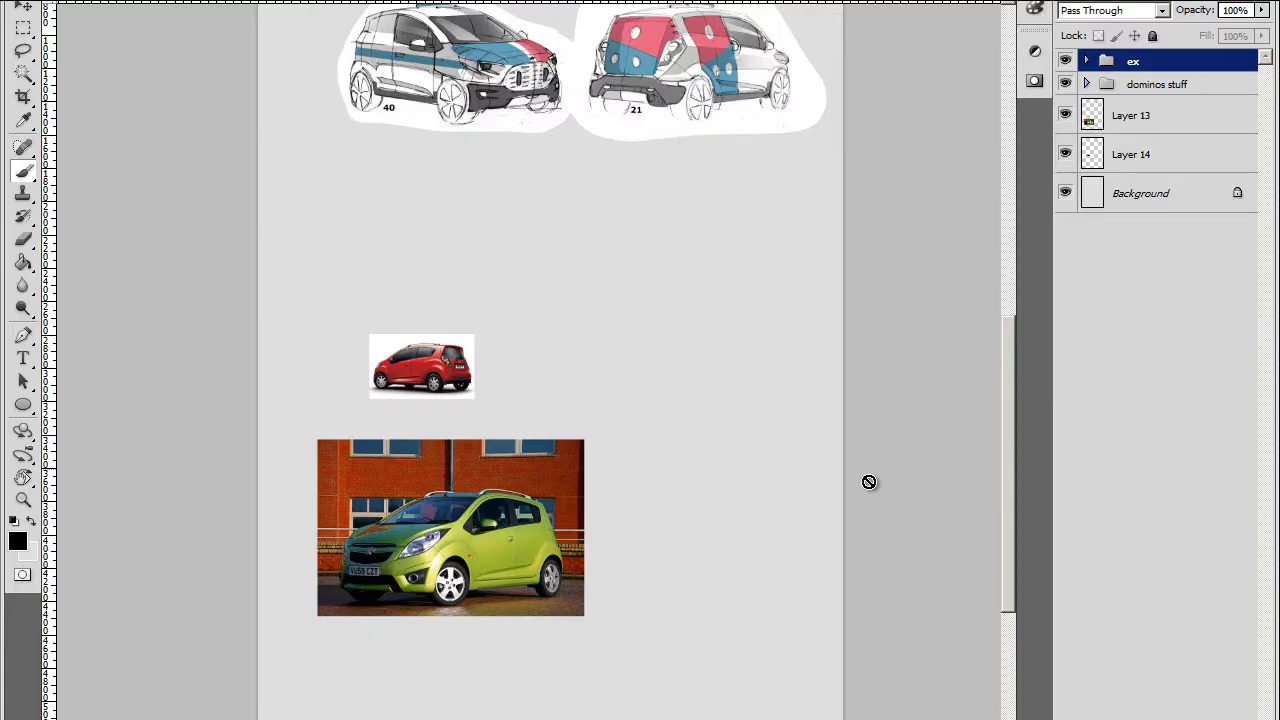
# Move the car photo up under the sketches and enlarge it to the canvas width
pyautogui.scroll(-3, 700, 474)
pyautogui.rightClick(709, 371)
pyautogui.click(628, 345)
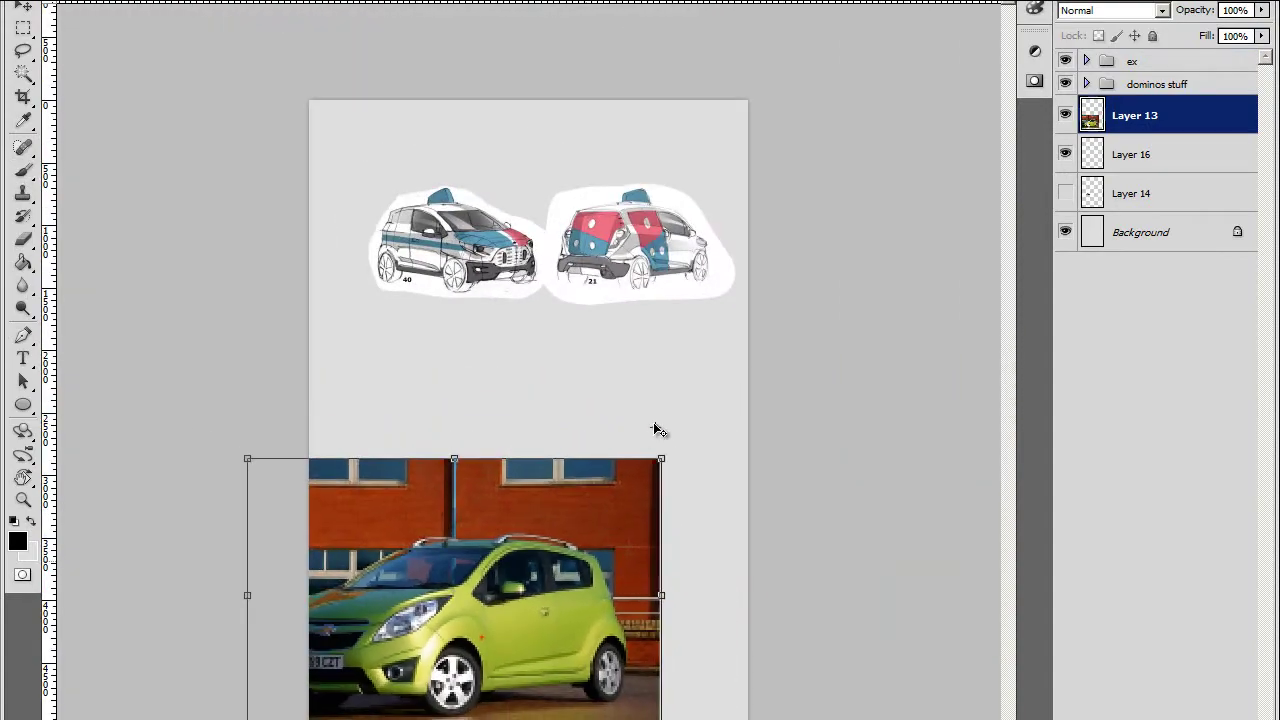
pyautogui.moveTo(465, 617); pyautogui.dragTo(490, 492)
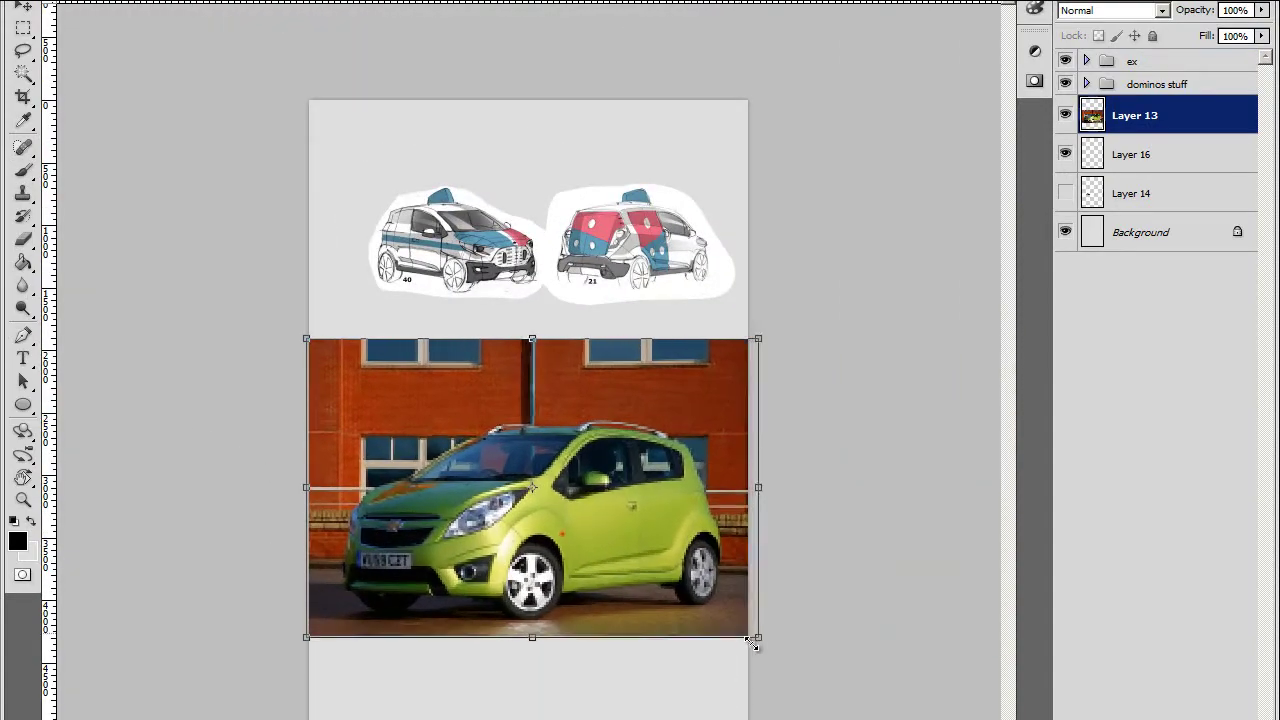
pyautogui.moveTo(689, 591); pyautogui.dragTo(740, 617)
pyautogui.press('Return')
# Zoom in and fade the car photo layer to 23% opacity
pyautogui.hotkey('ctrl', '+')
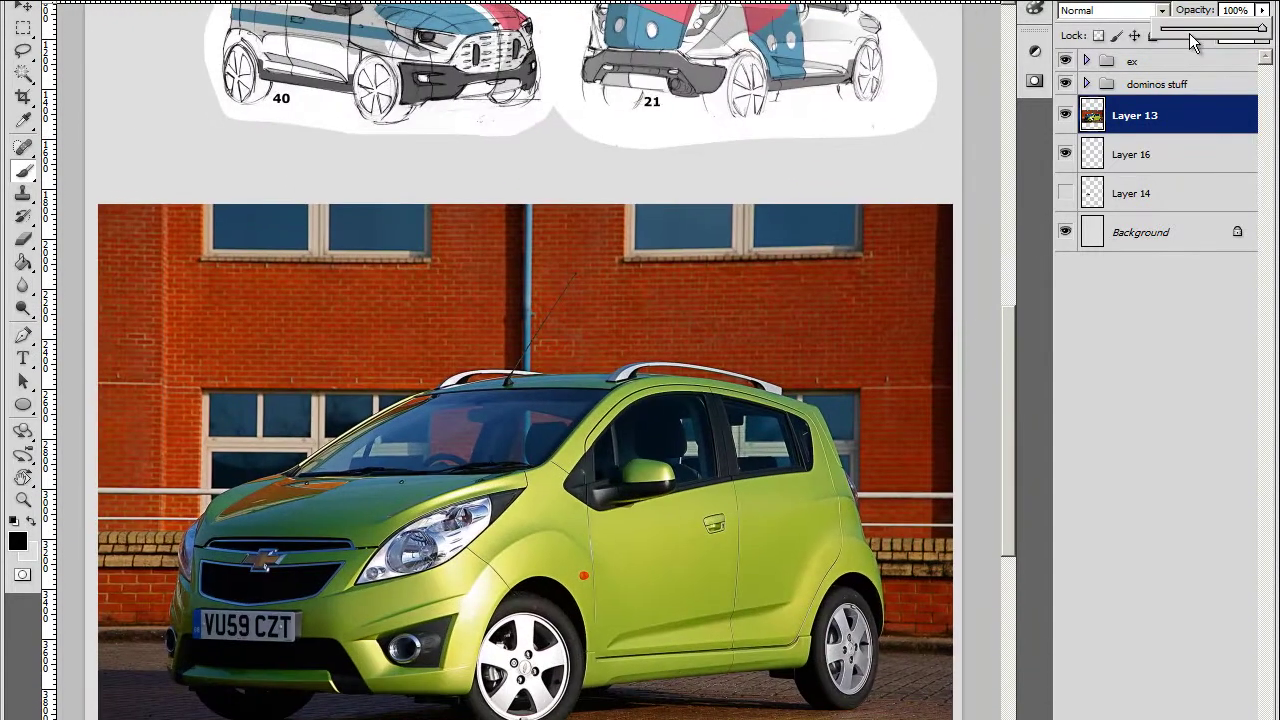
pyautogui.press('2')
pyautogui.press('3')
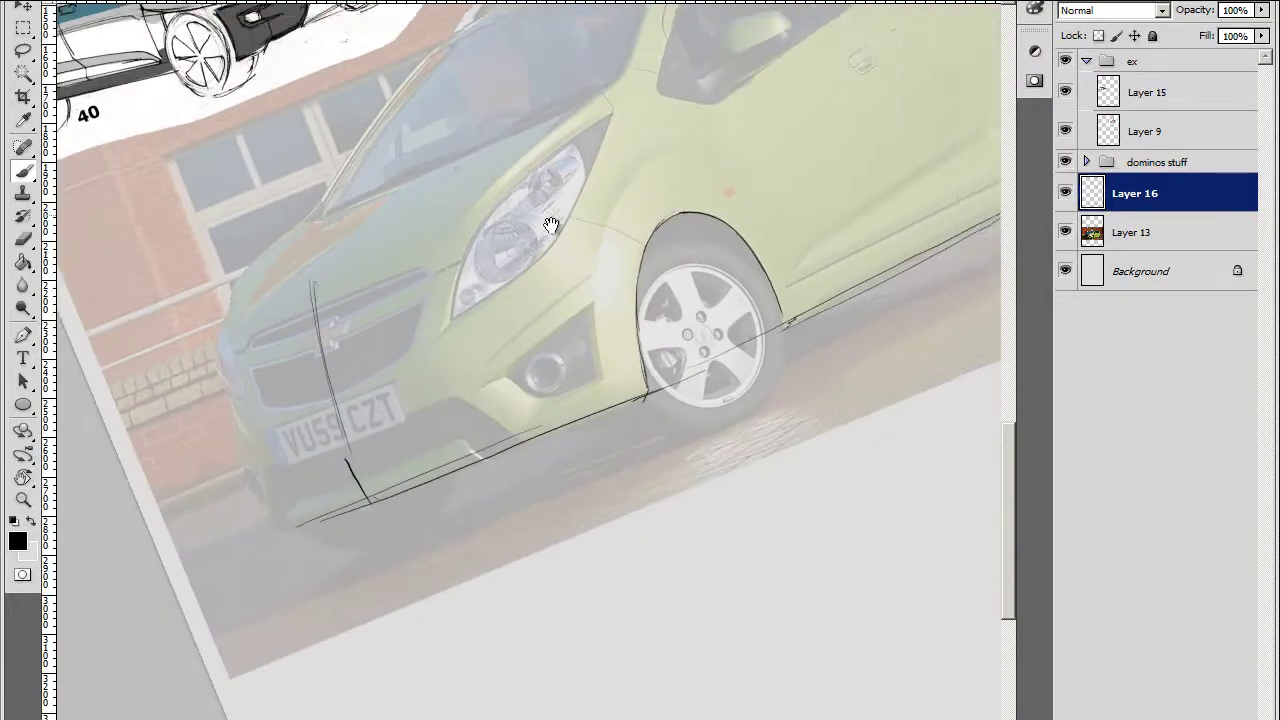
# Trace black lines along the car's lower body, over the headlight and its lower edge
pyautogui.moveTo(551, 224)
pyautogui.mouseDown()
pyautogui.moveTo(593, 208)
pyautogui.moveTo(298, 298)
pyautogui.mouseUp()
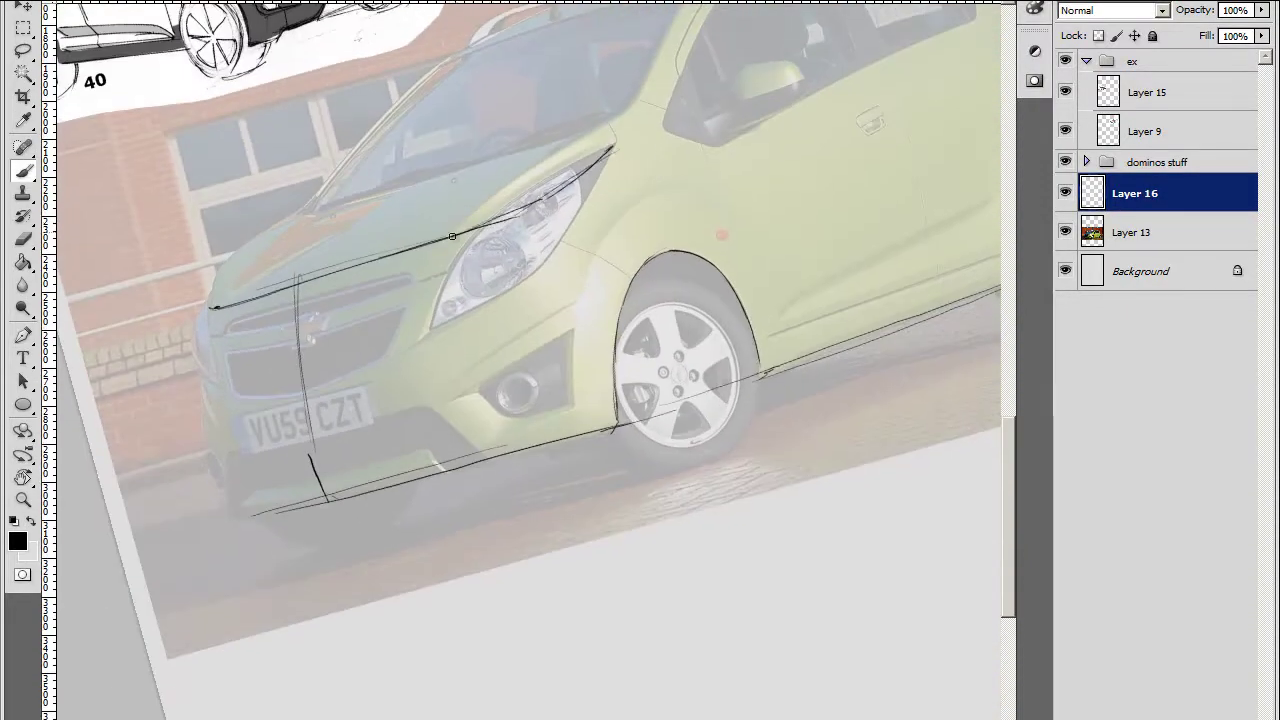
pyautogui.moveTo(452, 236); pyautogui.dragTo(638, 117)
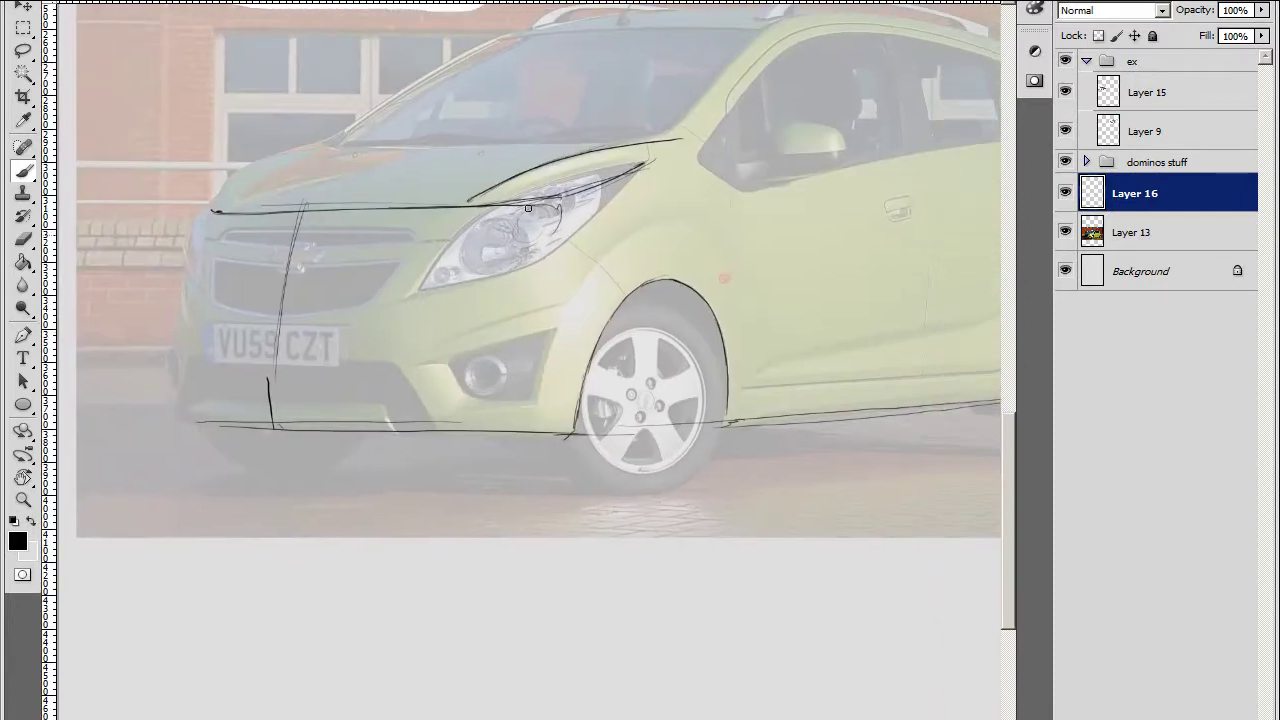
pyautogui.press('b')
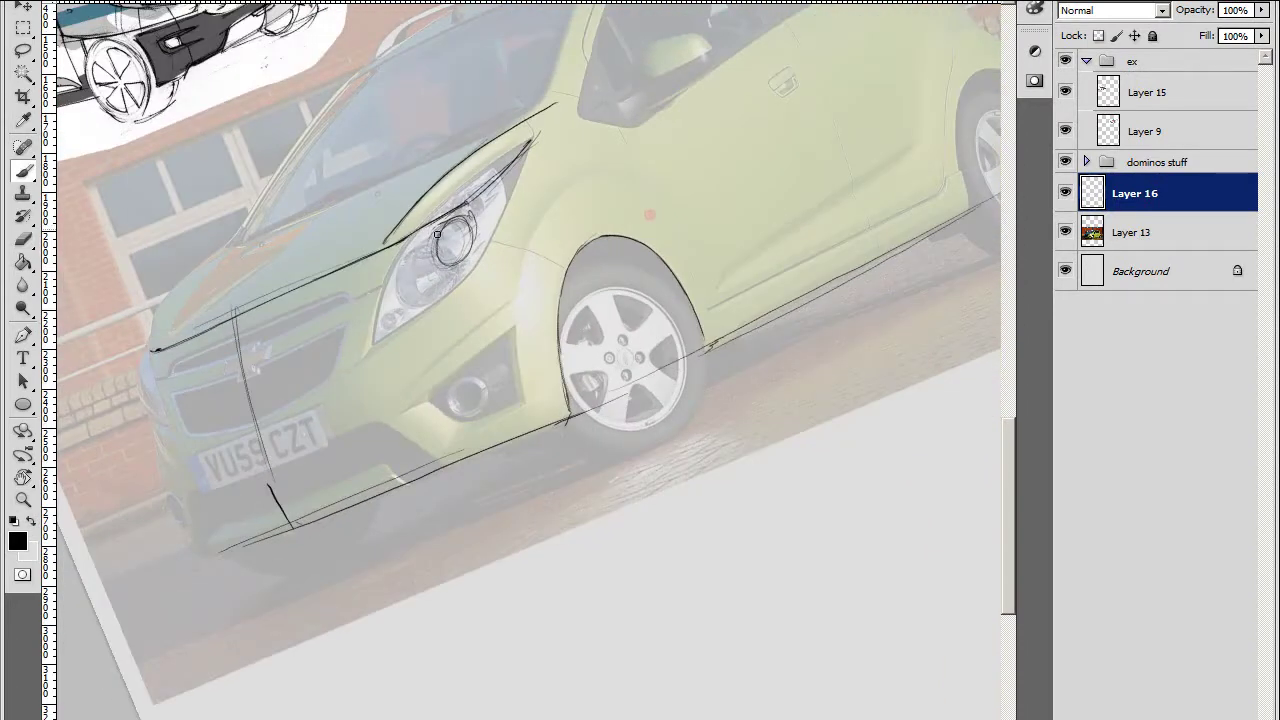
pyautogui.press('e')
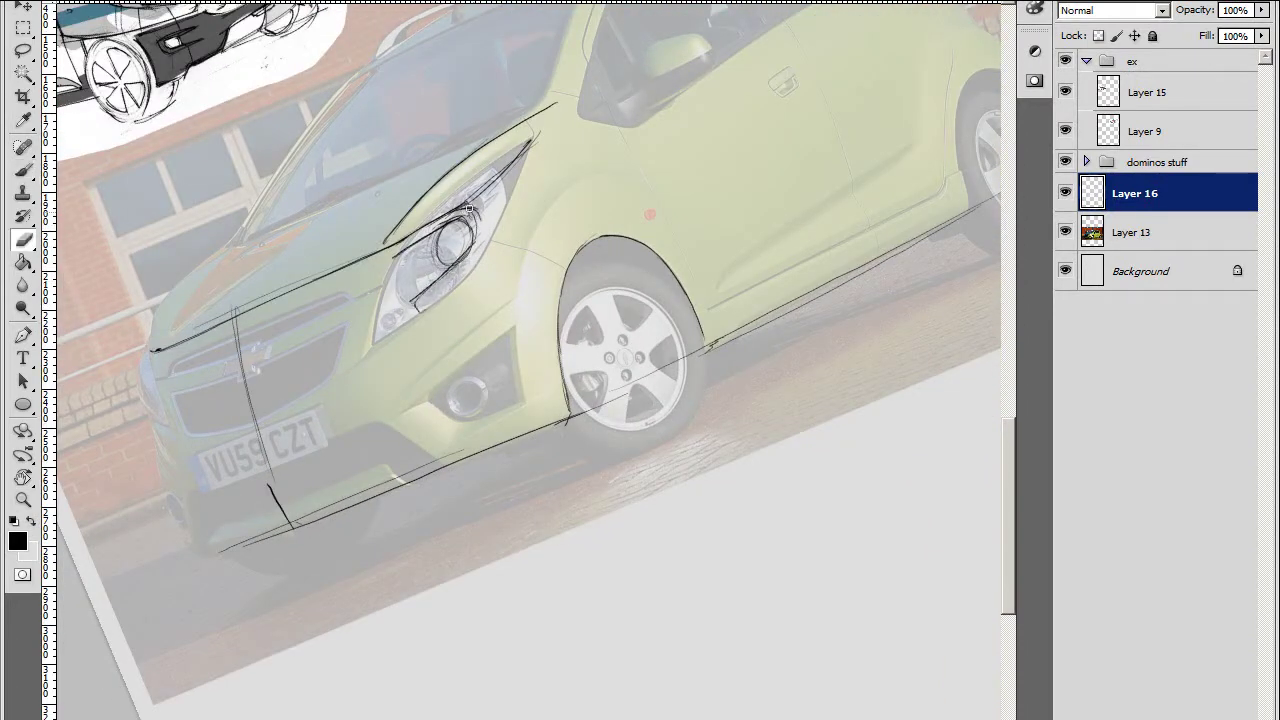
pyautogui.press('b')
pyautogui.press('e')
pyautogui.press('b')
pyautogui.moveTo(413, 308); pyautogui.dragTo(487, 241)
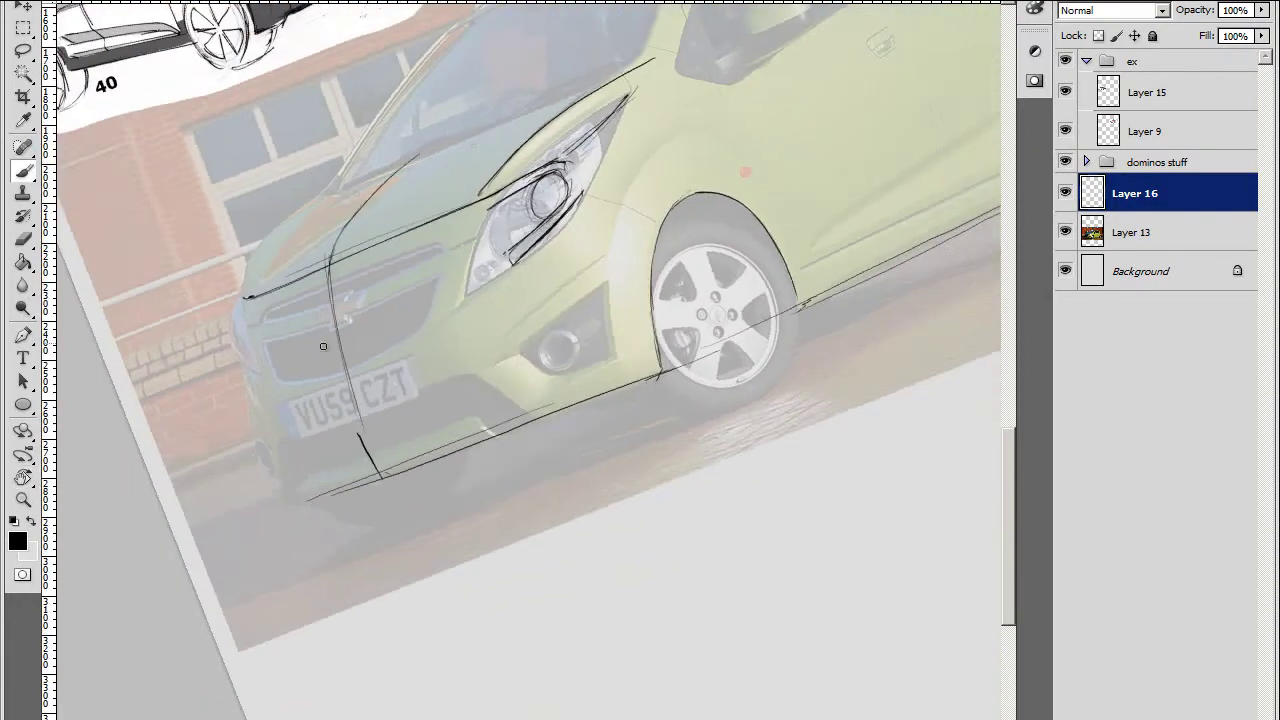
pyautogui.press('Tab')
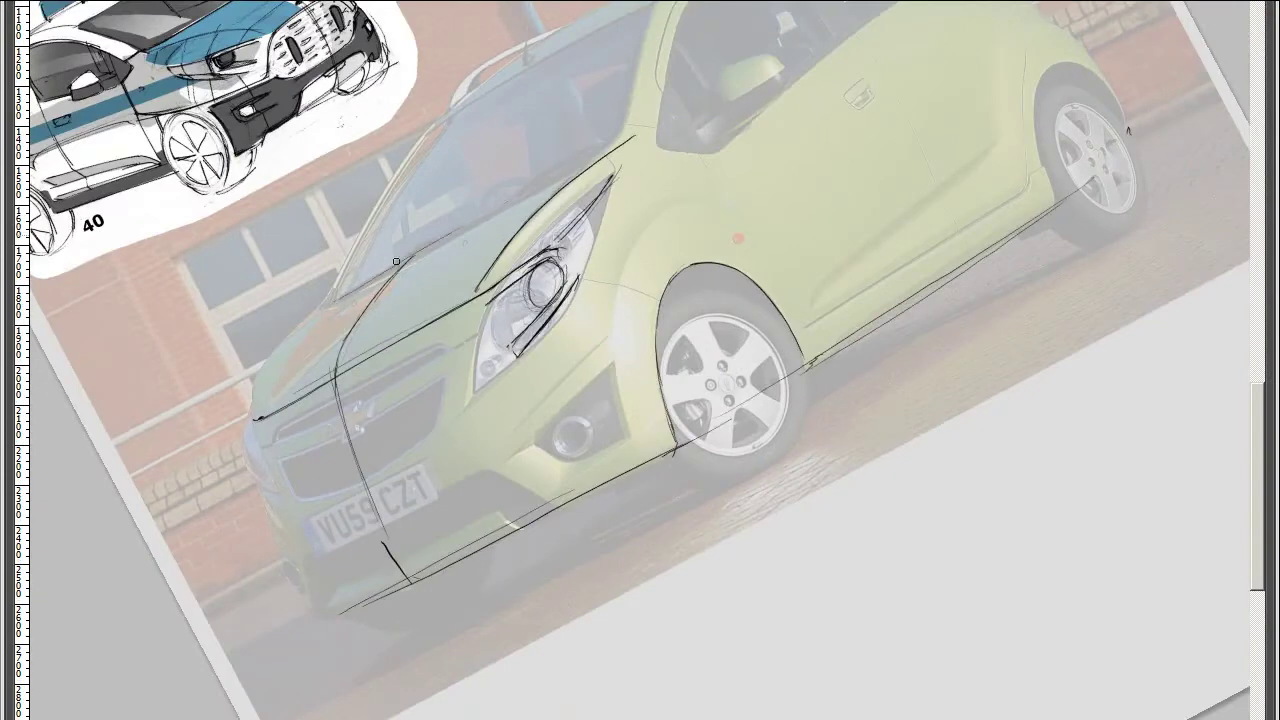
# Draw a long hood-to-windshield line and a small corner lamp ellipse
pyautogui.moveTo(315, 310); pyautogui.dragTo(617, 132)
pyautogui.press('5')
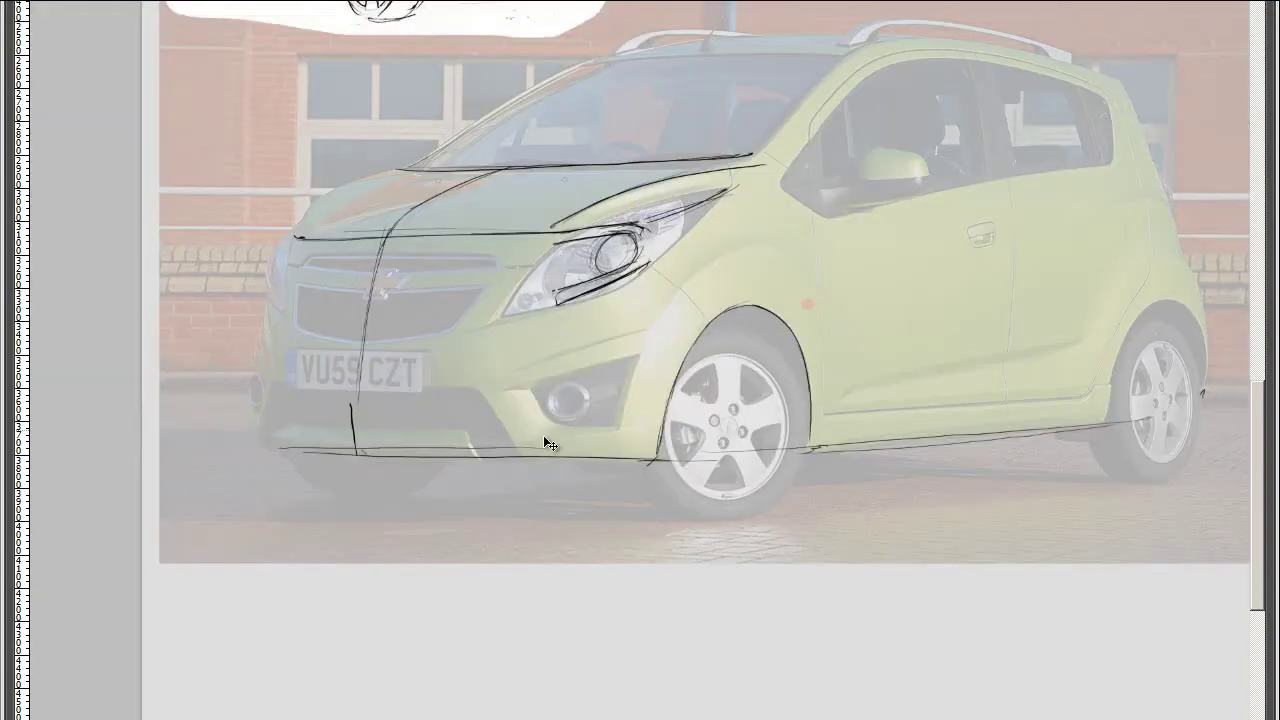
pyautogui.scroll(3, 543, 435)
pyautogui.scroll(3, 483, 168)
pyautogui.moveTo(288, 208); pyautogui.dragTo(305, 172)
pyautogui.scroll(-1, 305, 190)
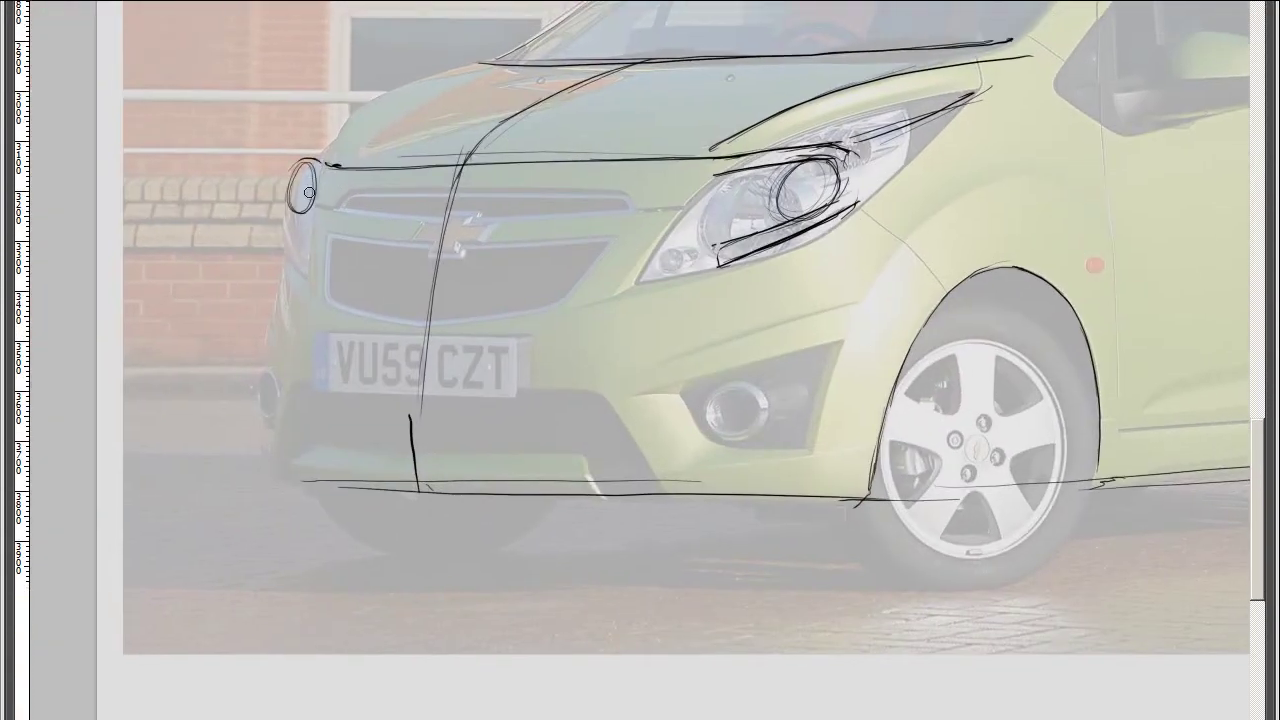
pyautogui.scroll(-2, 305, 190)
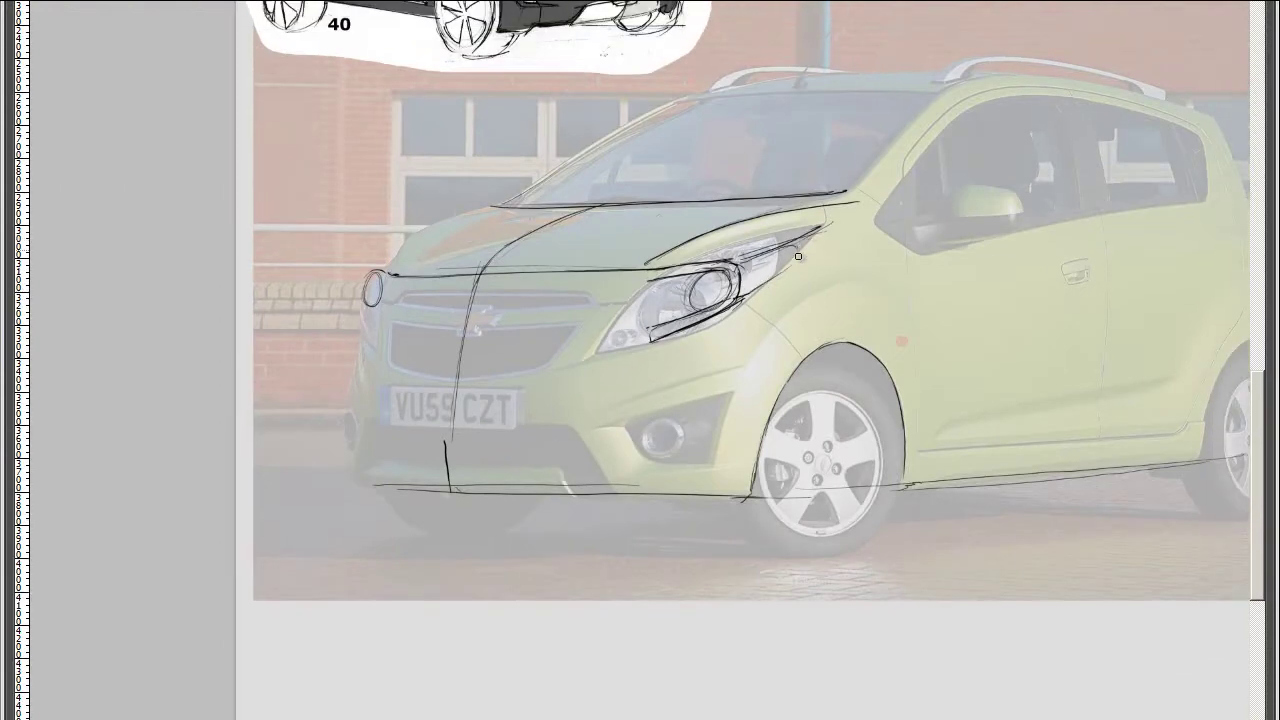
# Darken the headlight's lower edge with two extra strokes on a tilted view
pyautogui.moveTo(784, 246); pyautogui.dragTo(716, 206)
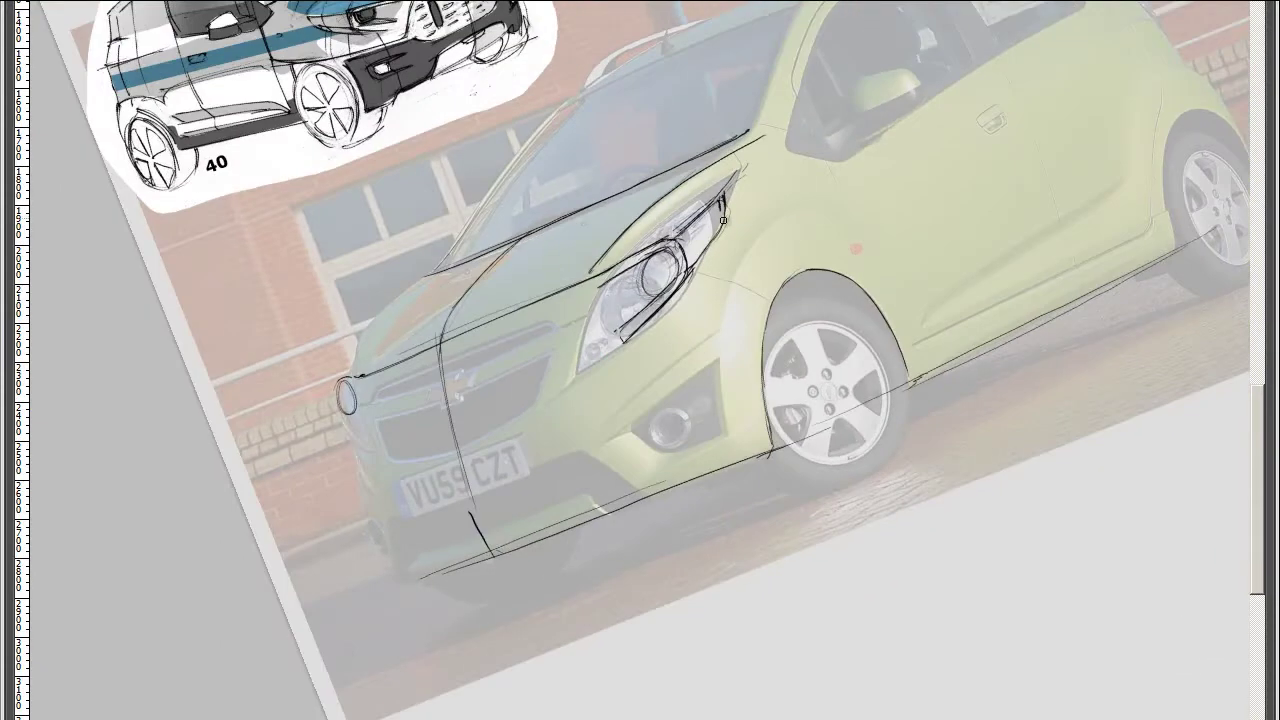
pyautogui.scroll(2, 679, 298)
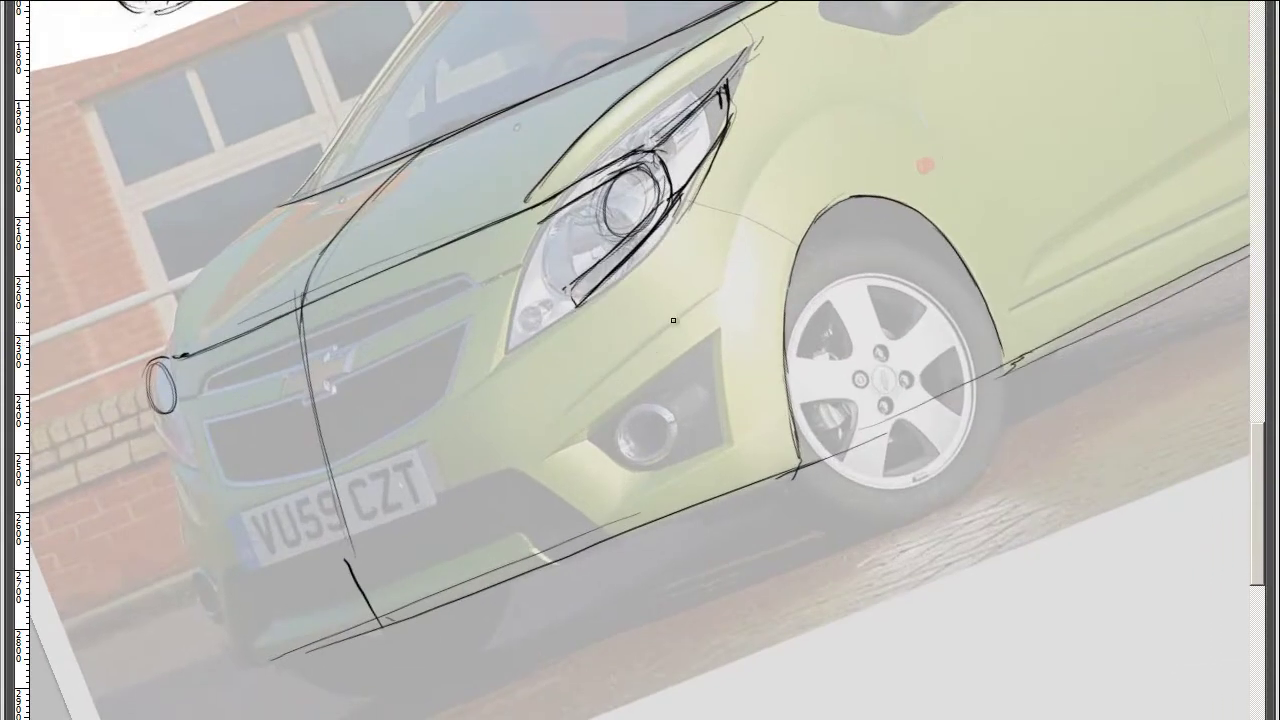
pyautogui.moveTo(726, 136); pyautogui.dragTo(608, 292)
pyautogui.moveTo(700, 200); pyautogui.dragTo(582, 305)
pyautogui.scroll(1, 482, 384)
pyautogui.moveTo(482, 384); pyautogui.dragTo(222, 222)
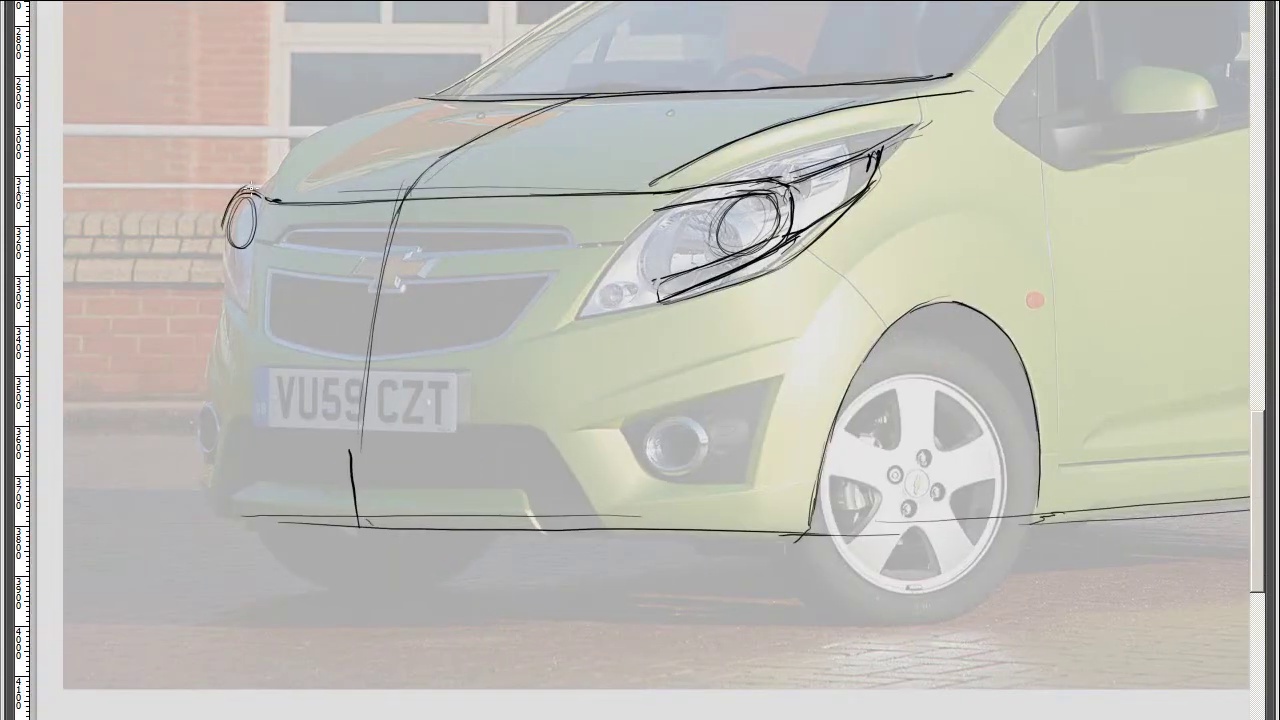
# Add strokes along the hood edge
pyautogui.moveTo(894, 282); pyautogui.dragTo(906, 305)
pyautogui.moveTo(287, 220)
pyautogui.mouseDown()
pyautogui.moveTo(440, 122)
pyautogui.moveTo(400, 132)
pyautogui.mouseUp()
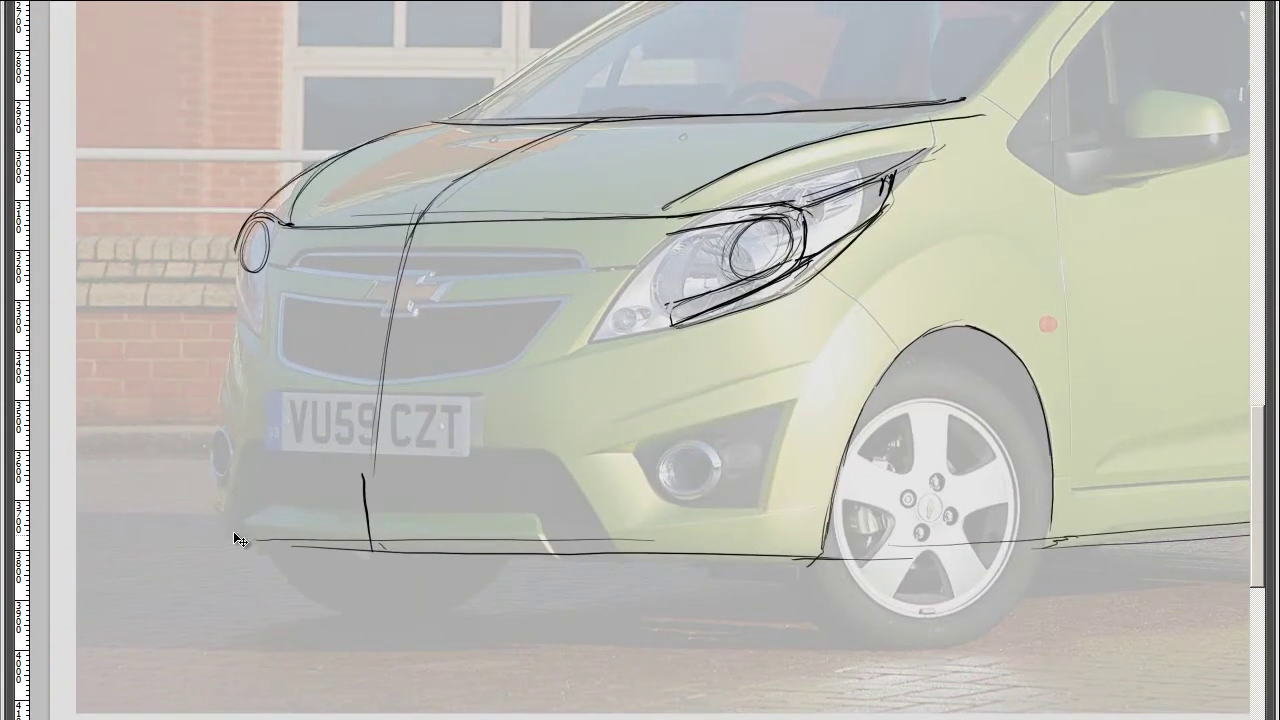
pyautogui.scroll(-2, 253, 305)
pyautogui.scroll(2, 600, 320)
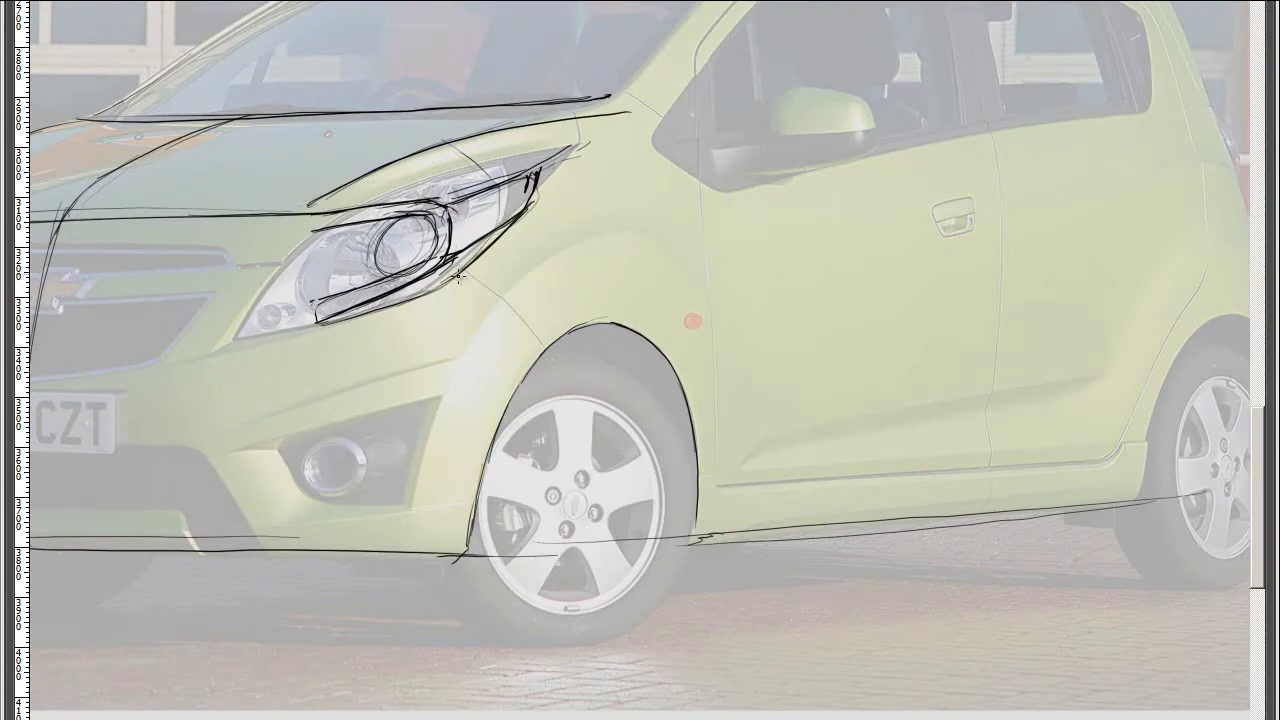
pyautogui.scroll(-1, 470, 310)
pyautogui.scroll(-2, 520, 350)
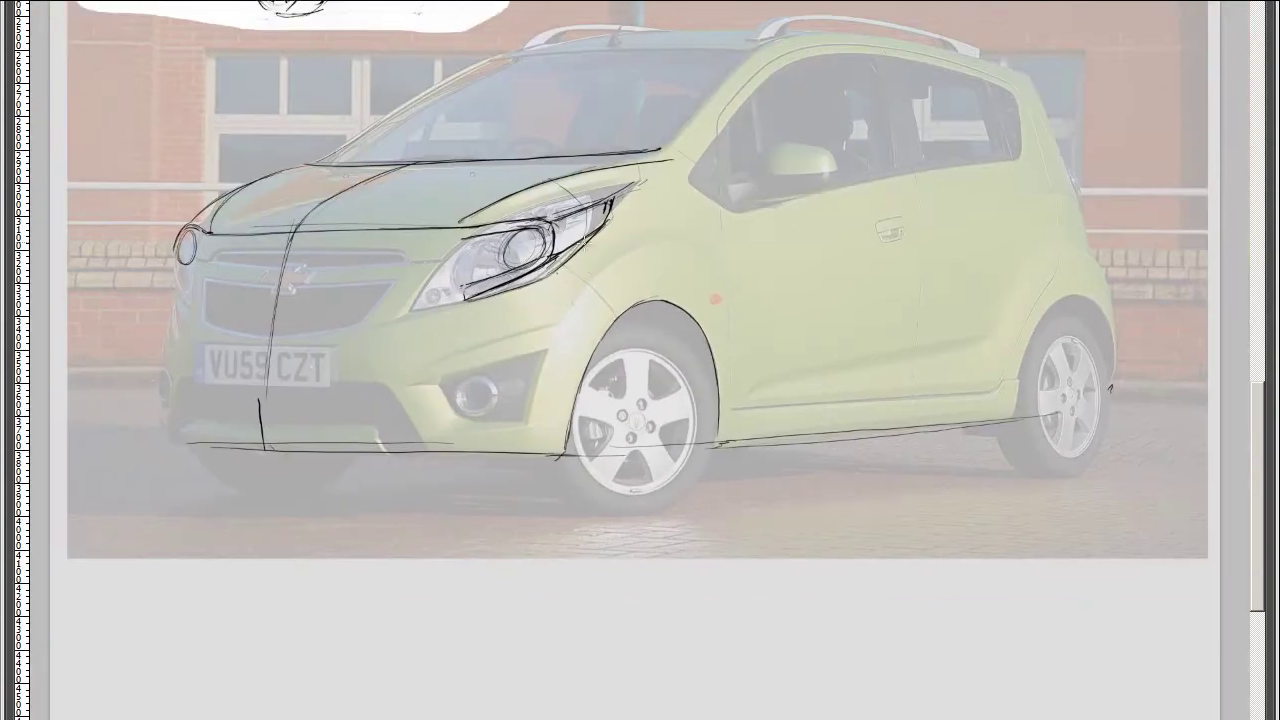
# Draw a line across the front fender from a tilted view
pyautogui.moveTo(606, 280); pyautogui.dragTo(793, 546)
pyautogui.scroll(-5, 793, 546)
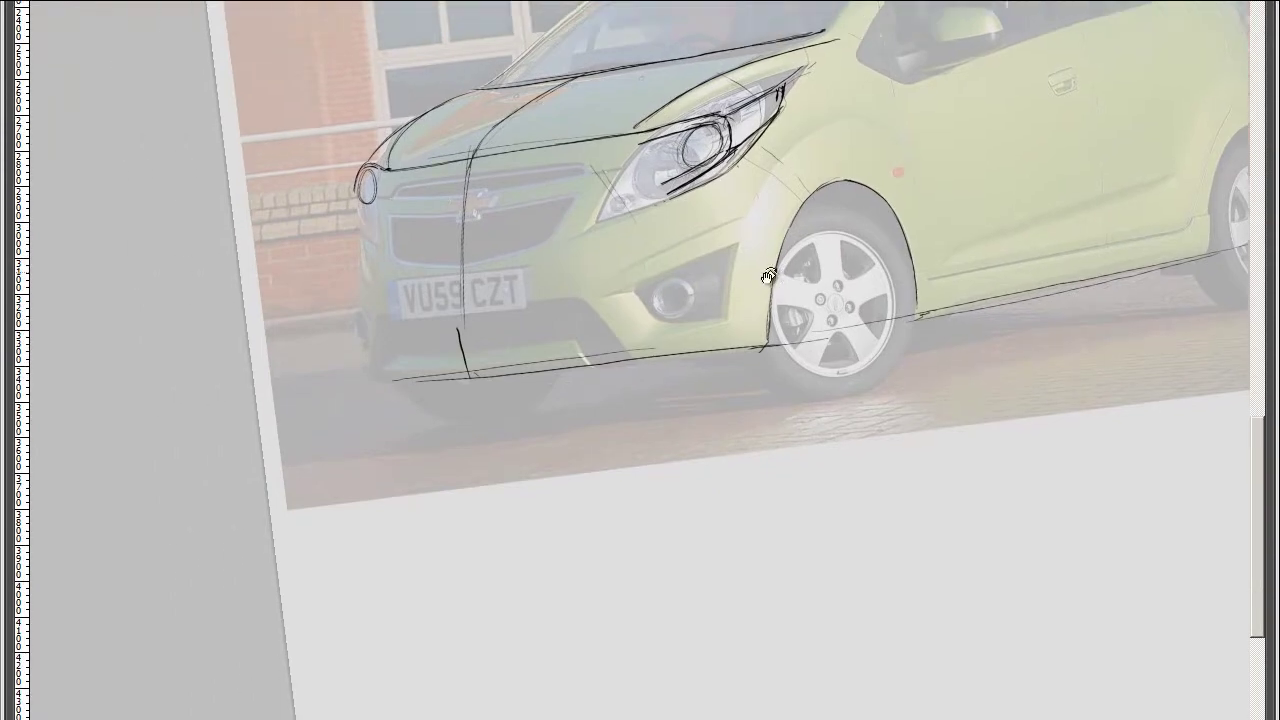
pyautogui.moveTo(538, 262); pyautogui.dragTo(478, 466)
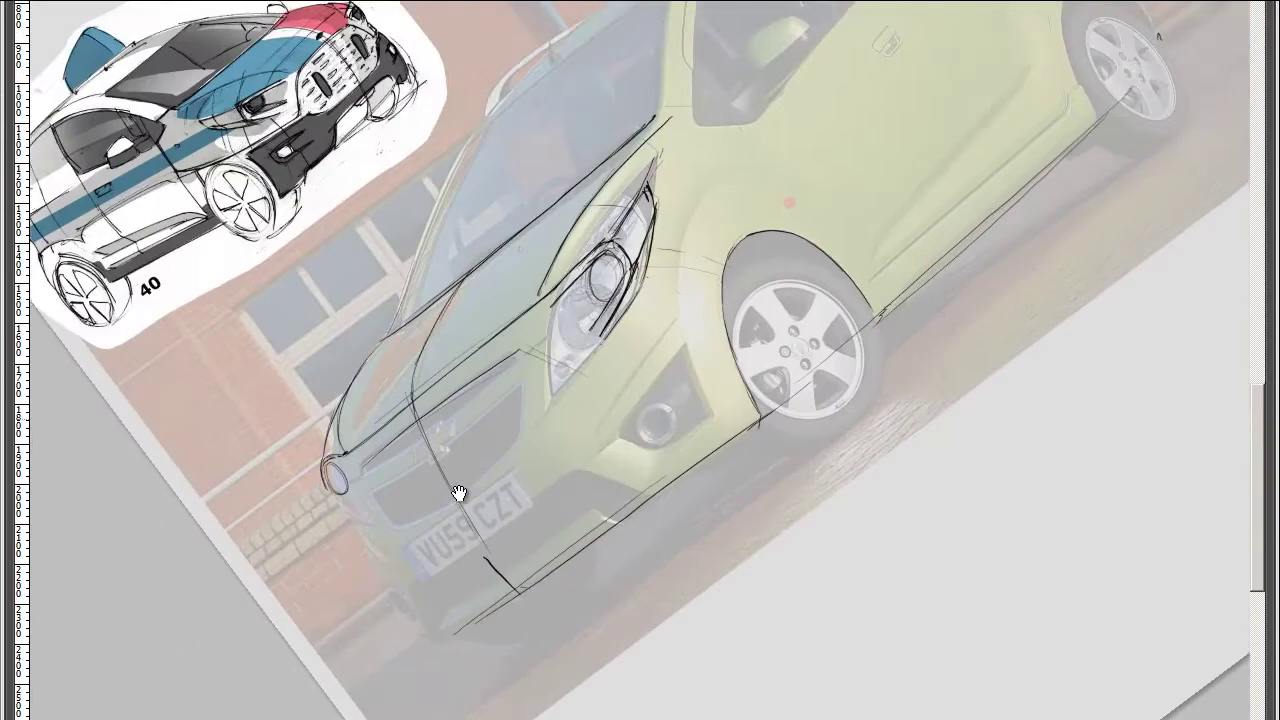
pyautogui.press('Escape')
pyautogui.scroll(3, 592, 222)
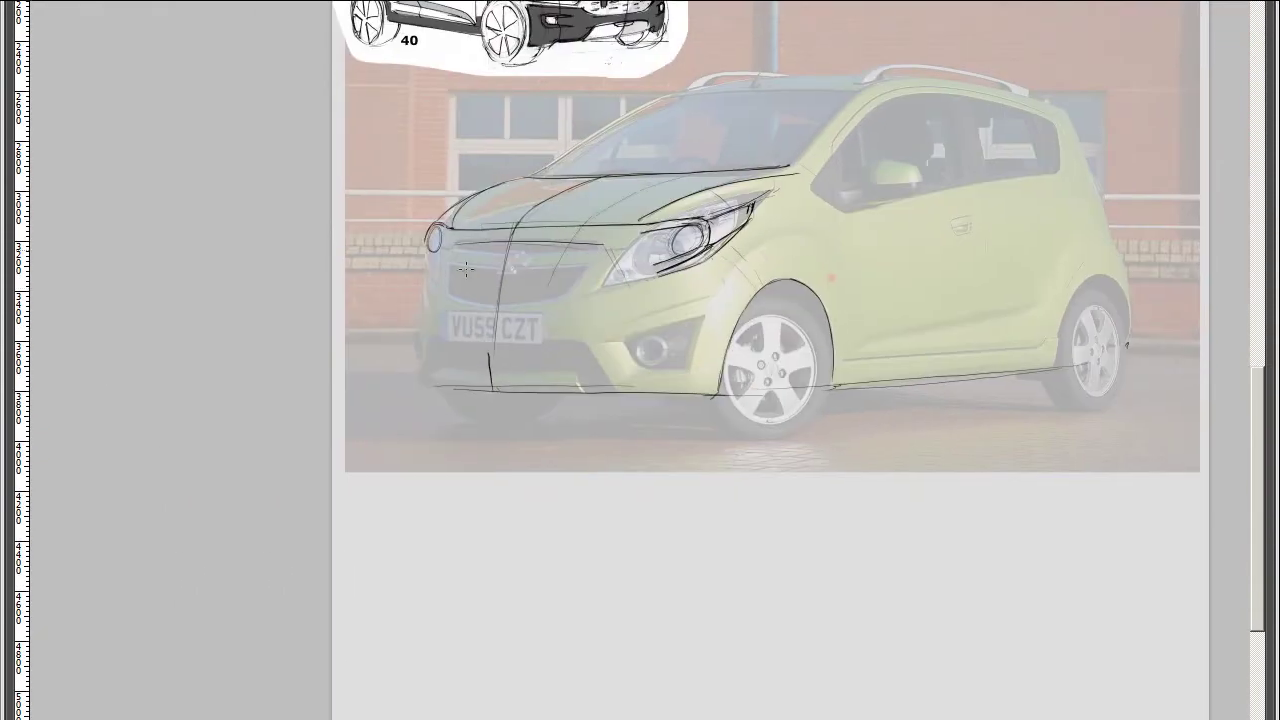
pyautogui.scroll(-1, 598, 230)
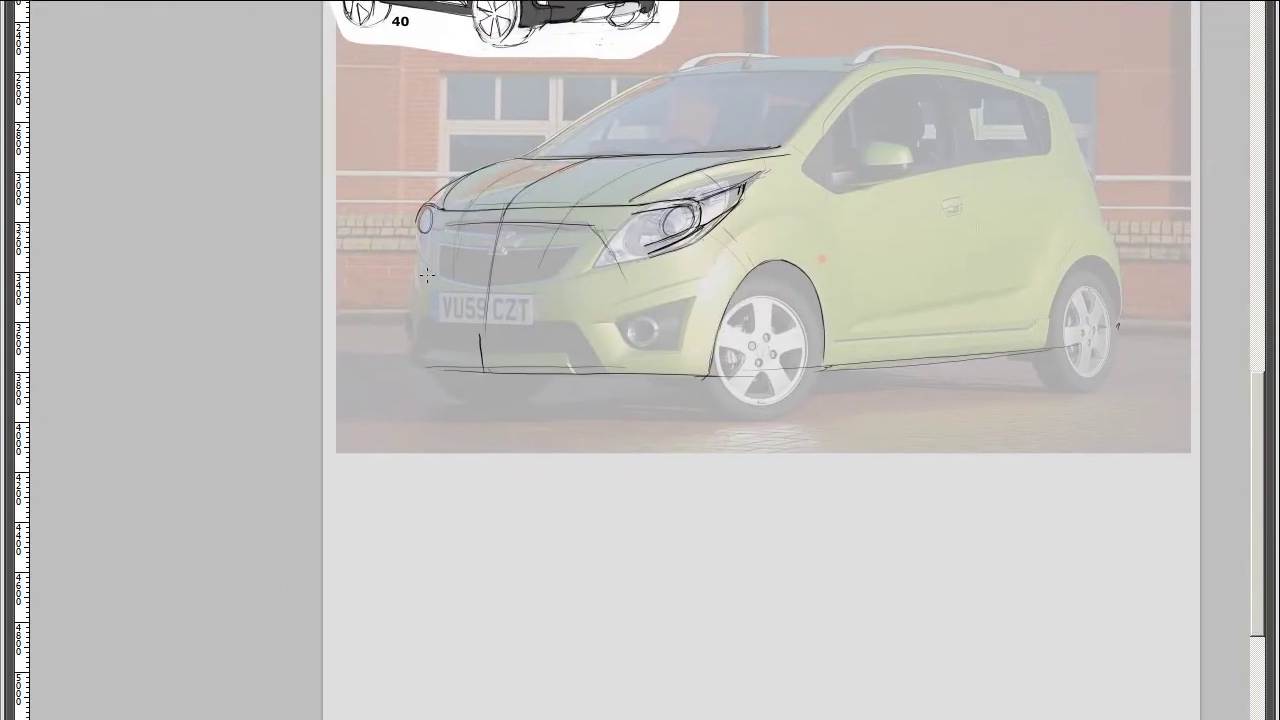
pyautogui.moveTo(427, 275); pyautogui.dragTo(685, 203)
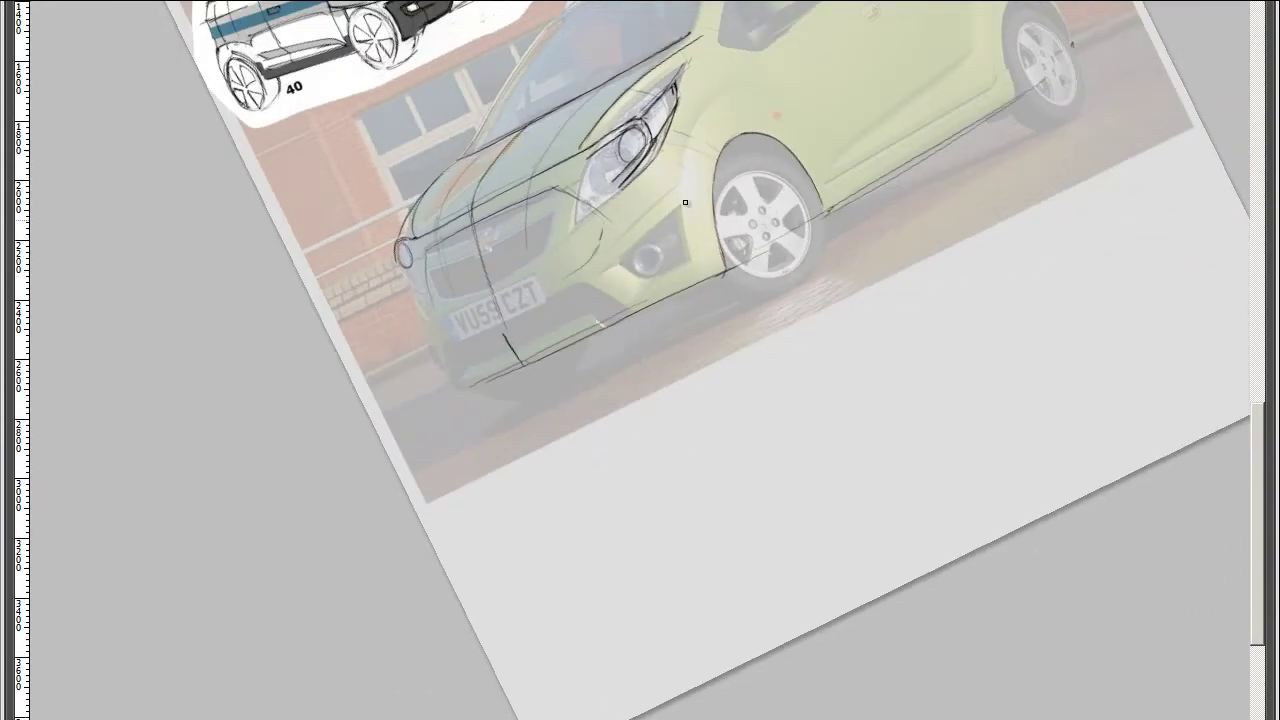
pyautogui.moveTo(558, 276)
pyautogui.mouseDown()
pyautogui.moveTo(472, 356)
pyautogui.moveTo(514, 286)
pyautogui.mouseUp()
pyautogui.moveTo(812, 226); pyautogui.dragTo(764, 222)
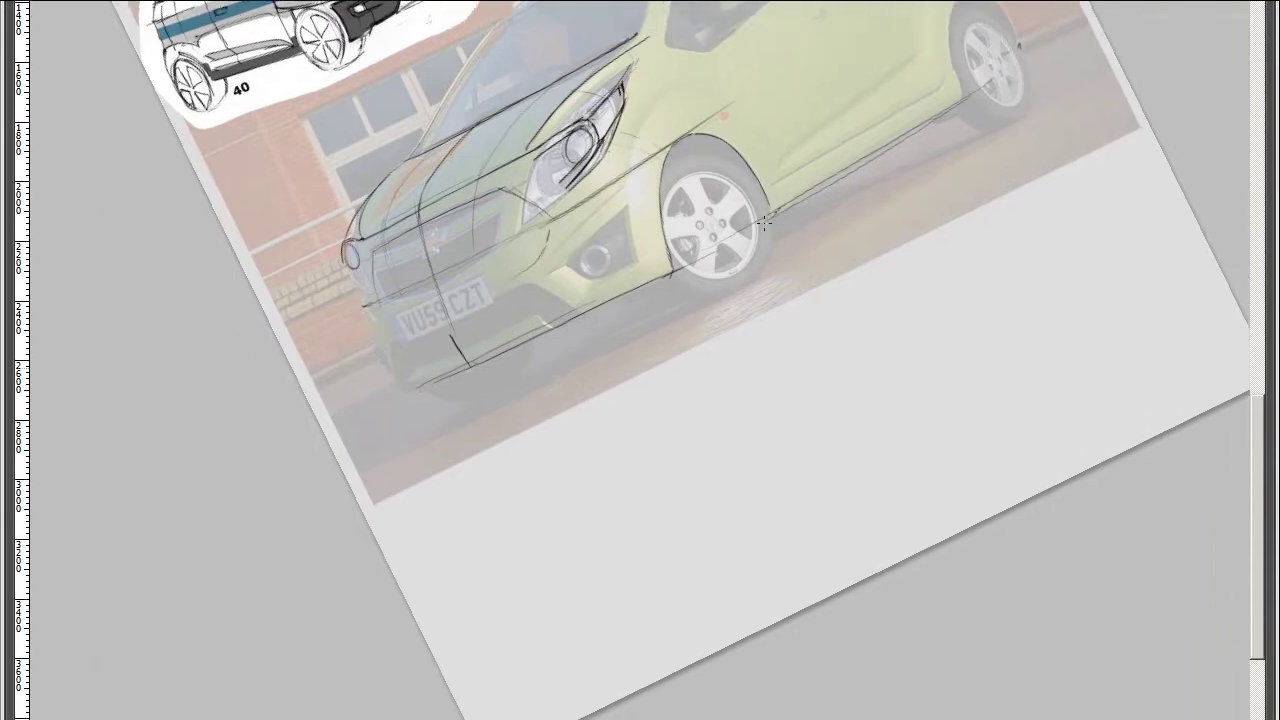
pyautogui.press('Escape')
pyautogui.moveTo(531, 354)
pyautogui.mouseDown()
pyautogui.moveTo(760, 305)
pyautogui.moveTo(394, 310)
pyautogui.moveTo(843, 449)
pyautogui.moveTo(550, 196)
pyautogui.mouseUp()
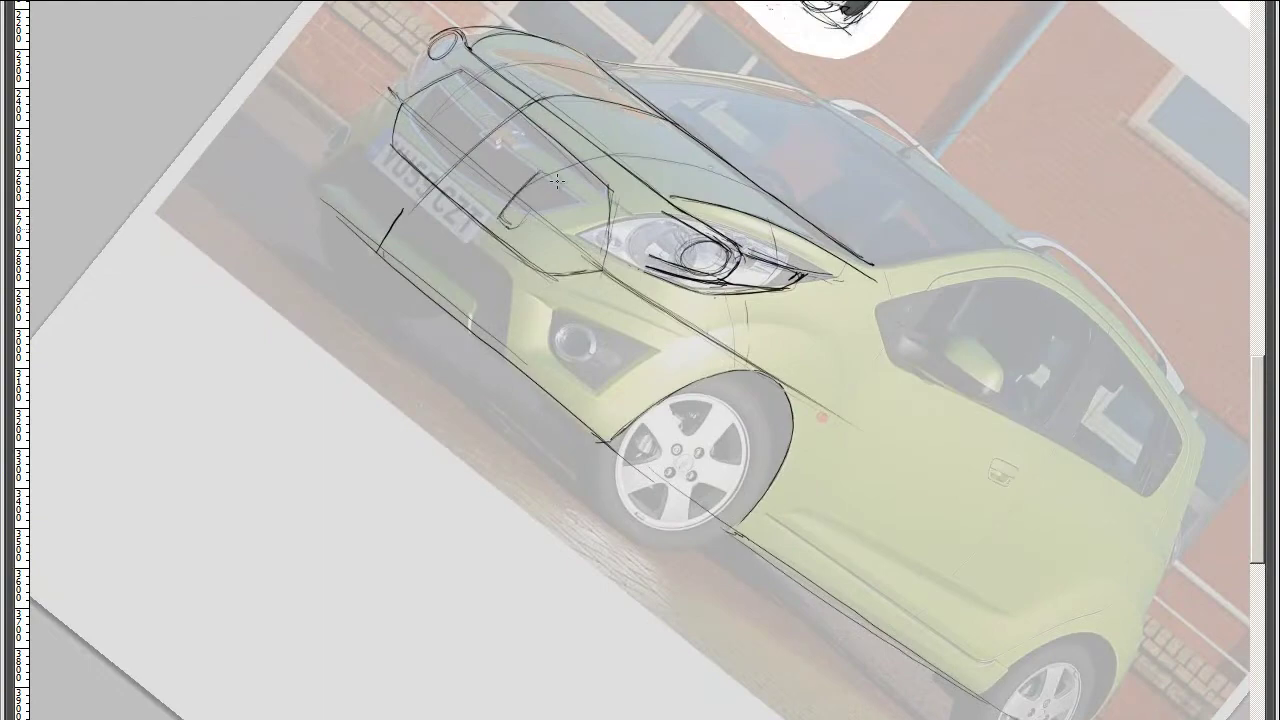
# Undo a stray short stroke while angling the view over the fog-light area
pyautogui.moveTo(483, 265); pyautogui.dragTo(534, 232)
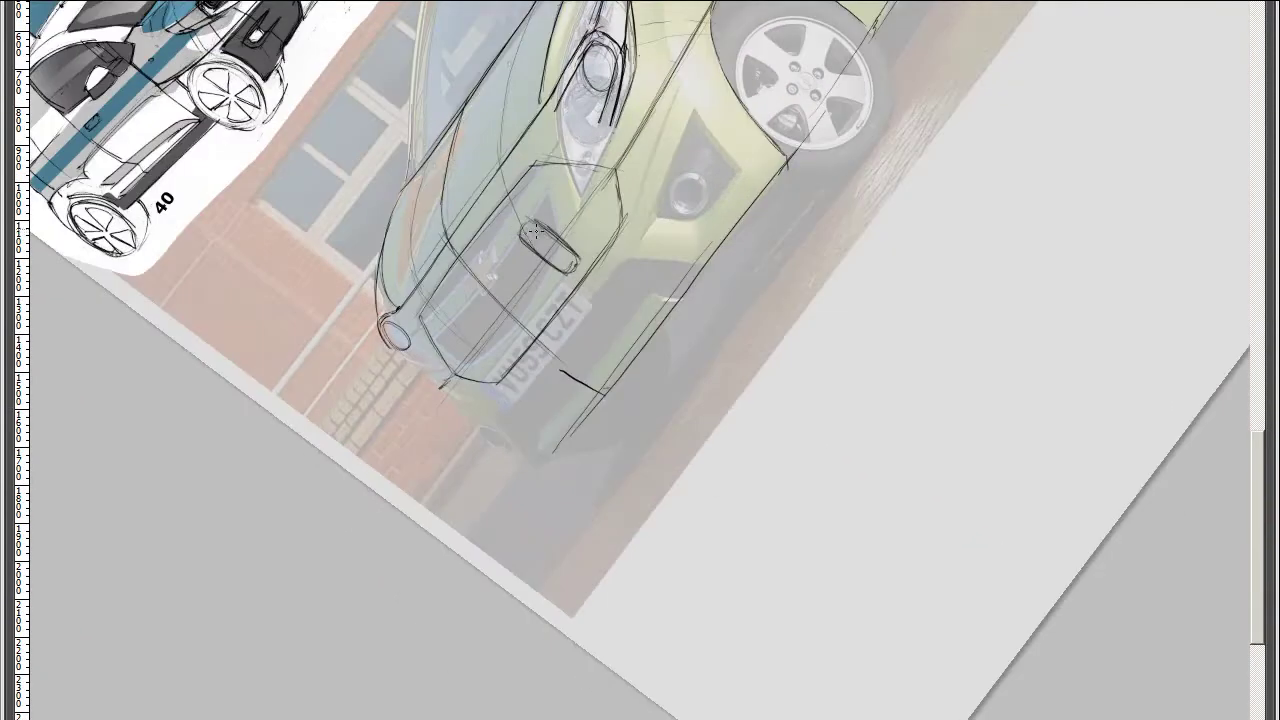
pyautogui.press('5')
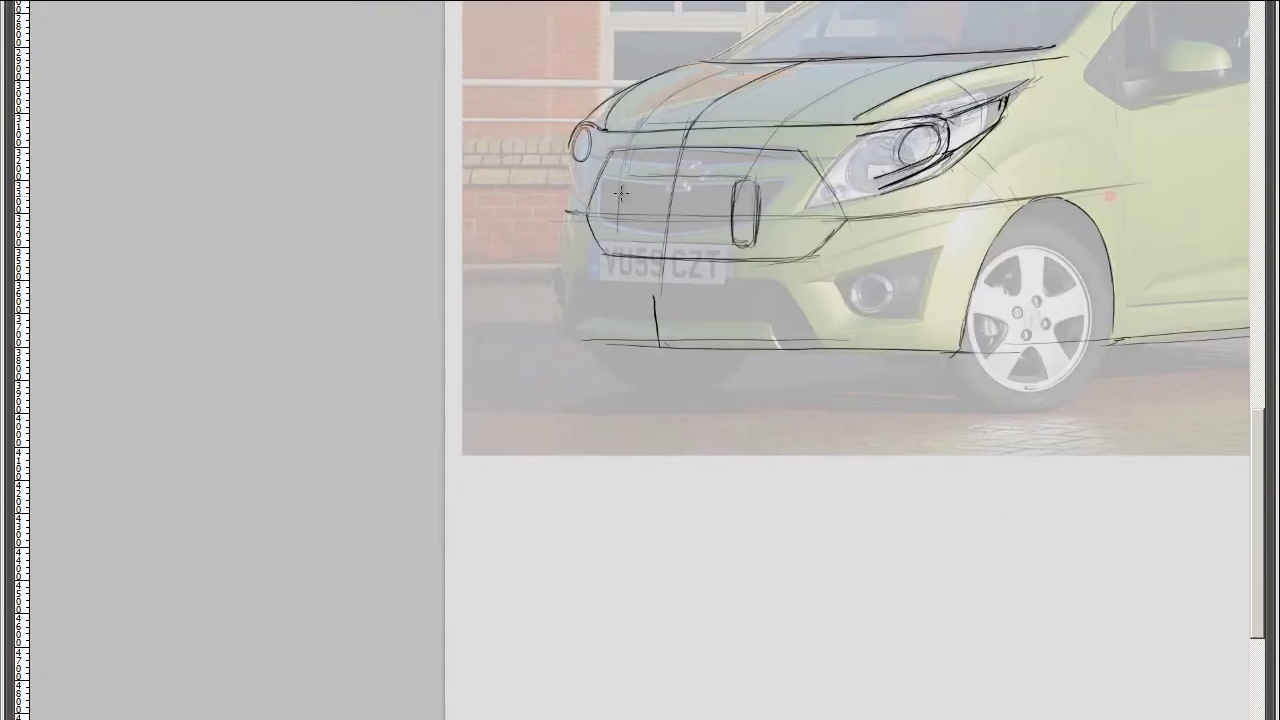
pyautogui.moveTo(635, 238)
pyautogui.mouseDown()
pyautogui.moveTo(786, 349)
pyautogui.moveTo(434, 304)
pyautogui.mouseUp()
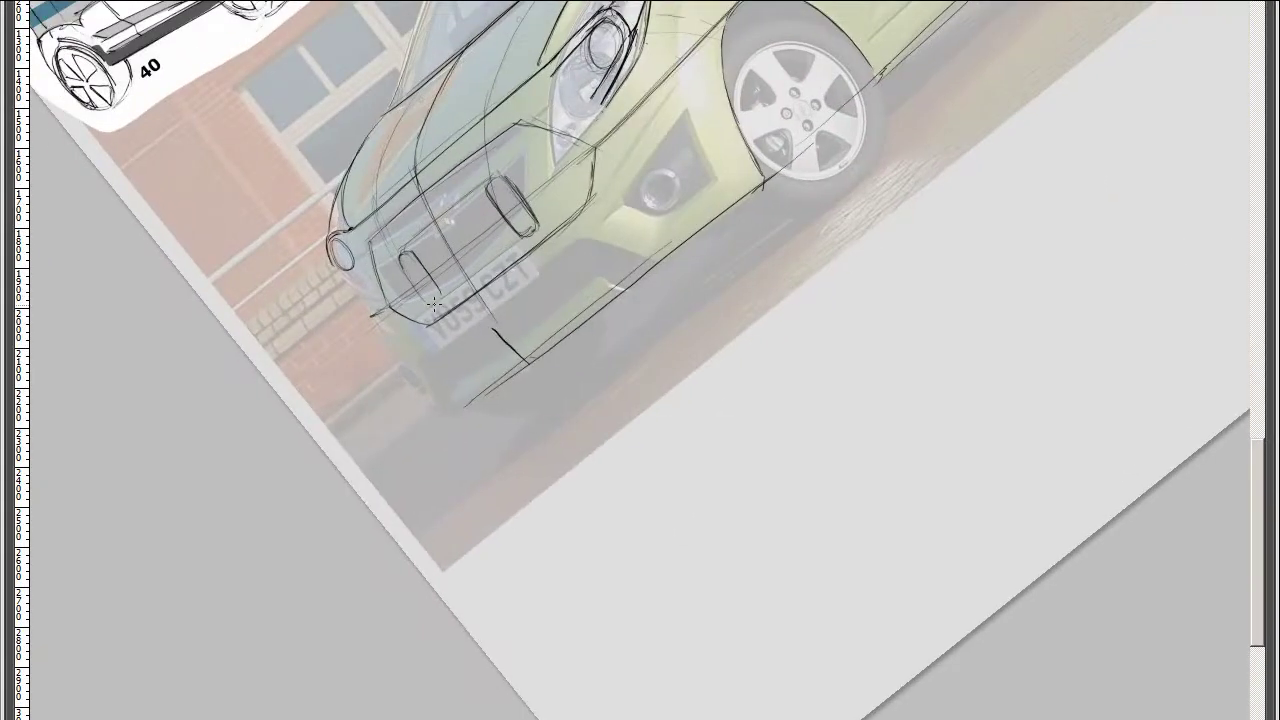
pyautogui.press('5')
pyautogui.moveTo(634, 371)
pyautogui.mouseDown()
pyautogui.moveTo(518, 288)
pyautogui.moveTo(483, 320)
pyautogui.moveTo(620, 606)
pyautogui.mouseUp()
pyautogui.hotkey('ctrl', 'z')
pyautogui.press('5')
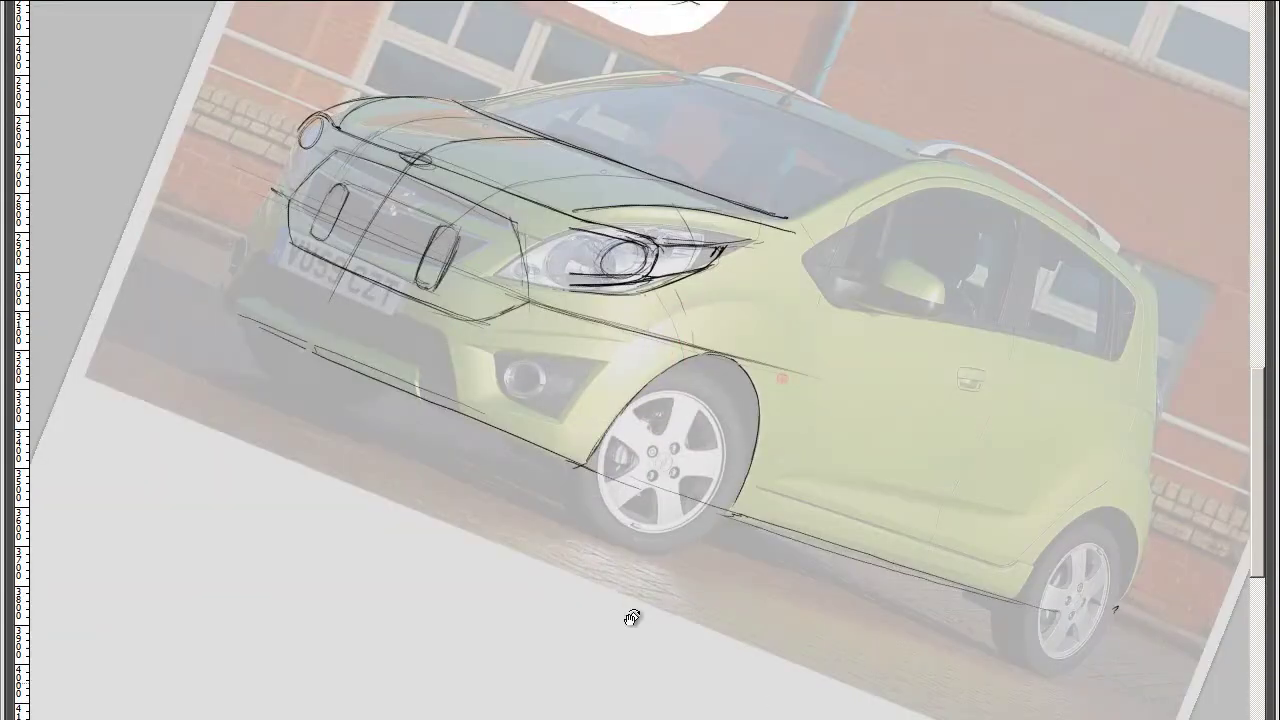
# Sketch the round fog light with a diagonal recess line and a zigzag below it
pyautogui.moveTo(337, 400)
pyautogui.mouseDown()
pyautogui.moveTo(737, 291)
pyautogui.moveTo(740, 435)
pyautogui.moveTo(688, 239)
pyautogui.mouseUp()
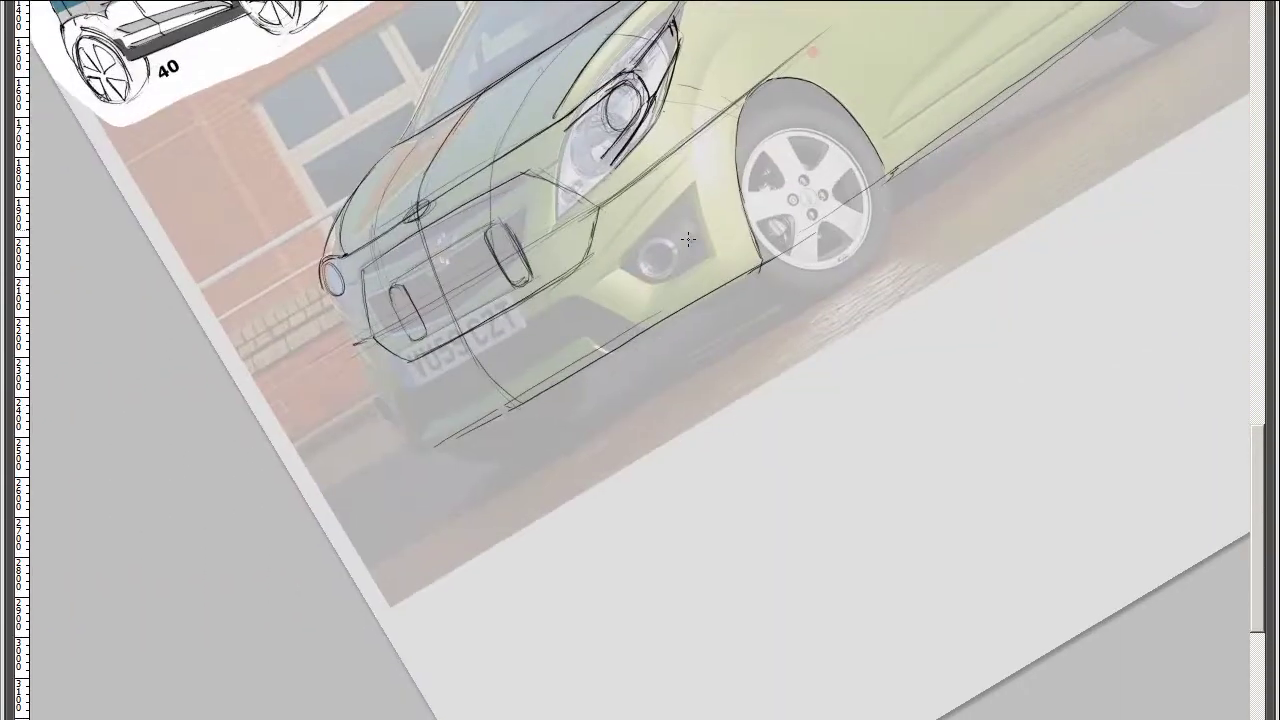
pyautogui.moveTo(590, 285); pyautogui.dragTo(692, 217)
pyautogui.press('5')
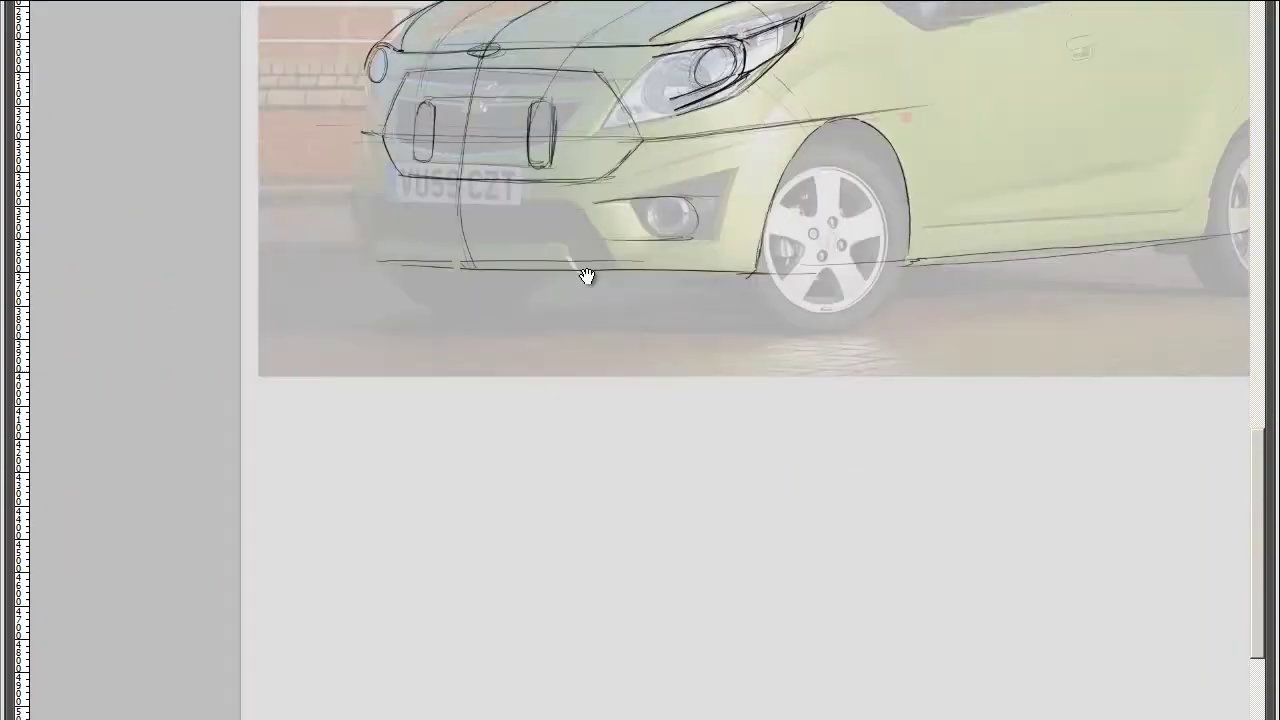
pyautogui.moveTo(586, 277); pyautogui.dragTo(760, 445)
pyautogui.moveTo(731, 192)
pyautogui.mouseDown()
pyautogui.moveTo(762, 214)
pyautogui.moveTo(460, 280)
pyautogui.moveTo(814, 243)
pyautogui.mouseUp()
pyautogui.moveTo(545, 212)
pyautogui.mouseDown()
pyautogui.moveTo(633, 182)
pyautogui.moveTo(576, 232)
pyautogui.mouseUp()
pyautogui.press('5')
# Rotate and zoom the view to review the front-end sketch
pyautogui.moveTo(704, 334); pyautogui.dragTo(443, 404)
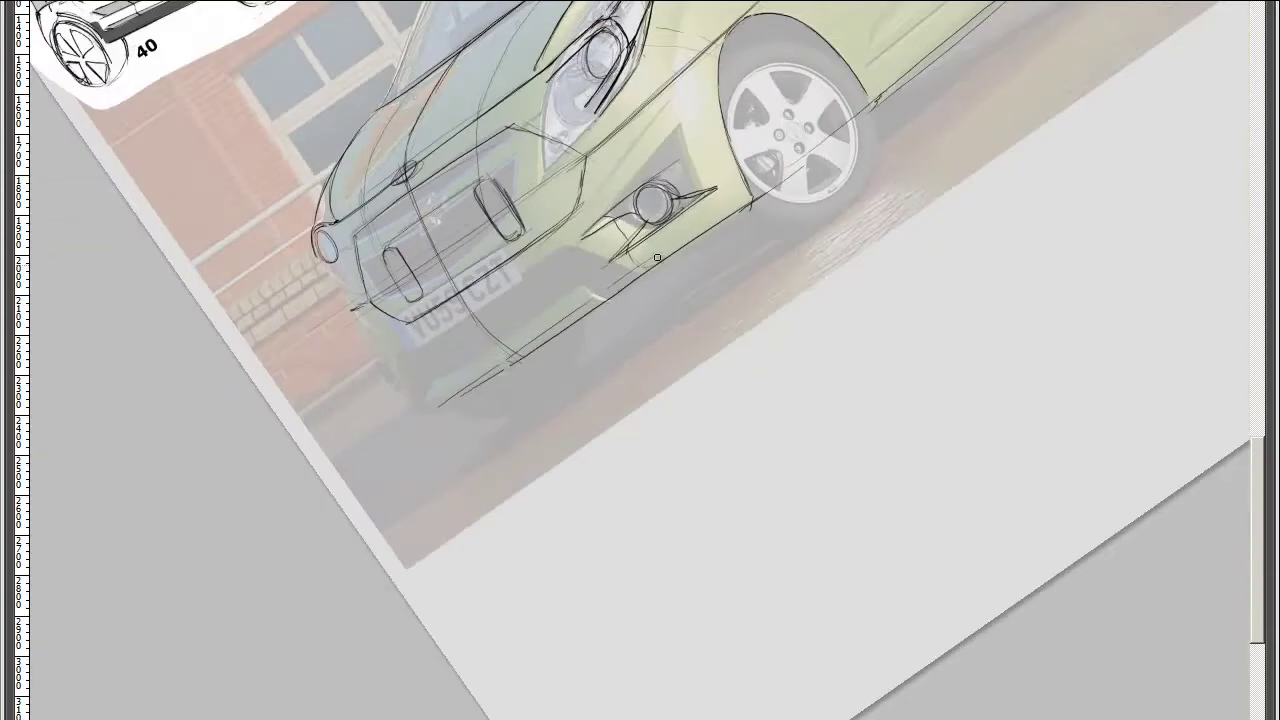
pyautogui.press('5')
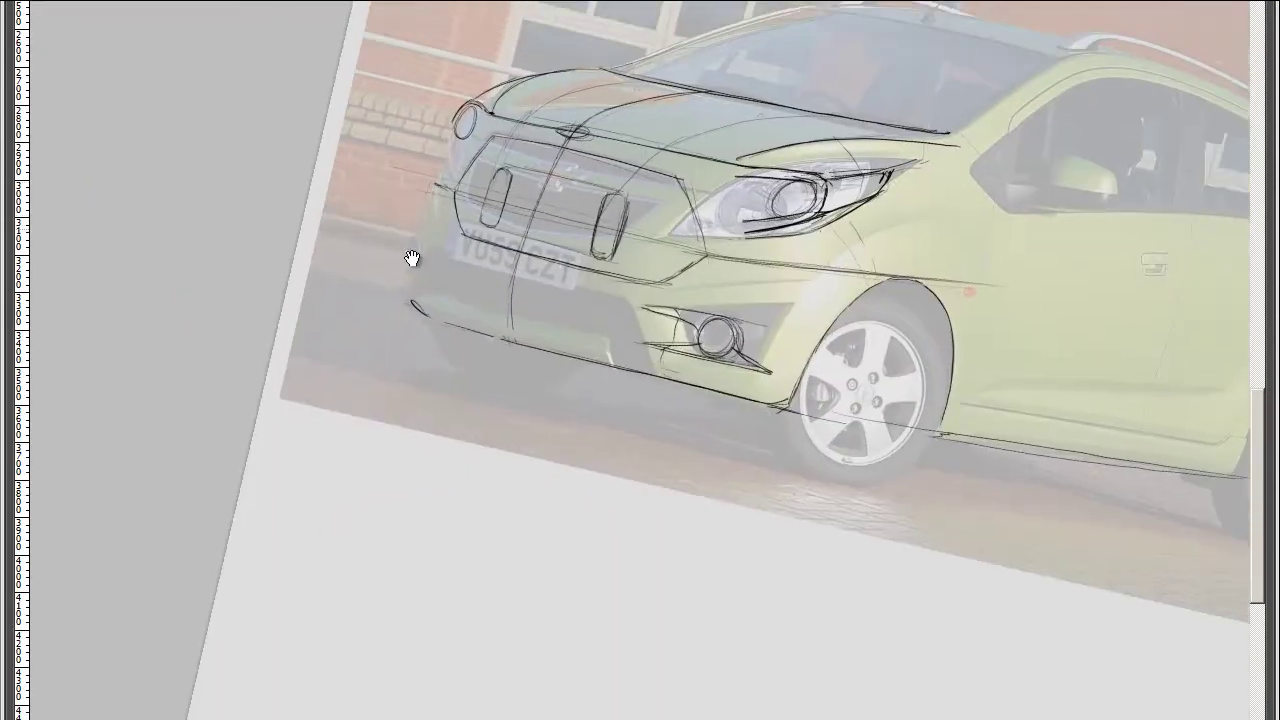
pyautogui.moveTo(709, 230); pyautogui.dragTo(786, 200)
pyautogui.moveTo(621, 295); pyautogui.dragTo(598, 253)
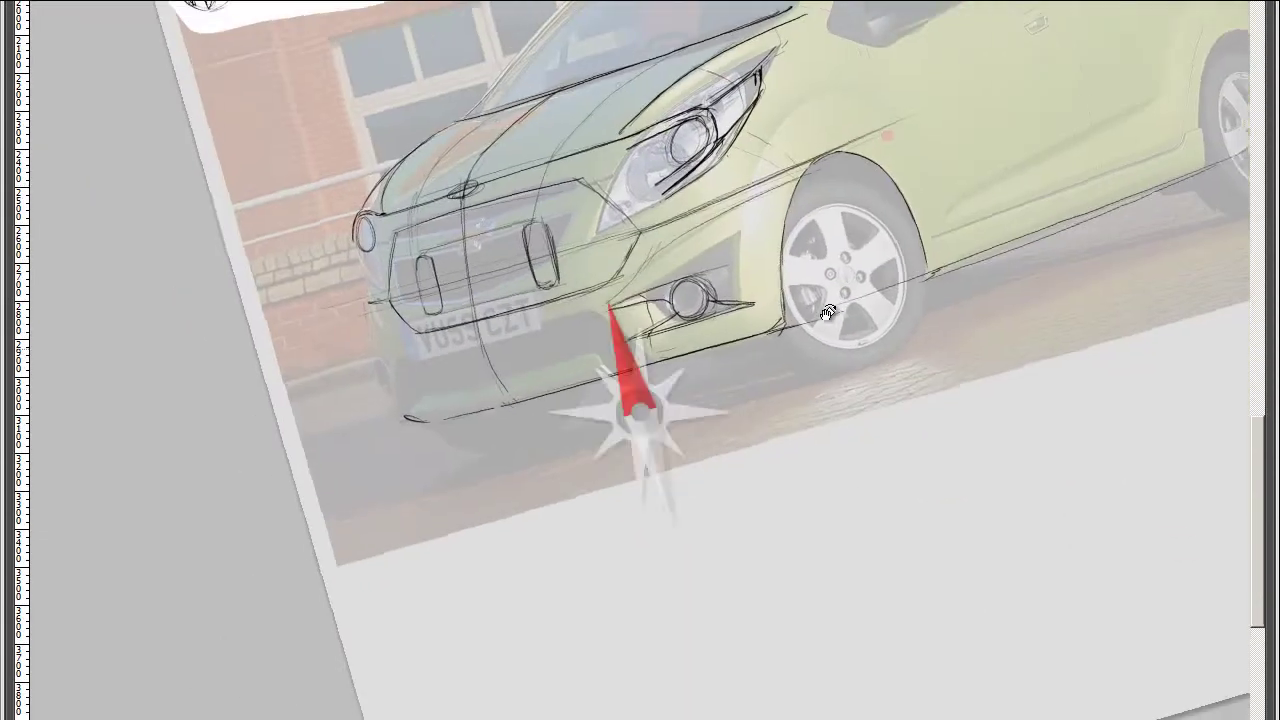
pyautogui.scroll(-3, 581, 290)
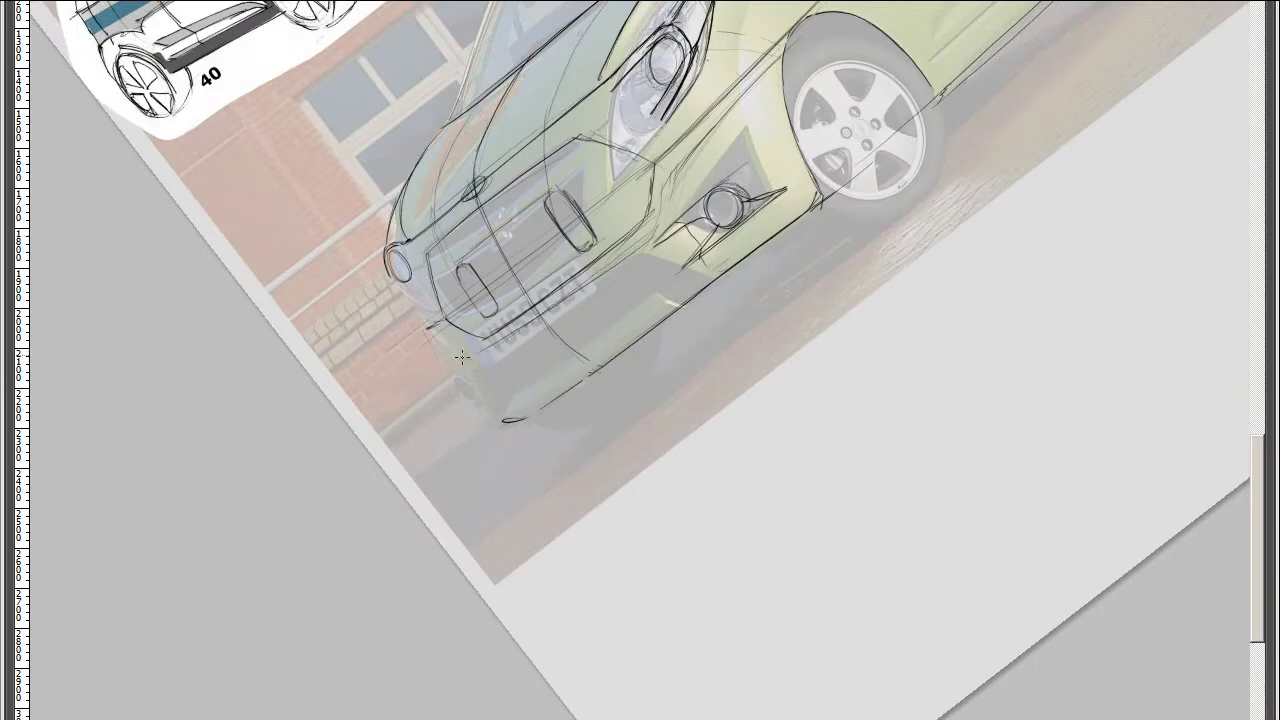
pyautogui.scroll(3, 542, 299)
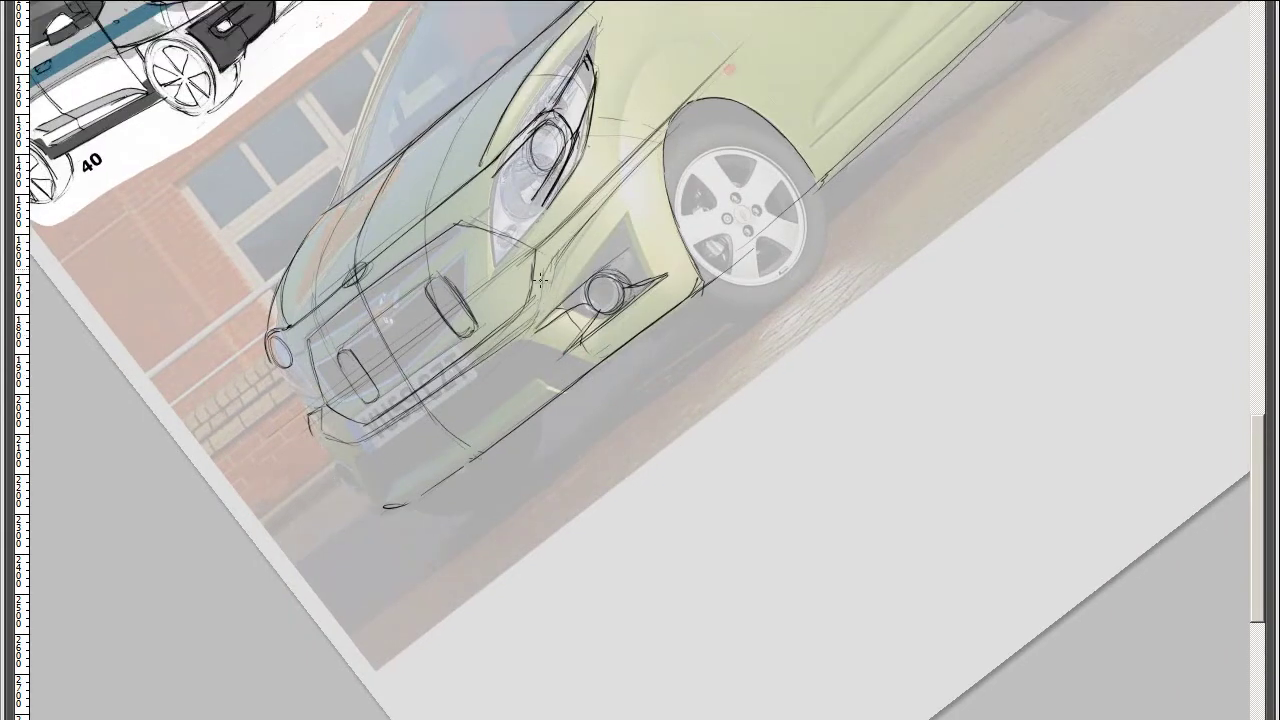
pyautogui.press('5')
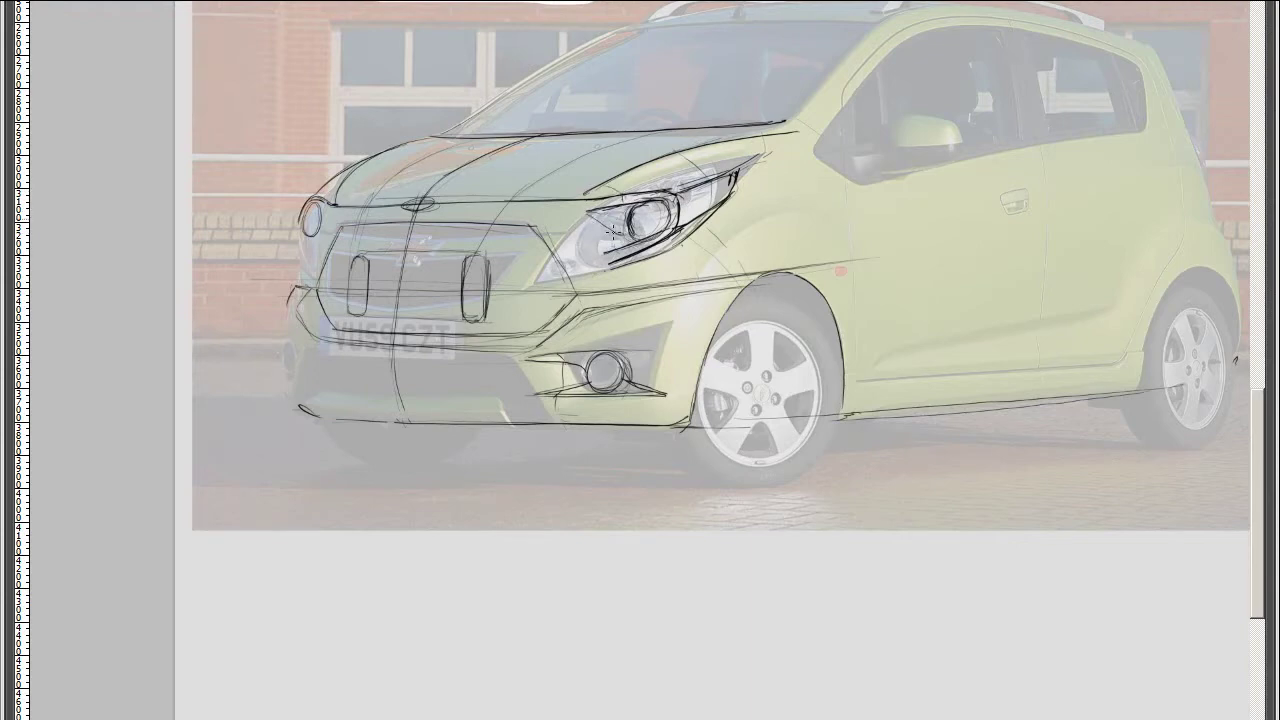
pyautogui.scroll(1, 646, 233)
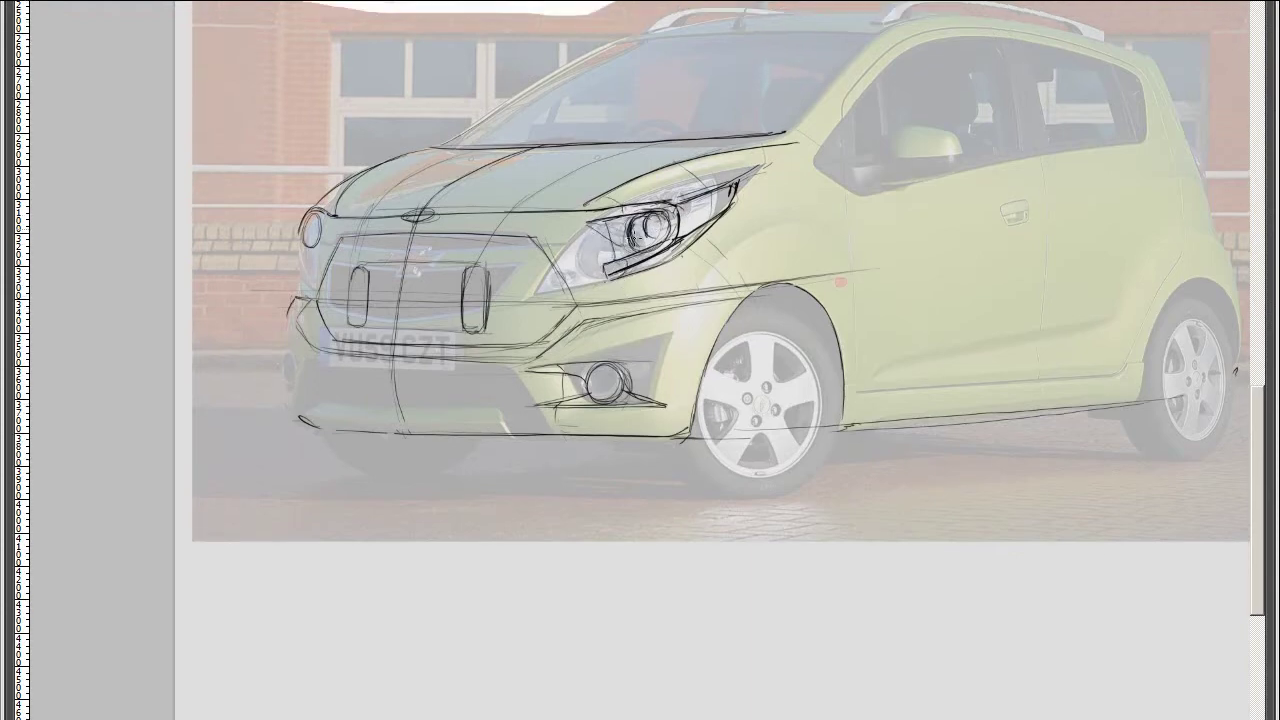
pyautogui.scroll(2, 636, 240)
pyautogui.scroll(2, 534, 307)
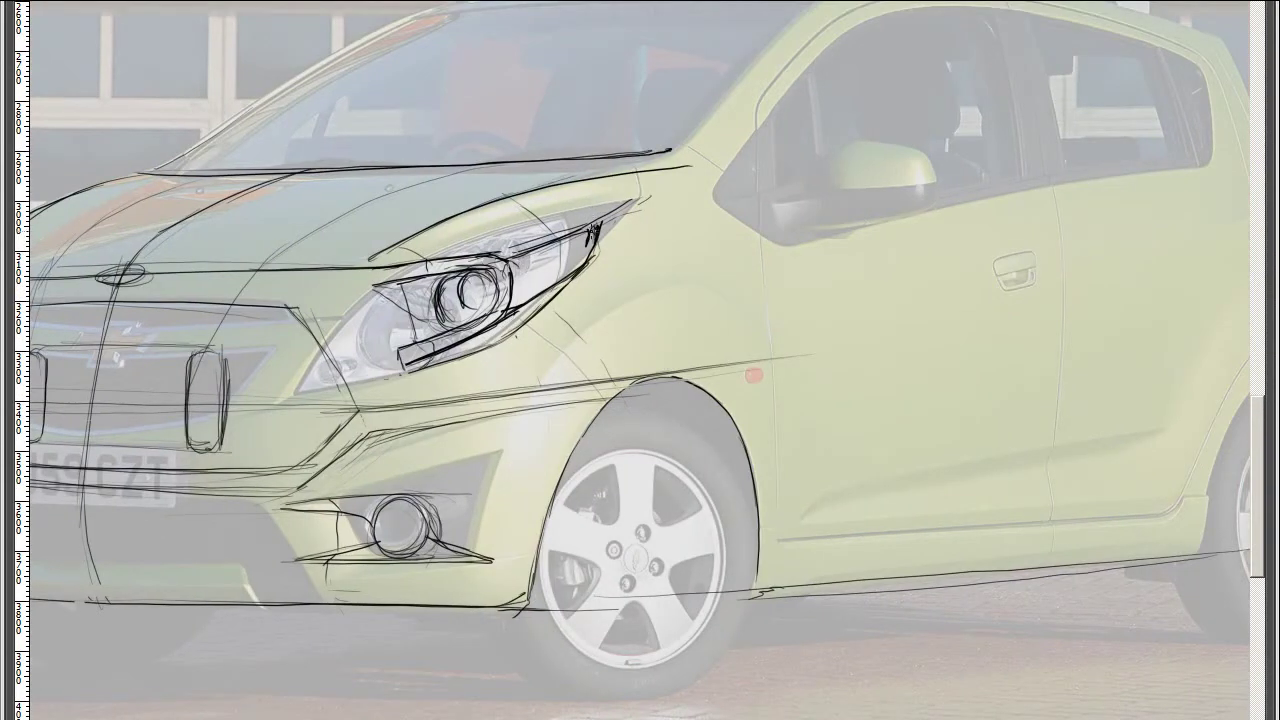
pyautogui.scroll(-1, 580, 330)
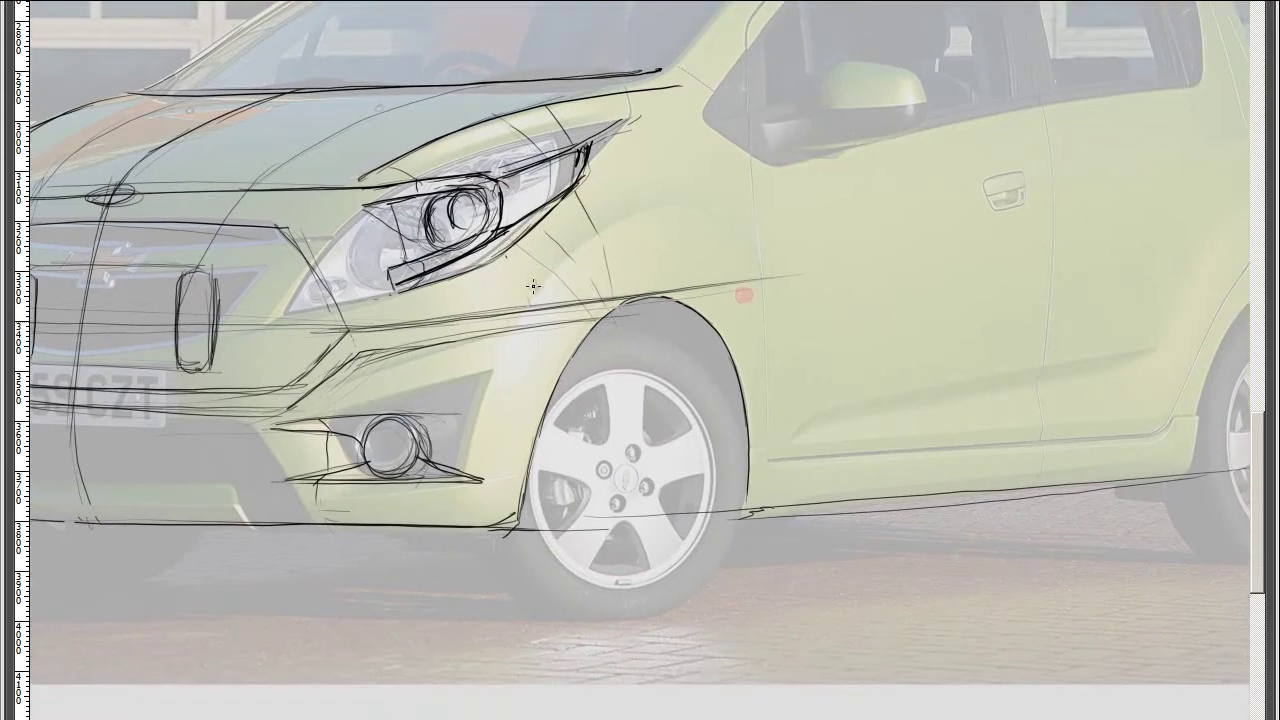
pyautogui.scroll(3, 660, 220)
# Outline the side mirror on an angled view
pyautogui.moveTo(638, 124); pyautogui.dragTo(400, 206)
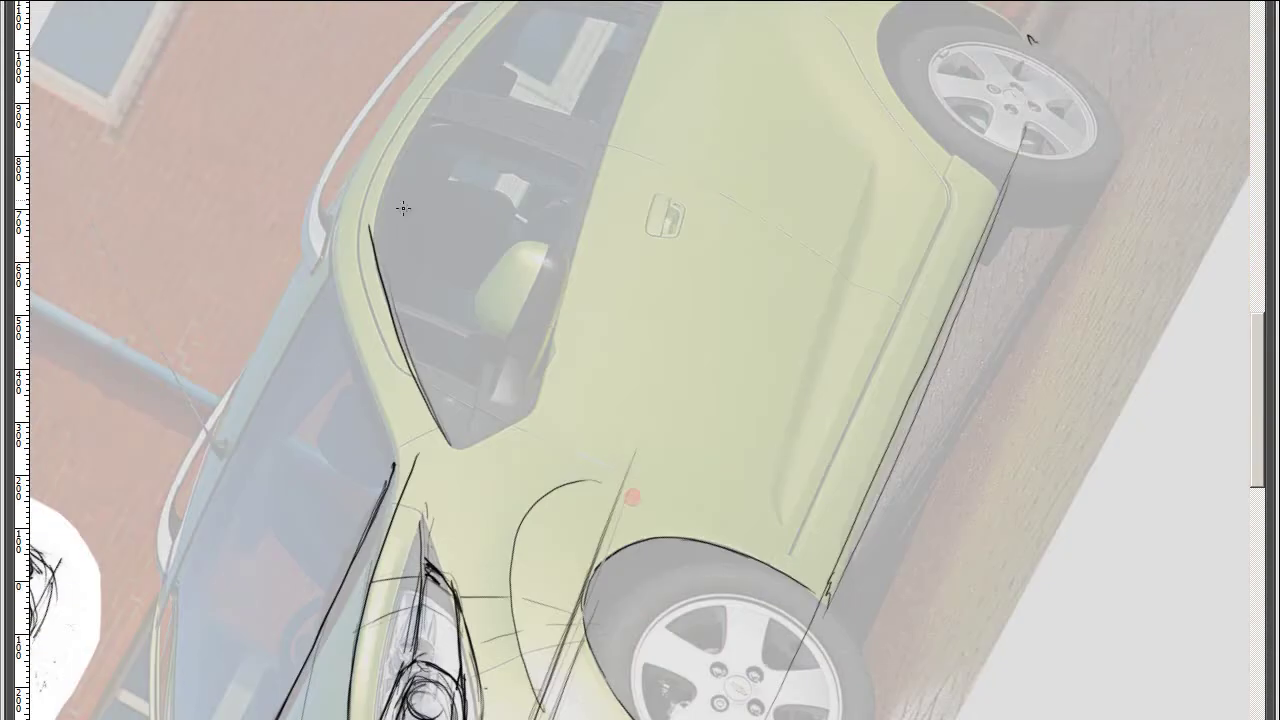
pyautogui.moveTo(494, 137)
pyautogui.mouseDown()
pyautogui.moveTo(340, 403)
pyautogui.moveTo(540, 276)
pyautogui.moveTo(494, 116)
pyautogui.moveTo(580, 406)
pyautogui.moveTo(720, 137)
pyautogui.moveTo(404, 333)
pyautogui.moveTo(336, 330)
pyautogui.mouseUp()
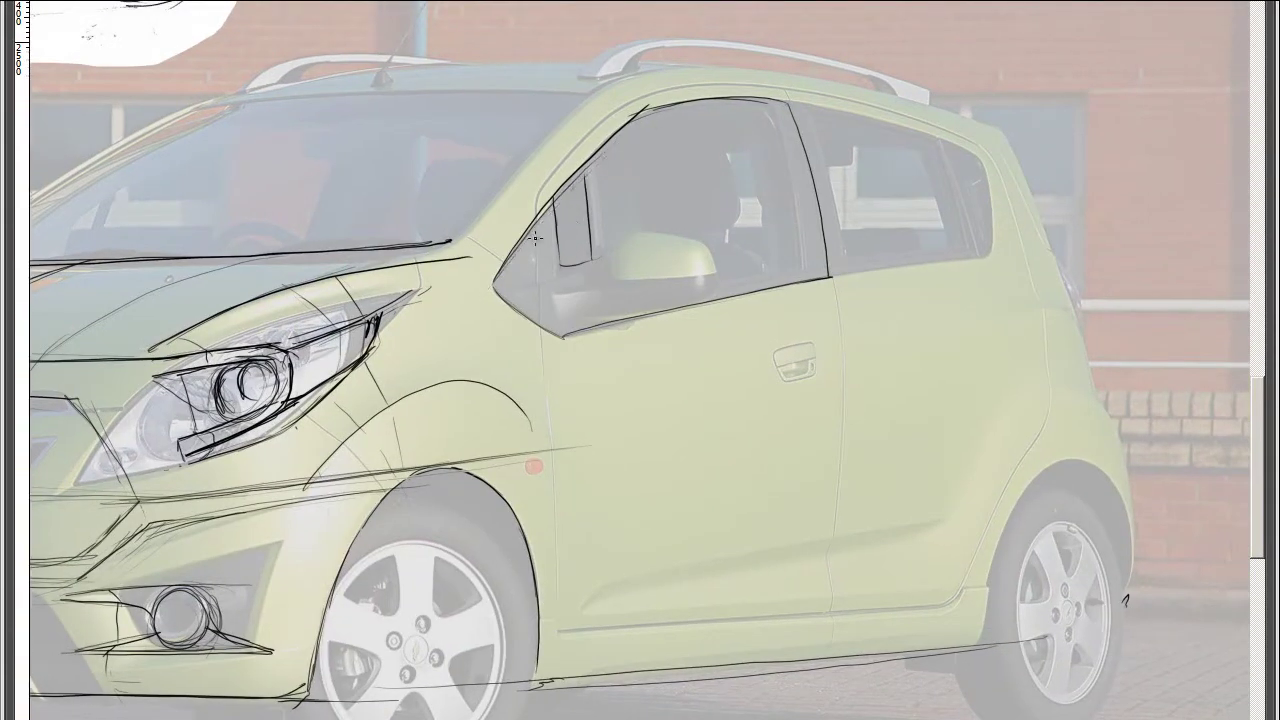
pyautogui.moveTo(843, 155); pyautogui.dragTo(450, 256)
pyautogui.moveTo(812, 150); pyautogui.dragTo(582, 134)
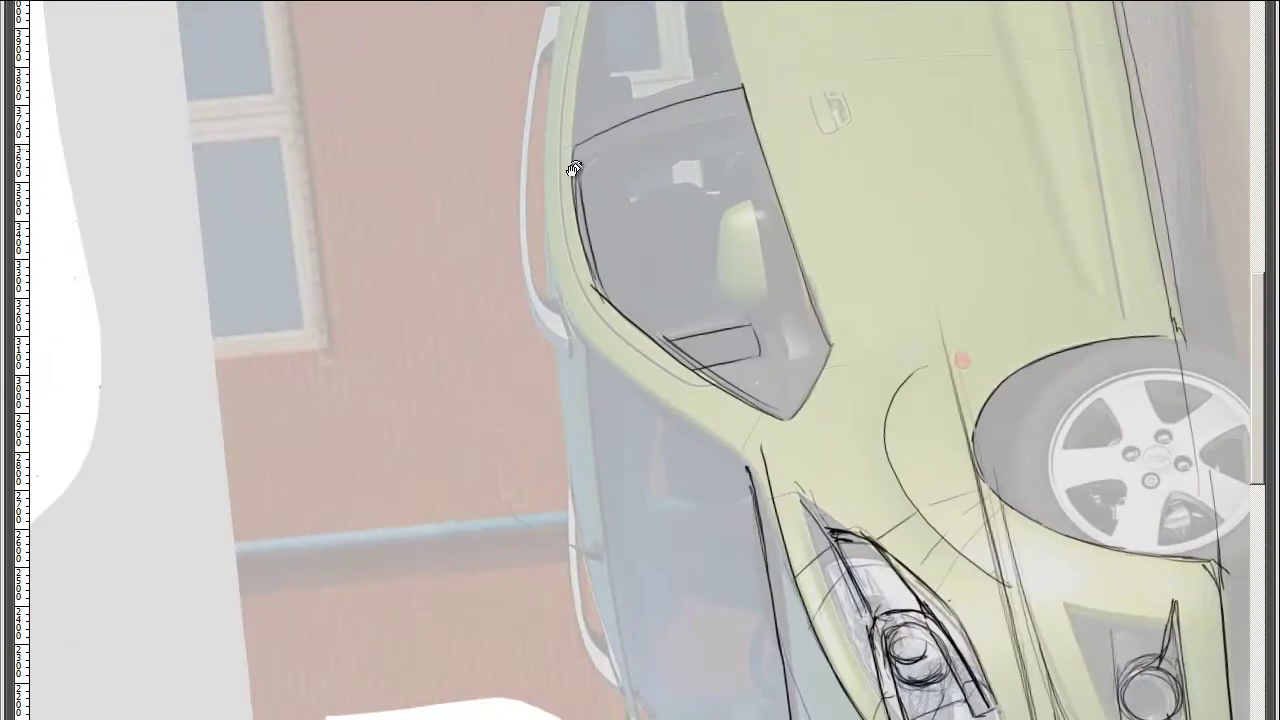
pyautogui.press('5')
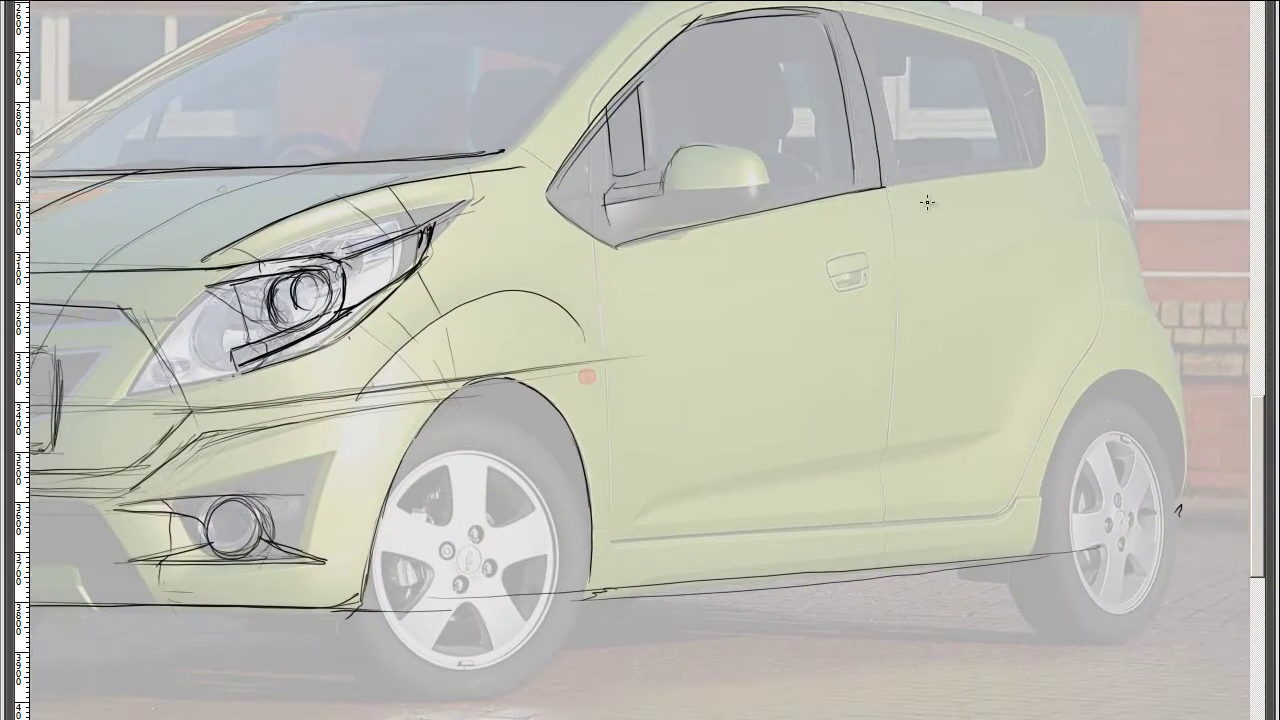
pyautogui.moveTo(923, 200); pyautogui.dragTo(584, 136)
pyautogui.moveTo(530, 171); pyautogui.dragTo(603, 141)
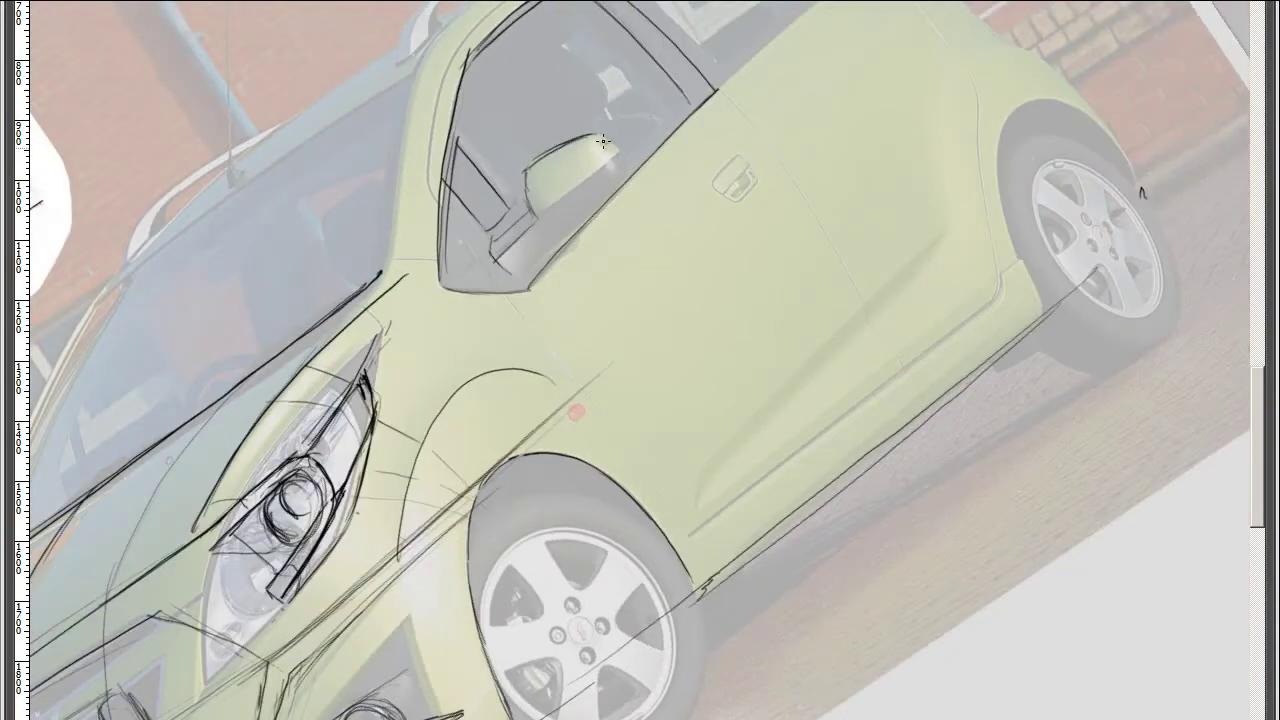
pyautogui.moveTo(545, 213); pyautogui.dragTo(625, 160)
# Draw the upper door edge and side-window line with several strokes
pyautogui.press('5')
pyautogui.moveTo(735, 165); pyautogui.dragTo(755, 187)
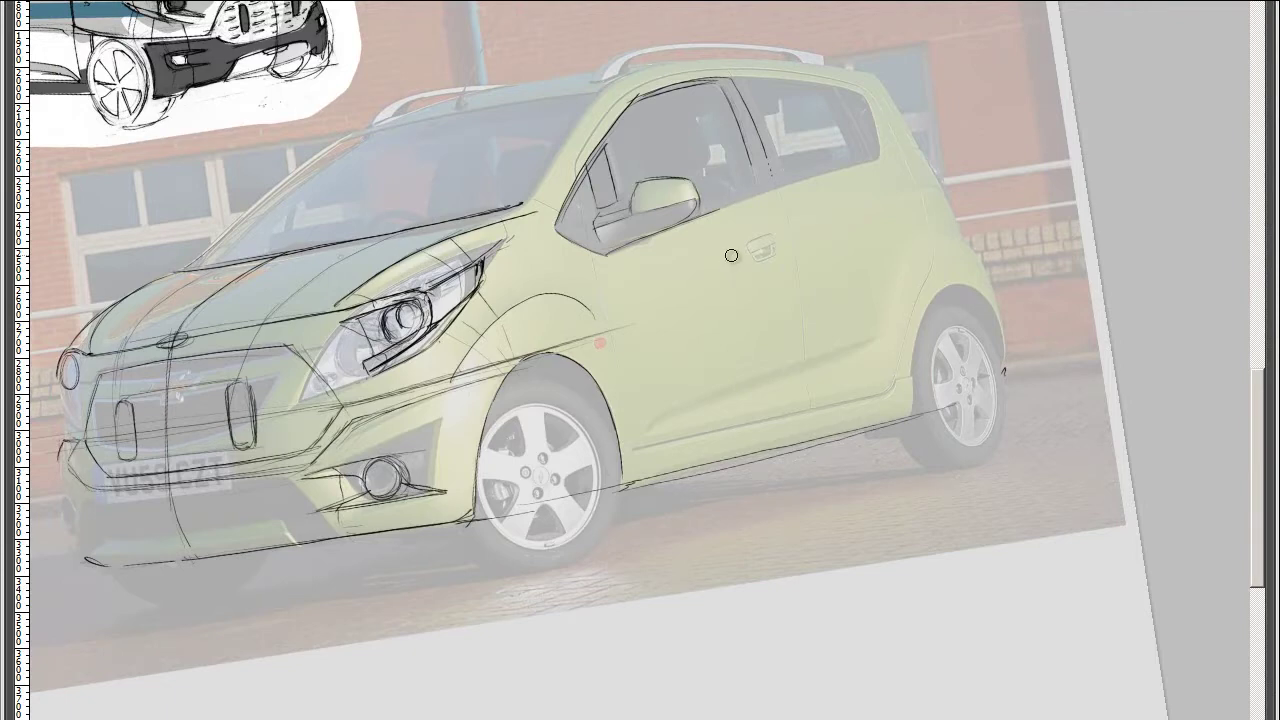
pyautogui.moveTo(731, 255)
pyautogui.mouseDown()
pyautogui.moveTo(661, 257)
pyautogui.moveTo(822, 214)
pyautogui.mouseUp()
pyautogui.moveTo(668, 152); pyautogui.dragTo(815, 88)
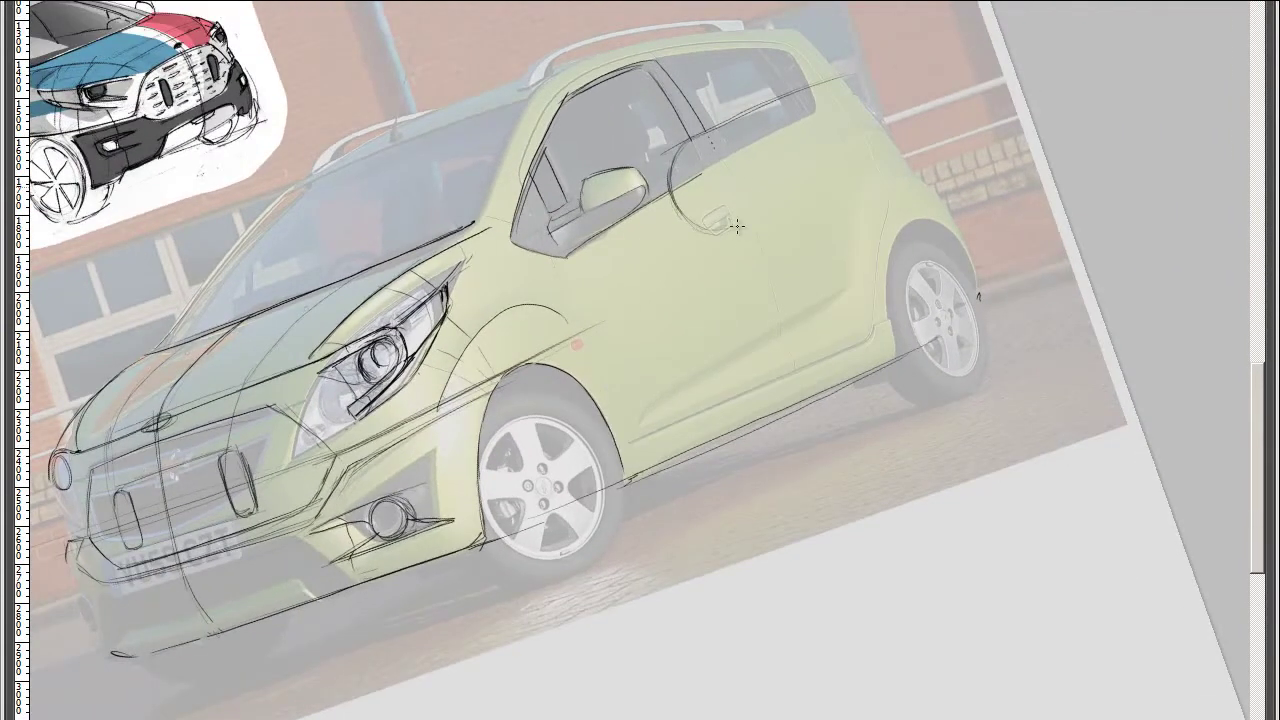
pyautogui.moveTo(885, 254); pyautogui.dragTo(885, 280)
pyautogui.moveTo(690, 162); pyautogui.dragTo(845, 112)
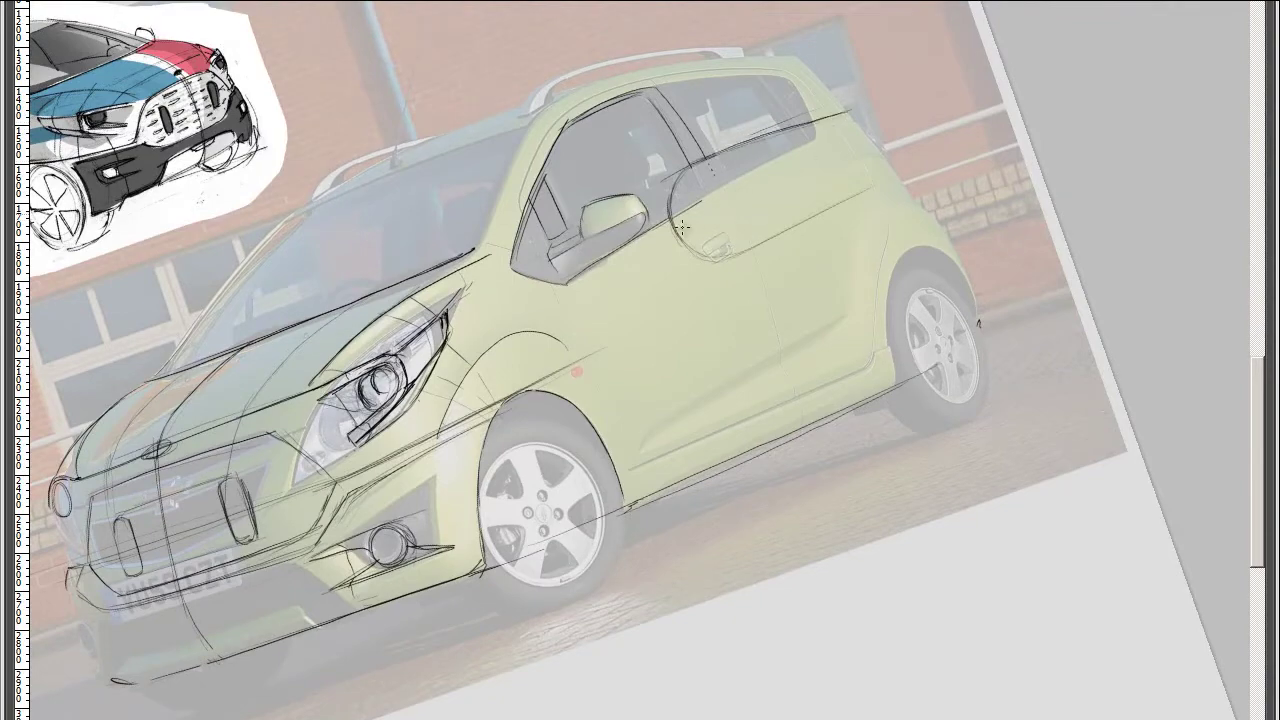
pyautogui.moveTo(725, 205); pyautogui.dragTo(845, 150)
pyautogui.moveTo(735, 255); pyautogui.dragTo(900, 196)
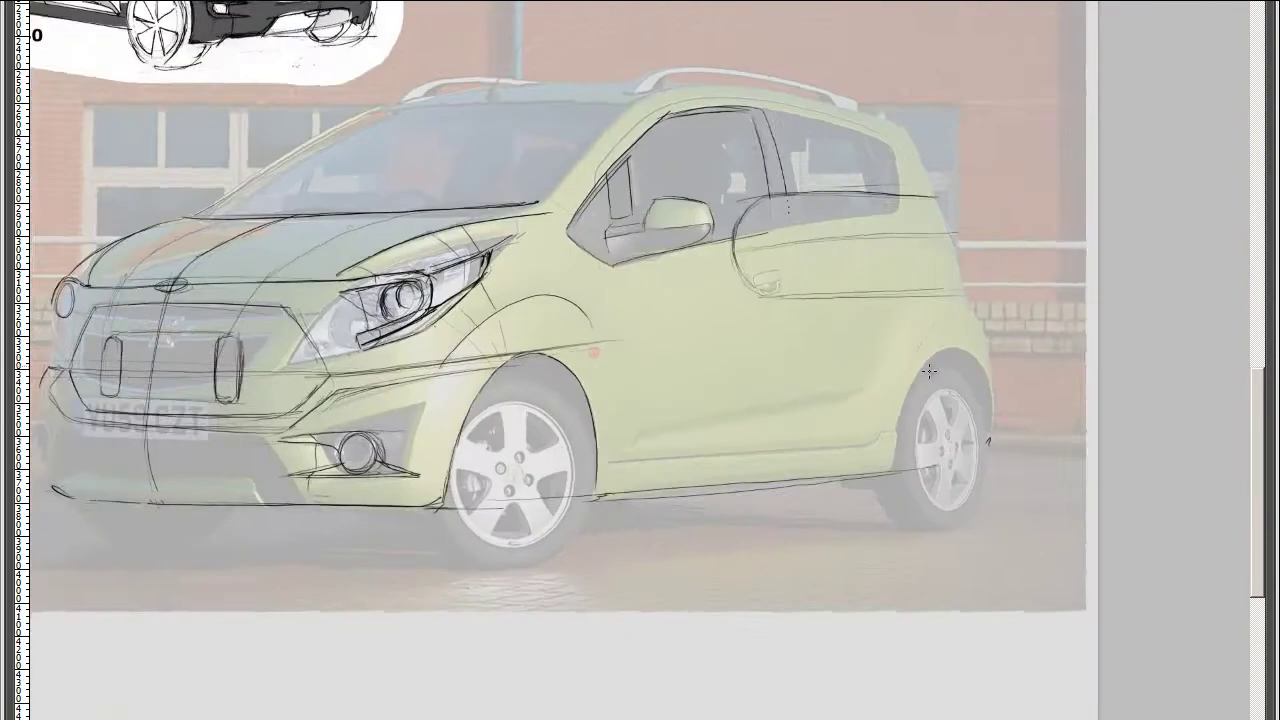
pyautogui.moveTo(815, 219)
pyautogui.mouseDown()
pyautogui.moveTo(853, 130)
pyautogui.moveTo(712, 200)
pyautogui.moveTo(714, 551)
pyautogui.moveTo(742, 271)
pyautogui.mouseUp()
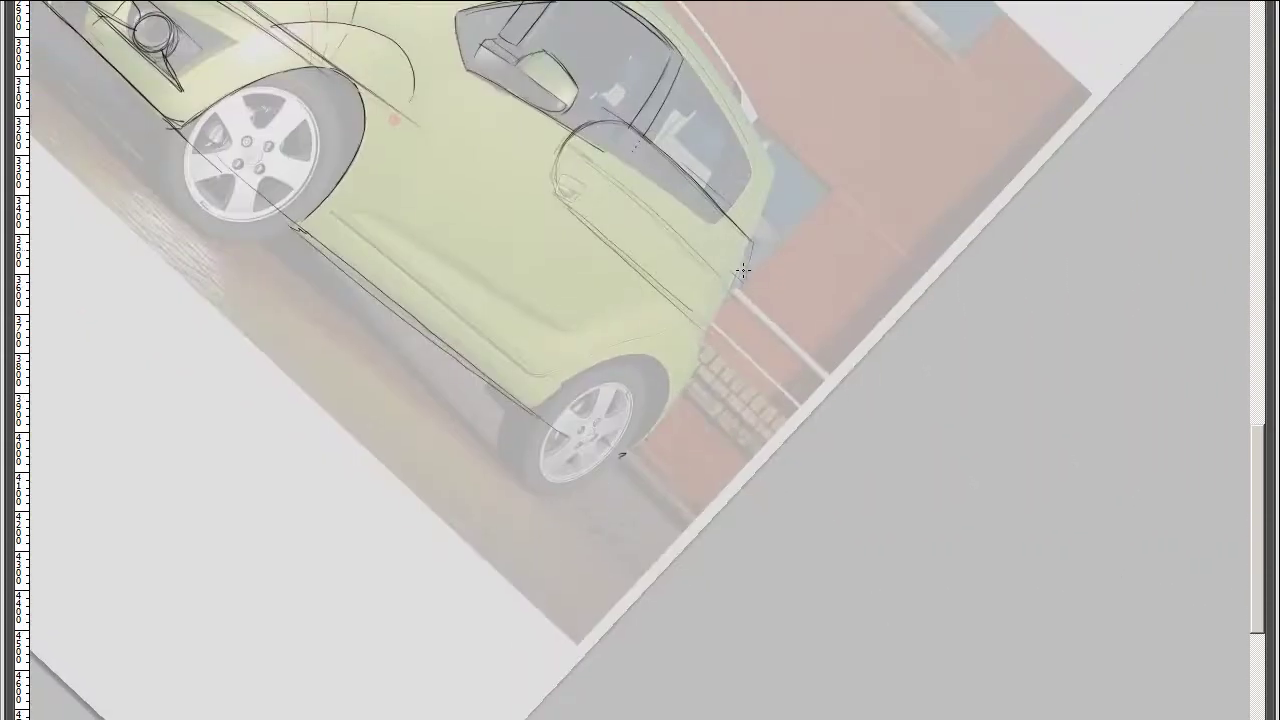
# Outline the top of the rear wheel arch and mark the rear bumper corner
pyautogui.scroll(-1, 548, 390)
pyautogui.scroll(3, 640, 390)
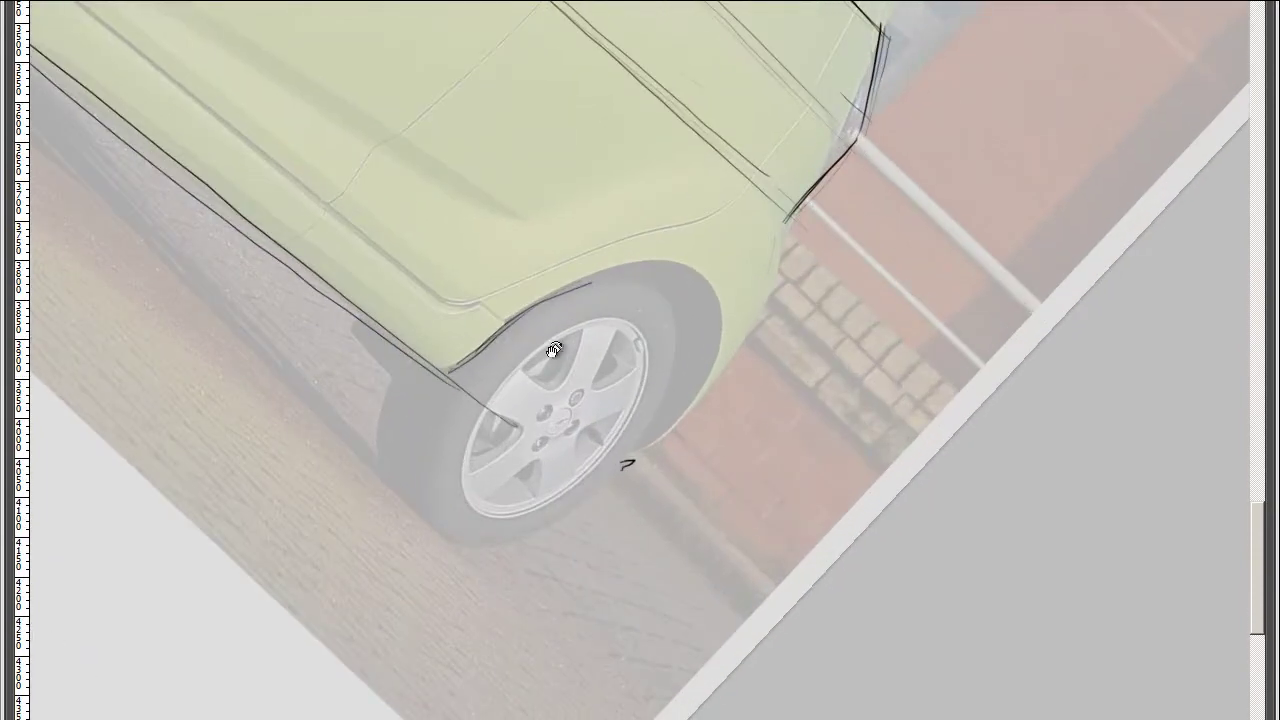
pyautogui.moveTo(511, 320); pyautogui.dragTo(658, 262)
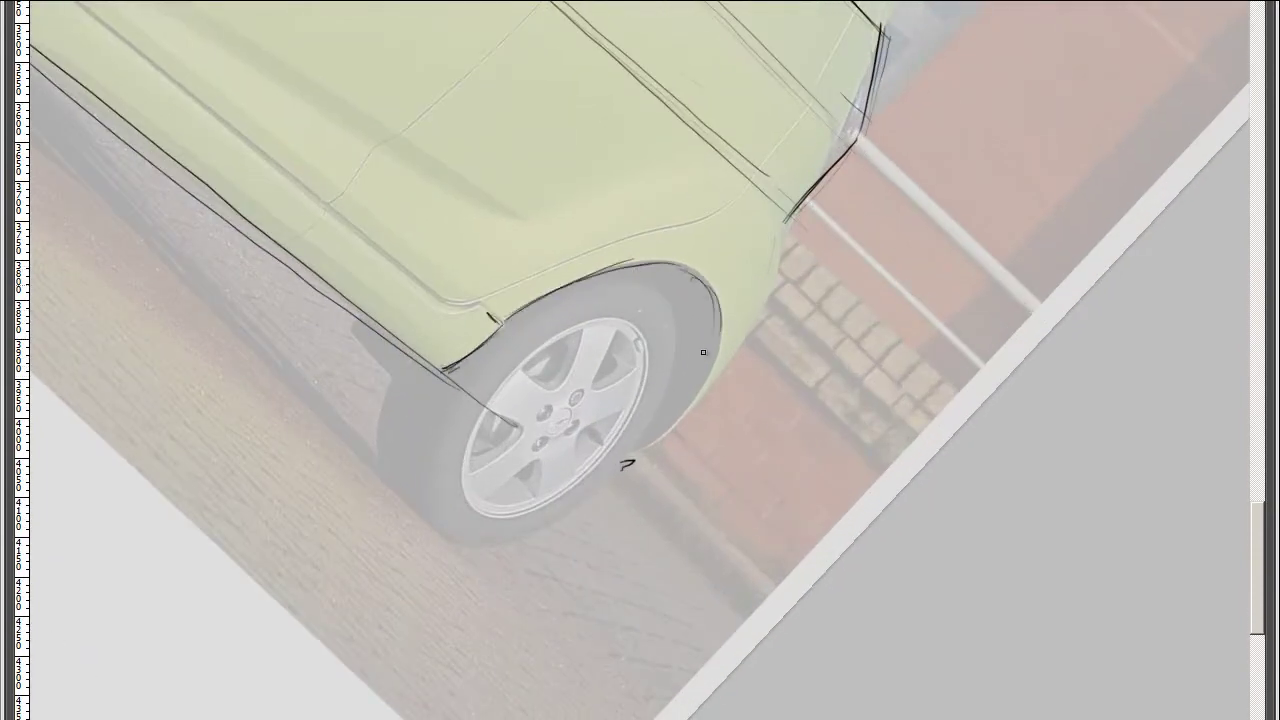
pyautogui.press('5')
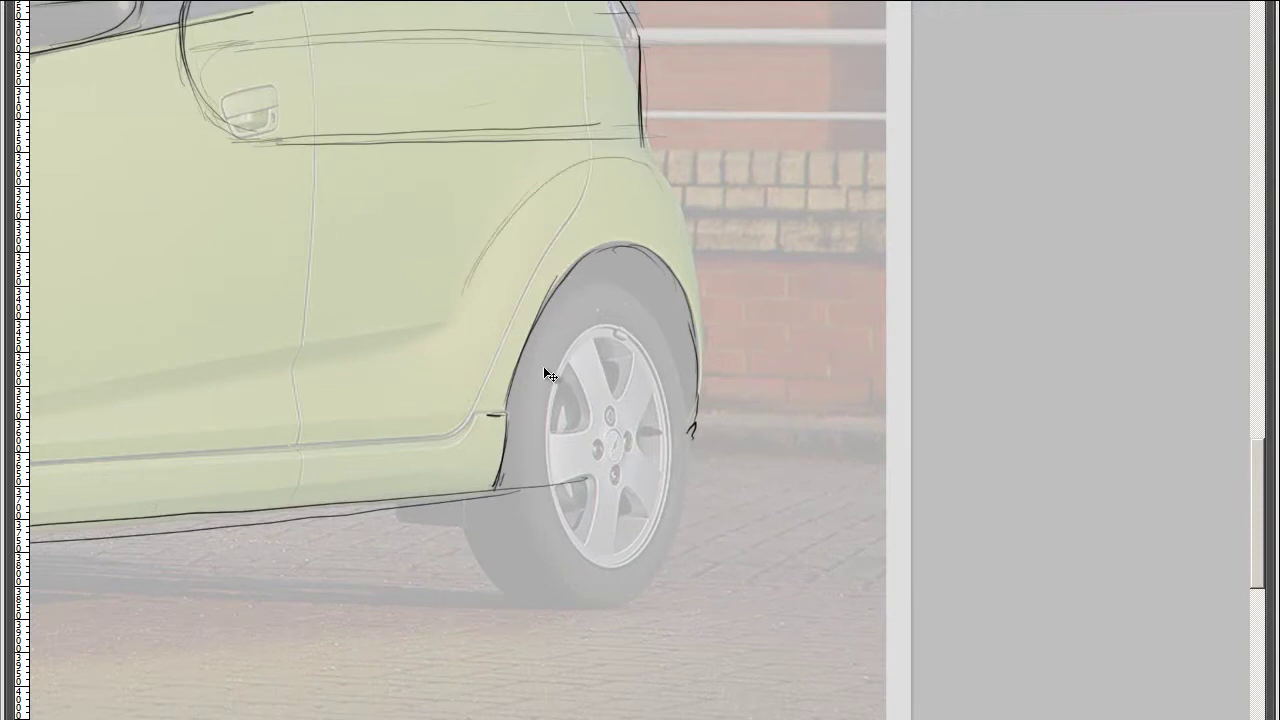
pyautogui.scroll(-2, 543, 366)
pyautogui.moveTo(520, 309)
pyautogui.mouseDown()
pyautogui.moveTo(638, 224)
pyautogui.moveTo(688, 388)
pyautogui.mouseUp()
# Draw the double lower door crease toward the rear wheel
pyautogui.press('4')
pyautogui.press('4')
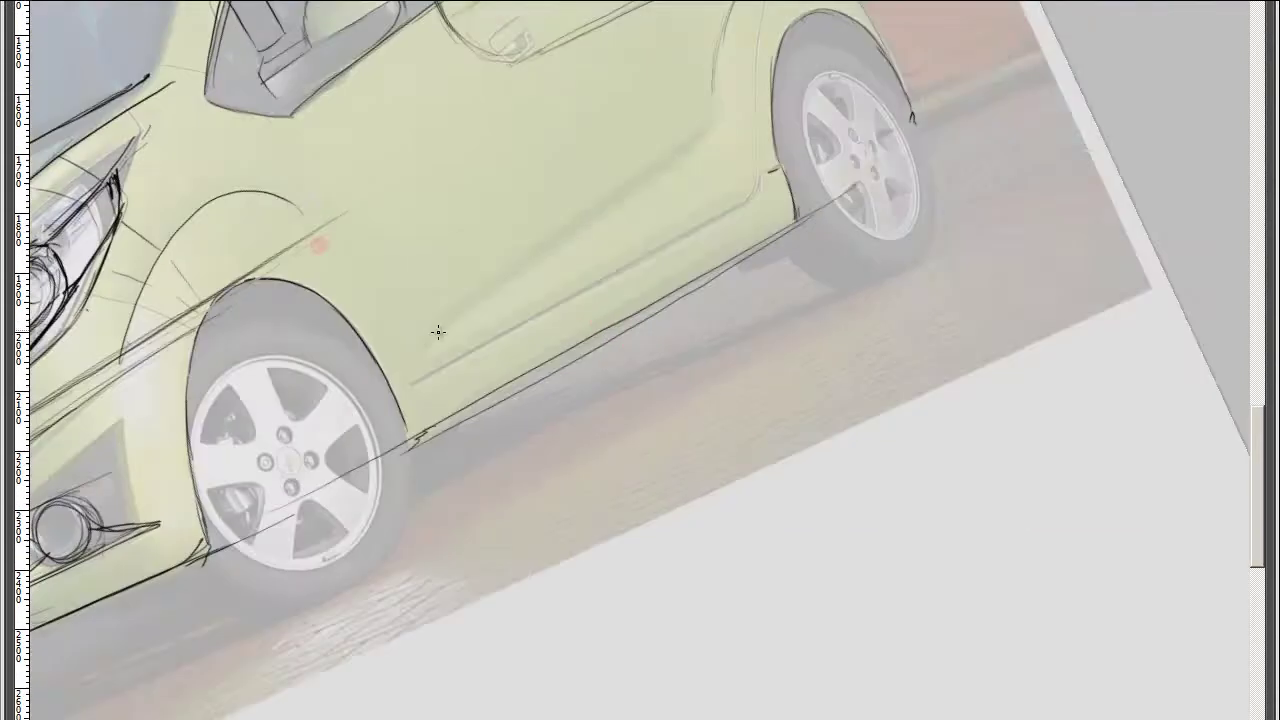
pyautogui.moveTo(430, 340)
pyautogui.mouseDown()
pyautogui.moveTo(702, 134)
pyautogui.moveTo(628, 203)
pyautogui.mouseUp()
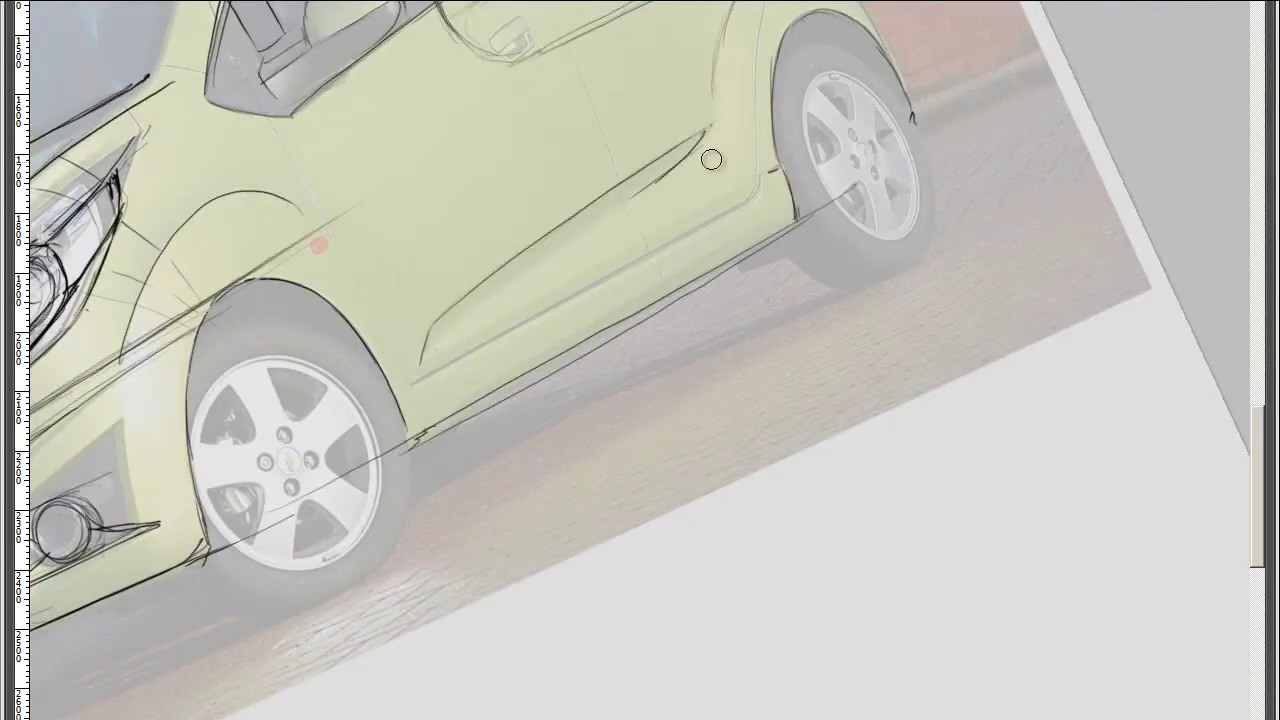
pyautogui.moveTo(444, 326); pyautogui.dragTo(426, 362)
pyautogui.moveTo(462, 316); pyautogui.dragTo(584, 234)
pyautogui.moveTo(440, 348); pyautogui.dragTo(764, 162)
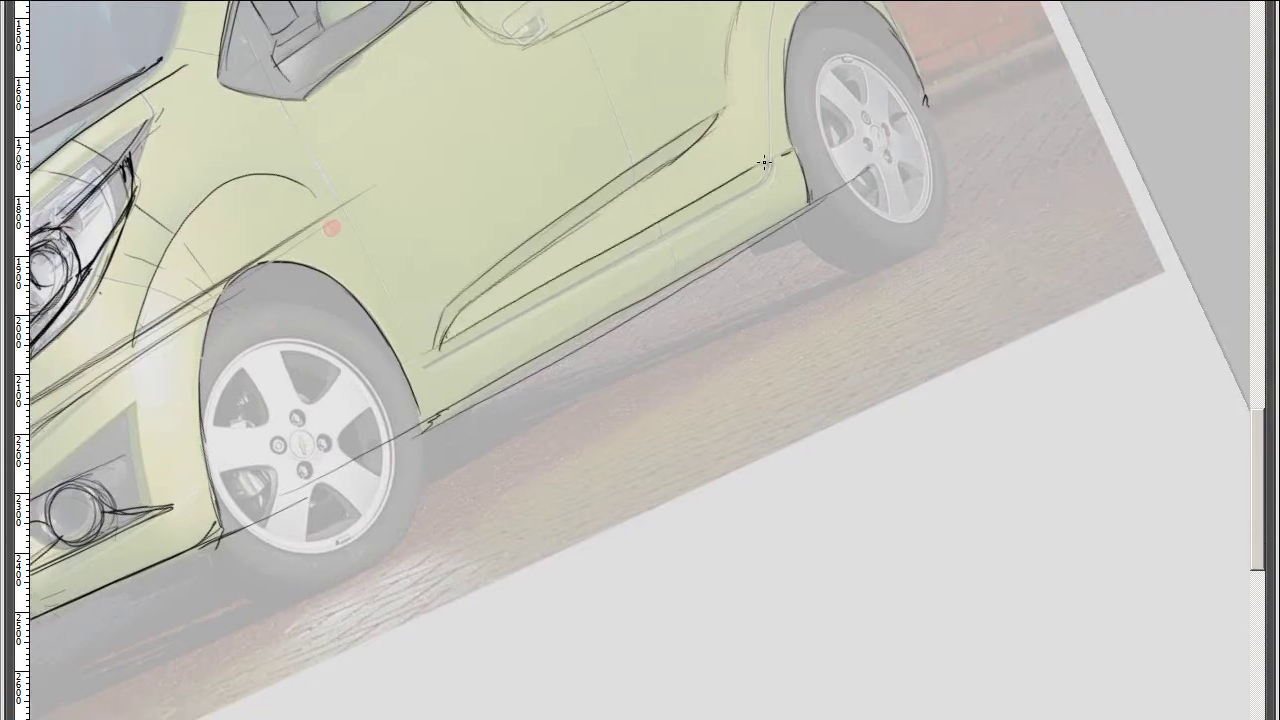
pyautogui.moveTo(433, 358); pyautogui.dragTo(768, 170)
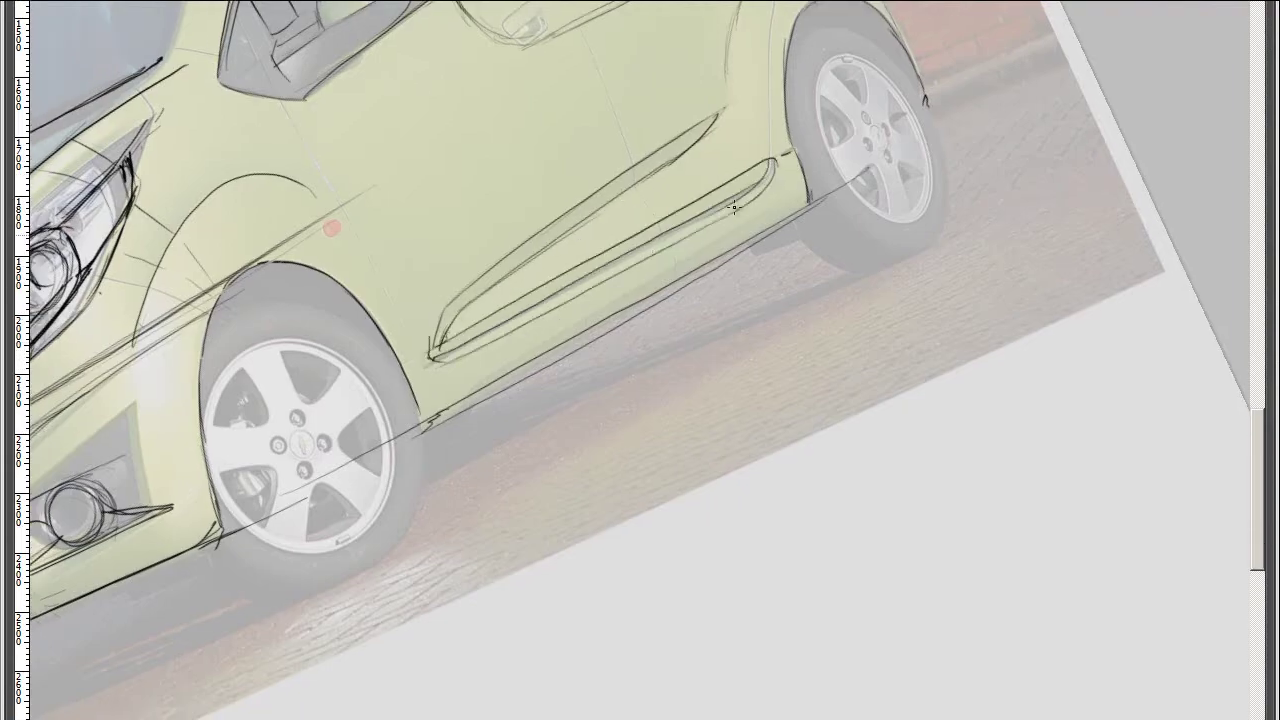
pyautogui.scroll(-2, 669, 534)
pyautogui.scroll(-1, 531, 366)
pyautogui.scroll(-2, 560, 272)
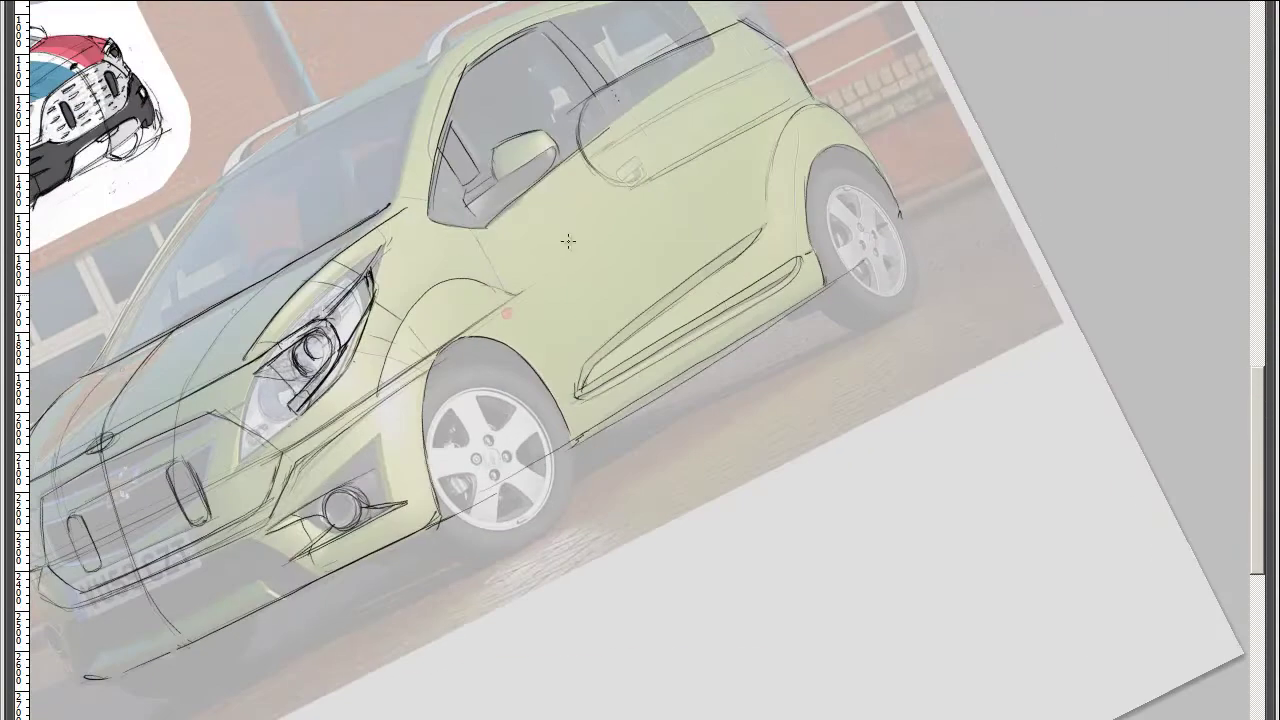
# Draw lines along the front bumper toward the wheel arch
pyautogui.moveTo(568, 241)
pyautogui.mouseDown()
pyautogui.moveTo(661, 260)
pyautogui.moveTo(687, 191)
pyautogui.moveTo(530, 245)
pyautogui.mouseUp()
pyautogui.moveTo(710, 175); pyautogui.dragTo(559, 250)
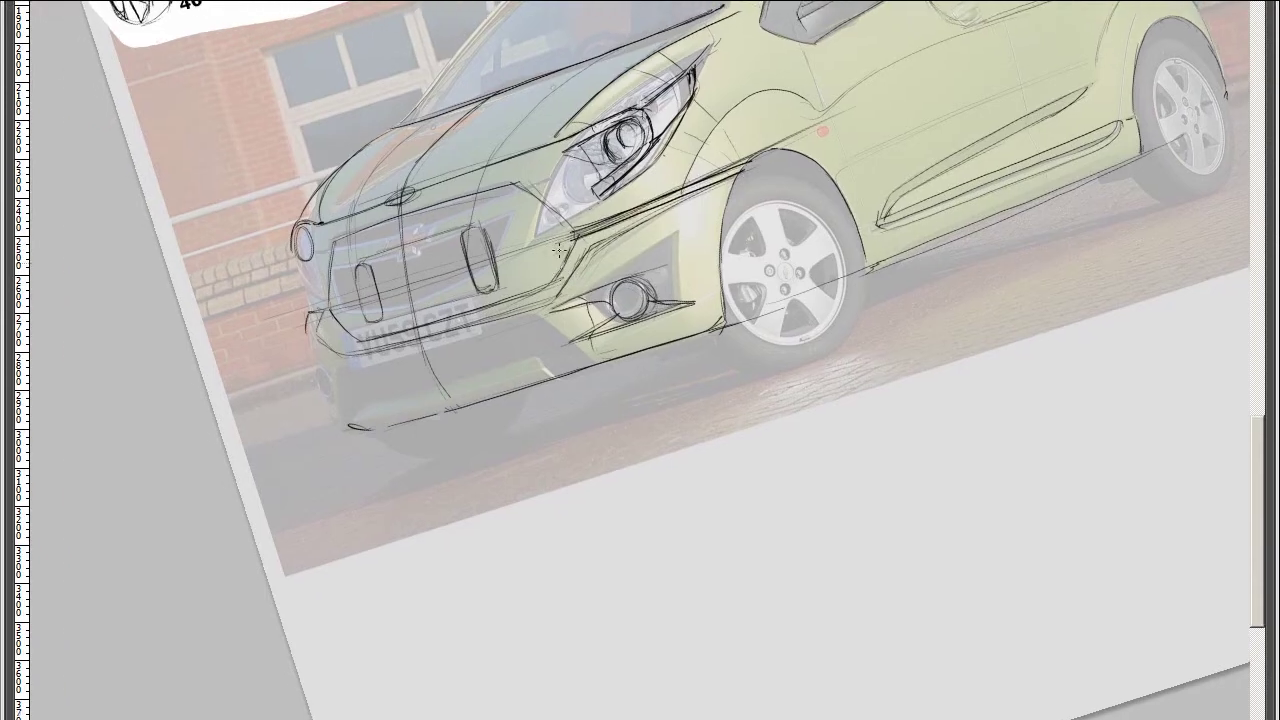
pyautogui.press('5')
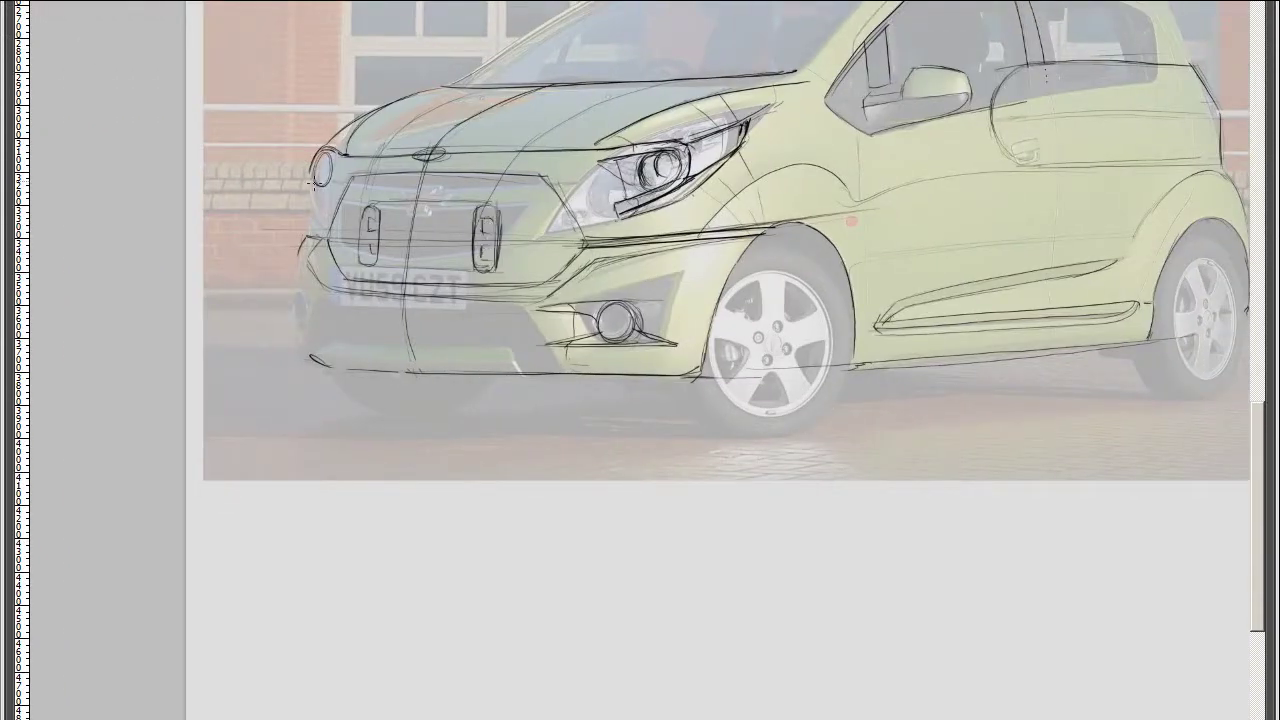
pyautogui.scroll(2, 562, 212)
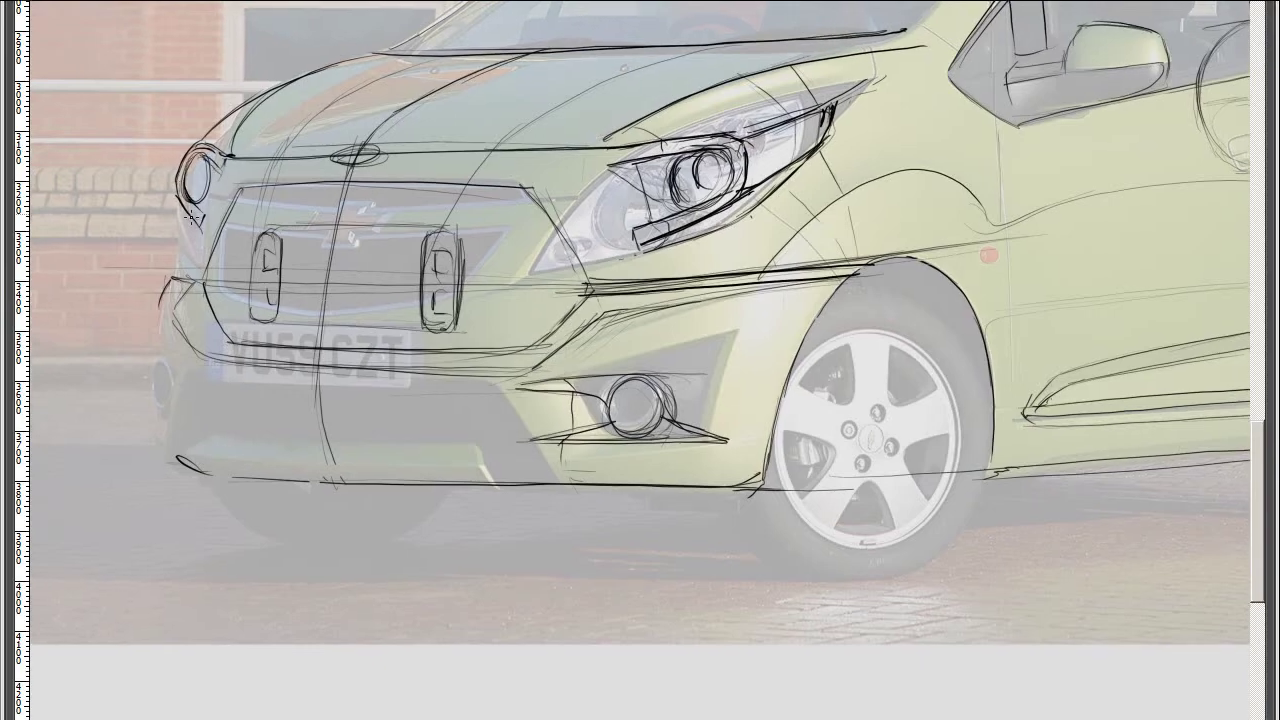
# Add a near-vertical stroke through the number-plate area
pyautogui.press('4')
pyautogui.press('4')
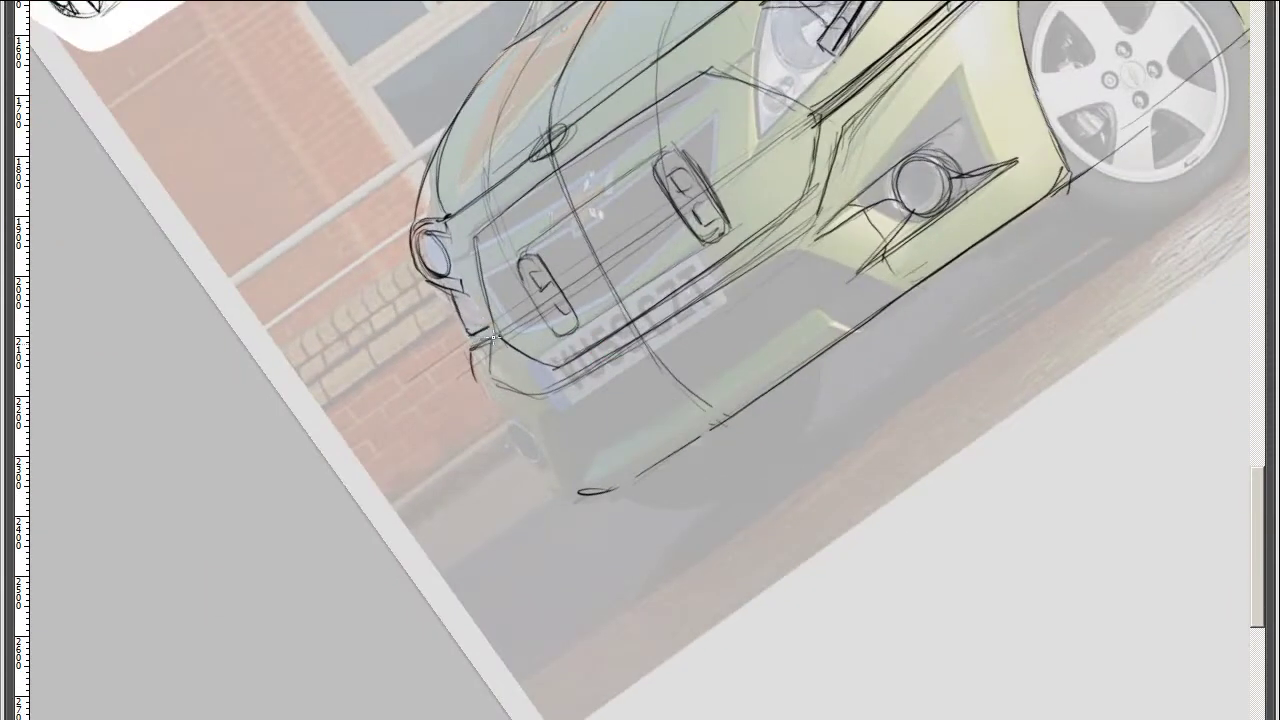
pyautogui.press('5')
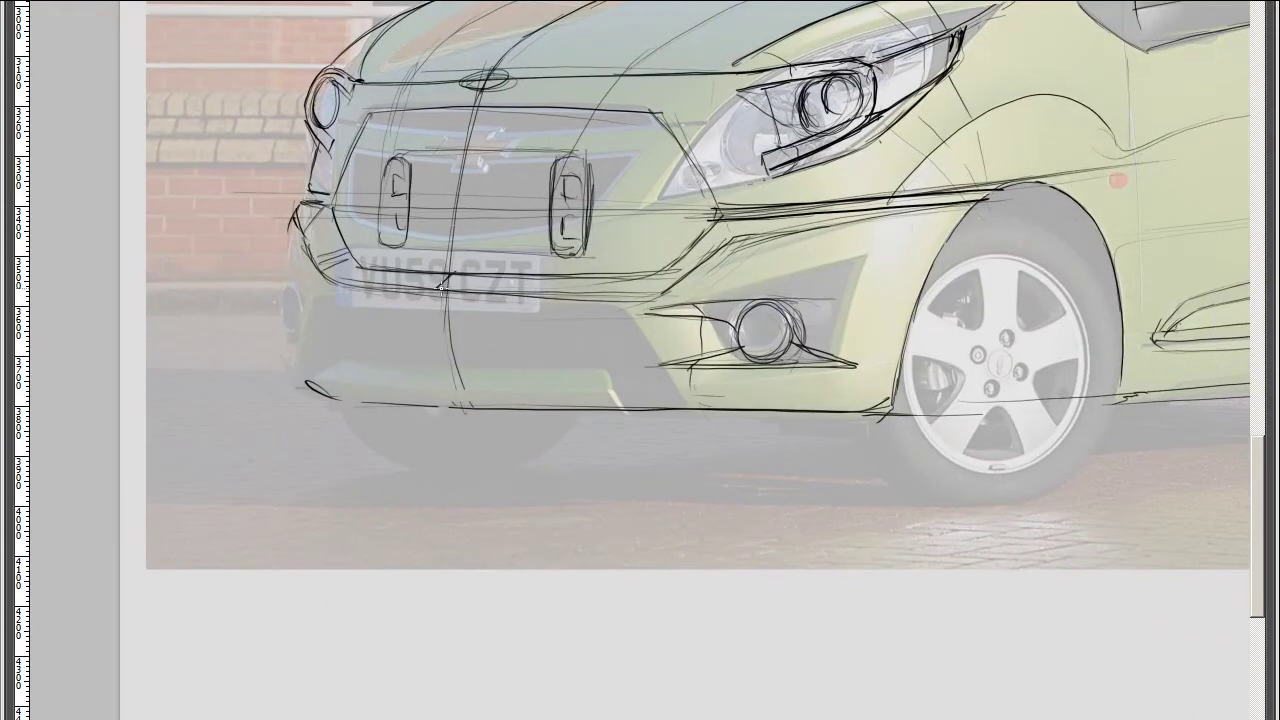
pyautogui.moveTo(446, 280); pyautogui.dragTo(455, 395)
pyautogui.press('4')
pyautogui.press('4')
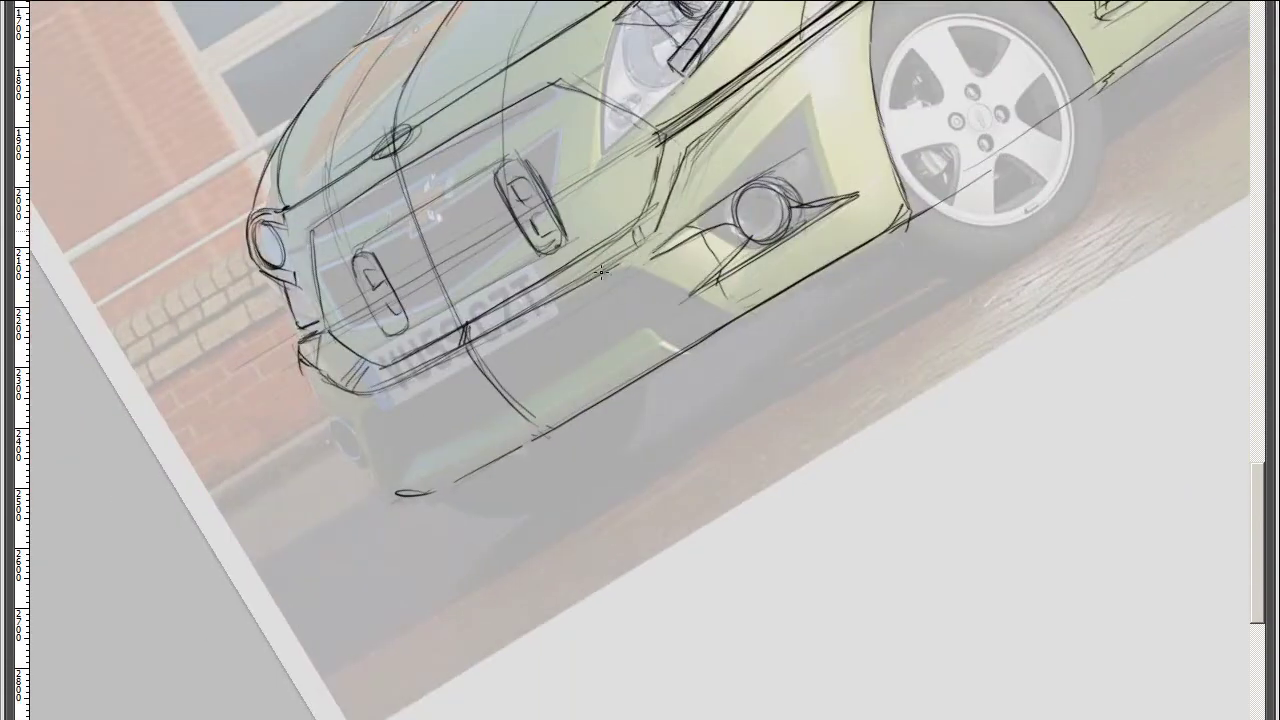
pyautogui.press('5')
pyautogui.scroll(-3, 355, 556)
# Pan to the car's side and brush a short vertical door shut line
pyautogui.moveTo(727, 511); pyautogui.dragTo(427, 511)
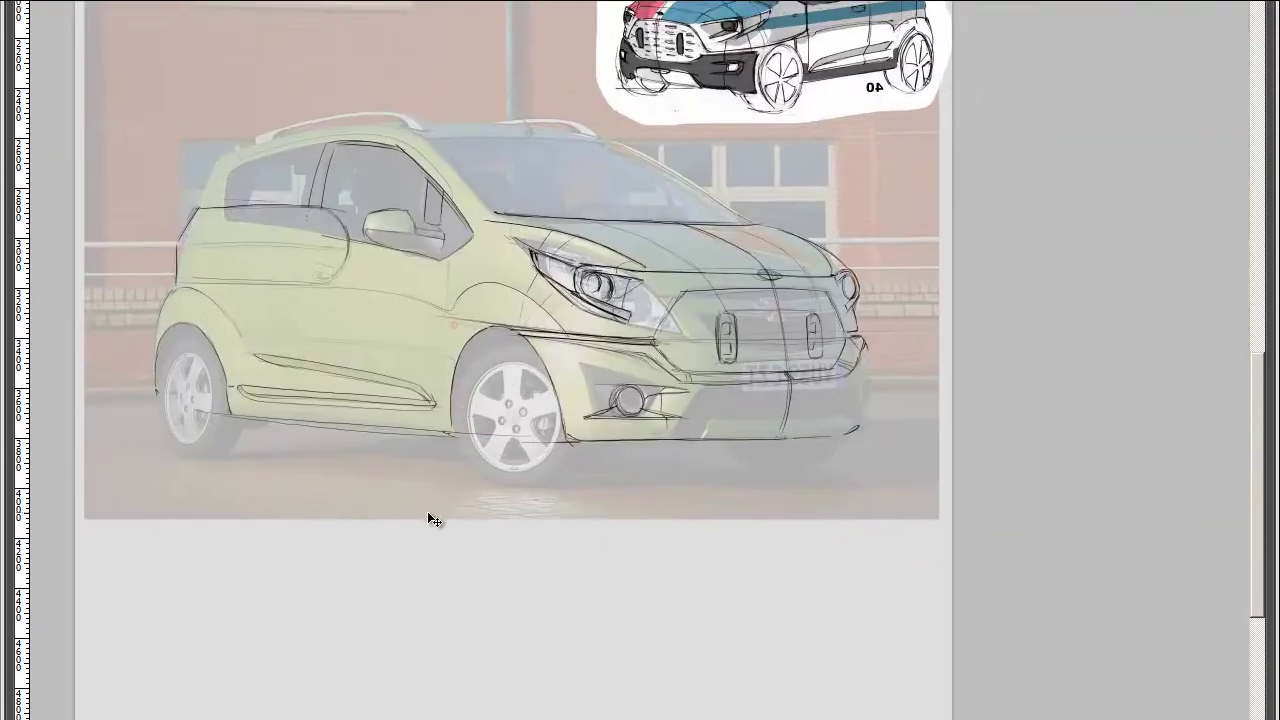
pyautogui.press('4')
pyautogui.scroll(2, 481, 270)
pyautogui.scroll(-2, 481, 270)
pyautogui.press('5')
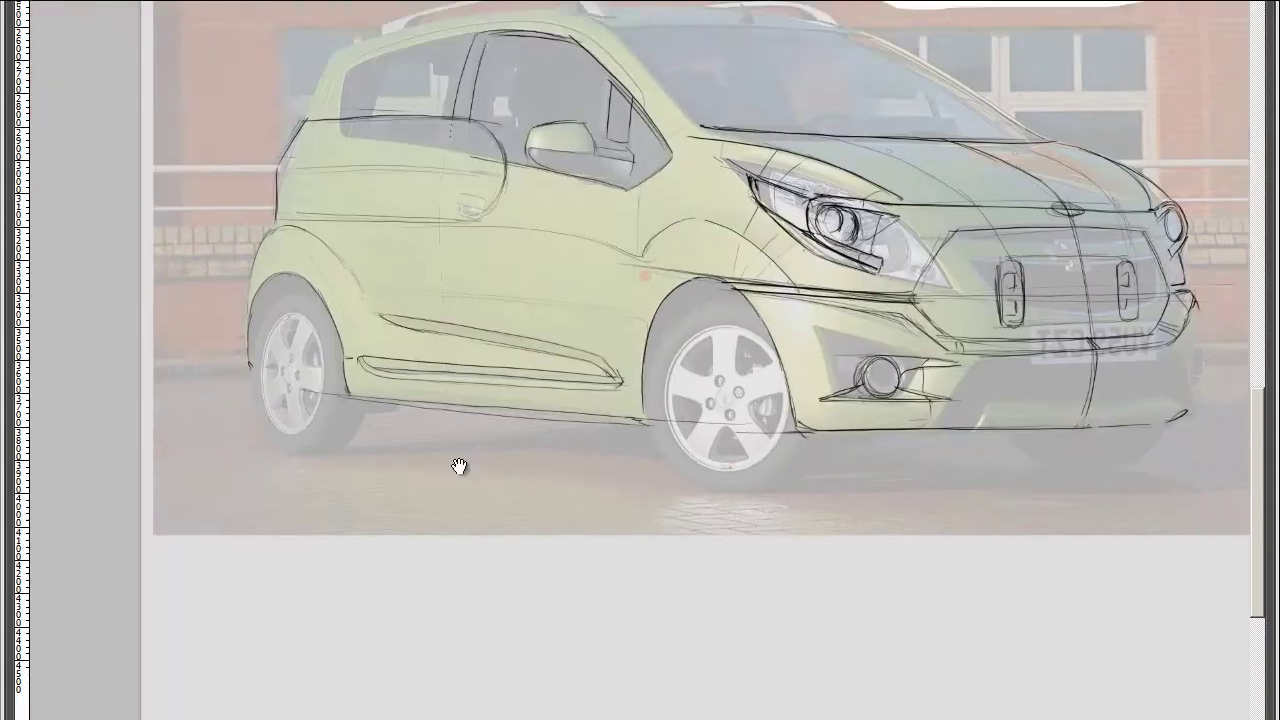
pyautogui.scroll(4, 457, 466)
pyautogui.moveTo(566, 320); pyautogui.dragTo(673, 302)
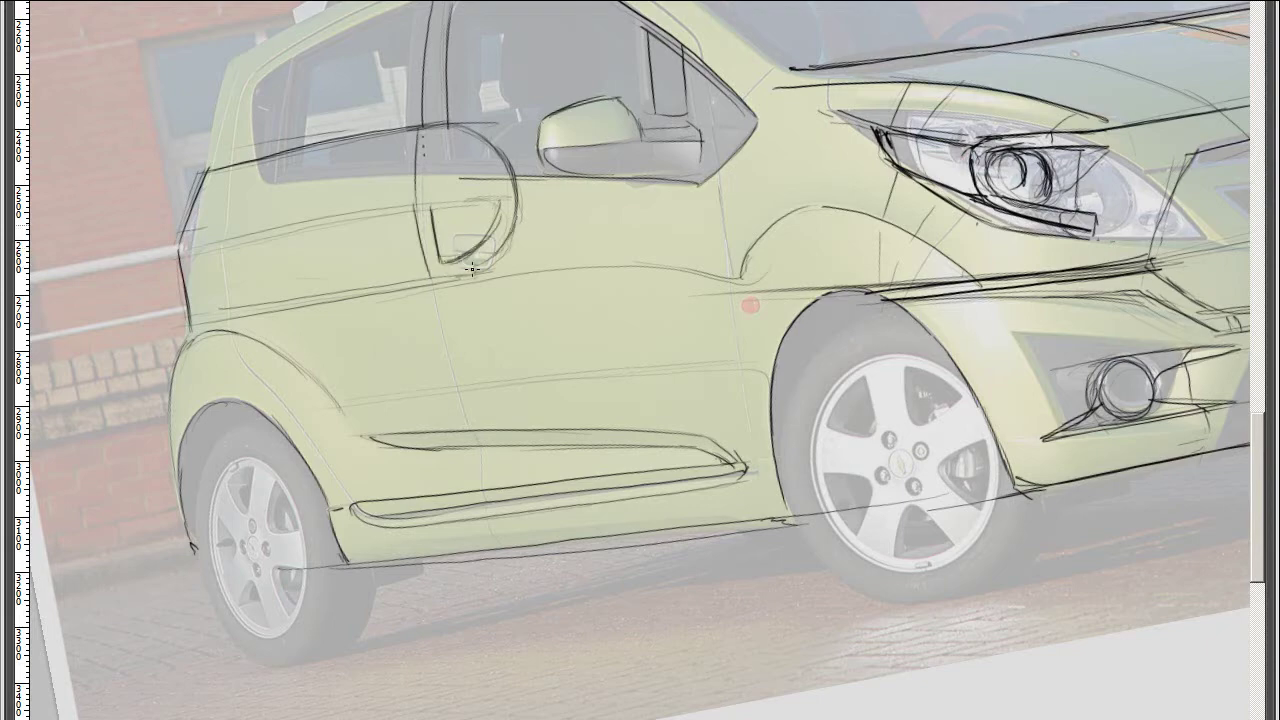
pyautogui.moveTo(746, 388); pyautogui.dragTo(801, 325)
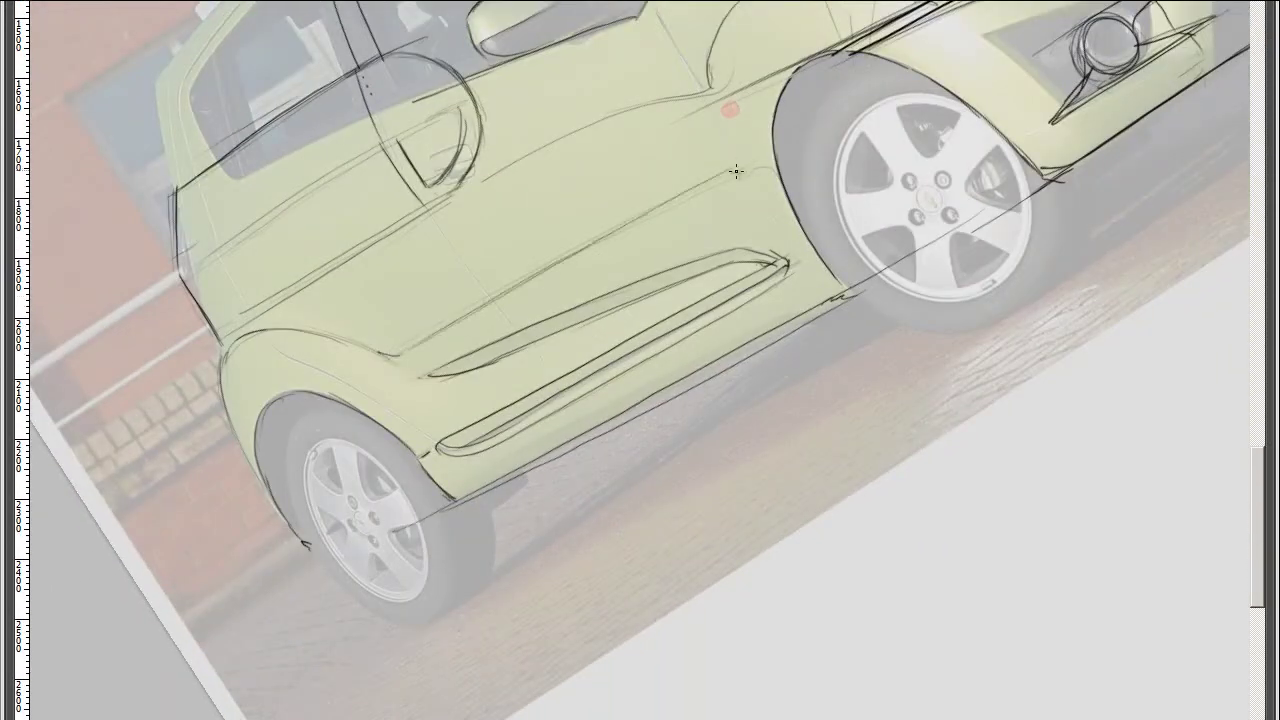
pyautogui.press('Escape')
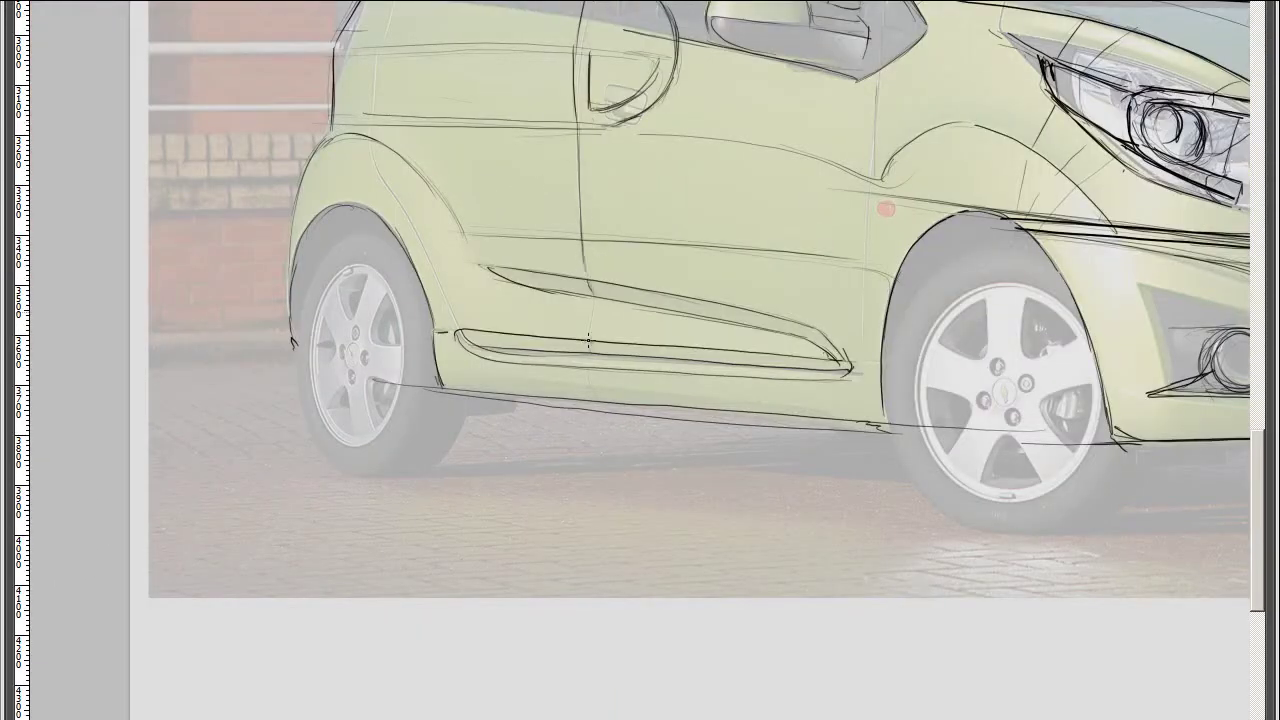
pyautogui.moveTo(588, 342); pyautogui.dragTo(590, 296)
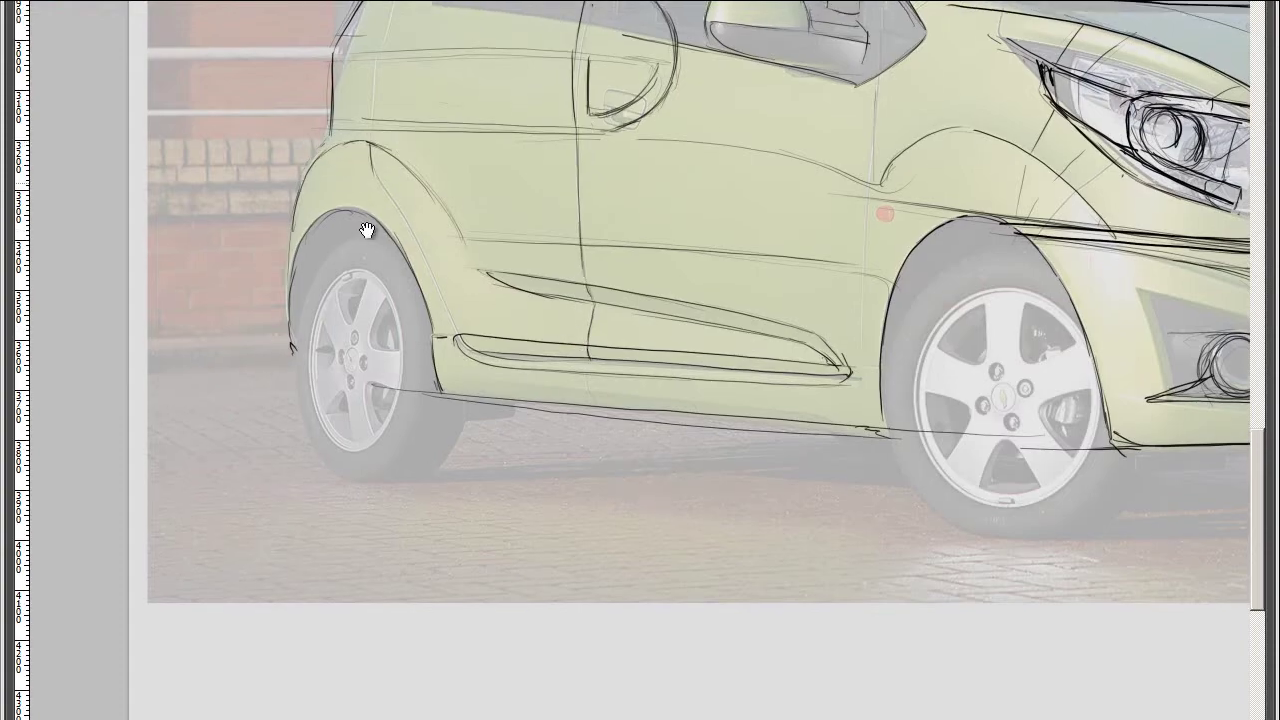
pyautogui.moveTo(367, 231); pyautogui.dragTo(287, 451)
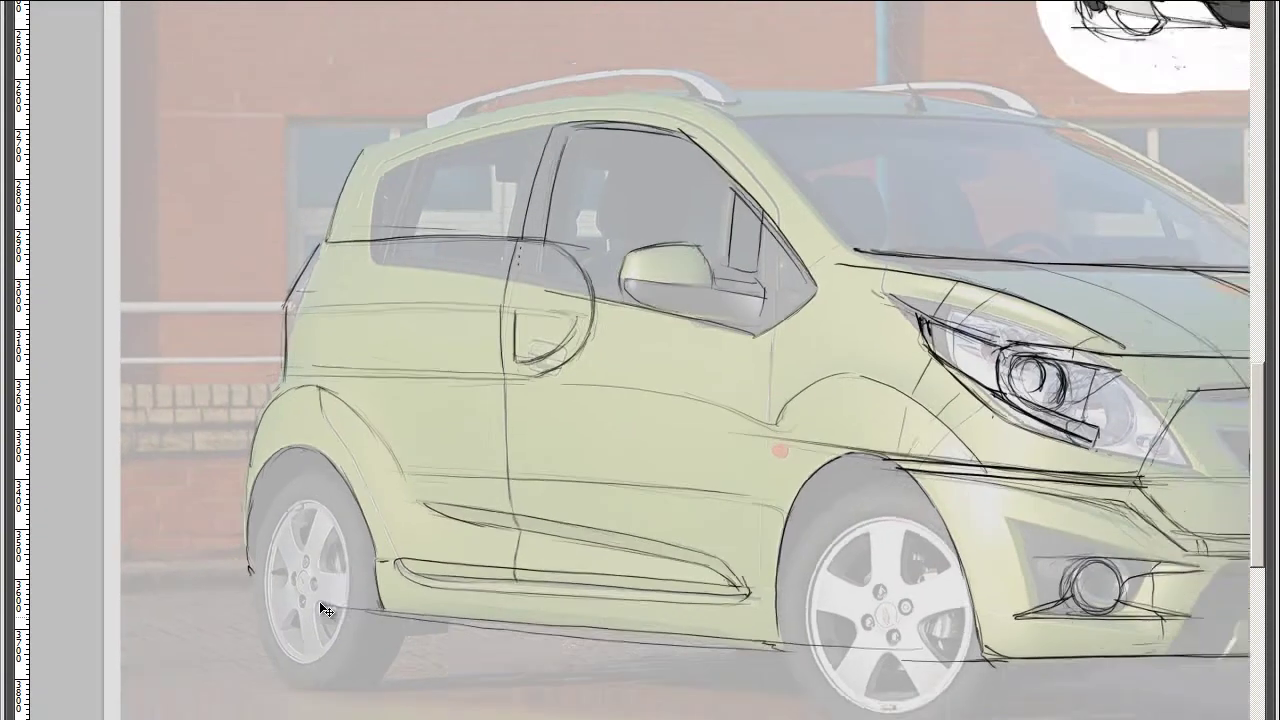
pyautogui.scroll(-3, 252, 281)
pyautogui.moveTo(319, 601); pyautogui.dragTo(390, 197)
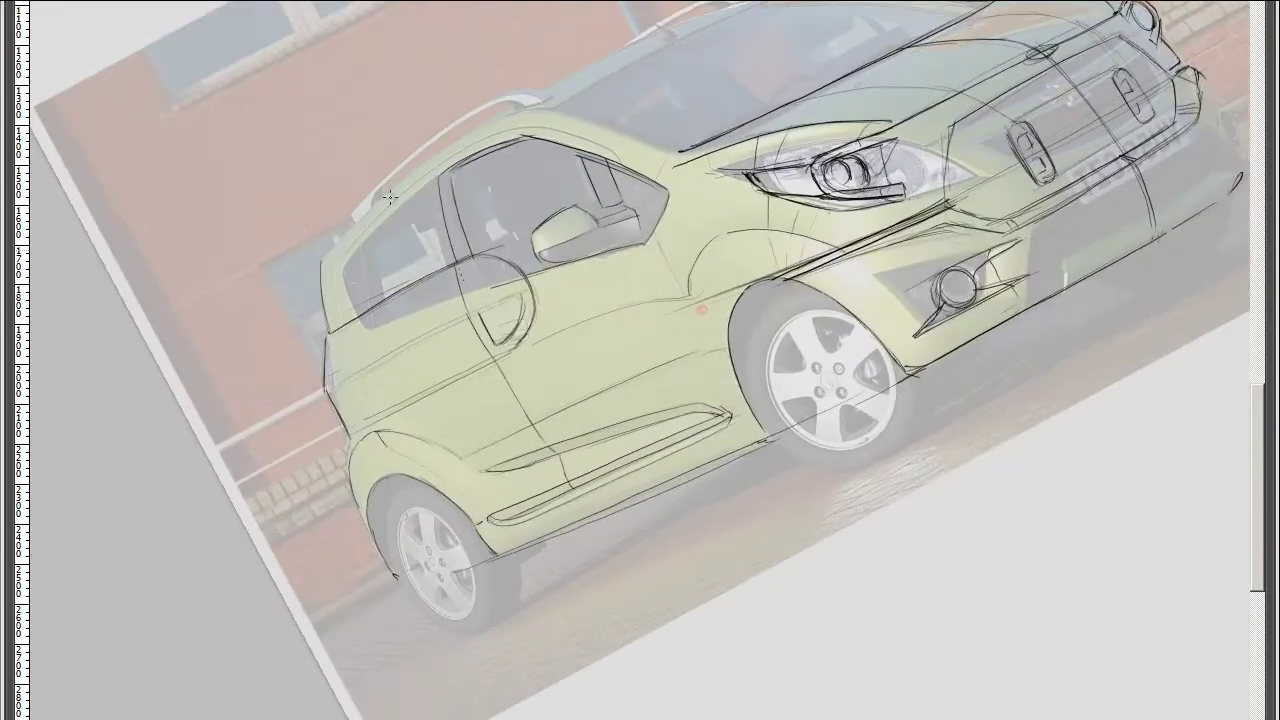
pyautogui.moveTo(498, 121); pyautogui.dragTo(401, 243)
pyautogui.moveTo(858, 293)
pyautogui.mouseDown()
pyautogui.moveTo(463, 217)
pyautogui.moveTo(567, 147)
pyautogui.mouseUp()
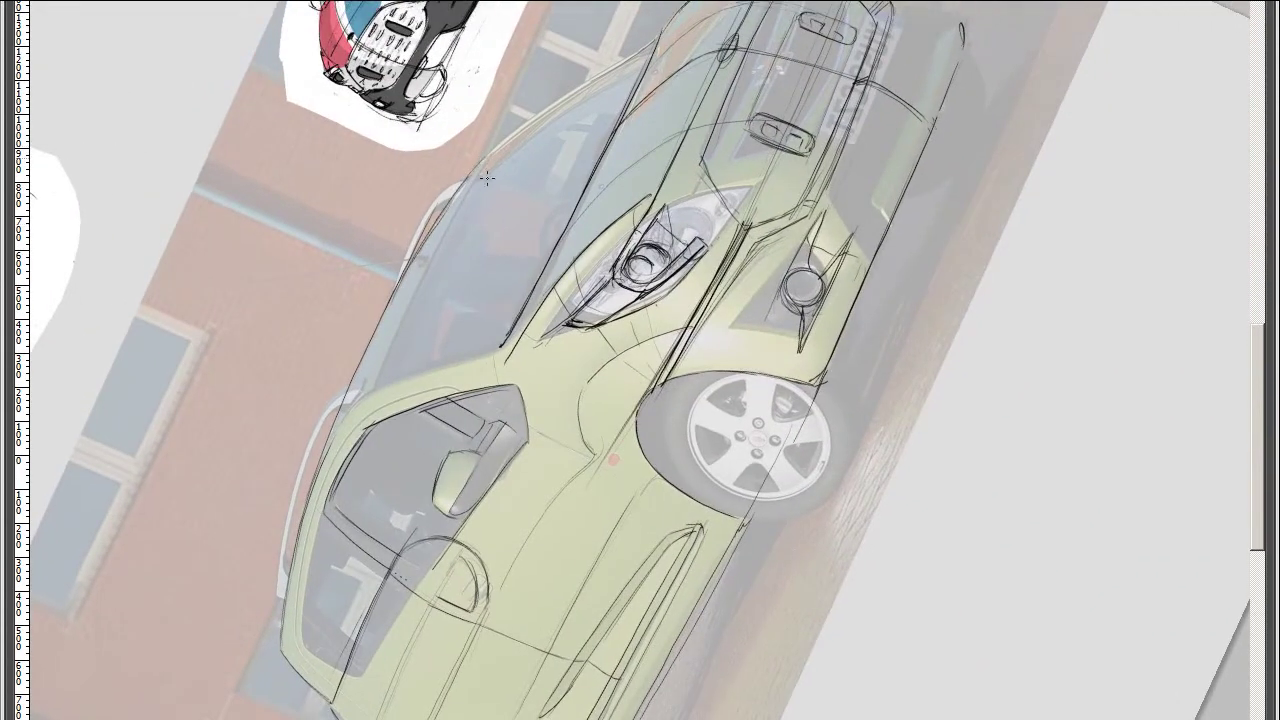
pyautogui.scroll(2, 695, 211)
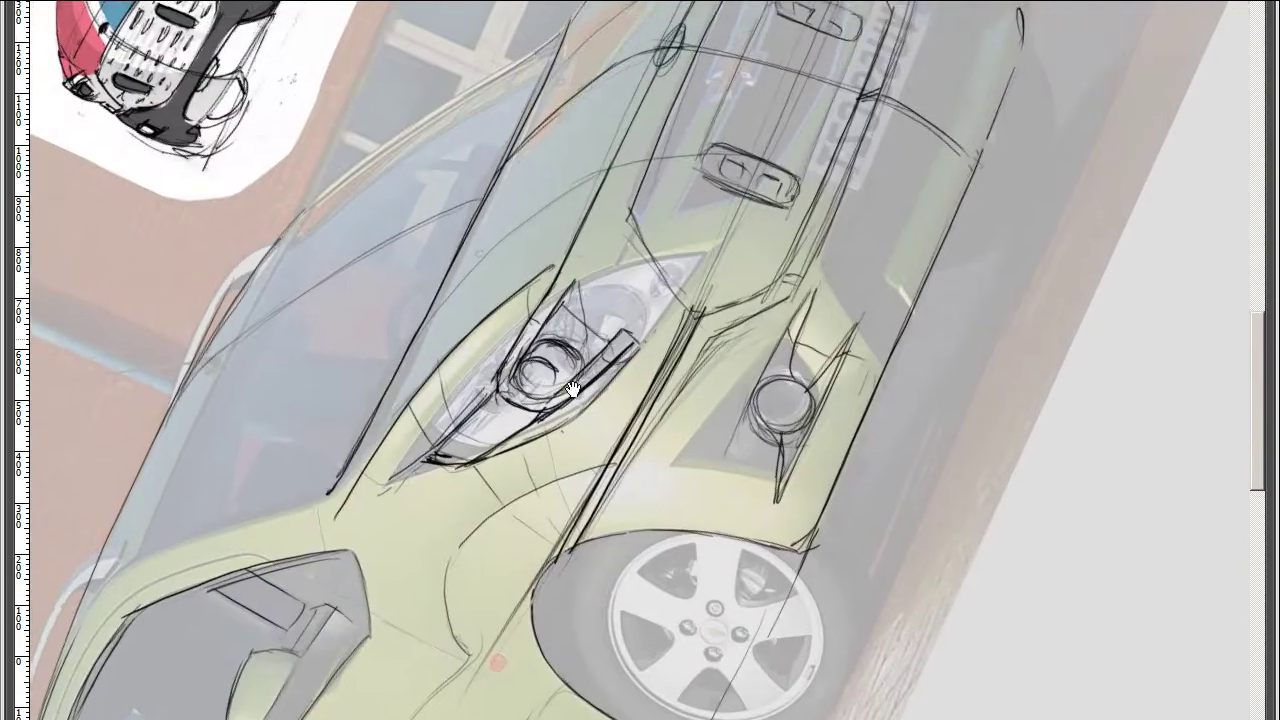
pyautogui.moveTo(278, 264)
pyautogui.mouseDown()
pyautogui.moveTo(292, 307)
pyautogui.moveTo(337, 247)
pyautogui.moveTo(620, 66)
pyautogui.mouseUp()
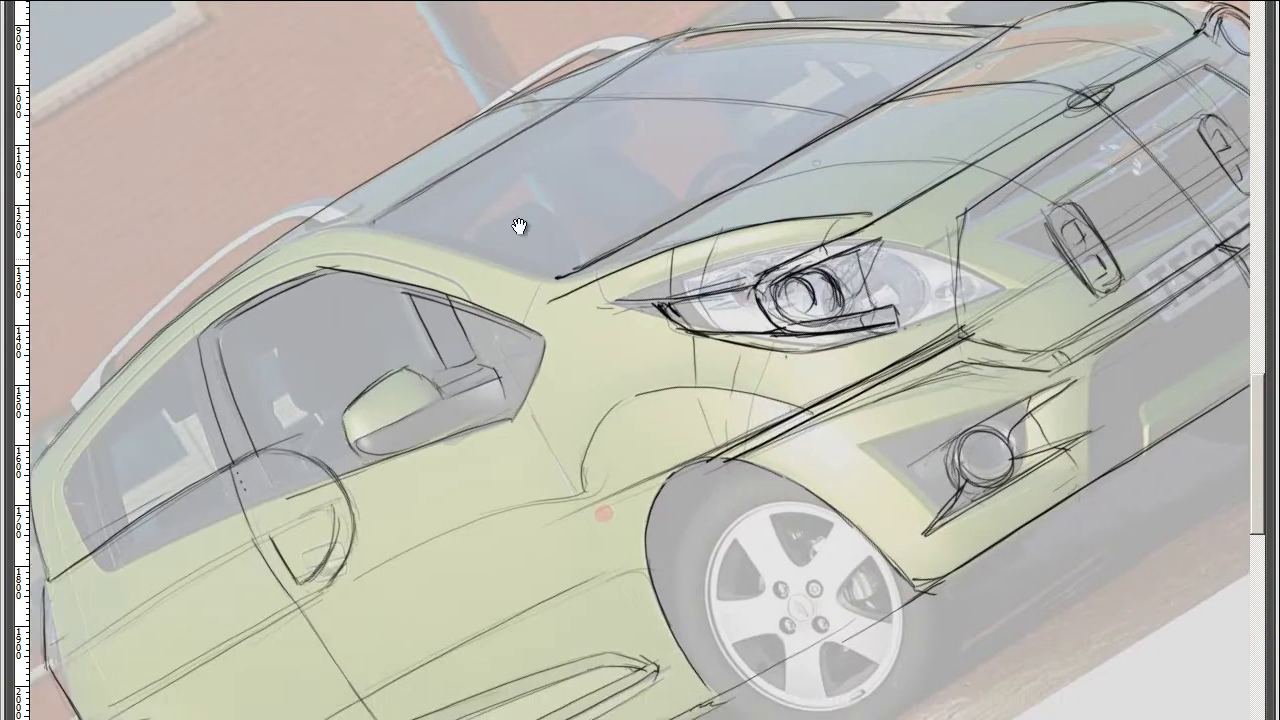
pyautogui.moveTo(424, 183); pyautogui.dragTo(405, 292)
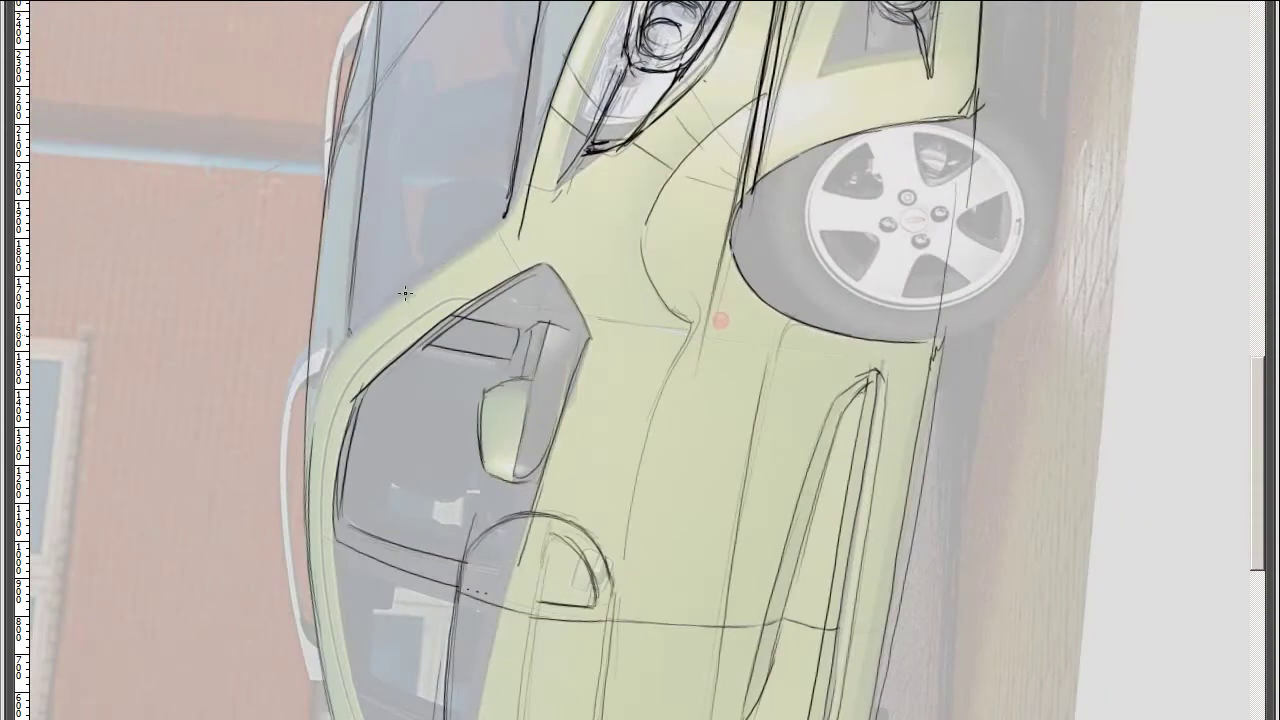
pyautogui.moveTo(506, 211)
pyautogui.mouseDown()
pyautogui.moveTo(449, 343)
pyautogui.moveTo(603, 175)
pyautogui.mouseUp()
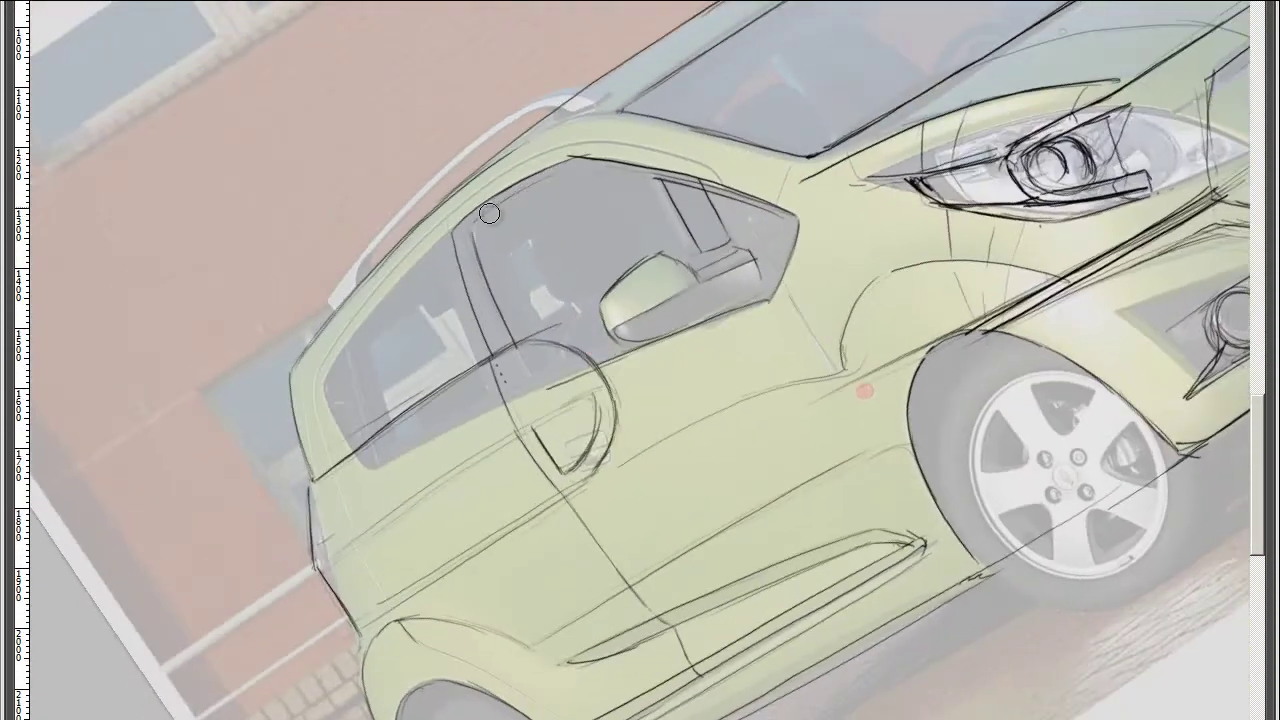
pyautogui.moveTo(446, 222); pyautogui.dragTo(438, 176)
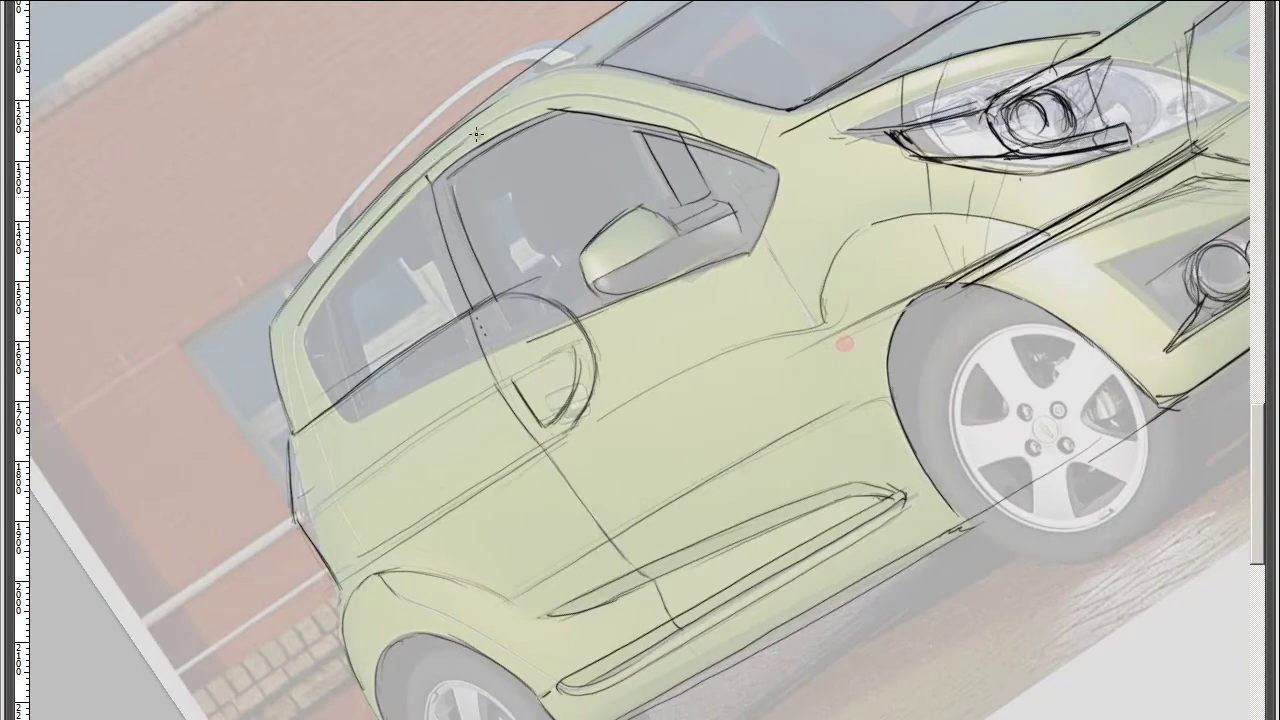
pyautogui.moveTo(476, 133); pyautogui.dragTo(371, 229)
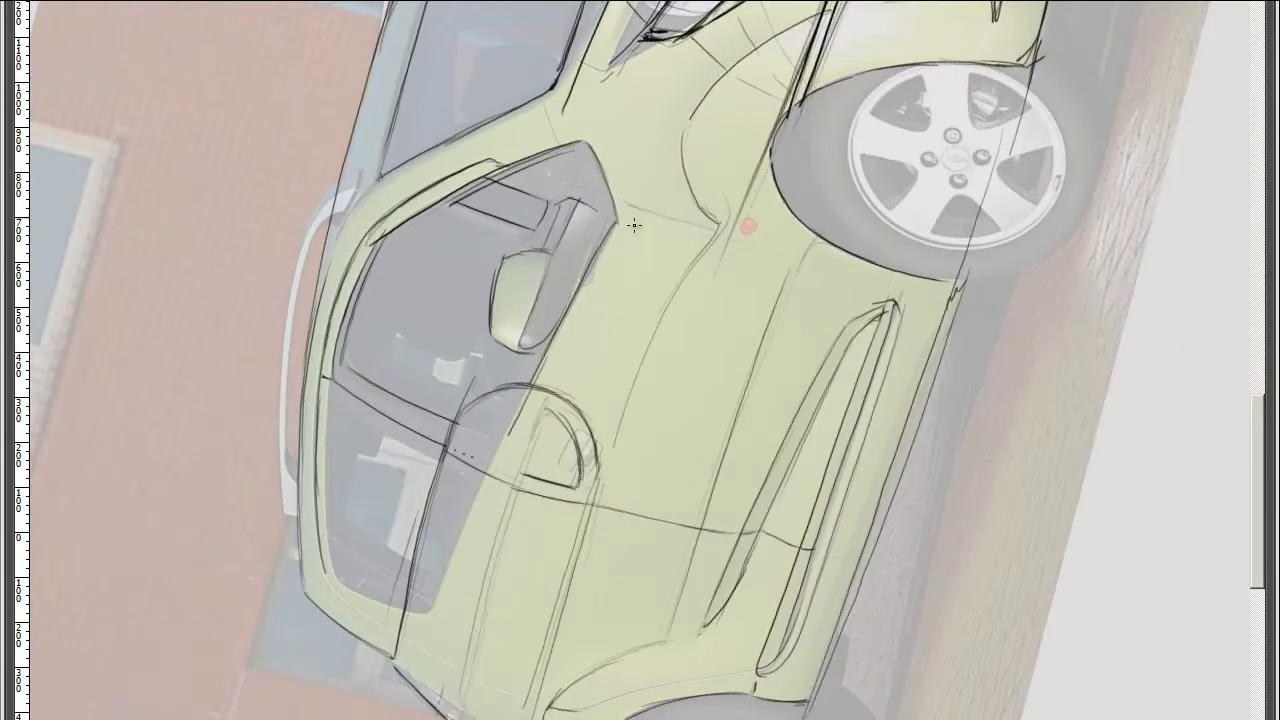
pyautogui.moveTo(634, 226)
pyautogui.mouseDown()
pyautogui.moveTo(600, 240)
pyautogui.moveTo(560, 200)
pyautogui.moveTo(430, 245)
pyautogui.mouseUp()
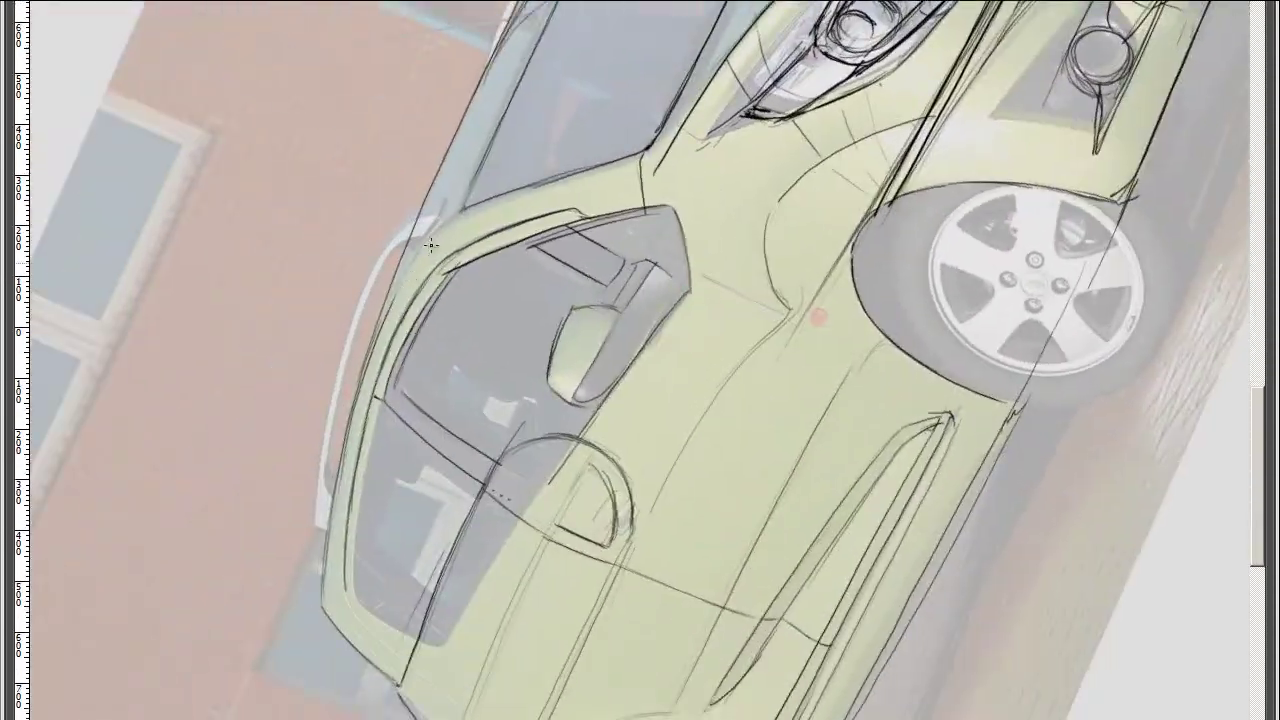
pyautogui.moveTo(581, 192); pyautogui.dragTo(426, 252)
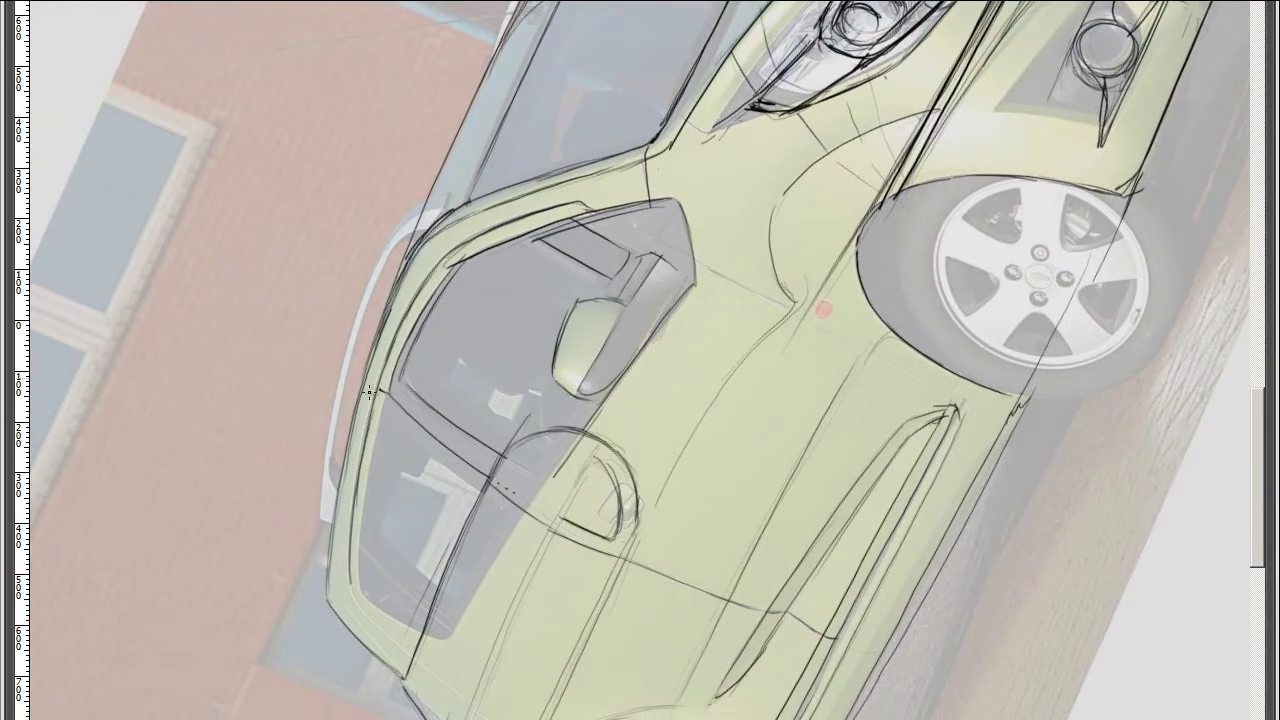
pyautogui.press('5')
pyautogui.scroll(2, 592, 190)
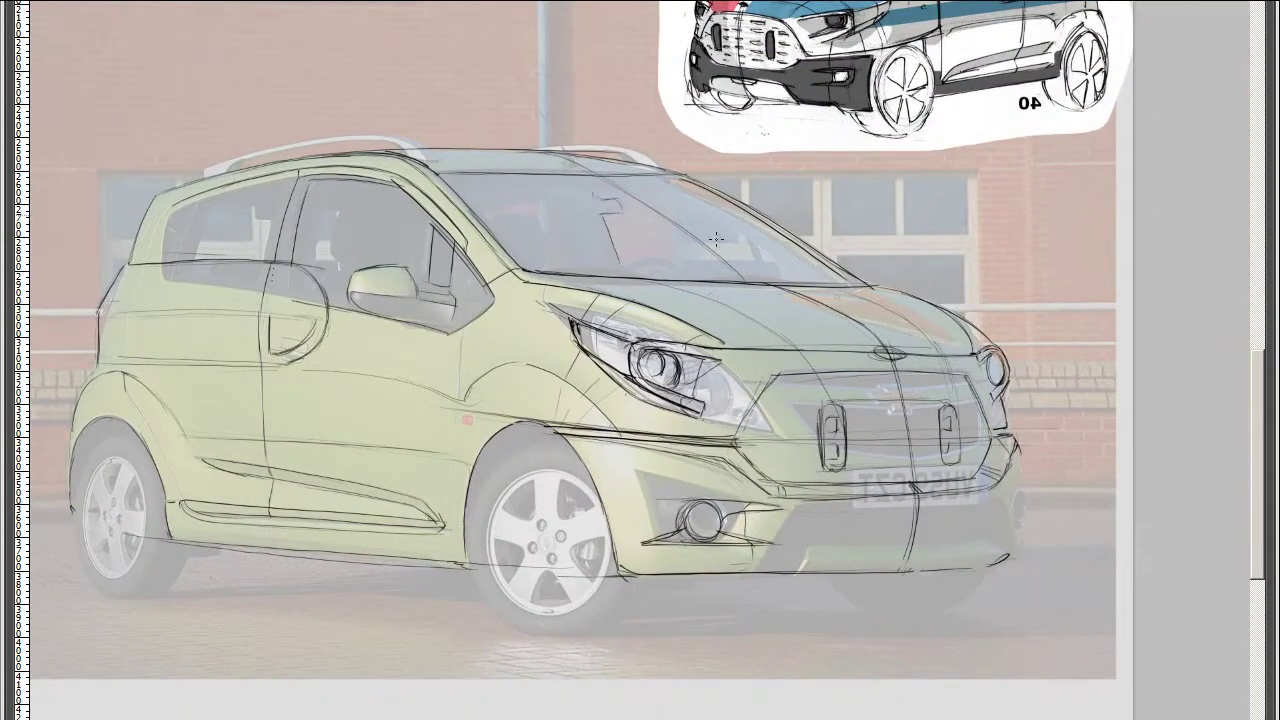
# Draw sill lines beneath the car's lower body
pyautogui.scroll(-3, 716, 238)
pyautogui.moveTo(908, 457); pyautogui.dragTo(524, 163)
pyautogui.moveTo(590, 138); pyautogui.dragTo(313, 270)
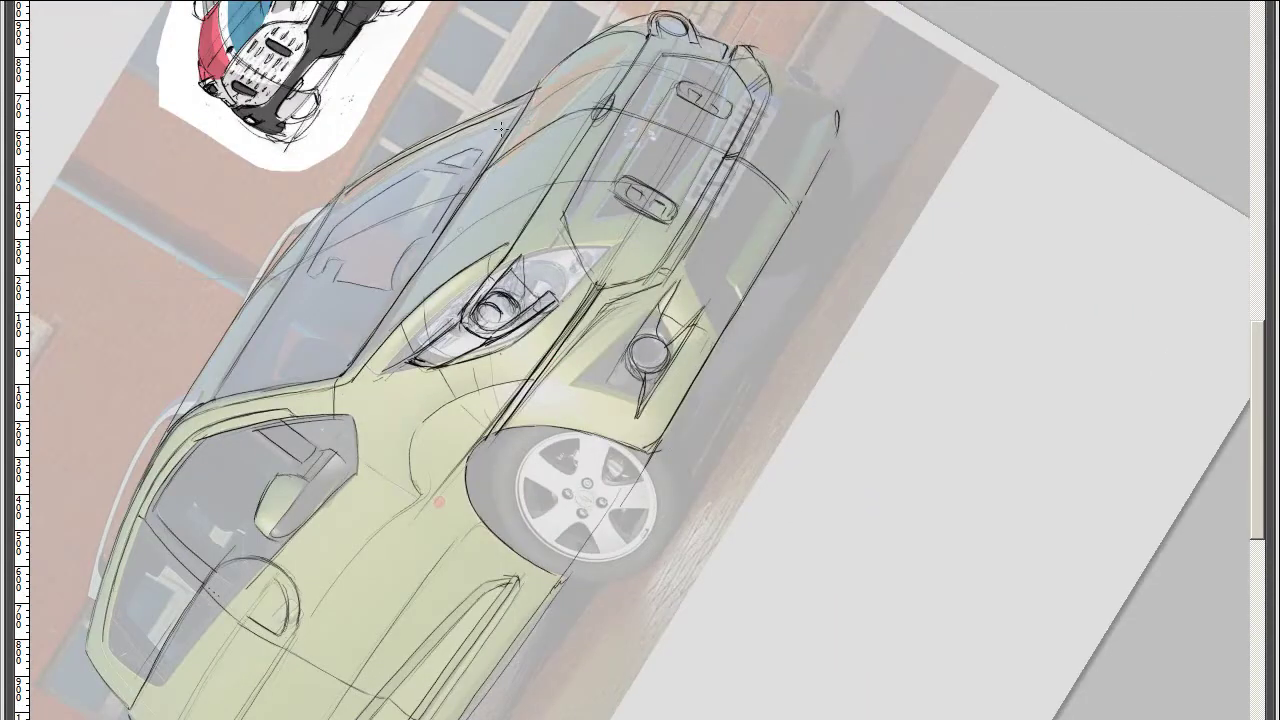
pyautogui.press('5')
pyautogui.moveTo(172, 95); pyautogui.dragTo(244, 157)
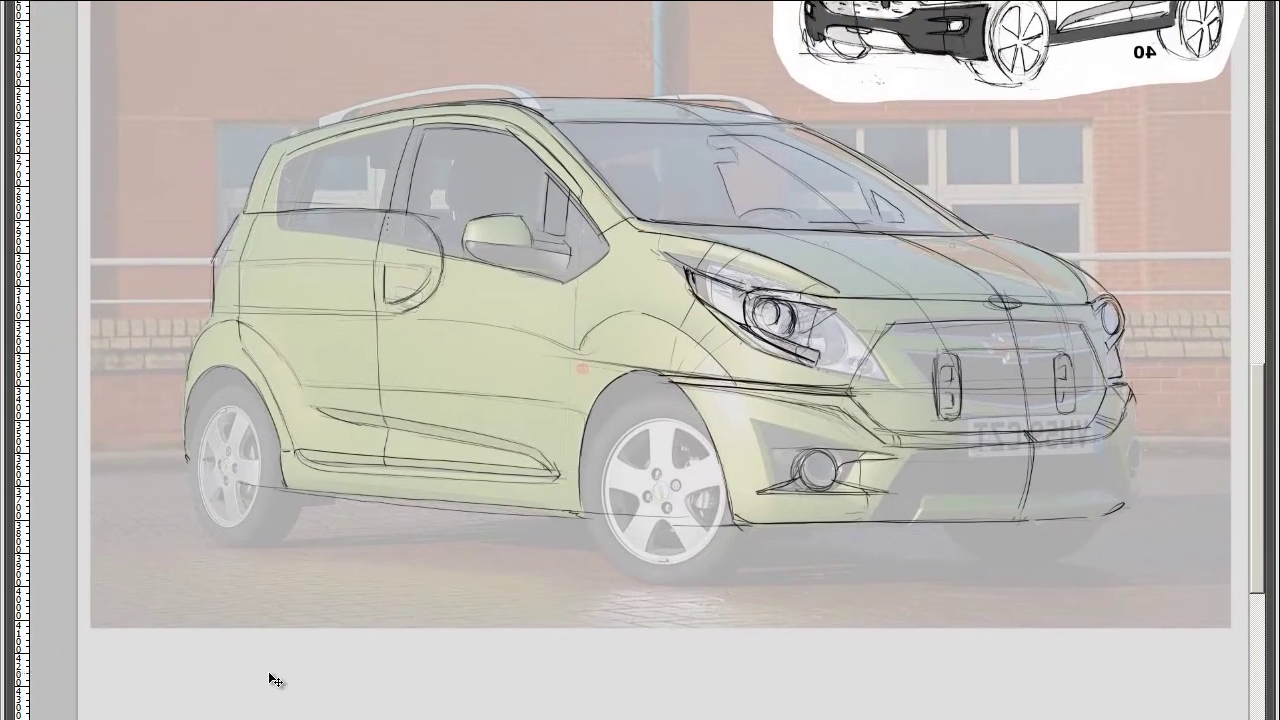
pyautogui.moveTo(269, 677)
pyautogui.mouseDown()
pyautogui.moveTo(694, 349)
pyautogui.moveTo(751, 437)
pyautogui.moveTo(245, 195)
pyautogui.mouseUp()
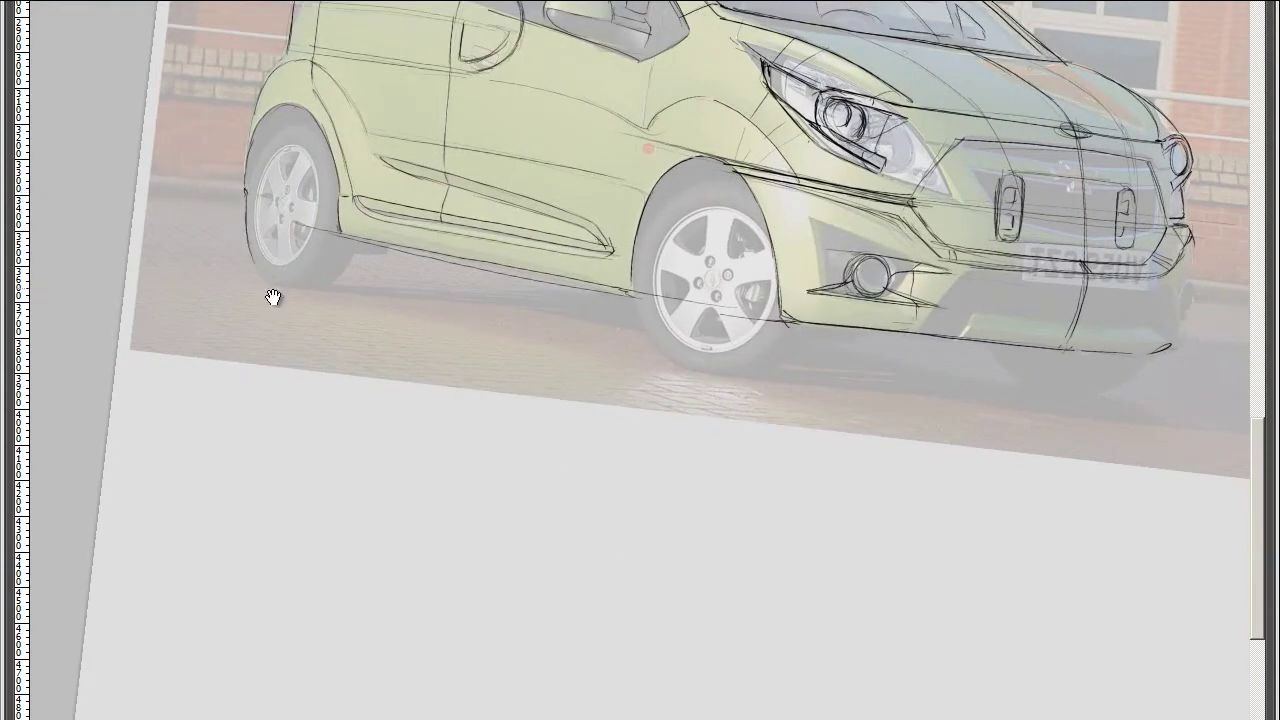
pyautogui.moveTo(273, 297)
pyautogui.mouseDown()
pyautogui.moveTo(540, 400)
pyautogui.moveTo(303, 380)
pyautogui.moveTo(443, 294)
pyautogui.moveTo(337, 356)
pyautogui.mouseUp()
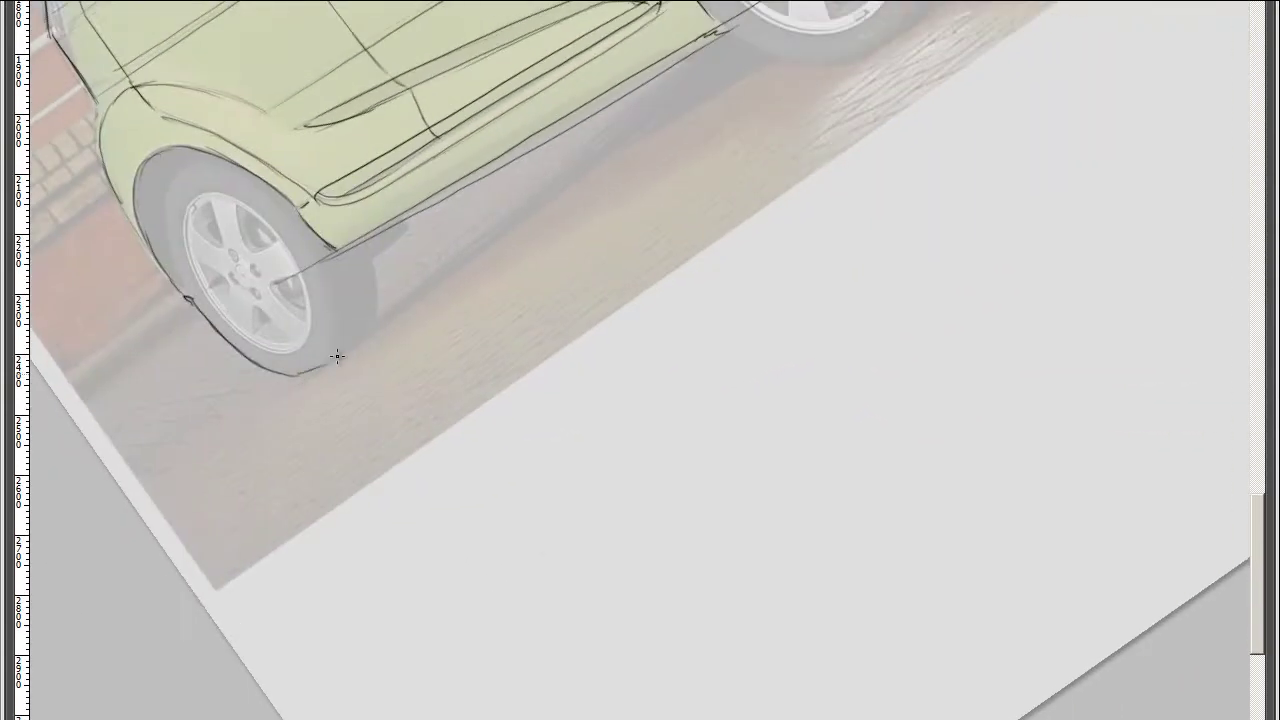
pyautogui.moveTo(389, 272)
pyautogui.mouseDown()
pyautogui.moveTo(456, 301)
pyautogui.moveTo(486, 271)
pyautogui.mouseUp()
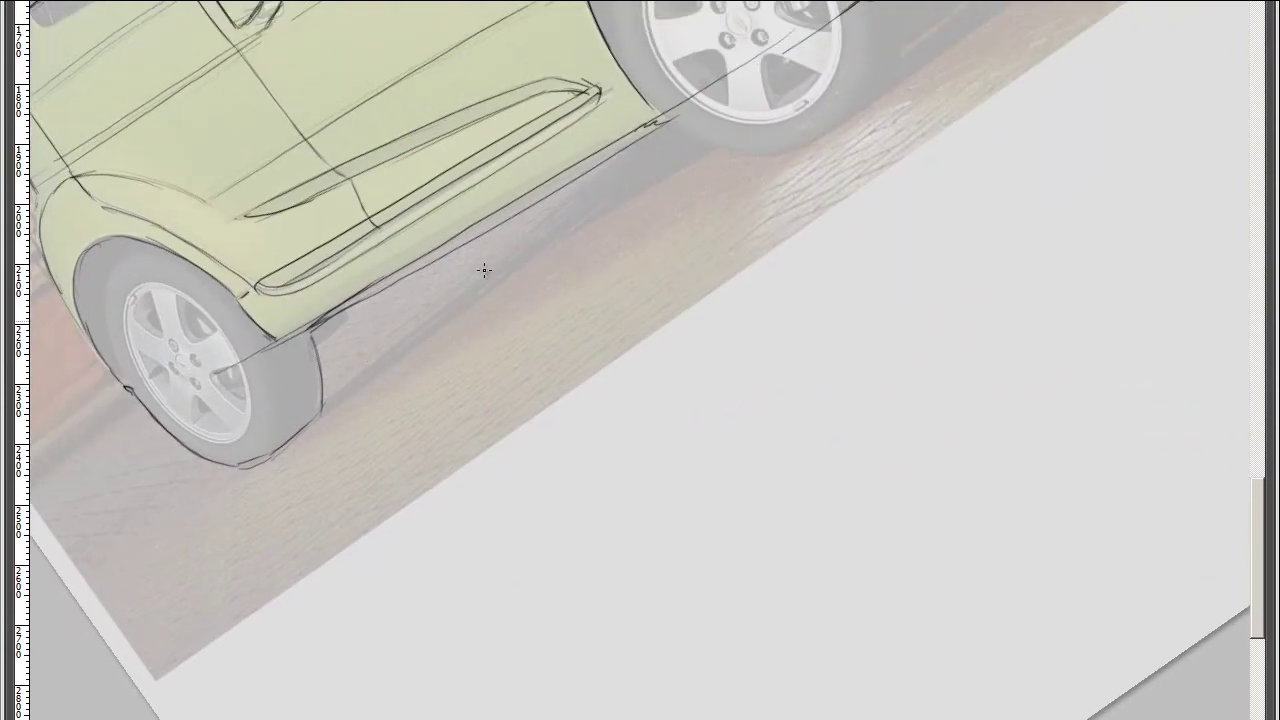
pyautogui.moveTo(320, 405); pyautogui.dragTo(610, 165)
pyautogui.moveTo(282, 450); pyautogui.dragTo(680, 170)
# Draw the lower bumper edge line, then select the reference photo Layer 13
pyautogui.press('5')
pyautogui.moveTo(514, 424)
pyautogui.mouseDown()
pyautogui.moveTo(748, 466)
pyautogui.moveTo(894, 371)
pyautogui.moveTo(433, 465)
pyautogui.mouseUp()
pyautogui.moveTo(574, 381); pyautogui.dragTo(642, 312)
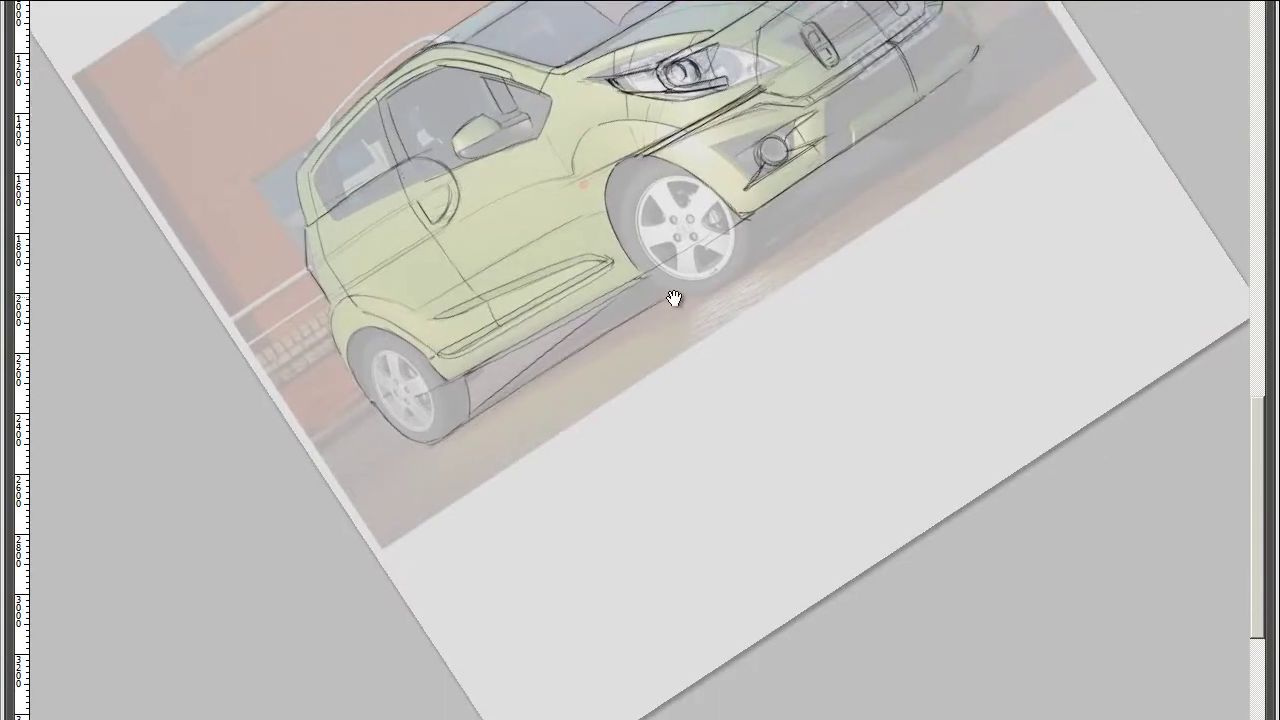
pyautogui.moveTo(1014, 94); pyautogui.dragTo(744, 234)
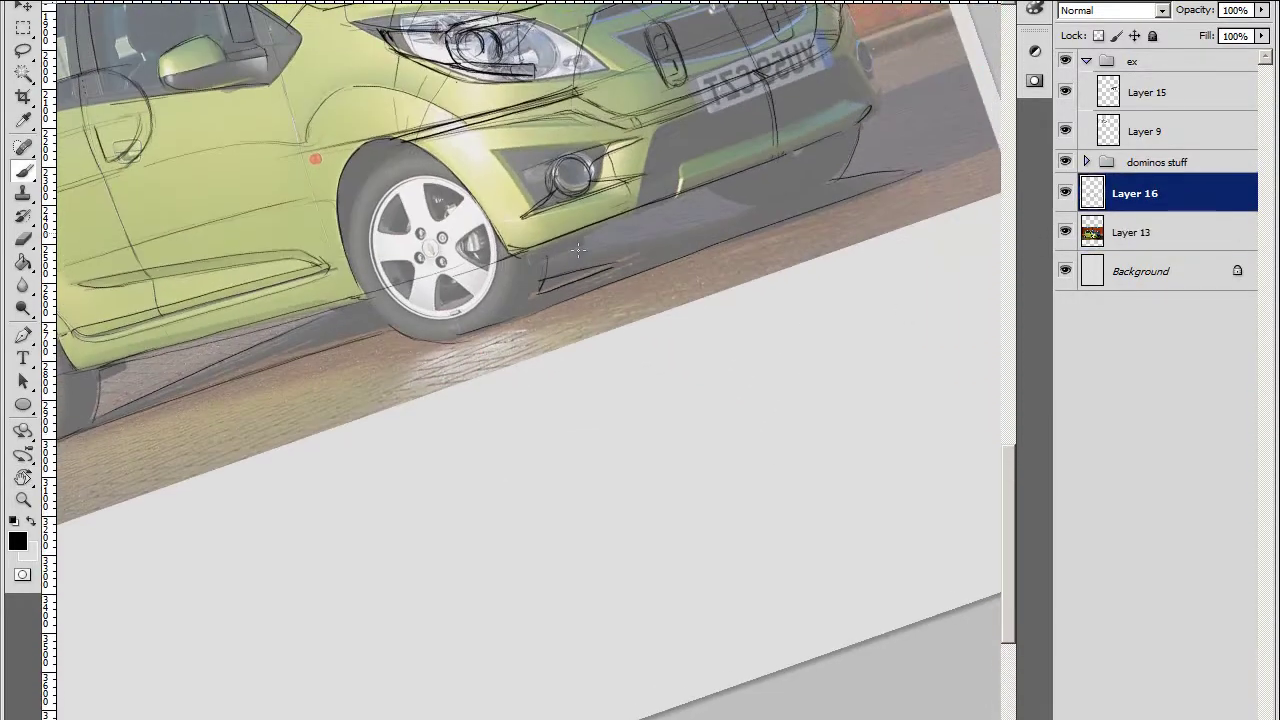
pyautogui.moveTo(578, 249); pyautogui.dragTo(743, 197)
pyautogui.moveTo(534, 273); pyautogui.dragTo(611, 293)
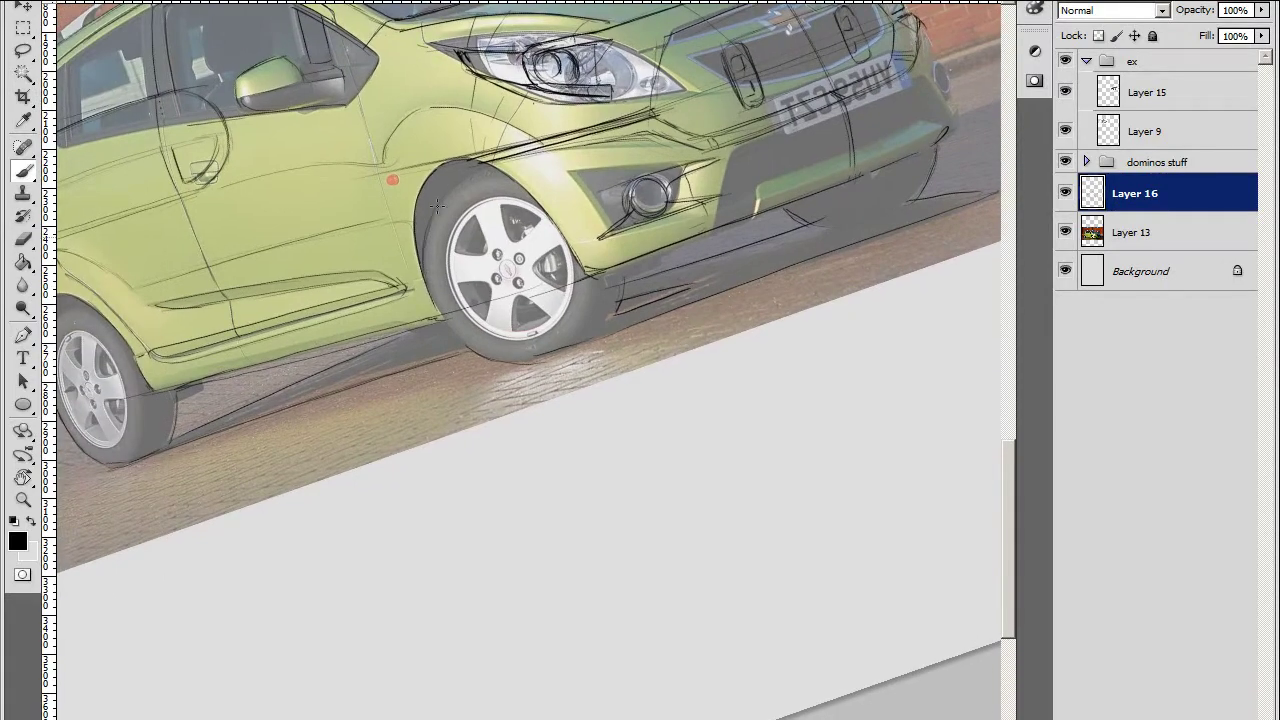
pyautogui.moveTo(437, 206); pyautogui.dragTo(433, 477)
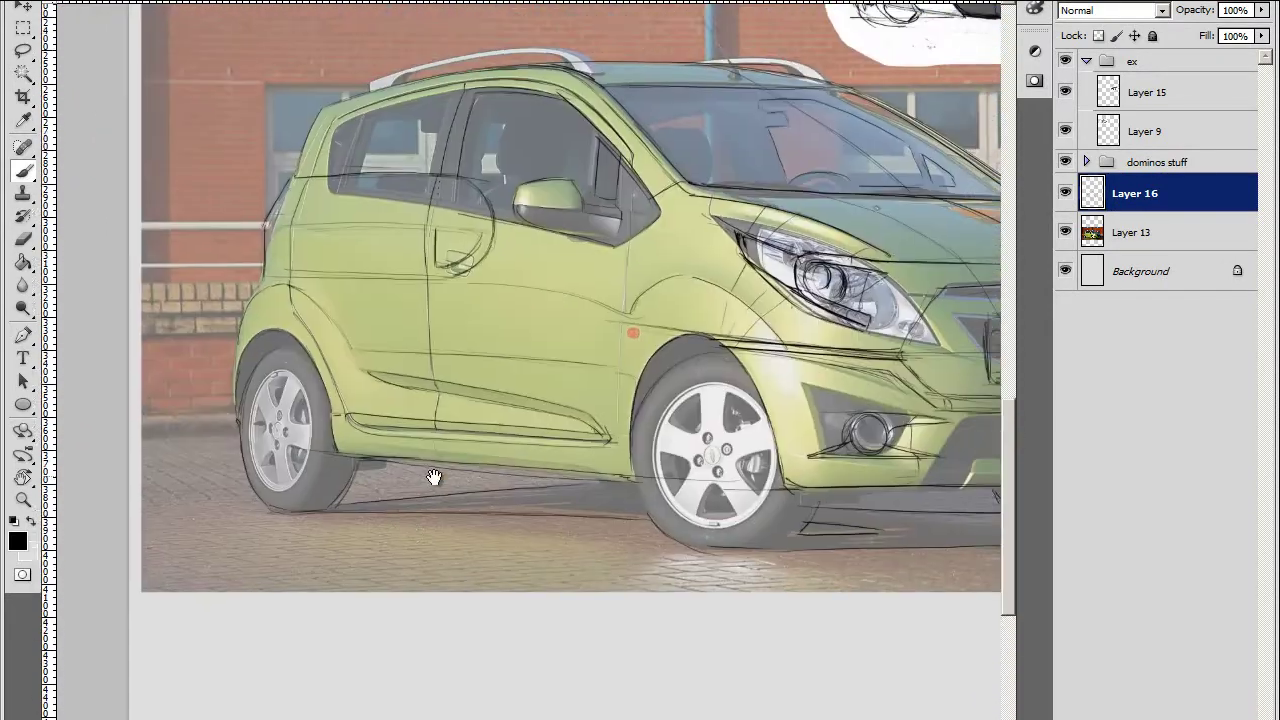
pyautogui.click(1130, 232)
# Set the reference photo to 50% and then 25% opacity, and reselect the sketch layer
pyautogui.press('5')
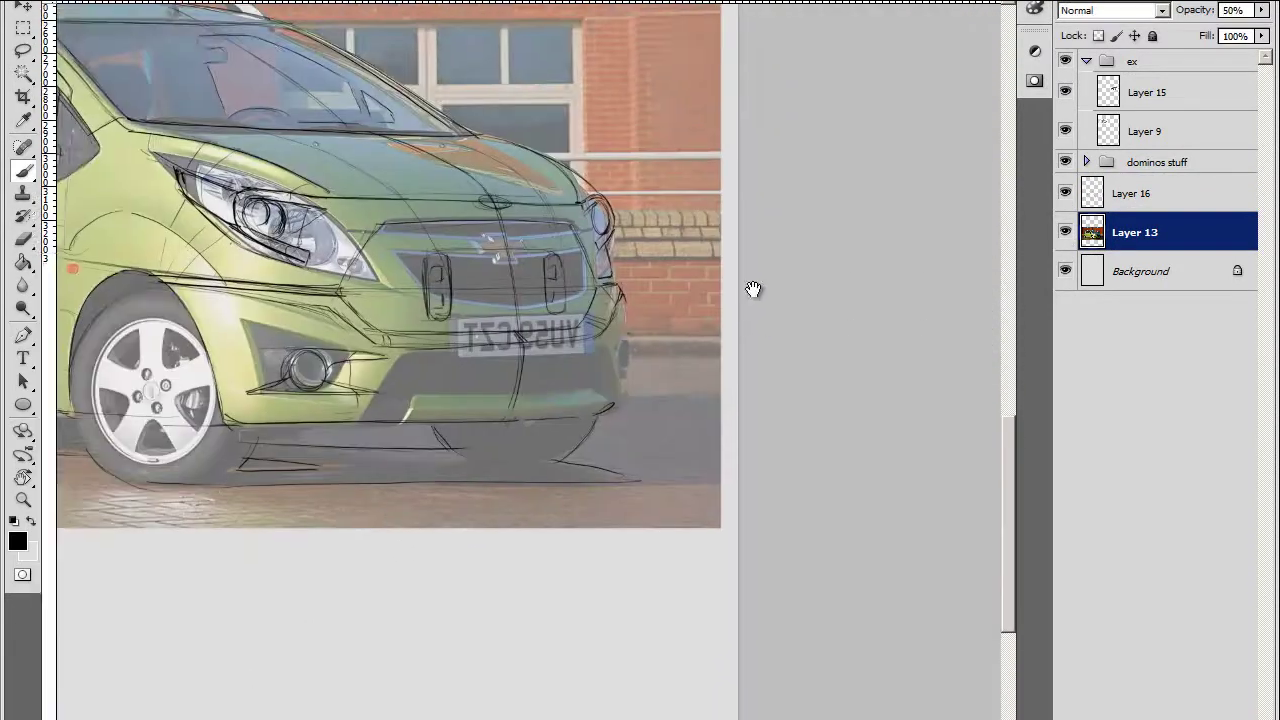
pyautogui.moveTo(753, 289); pyautogui.dragTo(661, 231)
pyautogui.click(1130, 193)
pyautogui.click(1130, 232)
pyautogui.press('2')
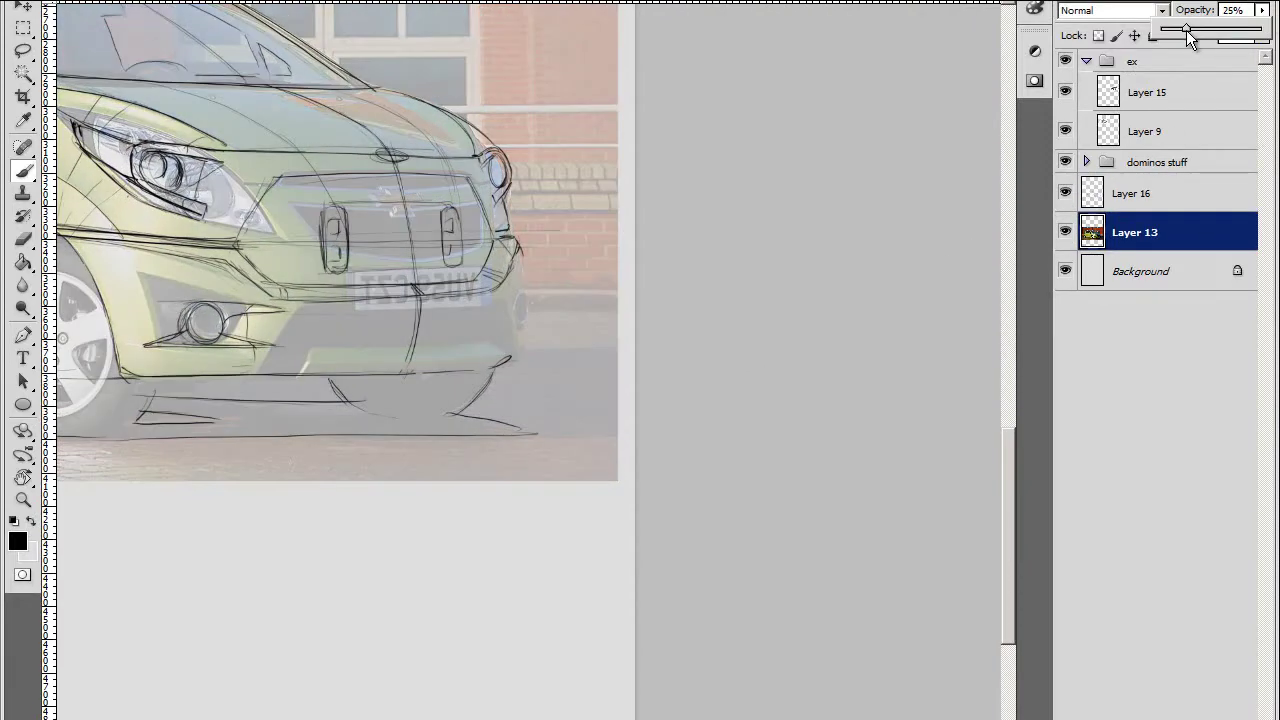
pyautogui.click(1130, 193)
# Brush a small oval stroke at the bumper's front corner beside the corner lamp
pyautogui.hotkey('ctrl', '+')
pyautogui.moveTo(626, 252); pyautogui.dragTo(634, 260)
pyautogui.moveTo(634, 260); pyautogui.dragTo(686, 262)
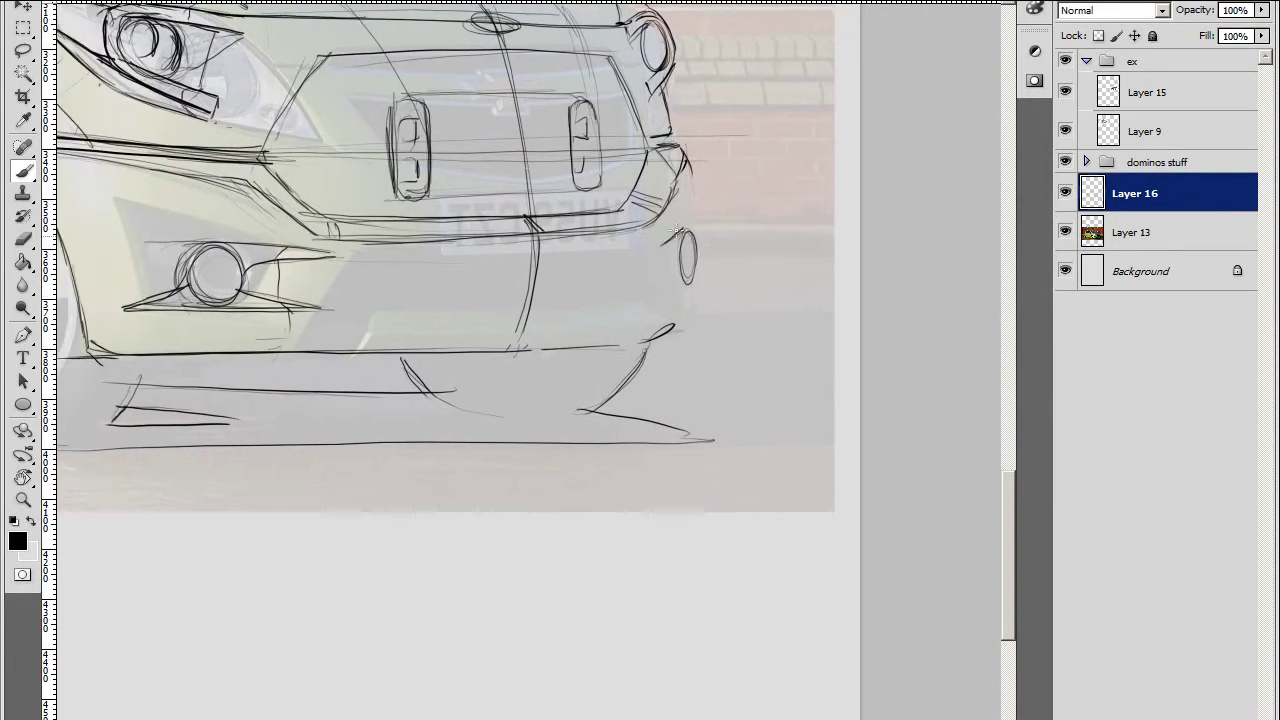
pyautogui.press('e')
pyautogui.press('b')
pyautogui.moveTo(645, 340)
pyautogui.mouseDown()
pyautogui.moveTo(669, 340)
pyautogui.moveTo(531, 311)
pyautogui.mouseUp()
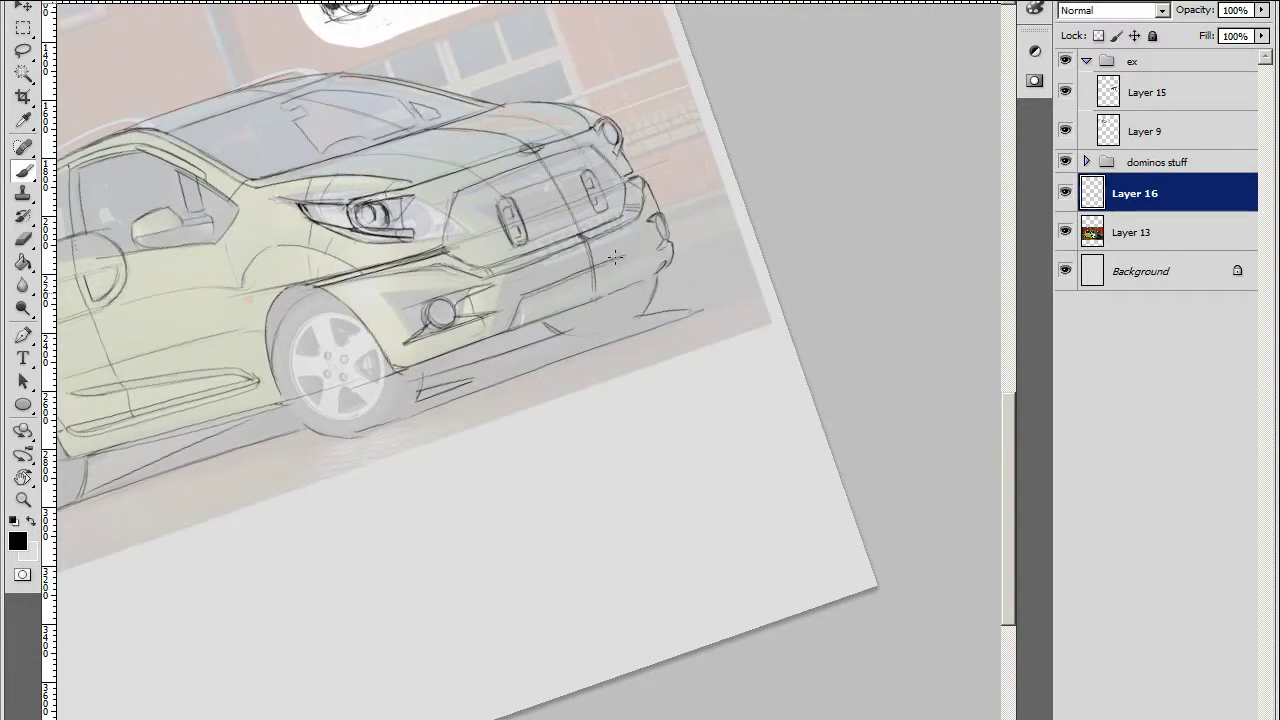
pyautogui.moveTo(615, 258); pyautogui.dragTo(745, 297)
pyautogui.moveTo(716, 245); pyautogui.dragTo(694, 263)
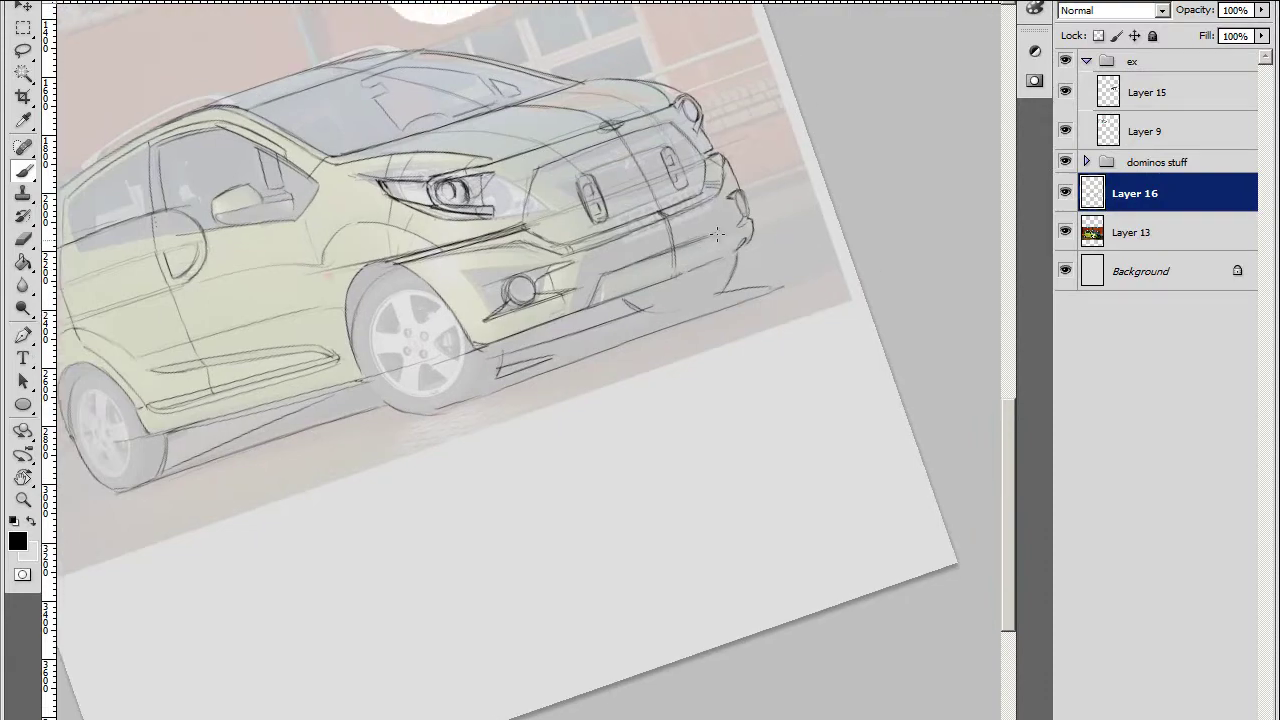
pyautogui.press('Escape')
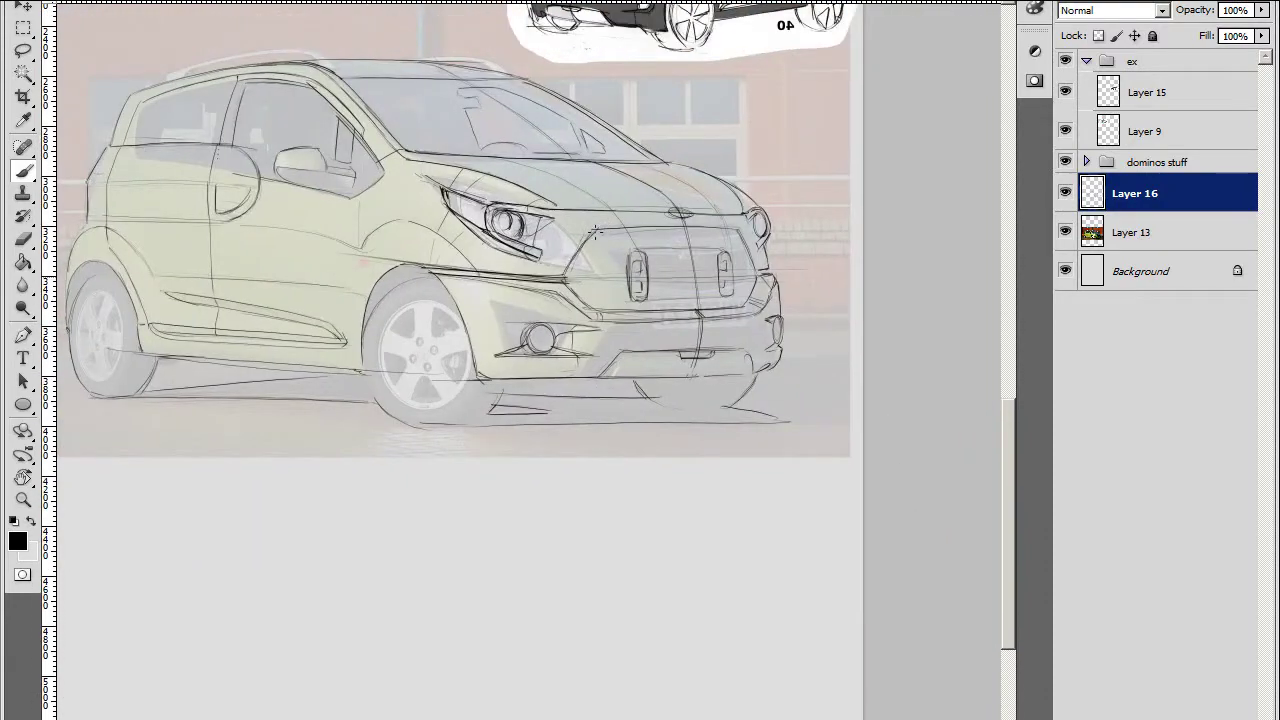
pyautogui.scroll(5, 595, 232)
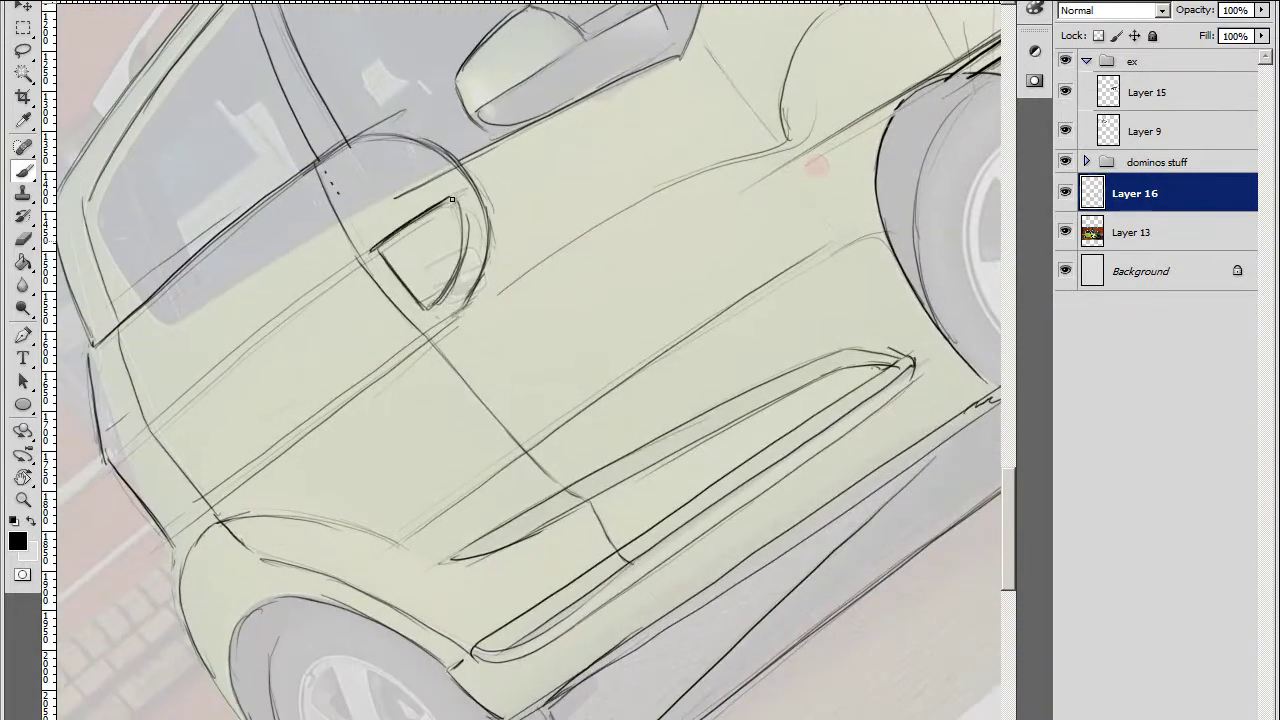
# Zoom in on the door handle and align the view with the door lines
pyautogui.press('Escape')
pyautogui.scroll(3, 520, 166)
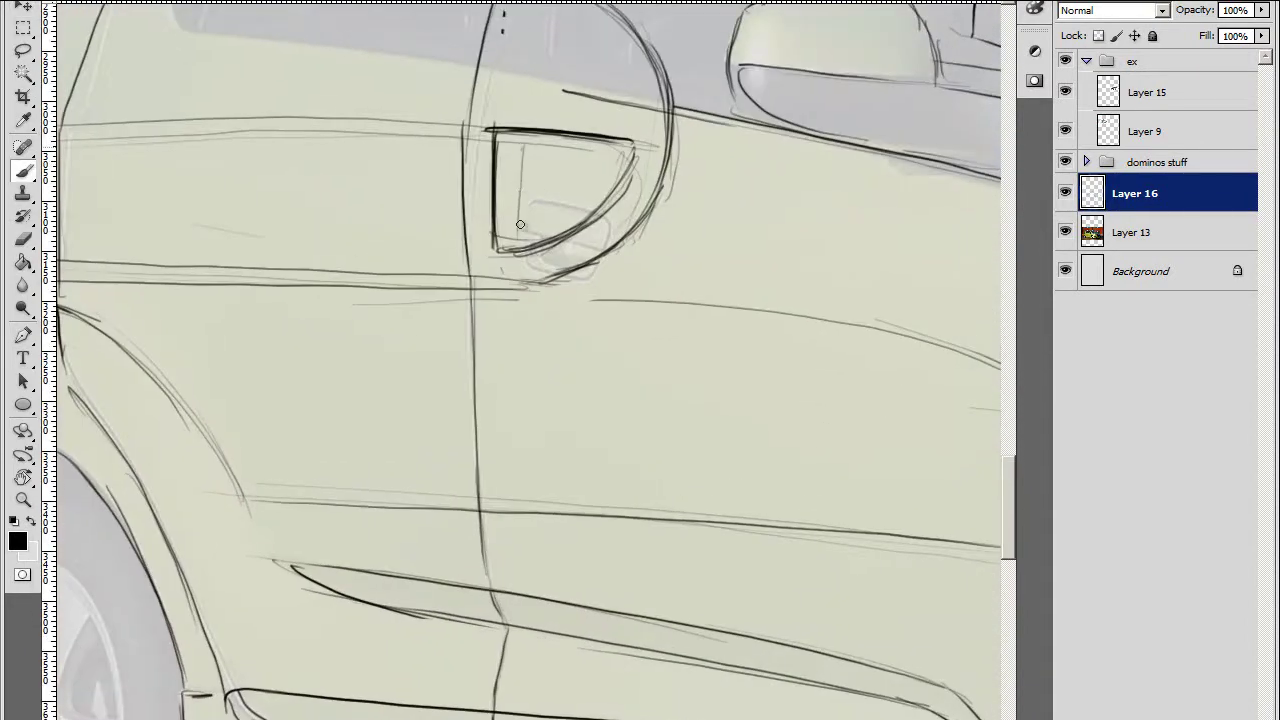
pyautogui.scroll(2, 520, 224)
pyautogui.scroll(2, 367, 206)
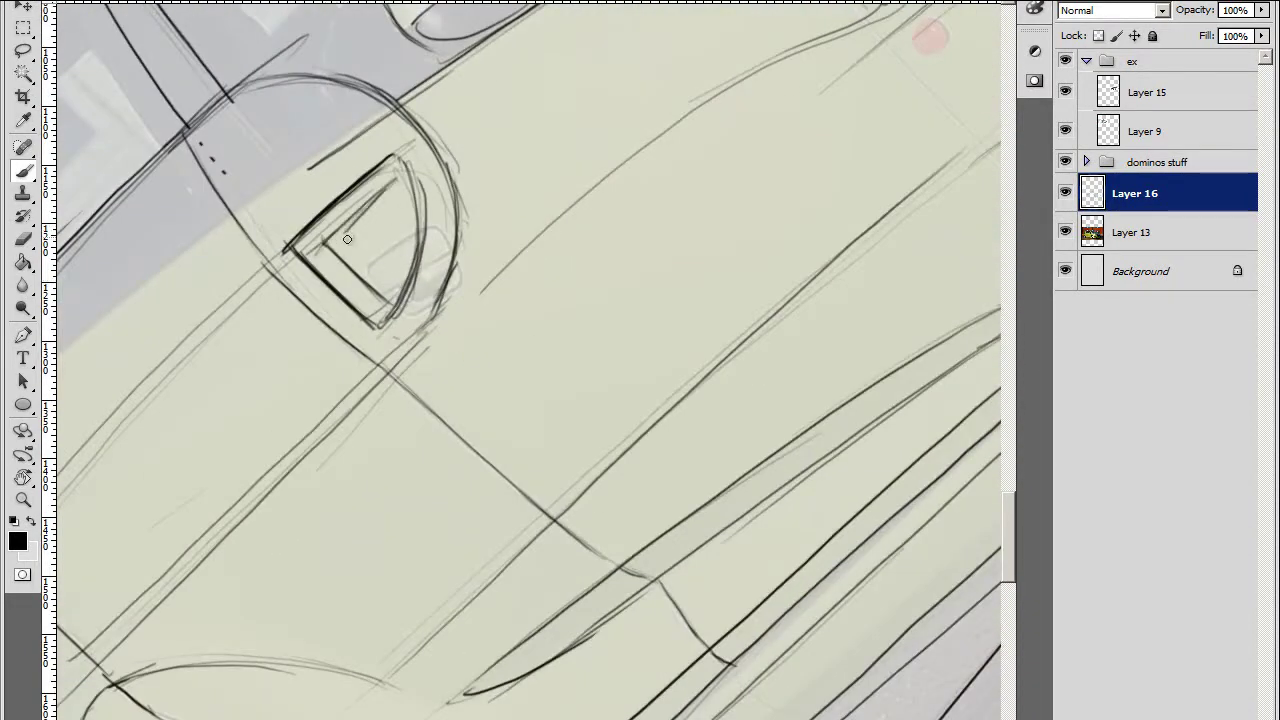
pyautogui.press('Escape')
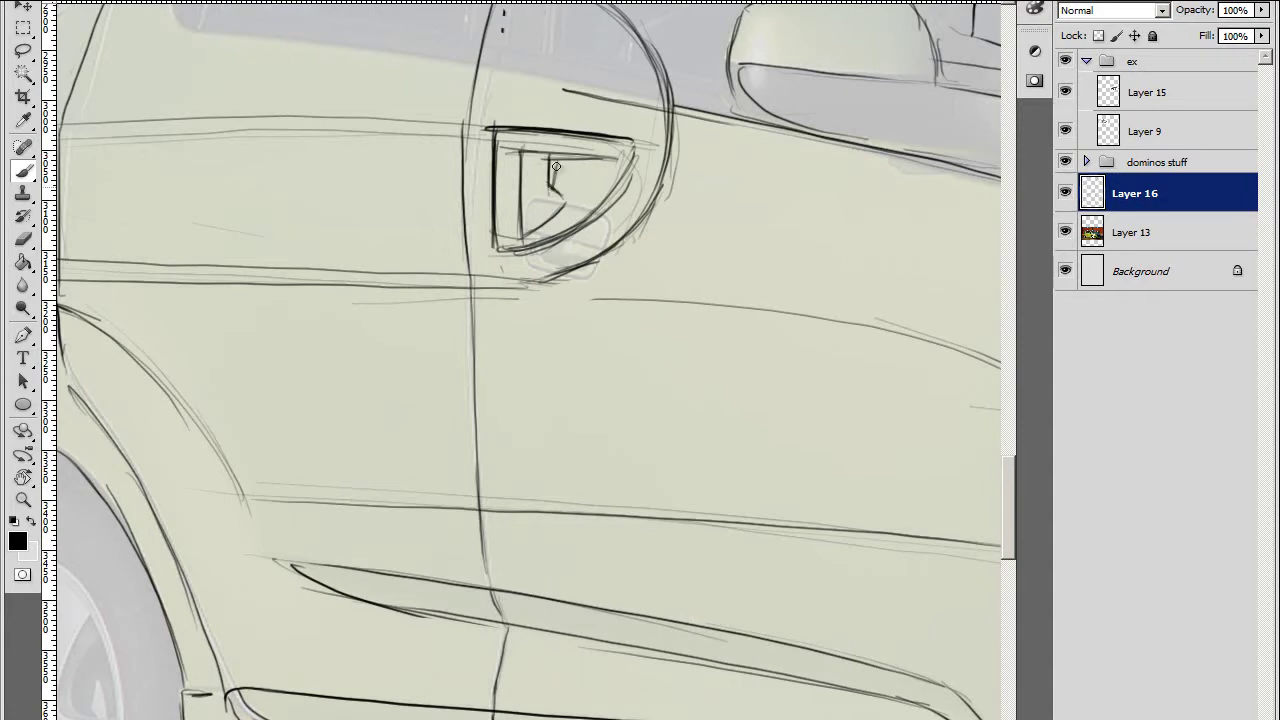
pyautogui.moveTo(556, 166); pyautogui.dragTo(532, 198)
# Lasso the door handle interior, nudge it, and touch up the handle strokes
pyautogui.press('l')
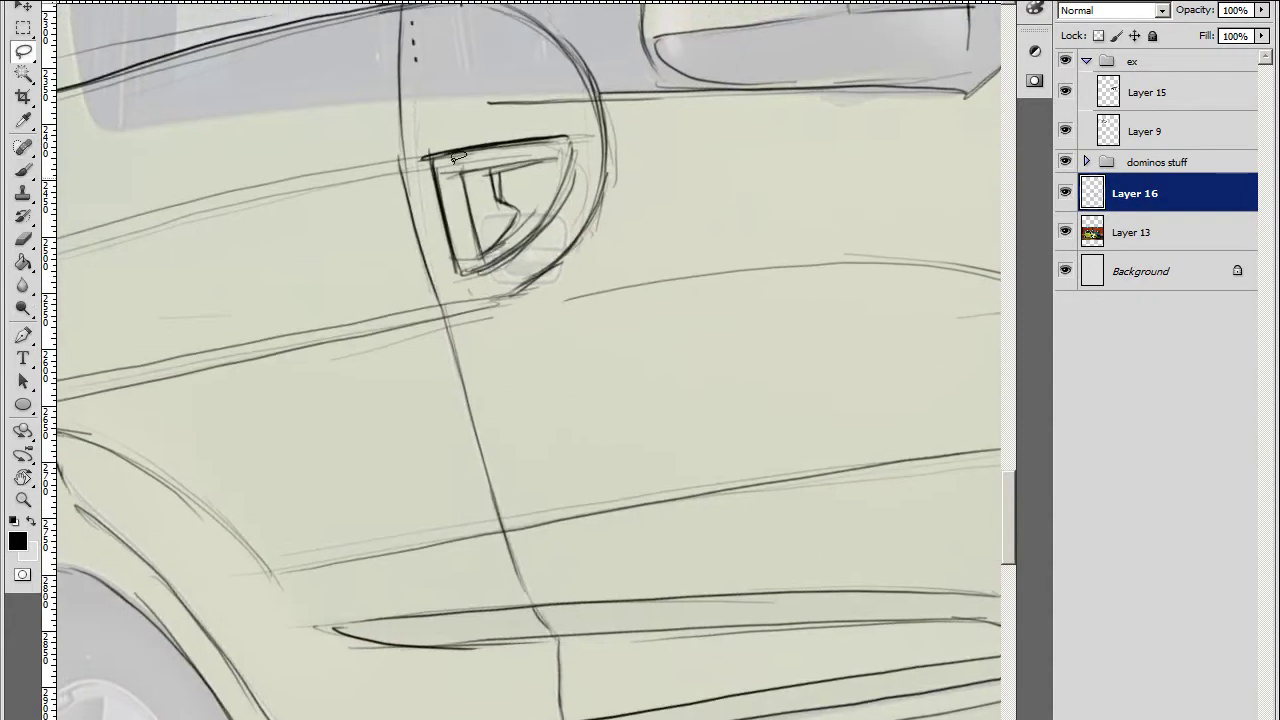
pyautogui.moveTo(563, 143); pyautogui.dragTo(556, 150)
pyautogui.press('b')
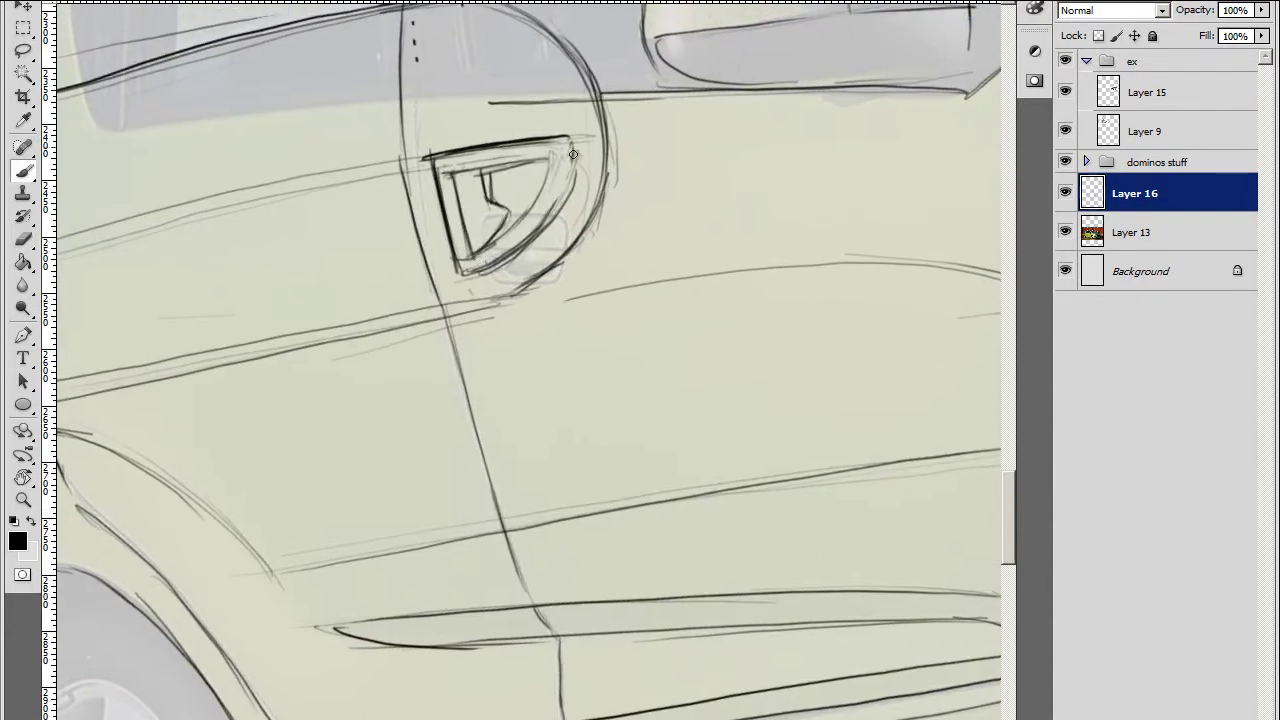
pyautogui.scroll(-5, 549, 259)
pyautogui.moveTo(726, 346)
pyautogui.mouseDown()
pyautogui.moveTo(600, 257)
pyautogui.moveTo(791, 319)
pyautogui.moveTo(549, 253)
pyautogui.mouseUp()
pyautogui.press('e')
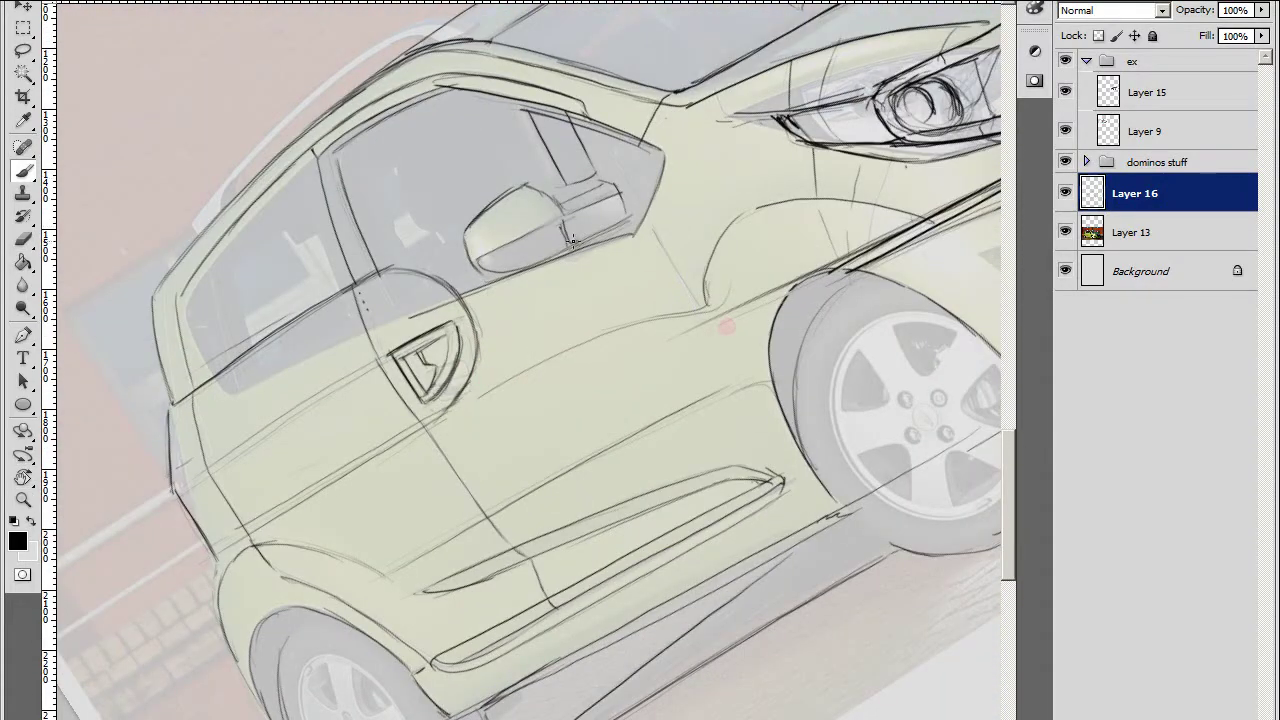
pyautogui.moveTo(582, 210); pyautogui.dragTo(529, 180)
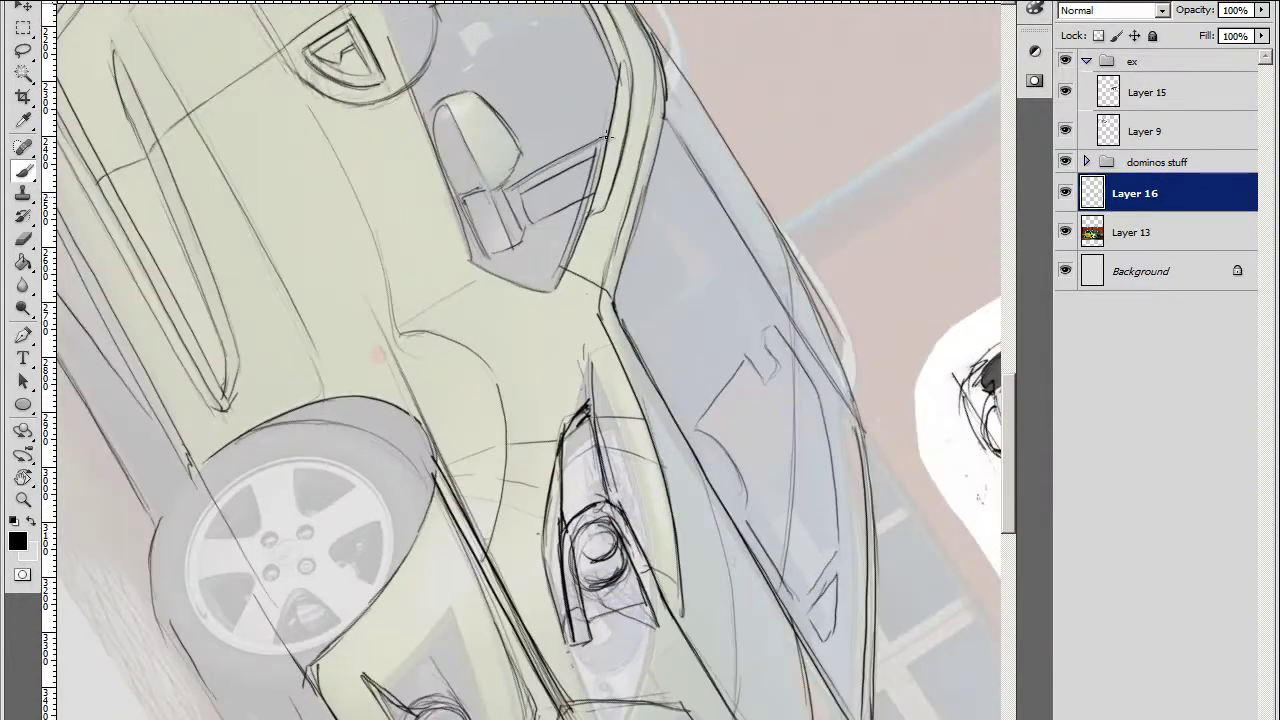
pyautogui.moveTo(576, 524); pyautogui.dragTo(560, 300)
# Hide Layer 13, brush a trapezoid roof sign on a roof rack, and add Layer 17
pyautogui.scroll(3, 560, 300)
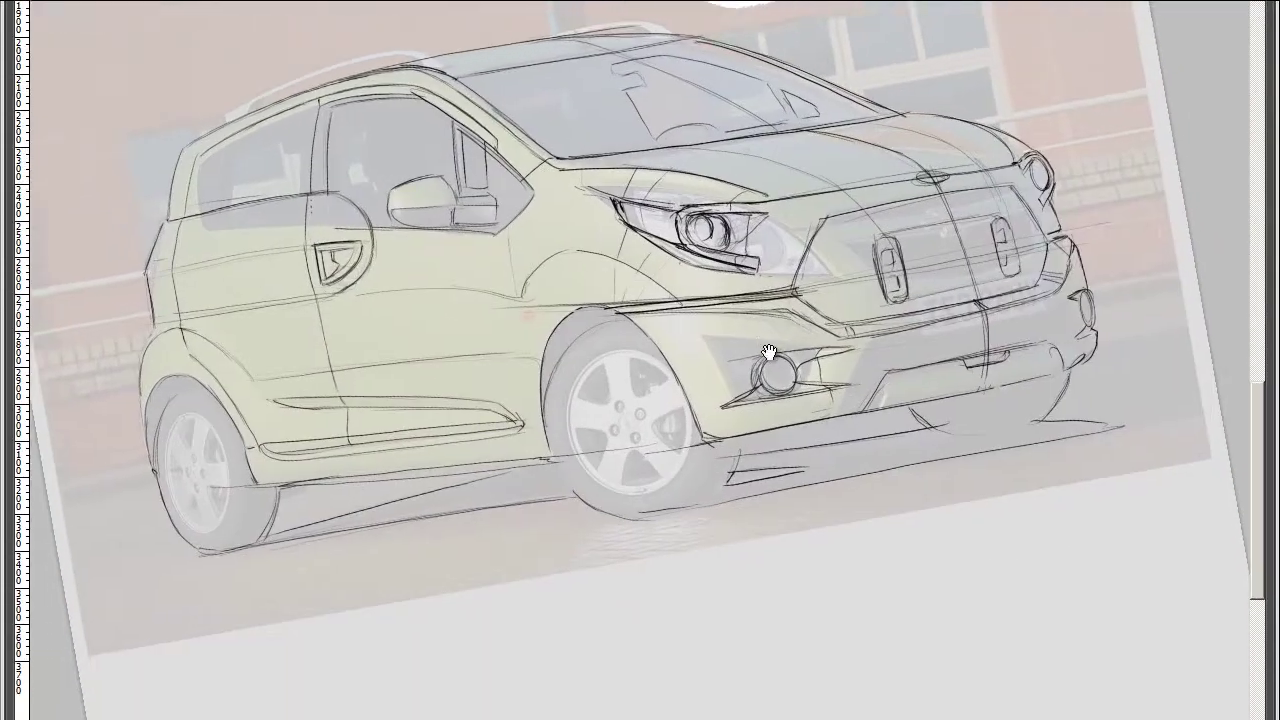
pyautogui.click(1065, 232)
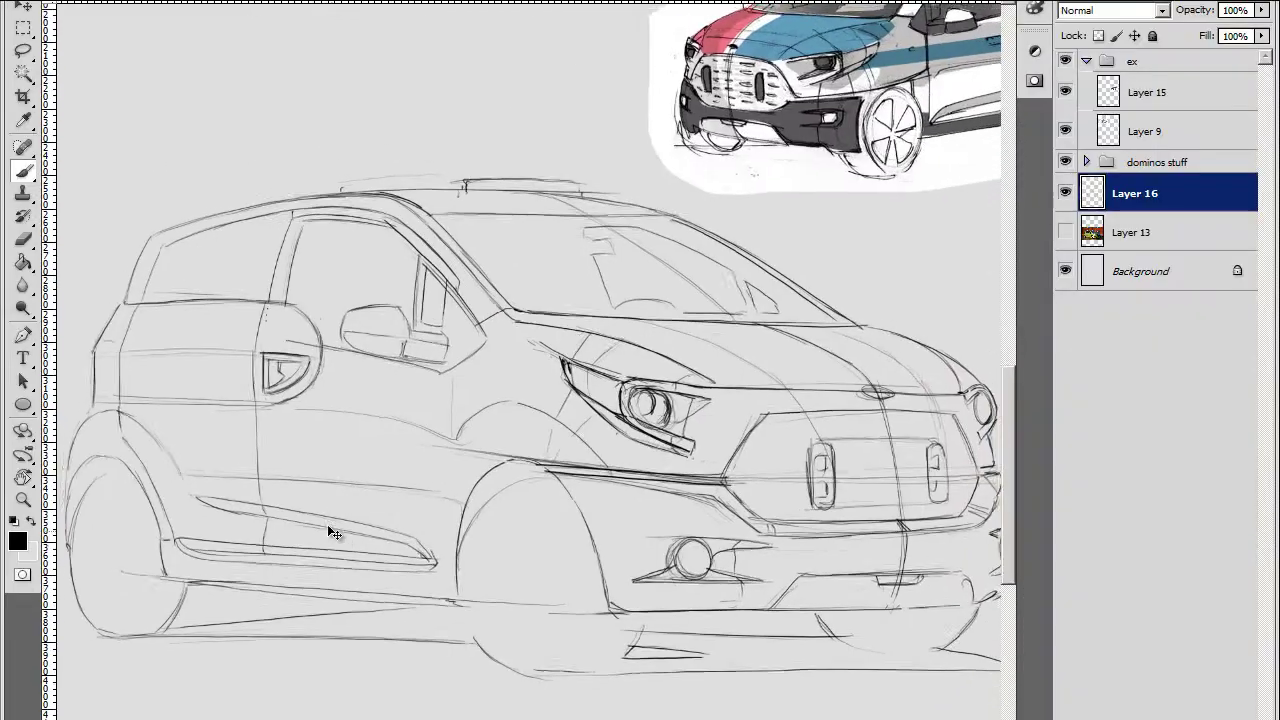
pyautogui.moveTo(392, 231); pyautogui.dragTo(934, 234)
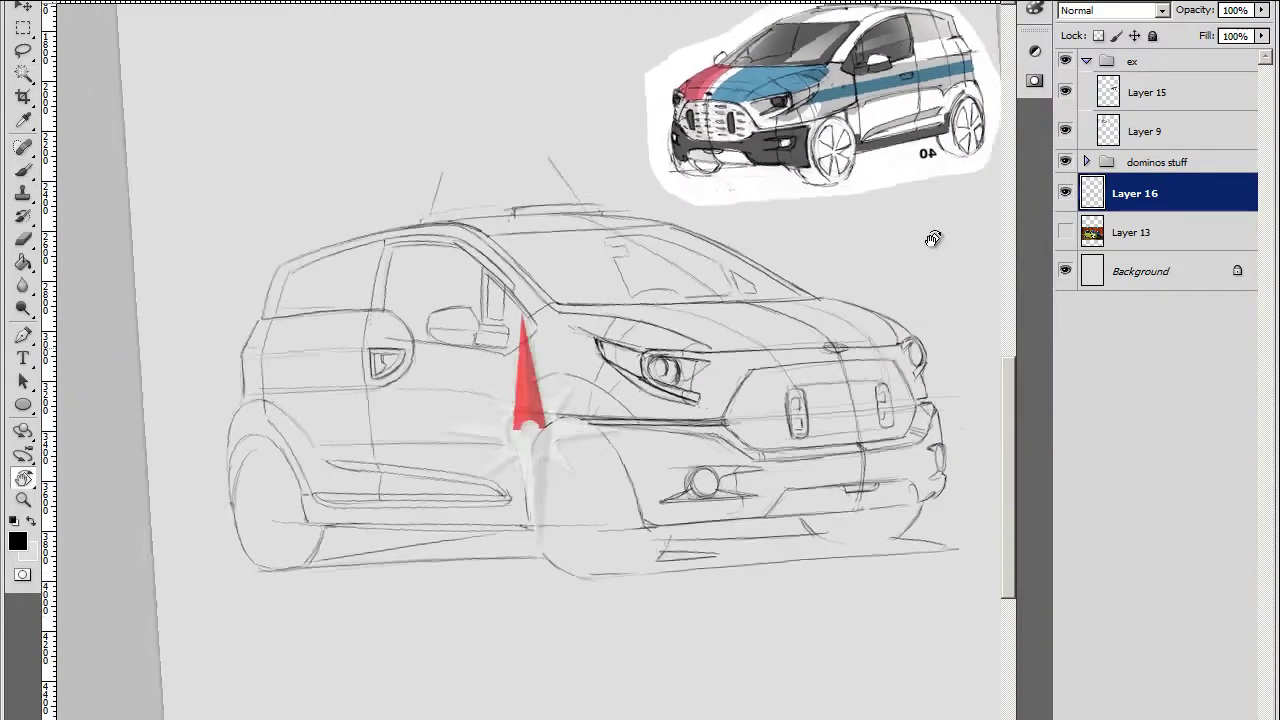
pyautogui.moveTo(458, 157); pyautogui.dragTo(627, 310)
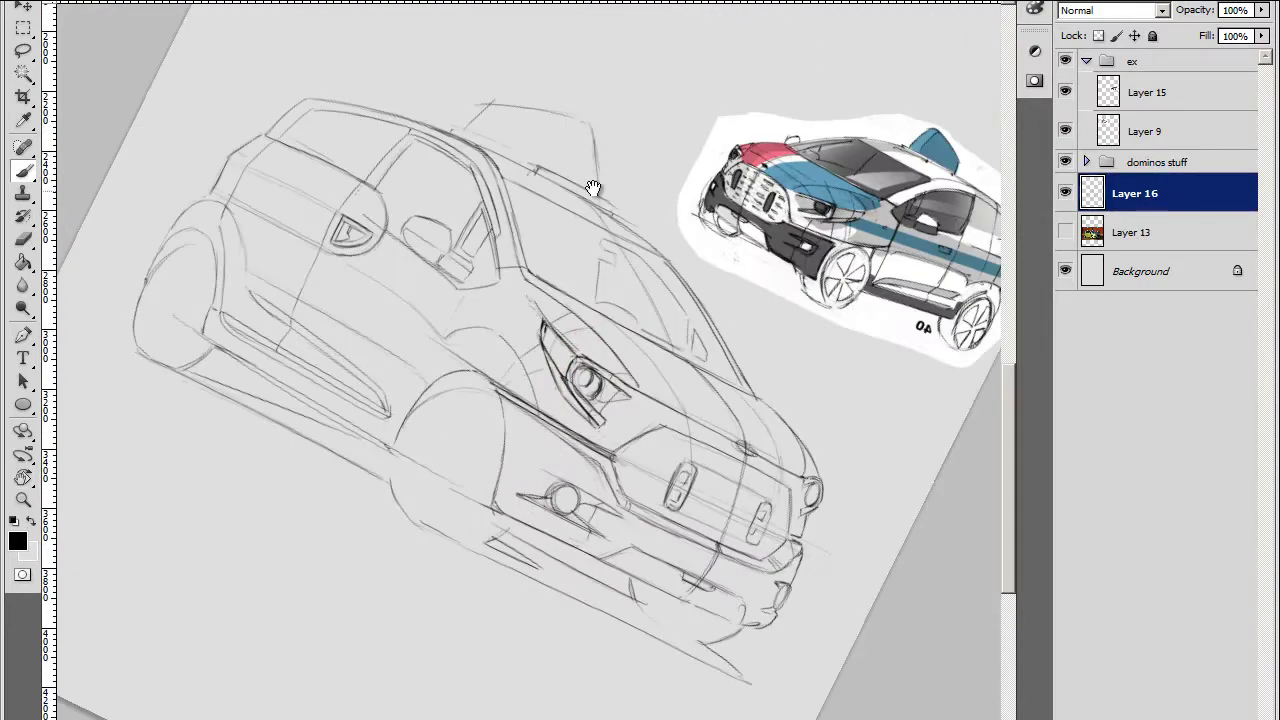
pyautogui.moveTo(585, 187); pyautogui.dragTo(336, 320)
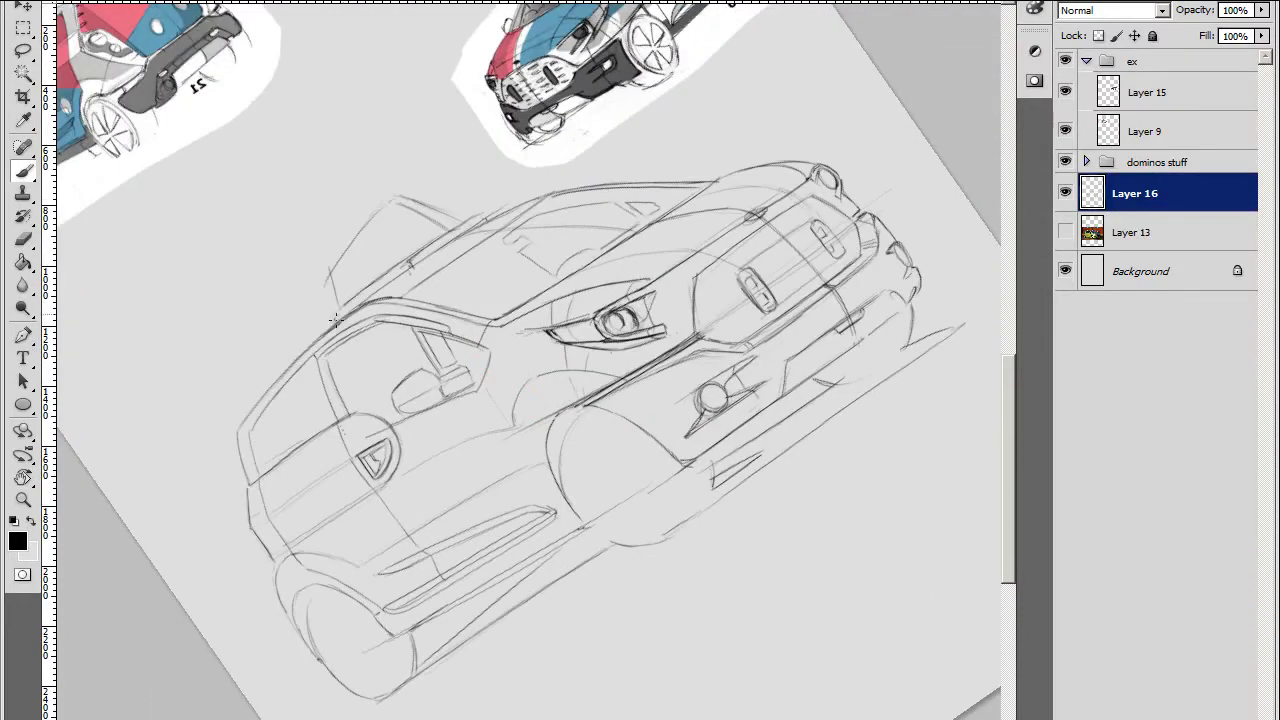
pyautogui.moveTo(482, 216); pyautogui.dragTo(445, 238)
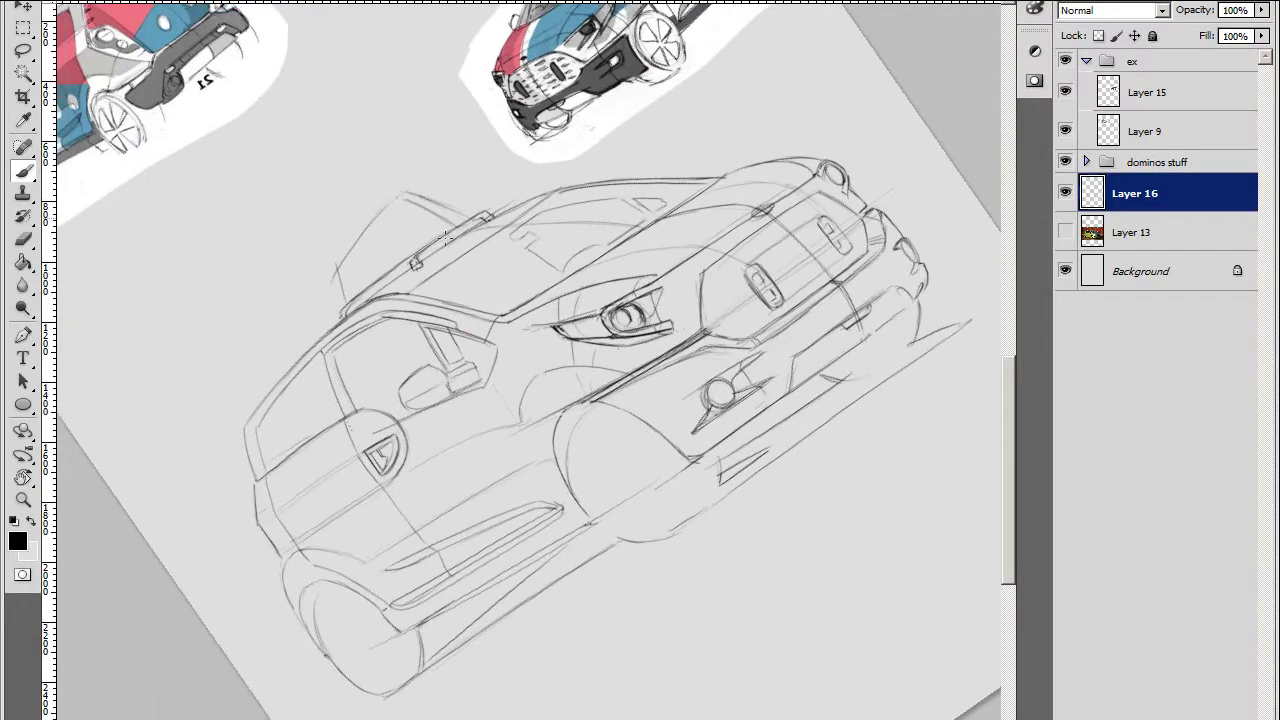
pyautogui.moveTo(344, 290)
pyautogui.mouseDown()
pyautogui.moveTo(520, 380)
pyautogui.moveTo(640, 300)
pyautogui.mouseUp()
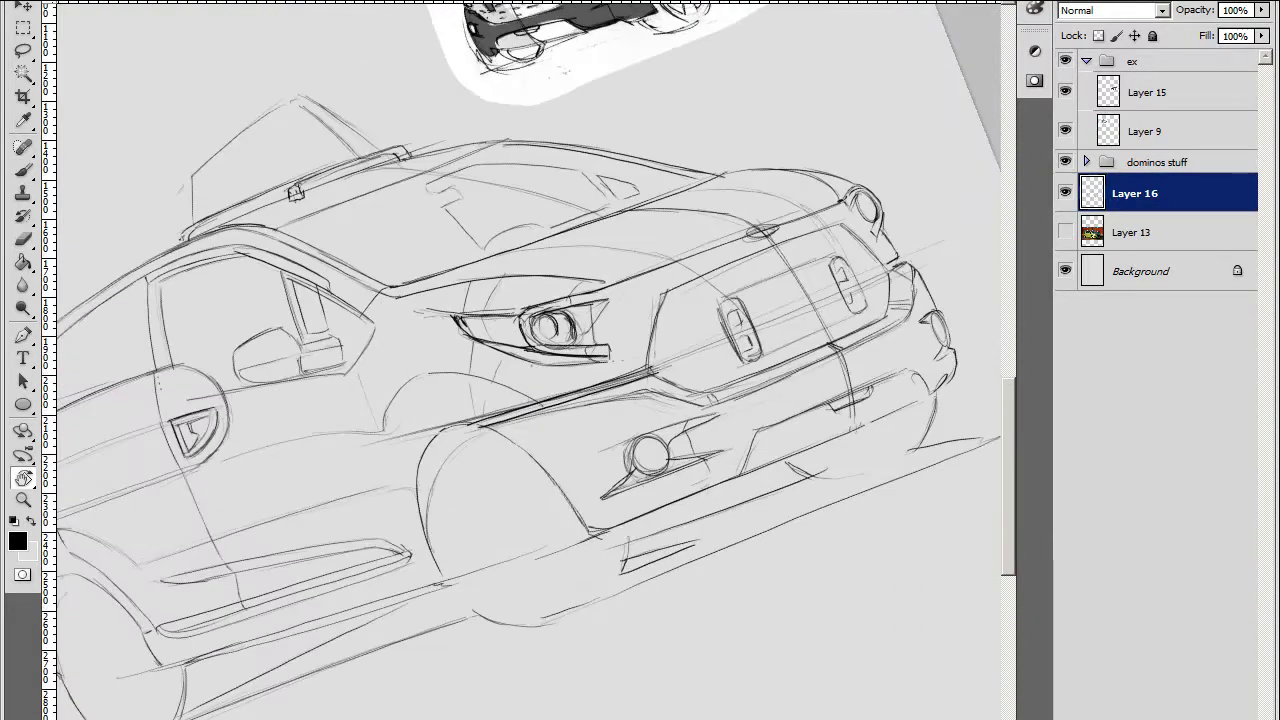
pyautogui.click(1200, 696)
pyautogui.moveTo(640, 420)
pyautogui.mouseDown()
pyautogui.moveTo(690, 568)
pyautogui.moveTo(591, 517)
pyautogui.mouseUp()
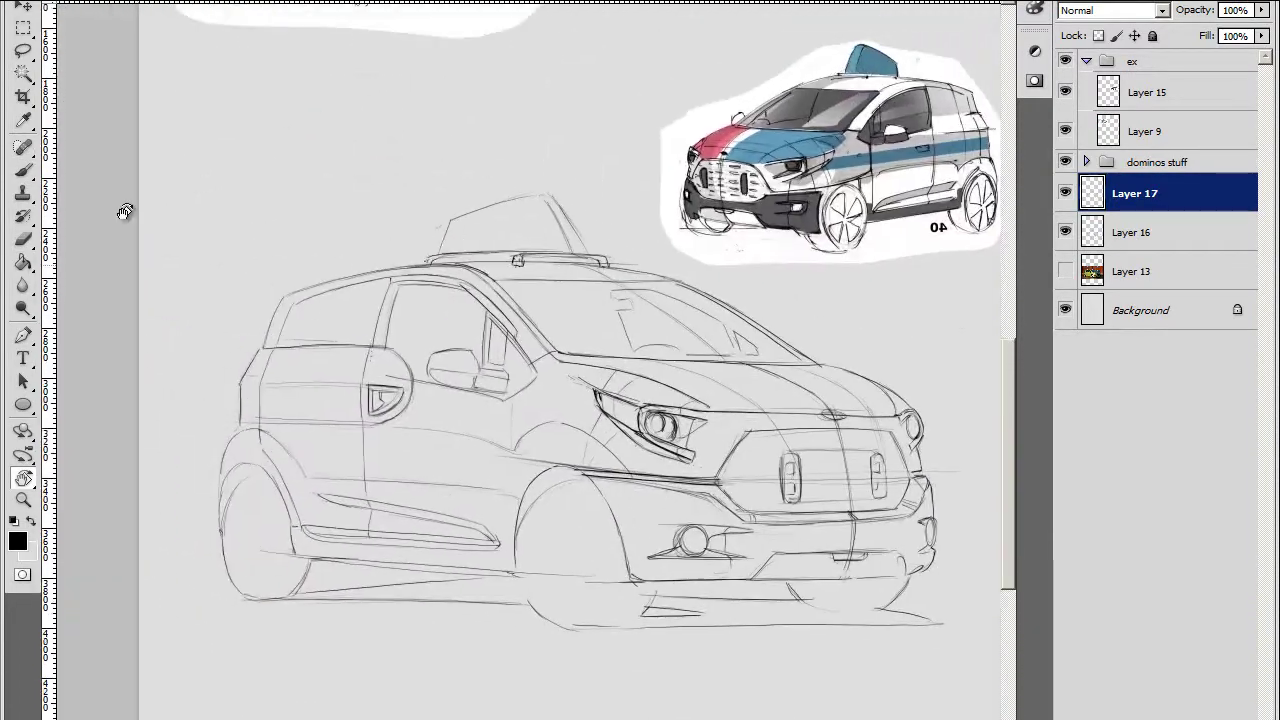
# Make the first black bar by filling a small rectangle and grouping it
pyautogui.press('m')
pyautogui.moveTo(231, 177); pyautogui.dragTo(272, 192)
pyautogui.press('g')
pyautogui.click(265, 190)
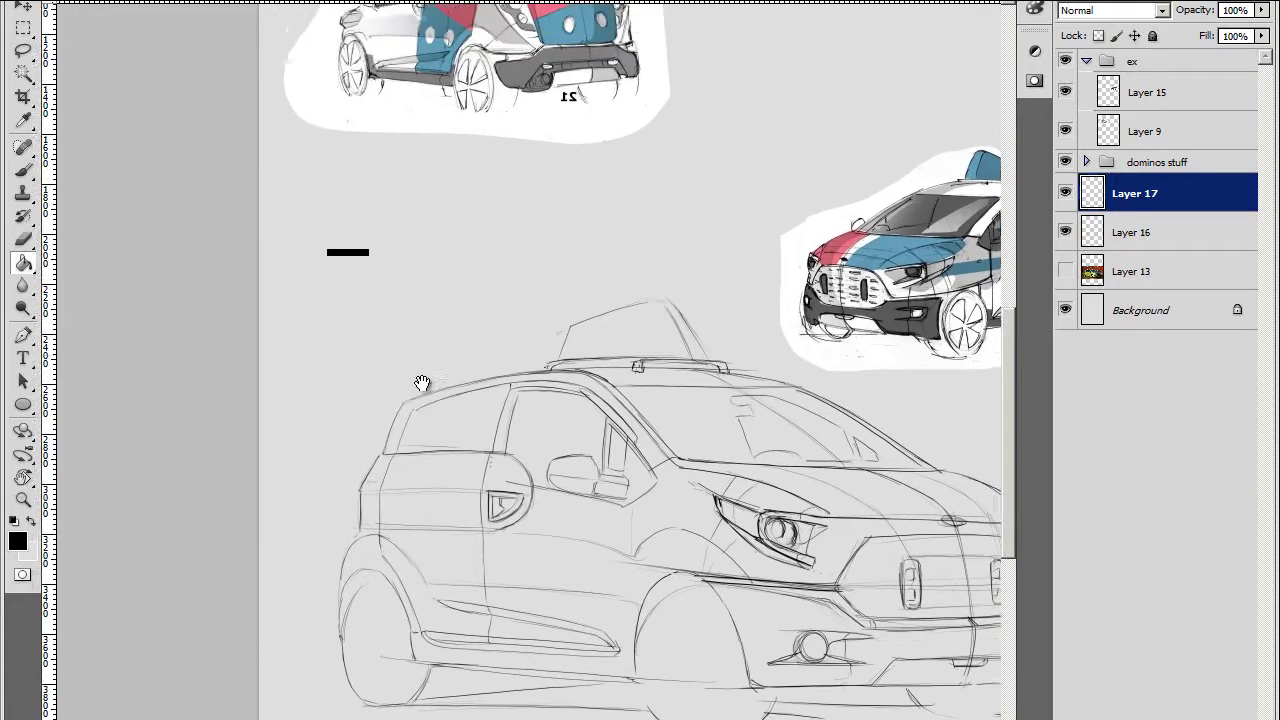
pyautogui.hotkey('ctrl', 'g')
pyautogui.press('v')
# Duplicate the bar and line the copies up into rows
pyautogui.scroll(2, 520, 330)
pyautogui.hotkey('alt', '[')
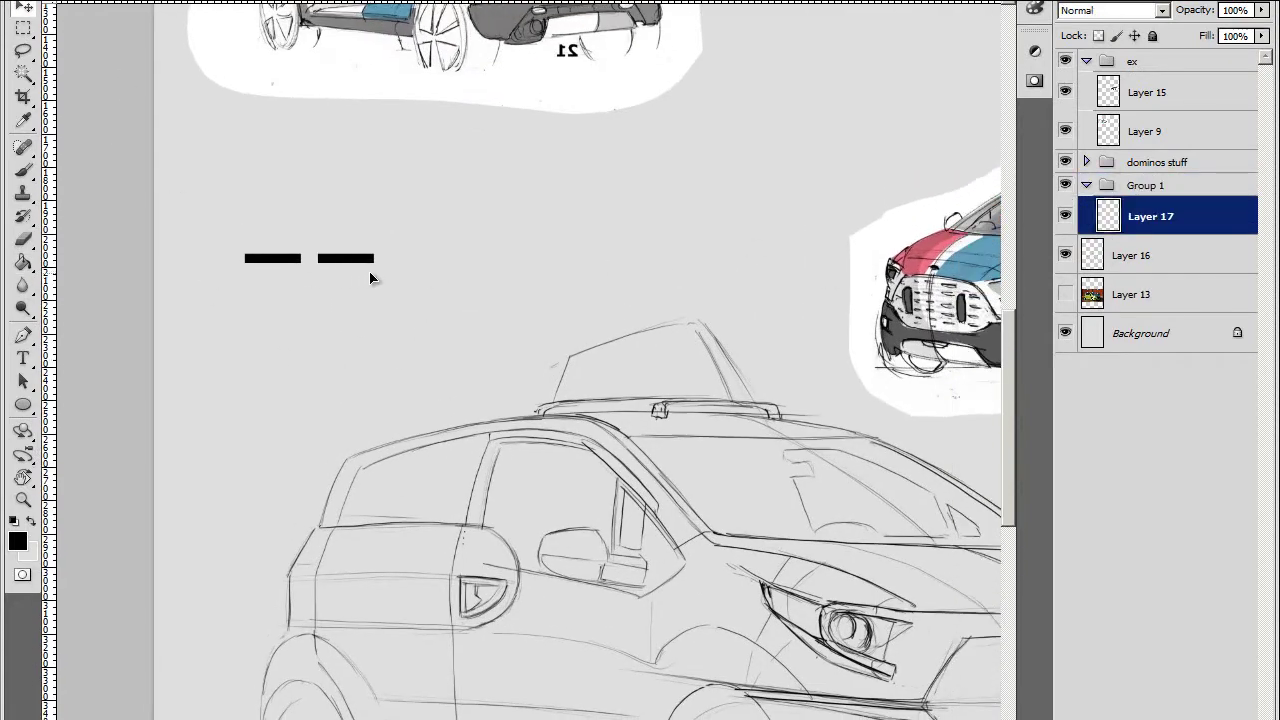
pyautogui.hotkey('ctrl', 'j')
pyautogui.moveTo(338, 290); pyautogui.dragTo(408, 289)
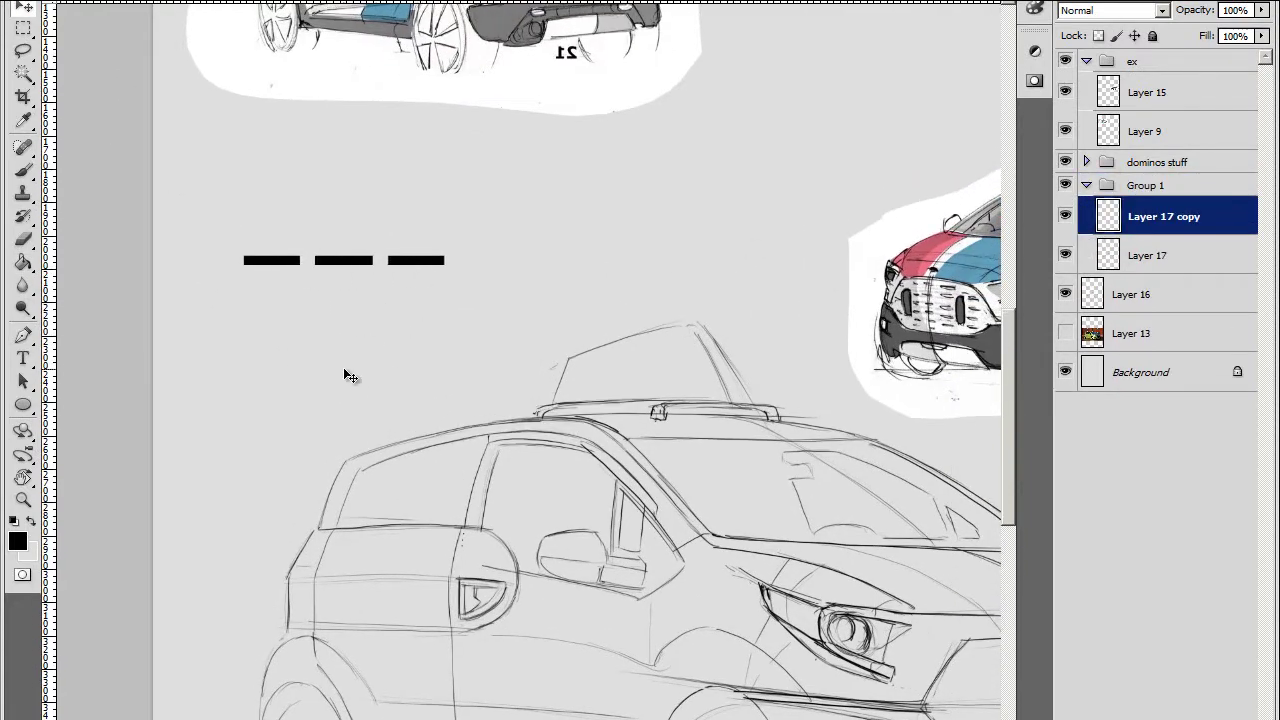
pyautogui.moveTo(344, 369)
pyautogui.mouseDown()
pyautogui.moveTo(484, 287)
pyautogui.moveTo(467, 291)
pyautogui.mouseUp()
pyautogui.scroll(-1, 324, 447)
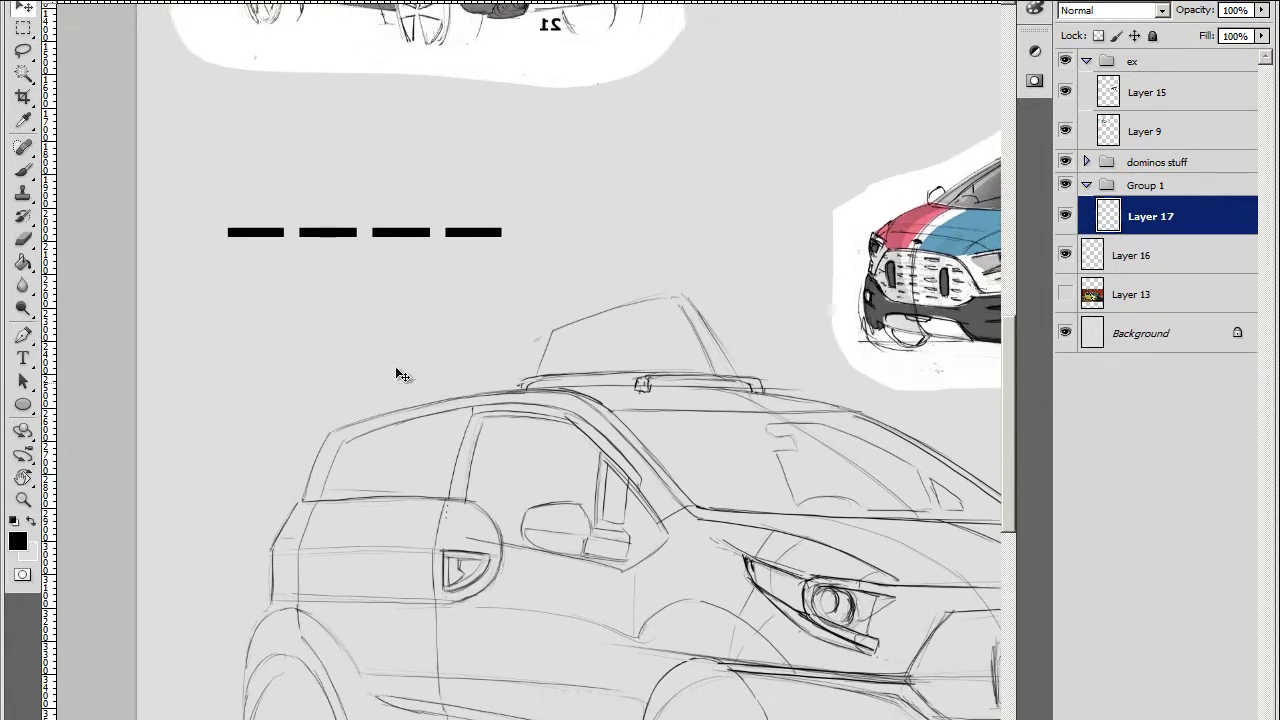
pyautogui.moveTo(417, 252); pyautogui.dragTo(420, 302)
# Merge the bar copies, duplicate the rows downward, and merge Group 1 into one layer
pyautogui.press('Up')
pyautogui.press('Up')
pyautogui.press('Up')
pyautogui.hotkey('ctrl', 'e')
pyautogui.hotkey('ctrl', 'e')
pyautogui.scroll(-1, 400, 370)
pyautogui.hotkey('ctrl', 'j')
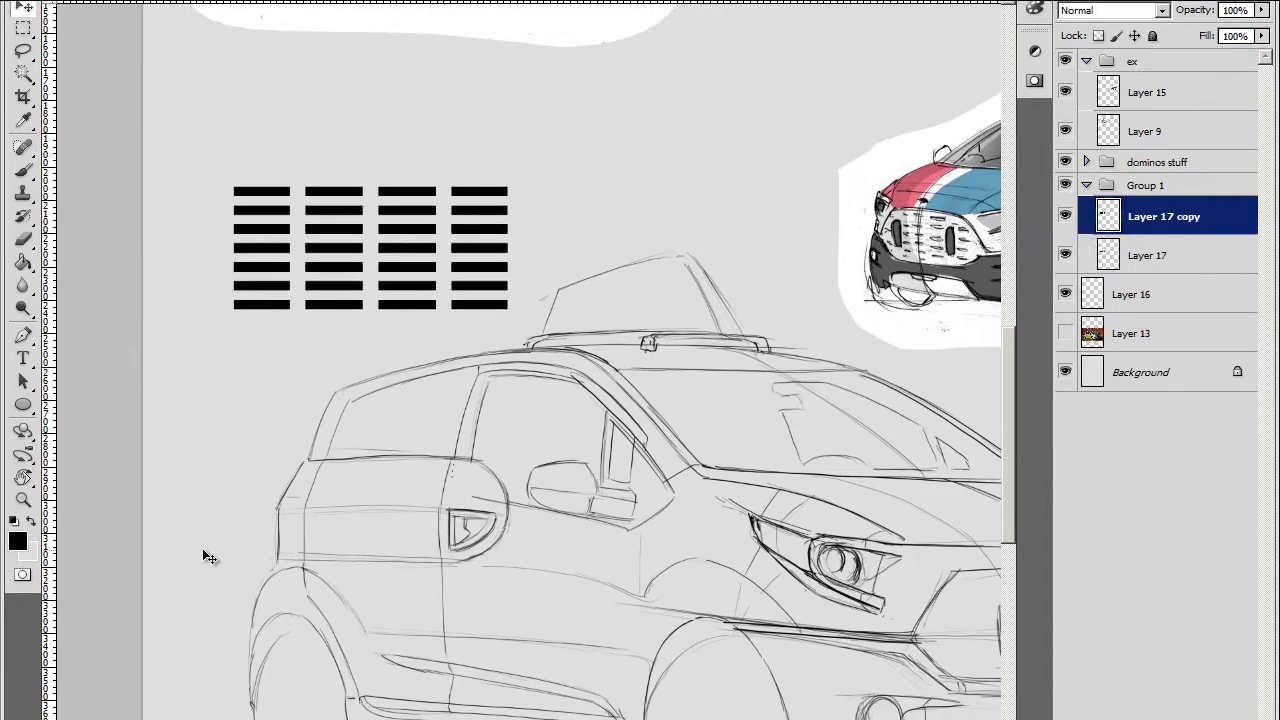
pyautogui.hotkey('ctrl', 'e')
pyautogui.moveTo(198, 561)
pyautogui.mouseDown()
pyautogui.moveTo(128, 499)
pyautogui.moveTo(365, 450)
pyautogui.mouseUp()
pyautogui.click(1150, 185)
pyautogui.hotkey('ctrl', 'e')
pyautogui.rightClick(1170, 200)
# Rename the bar layer 'grill', duplicate it, and move the block onto the front grille
pyautogui.click(1170, 207)
pyautogui.write('grill')
pyautogui.press('Return')
pyautogui.hotkey('ctrl', 'j')
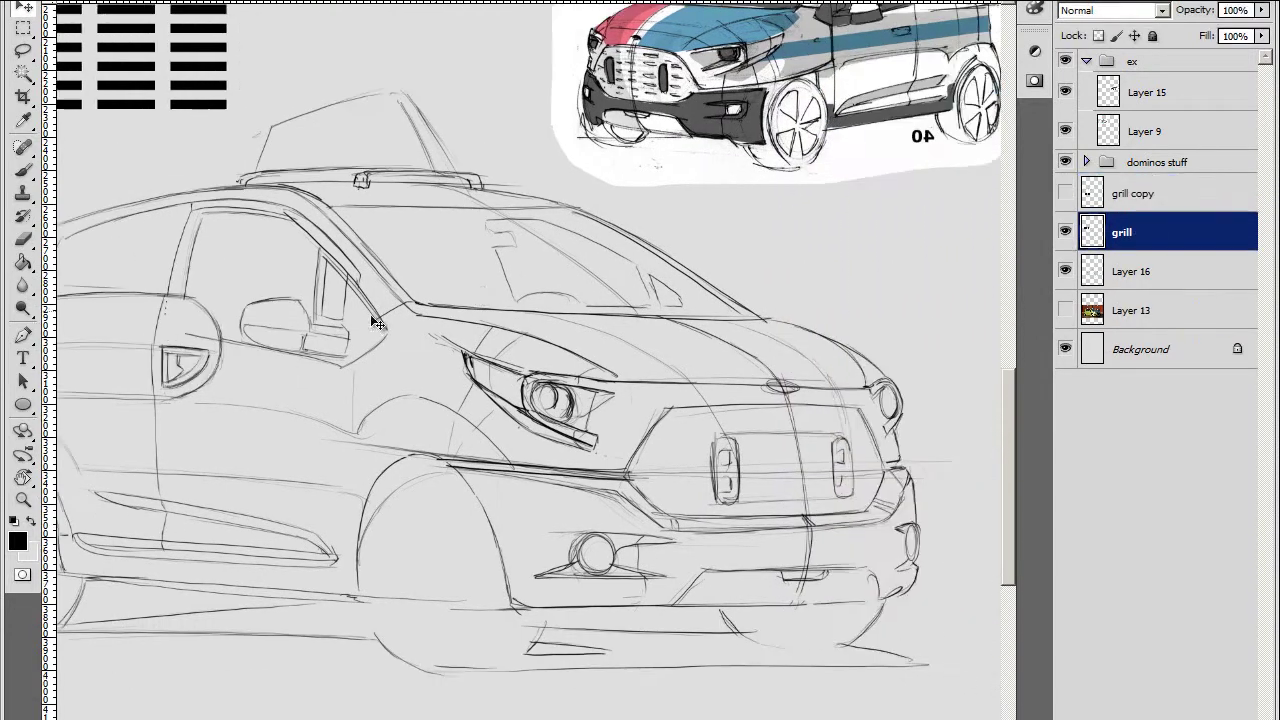
pyautogui.moveTo(329, 327); pyautogui.dragTo(540, 505)
# Free-transform the bar block to the grille width, skewing its corners and raising its bottom
pyautogui.hotkey('ctrl', 't')
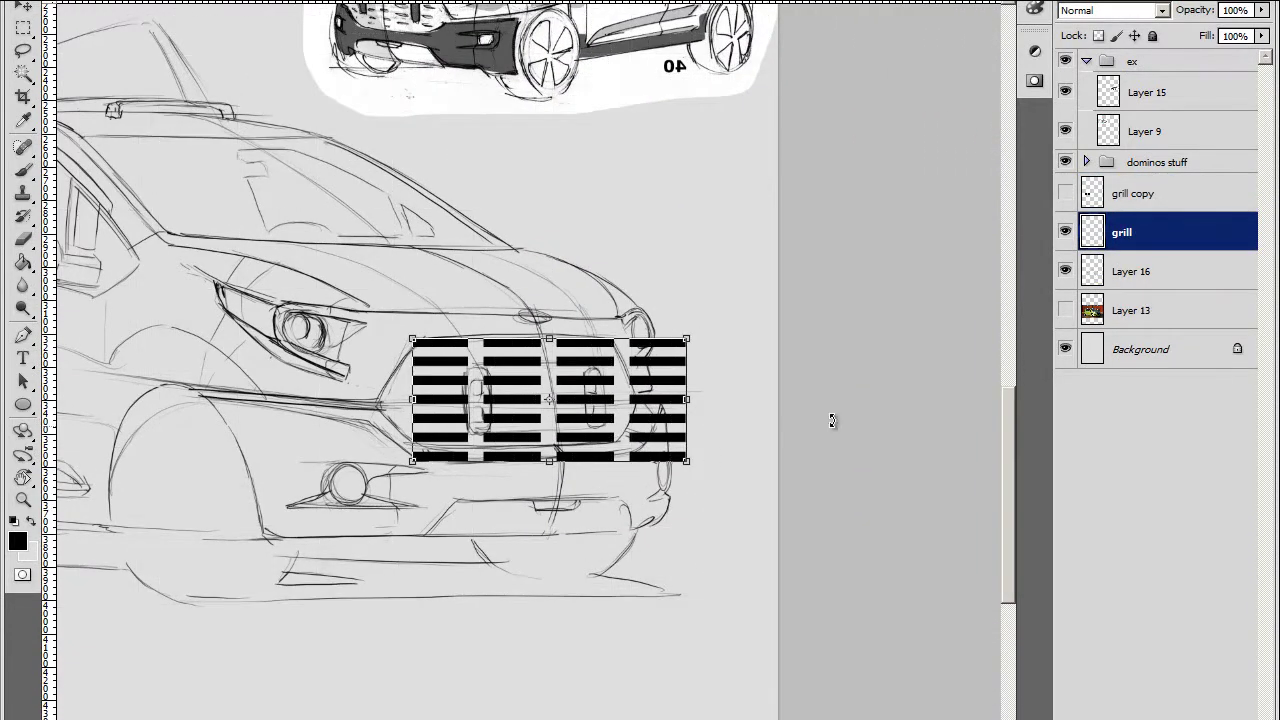
pyautogui.hotkey('ctrl', '+')
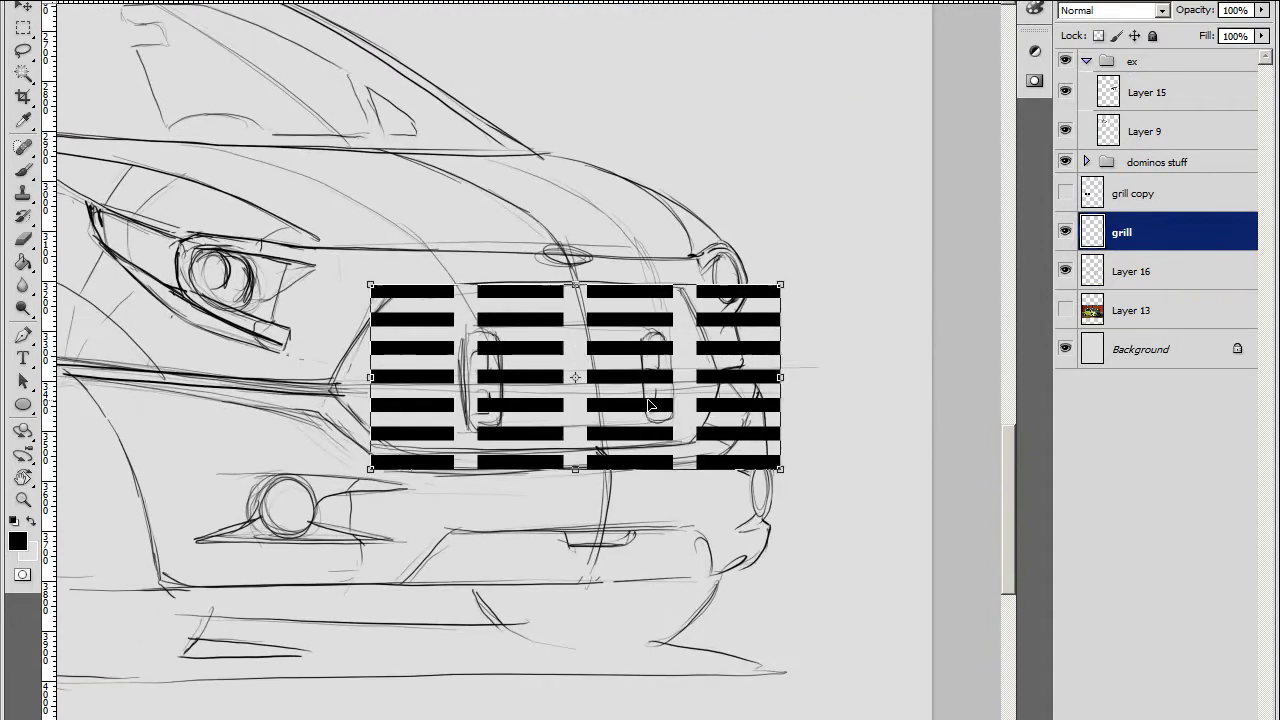
pyautogui.moveTo(840, 370); pyautogui.dragTo(687, 364)
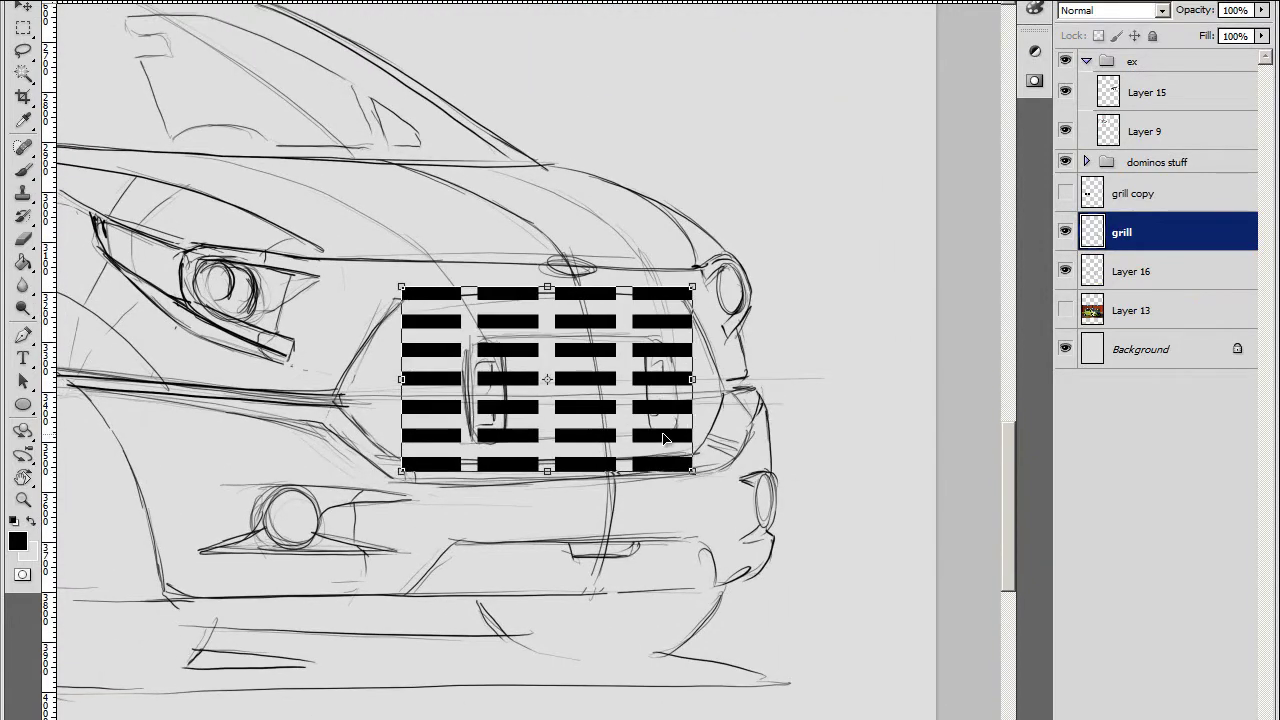
pyautogui.moveTo(394, 279)
pyautogui.mouseDown()
pyautogui.moveTo(422, 306)
pyautogui.moveTo(410, 306)
pyautogui.mouseUp()
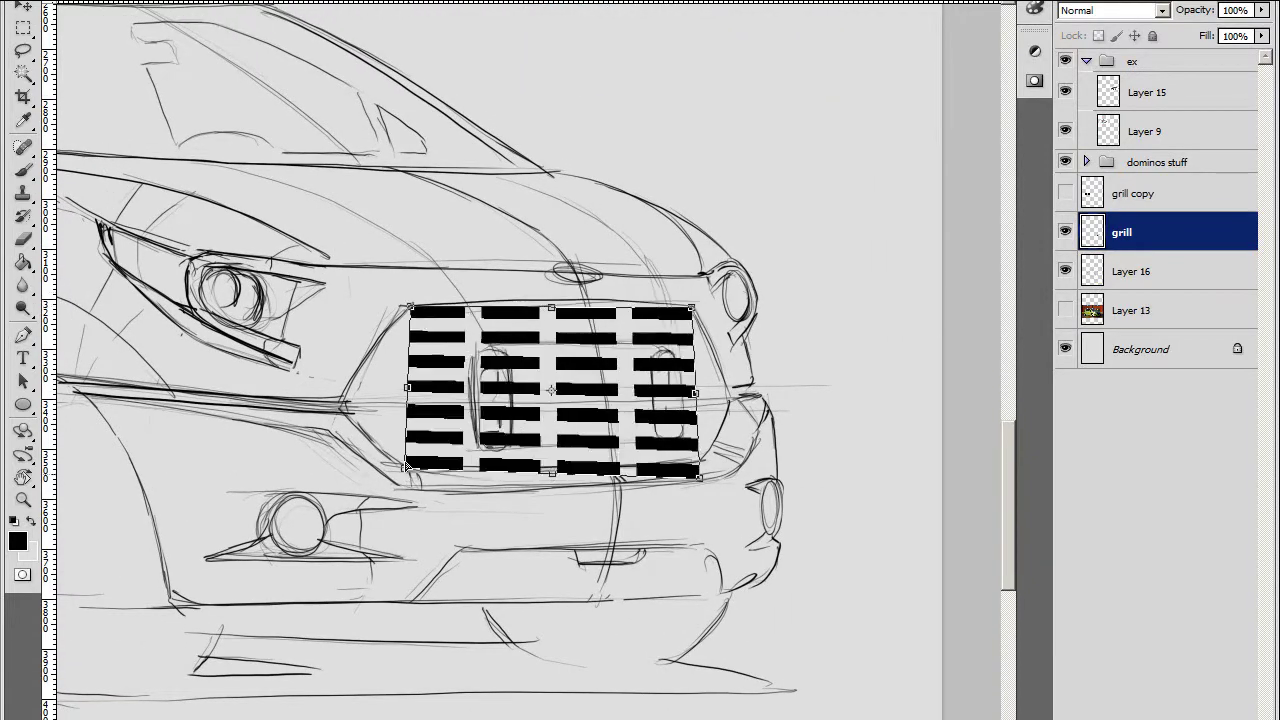
pyautogui.moveTo(554, 478); pyautogui.dragTo(553, 462)
pyautogui.moveTo(698, 296); pyautogui.dragTo(695, 311)
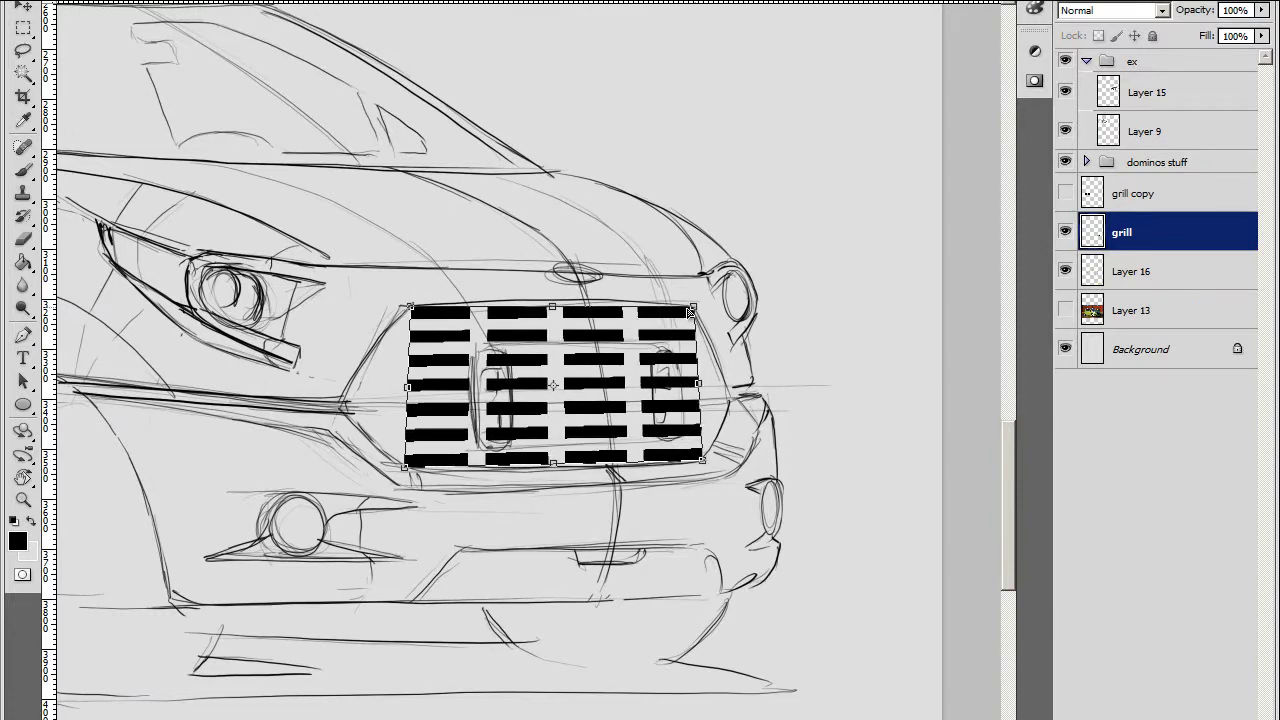
# Warp the bars to follow the tapered grille outline
pyautogui.click(400, 403)
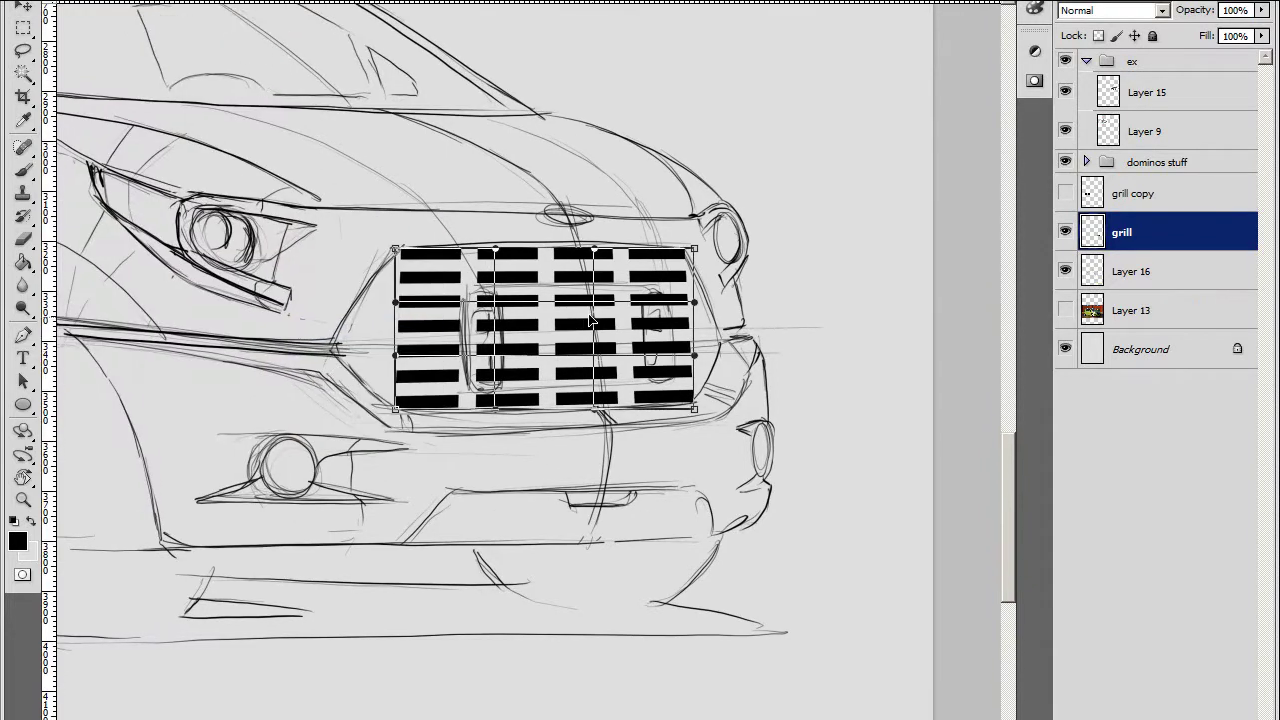
pyautogui.moveTo(609, 250); pyautogui.dragTo(640, 245)
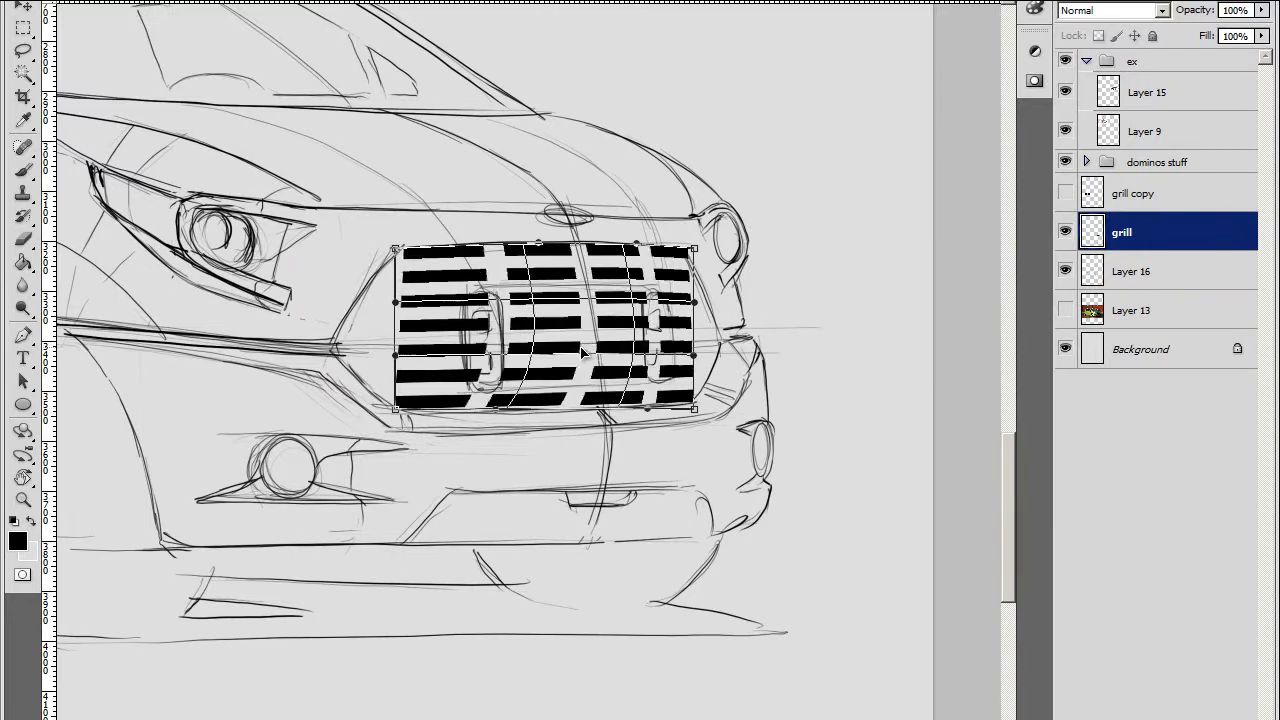
pyautogui.moveTo(533, 408); pyautogui.dragTo(631, 409)
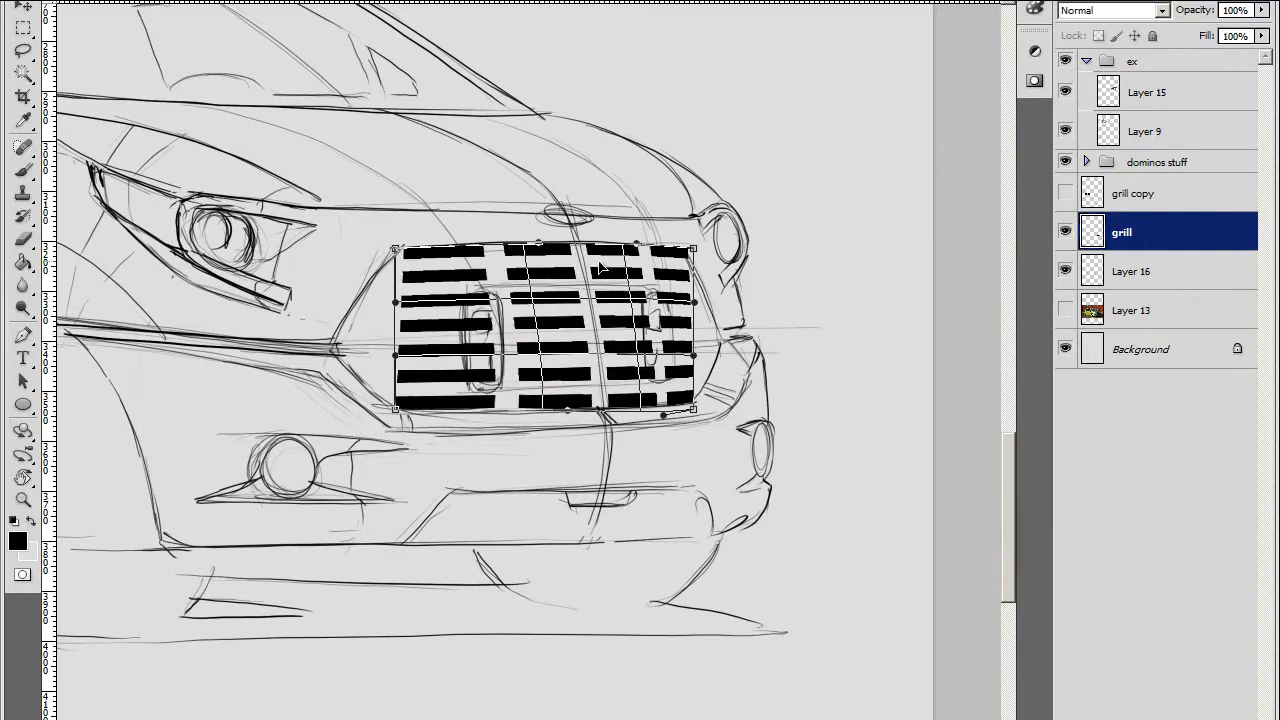
pyautogui.moveTo(651, 278); pyautogui.dragTo(556, 265)
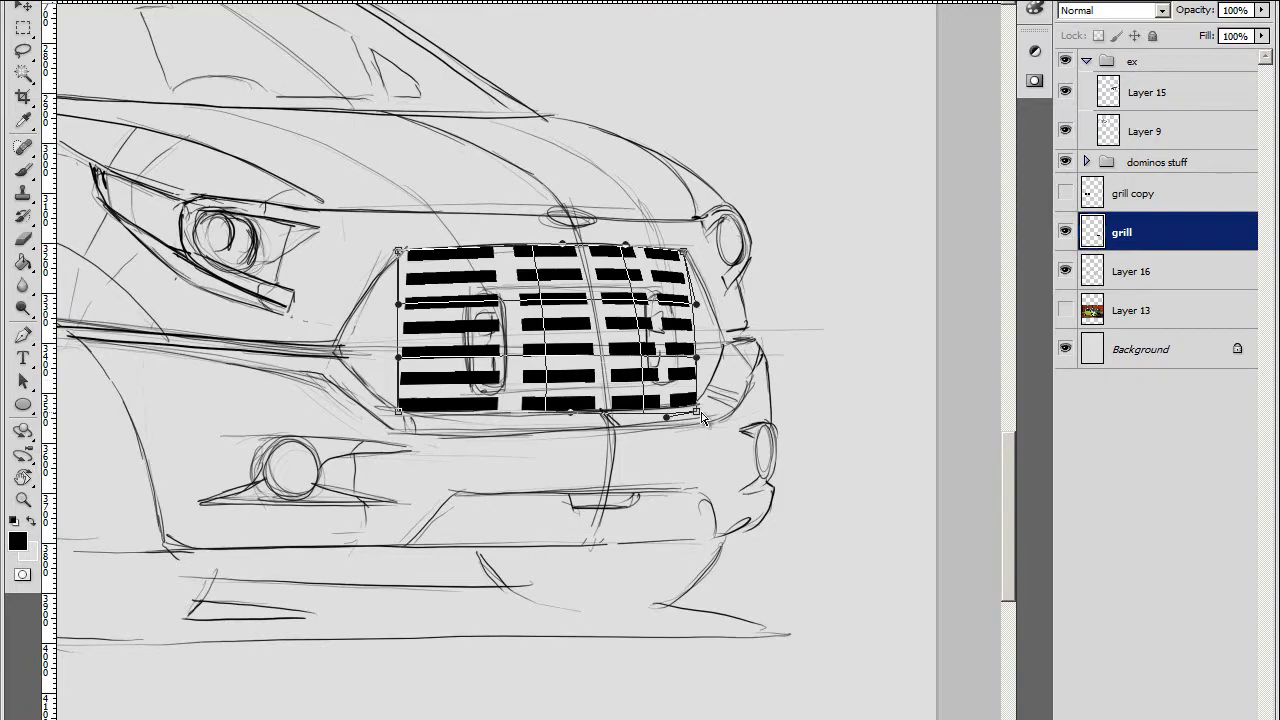
pyautogui.moveTo(510, 413); pyautogui.dragTo(618, 391)
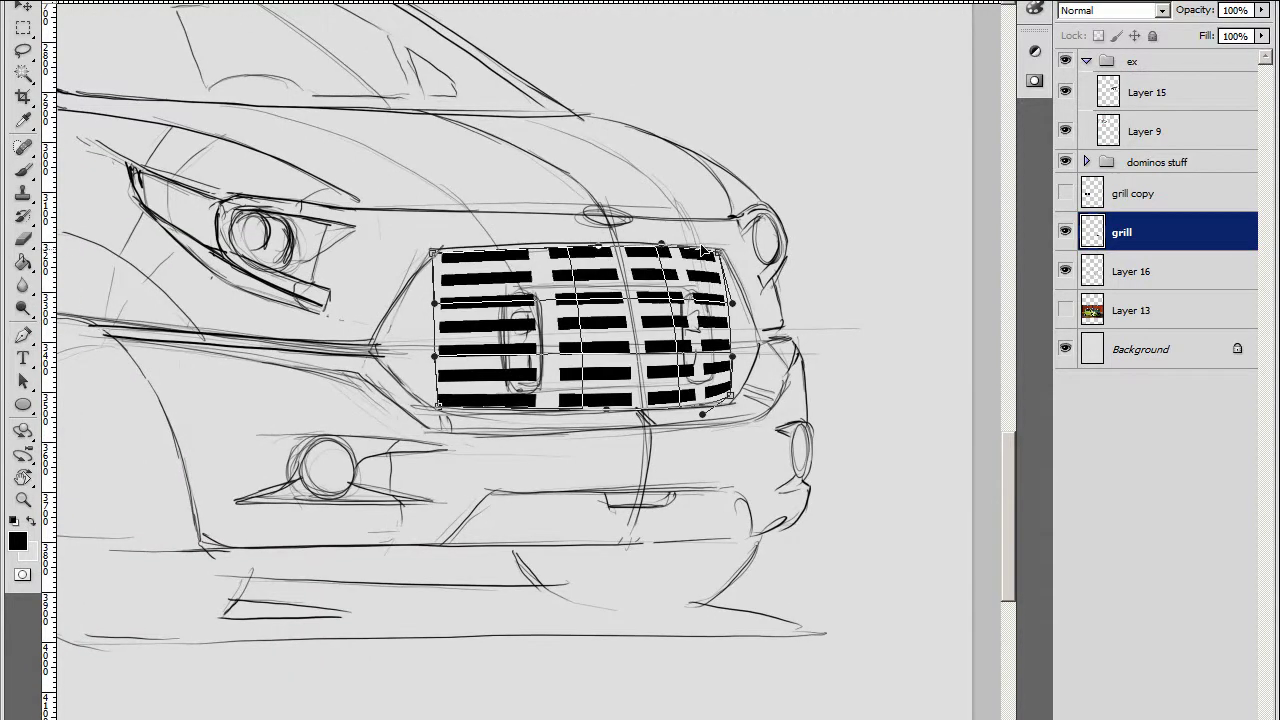
pyautogui.moveTo(703, 250); pyautogui.dragTo(592, 258)
pyautogui.moveTo(735, 403); pyautogui.dragTo(738, 408)
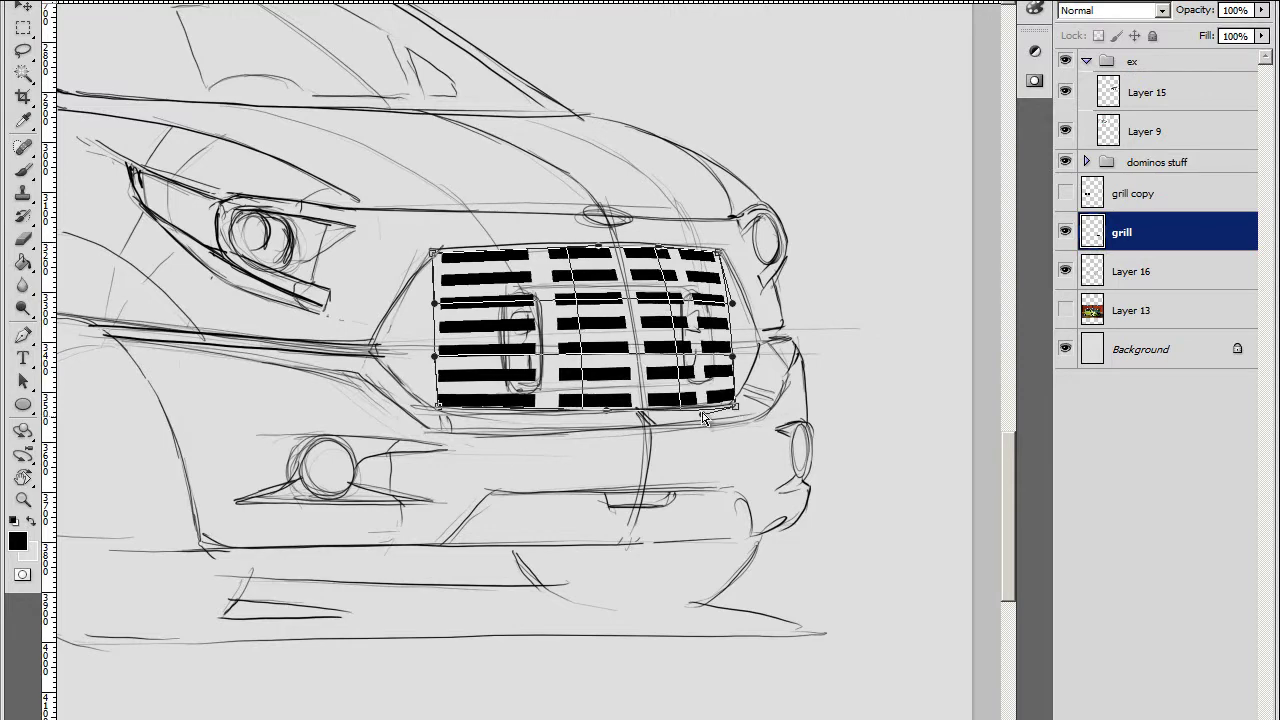
pyautogui.moveTo(600, 408); pyautogui.dragTo(537, 403)
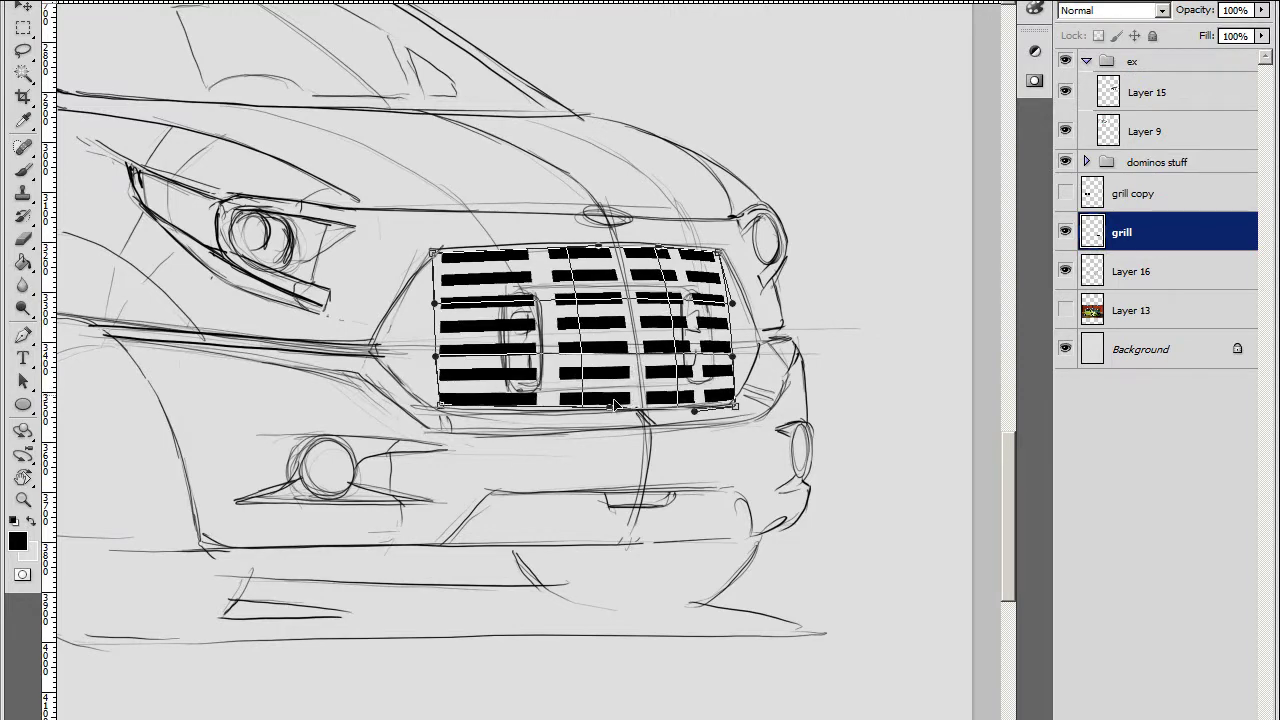
pyautogui.press('Return')
# Lower the grill layer to 49% opacity and trace the grille opening as a selection
pyautogui.press('4')
pyautogui.press('9')
pyautogui.scroll(-1, 898, 225)
pyautogui.scroll(2, 526, 469)
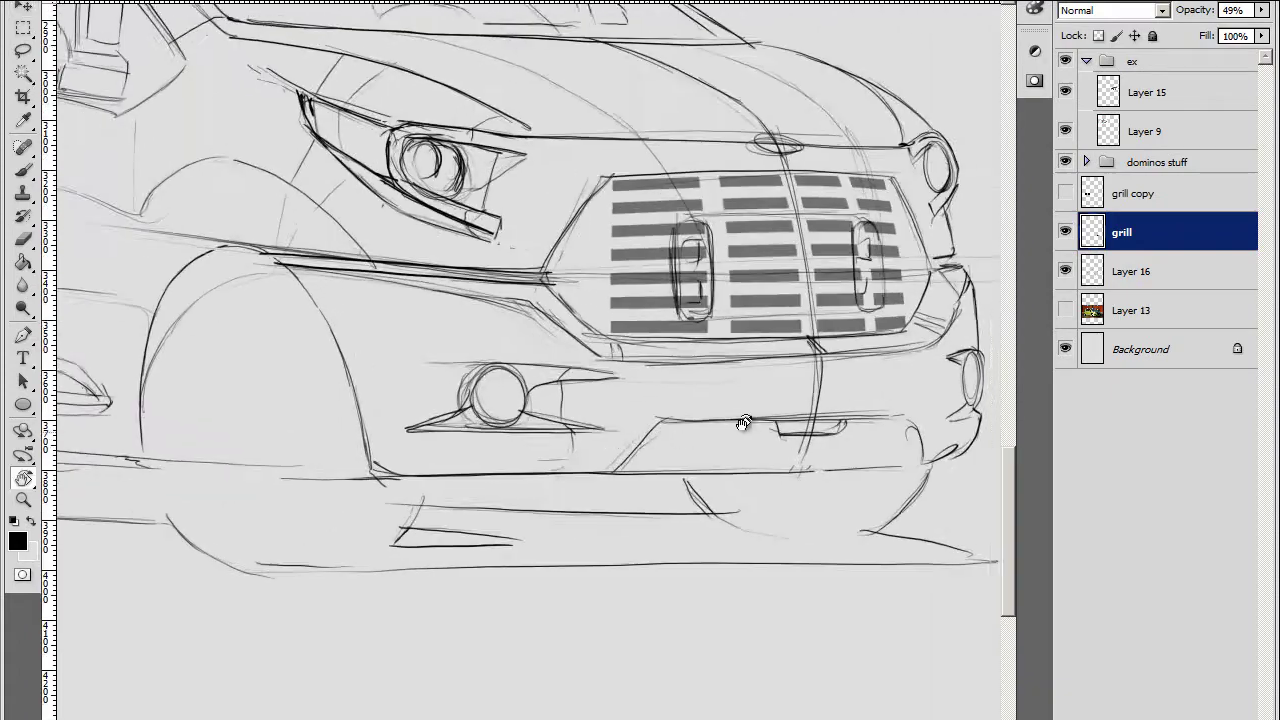
pyautogui.press('r')
pyautogui.moveTo(526, 469); pyautogui.dragTo(600, 300)
pyautogui.press('p')
pyautogui.click(424, 304)
pyautogui.moveTo(604, 213); pyautogui.dragTo(640, 203)
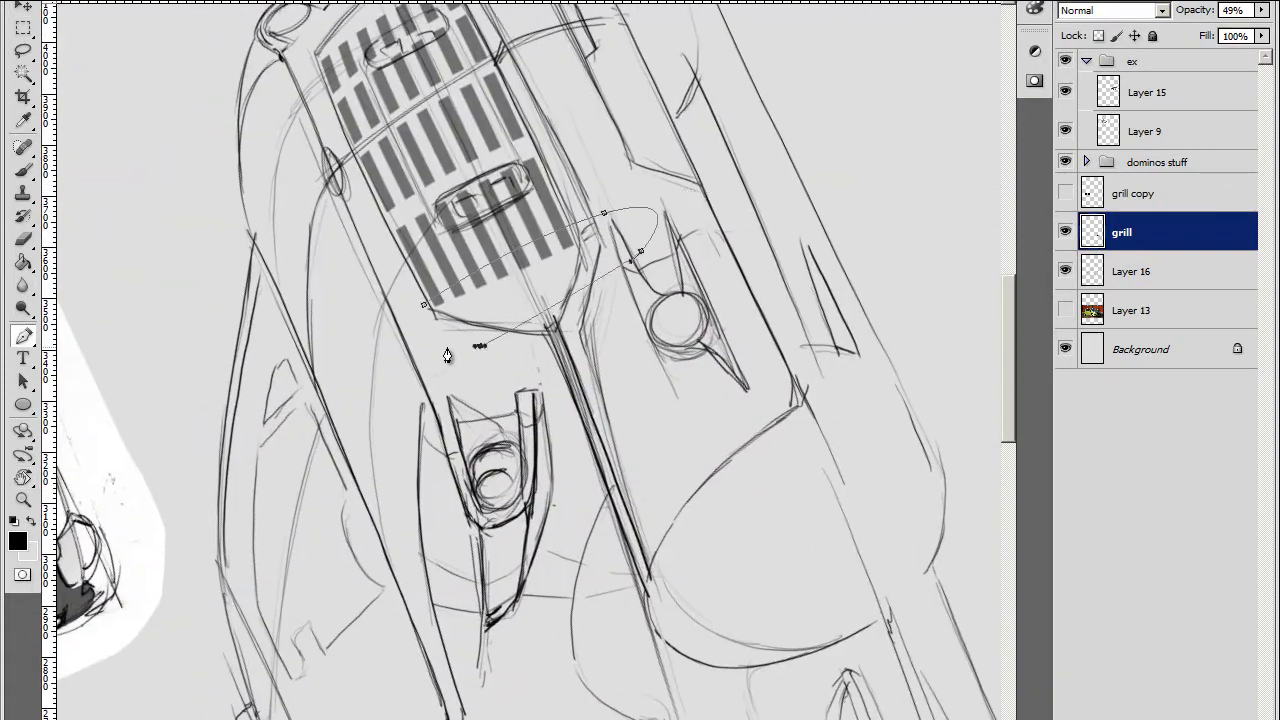
pyautogui.click(424, 304)
pyautogui.hotkey('ctrl', 'Return')
# Restore the grill to full opacity, shift the duplicate bars left, and delete the overhang
pyautogui.moveTo(352, 561); pyautogui.dragTo(309, 580)
pyautogui.hotkey('ctrl', 'd')
pyautogui.hotkey('ctrl', 't')
pyautogui.press('Return')
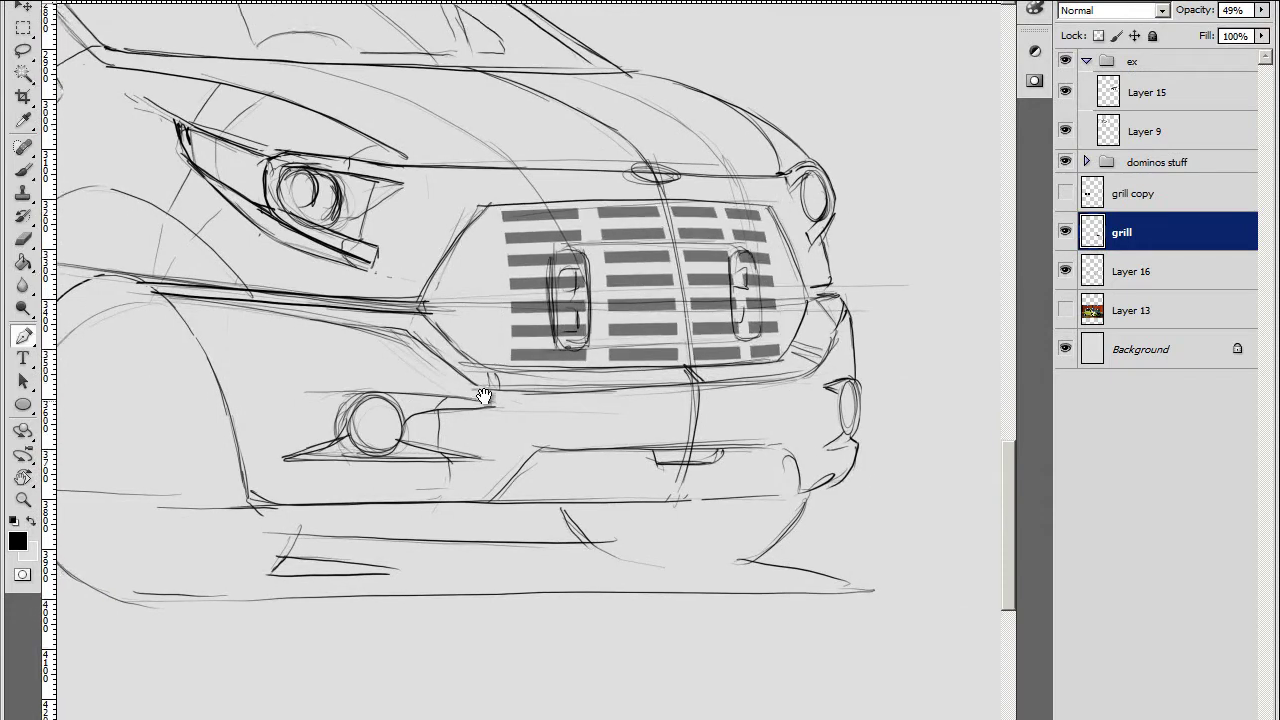
pyautogui.moveTo(479, 406); pyautogui.dragTo(495, 400)
pyautogui.moveTo(1262, 10); pyautogui.dragTo(1276, 30)
pyautogui.press('v')
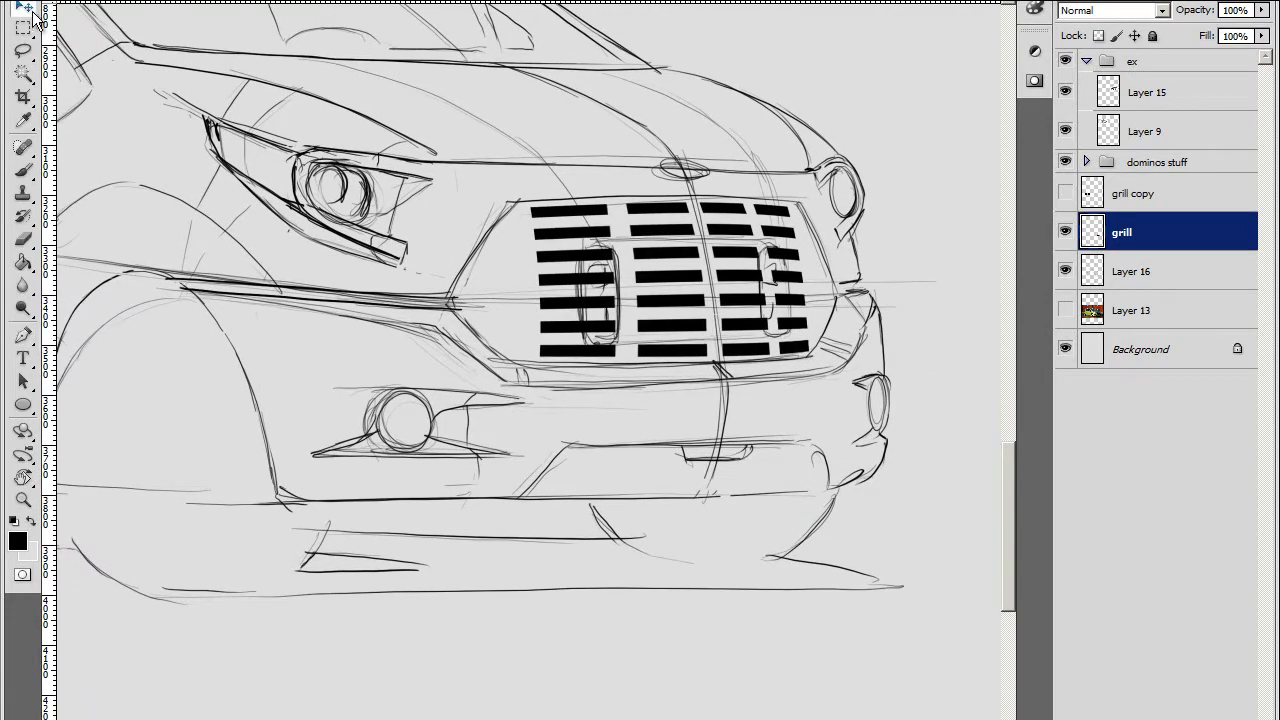
pyautogui.keyDown('alt'); pyautogui.moveTo(602, 357); pyautogui.dragTo(527, 359); pyautogui.keyUp('alt')
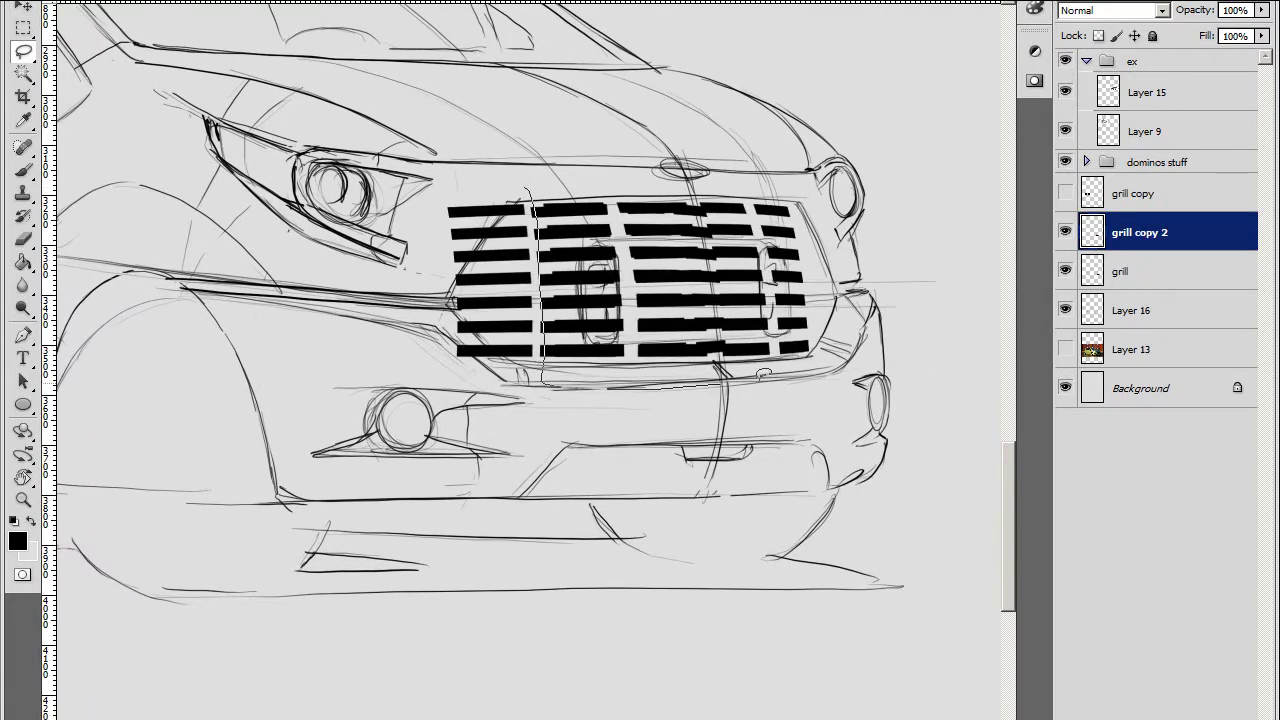
pyautogui.press('Delete')
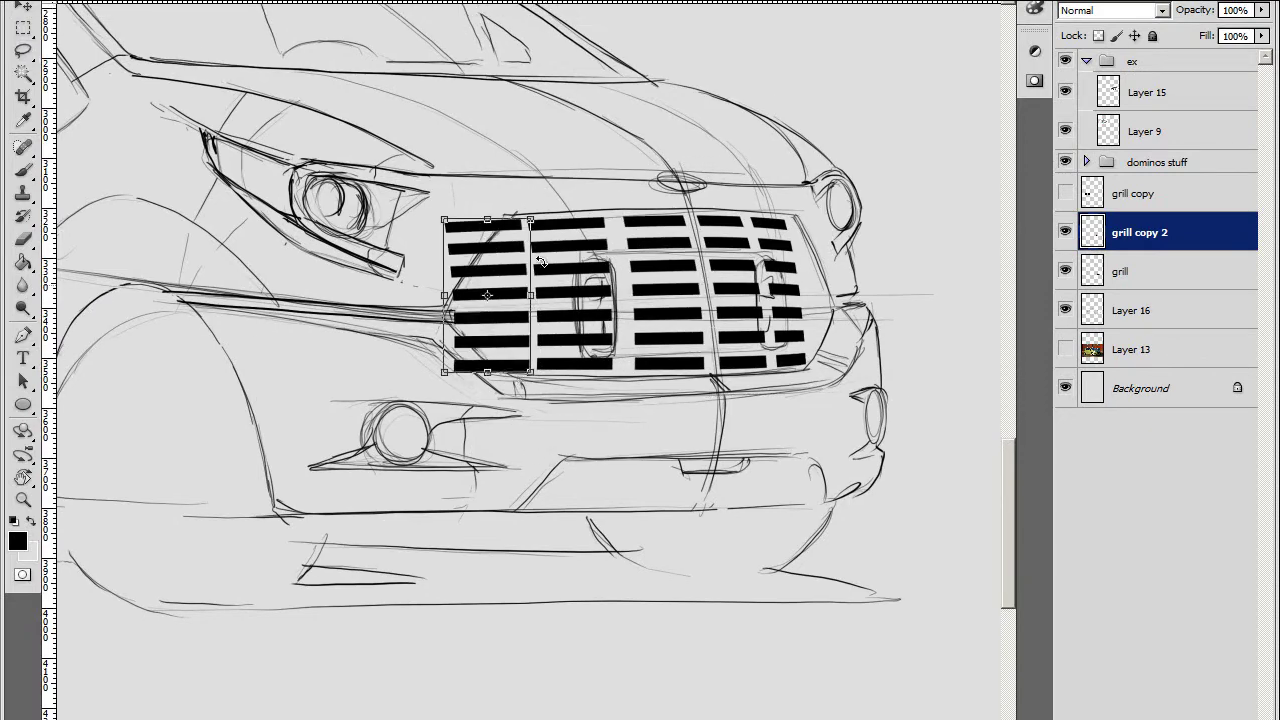
pyautogui.hotkey('ctrl', 'd')
# Reshape and angle the left column of bars to the grille edge
pyautogui.hotkey('ctrl', 't')
pyautogui.moveTo(524, 218); pyautogui.dragTo(528, 212)
pyautogui.press('Return')
pyautogui.press('l')
pyautogui.moveTo(966, 261); pyautogui.dragTo(902, 241)
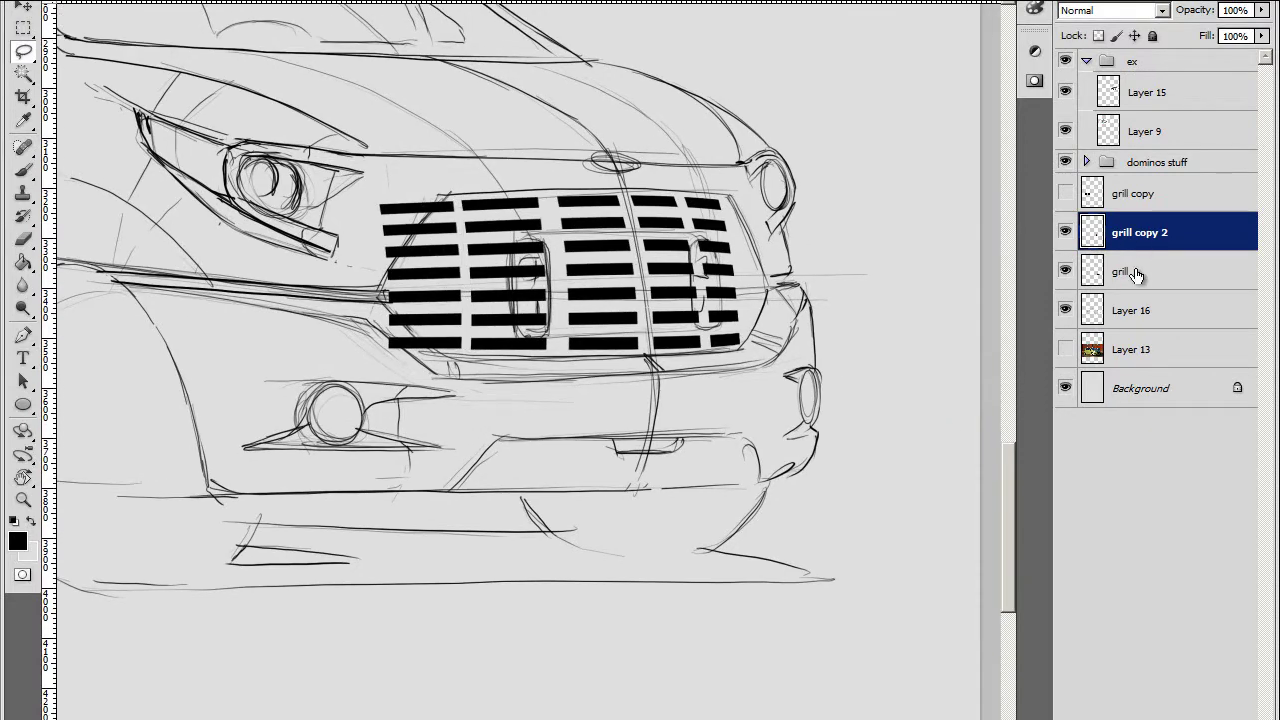
# Copy the right column from the original grill layer and reshape it to the grille edge
pyautogui.click(1137, 275)
pyautogui.hotkey('ctrl', 'j')
pyautogui.moveTo(749, 315); pyautogui.dragTo(593, 325)
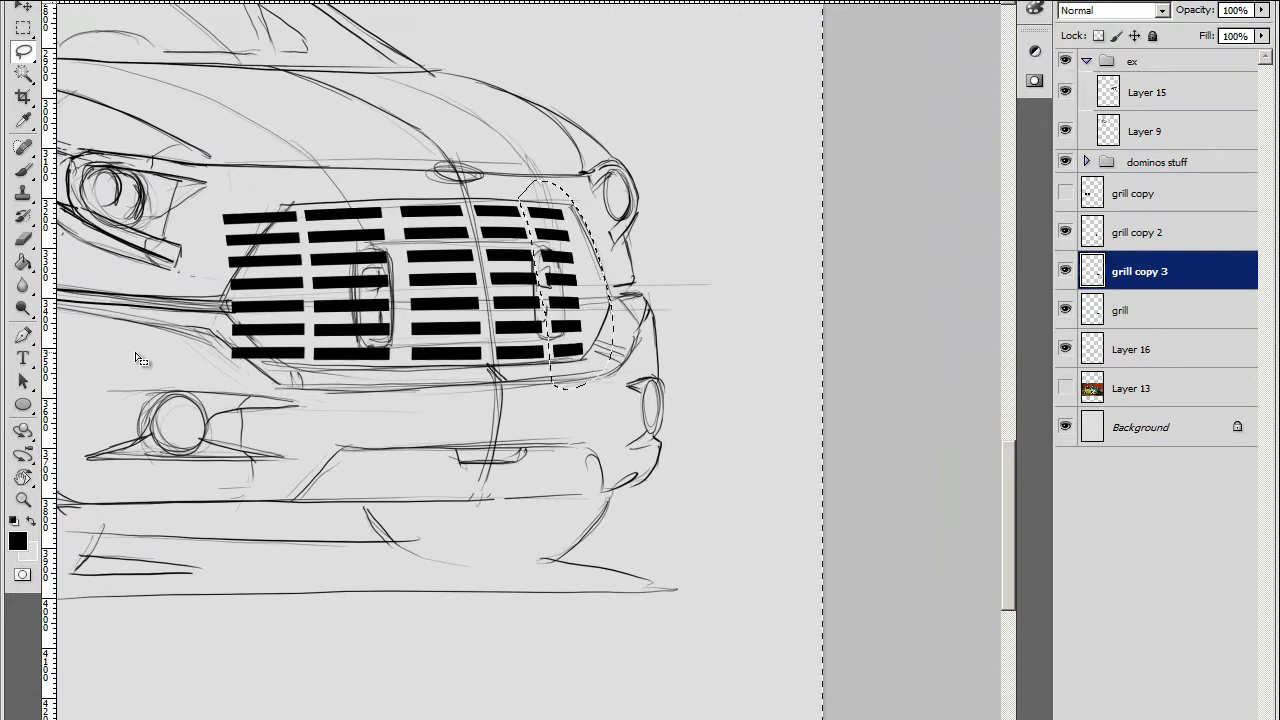
pyautogui.hotkey('ctrl', 't')
pyautogui.moveTo(588, 352)
pyautogui.mouseDown()
pyautogui.moveTo(605, 360)
pyautogui.moveTo(601, 350)
pyautogui.mouseUp()
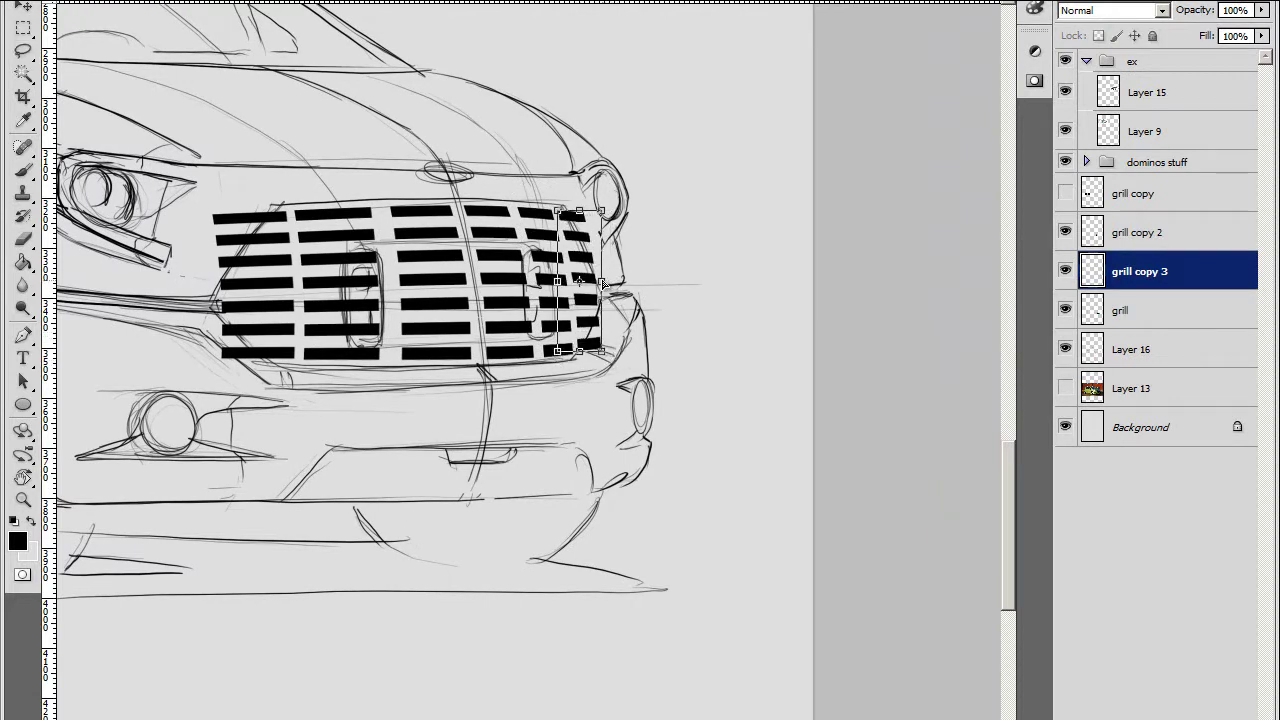
pyautogui.moveTo(583, 308); pyautogui.dragTo(580, 306)
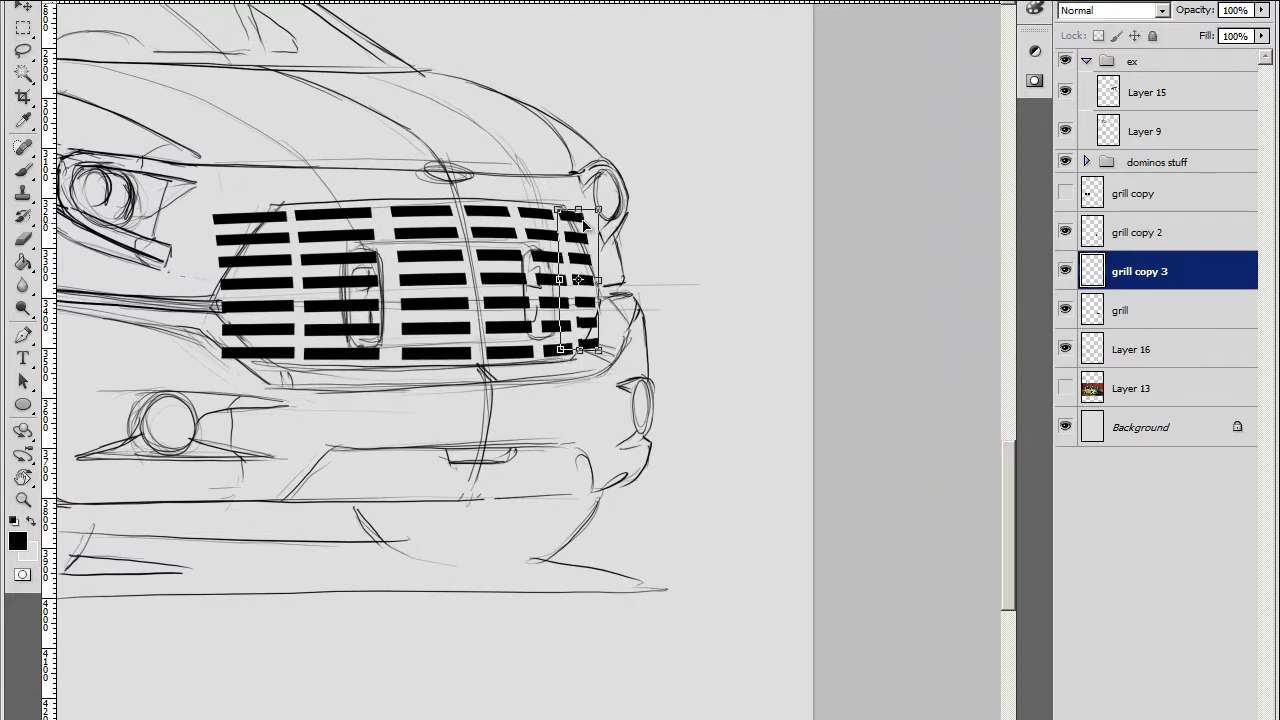
pyautogui.press('Return')
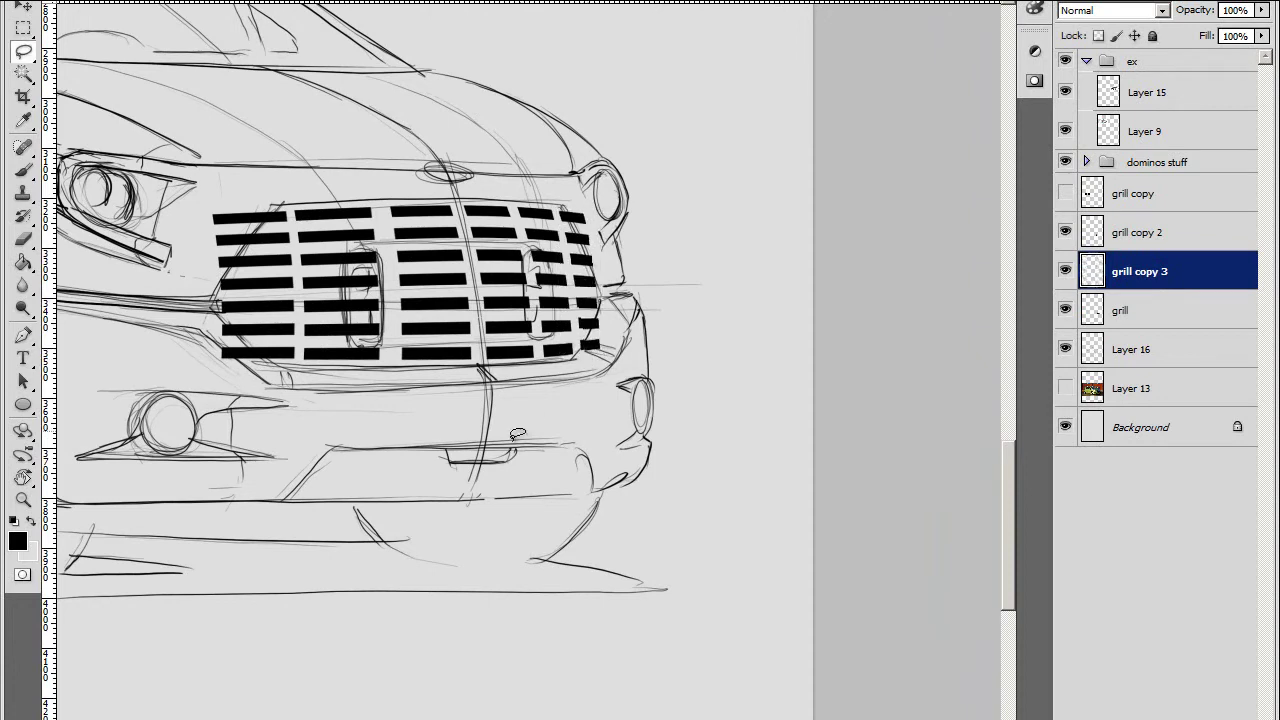
# Merge the grill pieces with grill copy 2 and erase the overhanging left bar ends
pyautogui.keyDown('ctrl'); pyautogui.click(1135, 232); pyautogui.keyUp('ctrl')
pyautogui.hotkey('ctrl', 'e')
pyautogui.press('e')
pyautogui.moveTo(300, 230)
pyautogui.mouseDown()
pyautogui.moveTo(260, 285)
pyautogui.moveTo(320, 190)
pyautogui.mouseUp()
pyautogui.moveTo(246, 295); pyautogui.dragTo(290, 345)
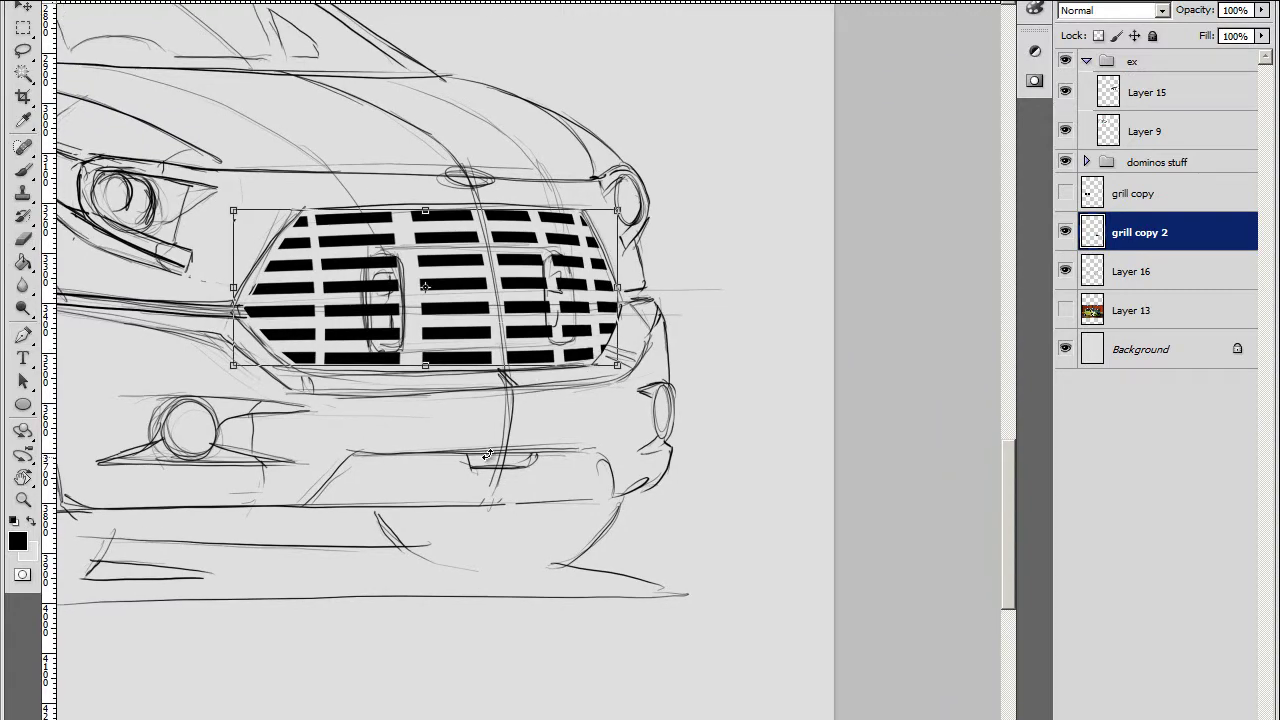
# Zoom out, mirror and rotate the view to check the grille
pyautogui.hotkey('ctrl', '-')
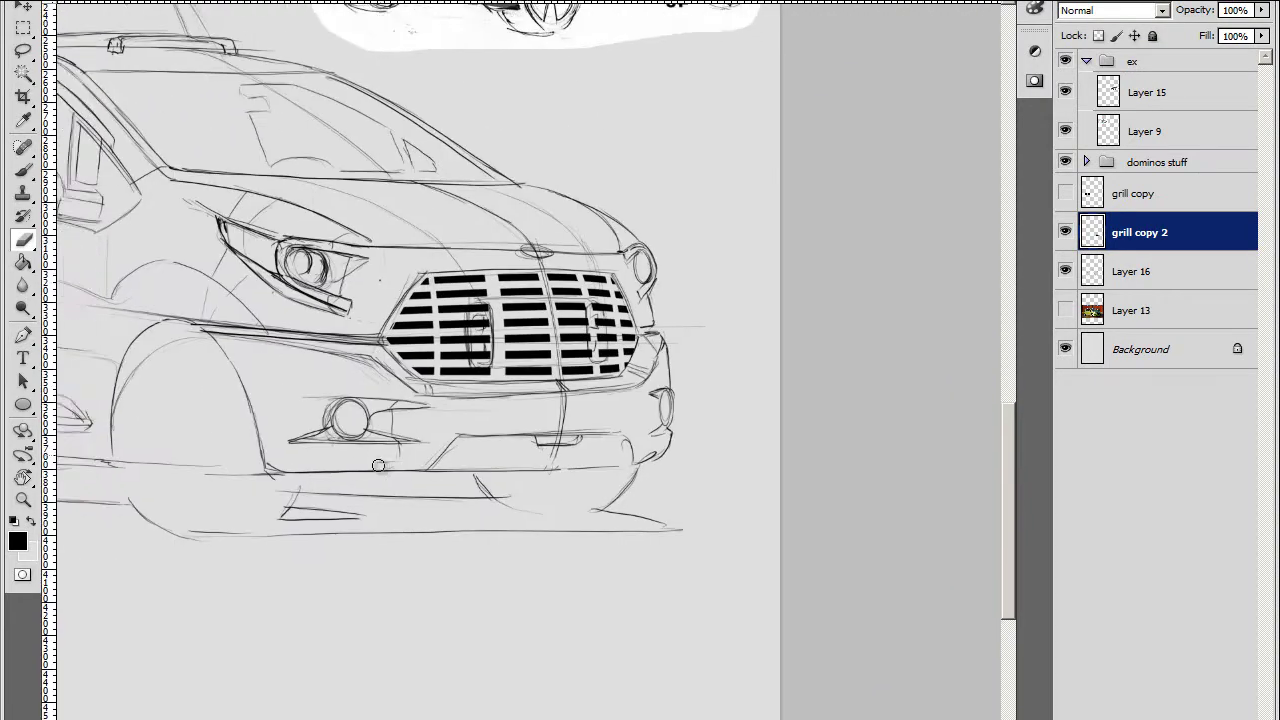
pyautogui.hotkey('ctrl', 'shift', 'h')
pyautogui.moveTo(380, 475); pyautogui.dragTo(576, 468)
pyautogui.moveTo(792, 458); pyautogui.dragTo(730, 560)
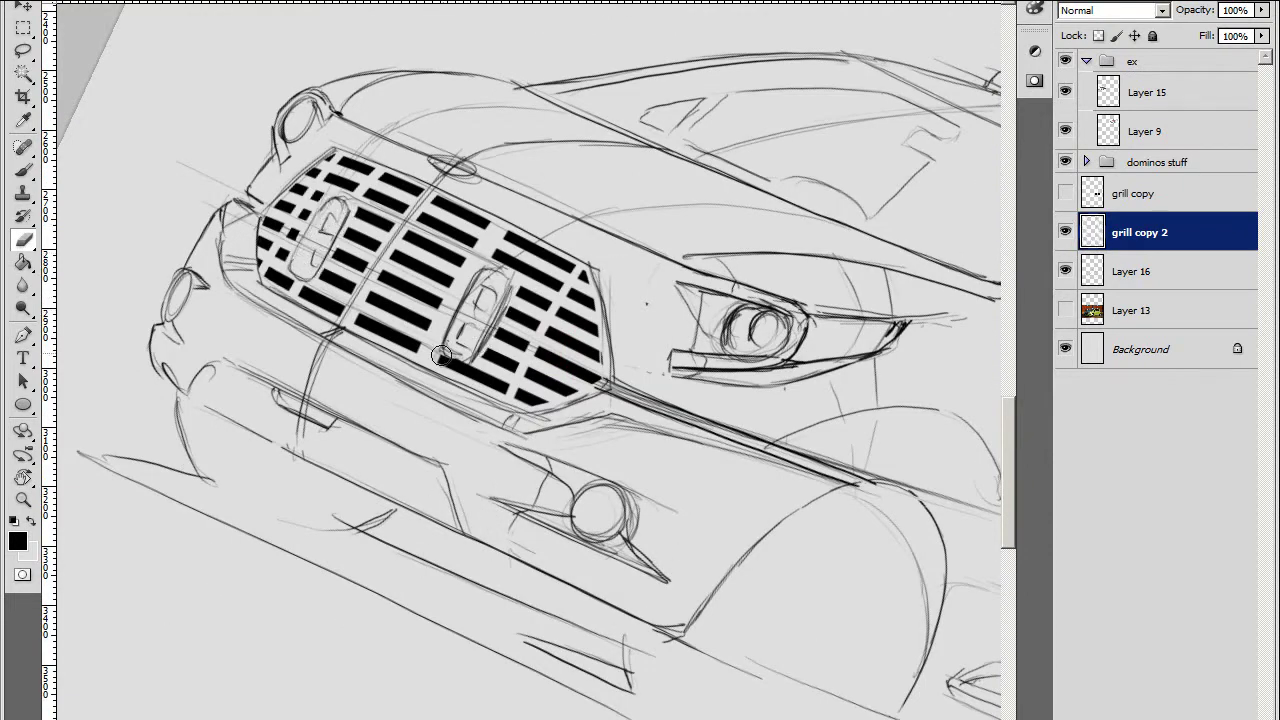
pyautogui.press('Escape')
# Commit the grille logo transform on Layer 16 and level the canvas view again
pyautogui.hotkey('alt', '[')
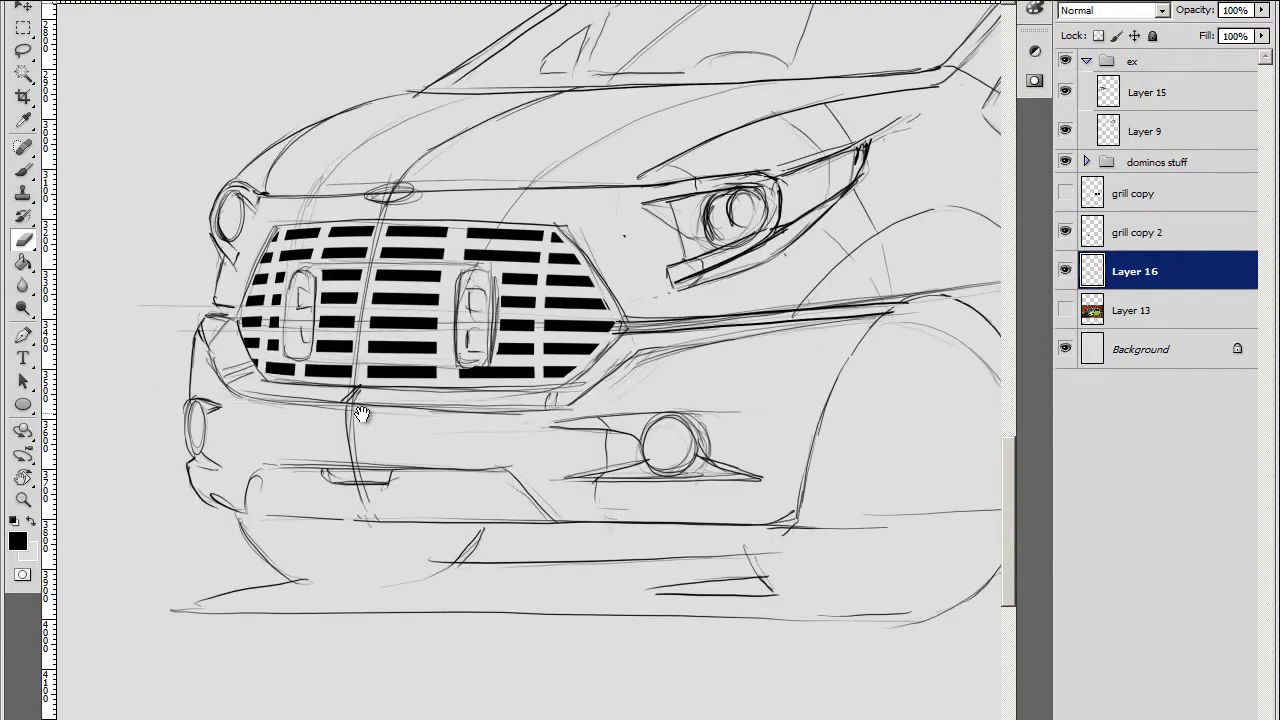
pyautogui.press('l')
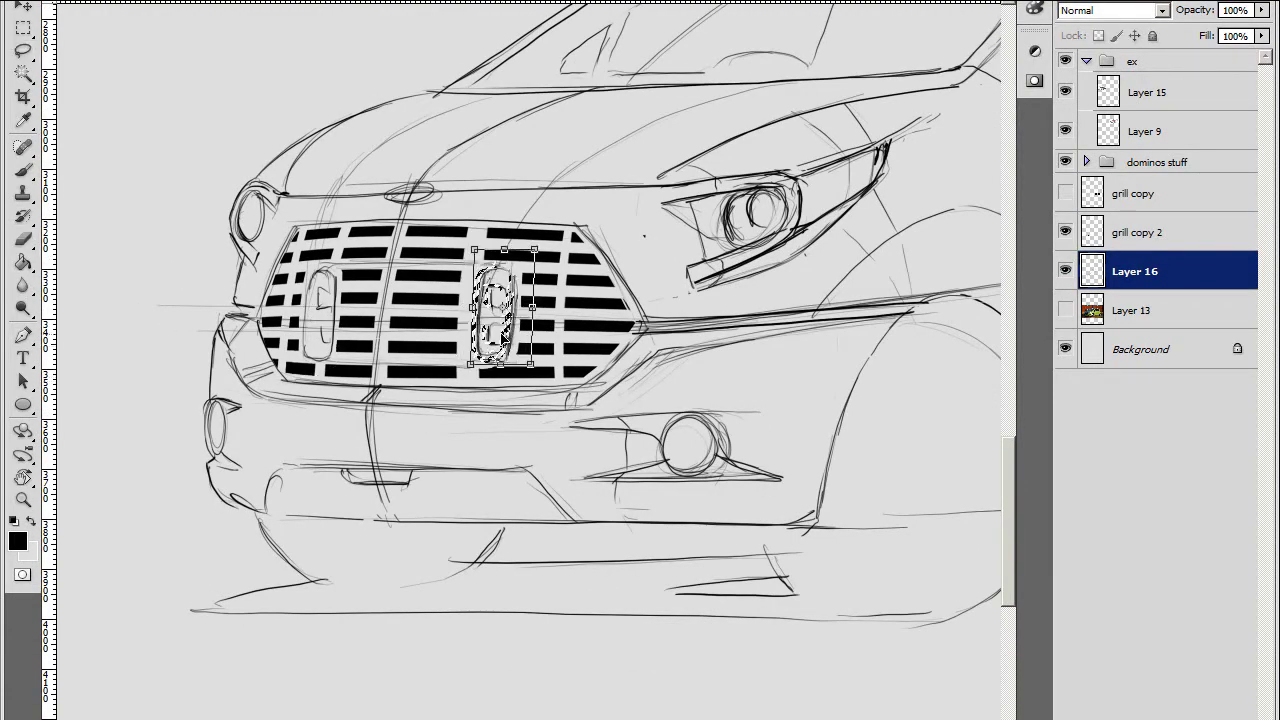
pyautogui.press('Return')
pyautogui.hotkey('ctrl', '-')
pyautogui.moveTo(600, 400)
pyautogui.mouseDown()
pyautogui.moveTo(586, 440)
pyautogui.moveTo(594, 515)
pyautogui.mouseUp()
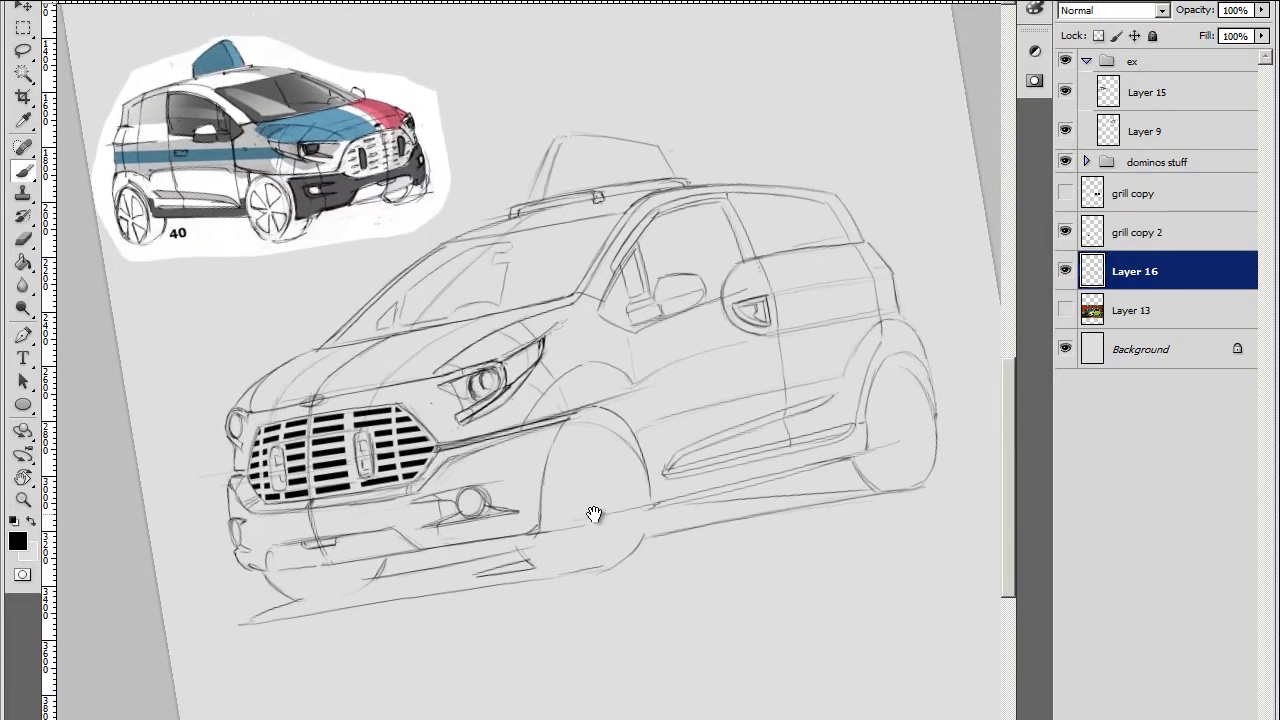
pyautogui.press('Escape')
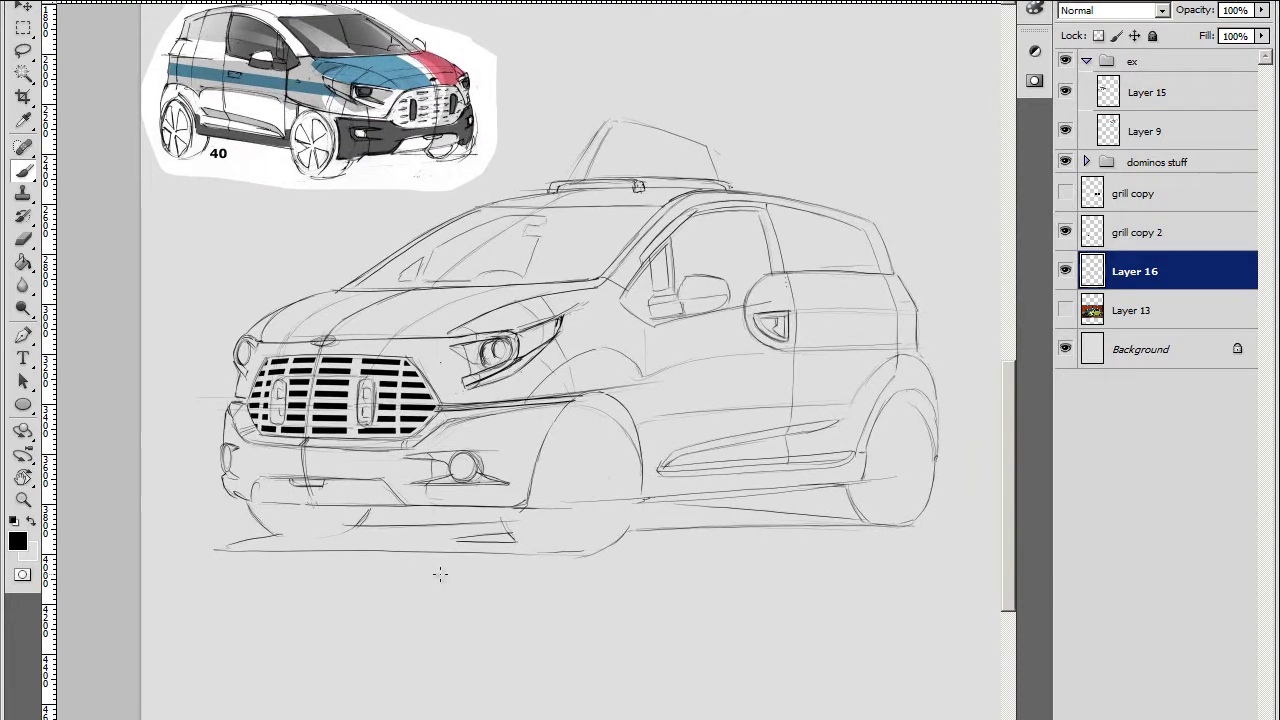
# Content-aware scale the lassoed centre section of grill copy 2, then show the car photo
pyautogui.hotkey('alt', ']')
pyautogui.hotkey('ctrl', '+')
pyautogui.press('l')
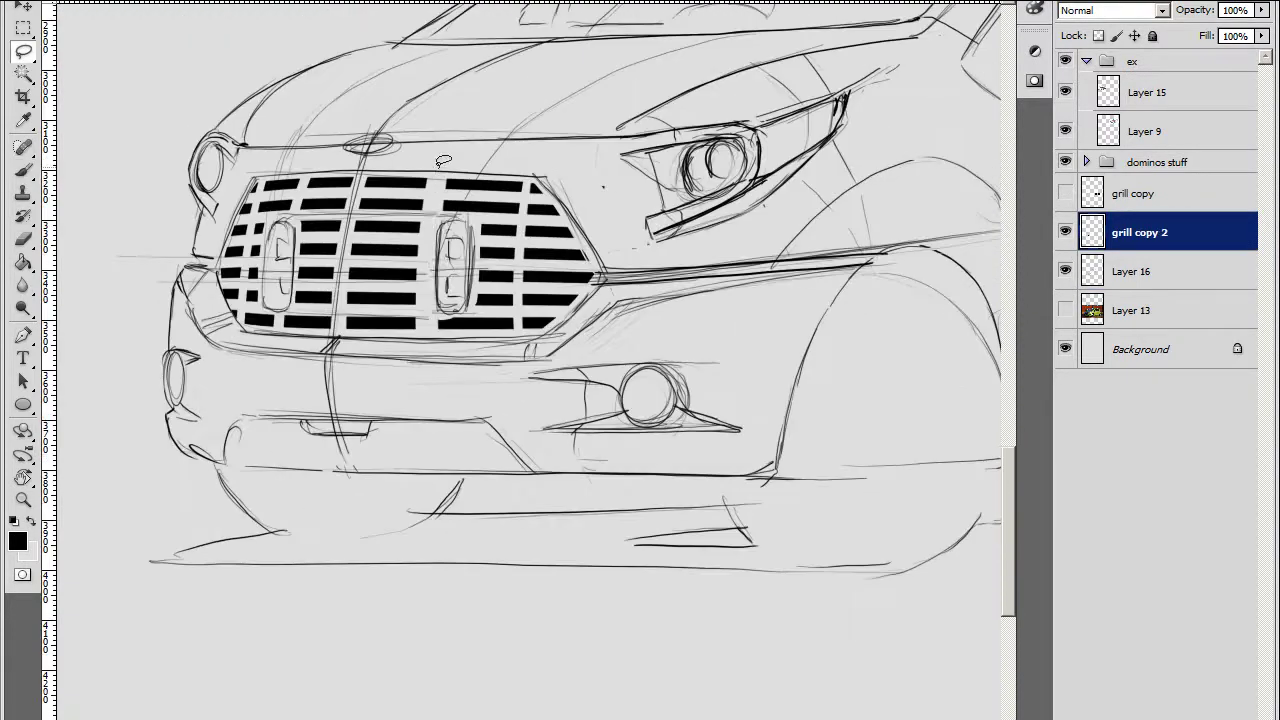
pyautogui.moveTo(352, 248); pyautogui.dragTo(368, 160)
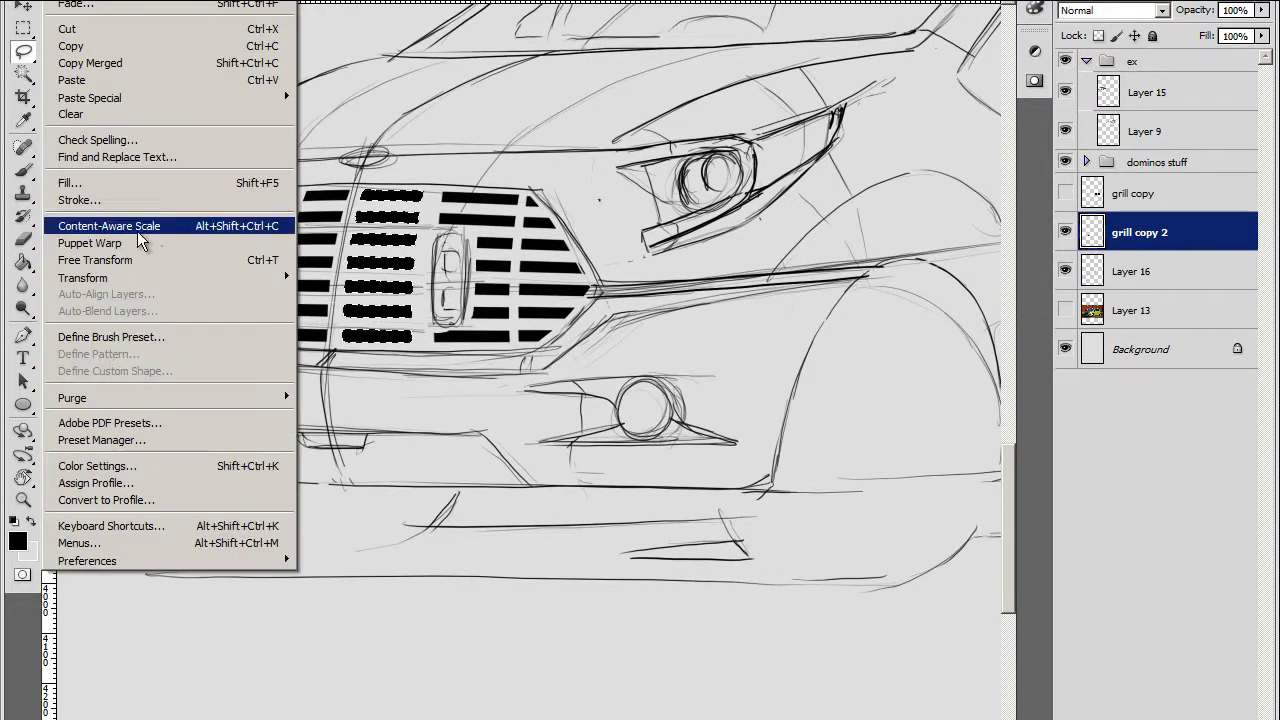
pyautogui.click(110, 218)
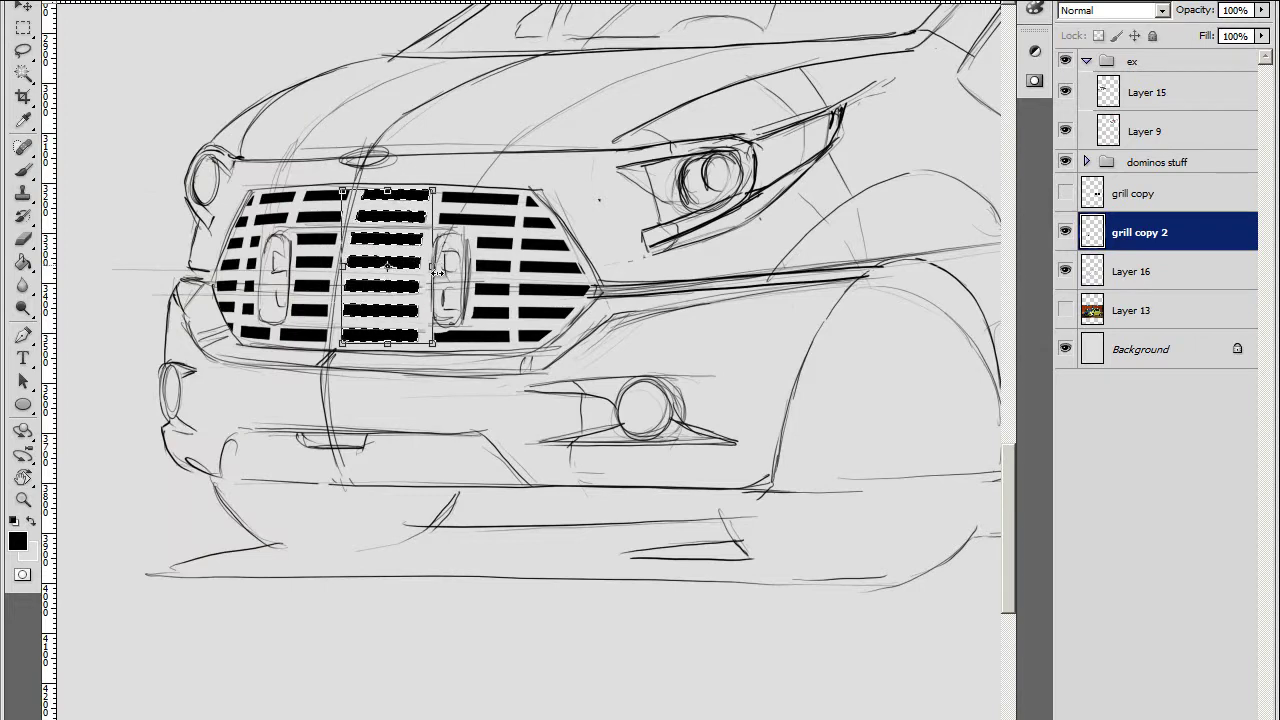
pyautogui.press('Return')
pyautogui.hotkey('ctrl', '-')
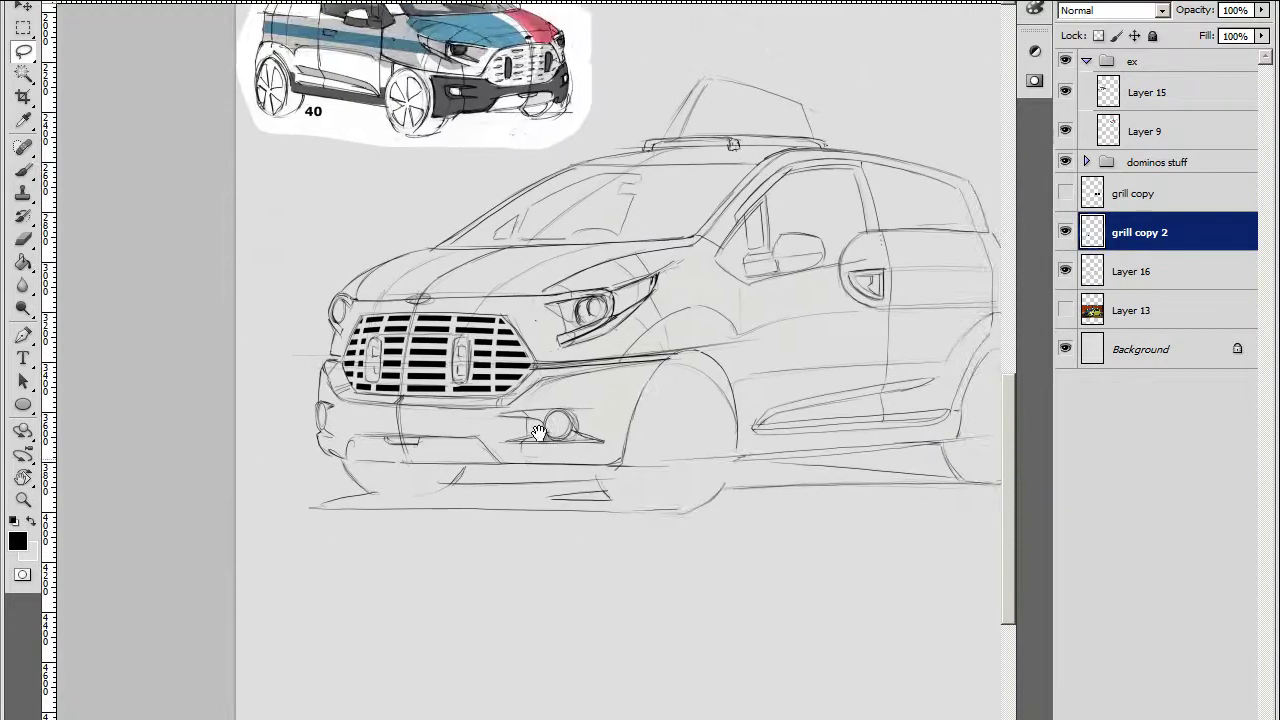
pyautogui.click(1065, 310)
# Duplicate the car photo layer, hide the original and set the copy to 72% opacity
pyautogui.click(1132, 310)
pyautogui.hotkey('ctrl', 'j')
pyautogui.click(1065, 349)
pyautogui.scroll(-1, 833, 375)
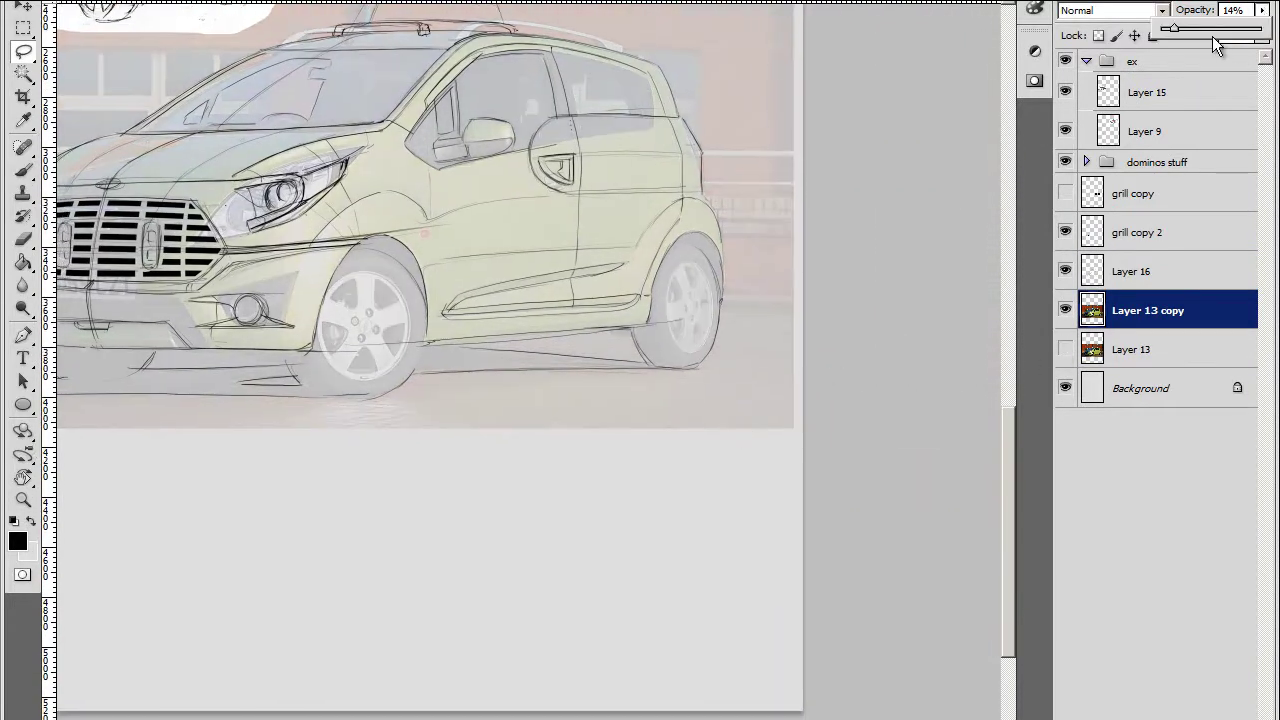
pyautogui.moveTo(1215, 45); pyautogui.dragTo(1230, 30)
# Draw an ellipse around the front wheel rim and stretch it to fit
pyautogui.hotkey('ctrl', '+')
pyautogui.press('u')
pyautogui.scroll(1, 319, 486)
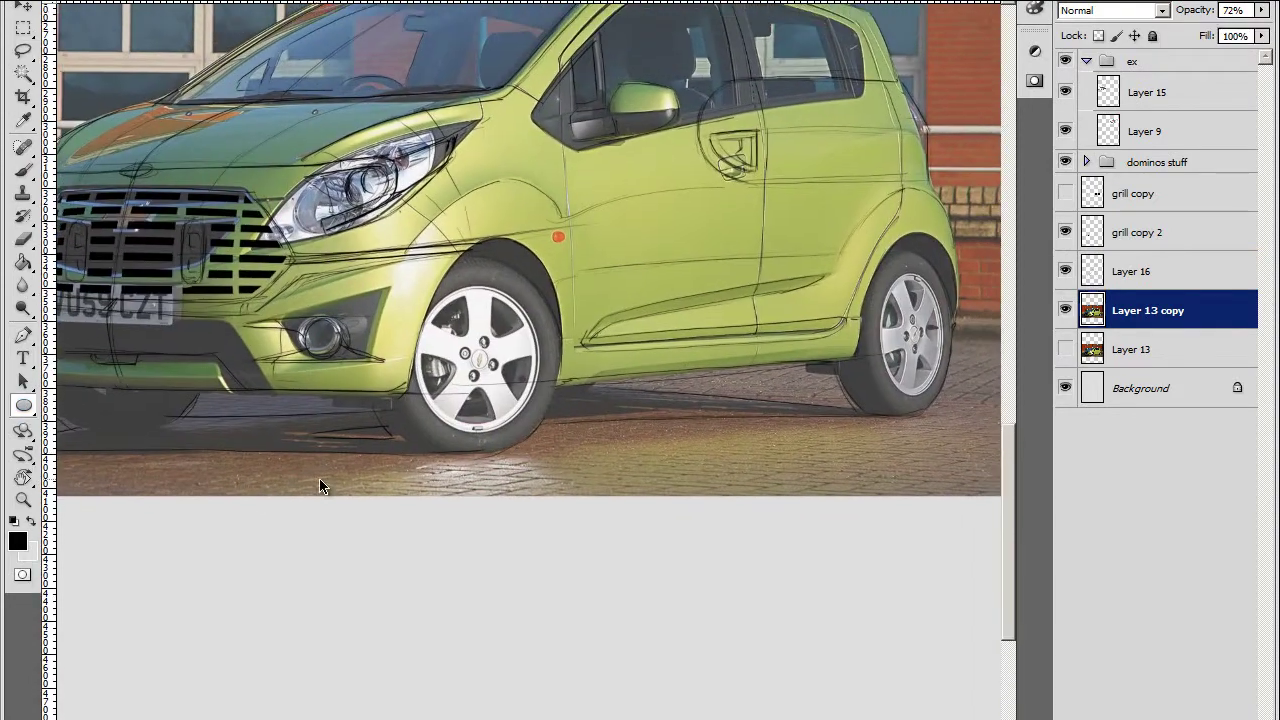
pyautogui.hotkey('ctrl', '+')
pyautogui.moveTo(322, 197); pyautogui.dragTo(523, 466)
pyautogui.hotkey('ctrl', 't')
pyautogui.hotkey('ctrl', '+')
pyautogui.hotkey('ctrl', '+')
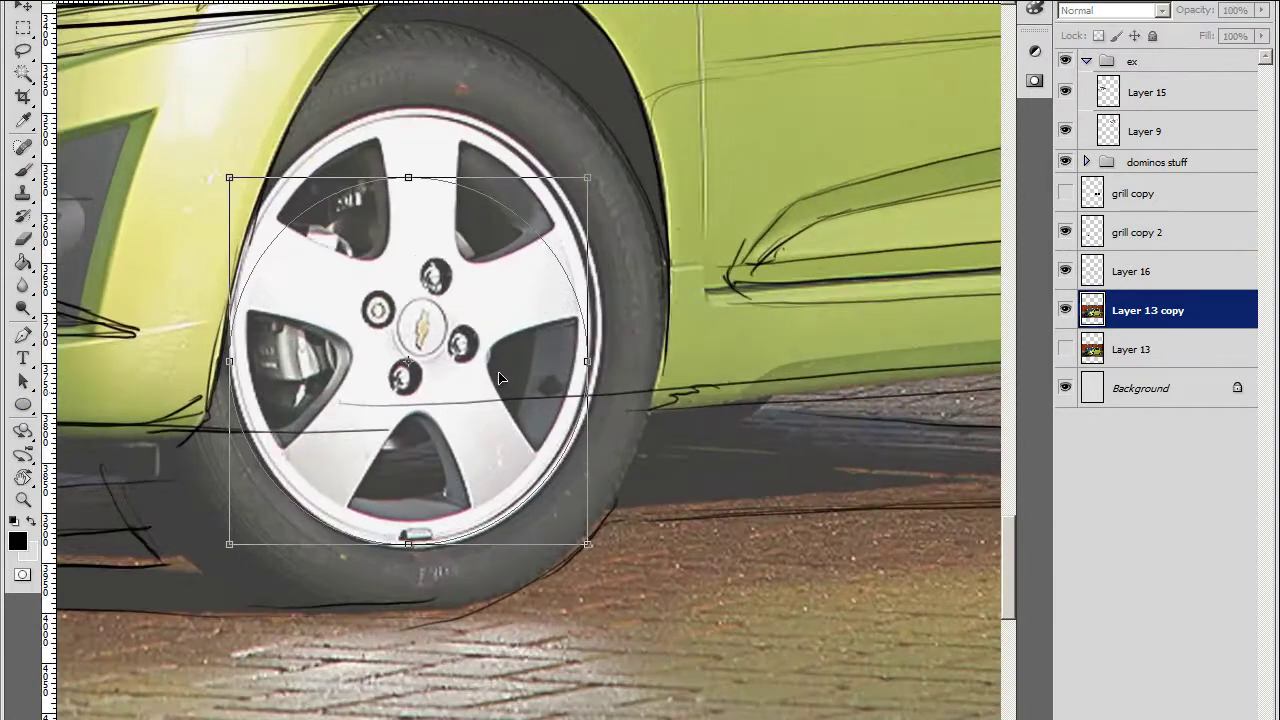
pyautogui.moveTo(408, 178); pyautogui.dragTo(418, 106)
pyautogui.moveTo(587, 325); pyautogui.dragTo(604, 325)
pyautogui.scroll(-1, 428, 455)
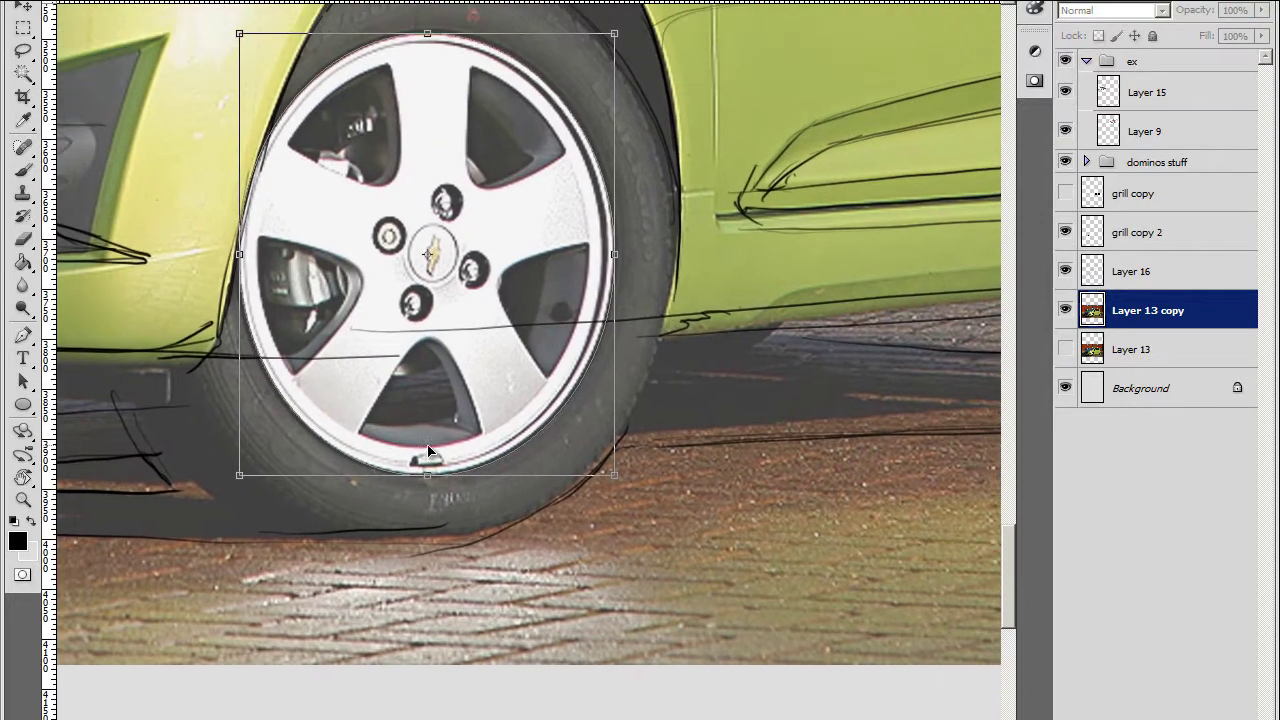
pyautogui.press('Return')
# Delete the photo outside the front rim ellipse, leaving only the front wheel
pyautogui.moveTo(428, 448); pyautogui.dragTo(424, 456)
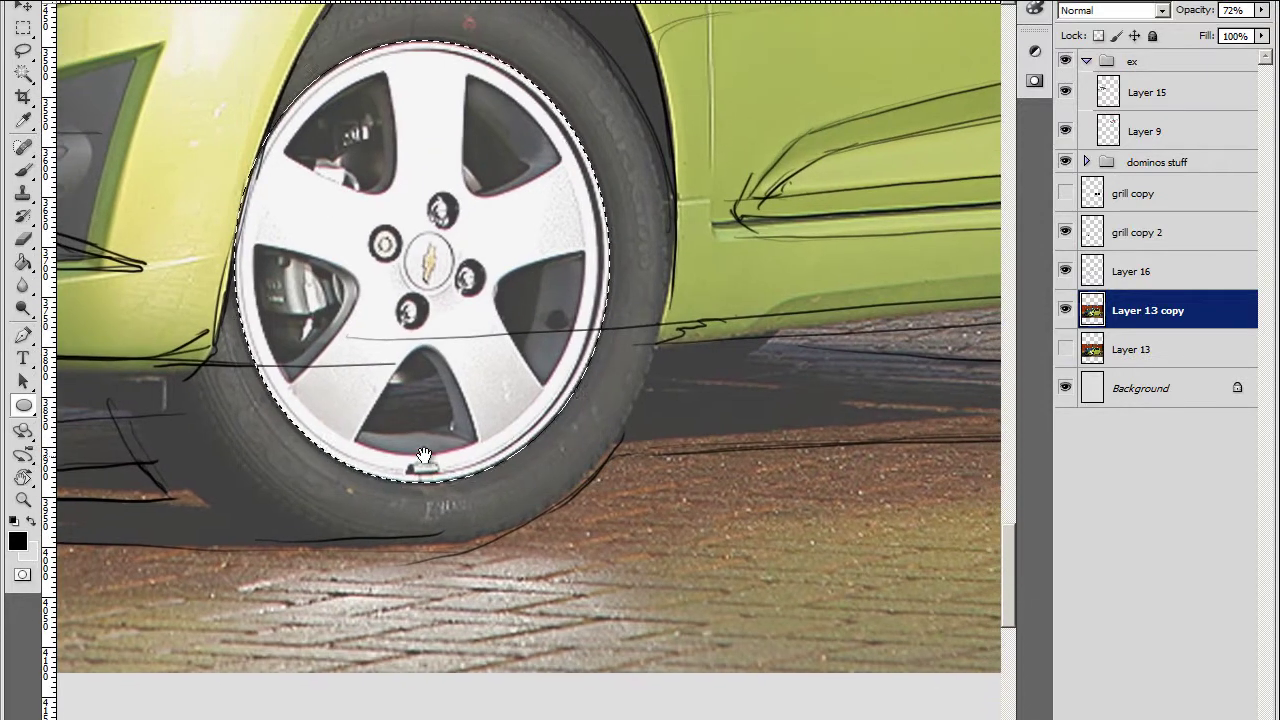
pyautogui.hotkey('ctrl', 'shift', 'i')
pyautogui.press('Delete')
pyautogui.hotkey('ctrl', 'd')
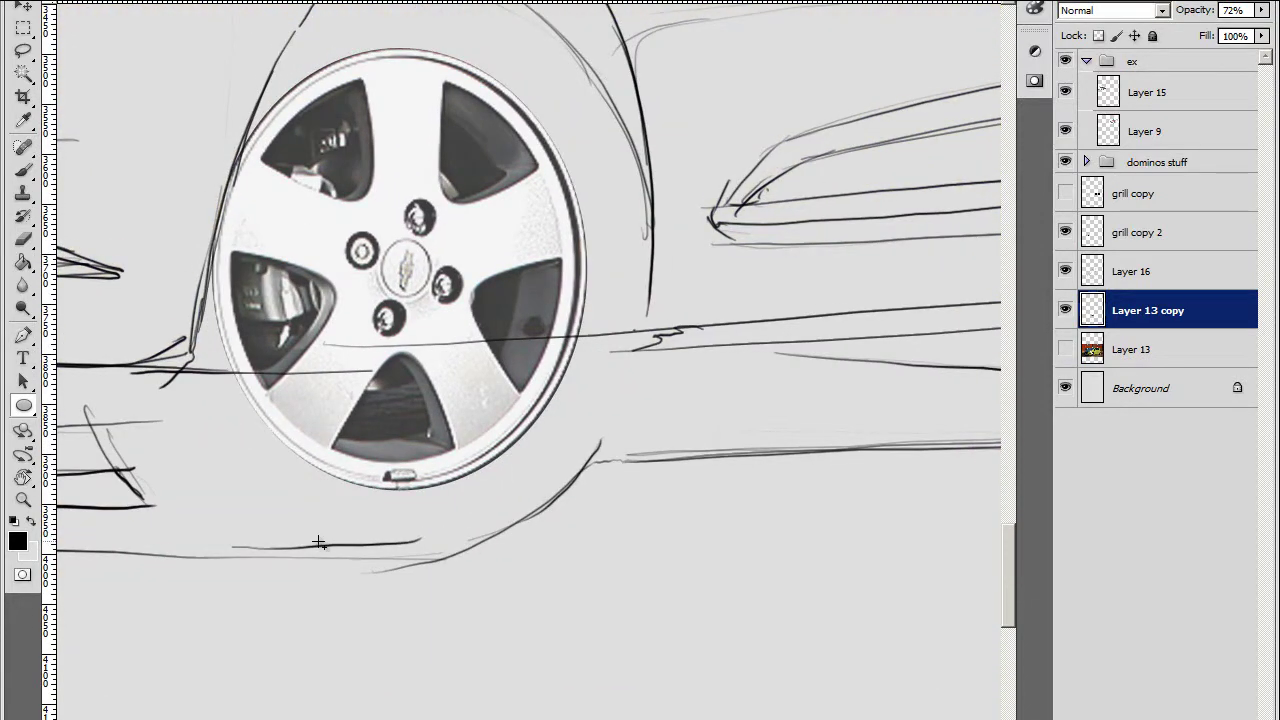
pyautogui.hotkey('ctrl', '-')
pyautogui.hotkey('ctrl', '-')
# Make another car photo copy at full opacity with the original hidden, framing the rear wheel
pyautogui.click(1065, 349)
pyautogui.hotkey('ctrl', 'alt', 'j')
pyautogui.press('Return')
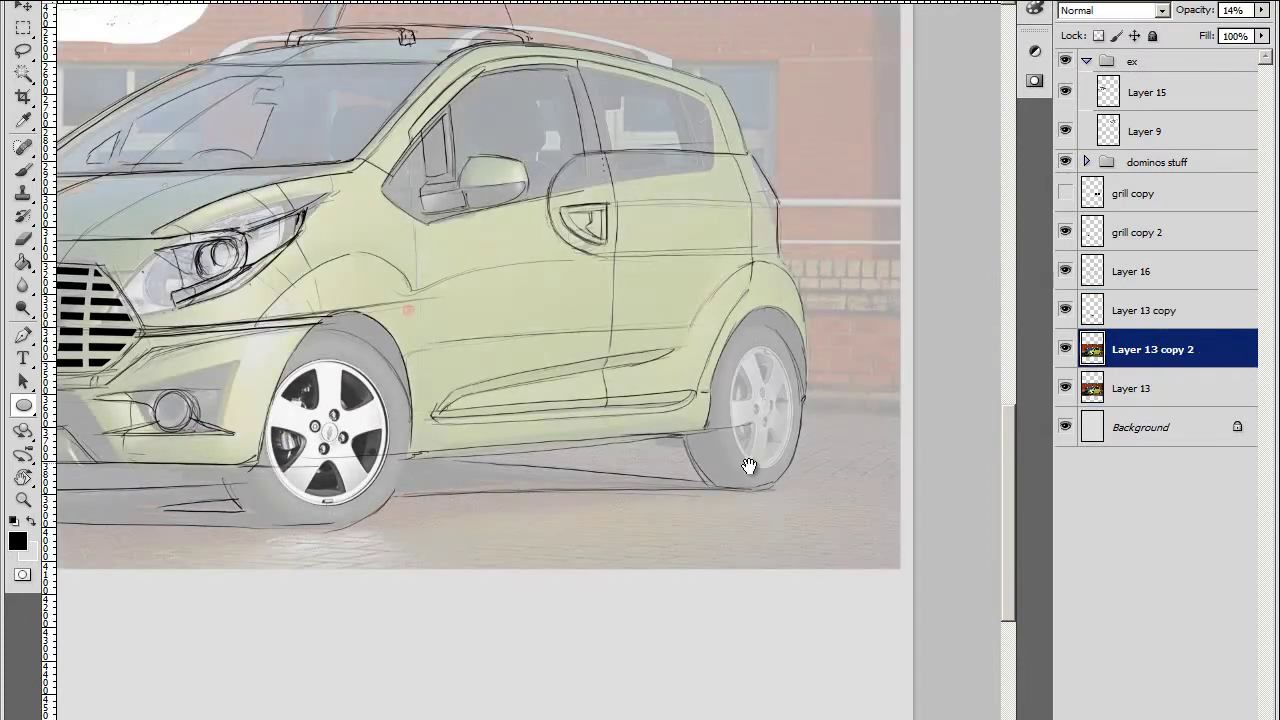
pyautogui.moveTo(749, 466); pyautogui.dragTo(573, 442)
pyautogui.click(1065, 388)
pyautogui.hotkey('ctrl', '+')
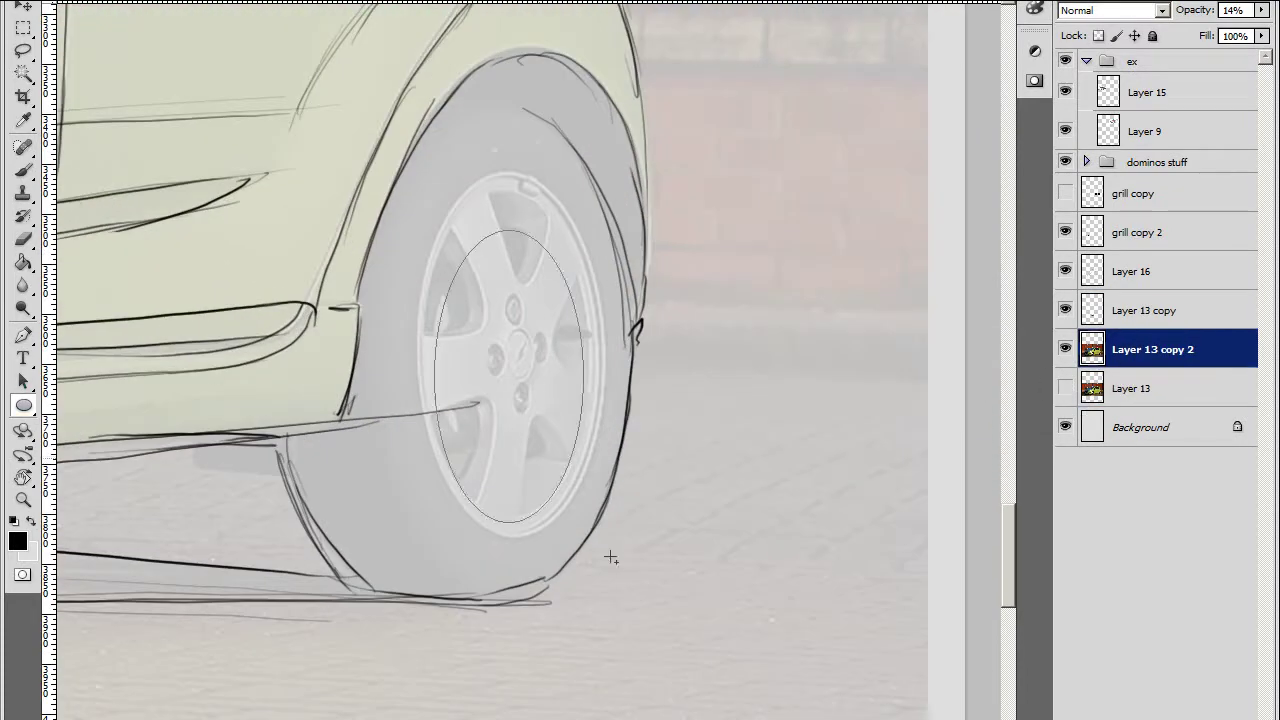
pyautogui.press('0')
# Transform and rotate the ellipse to fit the rear wheel rim
pyautogui.hotkey('ctrl', 't')
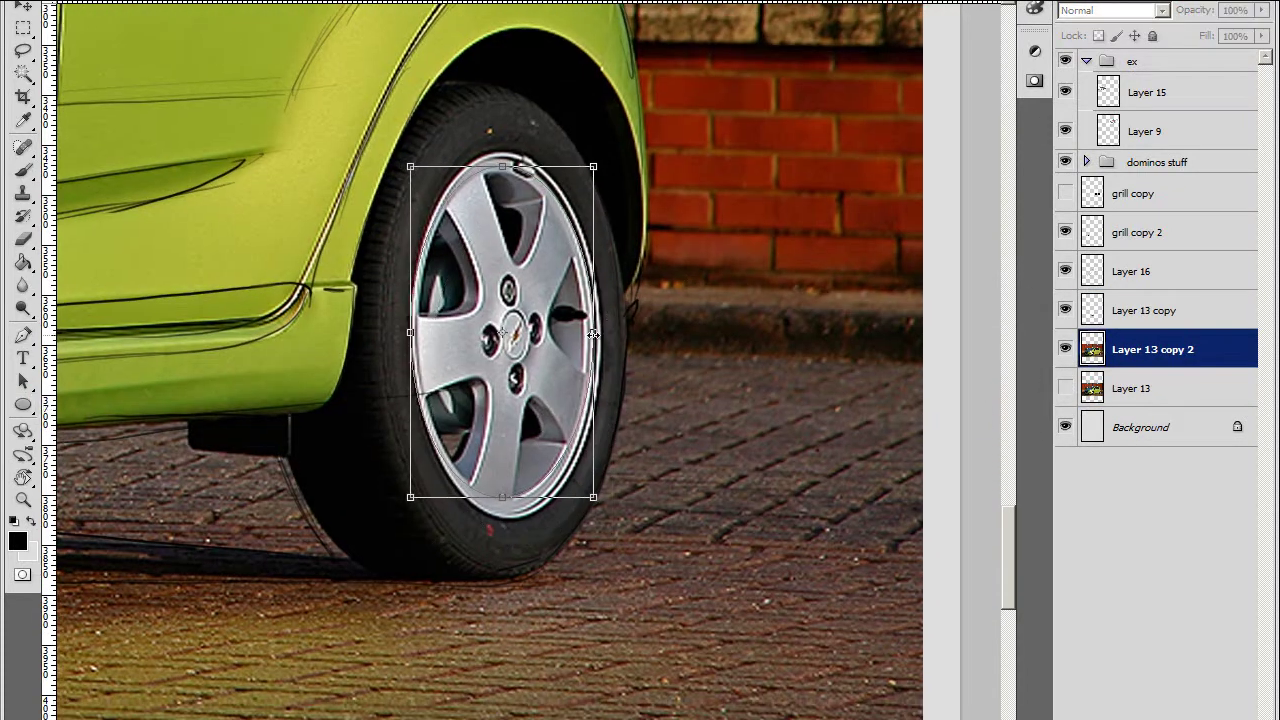
pyautogui.scroll(2, 536, 544)
pyautogui.moveTo(704, 340); pyautogui.dragTo(704, 330)
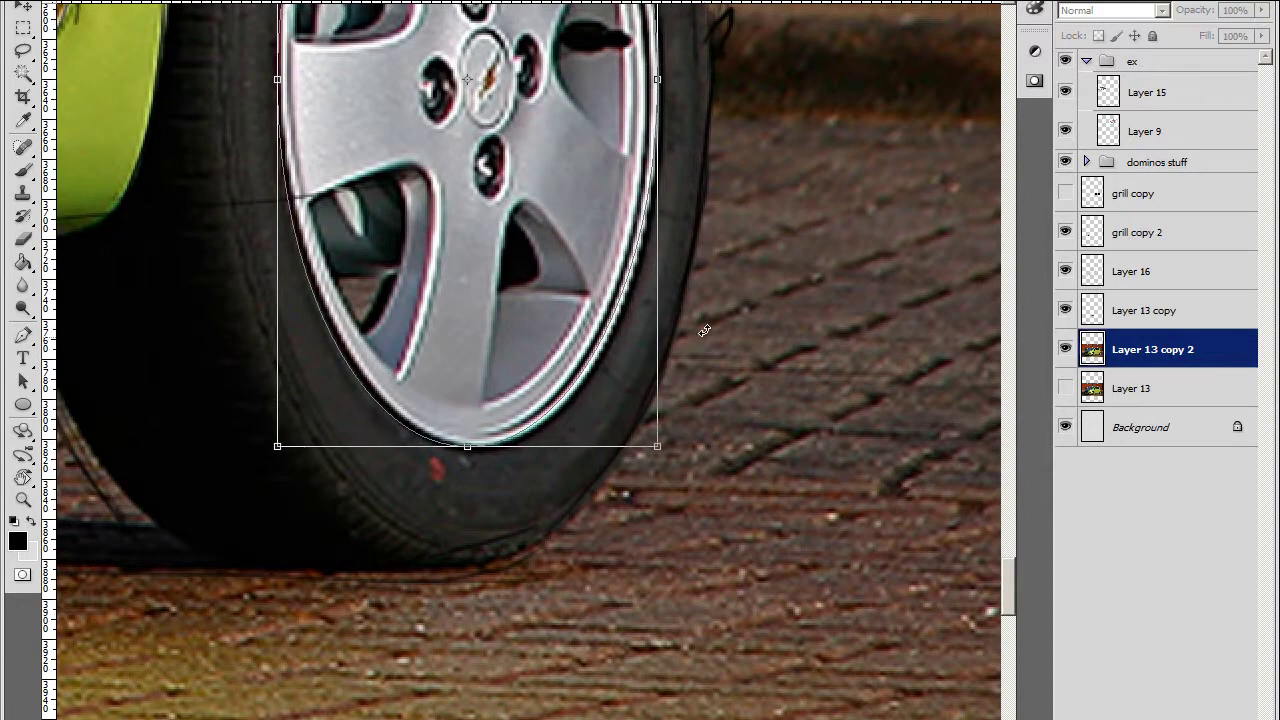
pyautogui.scroll(-2, 476, 452)
pyautogui.scroll(1, 560, 400)
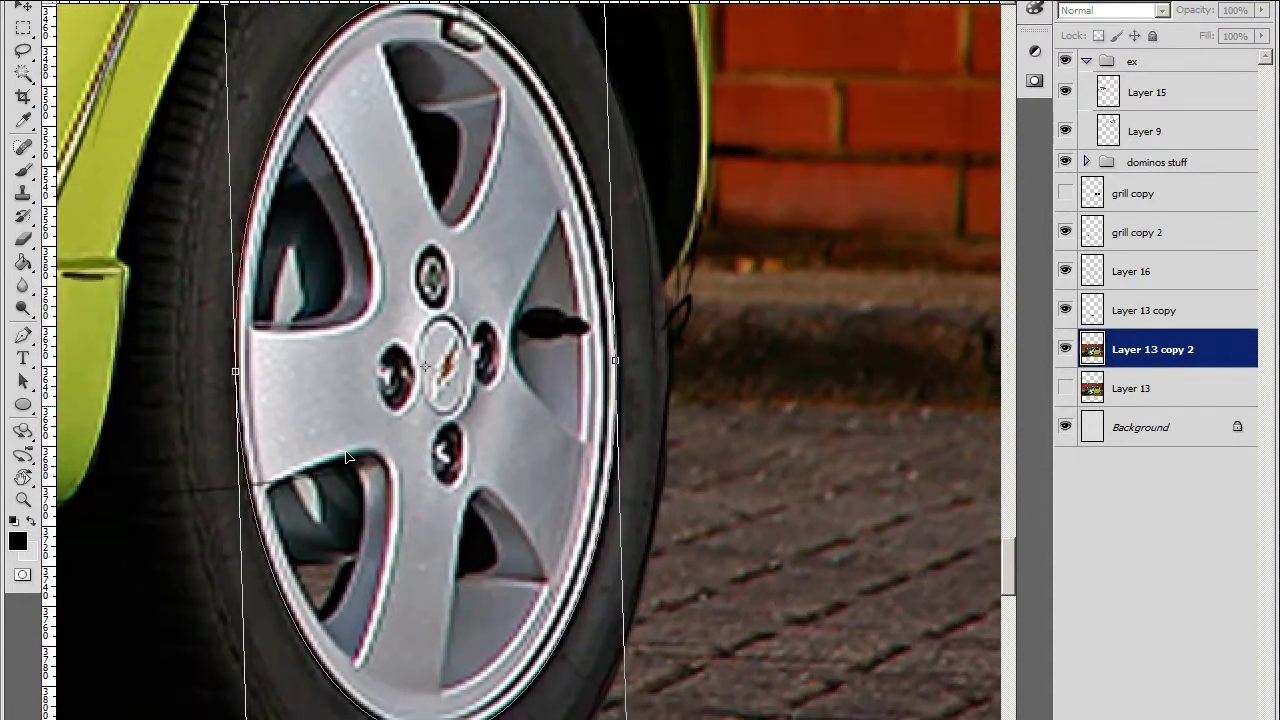
pyautogui.scroll(2, 619, 355)
pyautogui.press('Return')
pyautogui.scroll(-1, 619, 355)
pyautogui.scroll(-2, 443, 540)
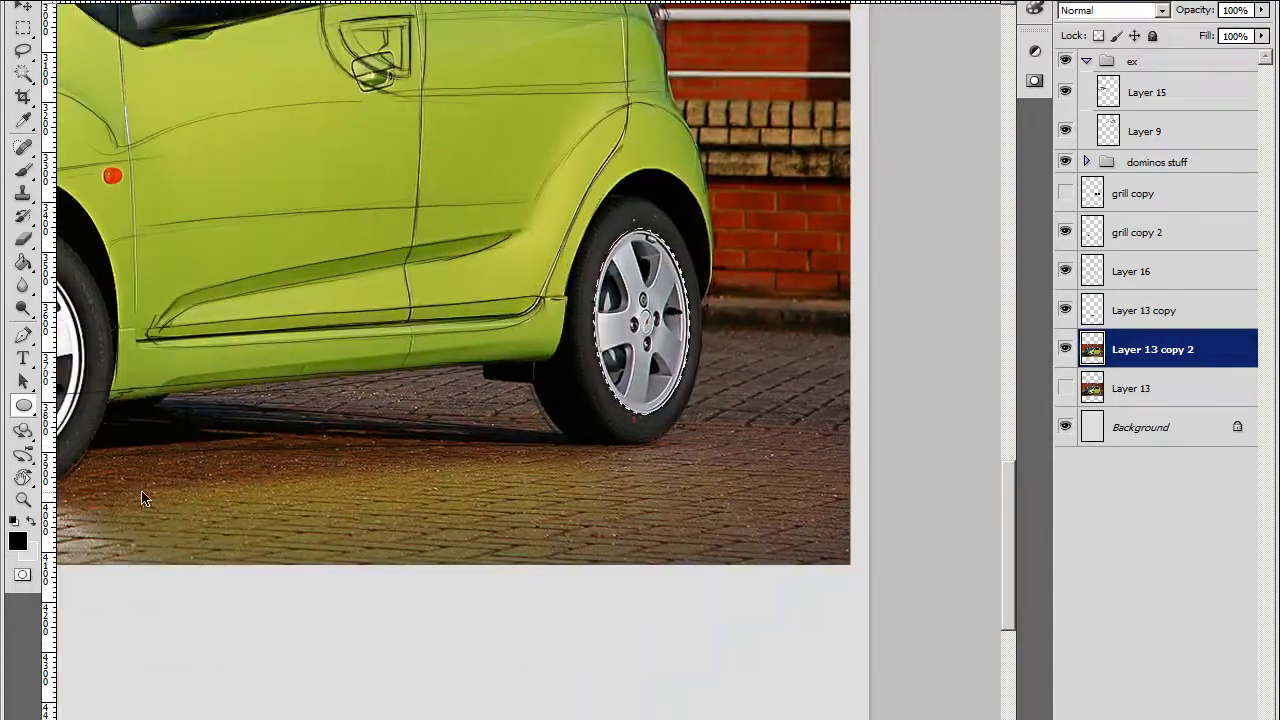
# Delete the photo outside the rear rim ellipse, leaving only the rear wheel
pyautogui.hotkey('ctrl', 'shift', 'i')
pyautogui.press('Delete')
pyautogui.hotkey('ctrl', 'd')
pyautogui.scroll(-1, 443, 540)
pyautogui.moveTo(257, 468); pyautogui.dragTo(507, 423)
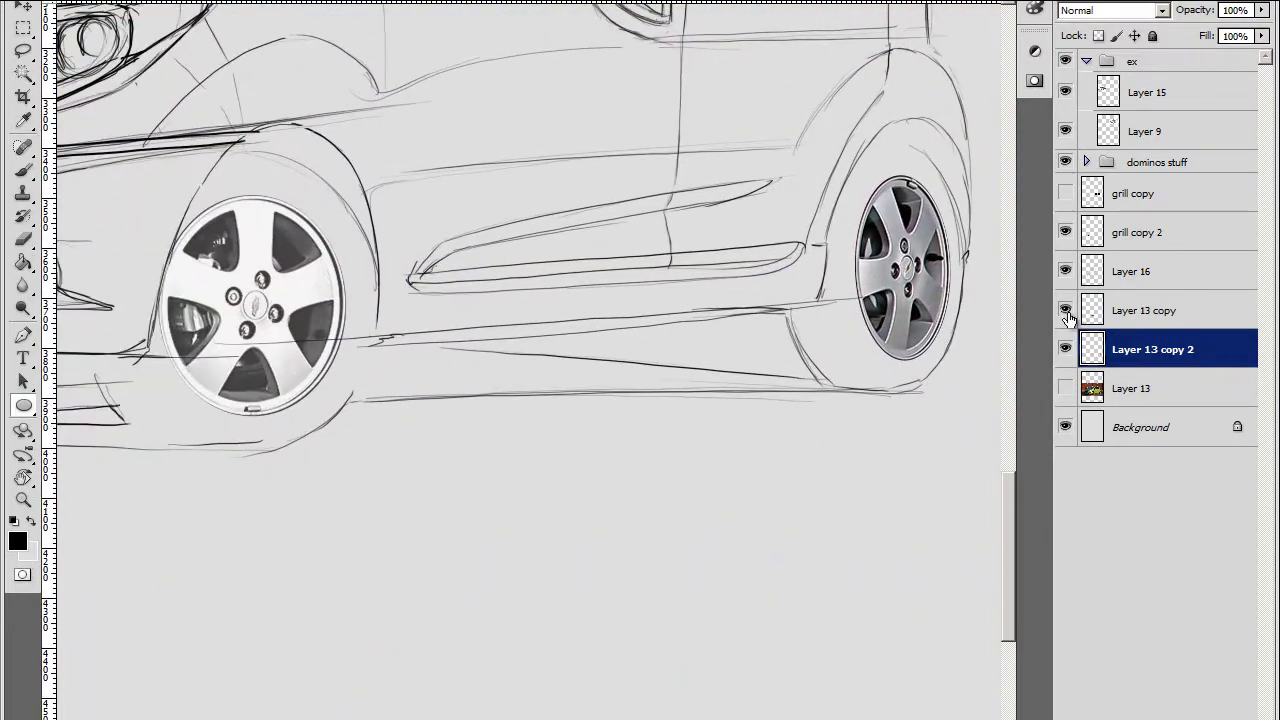
pyautogui.hotkey('alt', ']')
# Group the two wheel layers into group r
pyautogui.scroll(-2, 463, 569)
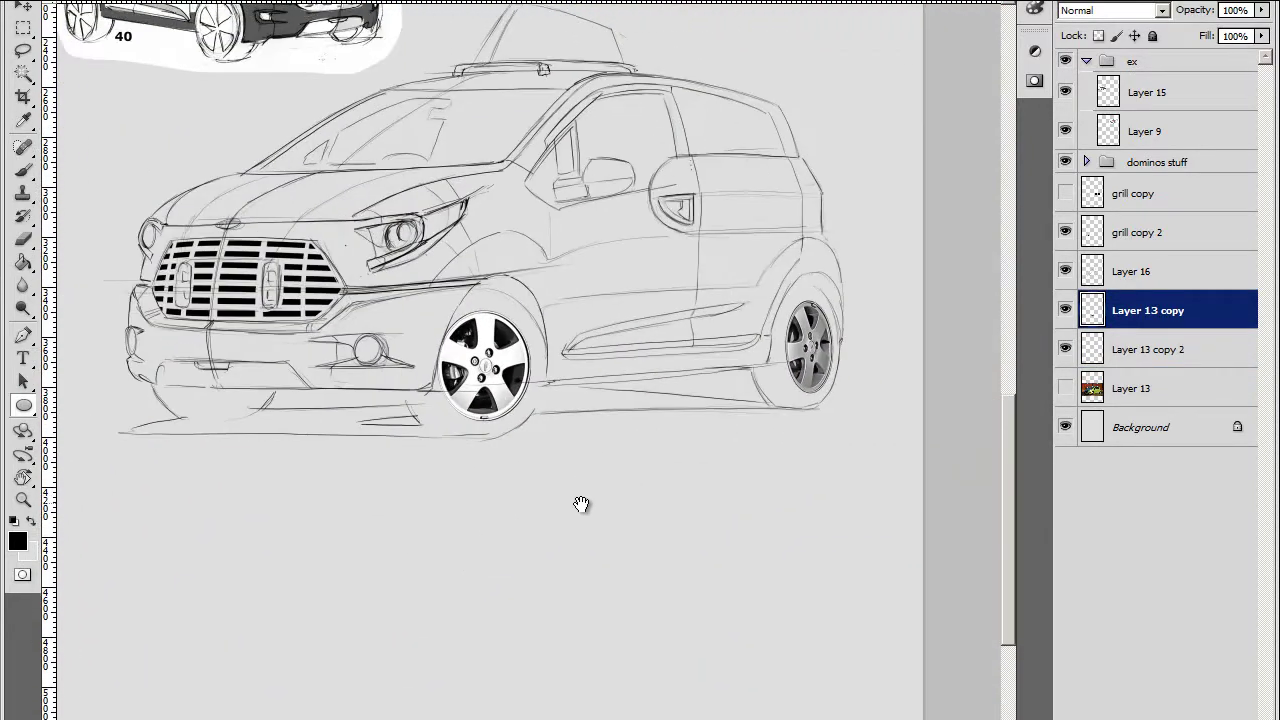
pyautogui.keyDown('shift'); pyautogui.click(1120, 347); pyautogui.keyUp('shift')
pyautogui.hotkey('ctrl', 'g')
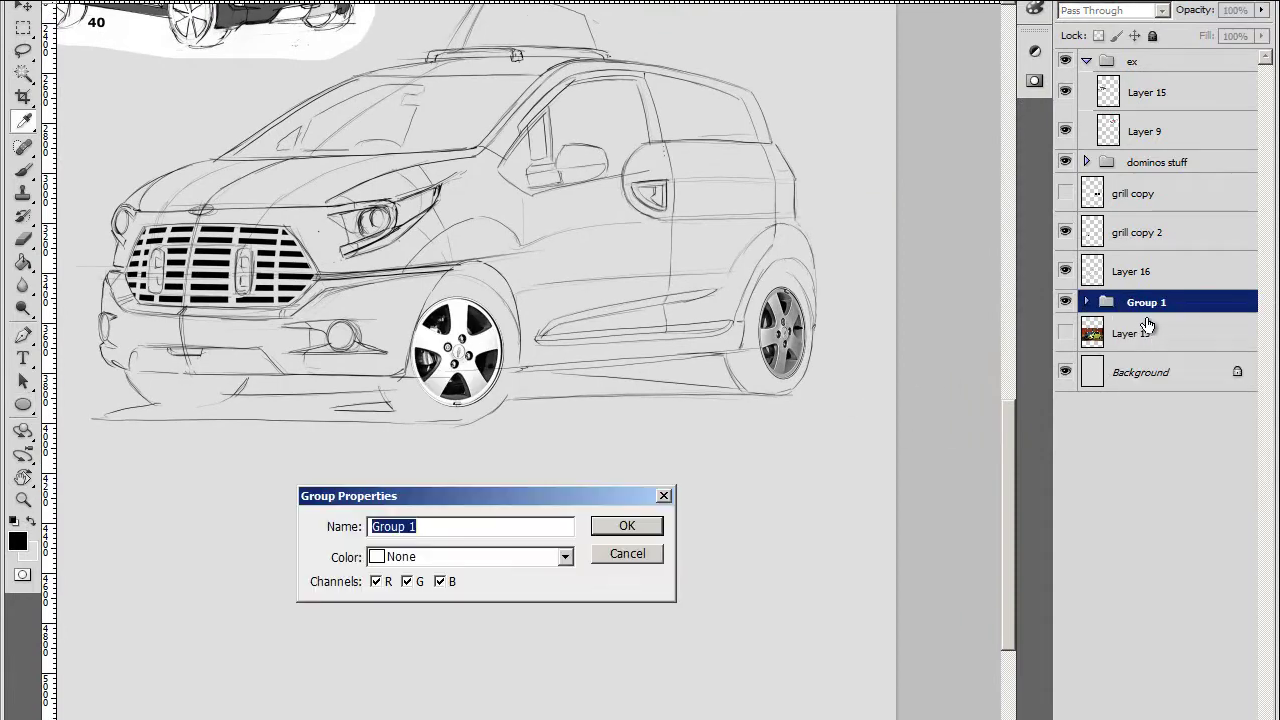
pyautogui.write('r')
pyautogui.press('Return')
# Add new empty Layer 17 and move it above the grille layers
pyautogui.hotkey('alt', '[')
pyautogui.scroll(2, 903, 486)
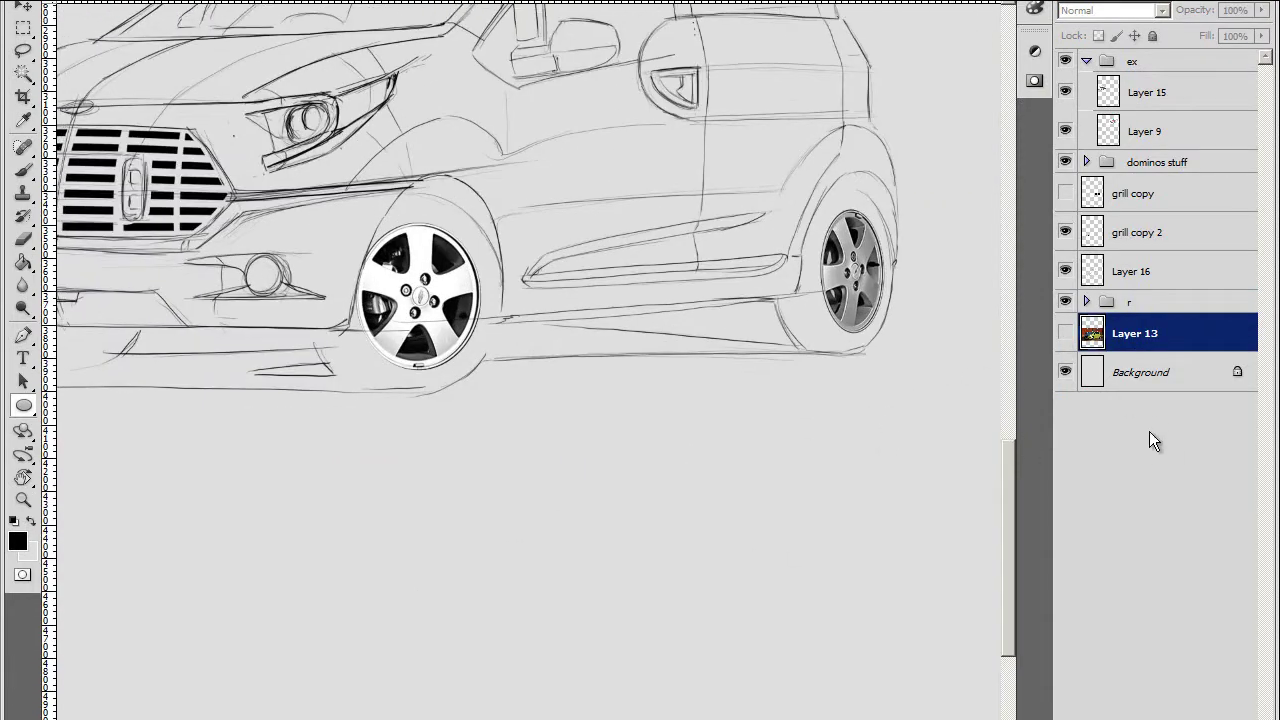
pyautogui.hotkey('ctrl', 'shift', 'alt', 'n')
pyautogui.moveTo(1143, 347); pyautogui.dragTo(1140, 212)
# Group the grille layers and name the group d, then make Layer 17 active
pyautogui.click(1137, 271)
pyautogui.hotkey('ctrl', 'g')
pyautogui.rightClick(1160, 268)
pyautogui.click(1178, 271)
pyautogui.write('d')
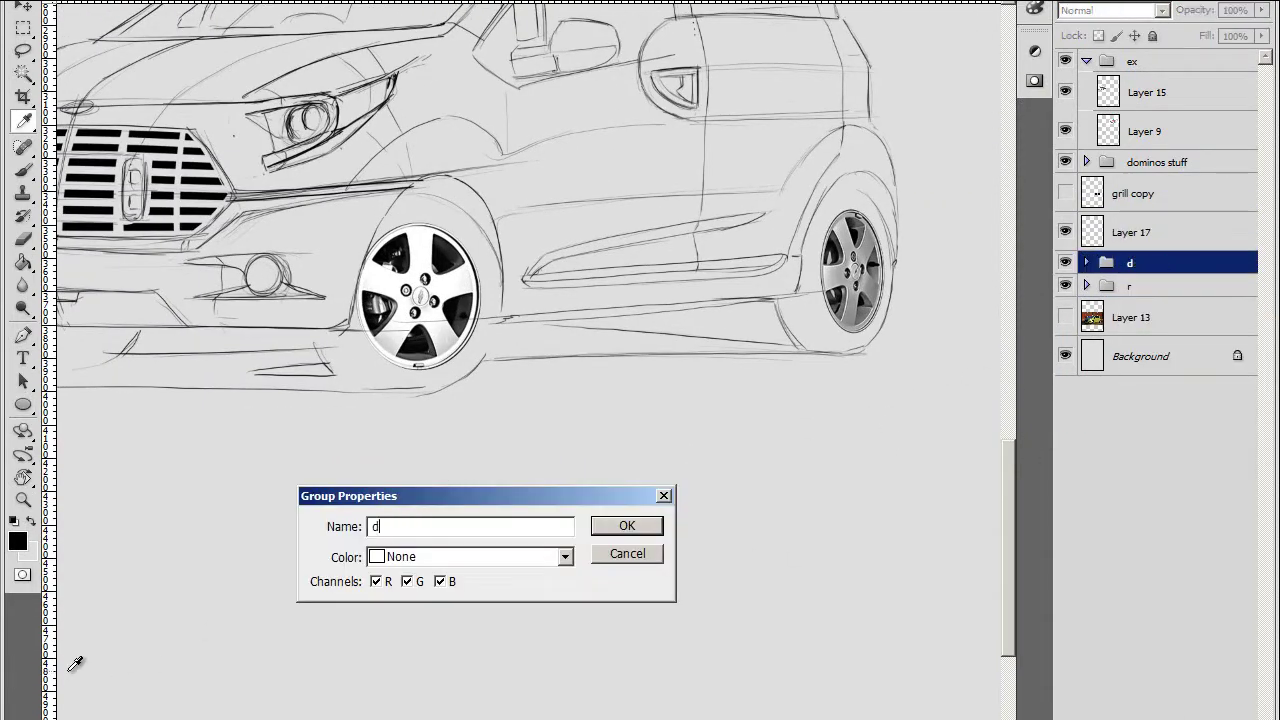
pyautogui.press('Return')
pyautogui.hotkey('alt', ']')
pyautogui.press('u')
pyautogui.scroll(2, 551, 454)
# Trace a Pen path along the lower body line and around the rear wheel arch
pyautogui.scroll(2, 551, 454)
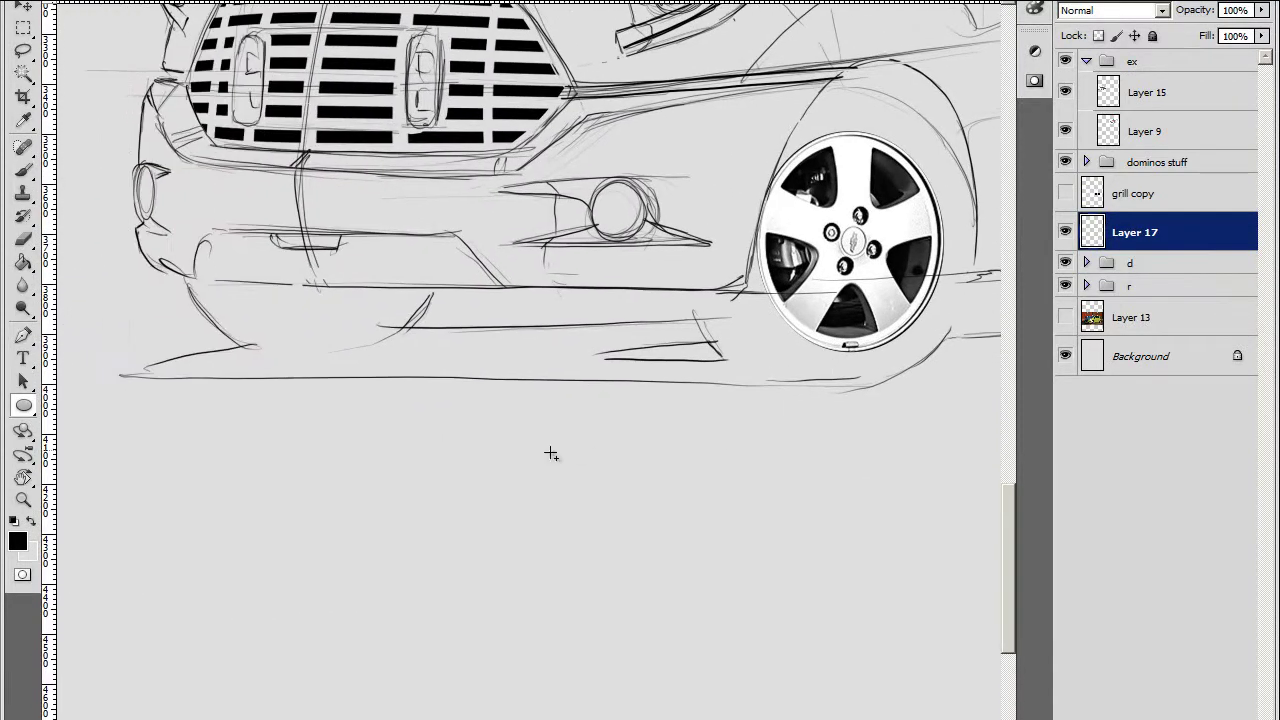
pyautogui.hscroll(5, 737, 398)
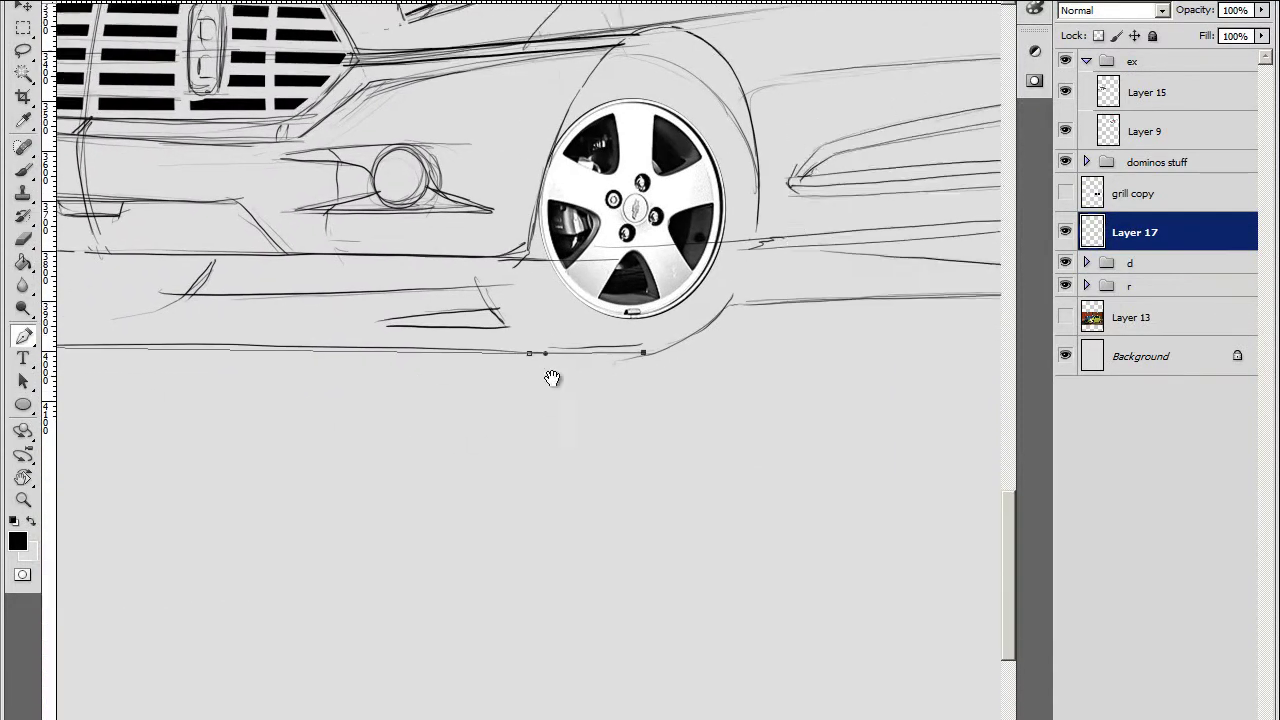
pyautogui.click(629, 314)
pyautogui.click(714, 294)
pyautogui.hscroll(8, 705, 341)
pyautogui.click(826, 283)
pyautogui.scroll(2, 815, 260)
pyautogui.hscroll(1, 815, 260)
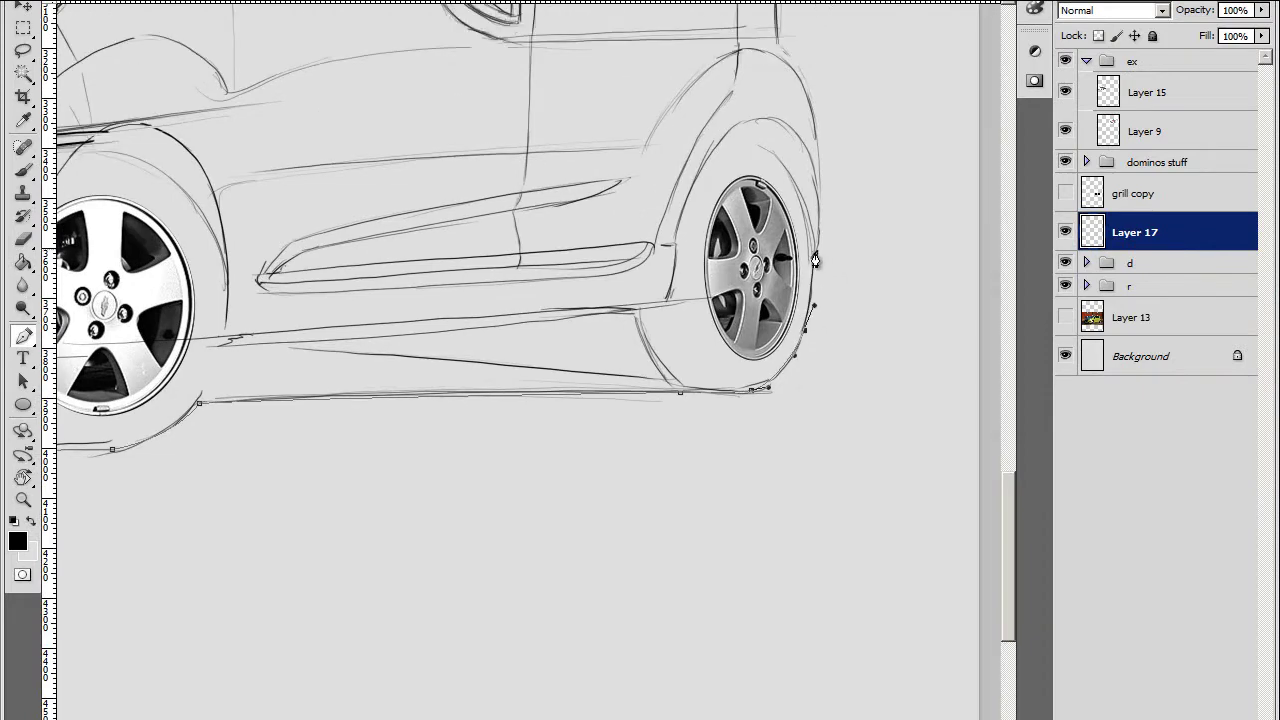
pyautogui.scroll(2, 818, 165)
pyautogui.hscroll(1, 818, 165)
pyautogui.click(690, 215)
pyautogui.click(651, 221)
pyautogui.click(618, 293)
pyautogui.click(610, 338)
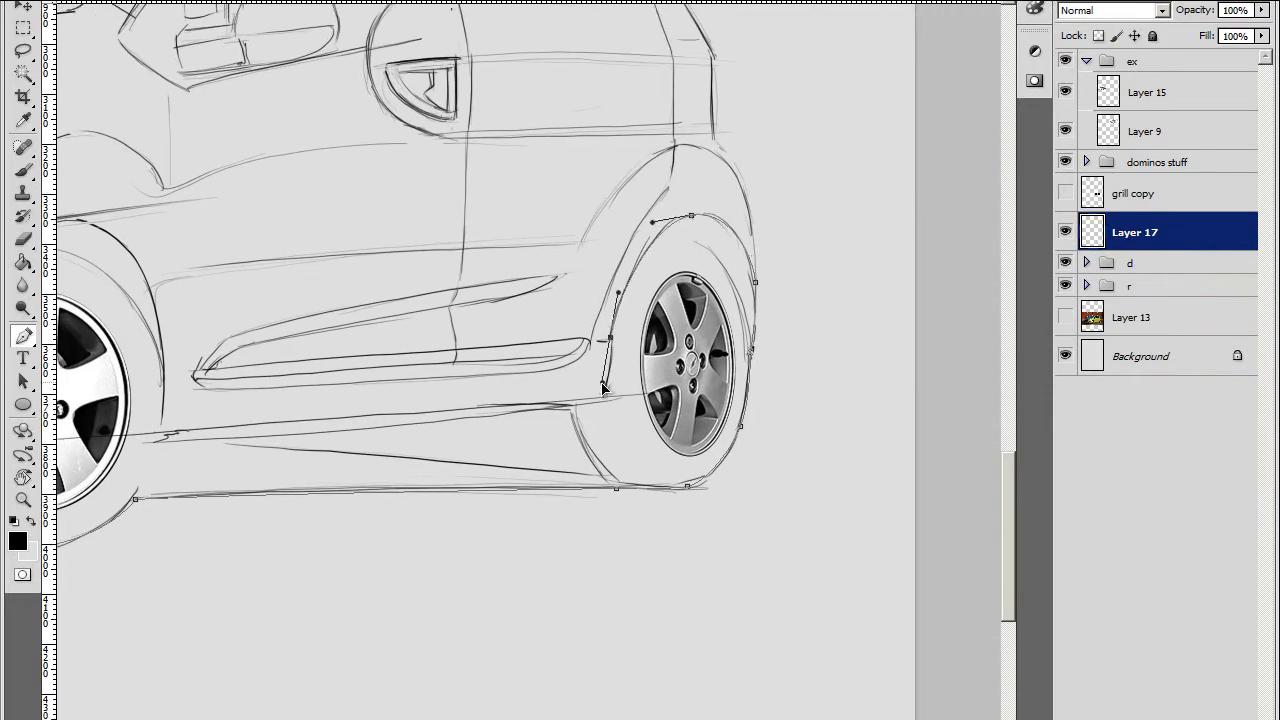
# Continue the path along the rocker and curve it over the front wheel arch
pyautogui.click(594, 405)
pyautogui.scroll(-2, 618, 391)
pyautogui.hscroll(-1, 618, 391)
pyautogui.click(235, 350)
pyautogui.hscroll(-5, 235, 350)
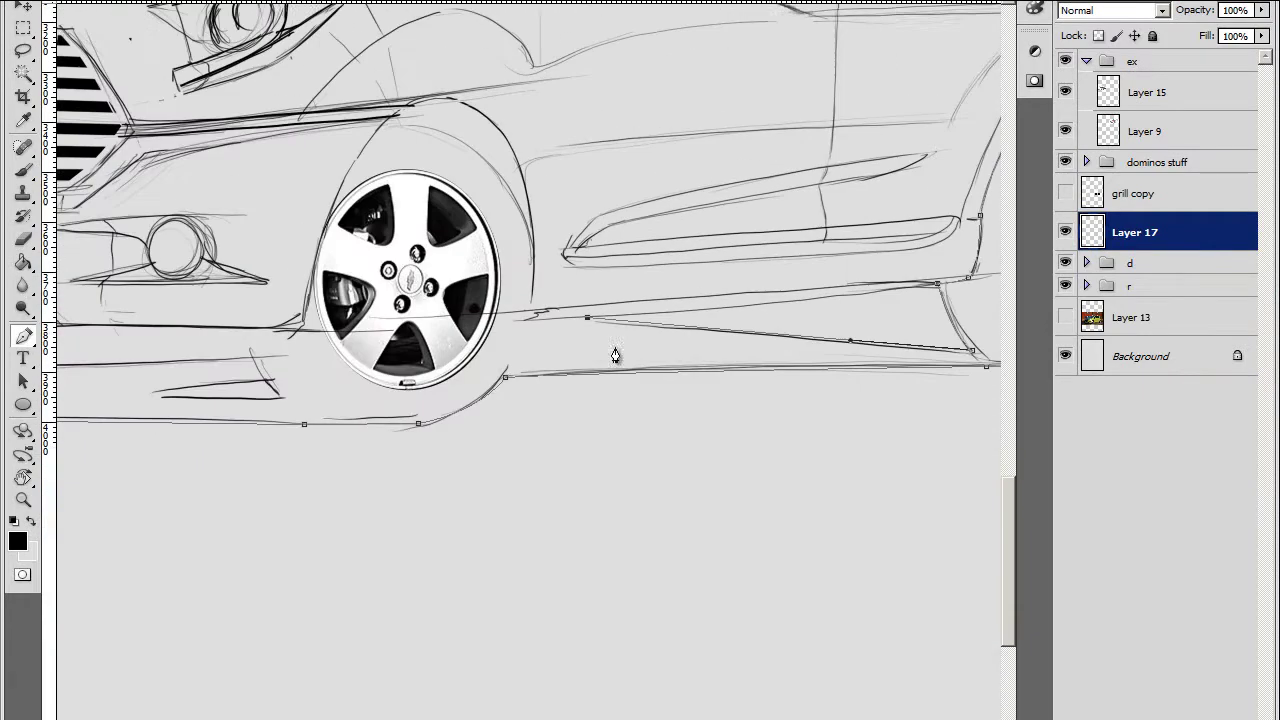
pyautogui.click(1065, 317)
pyautogui.click(519, 323)
pyautogui.scroll(1, 520, 320)
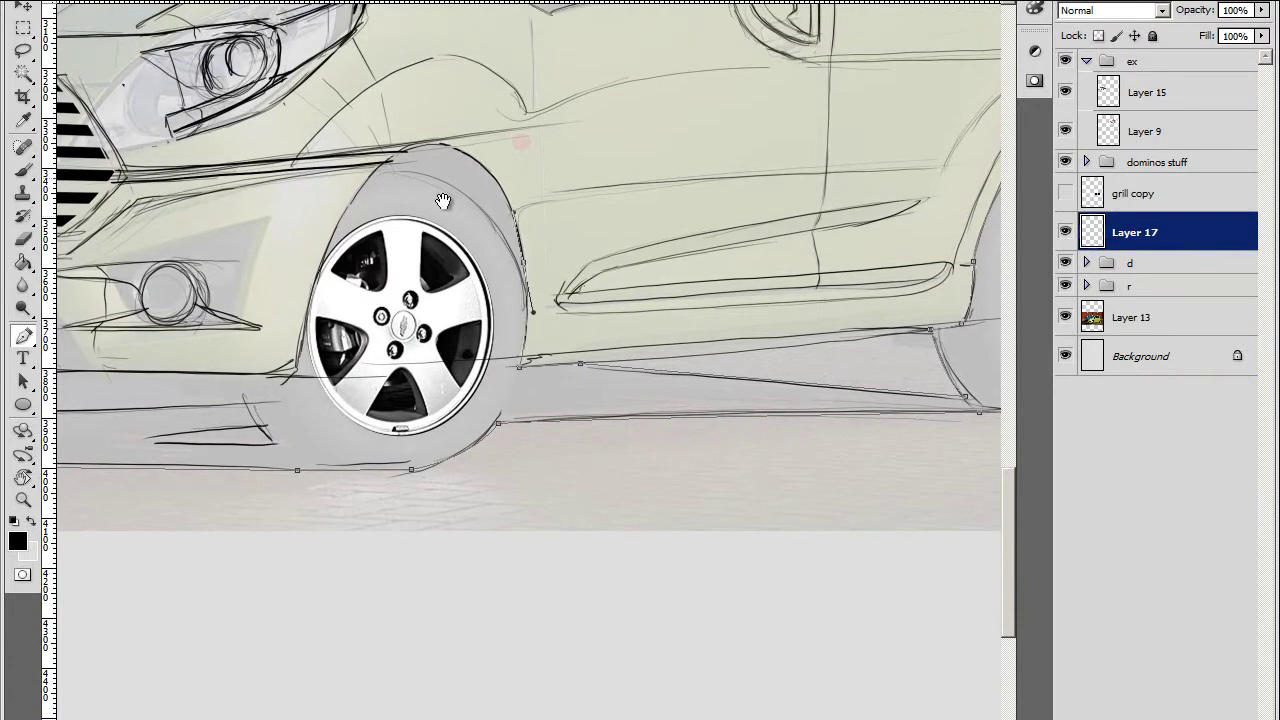
pyautogui.moveTo(443, 201); pyautogui.dragTo(456, 304)
pyautogui.moveTo(463, 264); pyautogui.dragTo(504, 285)
pyautogui.scroll(1, 363, 343)
pyautogui.scroll(-4, 336, 405)
pyautogui.hscroll(-2, 336, 405)
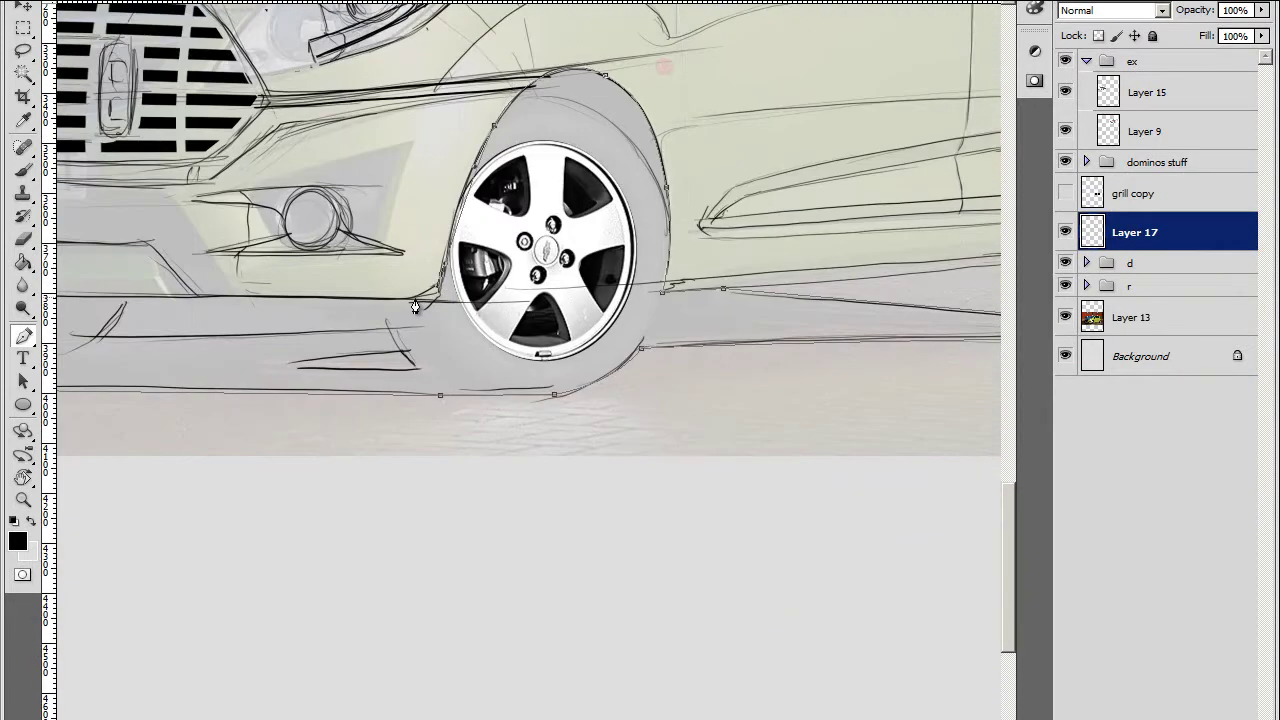
pyautogui.hscroll(-3, 560, 290)
pyautogui.hscroll(-3, 301, 315)
pyautogui.scroll(1, 301, 315)
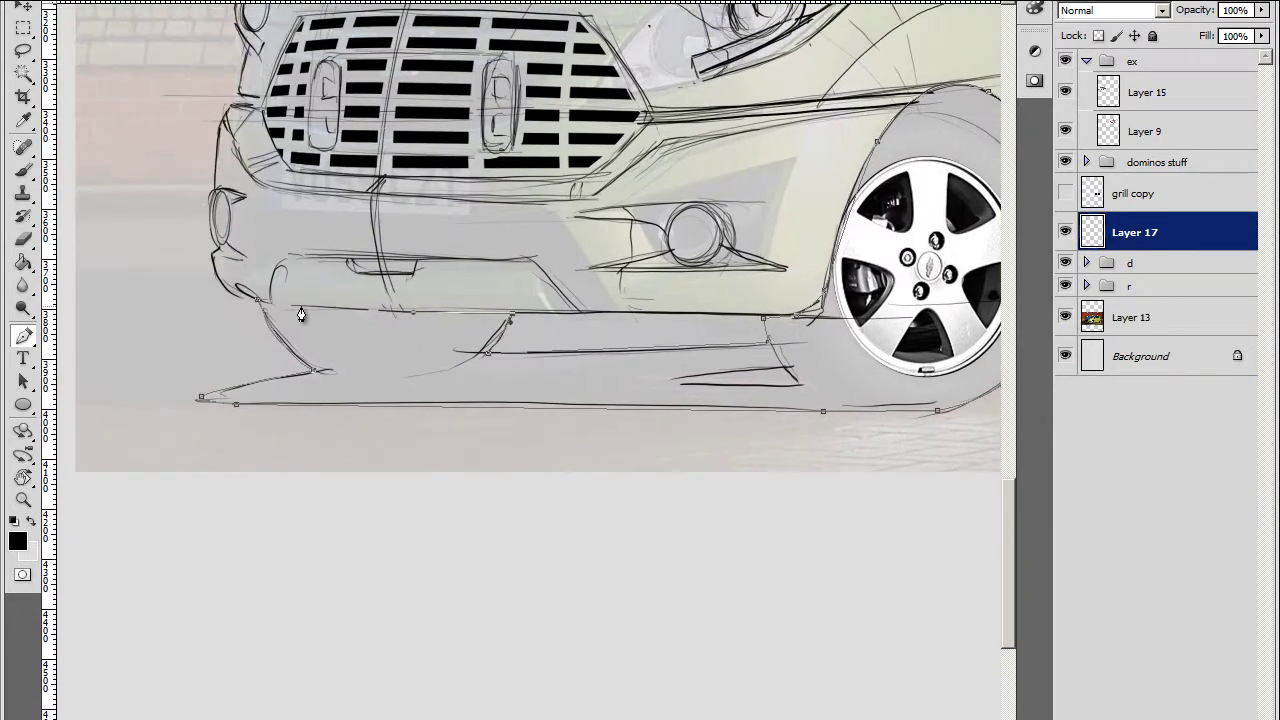
# Turn the lower-body path into a selection and set up the brush for shading
pyautogui.hotkey('ctrl', 'Return')
pyautogui.moveTo(651, 343); pyautogui.dragTo(600, 300)
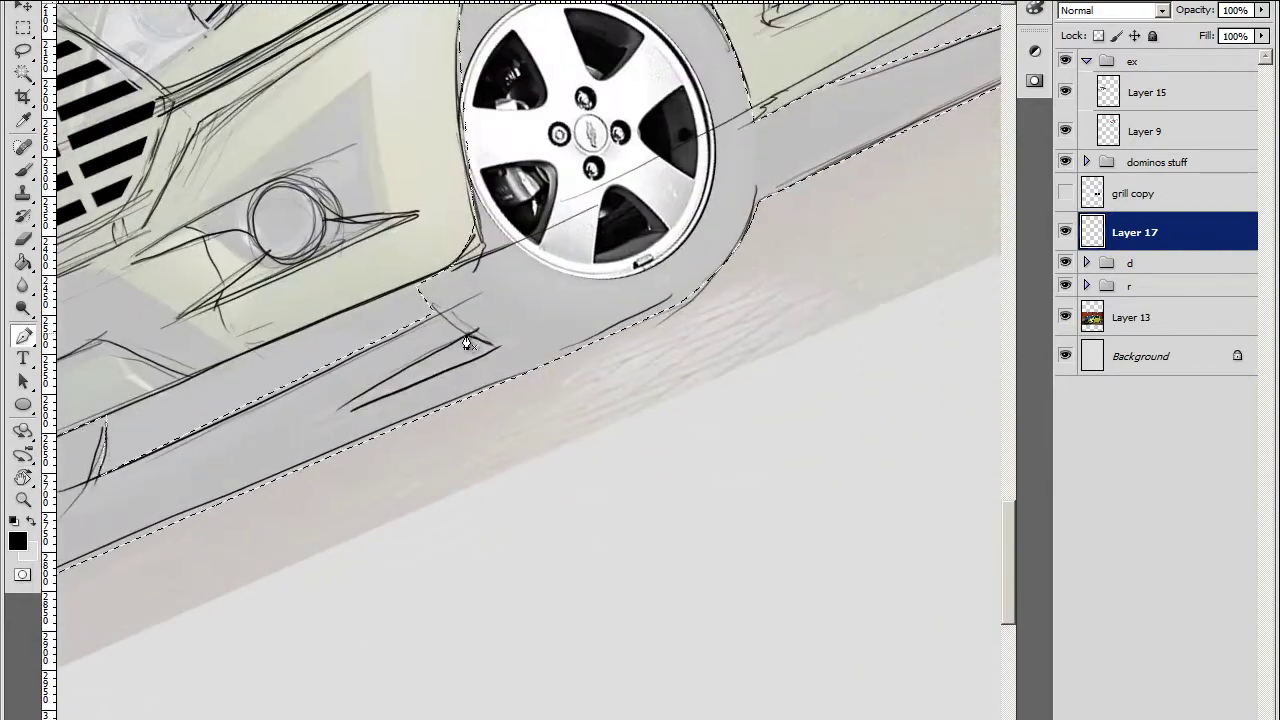
pyautogui.moveTo(332, 415); pyautogui.dragTo(428, 357)
pyautogui.hotkey('ctrl', '0')
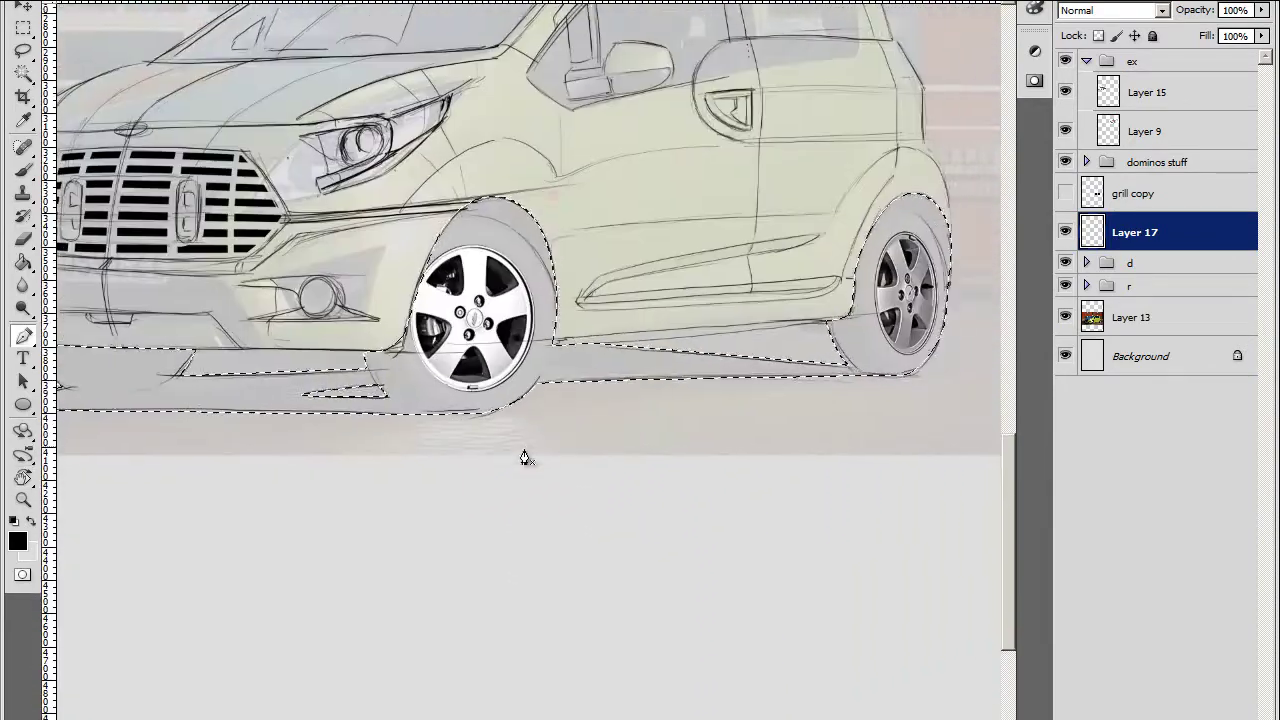
pyautogui.press('b')
pyautogui.rightClick(523, 457)
pyautogui.press('Escape')
pyautogui.press('r')
# Paint black into the wheel arches and under the car, then move group r above Layer 17
pyautogui.moveTo(545, 447); pyautogui.dragTo(600, 400)
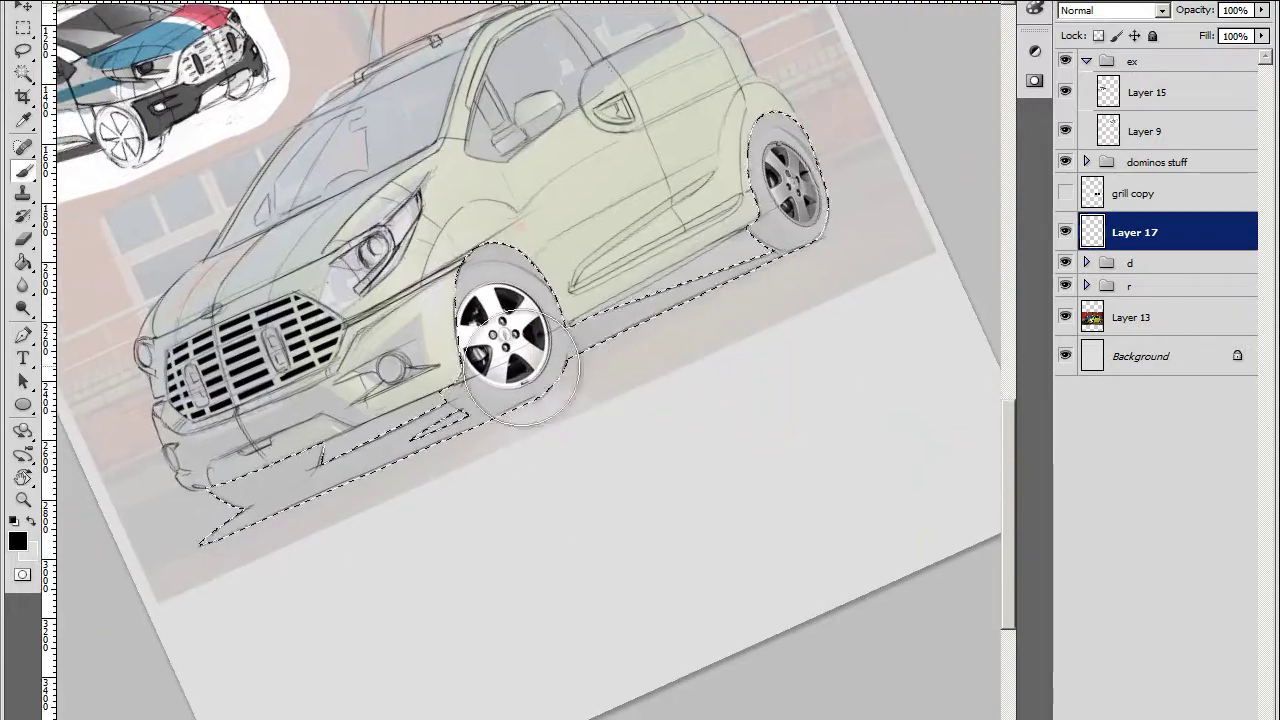
pyautogui.press('b')
pyautogui.moveTo(700, 120); pyautogui.dragTo(790, 210)
pyautogui.moveTo(1140, 291); pyautogui.dragTo(1140, 215)
# Finish painting the black shadow beneath the car on Layer 17 and clear the selection
pyautogui.click(1135, 255)
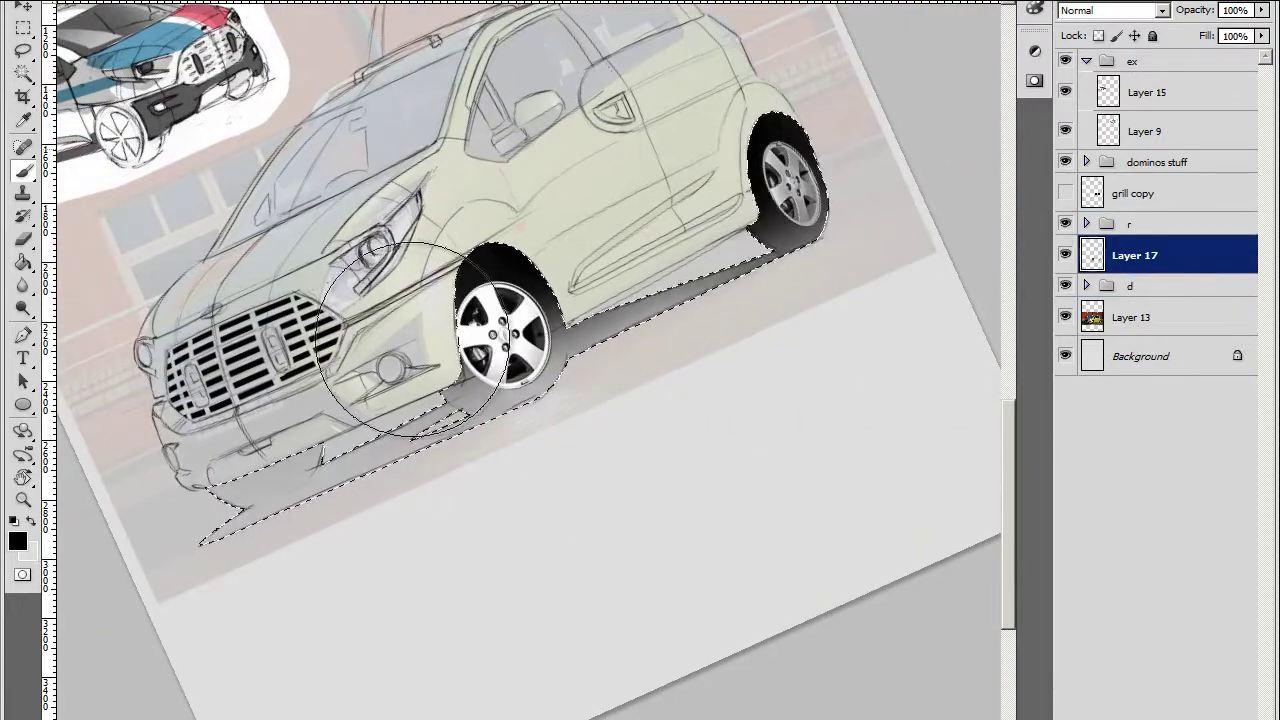
pyautogui.moveTo(620, 320)
pyautogui.mouseDown()
pyautogui.moveTo(240, 520)
pyautogui.moveTo(392, 372)
pyautogui.mouseUp()
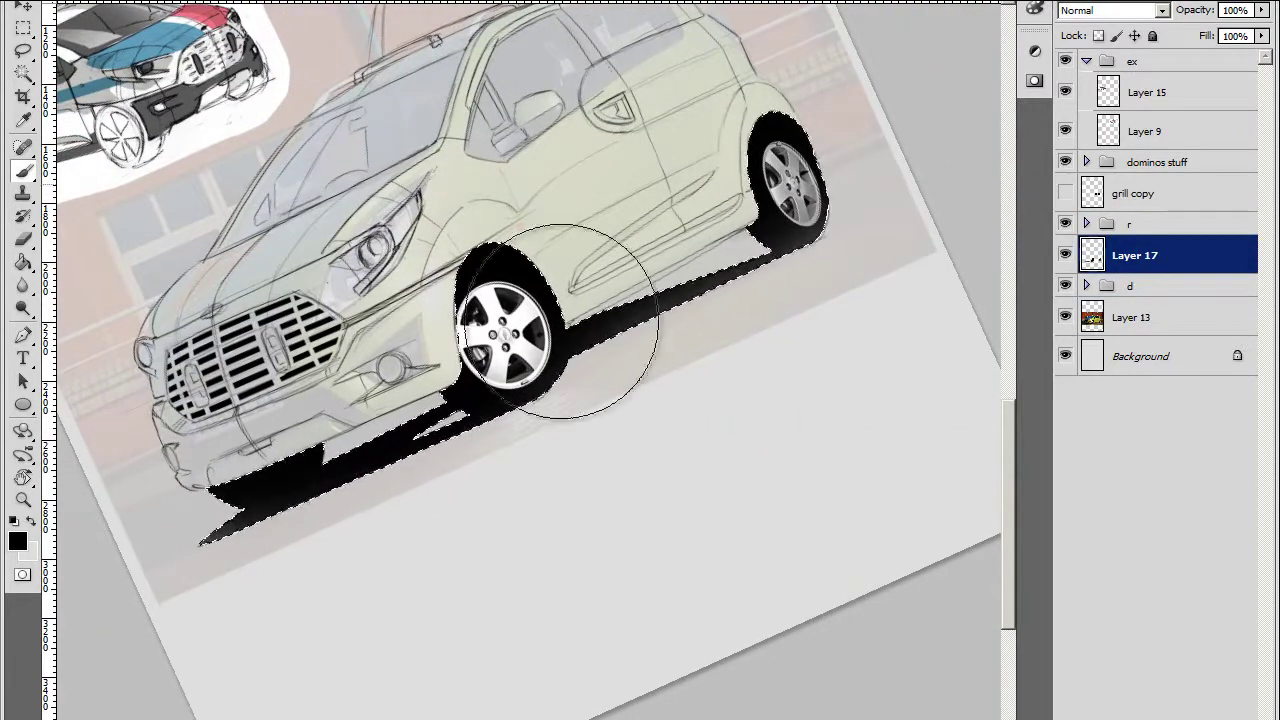
pyautogui.hotkey('ctrl', '0')
pyautogui.moveTo(336, 581)
pyautogui.mouseDown()
pyautogui.moveTo(331, 617)
pyautogui.moveTo(307, 583)
pyautogui.mouseUp()
# Expand folder d and select sketch Layer 16, glancing at the brush presets
pyautogui.click(1086, 286)
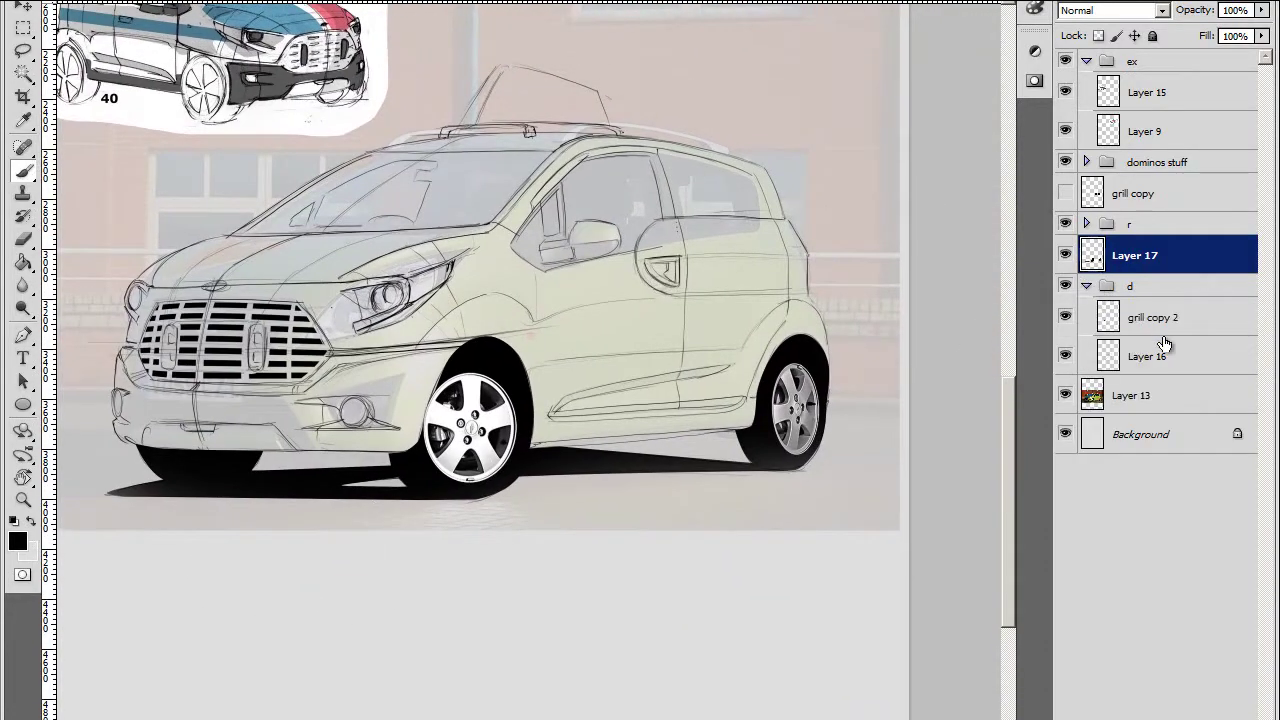
pyautogui.click(1155, 353)
pyautogui.moveTo(1006, 390); pyautogui.dragTo(943, 370)
pyautogui.rightClick(910, 362)
pyautogui.press('Escape')
# Lasso-select the small oval near the rear window
pyautogui.scroll(5, 600, 430)
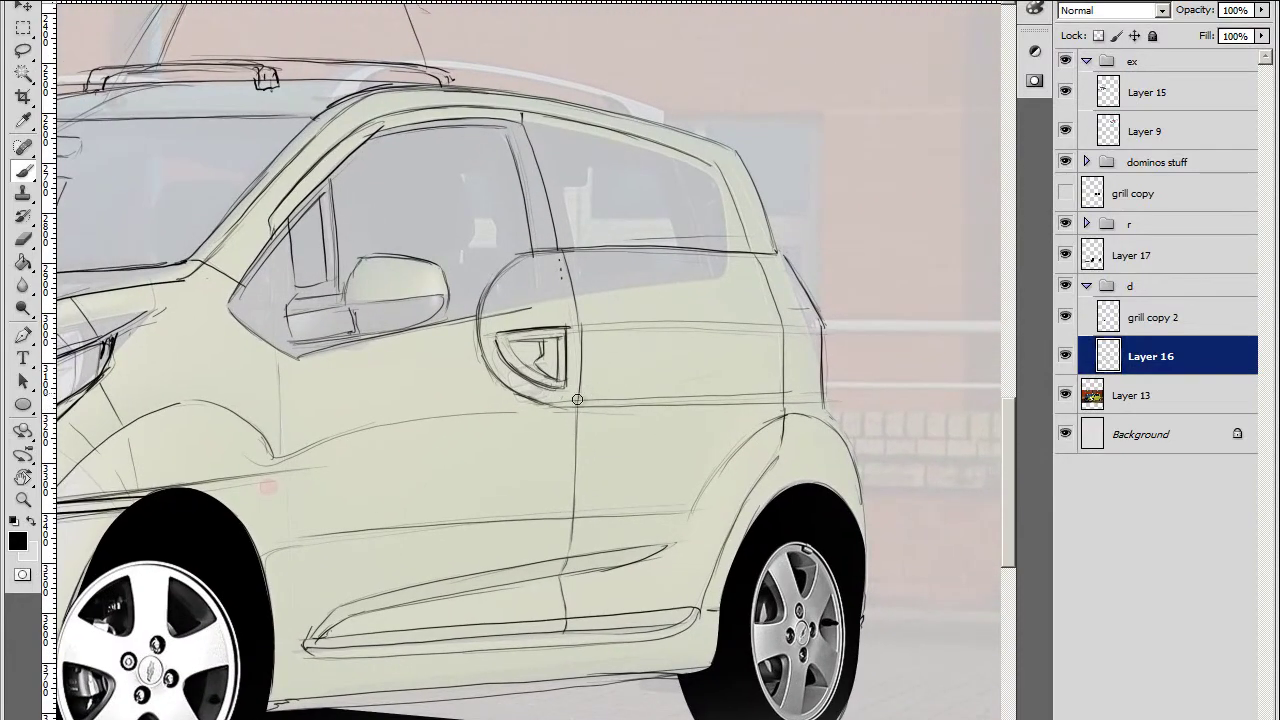
pyautogui.moveTo(747, 274); pyautogui.dragTo(536, 389)
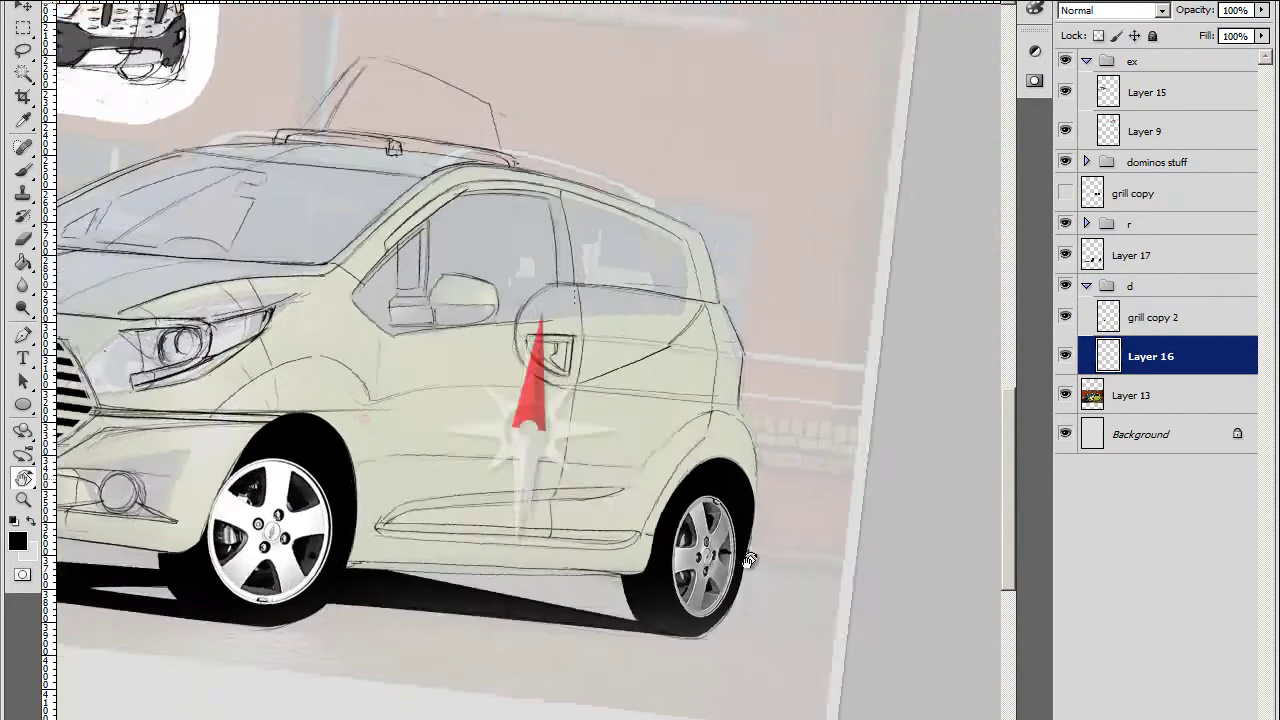
pyautogui.press('Escape')
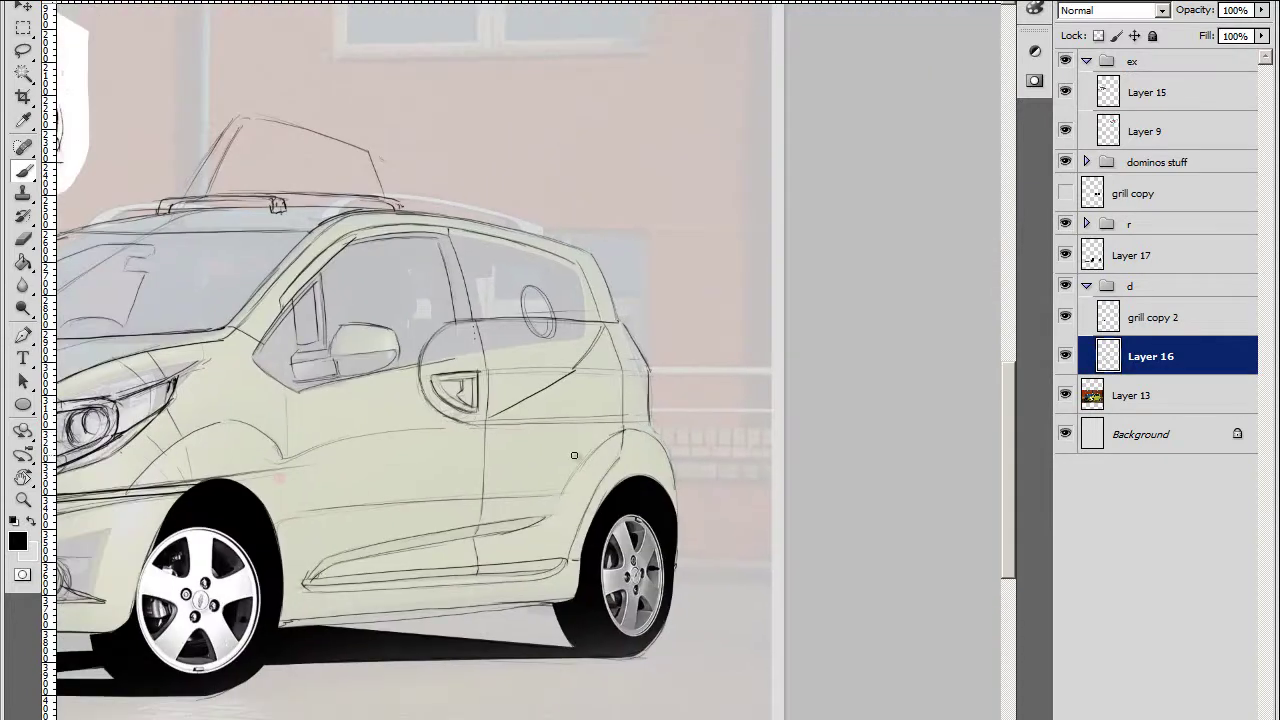
pyautogui.scroll(2, 587, 421)
pyautogui.press('l')
pyautogui.moveTo(537, 270); pyautogui.dragTo(545, 285)
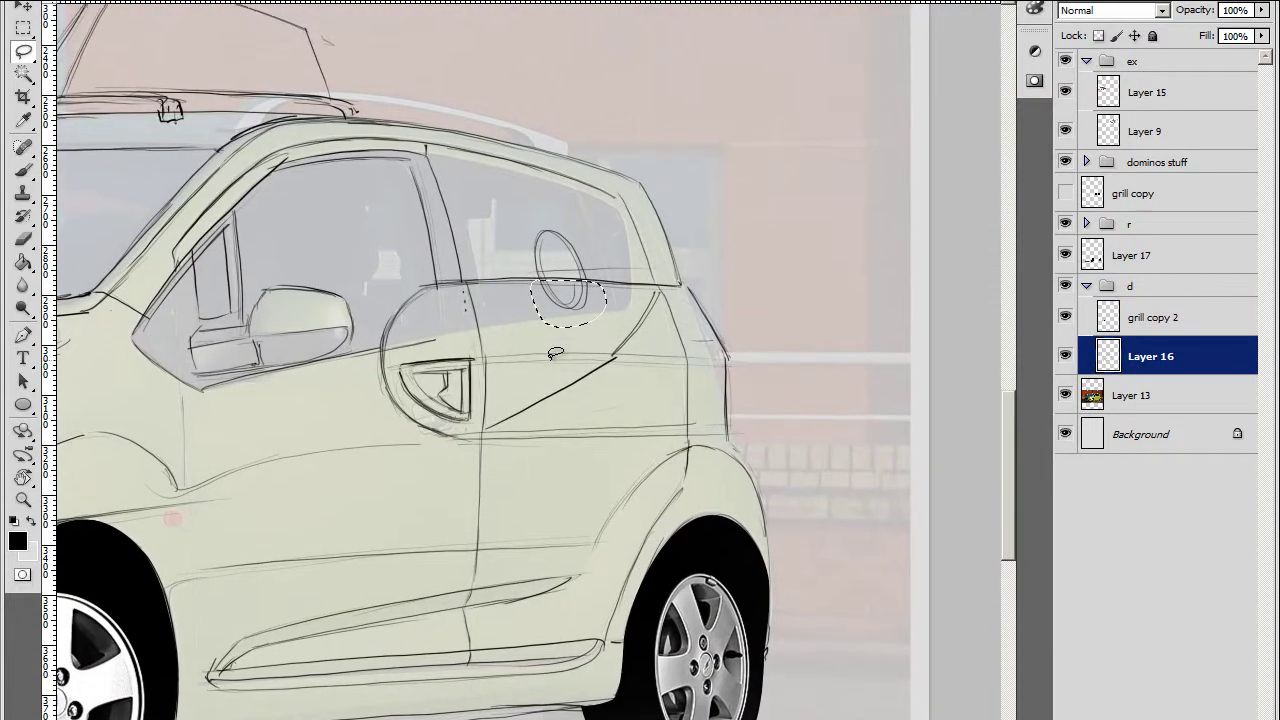
# Rotate the canvas along the rear quarter panel, then make shadow Layer 17 active
pyautogui.moveTo(500, 485)
pyautogui.mouseDown()
pyautogui.moveTo(497, 472)
pyautogui.moveTo(727, 400)
pyautogui.mouseUp()
pyautogui.press('r')
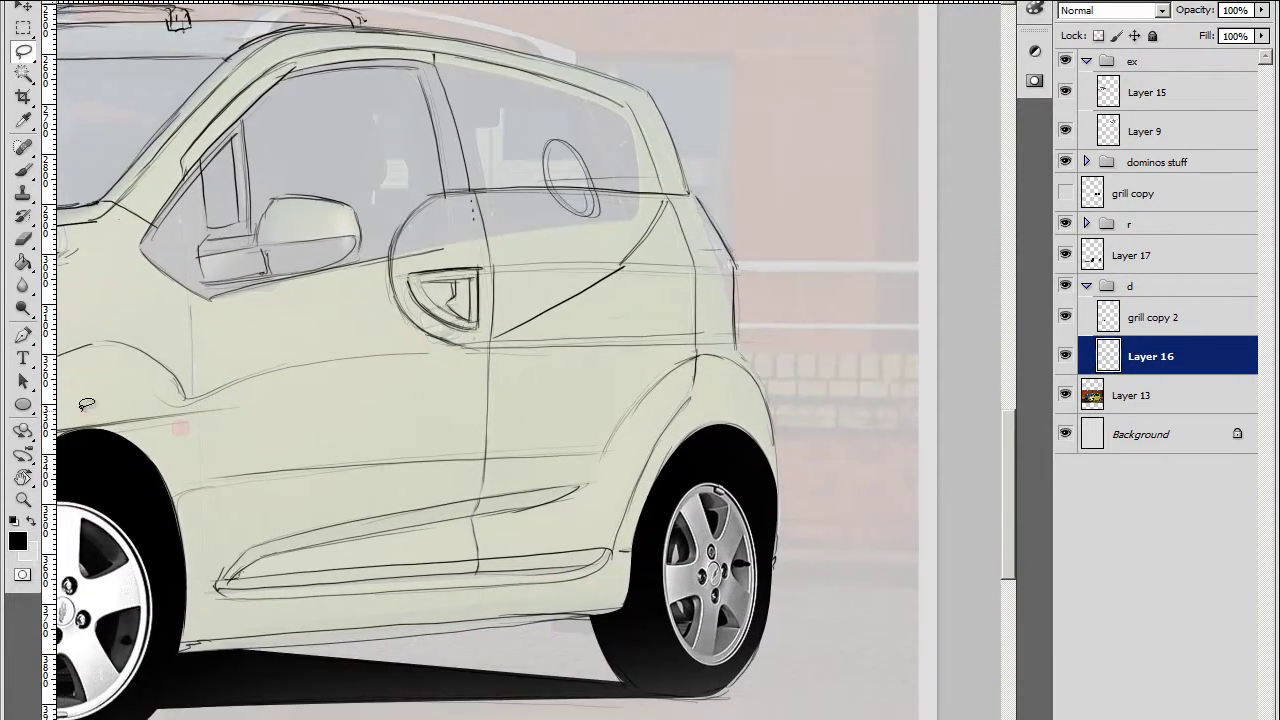
pyautogui.scroll(-3, 669, 319)
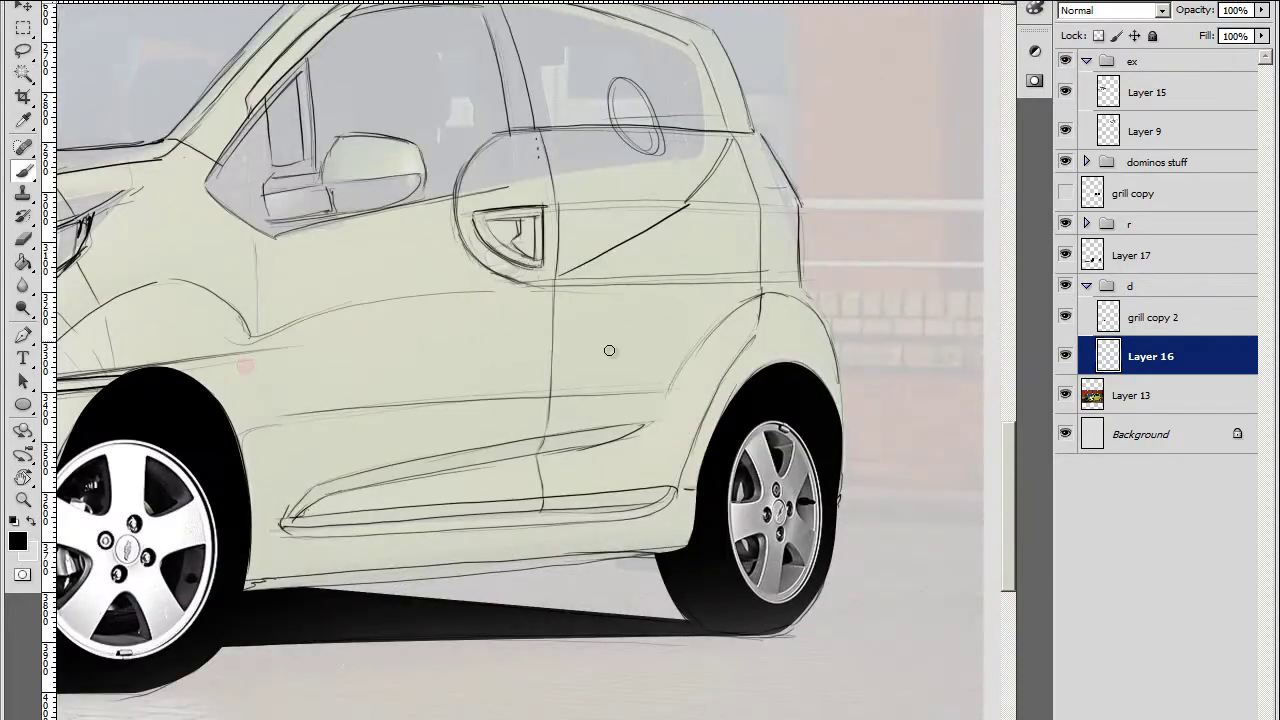
pyautogui.moveTo(617, 251); pyautogui.dragTo(457, 328)
pyautogui.scroll(3, 457, 328)
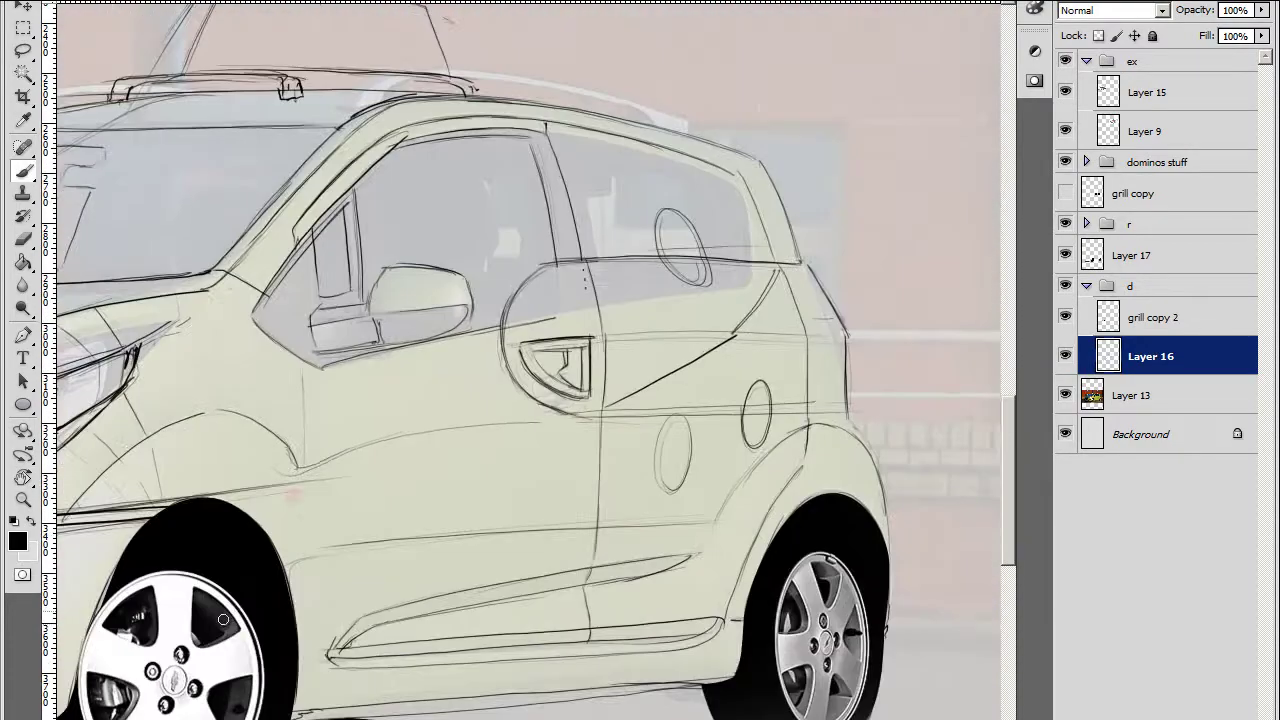
pyautogui.scroll(-3, 331, 293)
pyautogui.press('r')
pyautogui.moveTo(806, 526)
pyautogui.mouseDown()
pyautogui.moveTo(627, 259)
pyautogui.moveTo(521, 483)
pyautogui.mouseUp()
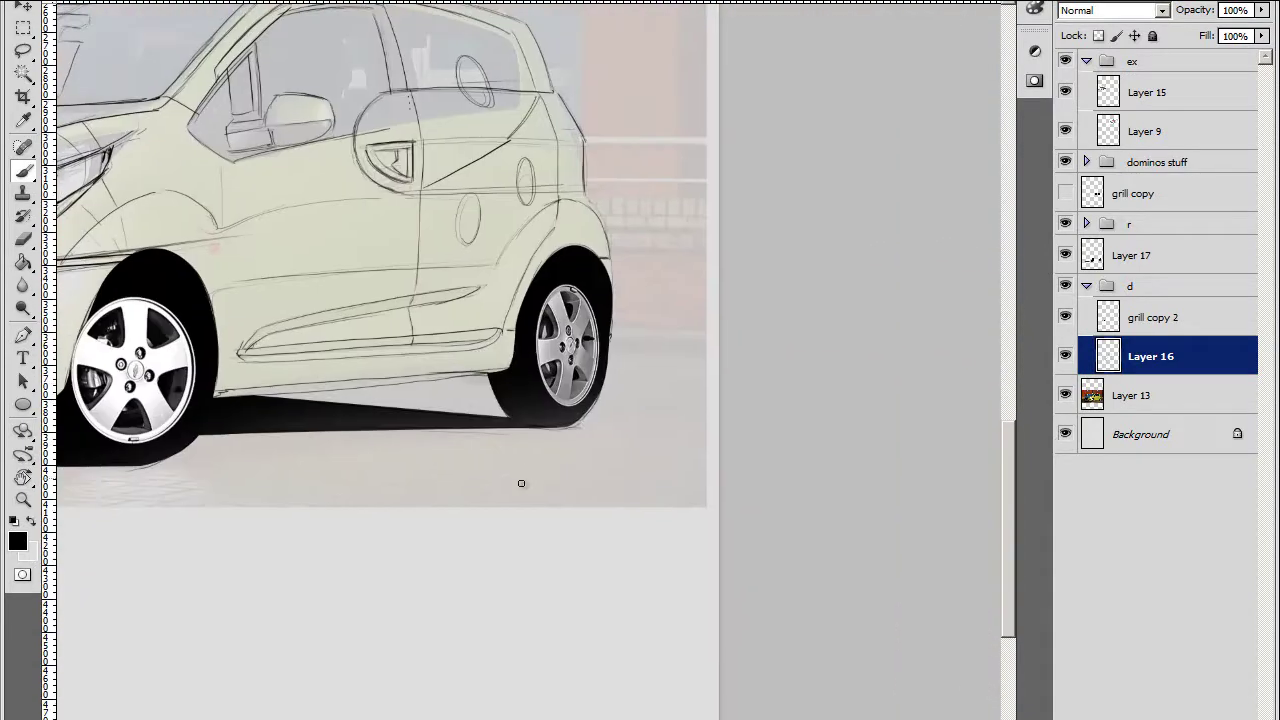
pyautogui.scroll(2, 620, 380)
pyautogui.click(1118, 262)
pyautogui.press('e')
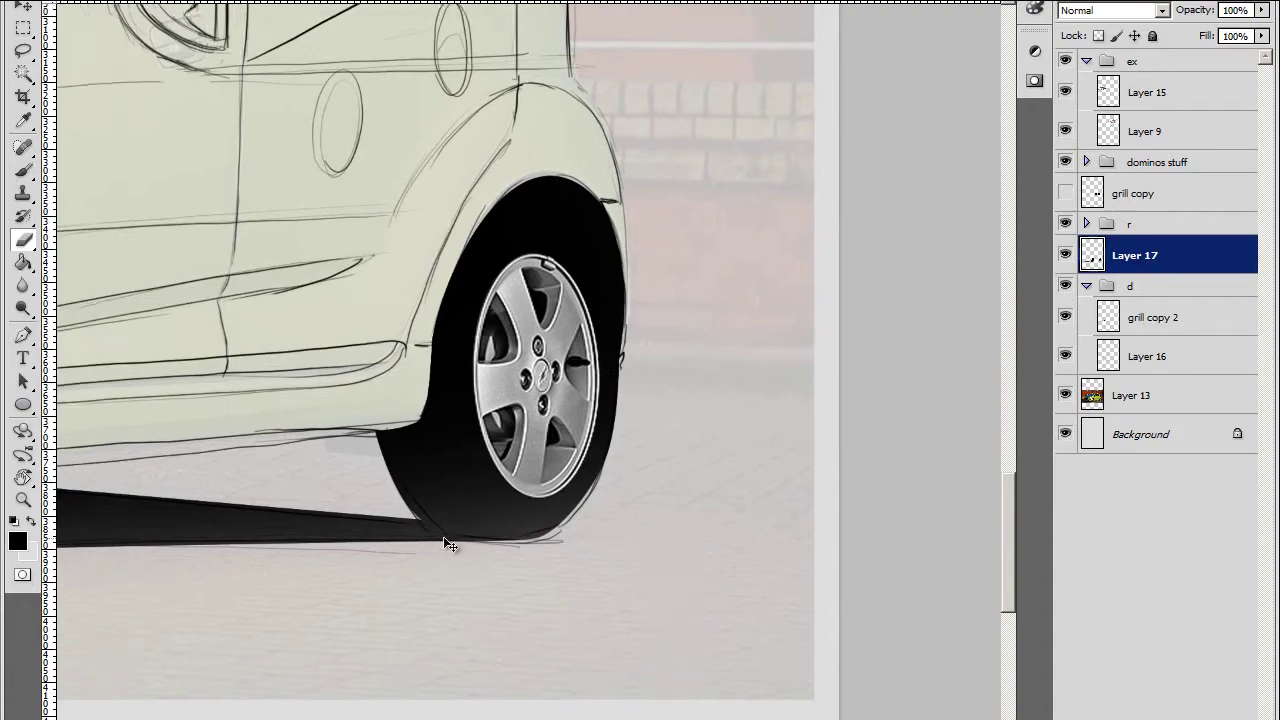
# Select sketch Layer 16 and tilt the canvas toward the headlight
pyautogui.scroll(-3, 734, 363)
pyautogui.scroll(1, 619, 486)
pyautogui.click(1110, 356)
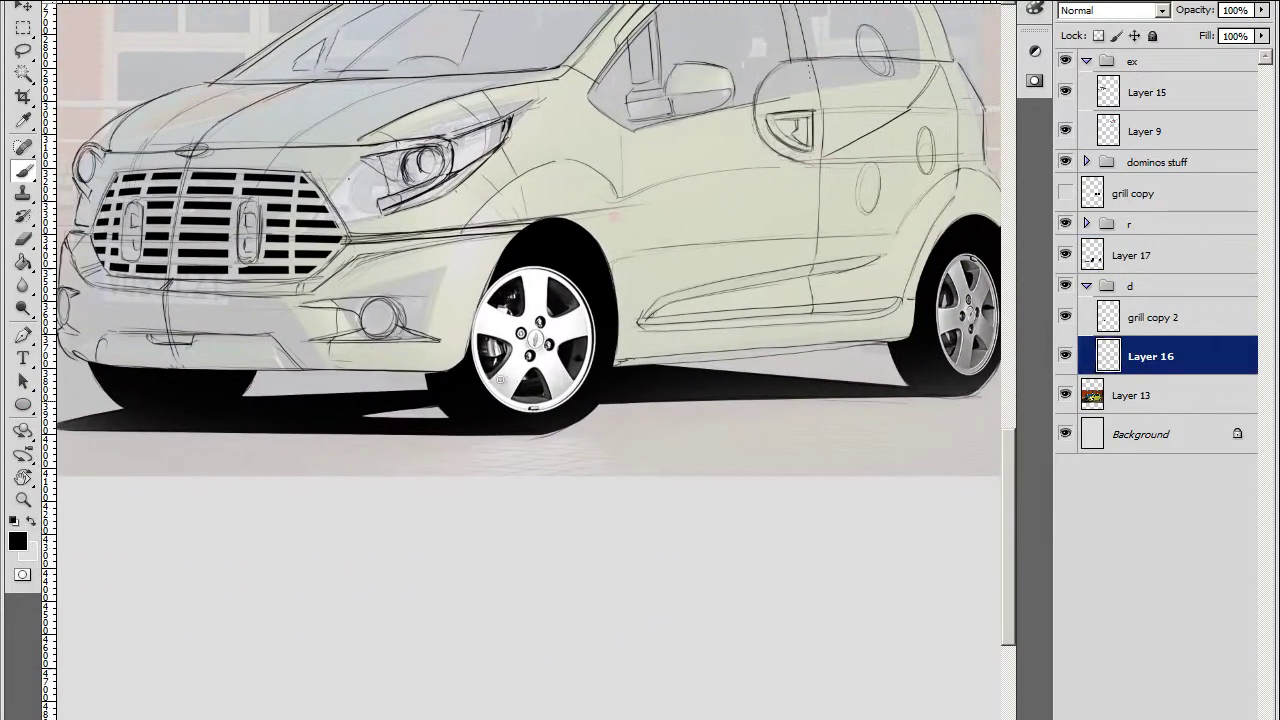
pyautogui.press('r')
pyautogui.moveTo(329, 580); pyautogui.dragTo(704, 378)
pyautogui.scroll(-2, 704, 378)
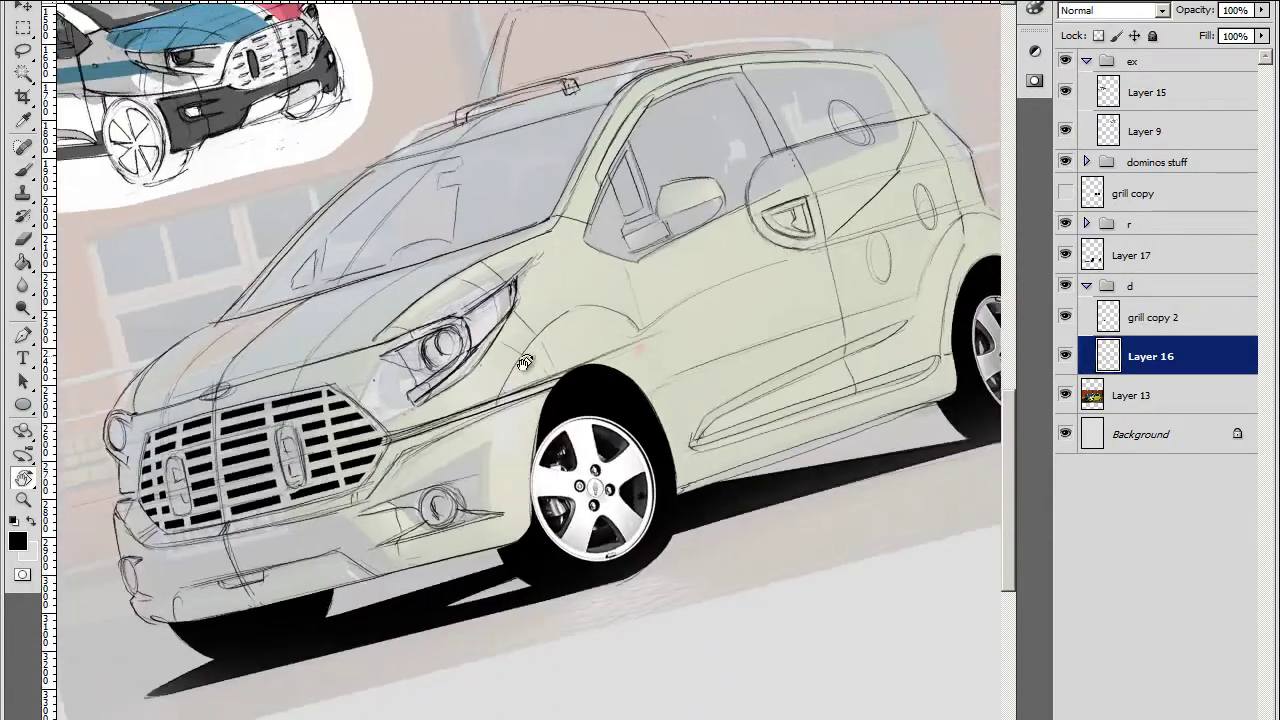
pyautogui.scroll(3, 351, 288)
# Erase stray headlight lines on Layer 16
pyautogui.press('e')
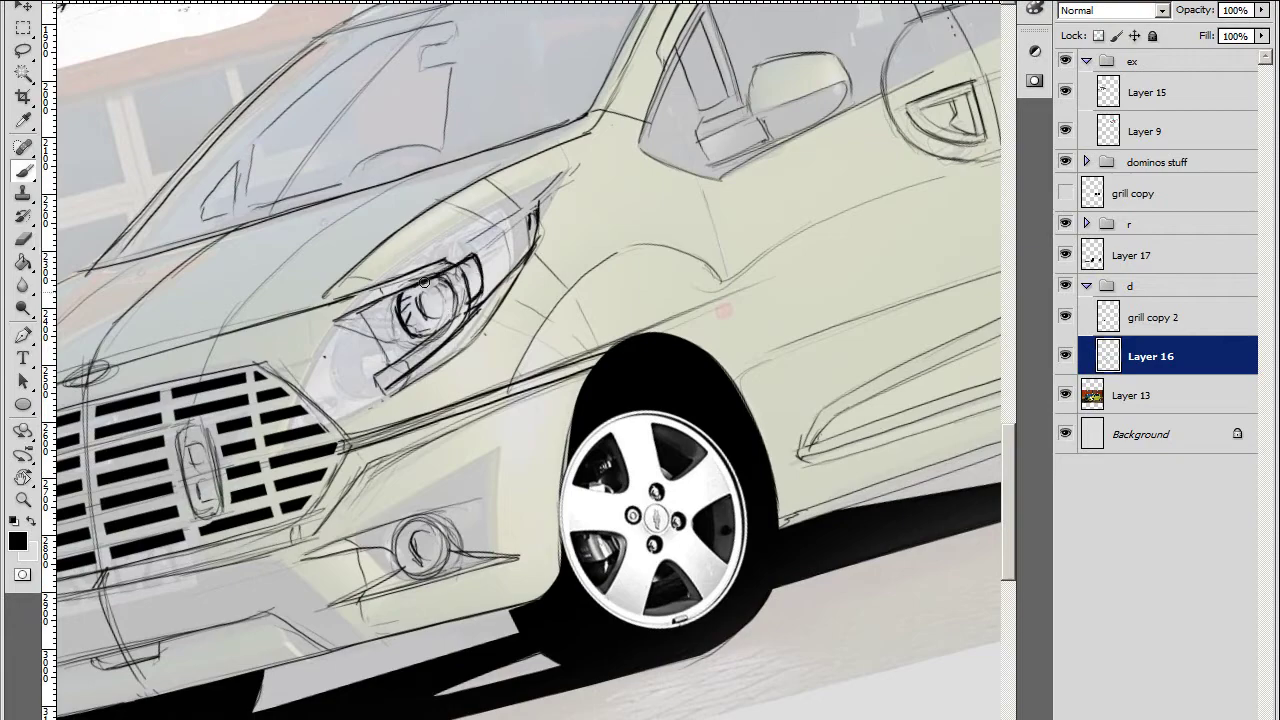
pyautogui.scroll(-3, 424, 283)
pyautogui.press('e')
pyautogui.scroll(3, 429, 297)
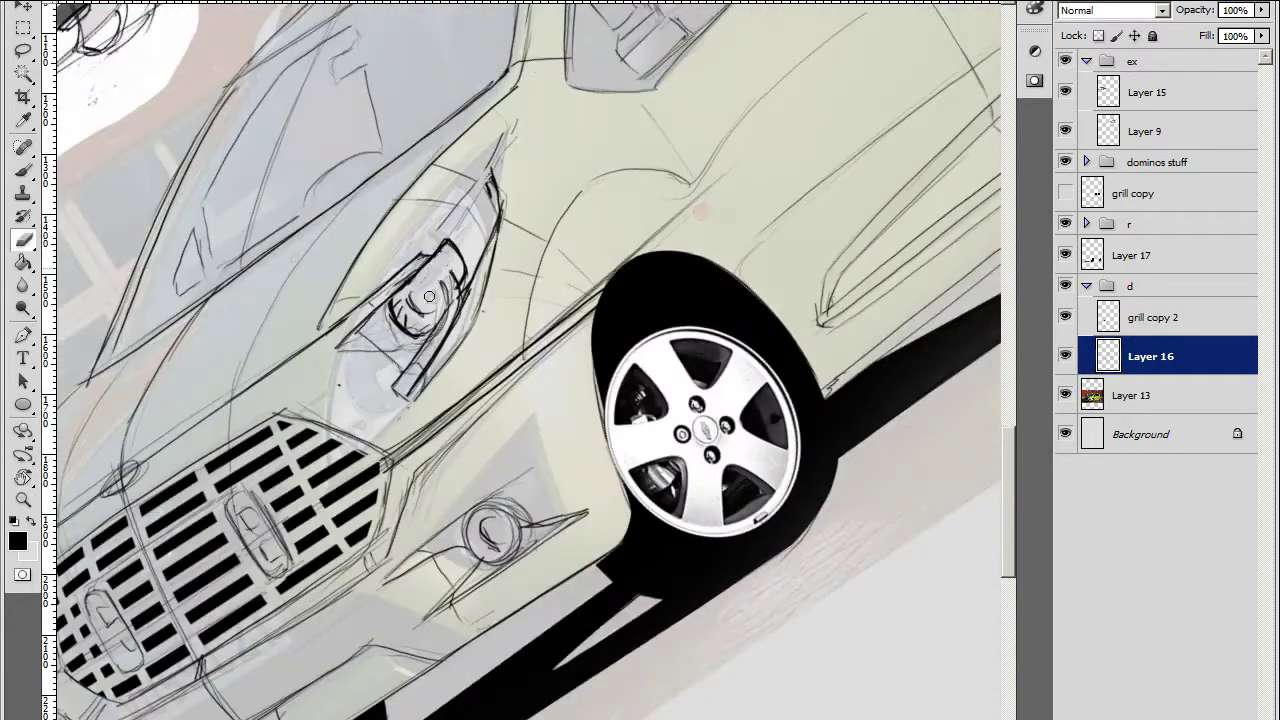
pyautogui.scroll(-3, 392, 413)
pyautogui.scroll(3, 512, 297)
# Redraw the headlight lines with the brush, then tilt the canvas counter-clockwise
pyautogui.press('b')
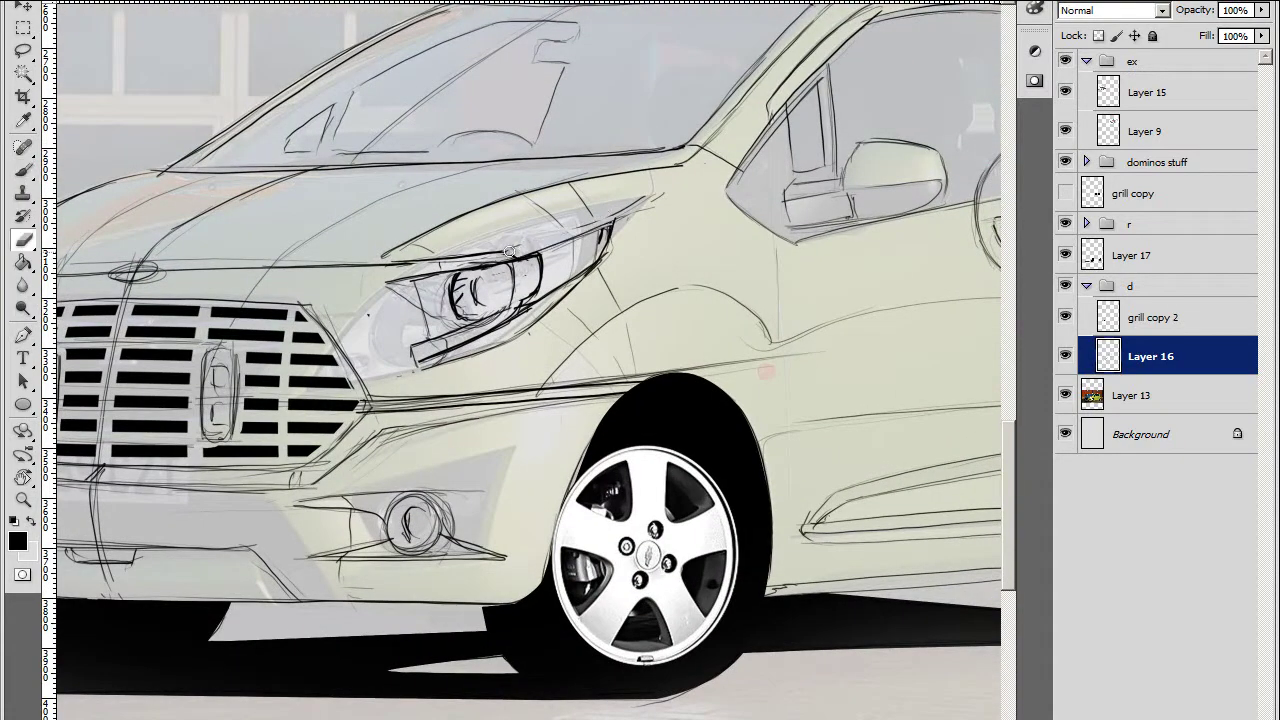
pyautogui.scroll(-3, 588, 223)
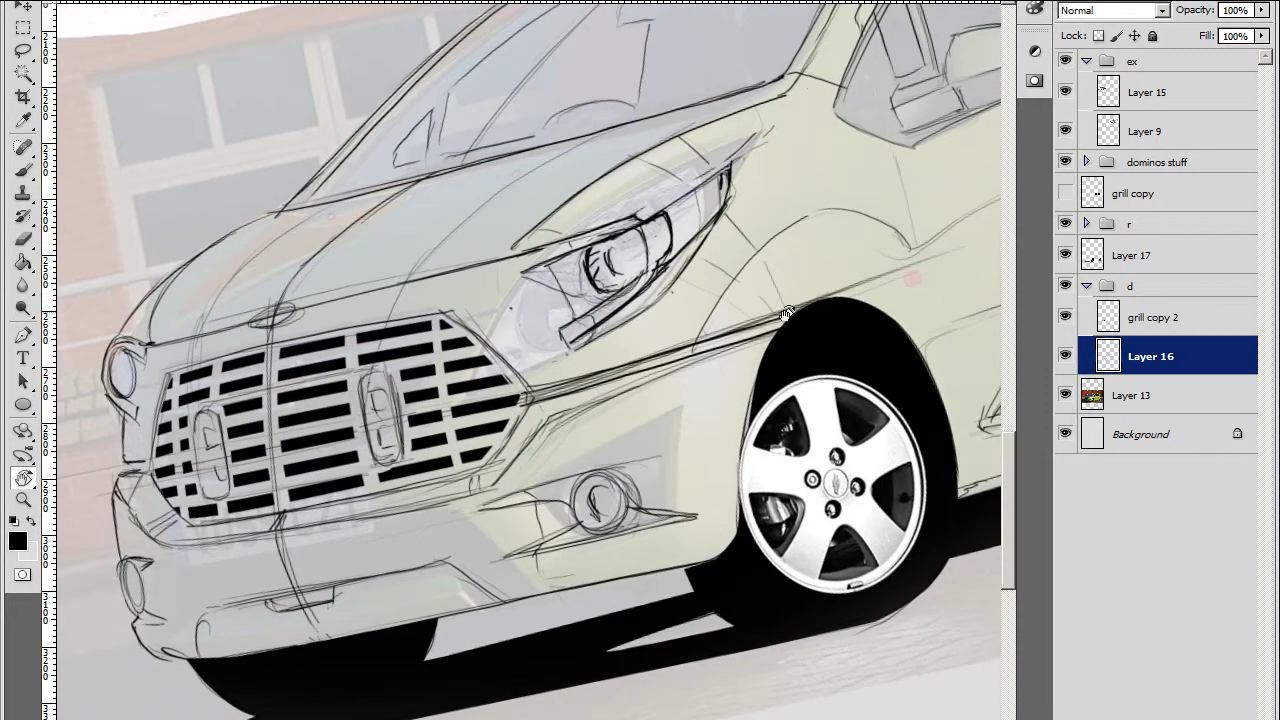
pyautogui.scroll(3, 644, 275)
pyautogui.press('b')
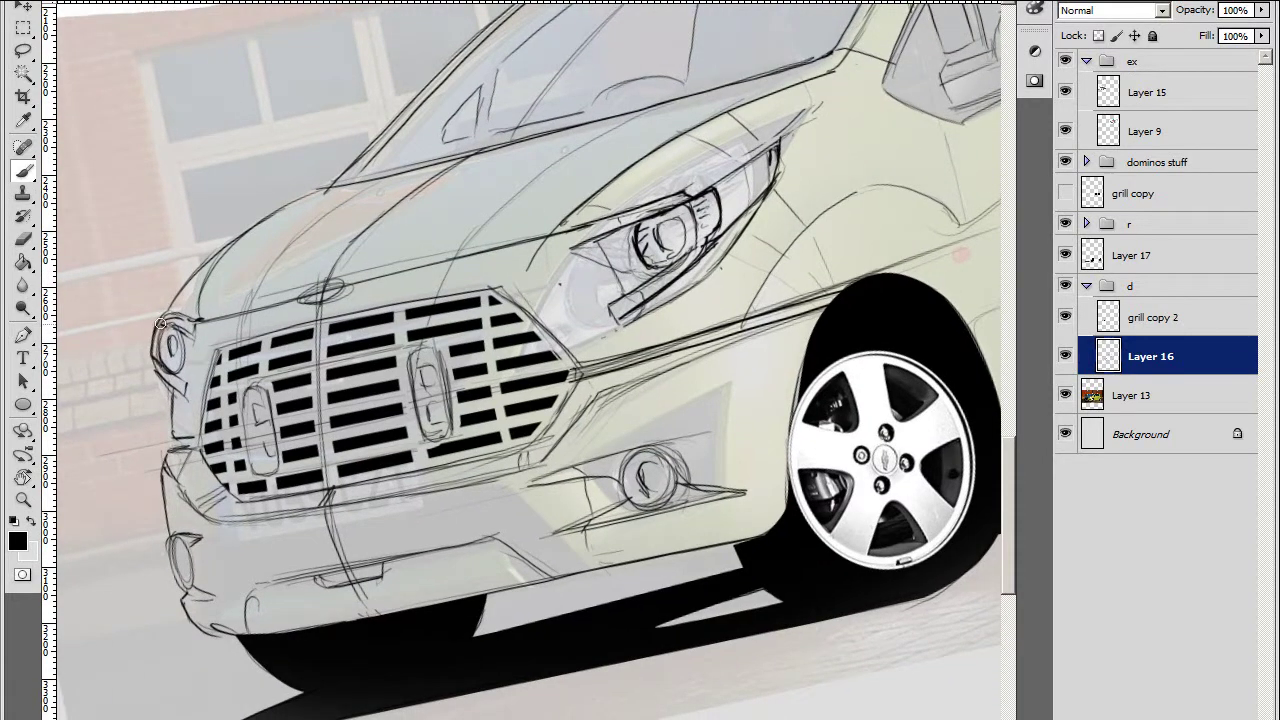
pyautogui.press('b')
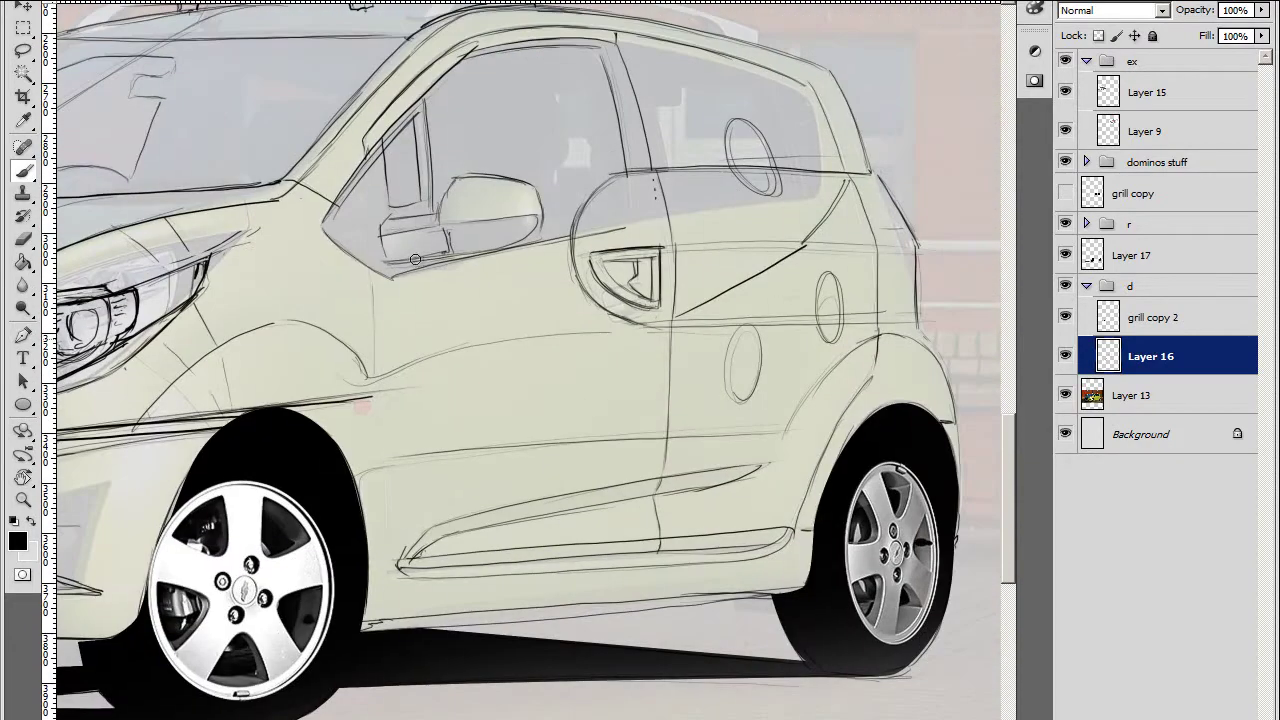
pyautogui.scroll(-3, 372, 286)
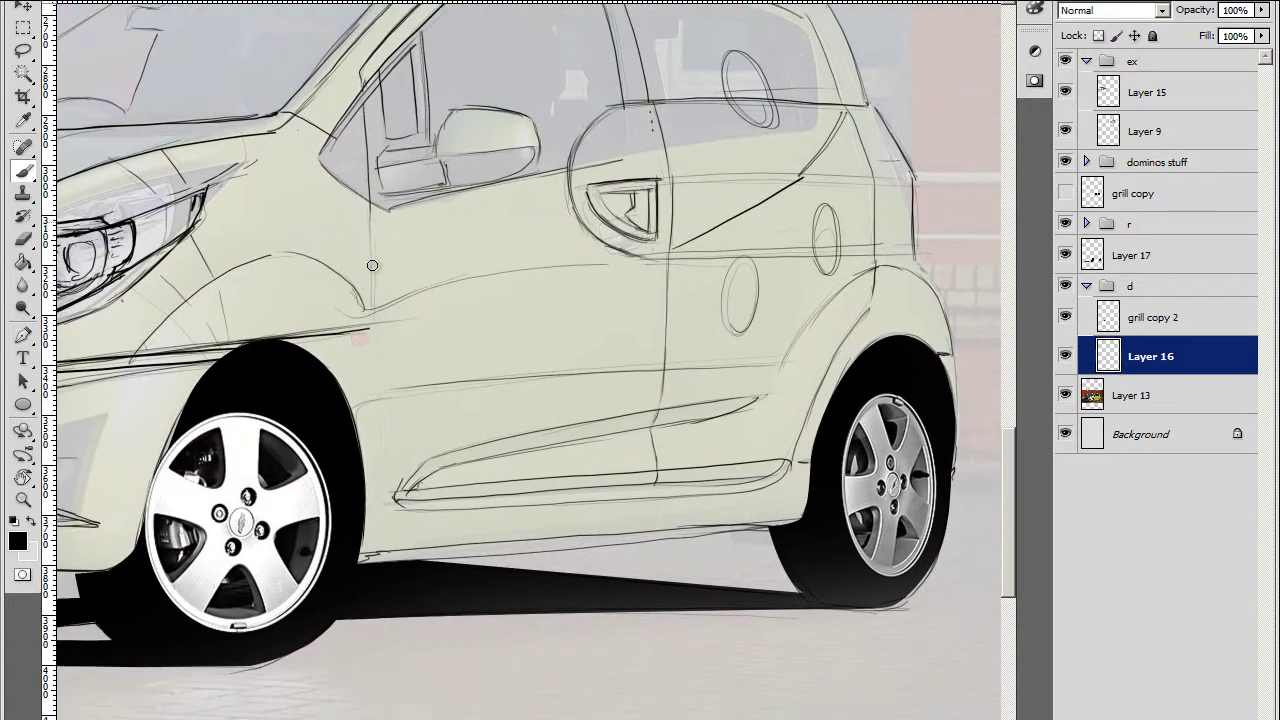
pyautogui.press('r')
pyautogui.moveTo(383, 446); pyautogui.dragTo(664, 383)
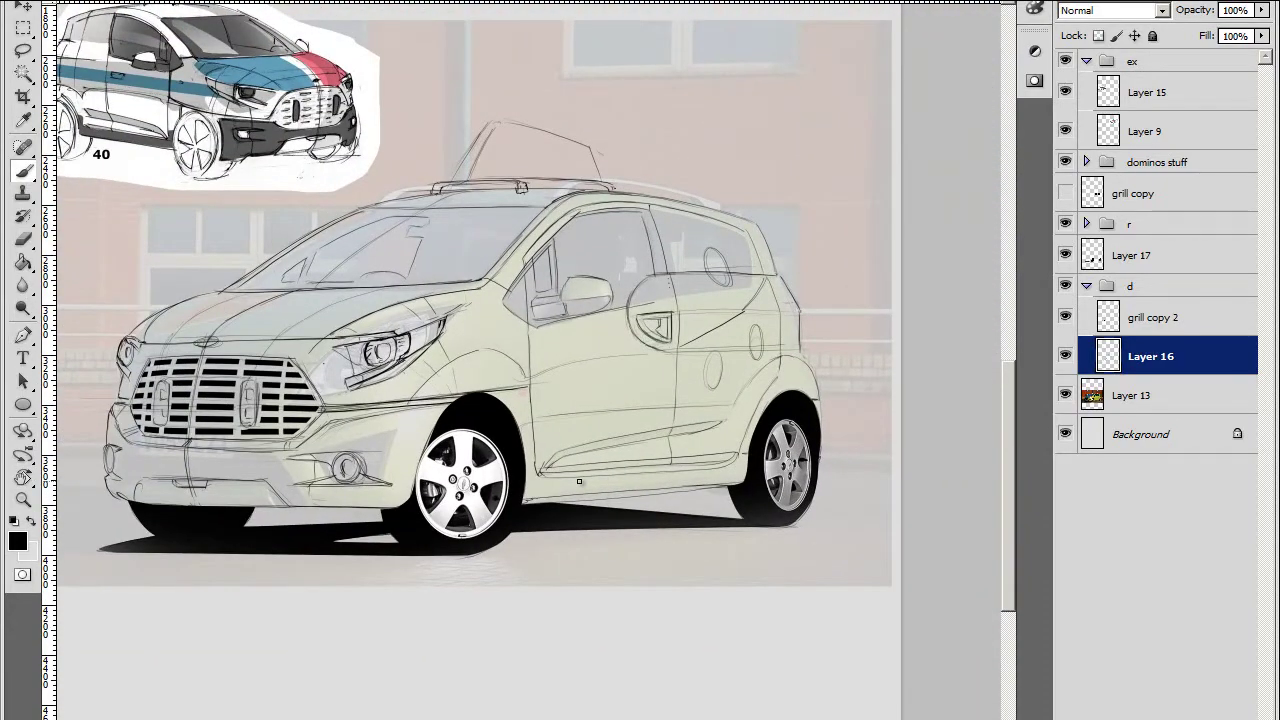
pyautogui.scroll(3, 578, 481)
# Rotate the view and briefly check Layer 13's coloured car under the sketch
pyautogui.moveTo(560, 460); pyautogui.dragTo(449, 326)
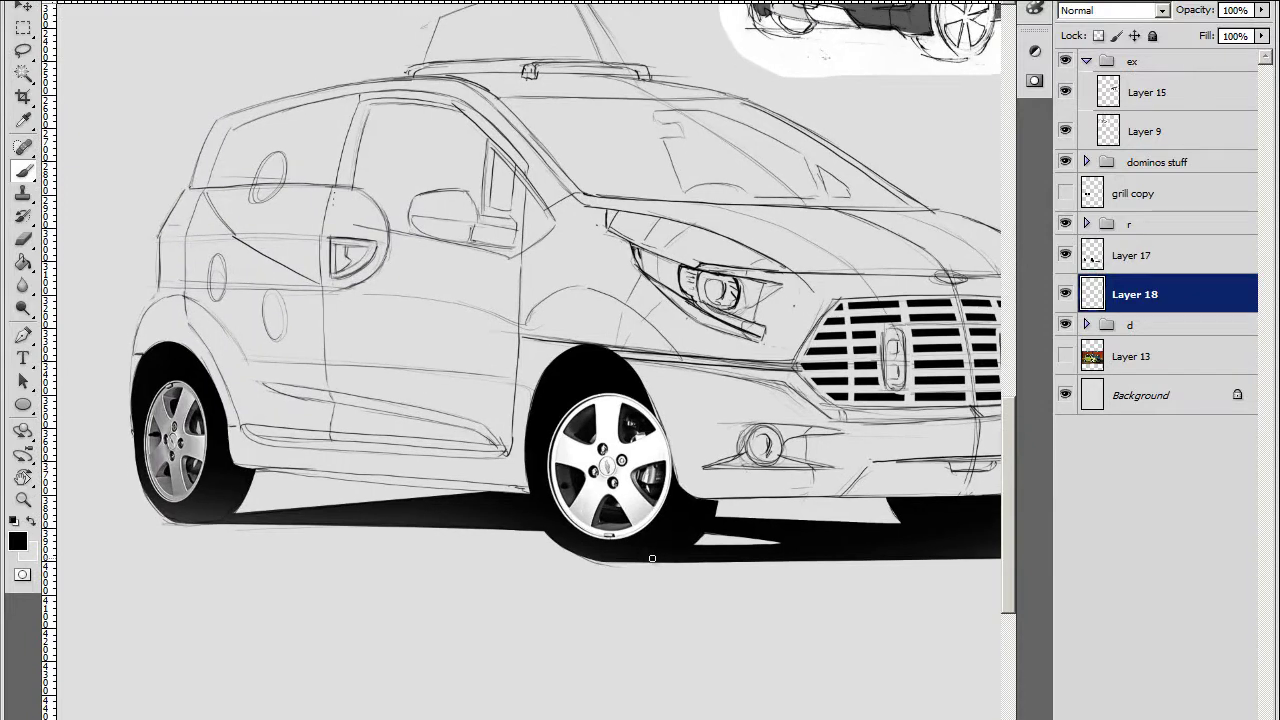
pyautogui.click(1065, 356)
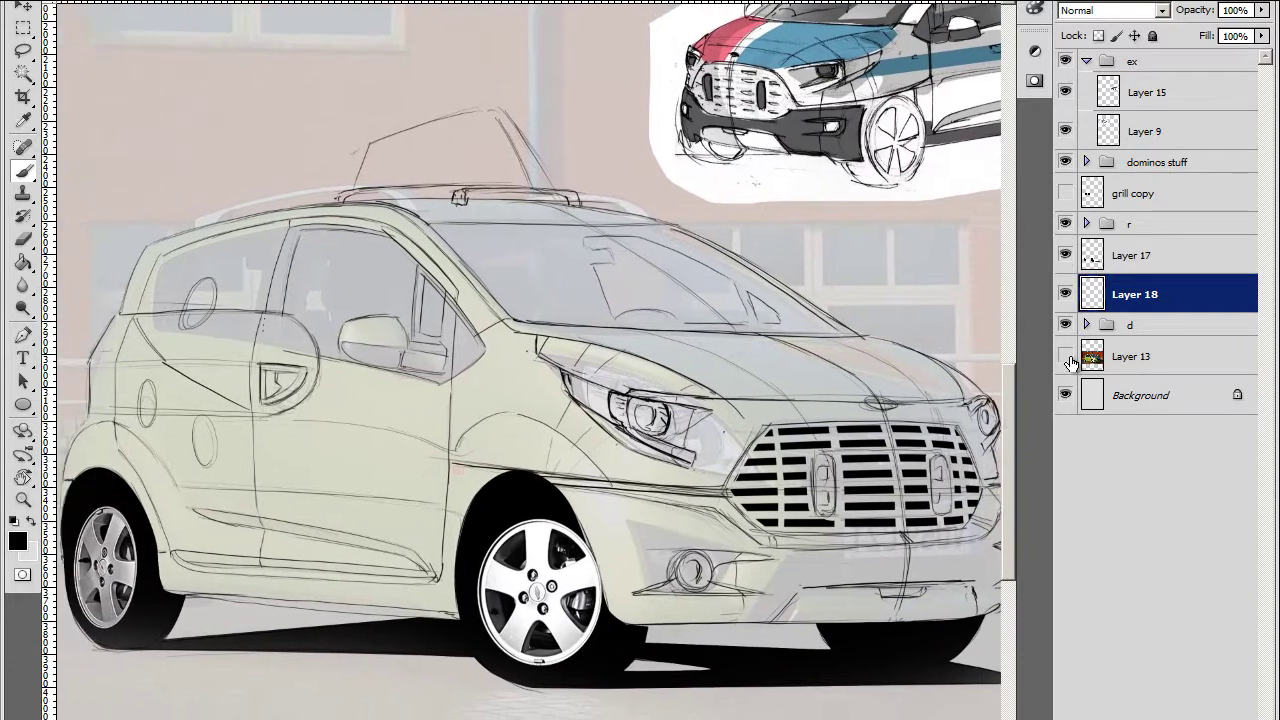
pyautogui.click(1066, 357)
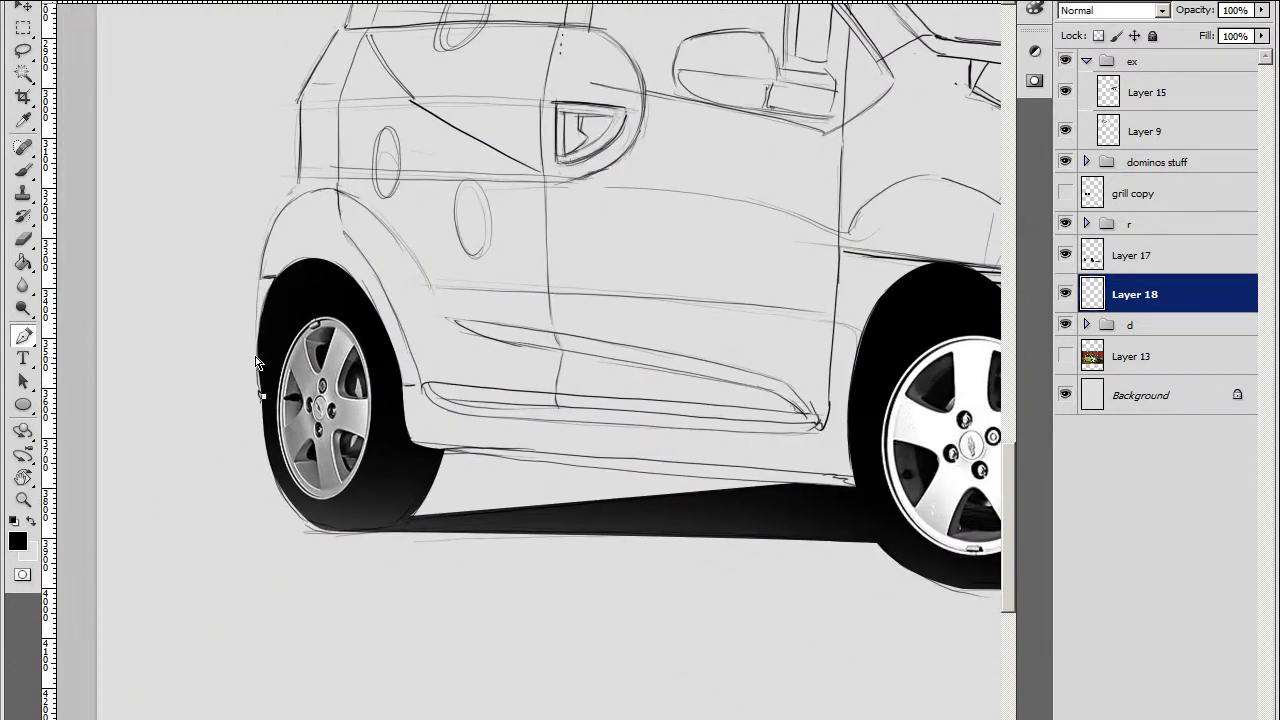
pyautogui.scroll(3, 280, 220)
pyautogui.scroll(2, 320, 190)
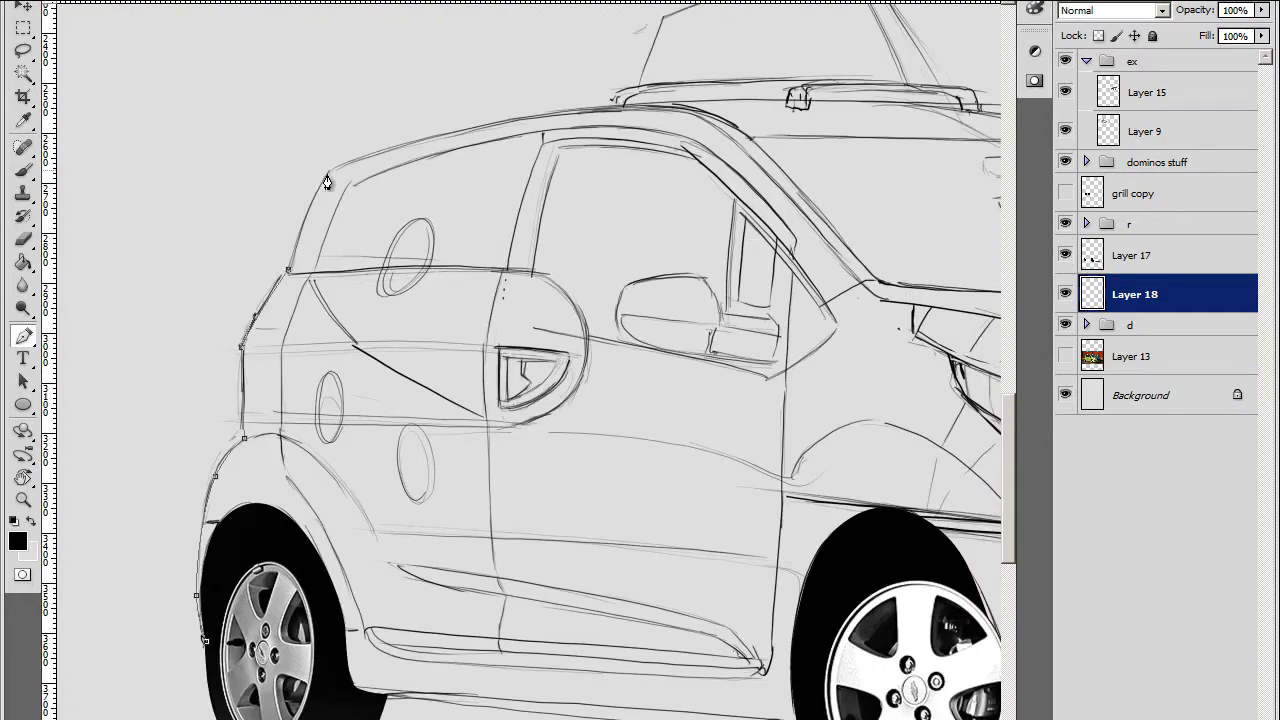
# Trace the Pen outline along the front and lower car body
pyautogui.hscroll(3, 690, 100)
pyautogui.hscroll(3, 700, 130)
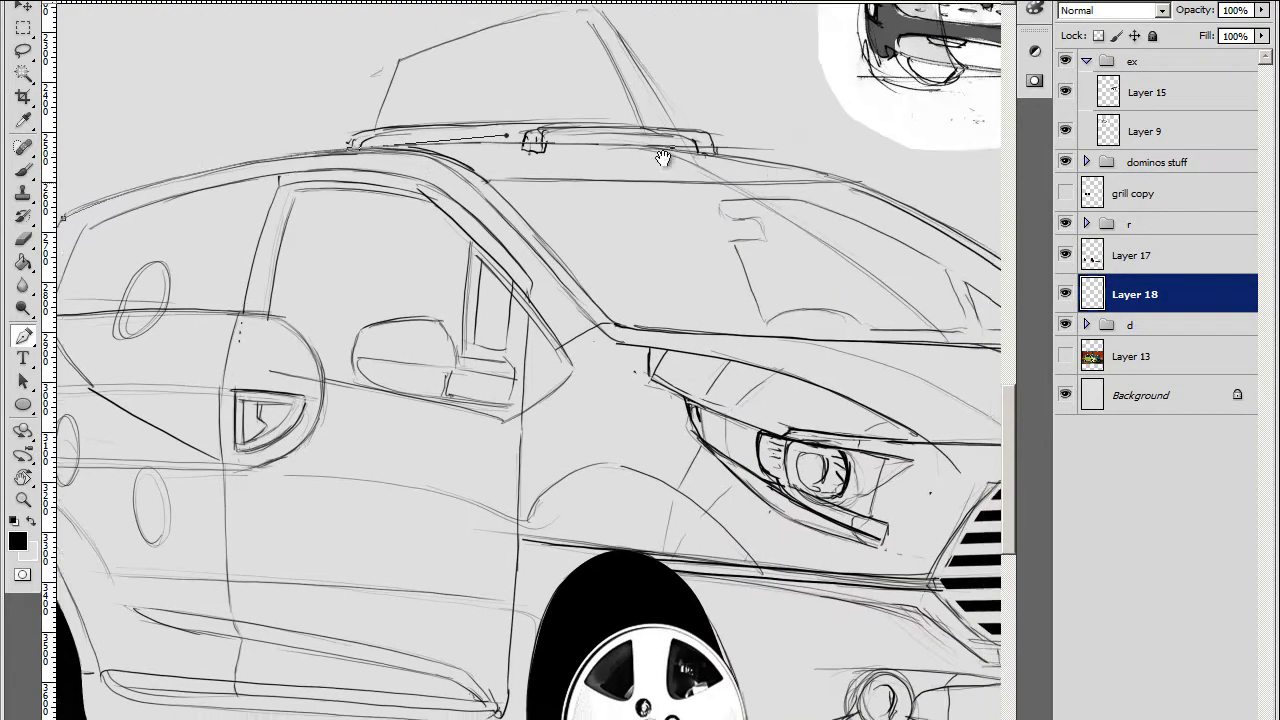
pyautogui.hscroll(3, 710, 170)
pyautogui.hscroll(3, 728, 210)
pyautogui.hscroll(3, 700, 206)
pyautogui.scroll(-2, 600, 205)
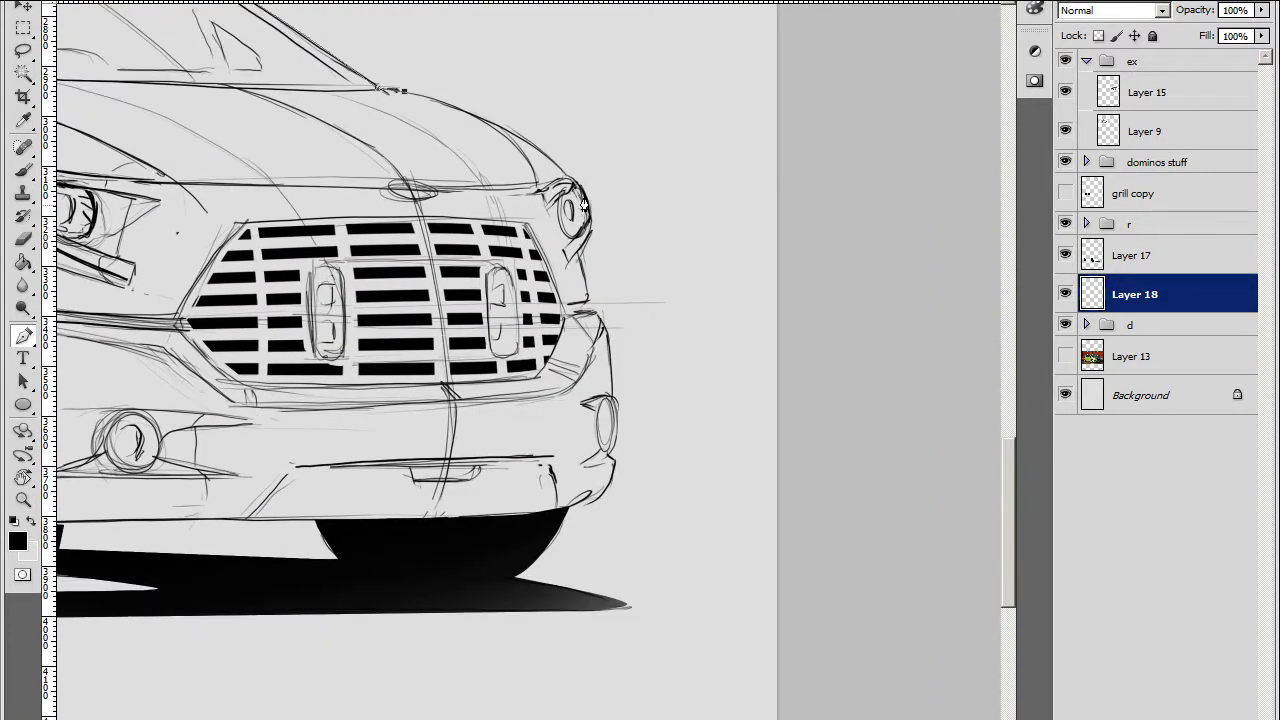
pyautogui.scroll(-1, 580, 270)
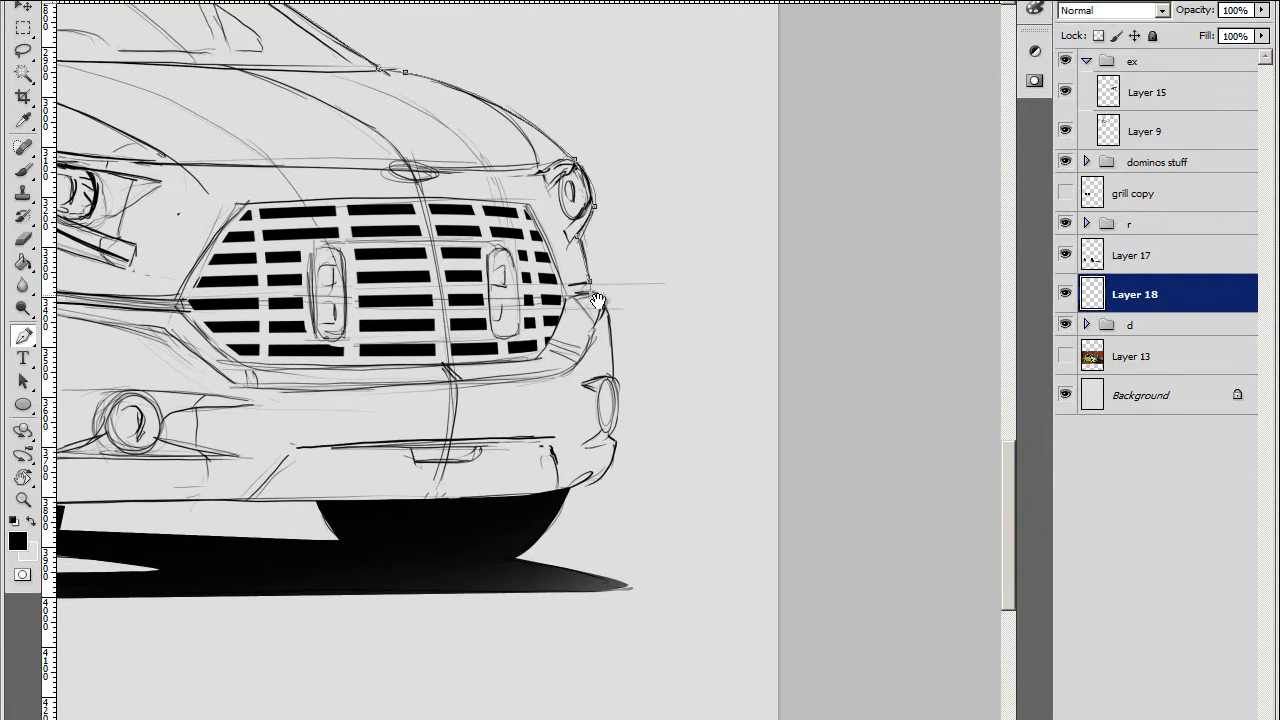
pyautogui.scroll(-1, 600, 290)
pyautogui.scroll(-1, 620, 320)
pyautogui.scroll(-1, 619, 362)
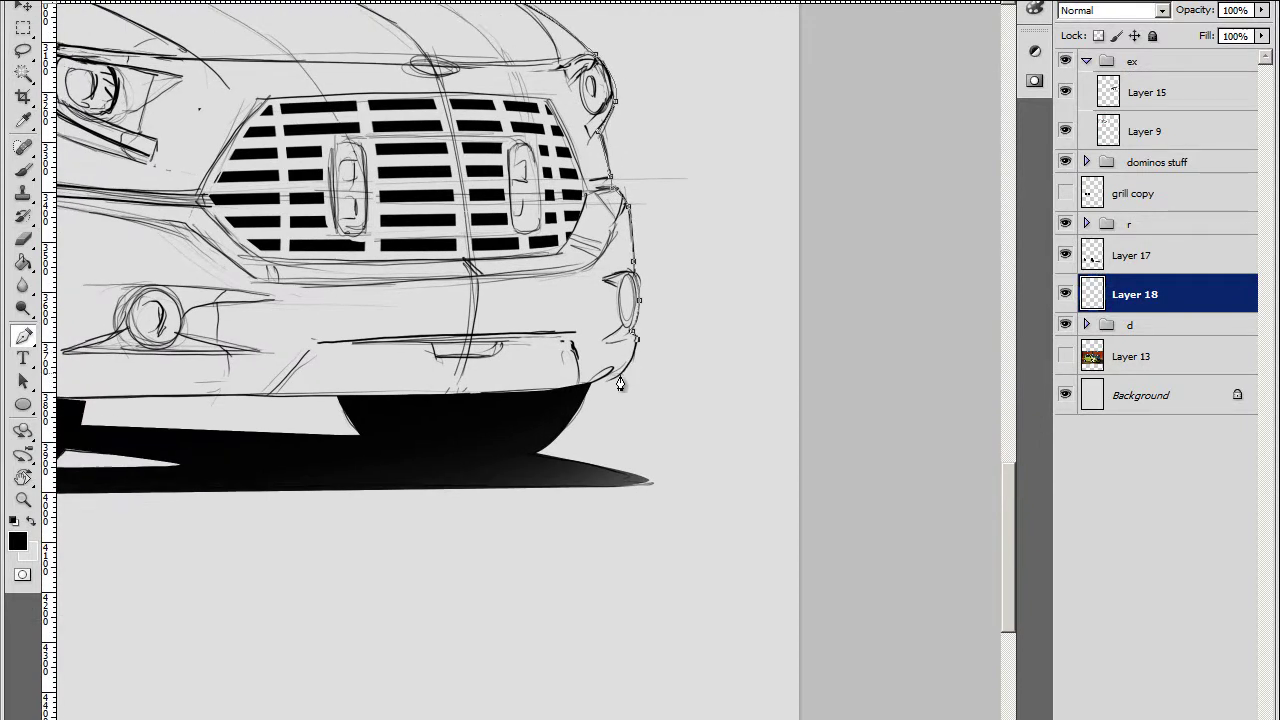
# Continue the outline around the rear wheel arch to complete the body silhouette
pyautogui.hscroll(-1, 557, 404)
pyautogui.scroll(-1, 557, 404)
pyautogui.hscroll(-2, 571, 378)
pyautogui.scroll(-1, 571, 378)
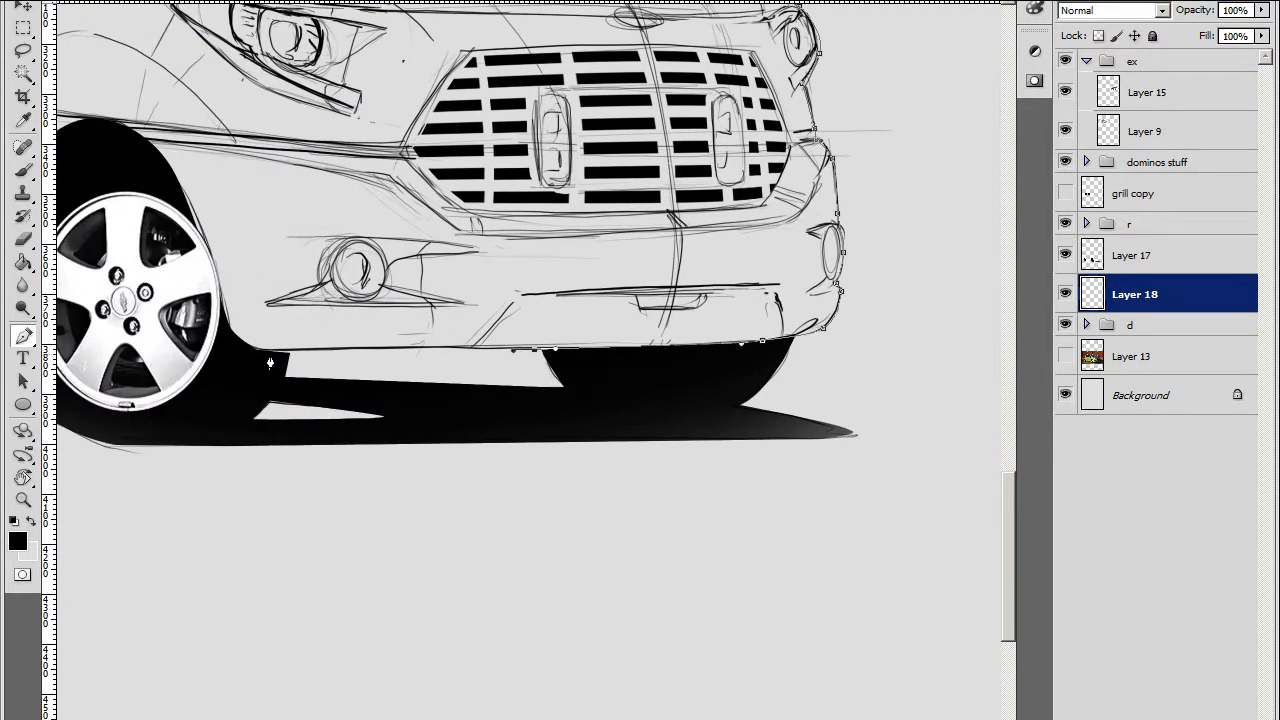
pyautogui.hscroll(-2, 300, 340)
pyautogui.hscroll(-3, 360, 310)
pyautogui.hscroll(-3, 432, 272)
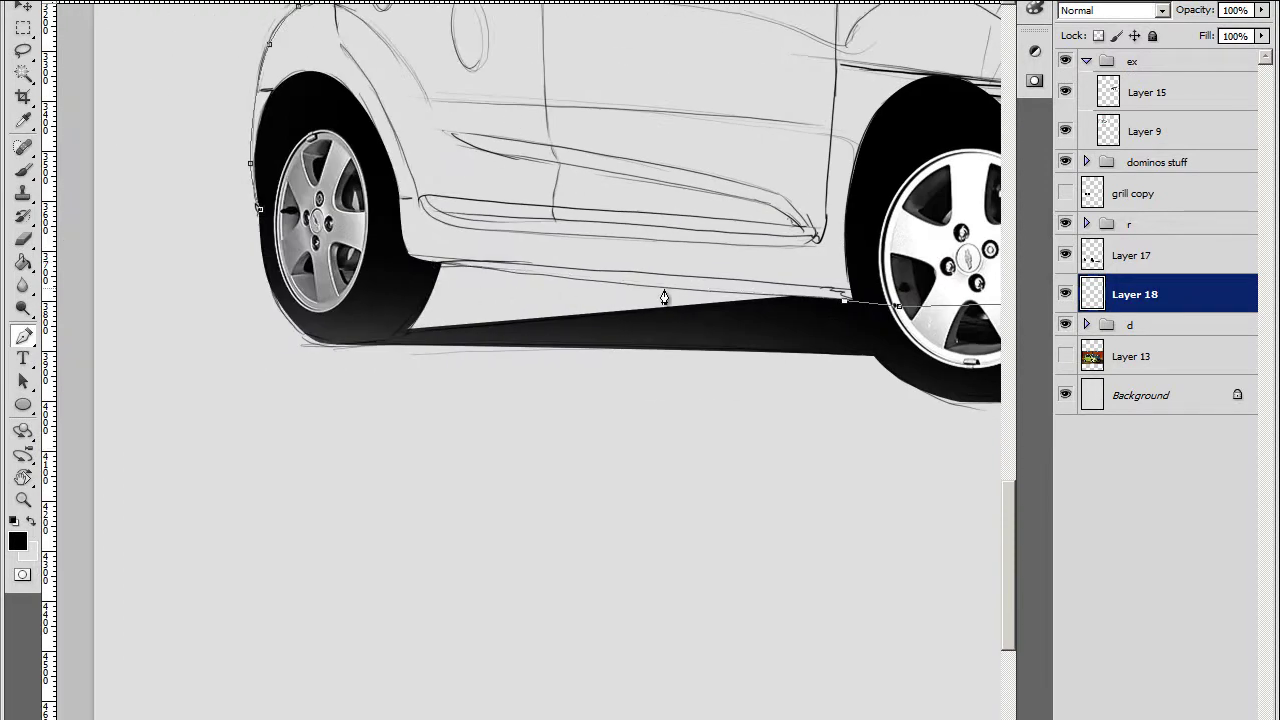
pyautogui.hscroll(1, 620, 315)
pyautogui.hscroll(3, 450, 360)
pyautogui.scroll(1, 450, 360)
pyautogui.click(1065, 357)
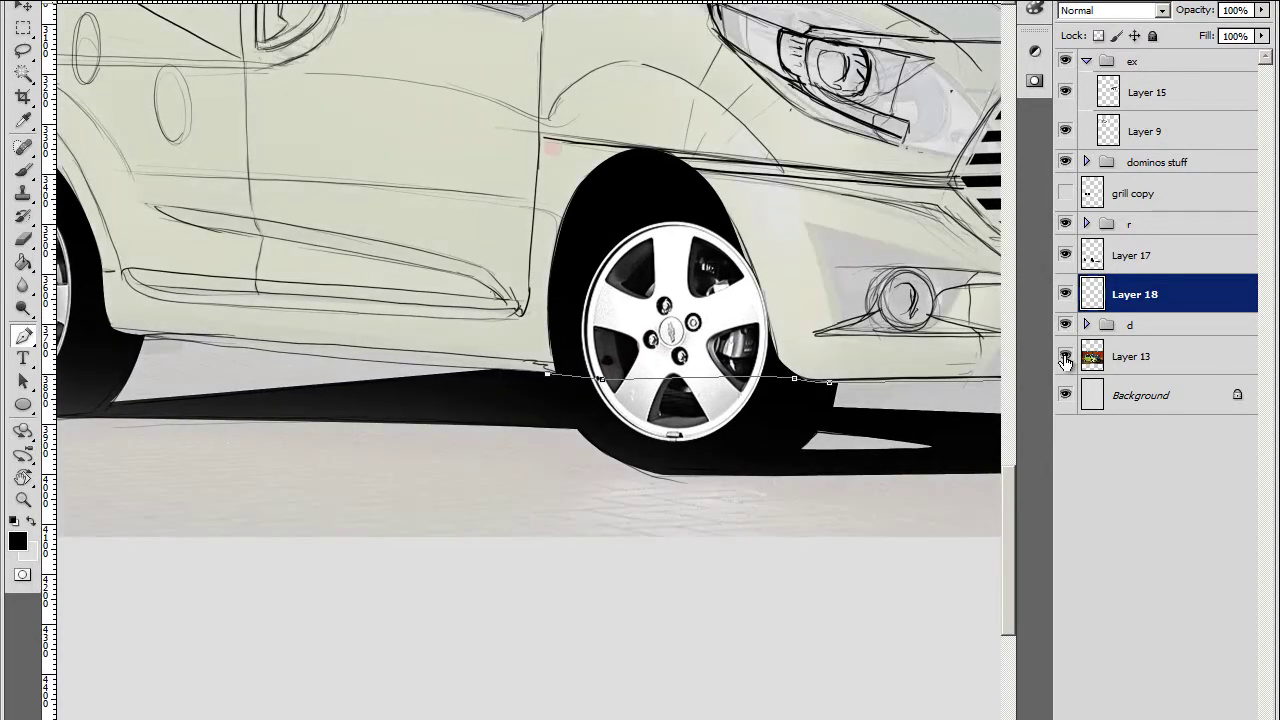
pyautogui.hscroll(-2, 400, 345)
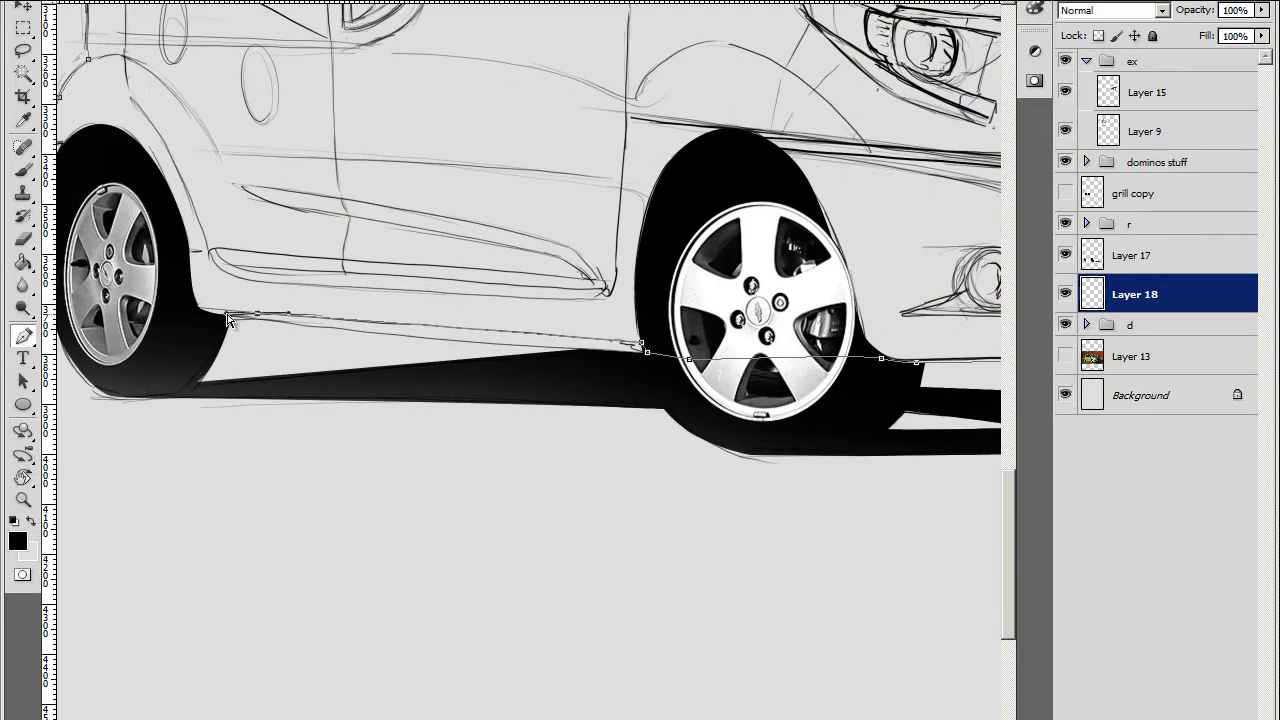
pyautogui.moveTo(187, 295); pyautogui.dragTo(193, 308)
pyautogui.hscroll(-4, 288, 275)
# Switch to the brush and set grey as the foreground colour
pyautogui.scroll(-1, 629, 423)
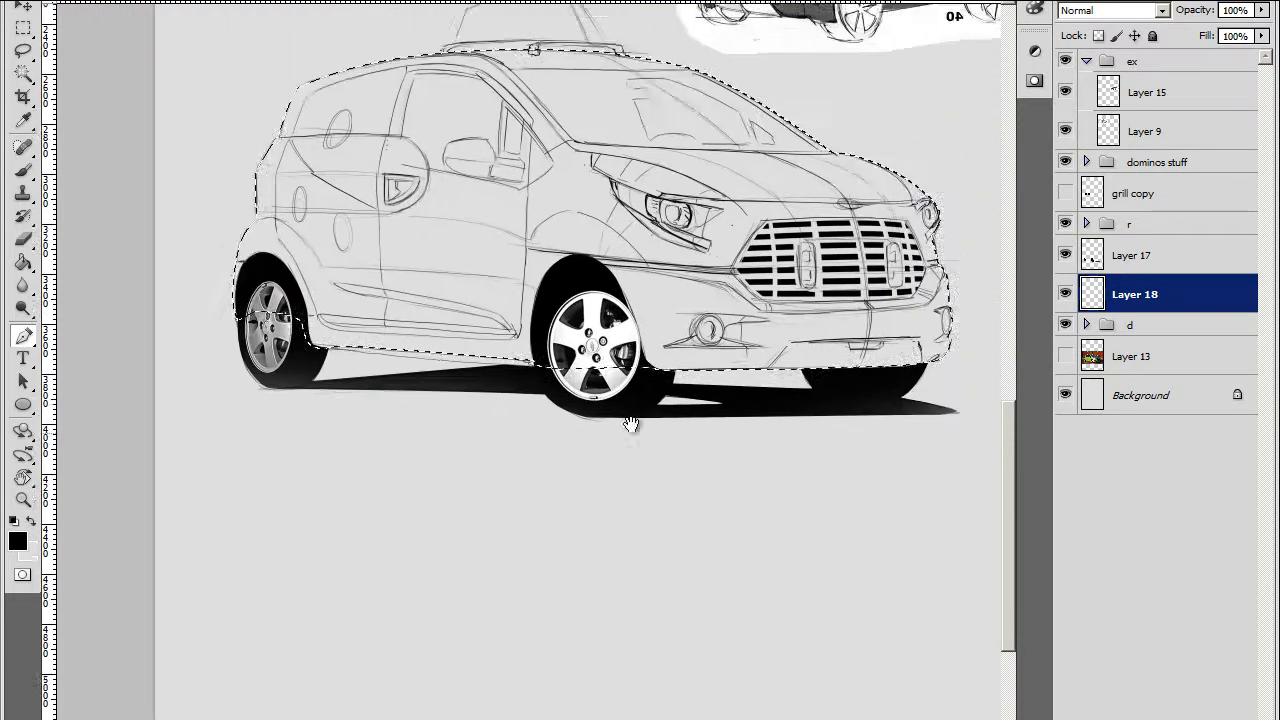
pyautogui.press('b')
pyautogui.rightClick(760, 420)
pyautogui.press('Escape')
pyautogui.click(17, 541)
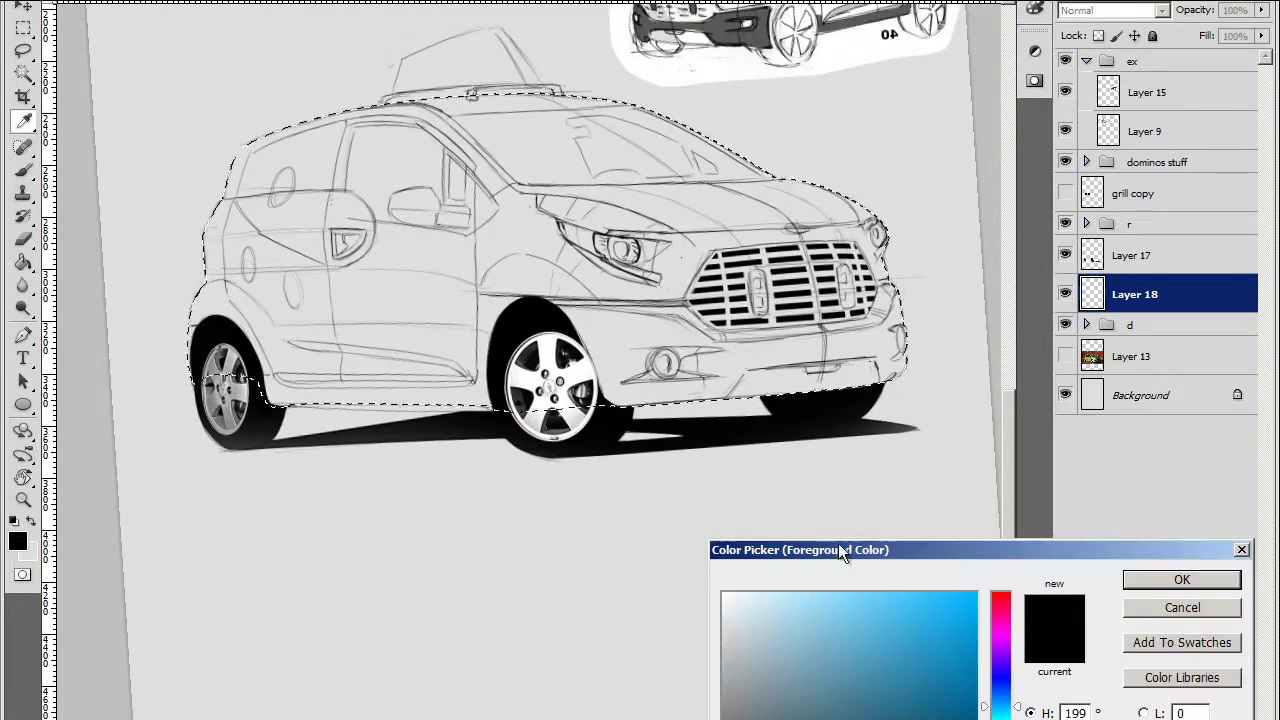
pyautogui.moveTo(838, 543); pyautogui.dragTo(644, 220)
pyautogui.click(525, 384)
pyautogui.click(974, 251)
# Reset the canvas rotation to level and frame the whole car
pyautogui.press('r')
pyautogui.moveTo(537, 486); pyautogui.dragTo(593, 400)
pyautogui.press('Escape')
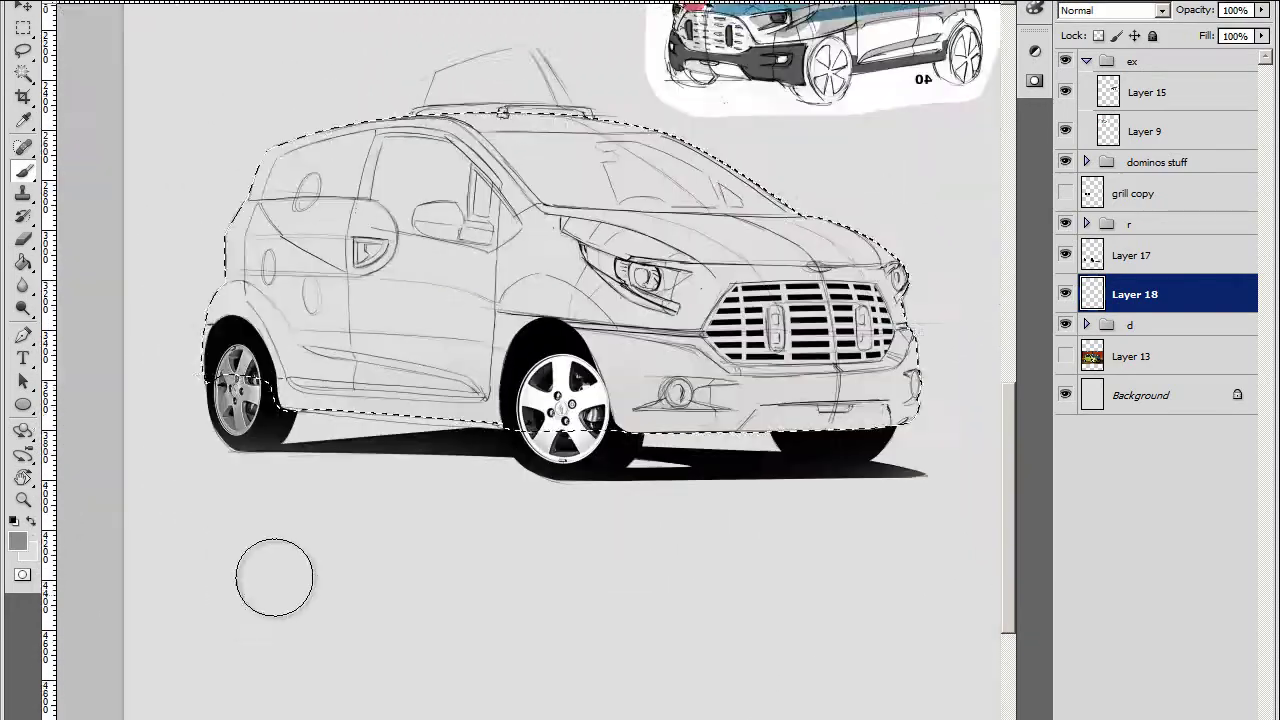
pyautogui.moveTo(271, 580); pyautogui.dragTo(259, 611)
pyautogui.moveTo(245, 692); pyautogui.dragTo(249, 704)
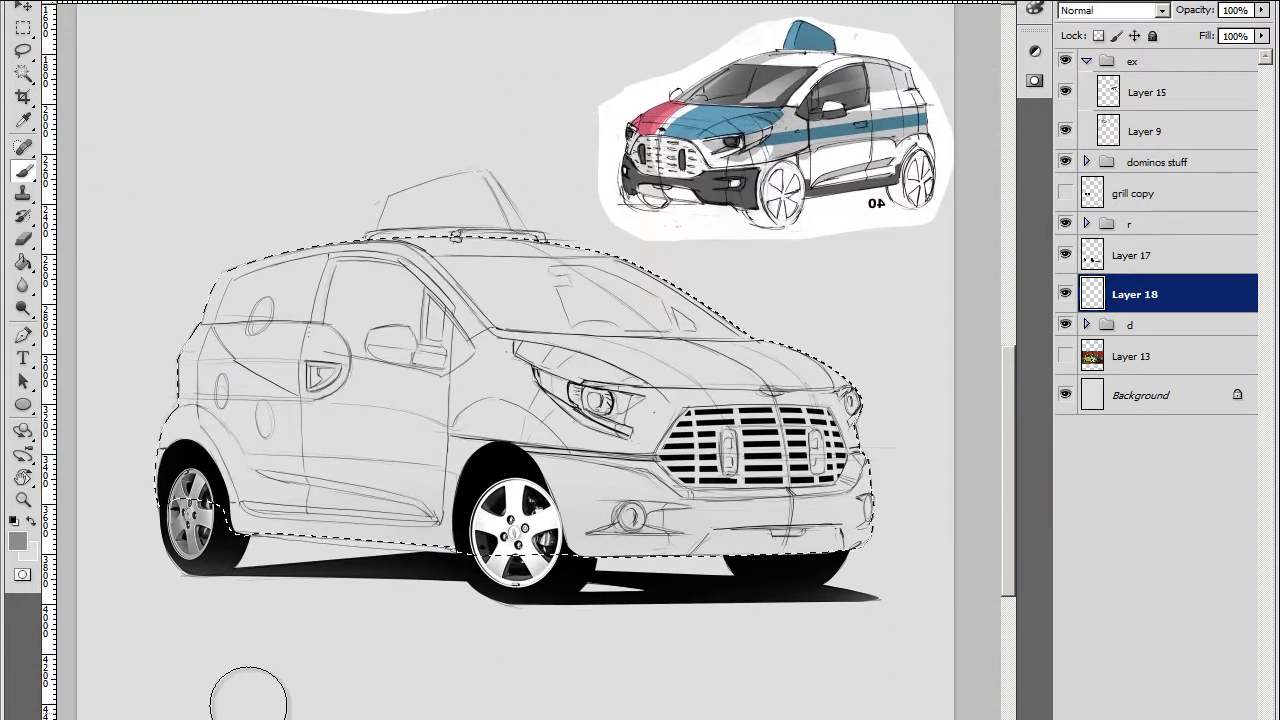
# Save the car-body selection, deselect, and confirm the 400 px 0% hardness brush
pyautogui.click(266, 257)
pyautogui.press('Return')
pyautogui.hotkey('ctrl', 'd')
pyautogui.rightClick(434, 334)
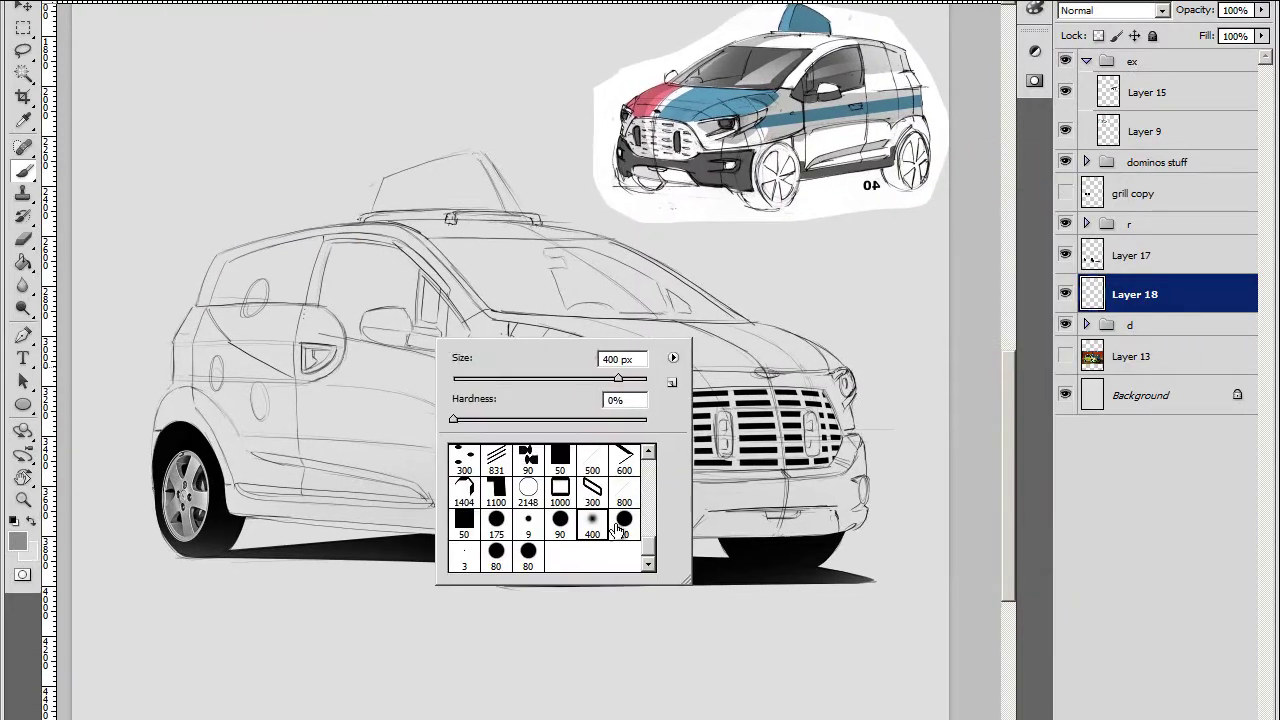
pyautogui.press('Escape')
# Briefly hide reference Layer 15, then make group d the active layer
pyautogui.moveTo(807, 386)
pyautogui.mouseDown()
pyautogui.moveTo(767, 396)
pyautogui.moveTo(758, 422)
pyautogui.mouseUp()
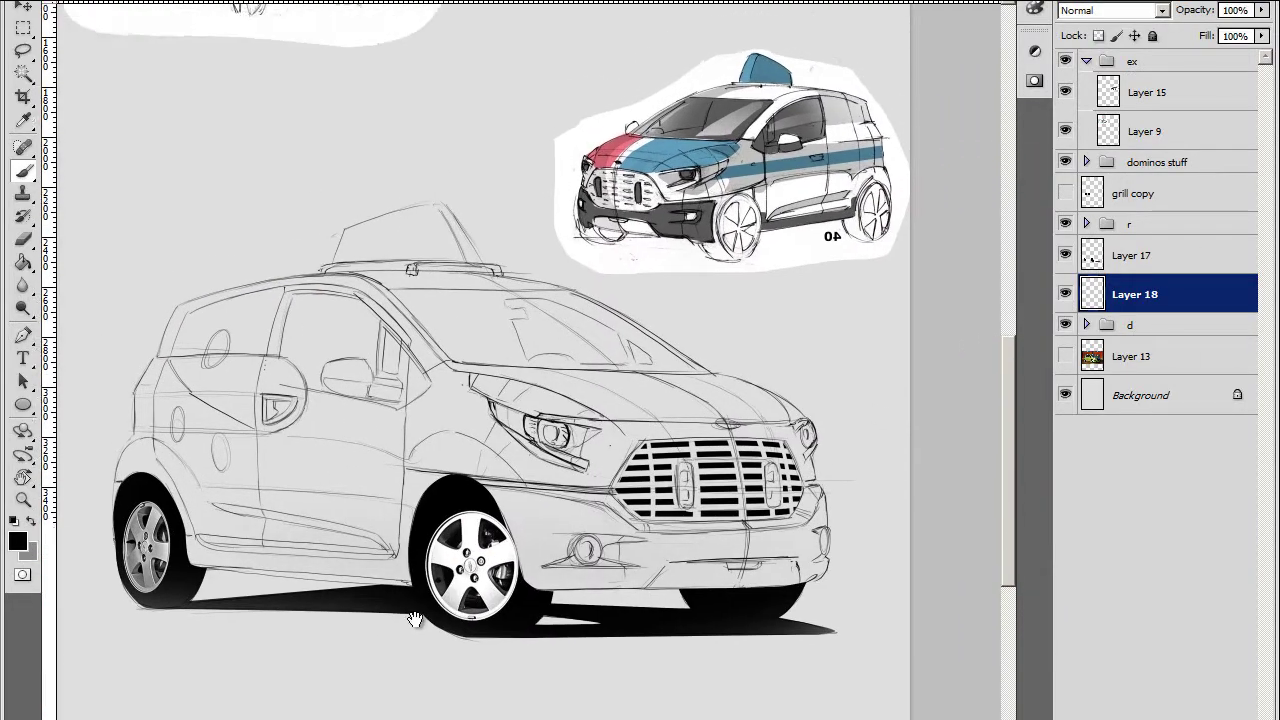
pyautogui.click(1065, 92)
pyautogui.click(1065, 92)
pyautogui.moveTo(818, 221)
pyautogui.mouseDown()
pyautogui.moveTo(838, 236)
pyautogui.moveTo(838, 176)
pyautogui.moveTo(884, 156)
pyautogui.mouseUp()
pyautogui.click(1086, 324)
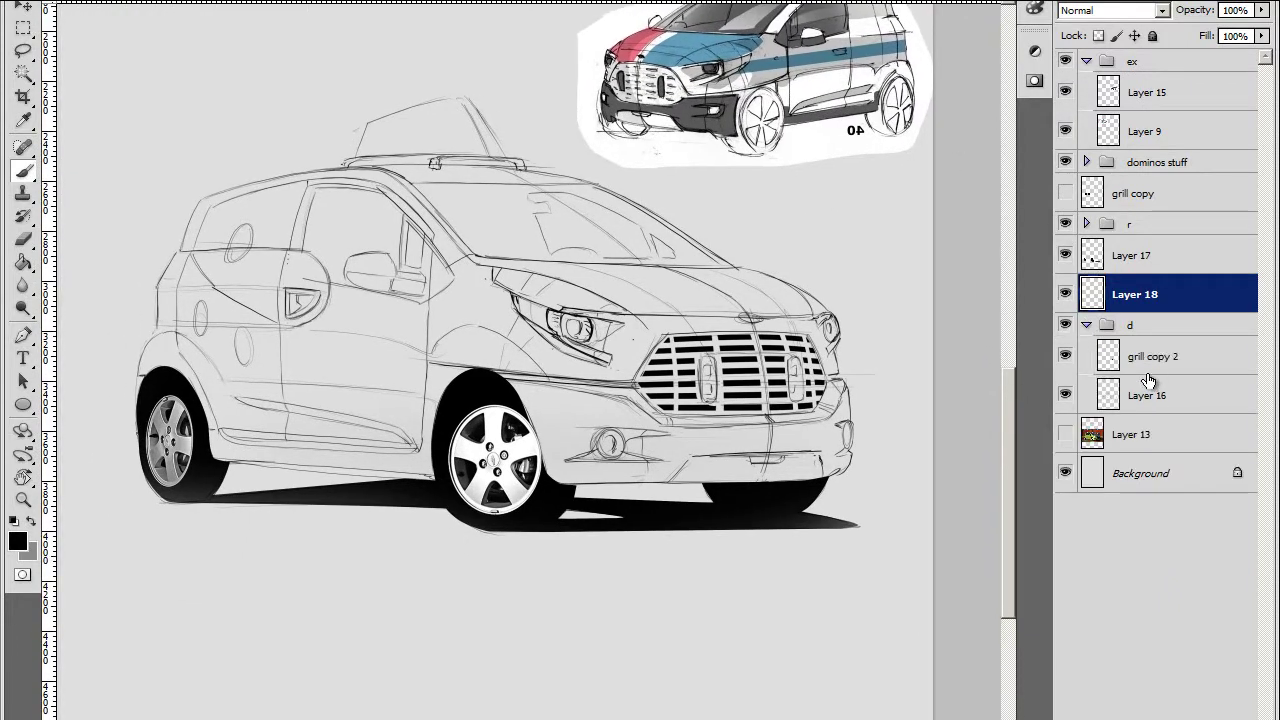
pyautogui.click(1140, 390)
pyautogui.press('e')
pyautogui.click(1086, 324)
pyautogui.moveTo(929, 295); pyautogui.dragTo(891, 310)
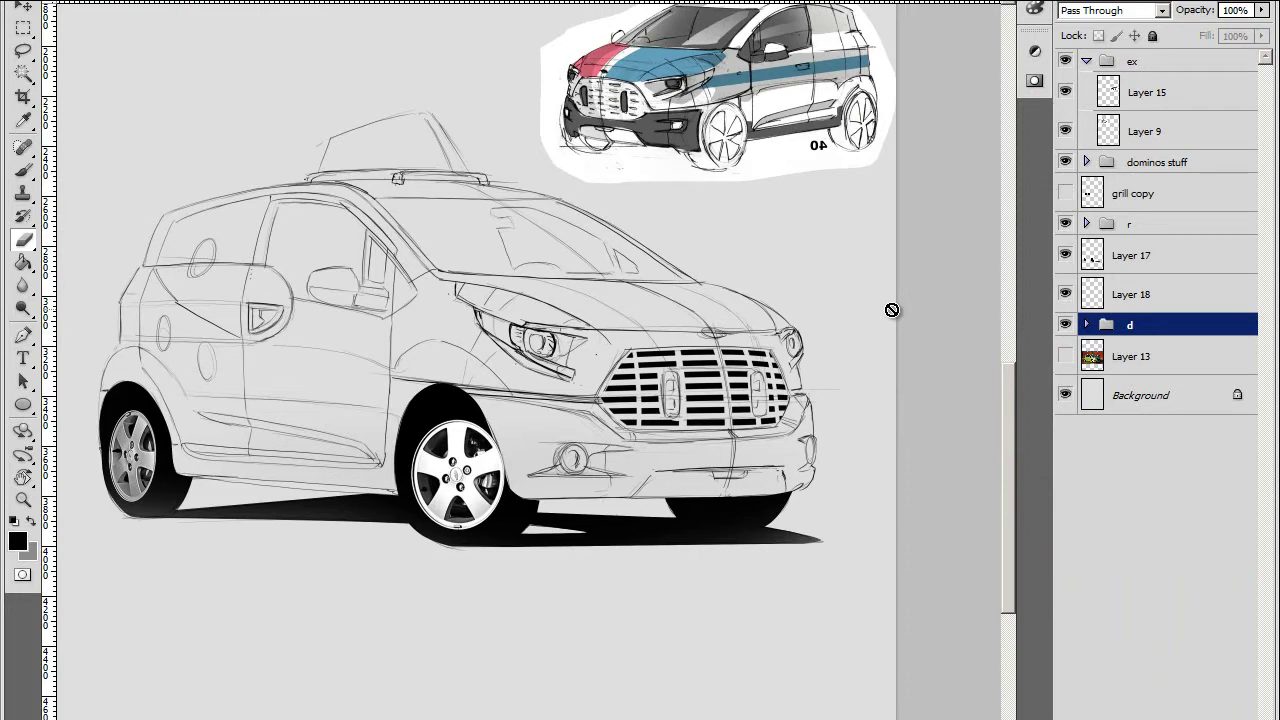
# Add new Layer 19 above Layer 18 and frame the area above the car
pyautogui.moveTo(401, 525); pyautogui.dragTo(360, 550)
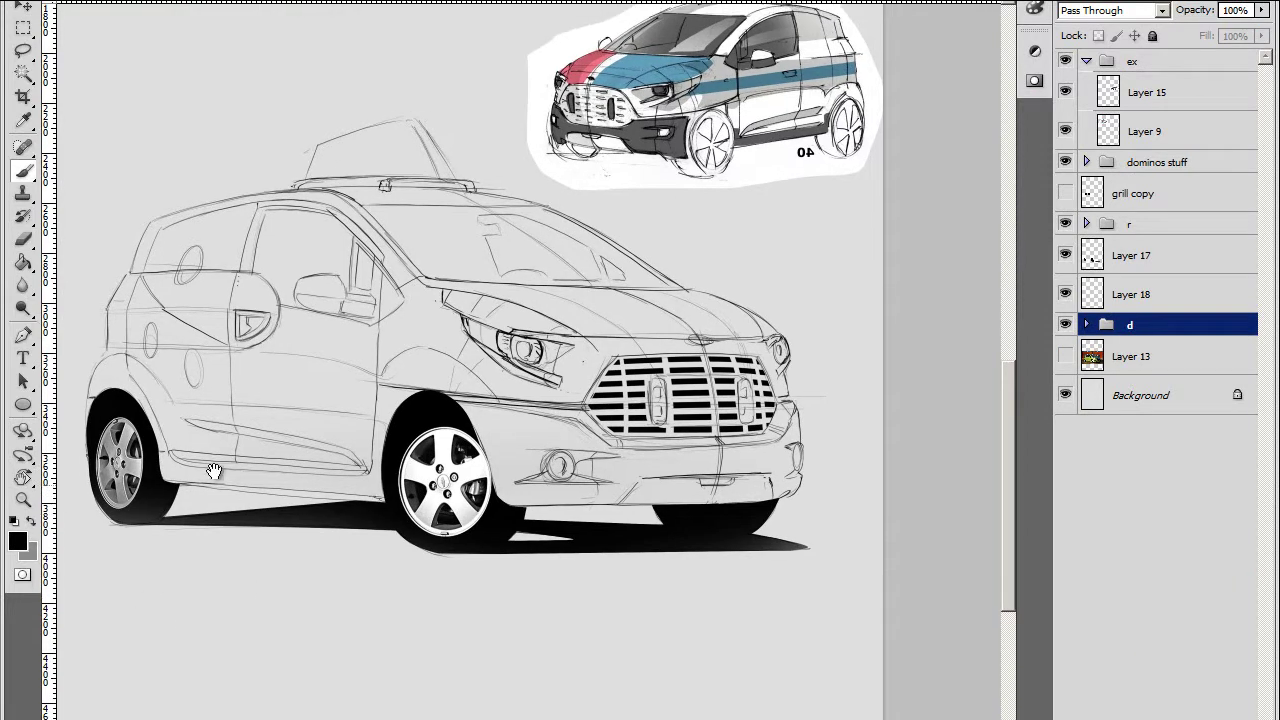
pyautogui.hotkey('ctrl', 'shift', 'alt', 'n')
pyautogui.moveTo(700, 420)
pyautogui.mouseDown()
pyautogui.moveTo(578, 488)
pyautogui.moveTo(568, 526)
pyautogui.moveTo(600, 520)
pyautogui.mouseUp()
pyautogui.moveTo(600, 330)
pyautogui.mouseDown()
pyautogui.moveTo(599, 296)
pyautogui.moveTo(781, 220)
pyautogui.mouseUp()
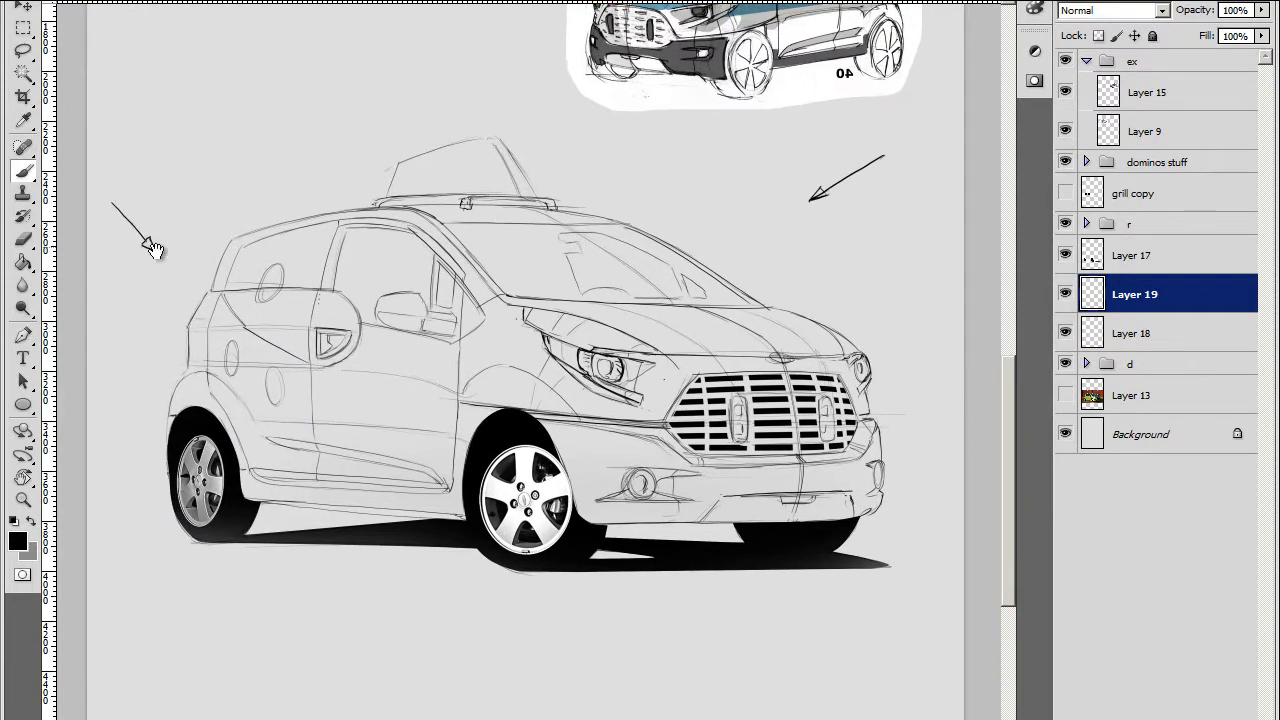
# Letter LIGHTS beside the light-direction arrows, then erase the lettering
pyautogui.moveTo(152, 249); pyautogui.dragTo(165, 337)
pyautogui.moveTo(851, 278)
pyautogui.mouseDown()
pyautogui.moveTo(858, 290)
pyautogui.moveTo(911, 291)
pyautogui.mouseUp()
pyautogui.moveTo(911, 291); pyautogui.dragTo(830, 294)
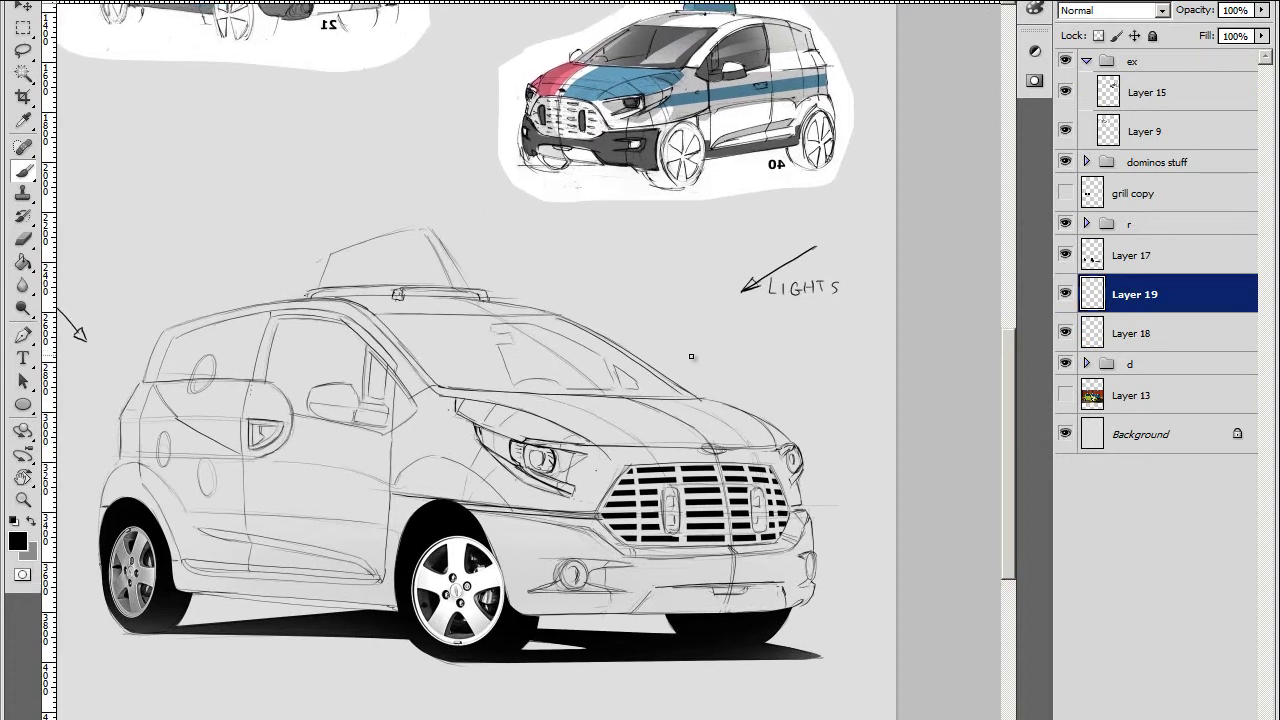
pyautogui.moveTo(662, 373); pyautogui.dragTo(720, 303)
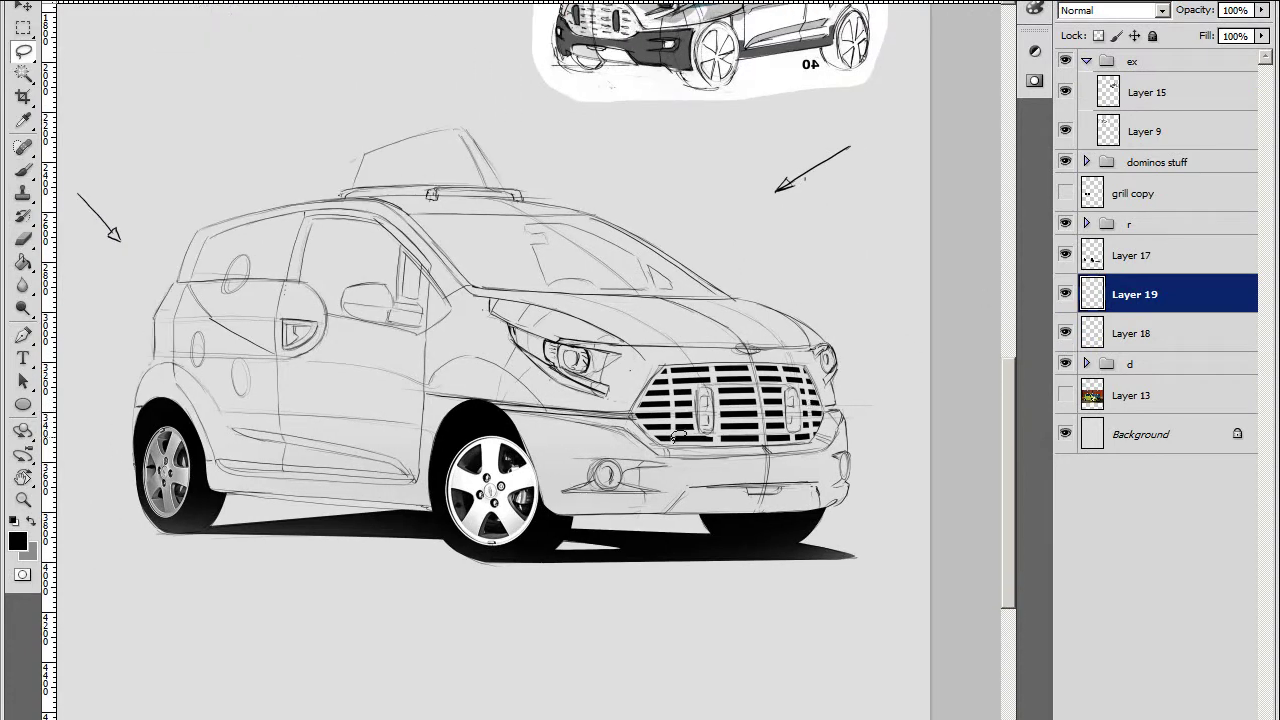
# Reload the saved car-body selection and ready the soft brush with grey
pyautogui.hotkey('ctrl', 'd')
pyautogui.press('Return')
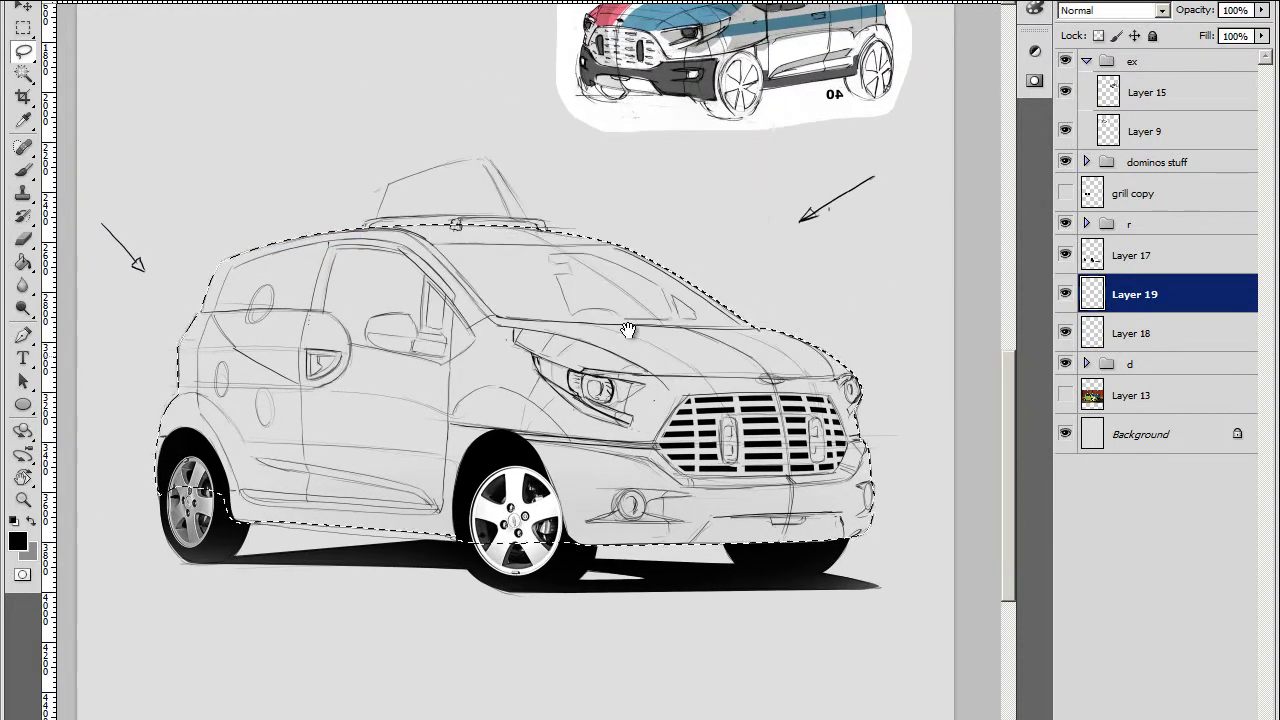
pyautogui.press('b')
pyautogui.rightClick(692, 372)
pyautogui.moveTo(215, 522); pyautogui.dragTo(185, 502)
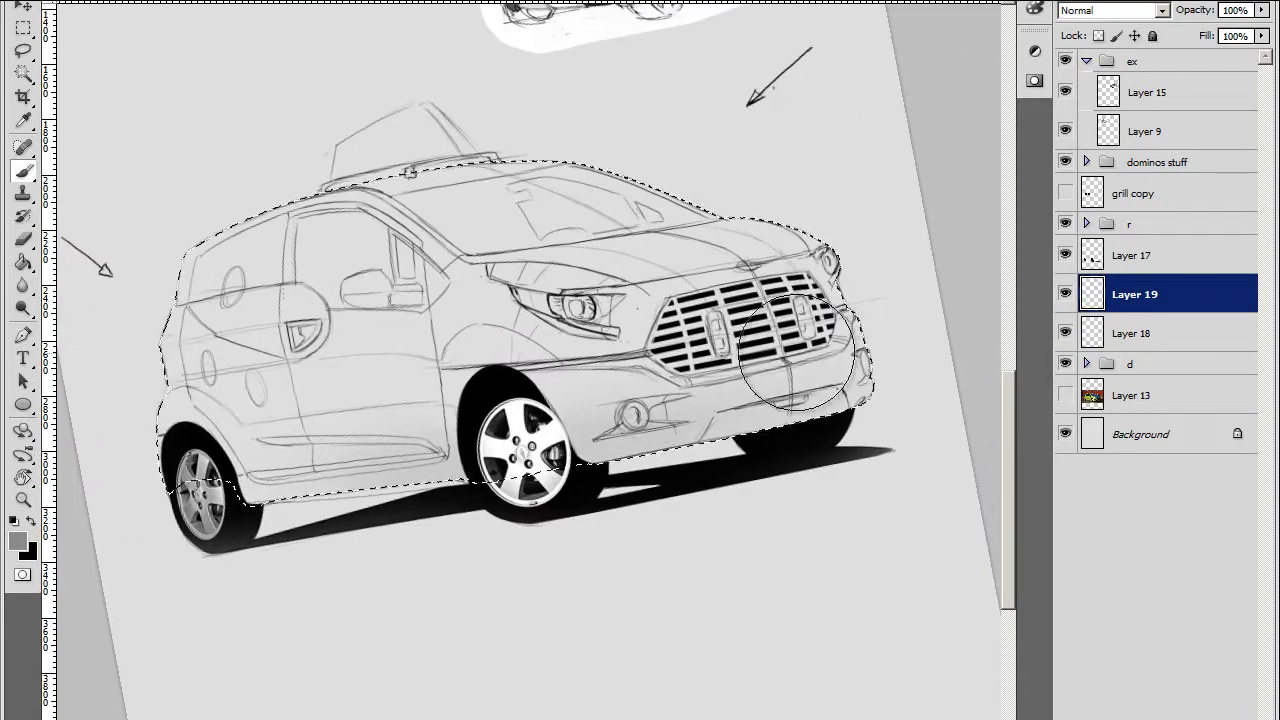
pyautogui.click(17, 541)
pyautogui.click(974, 257)
# Paint soft grey shading over the windows, roof, lower door and body
pyautogui.moveTo(453, 198)
pyautogui.mouseDown()
pyautogui.moveTo(114, 286)
pyautogui.moveTo(300, 235)
pyautogui.moveTo(251, 243)
pyautogui.moveTo(614, 250)
pyautogui.moveTo(130, 430)
pyautogui.moveTo(757, 430)
pyautogui.moveTo(628, 200)
pyautogui.mouseUp()
pyautogui.moveTo(852, 345); pyautogui.dragTo(433, 355)
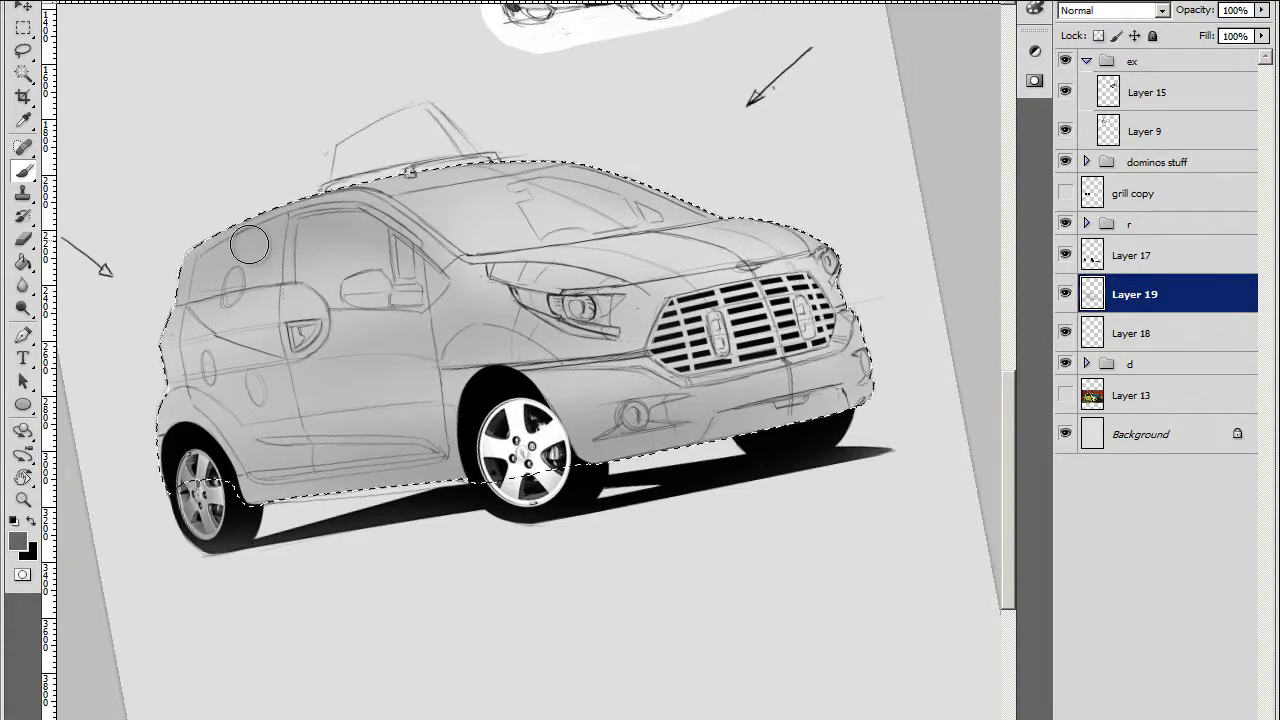
pyautogui.moveTo(249, 244)
pyautogui.mouseDown()
pyautogui.moveTo(420, 290)
pyautogui.moveTo(350, 390)
pyautogui.mouseUp()
pyautogui.press('r')
pyautogui.moveTo(543, 514)
pyautogui.mouseDown()
pyautogui.moveTo(689, 607)
pyautogui.moveTo(763, 586)
pyautogui.moveTo(783, 277)
pyautogui.mouseUp()
pyautogui.press('b')
# Shade grille and bumper with a smaller brush, then darken lower sides with #454545
pyautogui.moveTo(366, 357)
pyautogui.mouseDown()
pyautogui.moveTo(372, 367)
pyautogui.moveTo(600, 170)
pyautogui.moveTo(560, 150)
pyautogui.moveTo(640, 160)
pyautogui.moveTo(640, 320)
pyautogui.moveTo(600, 460)
pyautogui.moveTo(666, 494)
pyautogui.moveTo(765, 267)
pyautogui.moveTo(700, 300)
pyautogui.mouseUp()
pyautogui.press('[')
pyautogui.press('[')
pyautogui.press('[')
pyautogui.moveTo(720, 390); pyautogui.dragTo(793, 376)
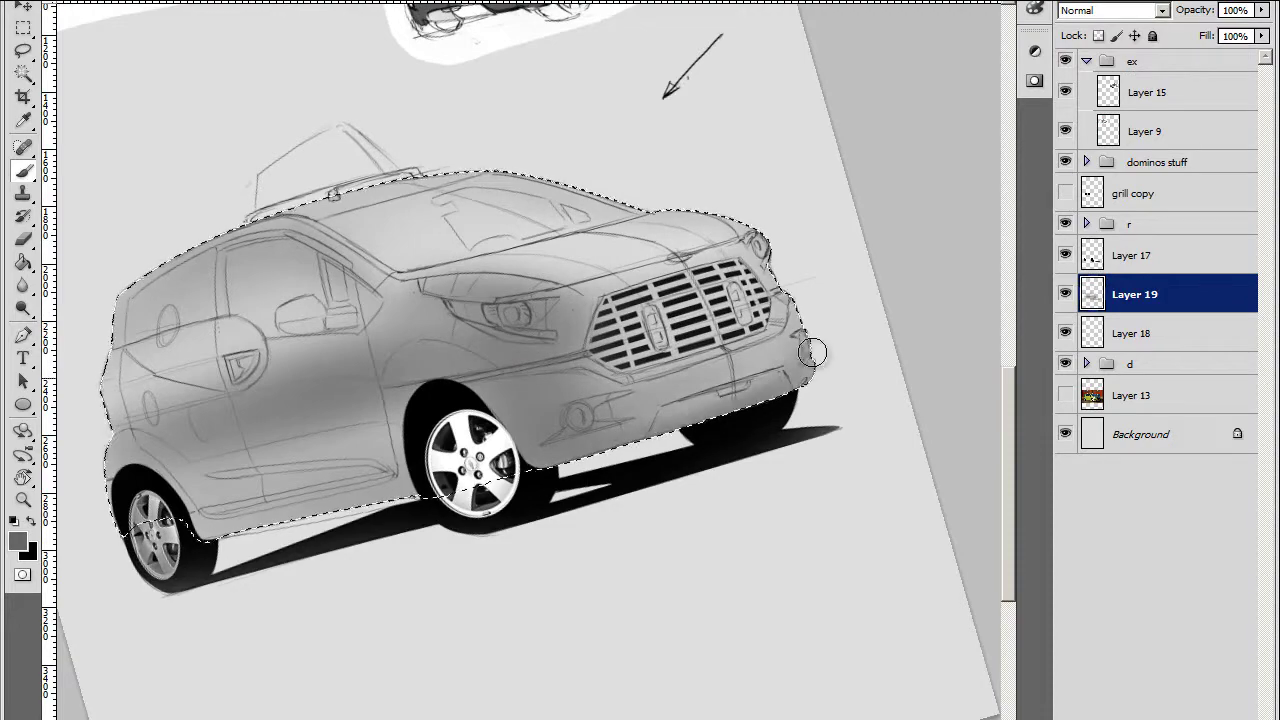
pyautogui.click(17, 541)
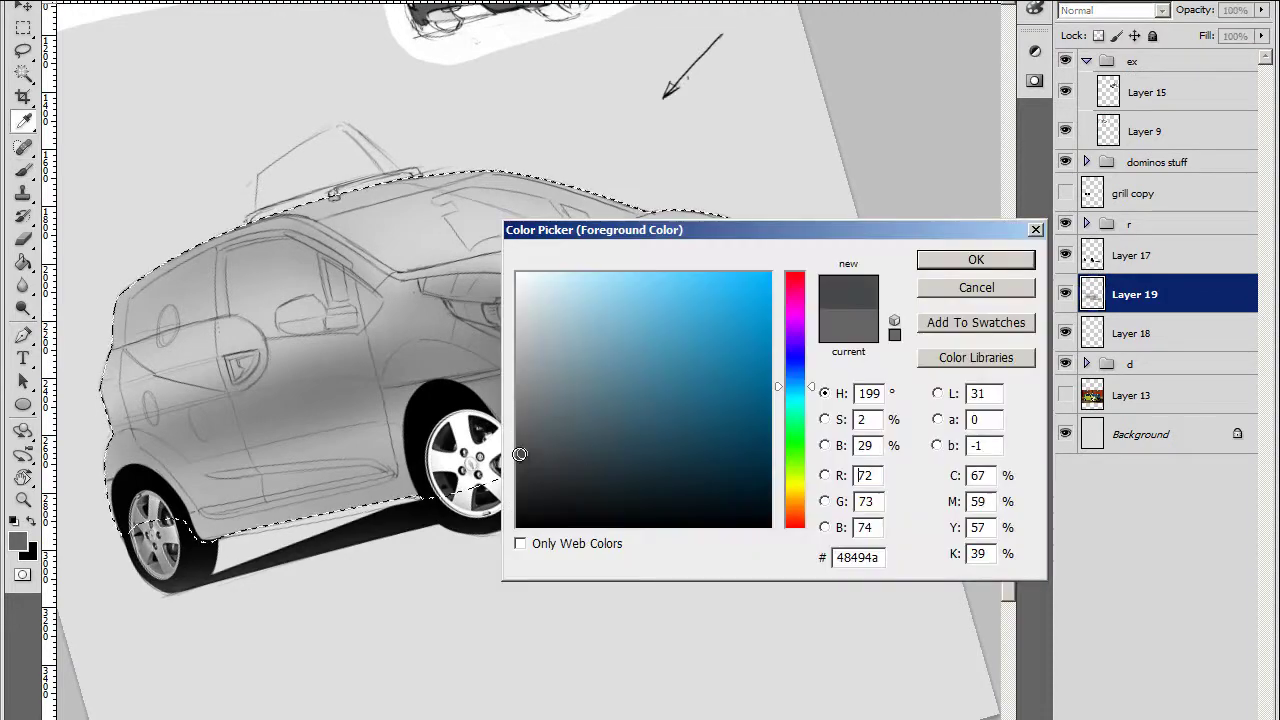
pyautogui.click(996, 259)
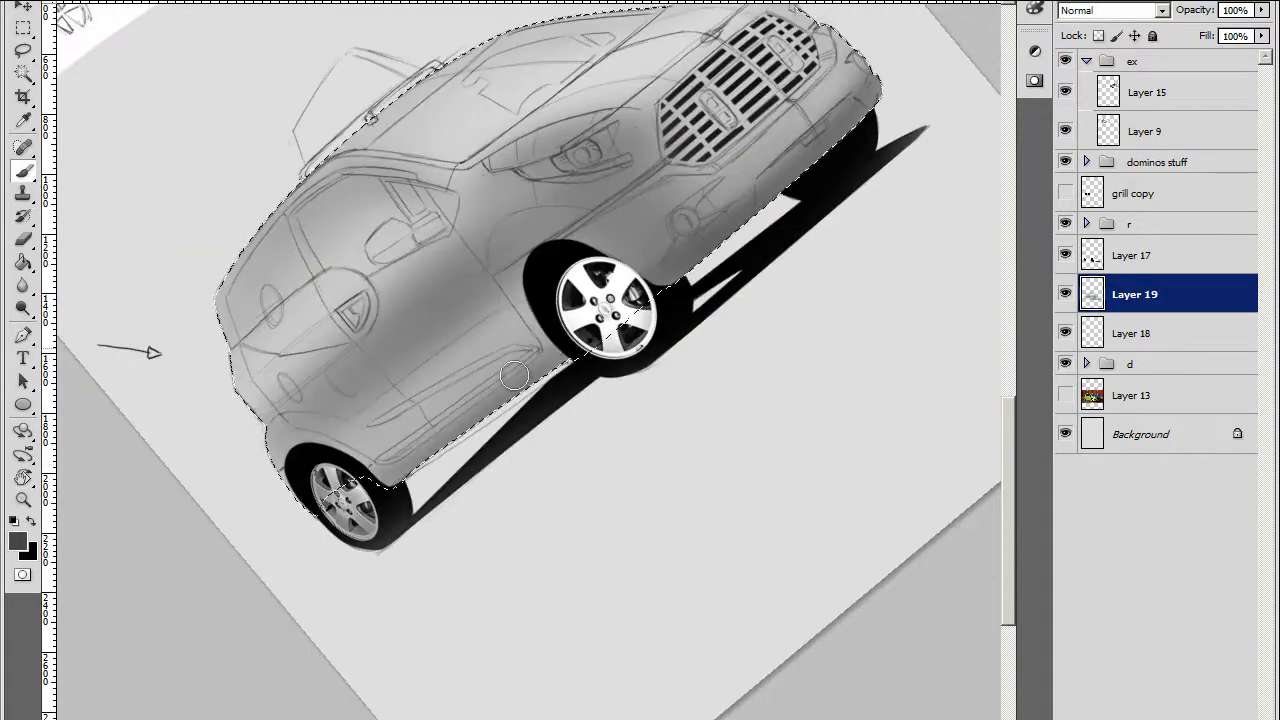
pyautogui.moveTo(514, 375); pyautogui.dragTo(302, 510)
pyautogui.moveTo(173, 381)
pyautogui.mouseDown()
pyautogui.moveTo(300, 260)
pyautogui.moveTo(236, 465)
pyautogui.moveTo(380, 330)
pyautogui.moveTo(204, 464)
pyautogui.mouseUp()
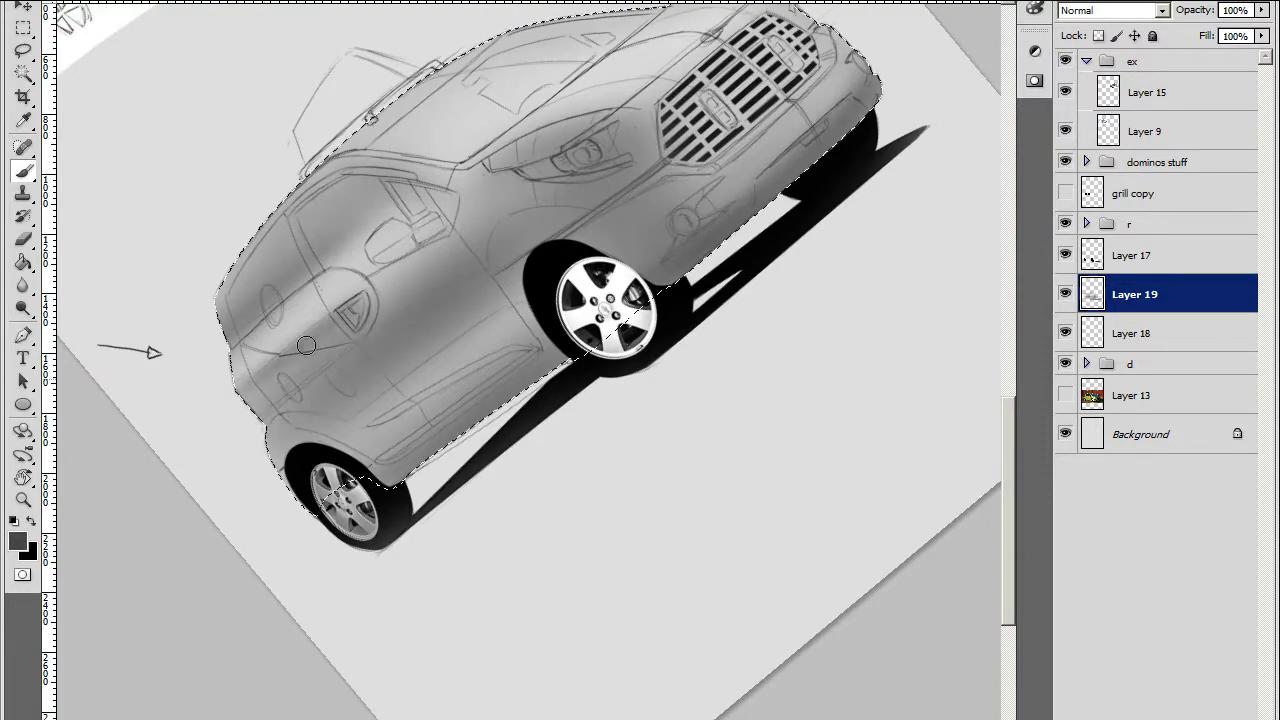
# Shade from the roof pillar across the hood and headlight, then deselect
pyautogui.press('r')
pyautogui.moveTo(773, 338)
pyautogui.mouseDown()
pyautogui.moveTo(586, 514)
pyautogui.moveTo(636, 569)
pyautogui.mouseUp()
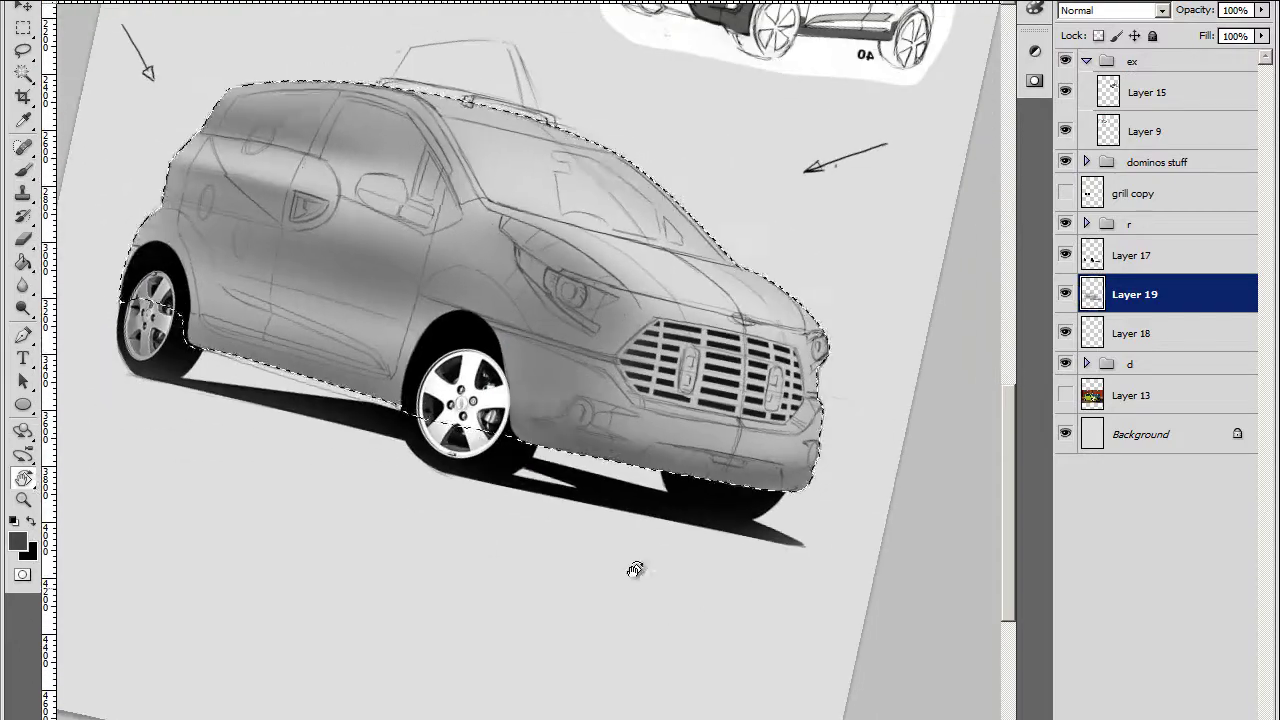
pyautogui.moveTo(394, 106)
pyautogui.mouseDown()
pyautogui.moveTo(480, 225)
pyautogui.moveTo(594, 266)
pyautogui.mouseUp()
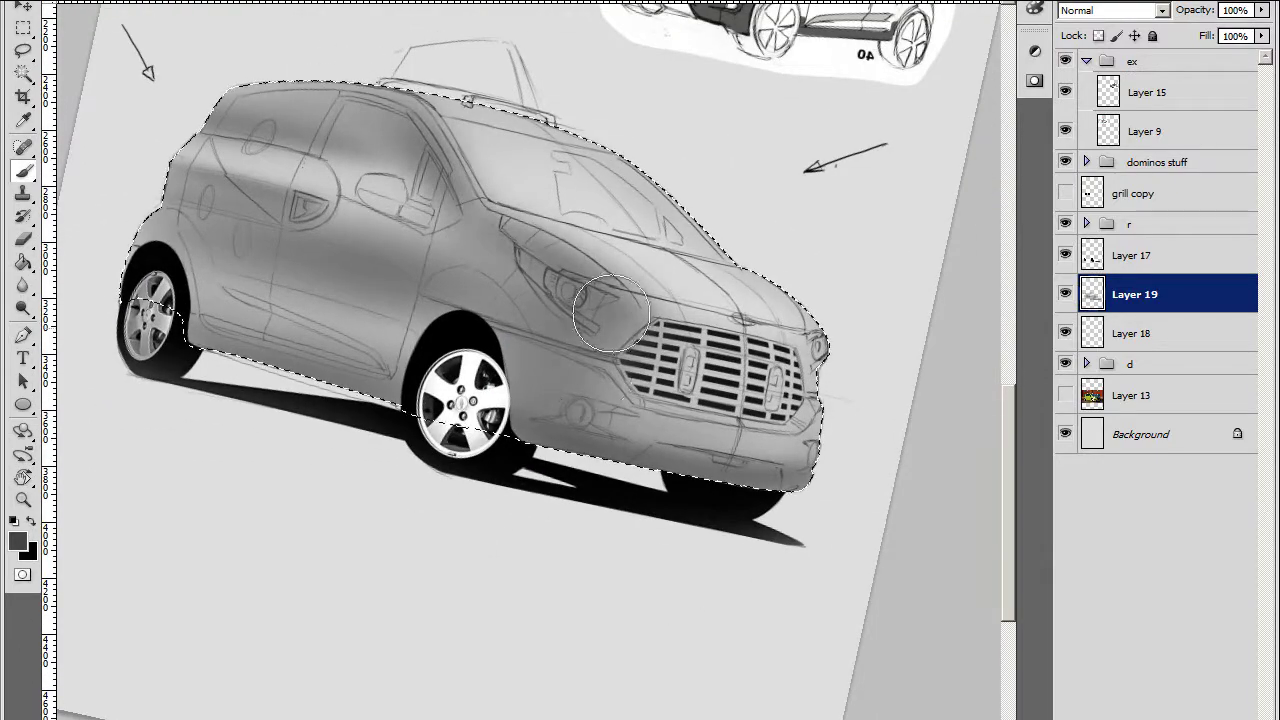
pyautogui.moveTo(611, 314); pyautogui.dragTo(600, 430)
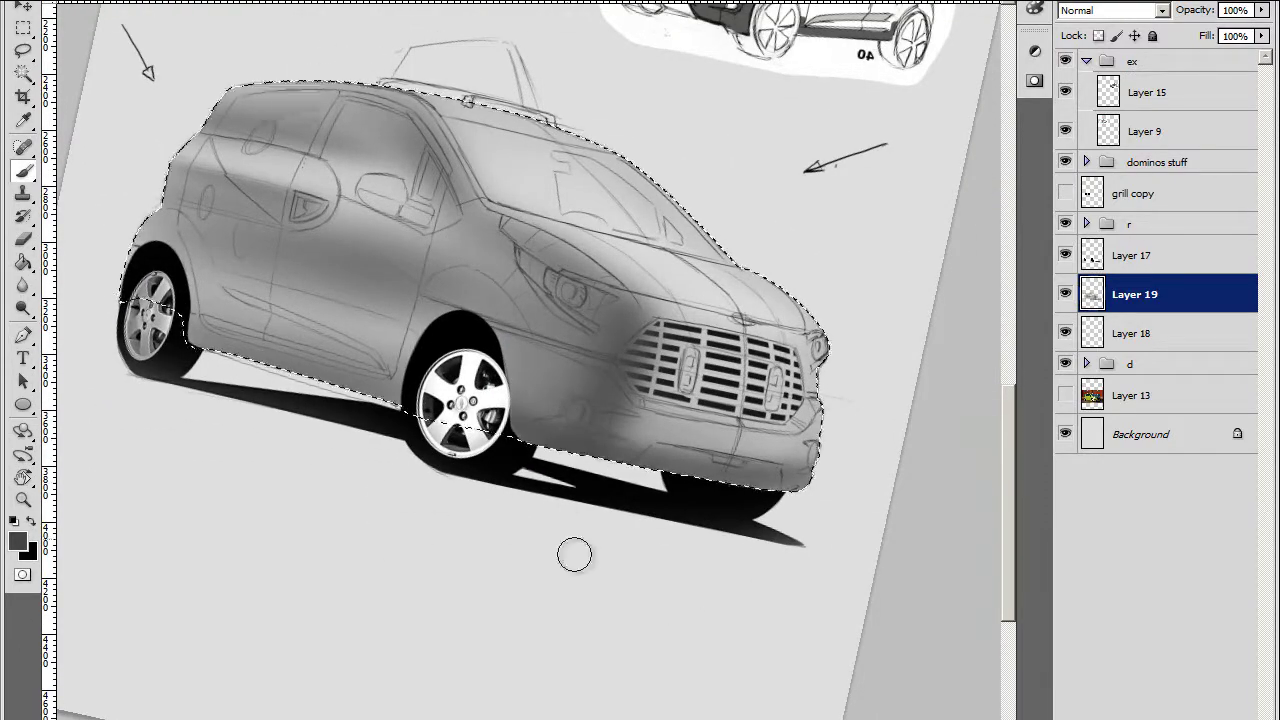
pyautogui.scroll(1, 571, 551)
pyautogui.scroll(3, 580, 586)
pyautogui.hotkey('ctrl', 'd')
pyautogui.press('p')
pyautogui.hotkey('ctrl', '+')
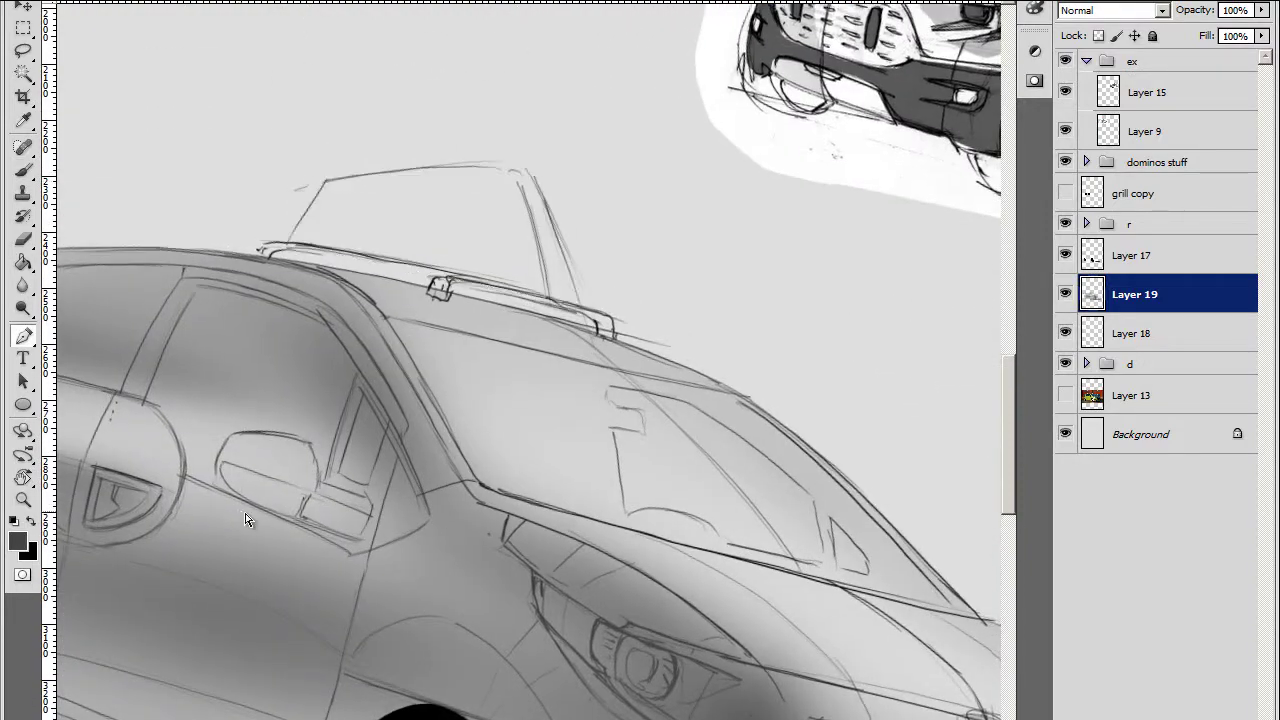
# Load the roof sign path as a selection and paint it with mid-grey soft-brush shading
pyautogui.hotkey('ctrl', 'Return')
pyautogui.hotkey('ctrl', '-')
pyautogui.press('b')
pyautogui.moveTo(433, 175); pyautogui.dragTo(518, 129)
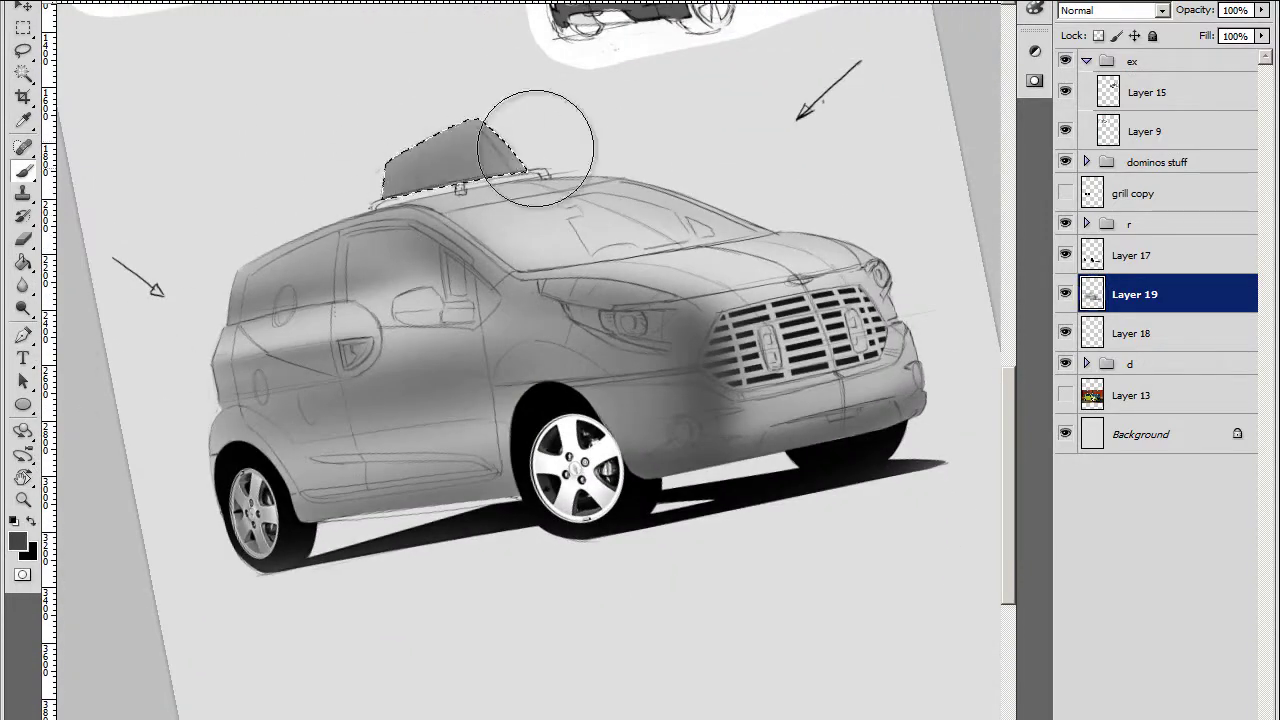
pyautogui.hotkey('ctrl', 'z')
pyautogui.moveTo(430, 170); pyautogui.dragTo(500, 150)
pyautogui.scroll(2, 516, 170)
# Finish the roof sign shading, deselect it and merge it into the layer below
pyautogui.press('l')
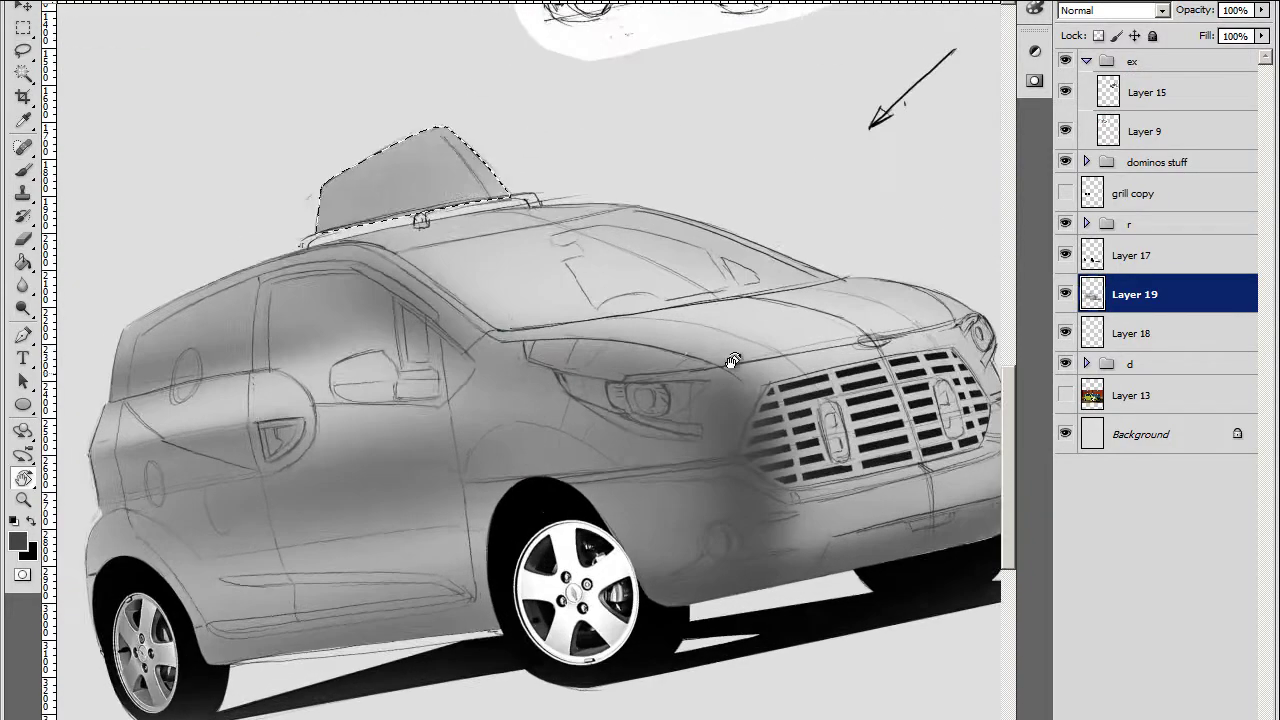
pyautogui.moveTo(579, 215); pyautogui.dragTo(592, 187)
pyautogui.press('Escape')
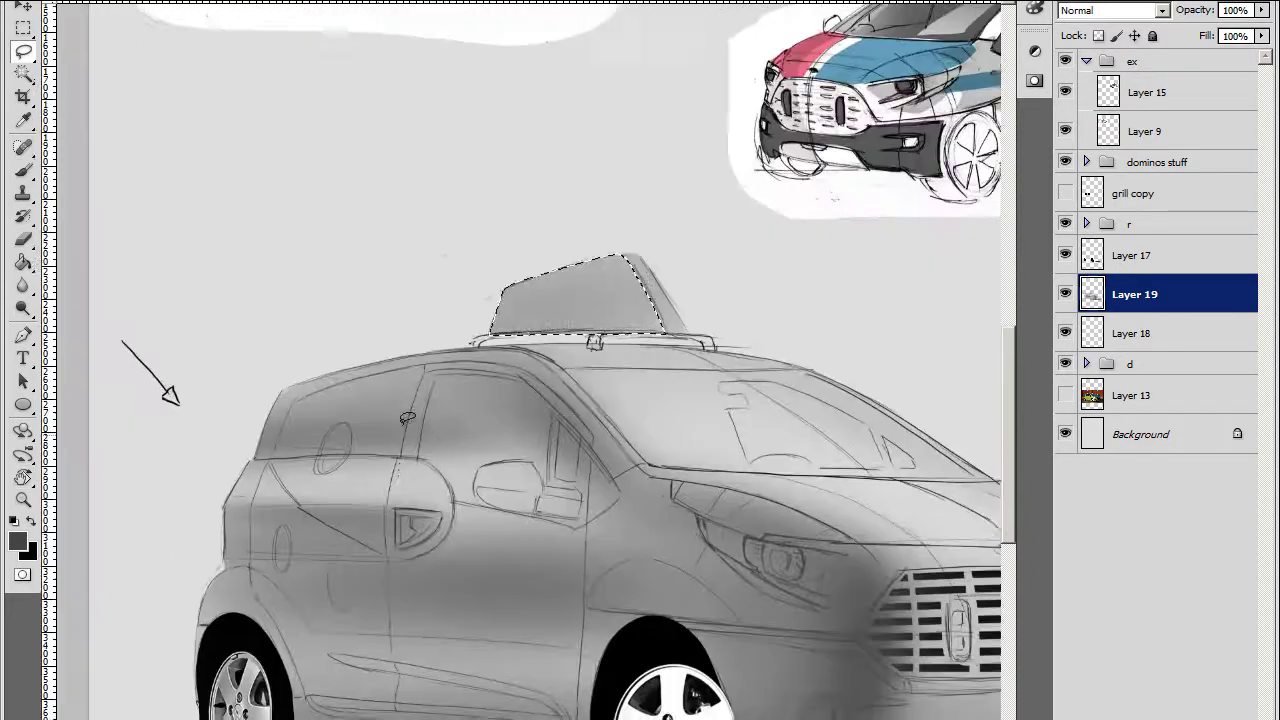
pyautogui.press('b')
pyautogui.hotkey('ctrl', '+')
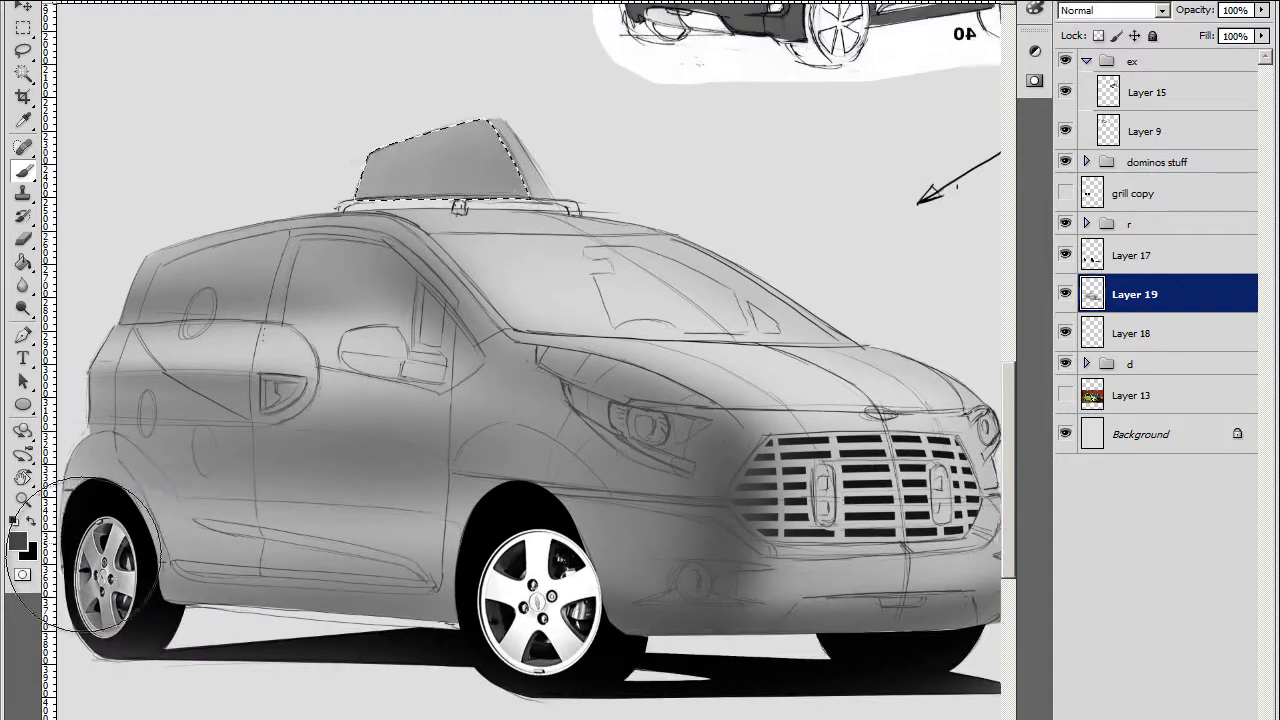
pyautogui.hotkey('ctrl', 'd')
pyautogui.press('Delete')
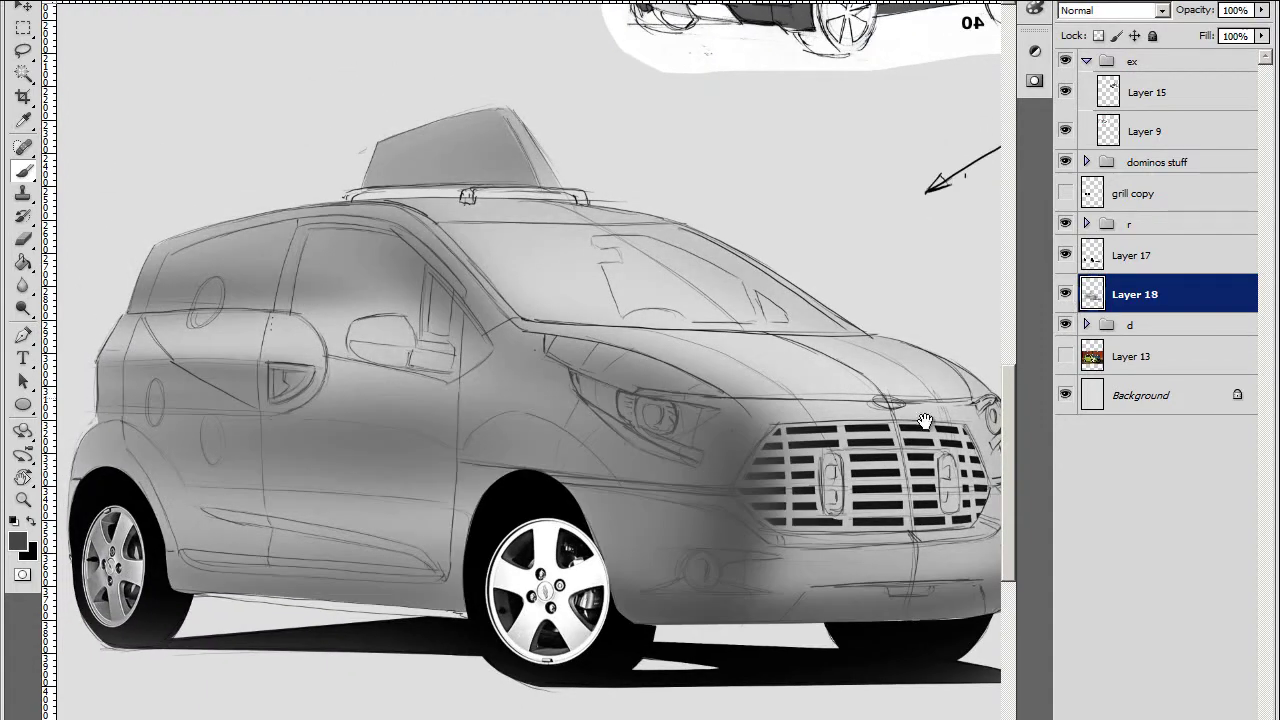
# Rotate and zoom the view to bring the car's rear side into position
pyautogui.press('r')
pyautogui.moveTo(540, 400)
pyautogui.mouseDown()
pyautogui.moveTo(603, 430)
pyautogui.moveTo(463, 514)
pyautogui.mouseUp()
pyautogui.hotkey('ctrl', '-')
pyautogui.moveTo(575, 480); pyautogui.dragTo(565, 393)
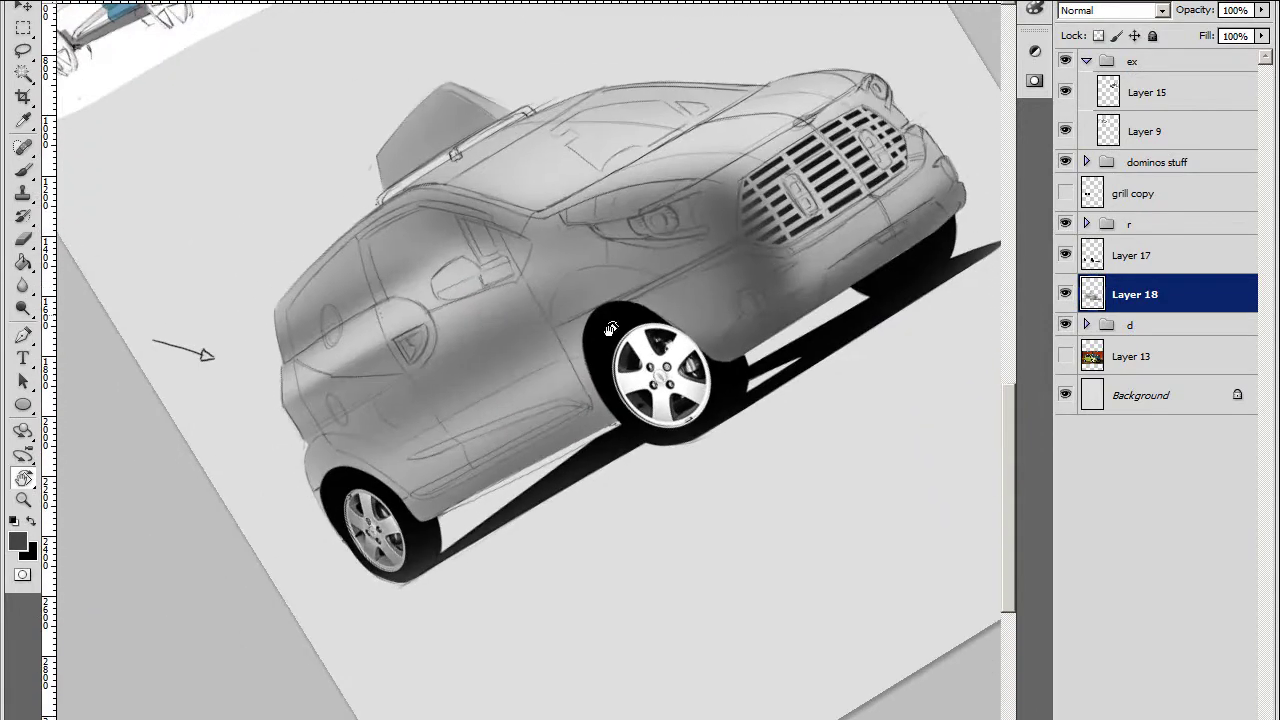
pyautogui.hotkey('ctrl', '+')
pyautogui.hotkey('ctrl', '+')
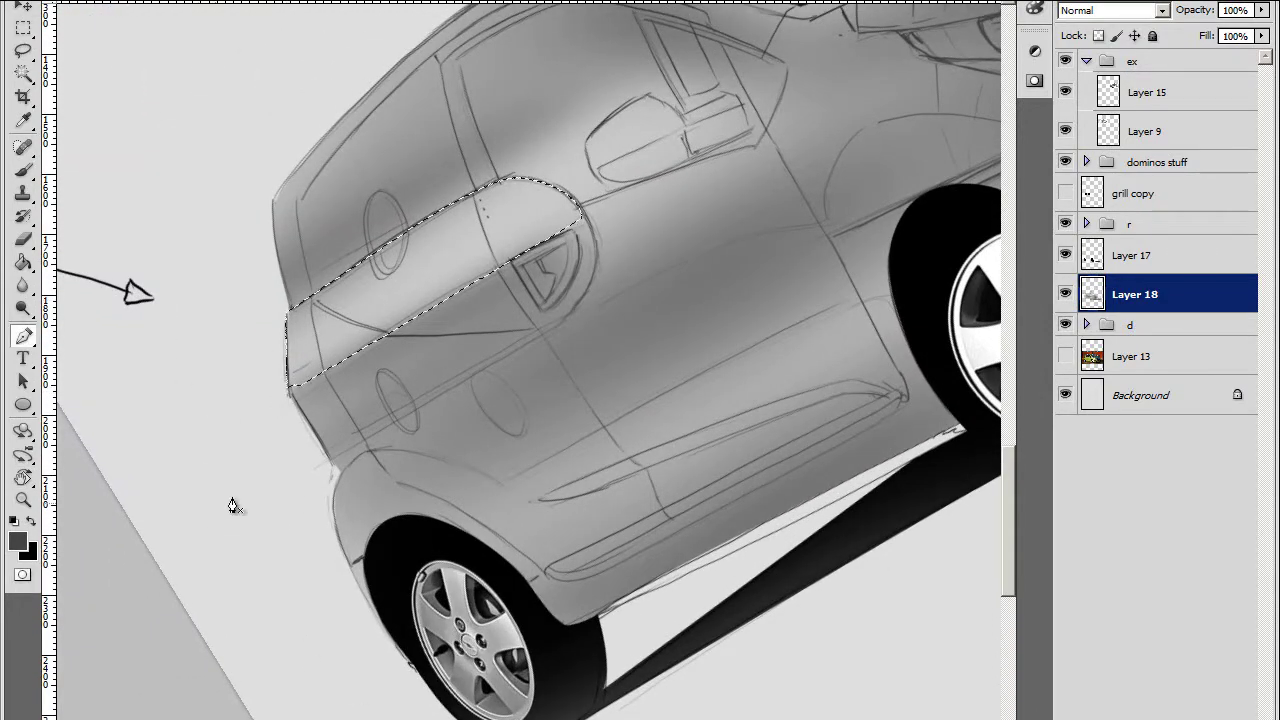
pyautogui.moveTo(231, 505); pyautogui.dragTo(280, 420)
# Airbrush a light grey #efefef highlight band along the car's upper rear side panel
pyautogui.press('i')
pyautogui.click(17, 541)
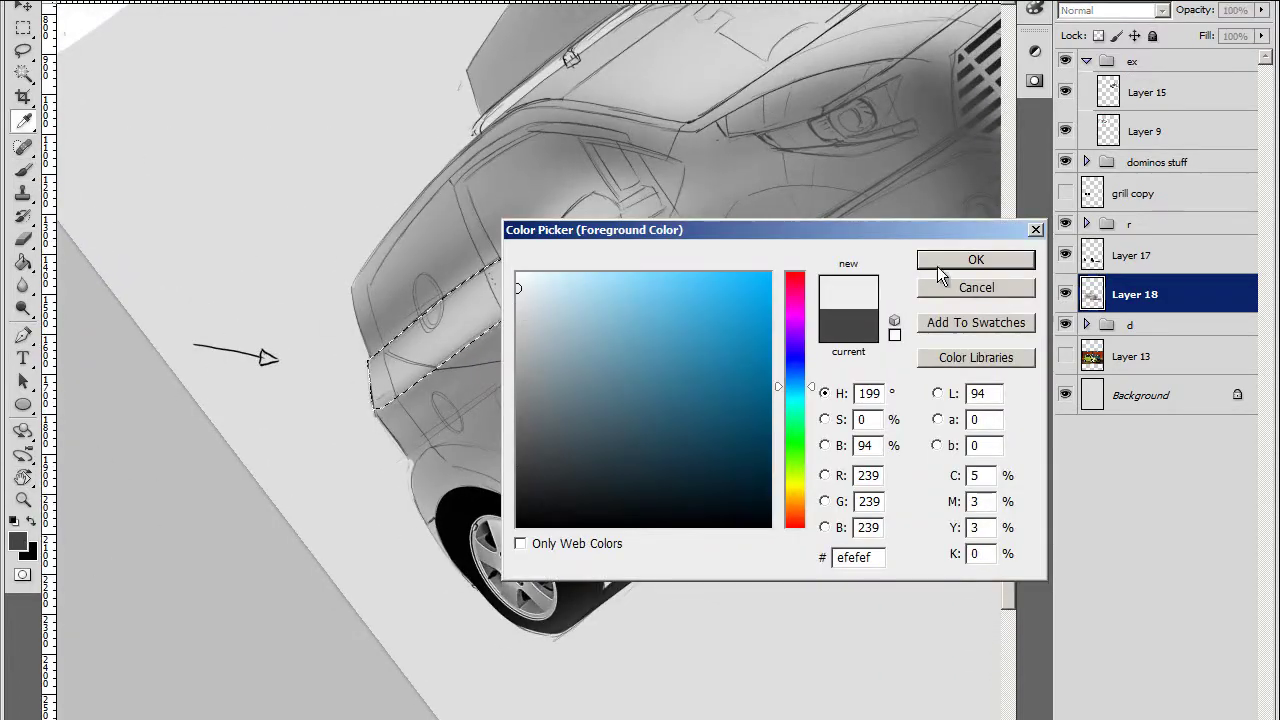
pyautogui.click(937, 266)
pyautogui.press('Tab')
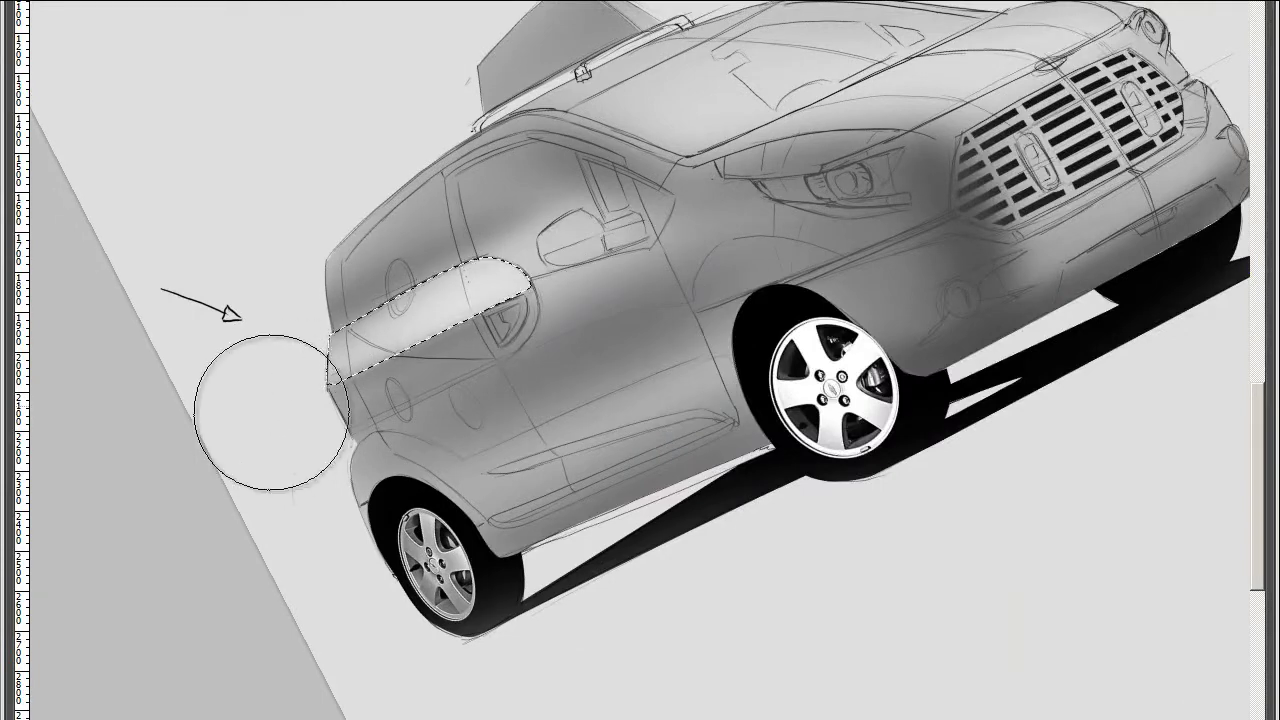
pyautogui.moveTo(351, 337); pyautogui.dragTo(480, 300)
pyautogui.hotkey('ctrl', 'd')
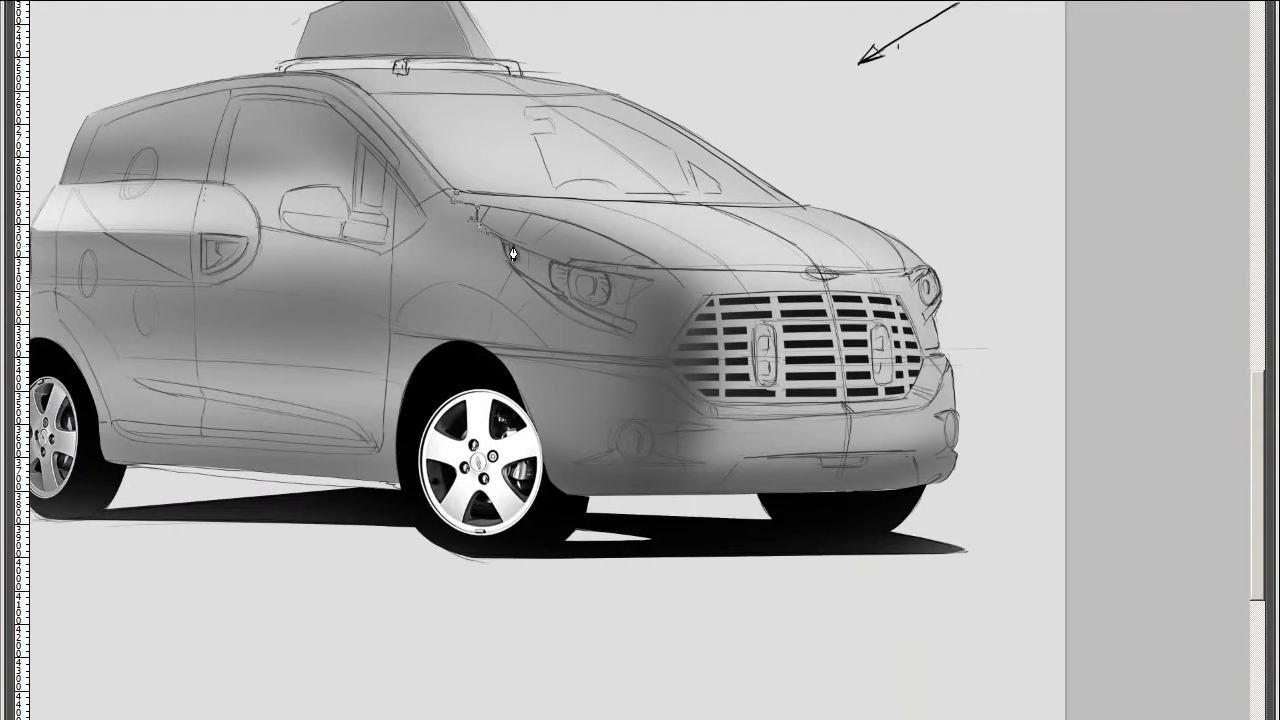
# Trace the hood, headlight and grille outline with the Pen tool and load it as a selection
pyautogui.click(622, 266)
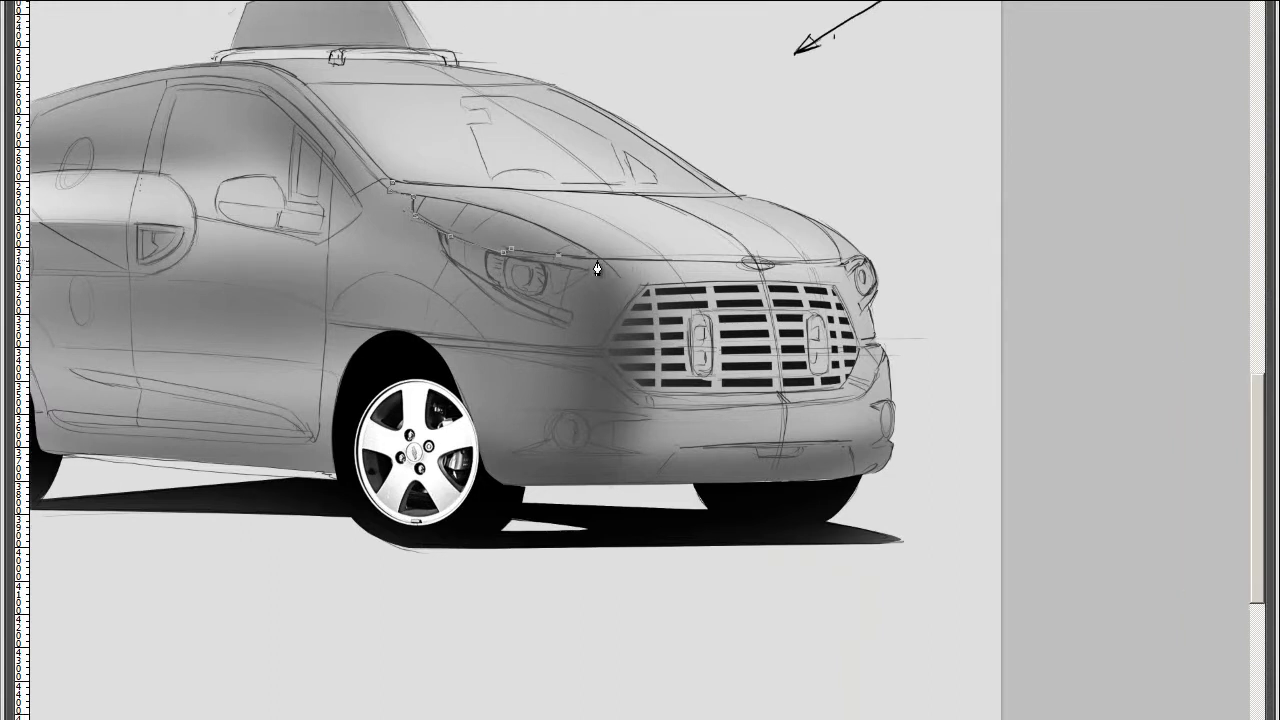
pyautogui.click(571, 324)
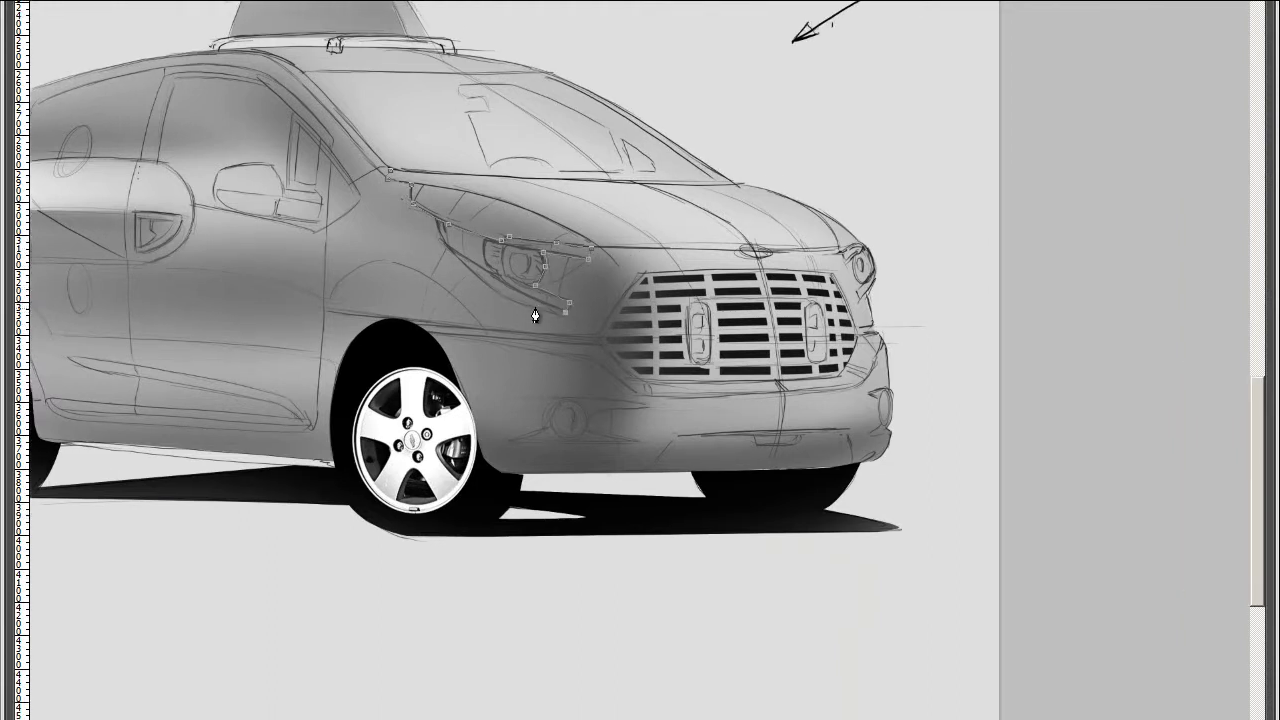
pyautogui.click(597, 340)
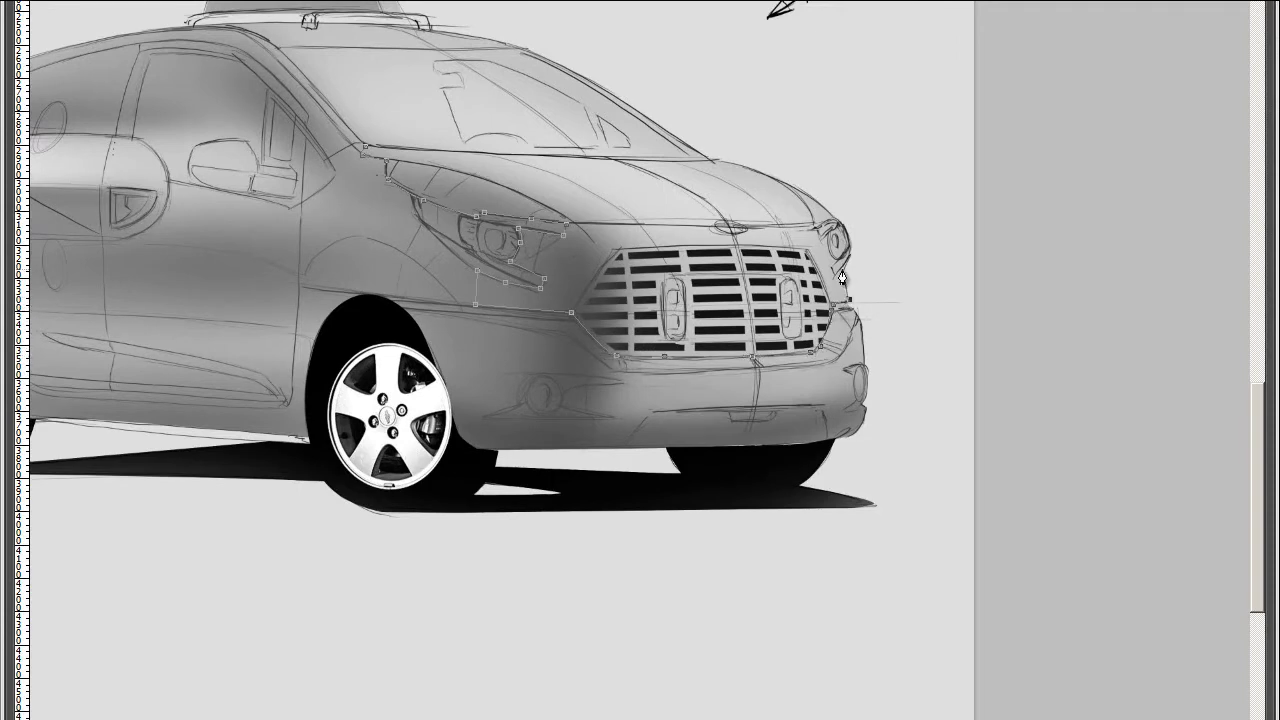
pyautogui.click(740, 230)
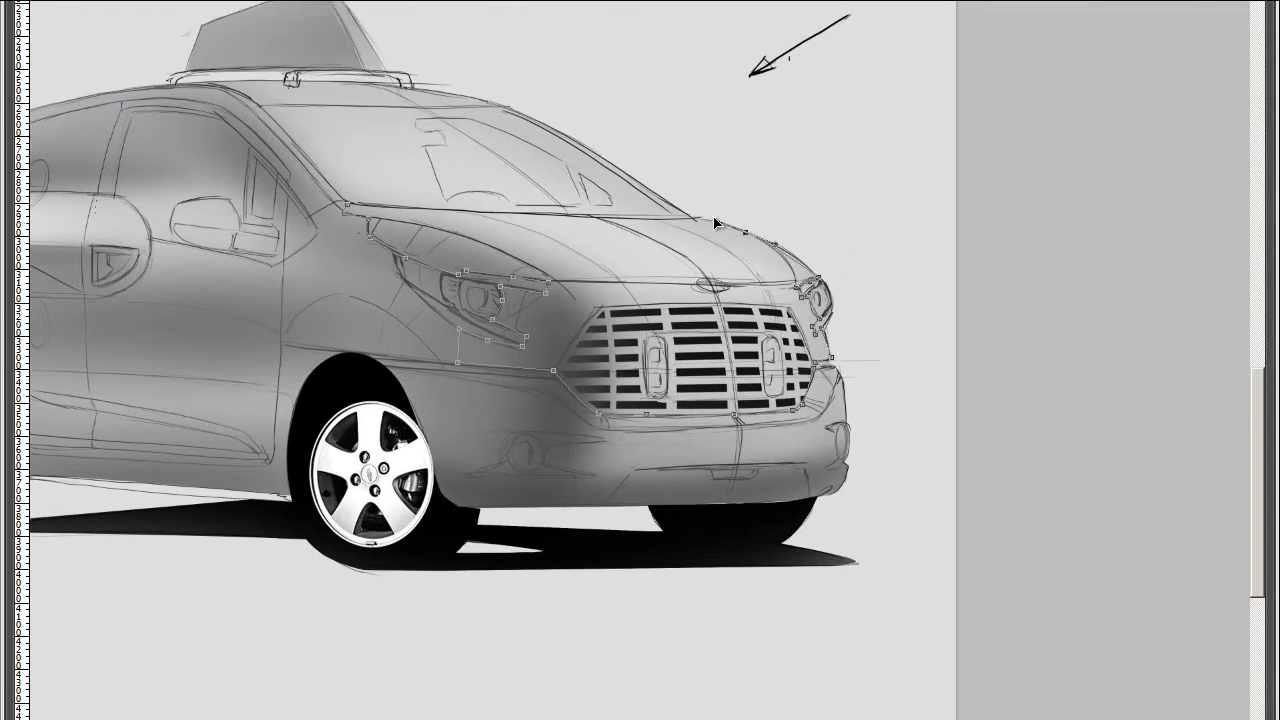
pyautogui.moveTo(662, 234); pyautogui.dragTo(716, 252)
pyautogui.moveTo(592, 233); pyautogui.dragTo(560, 231)
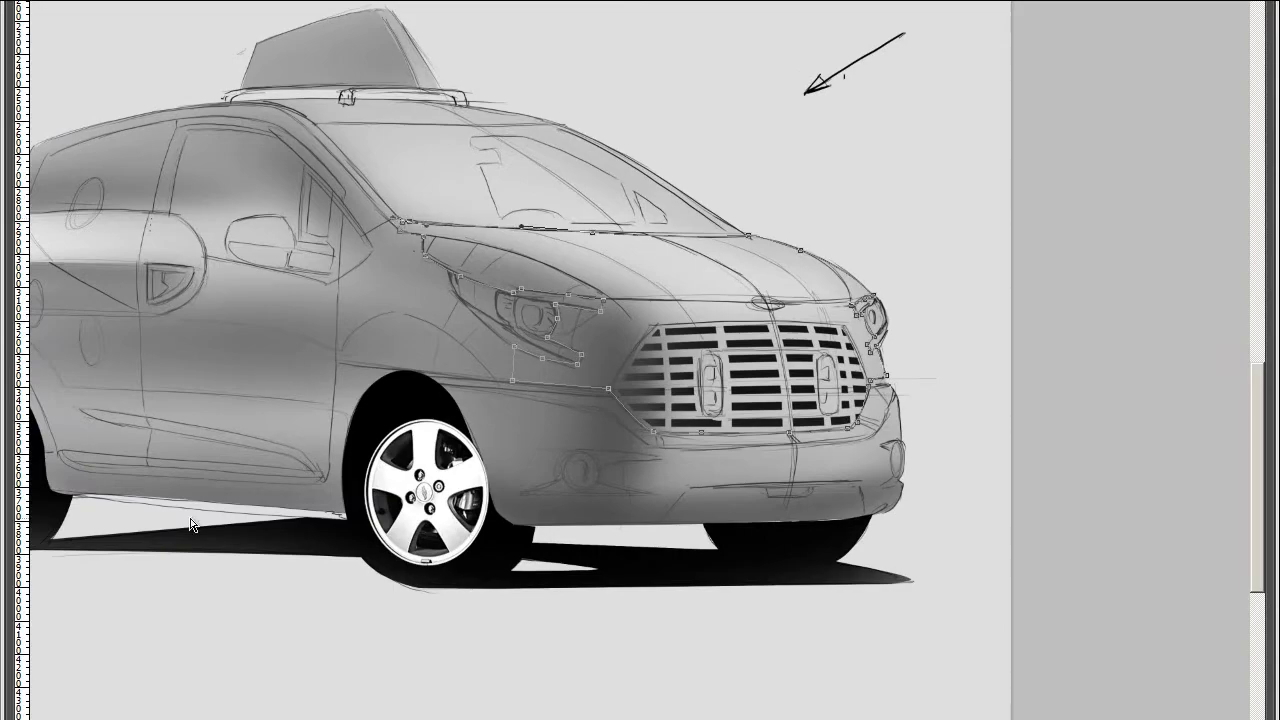
pyautogui.hotkey('ctrl', 'Return')
# Rotate, zoom and pan the view to inspect the front-end selection, then frame the car's front
pyautogui.hotkey('ctrl', '+')
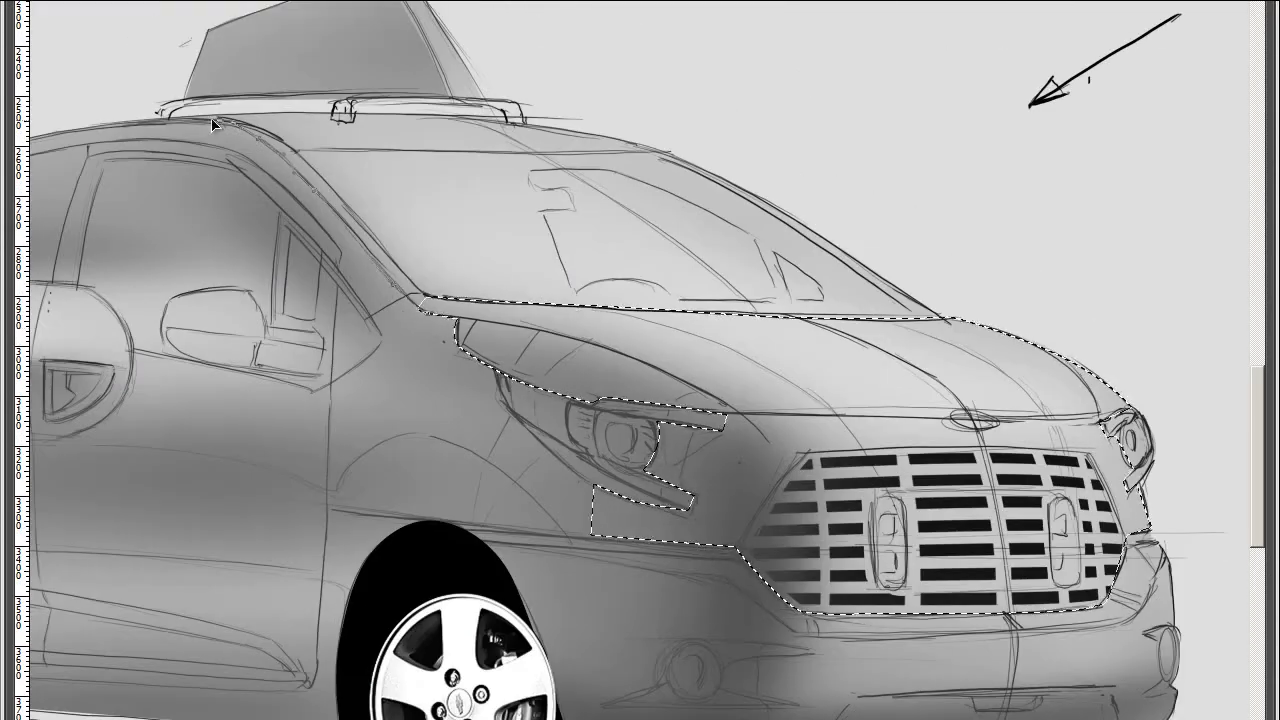
pyautogui.moveTo(212, 124); pyautogui.dragTo(449, 265)
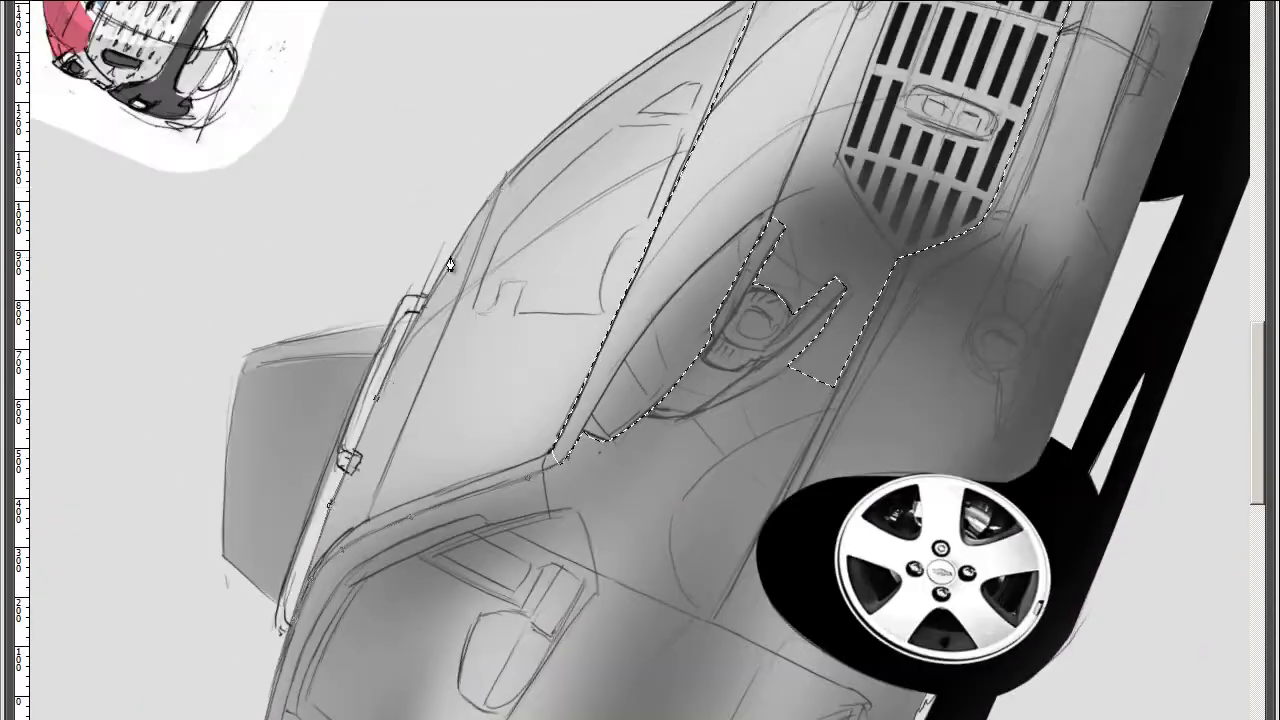
pyautogui.moveTo(499, 199); pyautogui.dragTo(508, 489)
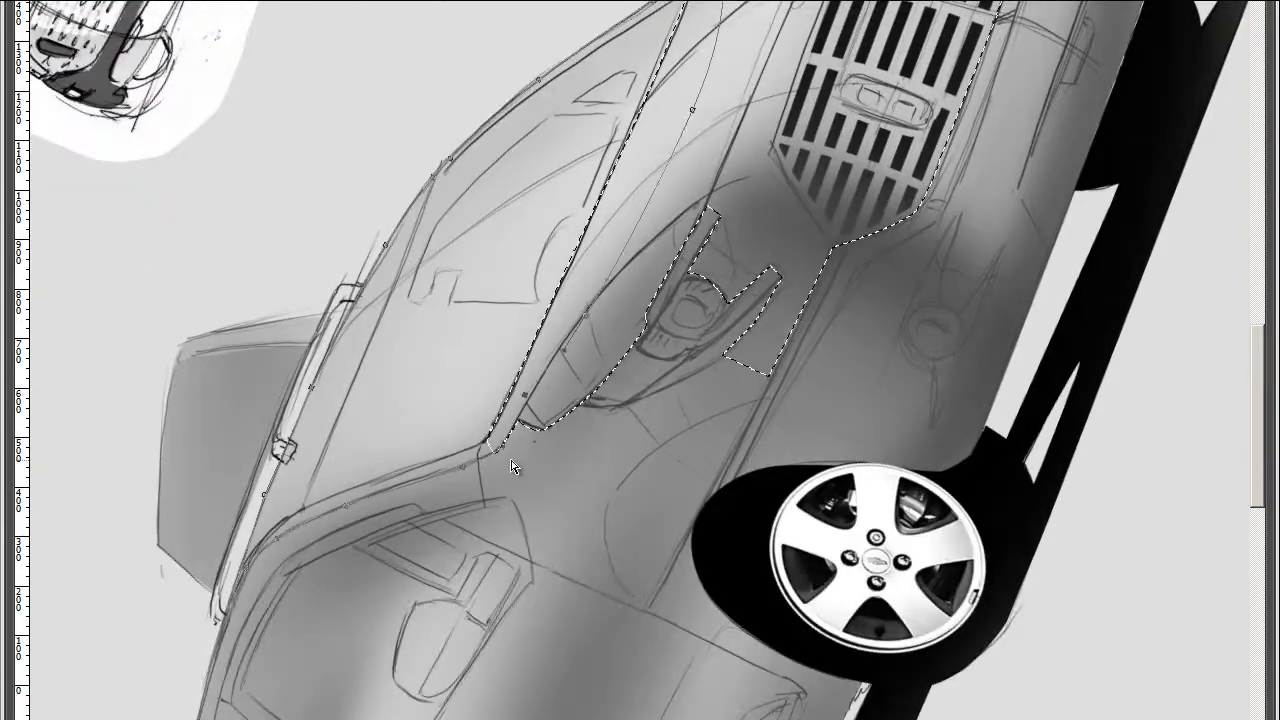
pyautogui.hotkey('ctrl', '-')
pyautogui.hotkey('ctrl', '-')
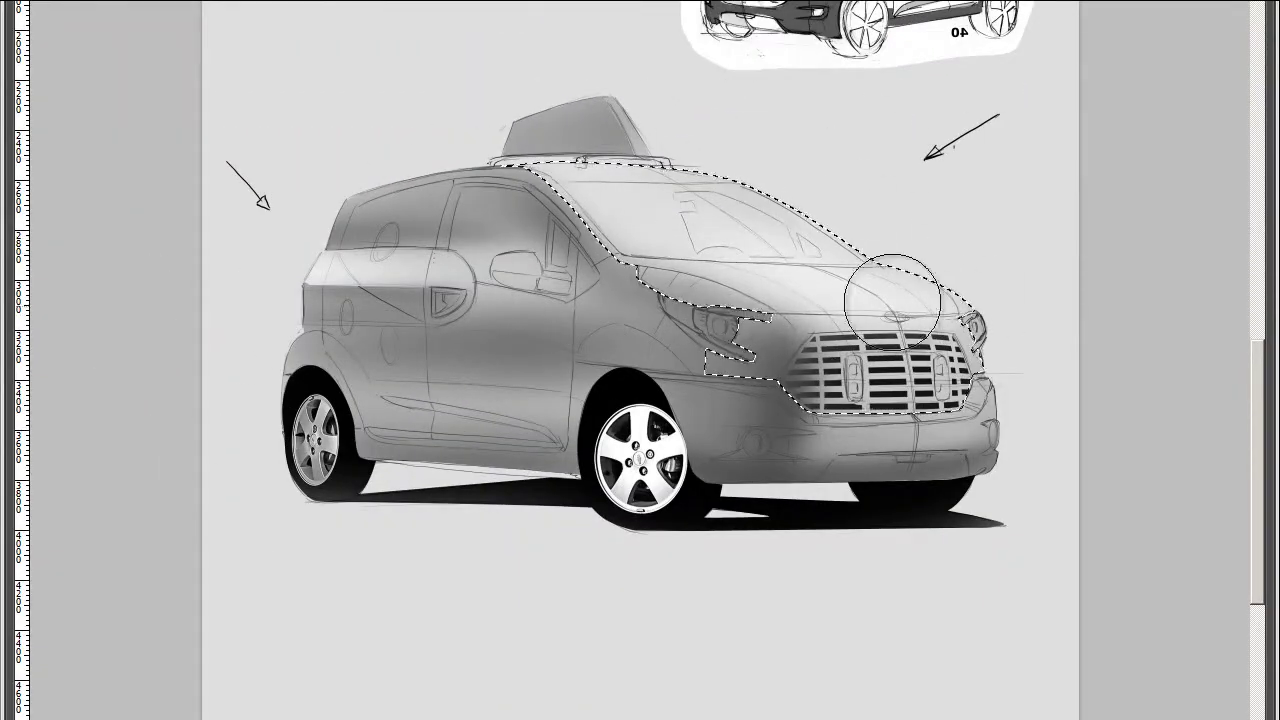
pyautogui.hscroll(1, 847, 444)
pyautogui.moveTo(847, 444); pyautogui.dragTo(810, 364)
pyautogui.press('Escape')
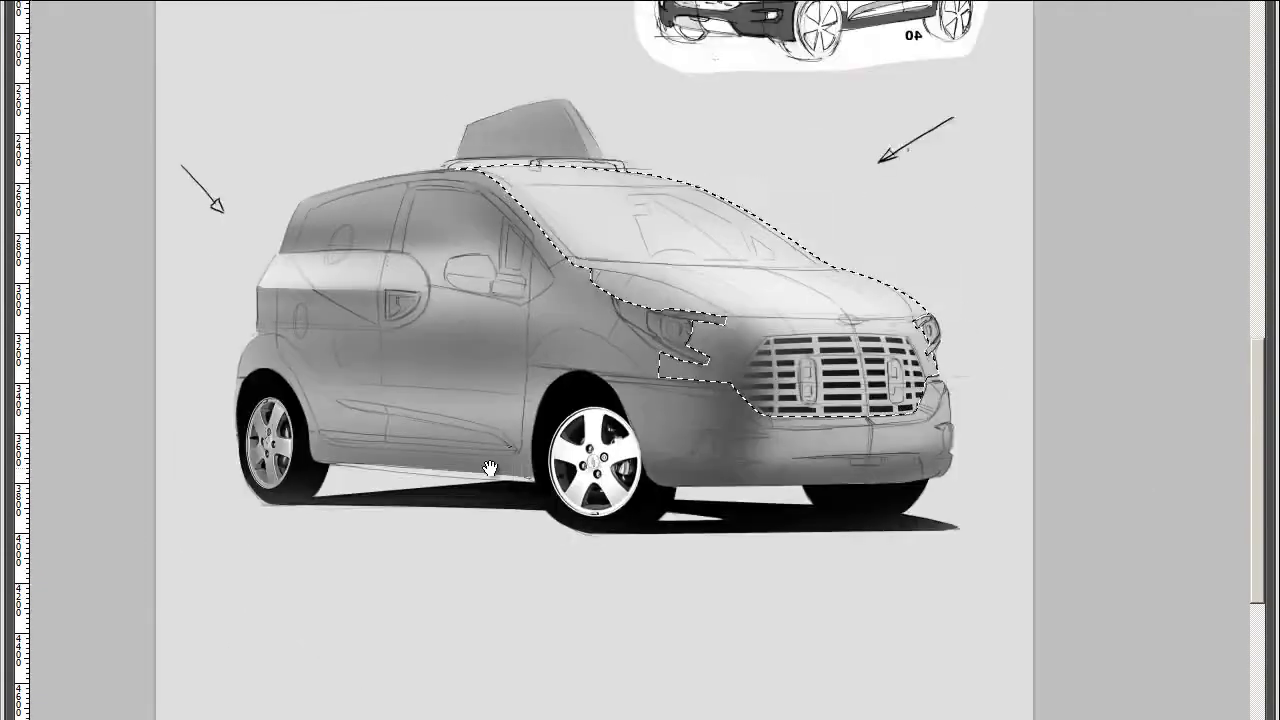
pyautogui.hotkey('ctrl', '+')
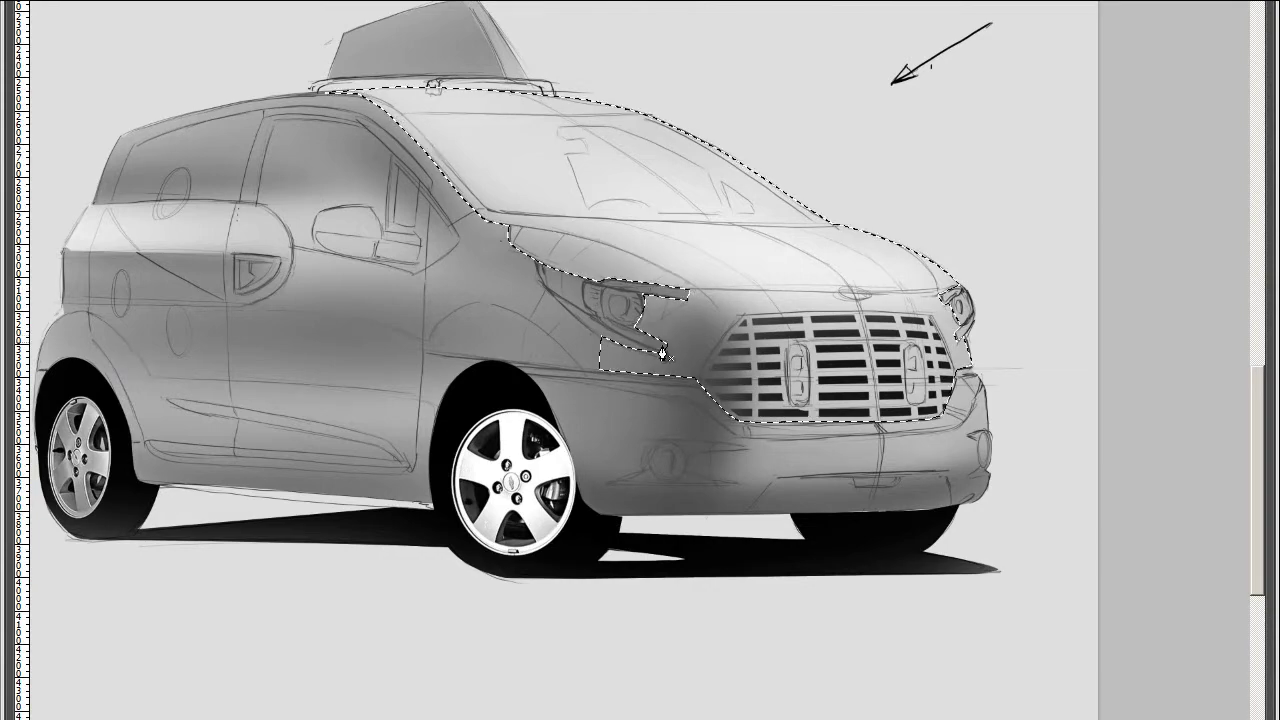
pyautogui.moveTo(663, 354); pyautogui.dragTo(337, 617)
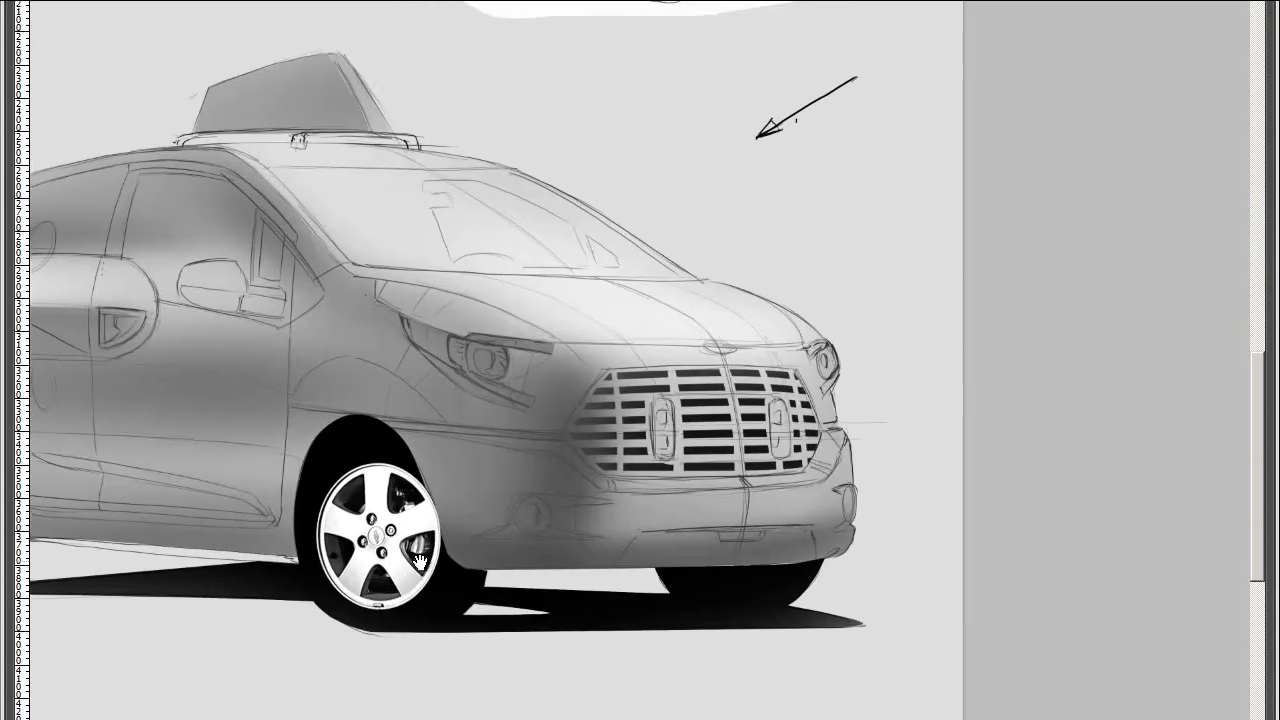
pyautogui.moveTo(418, 560); pyautogui.dragTo(415, 572)
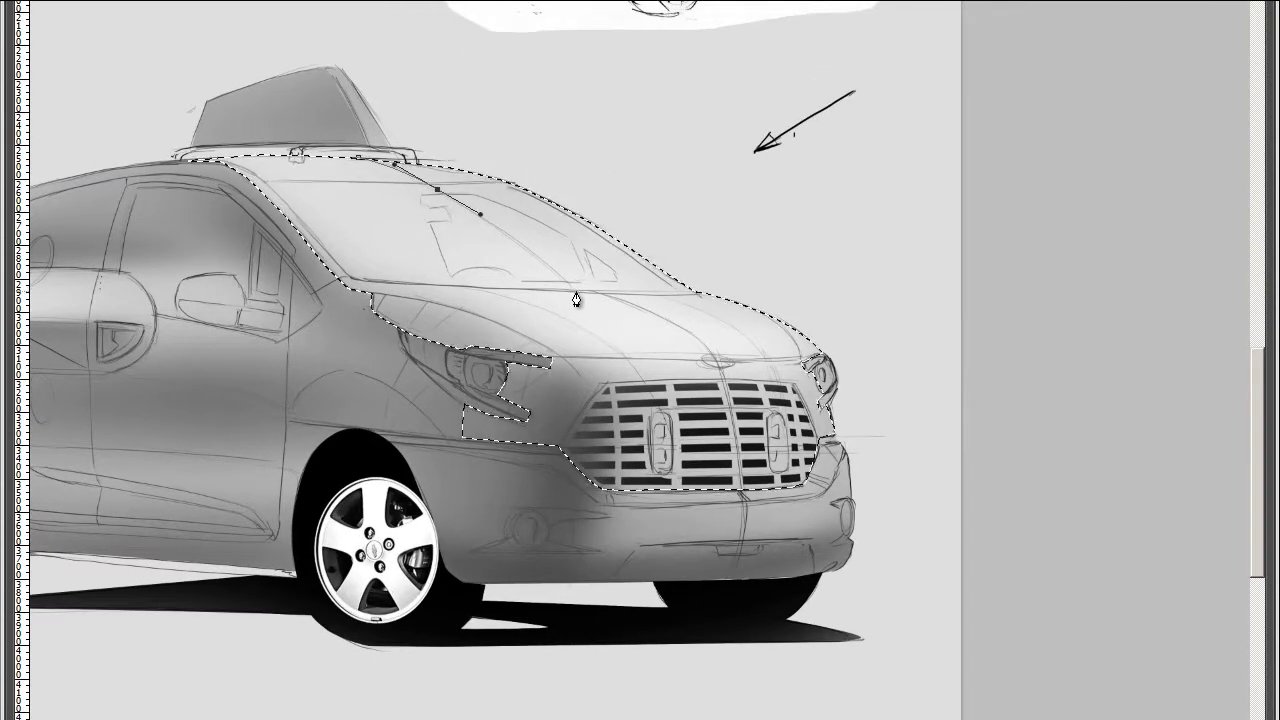
# Add a curved outline point at the front emblem
pyautogui.moveTo(596, 300); pyautogui.dragTo(491, 230)
pyautogui.moveTo(602, 203); pyautogui.dragTo(620, 235)
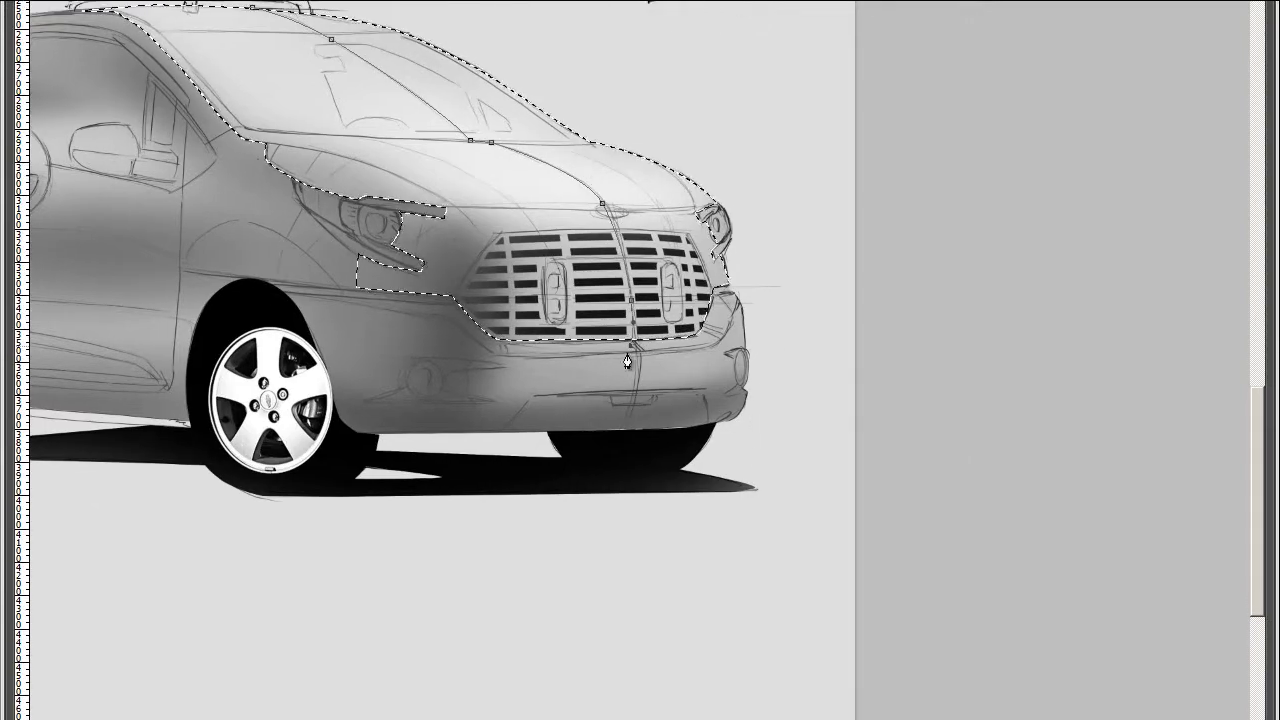
pyautogui.scroll(-3, 627, 362)
pyautogui.scroll(-2, 627, 362)
pyautogui.moveTo(640, 340); pyautogui.dragTo(736, 298)
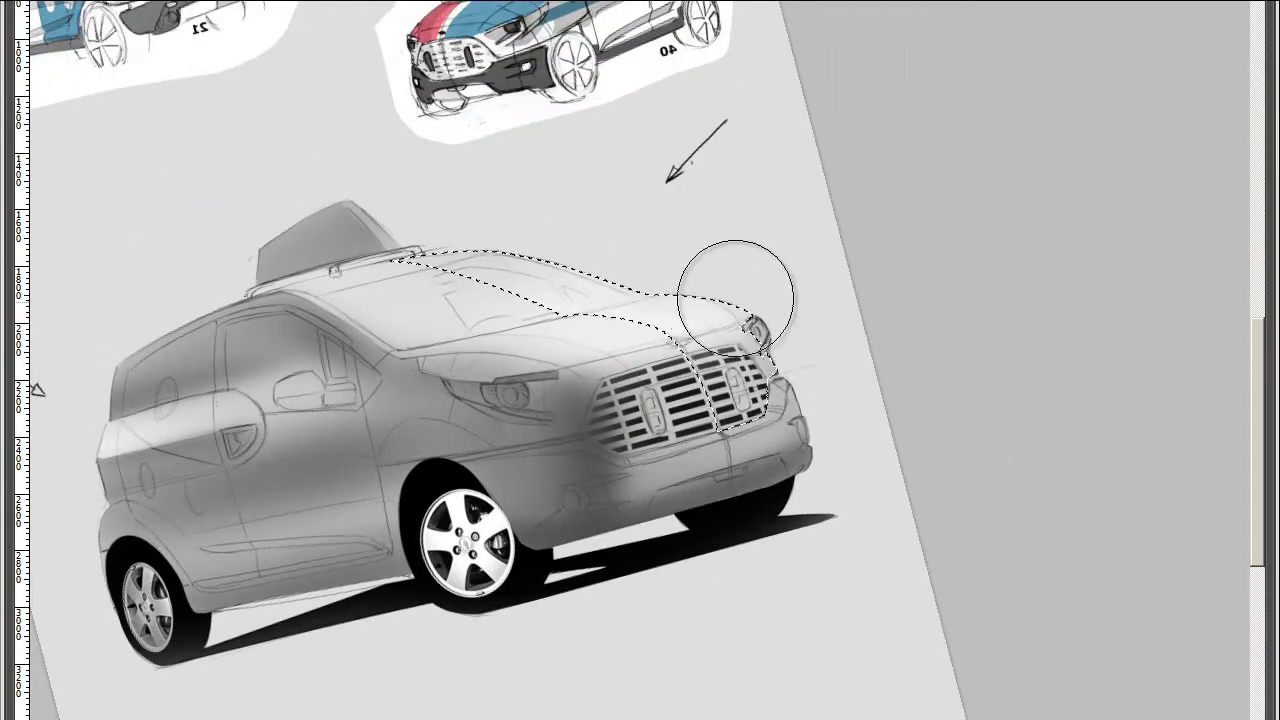
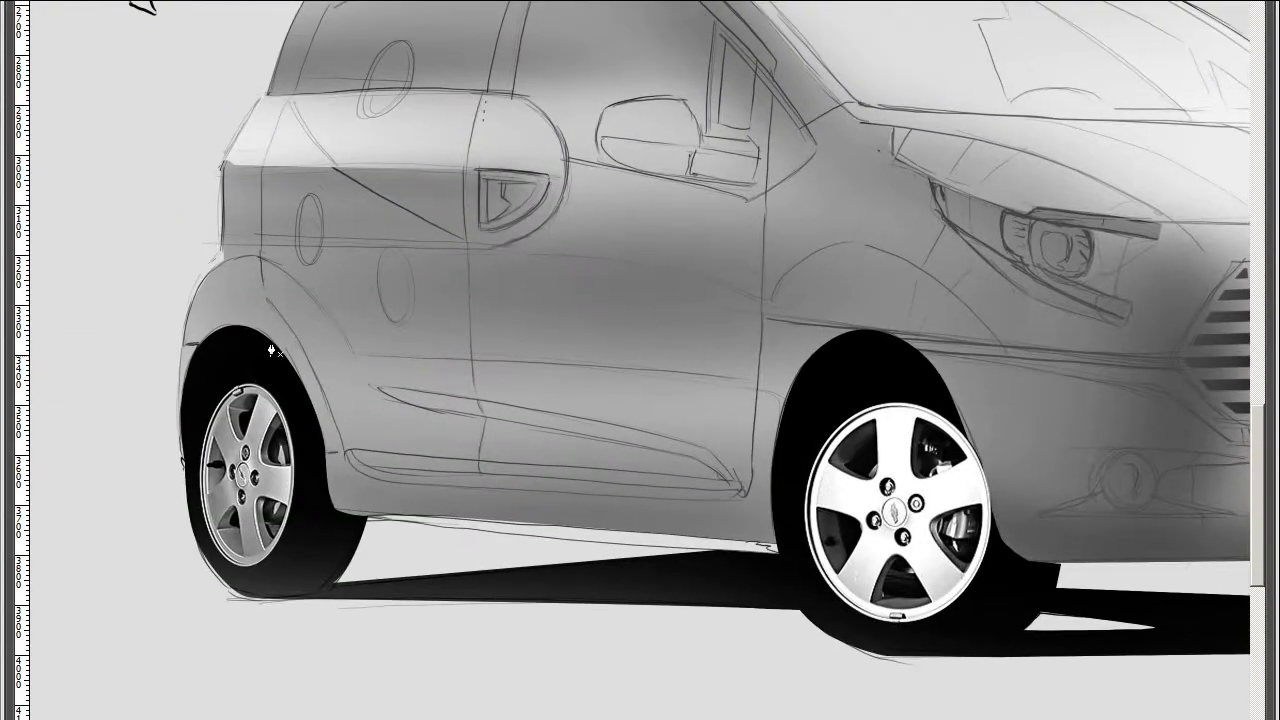
# Load the saved car outline selection and bring the car's lower rear into view
pyautogui.click(214, 240)
pyautogui.click(600, 208)
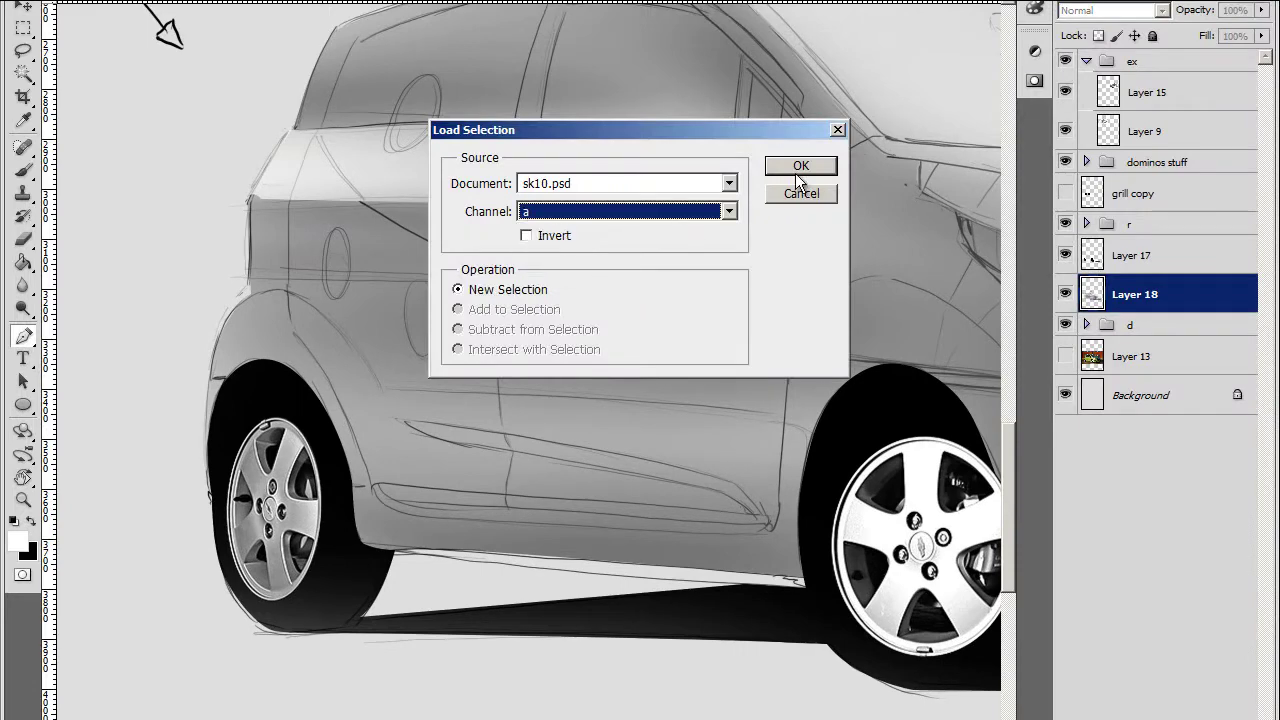
pyautogui.click(808, 166)
pyautogui.moveTo(318, 566); pyautogui.dragTo(318, 582)
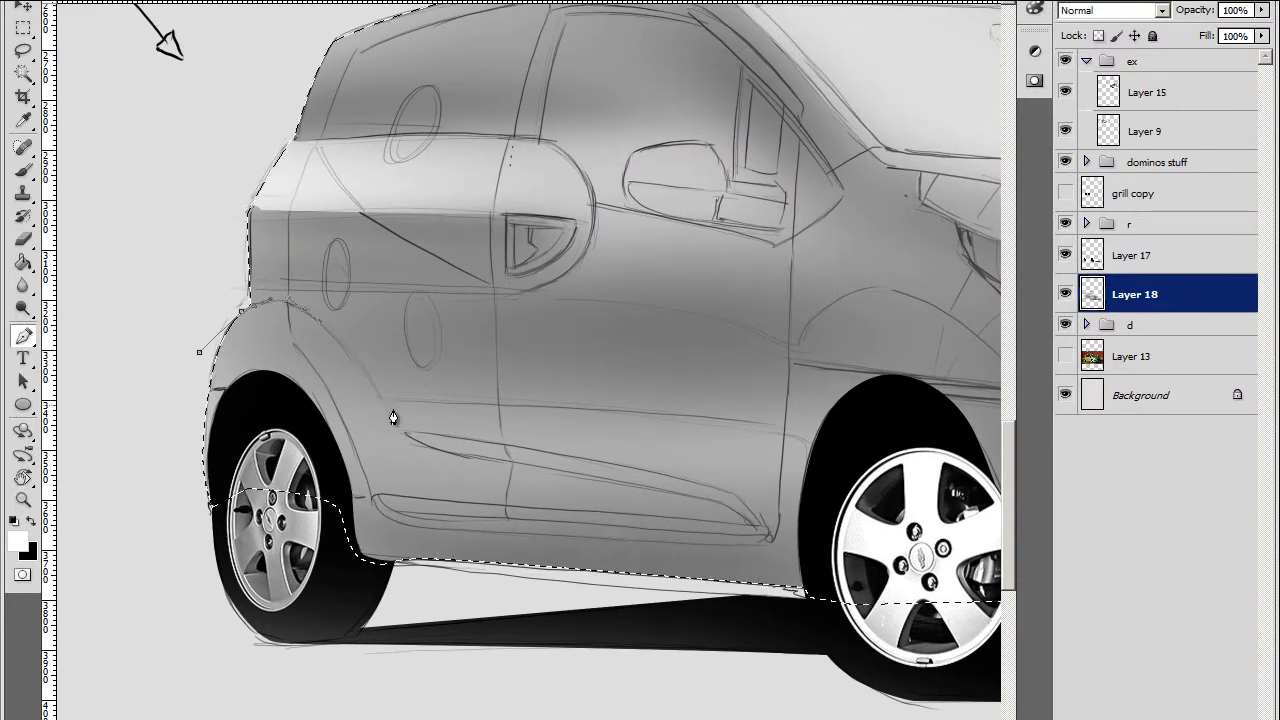
# Trace the door crease with a Pen path and darken the bright streaks in the door panel
pyautogui.click(780, 428)
pyautogui.scroll(-3, 785, 435)
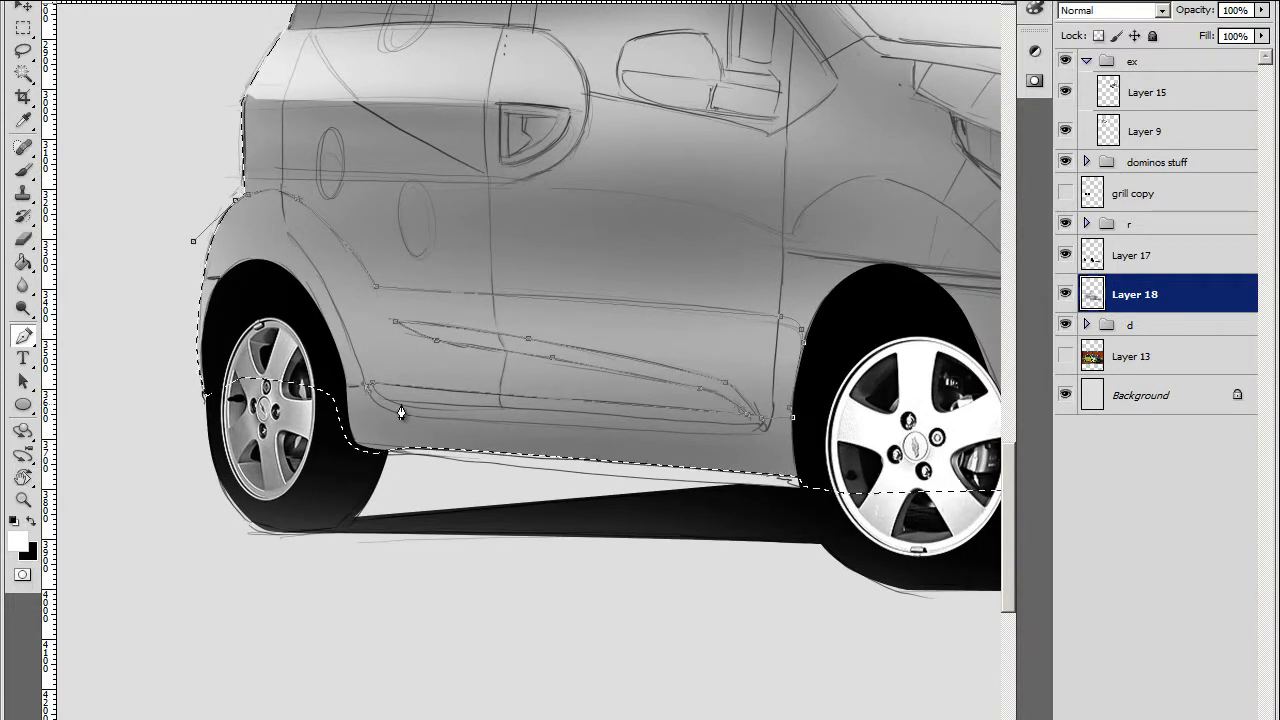
pyautogui.scroll(-2, 259, 498)
pyautogui.scroll(-1, 654, 534)
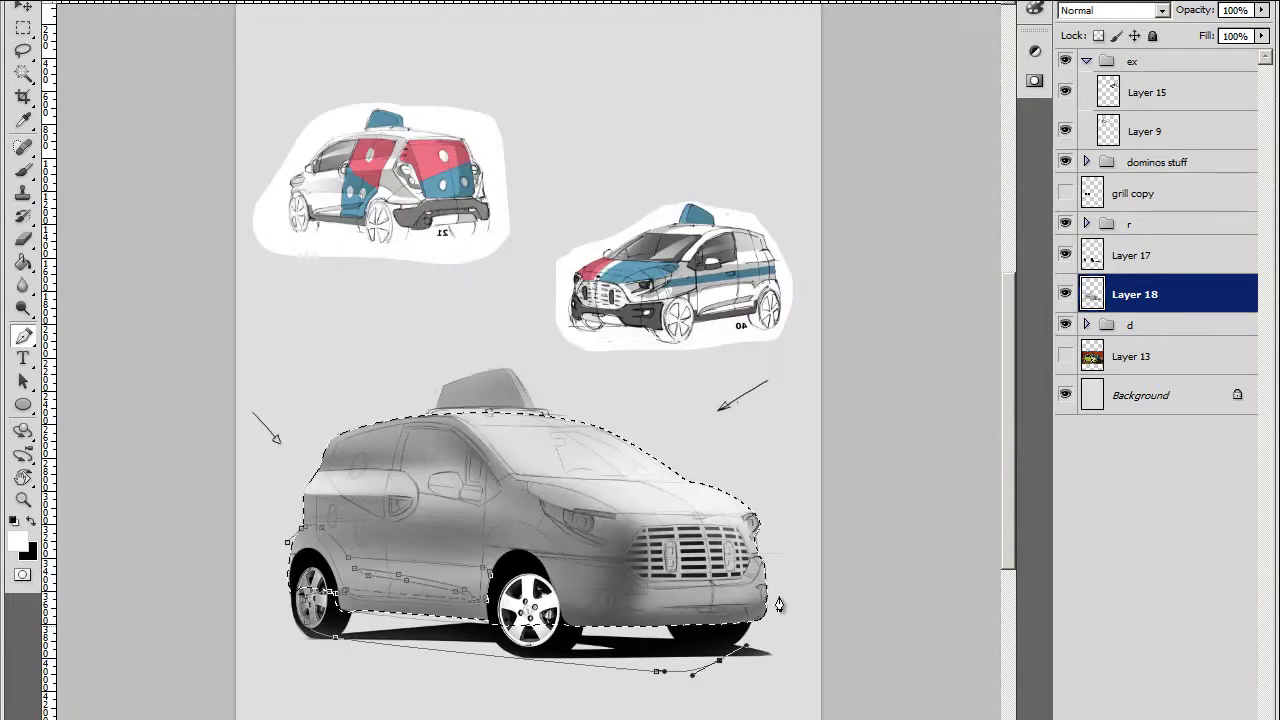
pyautogui.scroll(3, 514, 526)
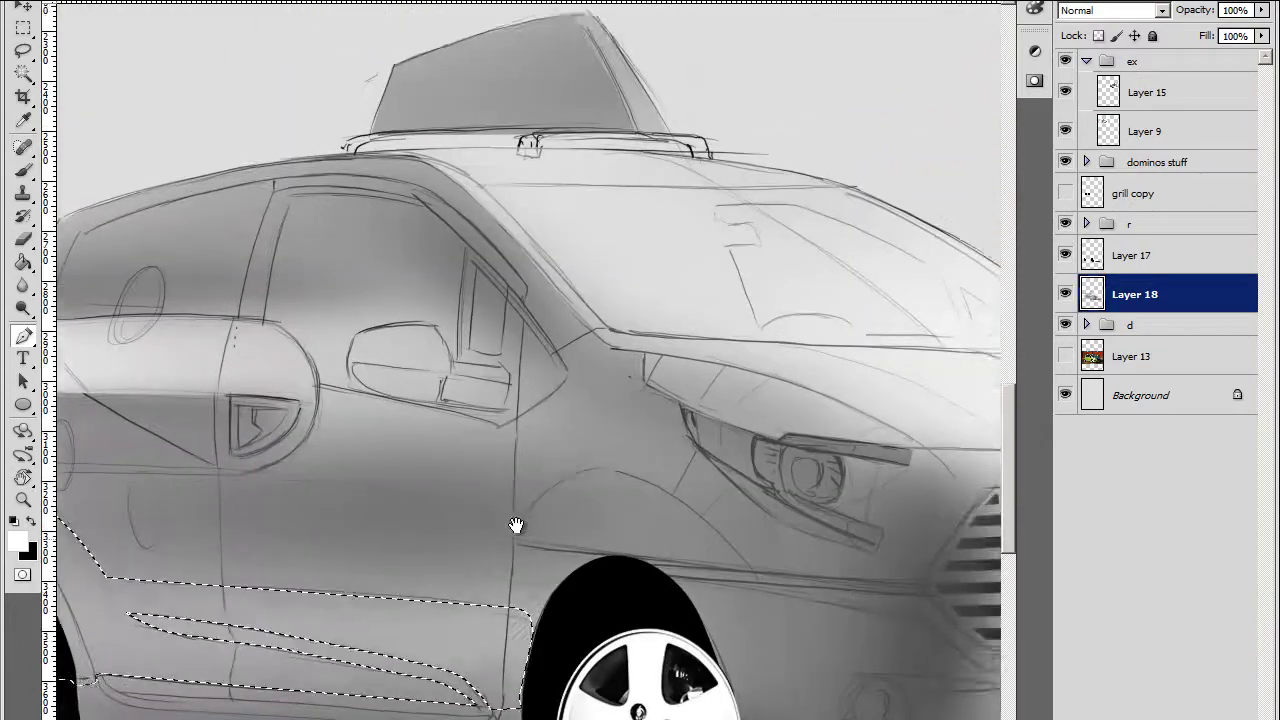
pyautogui.press('b')
pyautogui.scroll(-1, 190, 218)
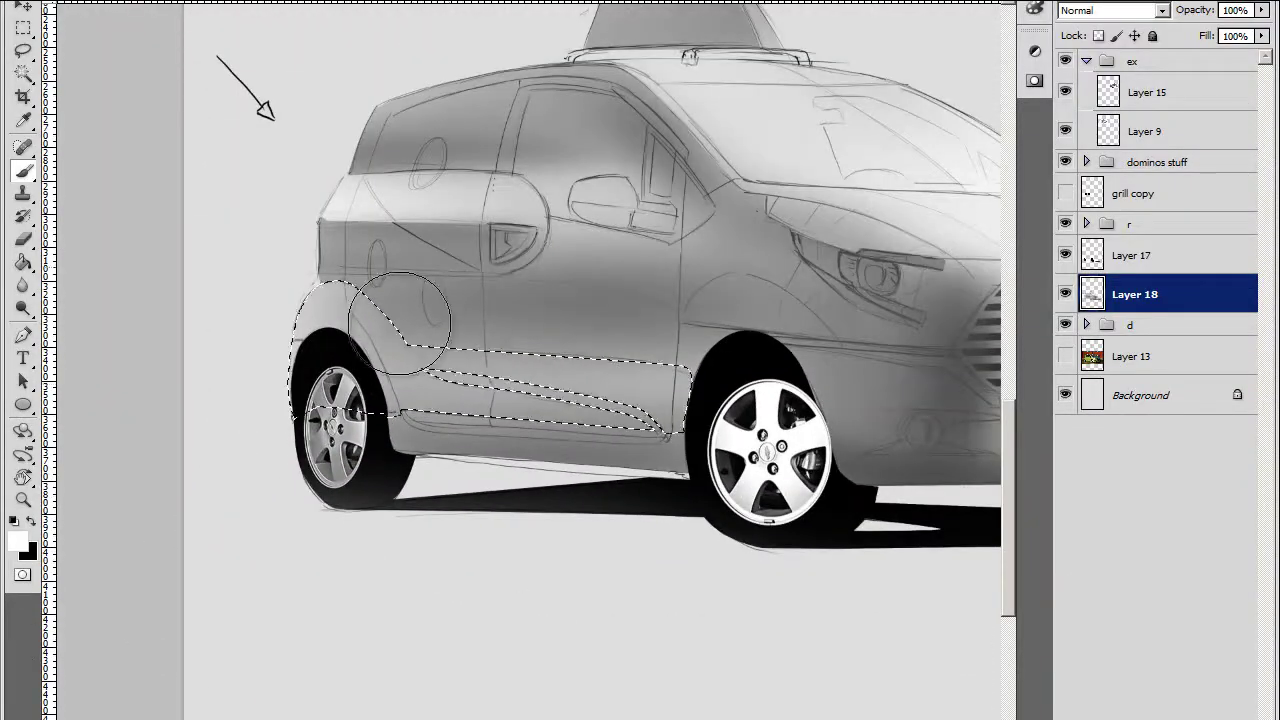
pyautogui.press('r')
pyautogui.moveTo(860, 390); pyautogui.dragTo(841, 230)
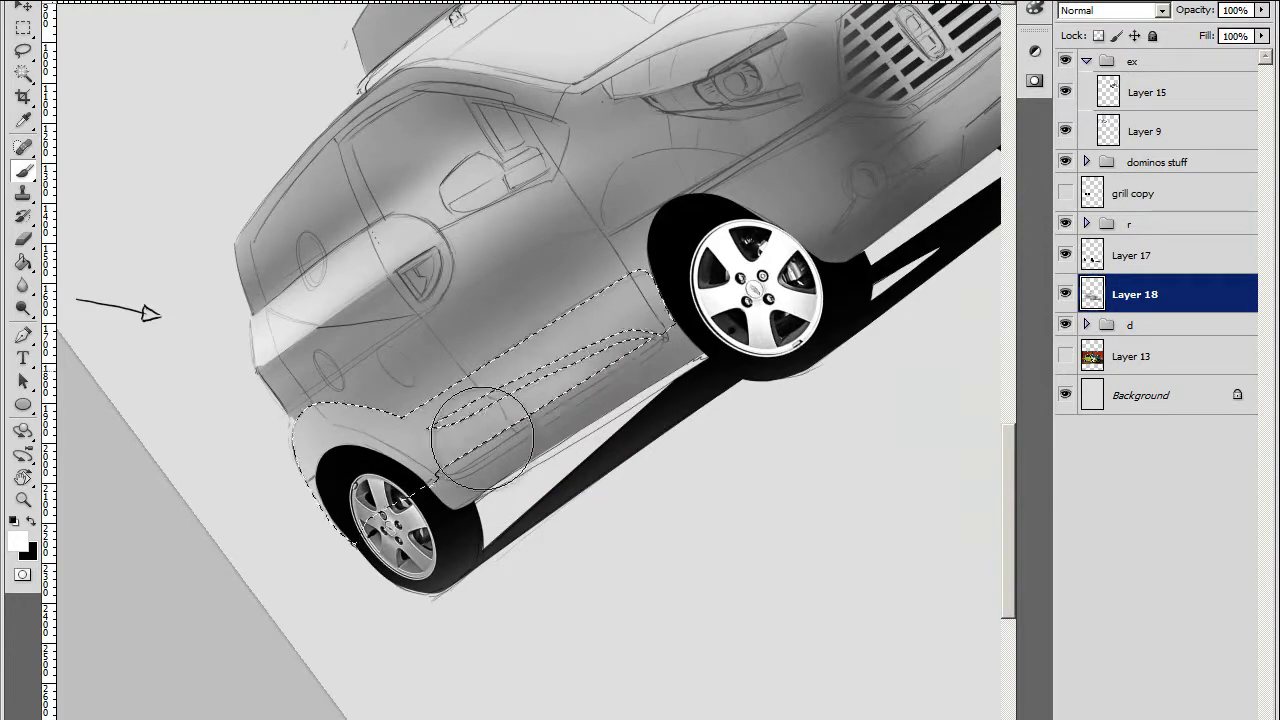
pyautogui.press('Escape')
pyautogui.hotkey('ctrl', 'z')
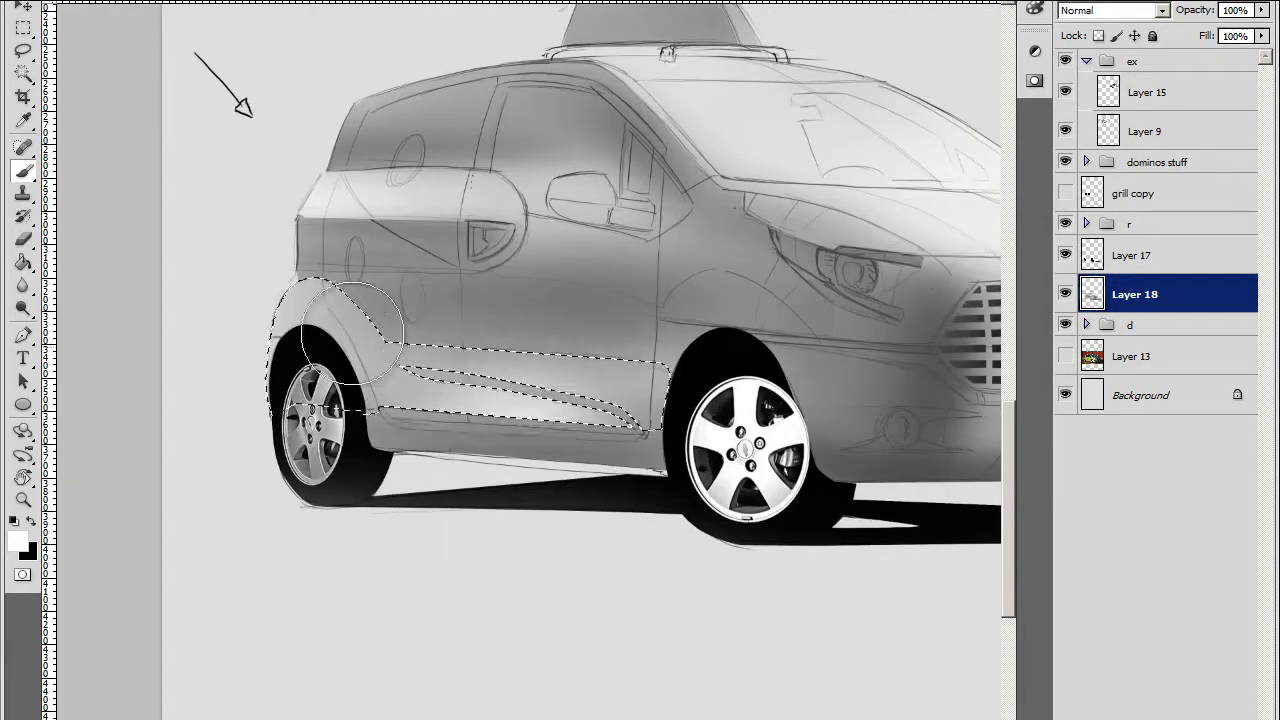
# Turn a path along the rear side panel into a selection and brush grey shading into it
pyautogui.press('r')
pyautogui.moveTo(376, 322); pyautogui.dragTo(347, 341)
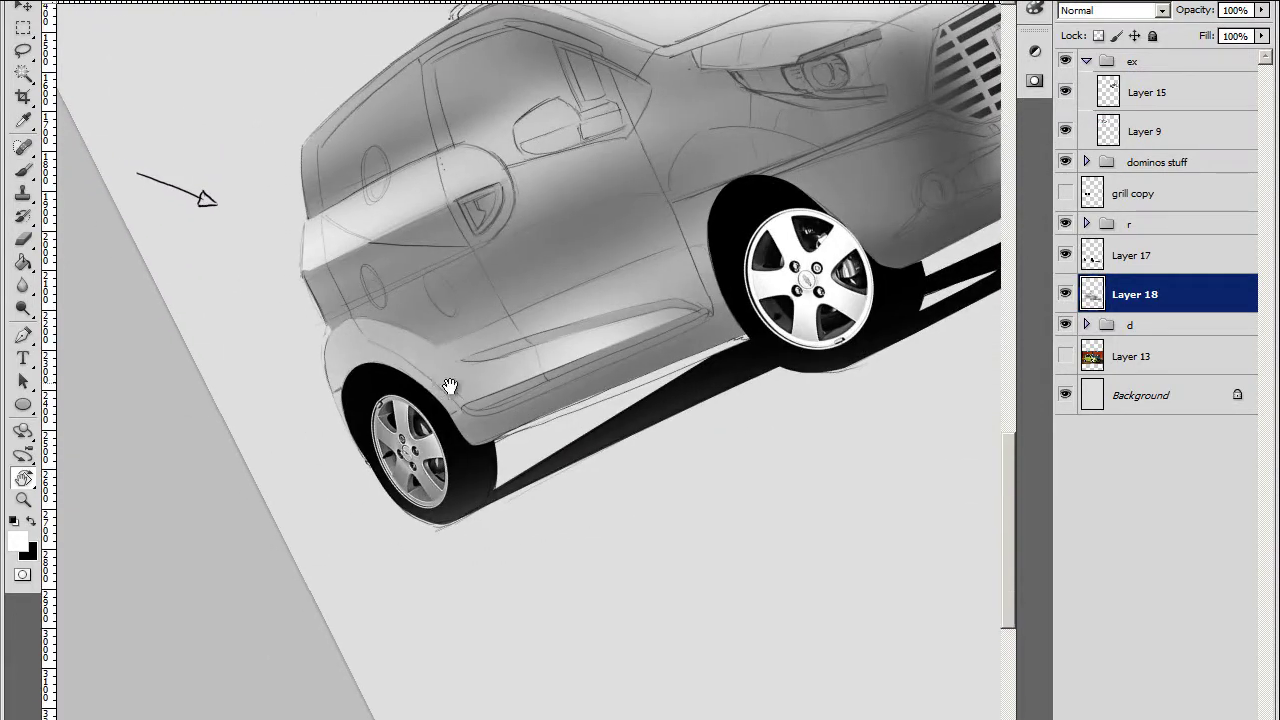
pyautogui.press('p')
pyautogui.moveTo(683, 190); pyautogui.dragTo(561, 260)
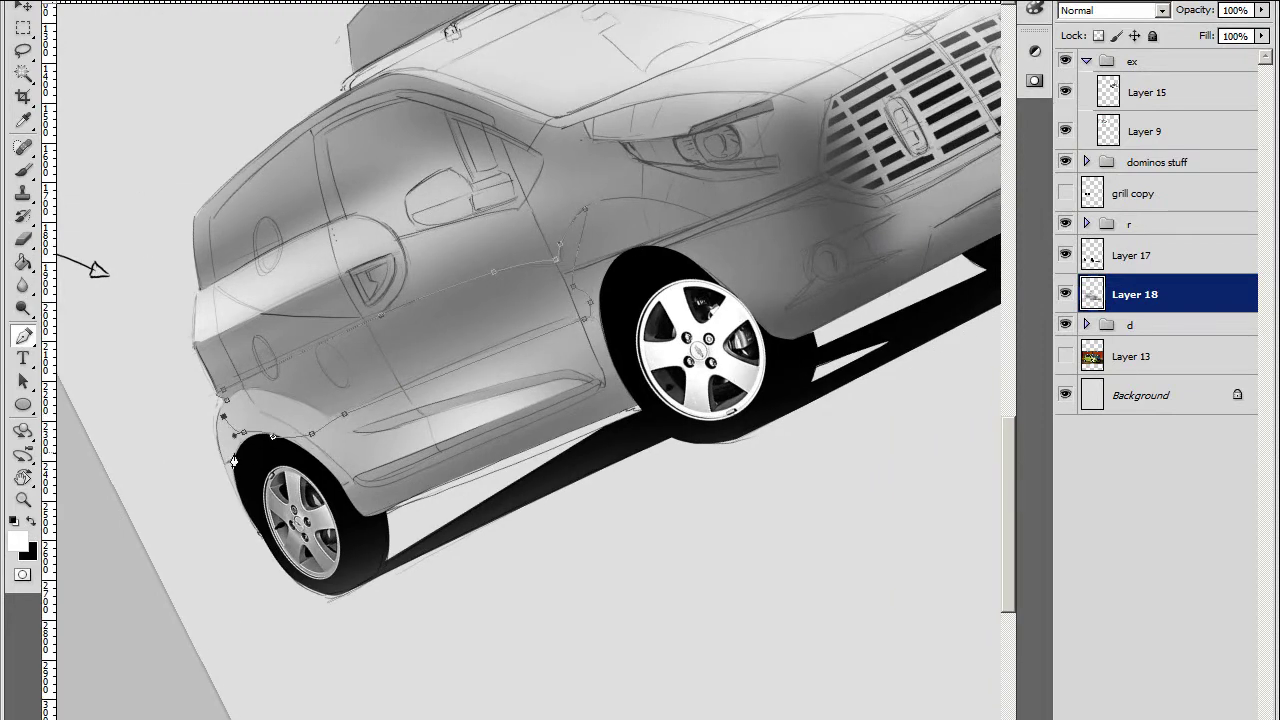
pyautogui.hotkey('ctrl', 'Return')
pyautogui.press('b')
pyautogui.moveTo(320, 389); pyautogui.dragTo(382, 357)
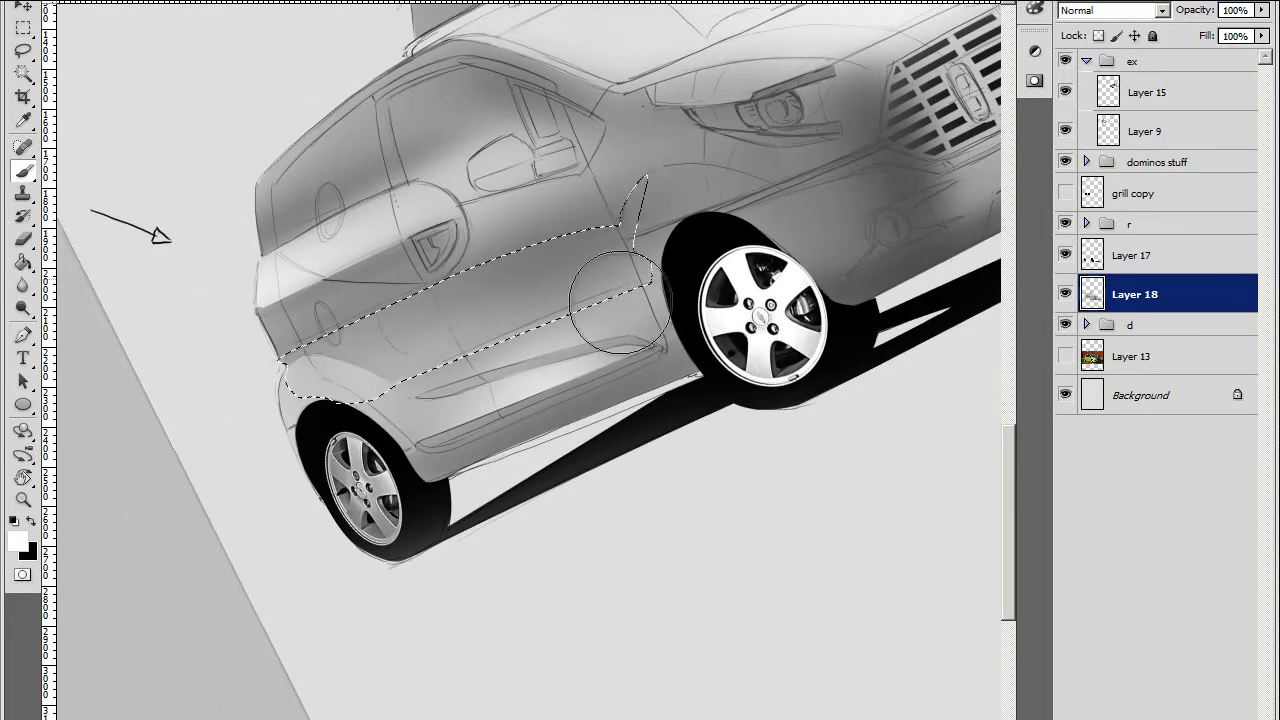
# Deselect the finished side panel and tilt the canvas view for the next path
pyautogui.hotkey('ctrl', 'd')
pyautogui.press('r')
pyautogui.press('Escape')
pyautogui.scroll(1, 357, 507)
pyautogui.press('p')
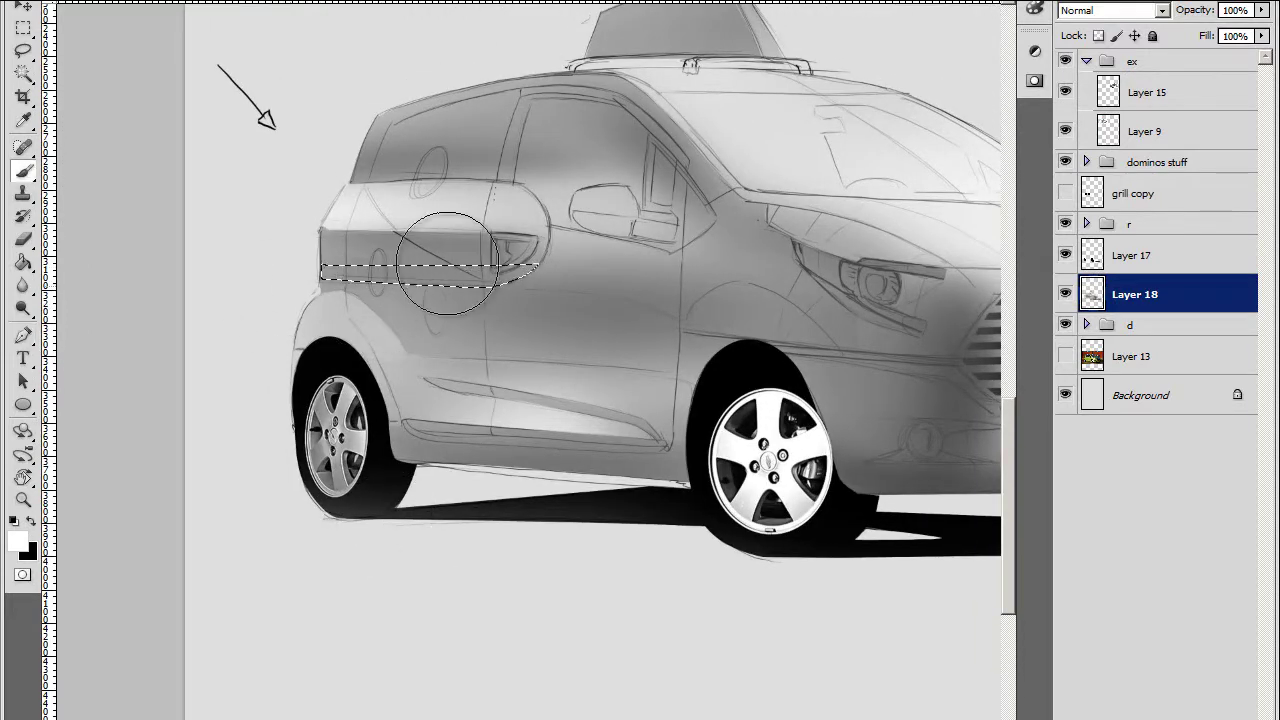
pyautogui.press('r')
pyautogui.moveTo(171, 348); pyautogui.dragTo(557, 448)
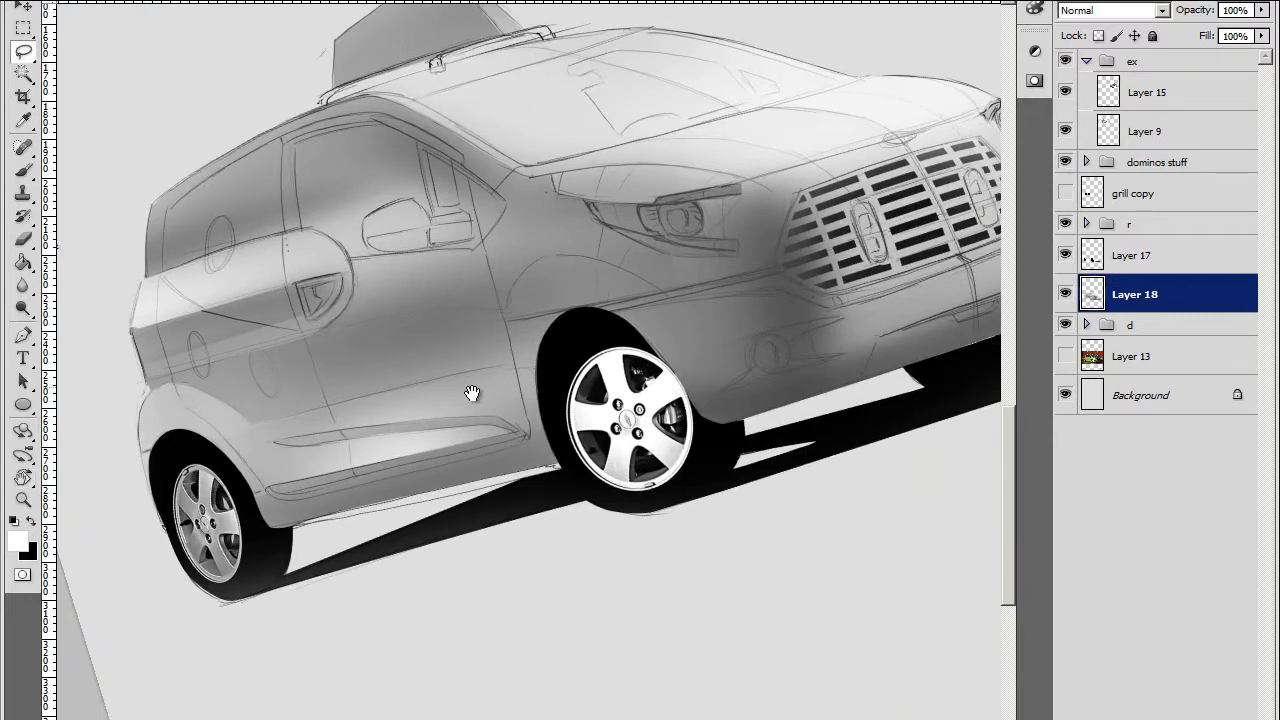
# Clear the selection and make a selection from a Pen path along the fender line
pyautogui.moveTo(472, 393); pyautogui.dragTo(63, 225)
pyautogui.hotkey('ctrl', 'd')
pyautogui.scroll(1, 643, 288)
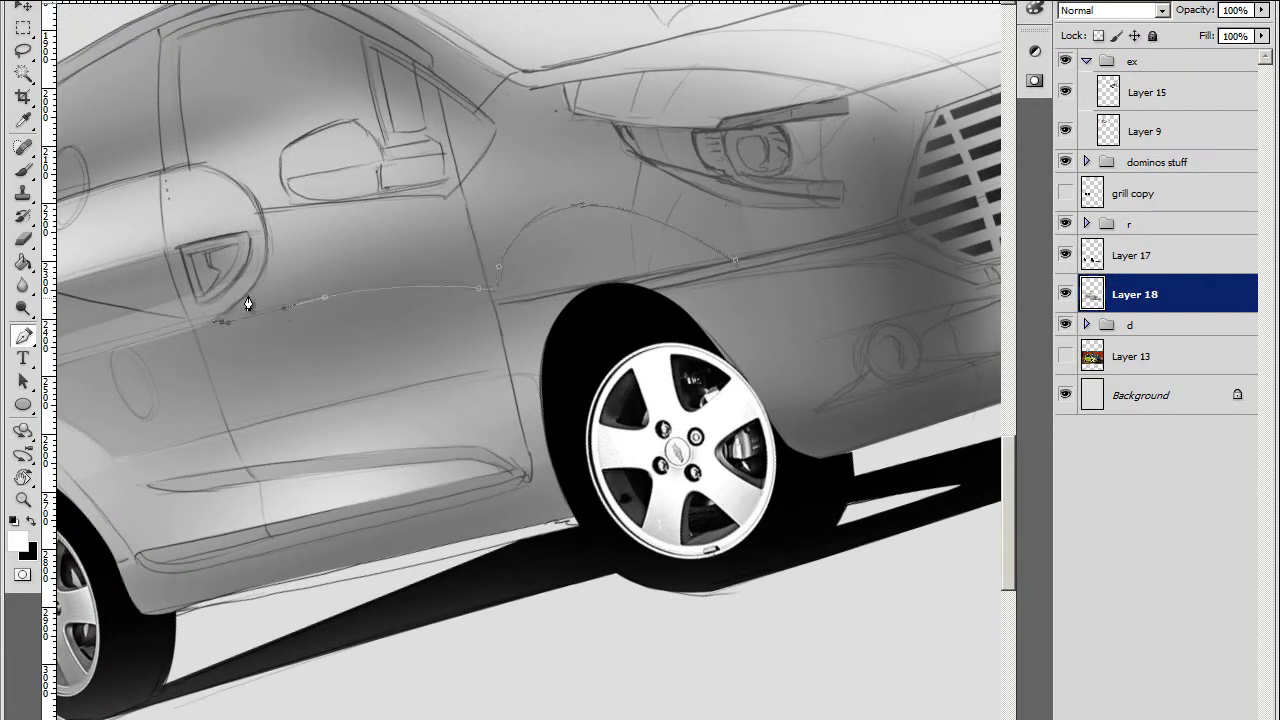
pyautogui.scroll(2, 490, 130)
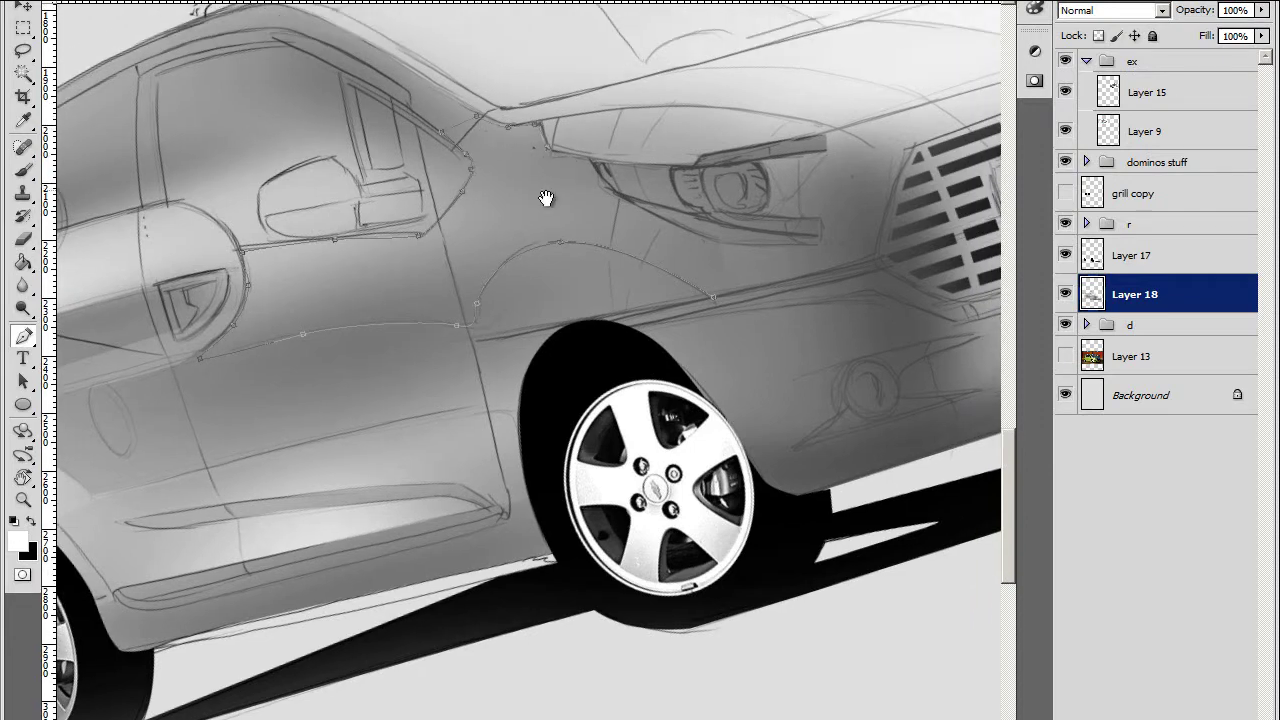
pyautogui.moveTo(546, 198); pyautogui.dragTo(509, 351)
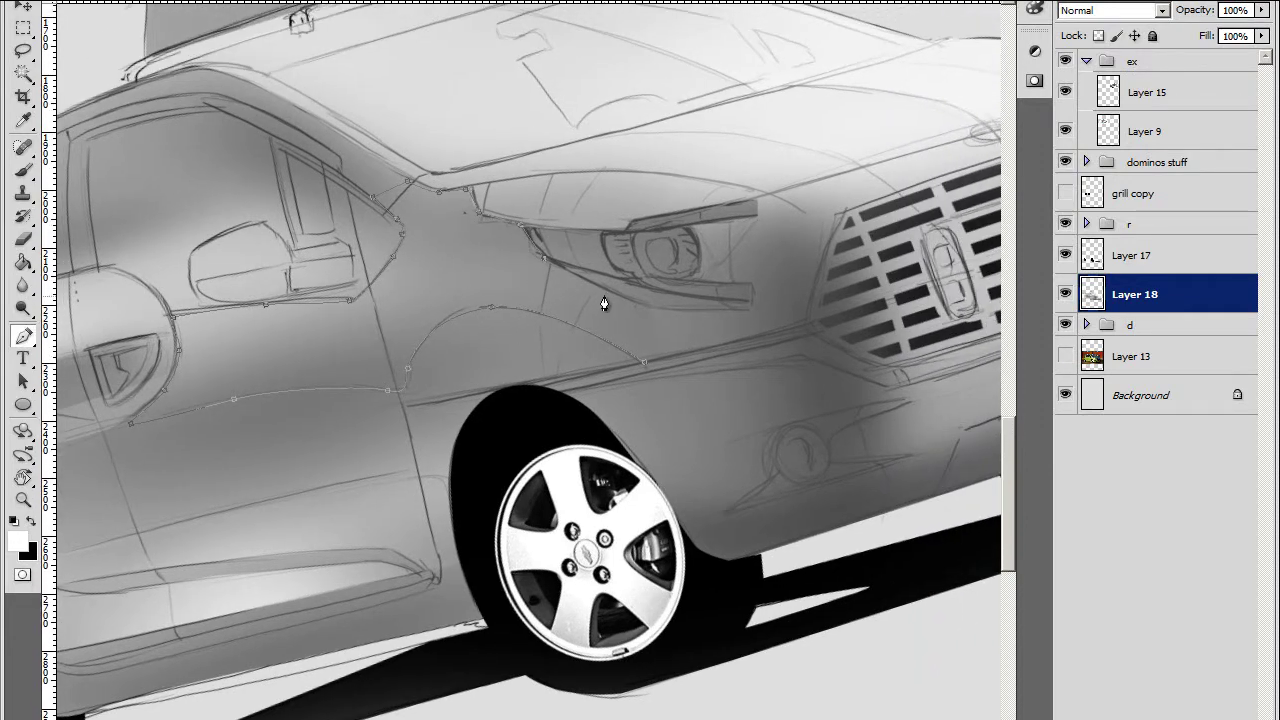
pyautogui.click(753, 296)
pyautogui.moveTo(702, 257); pyautogui.dragTo(646, 249)
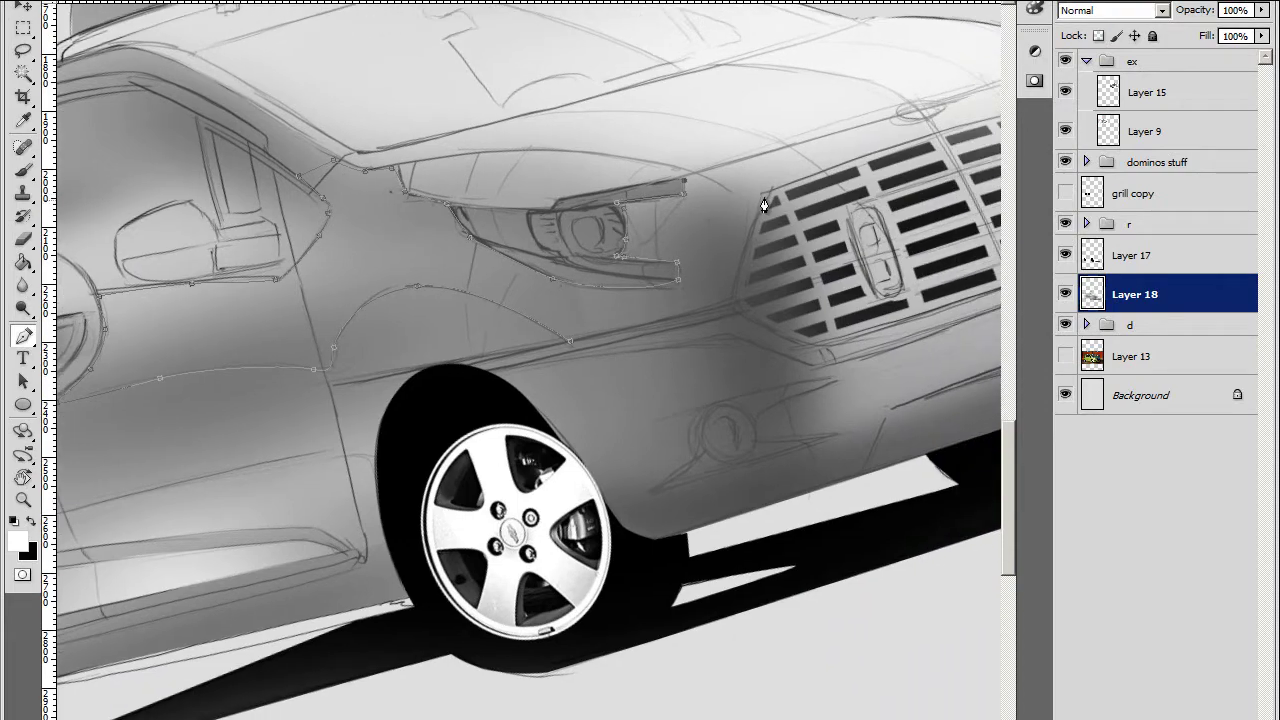
pyautogui.hotkey('ctrl', 'Return')
# Brush shading into the fender selection, then deselect and zoom in on the car front
pyautogui.hotkey('ctrl', '-')
pyautogui.hotkey('ctrl', '-')
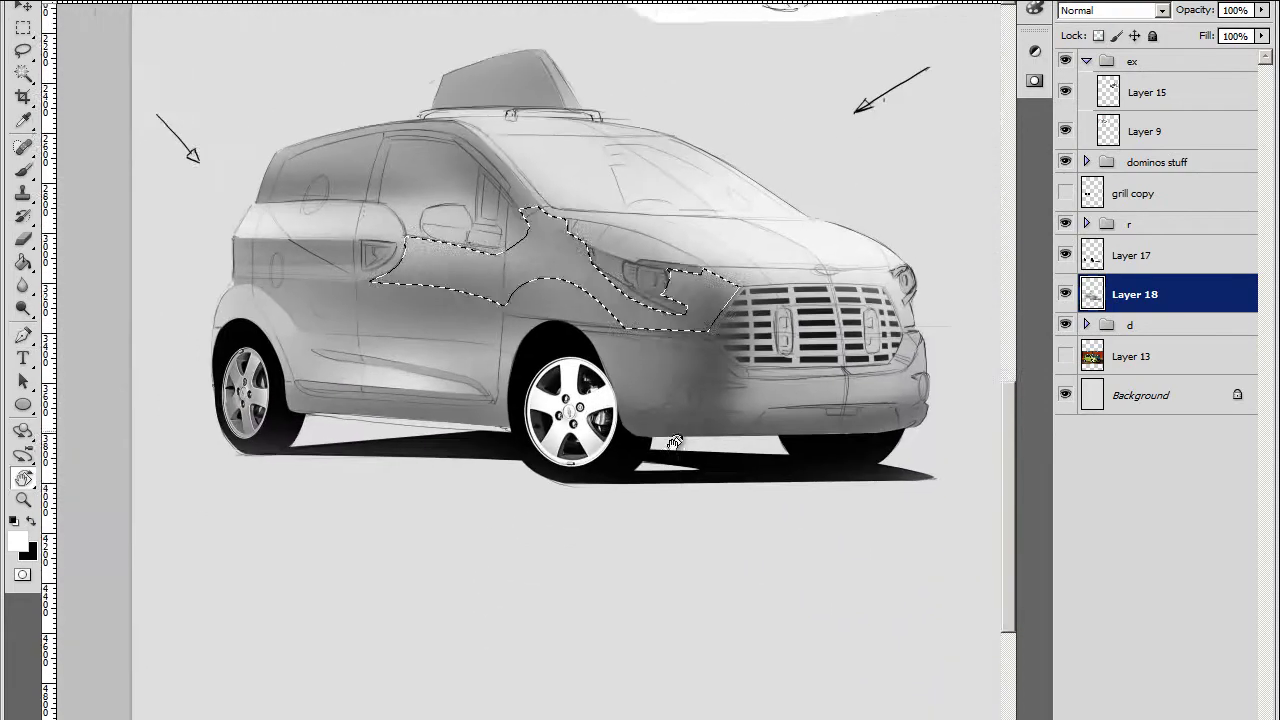
pyautogui.moveTo(700, 200); pyautogui.dragTo(450, 330)
pyautogui.hotkey('ctrl', '+')
pyautogui.press('b')
pyautogui.press('r')
pyautogui.press('Escape')
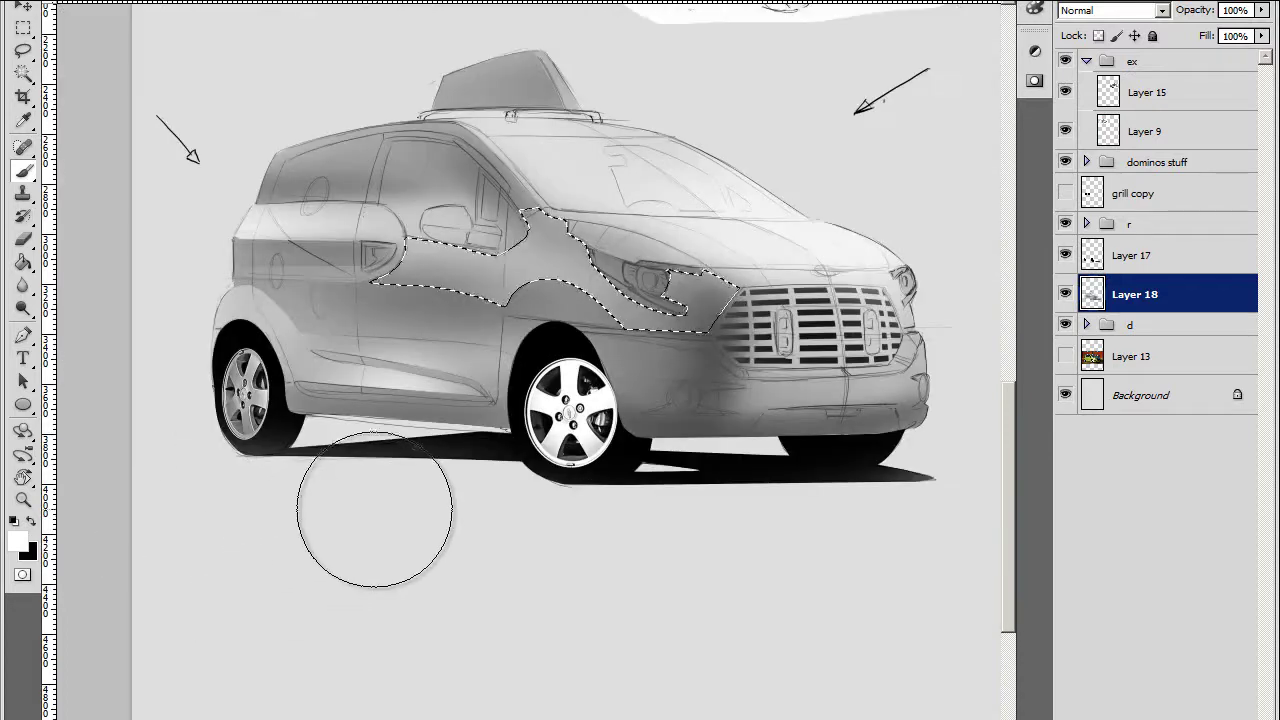
pyautogui.hotkey('ctrl', 'd')
pyautogui.hotkey('ctrl', '+')
pyautogui.hotkey('ctrl', '+')
# Outline the strip above the headlight and fill it darker with the brush
pyautogui.press('p')
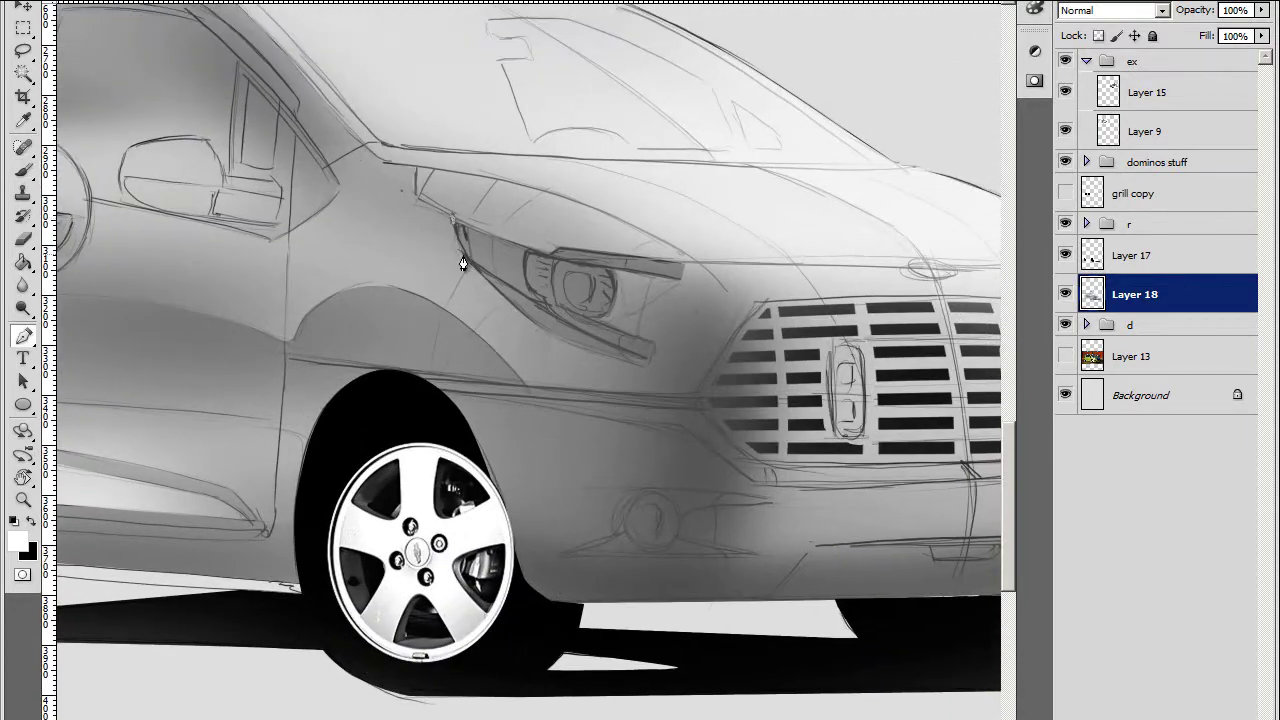
pyautogui.hotkey('ctrl', 'Return')
pyautogui.hotkey('ctrl', '-')
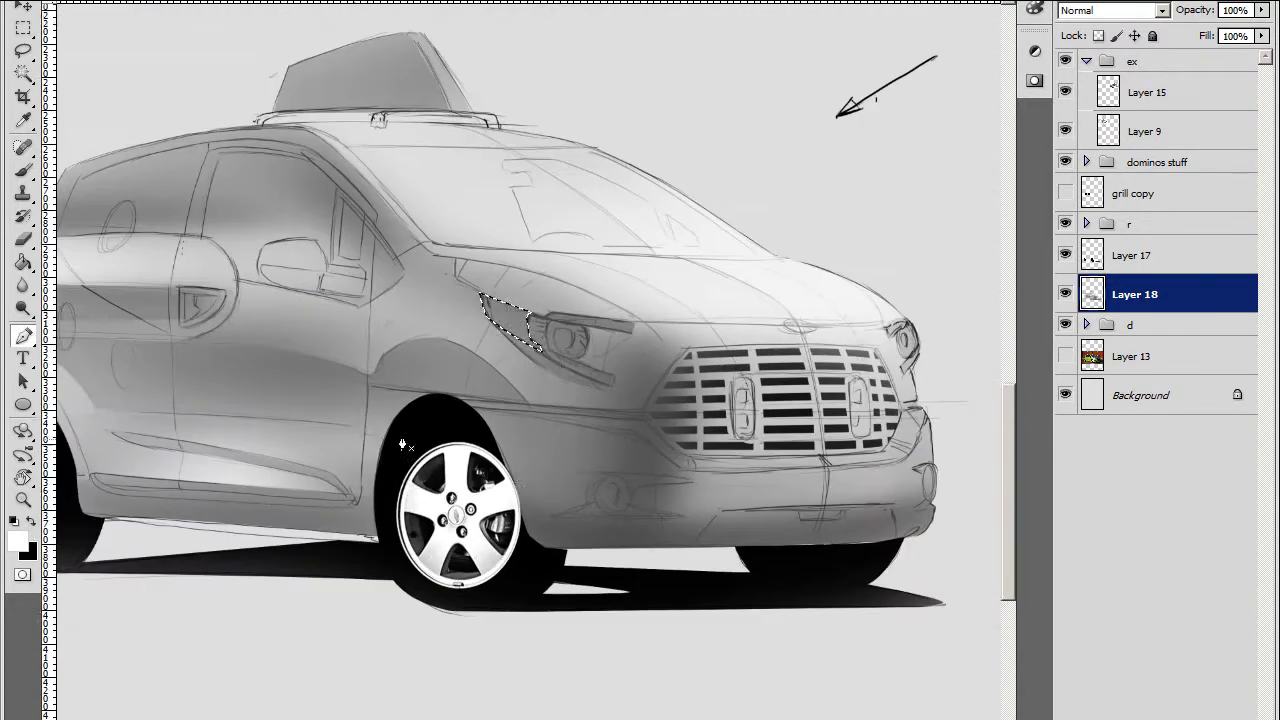
pyautogui.scroll(-1, 497, 218)
pyautogui.press('b')
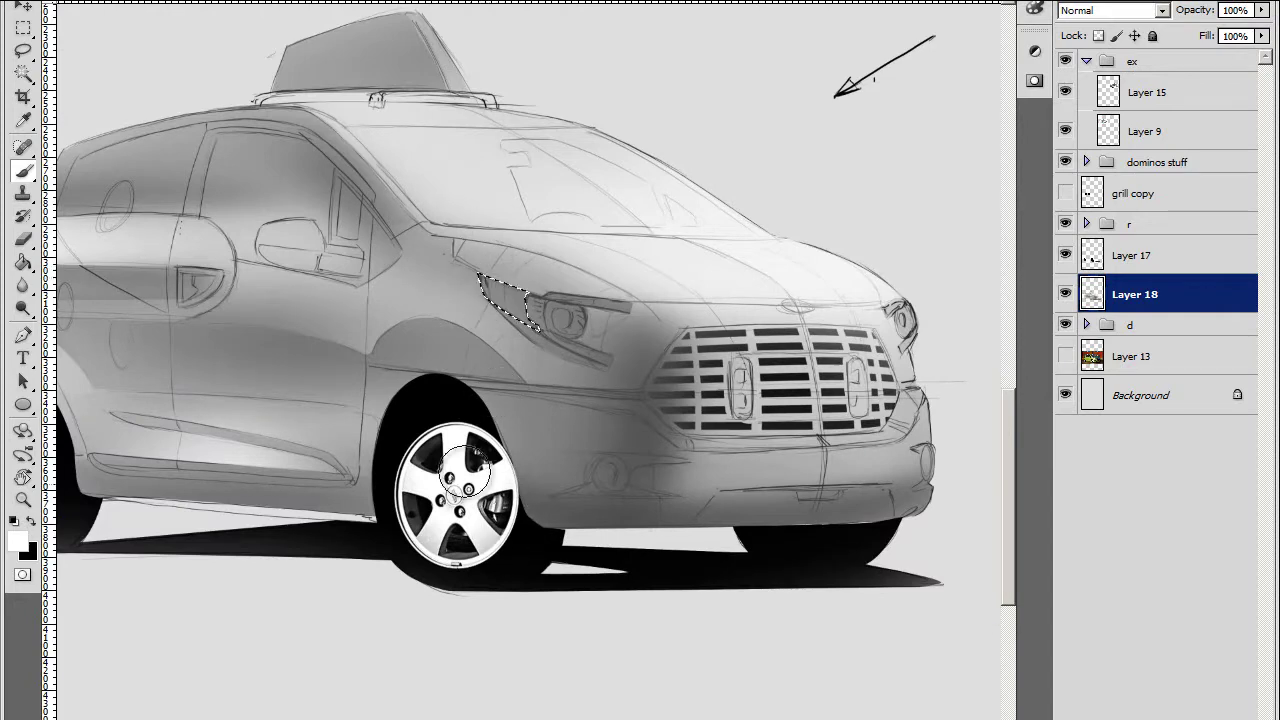
pyautogui.hotkey('ctrl', '+')
pyautogui.press('p')
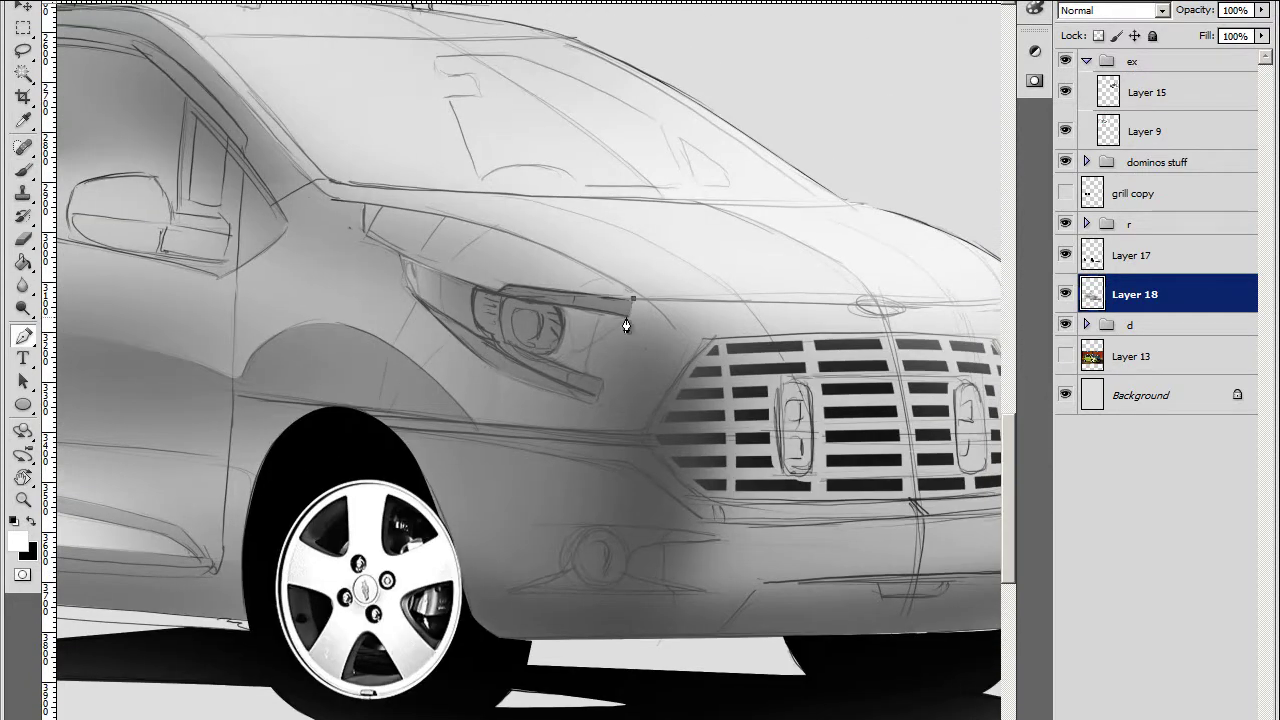
pyautogui.hotkey('ctrl', 'Return')
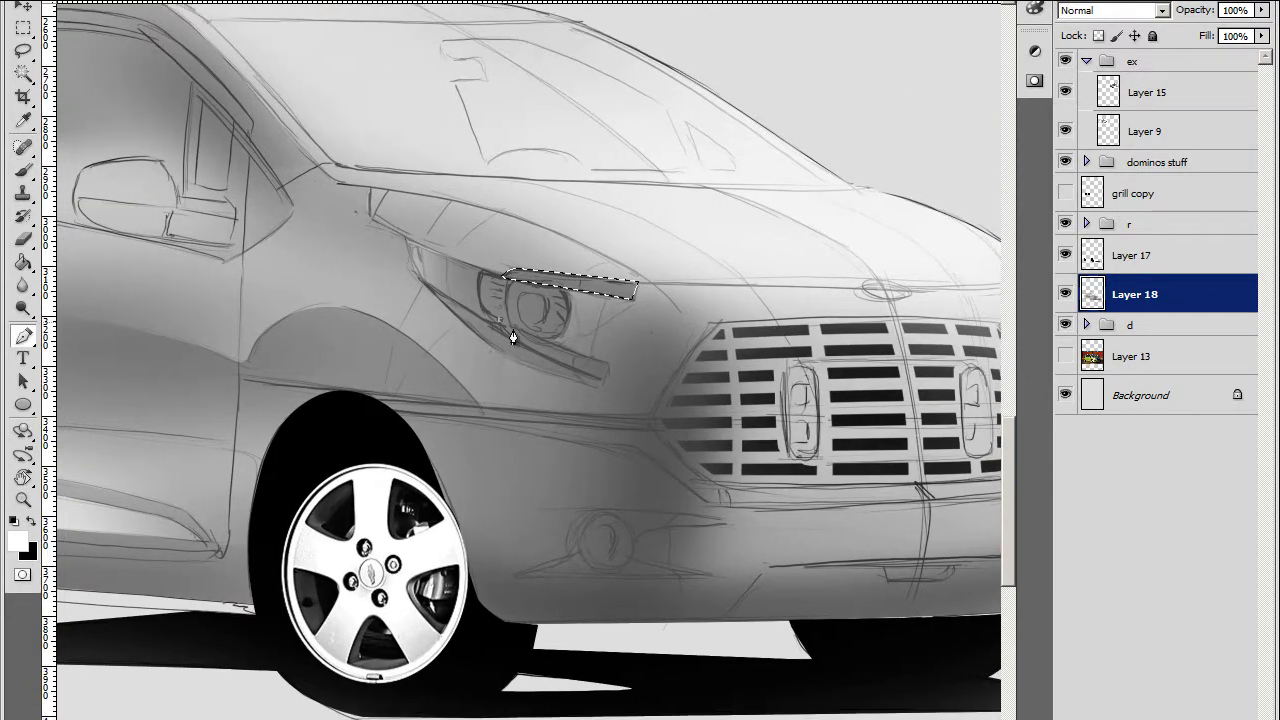
pyautogui.hotkey('ctrl', '-')
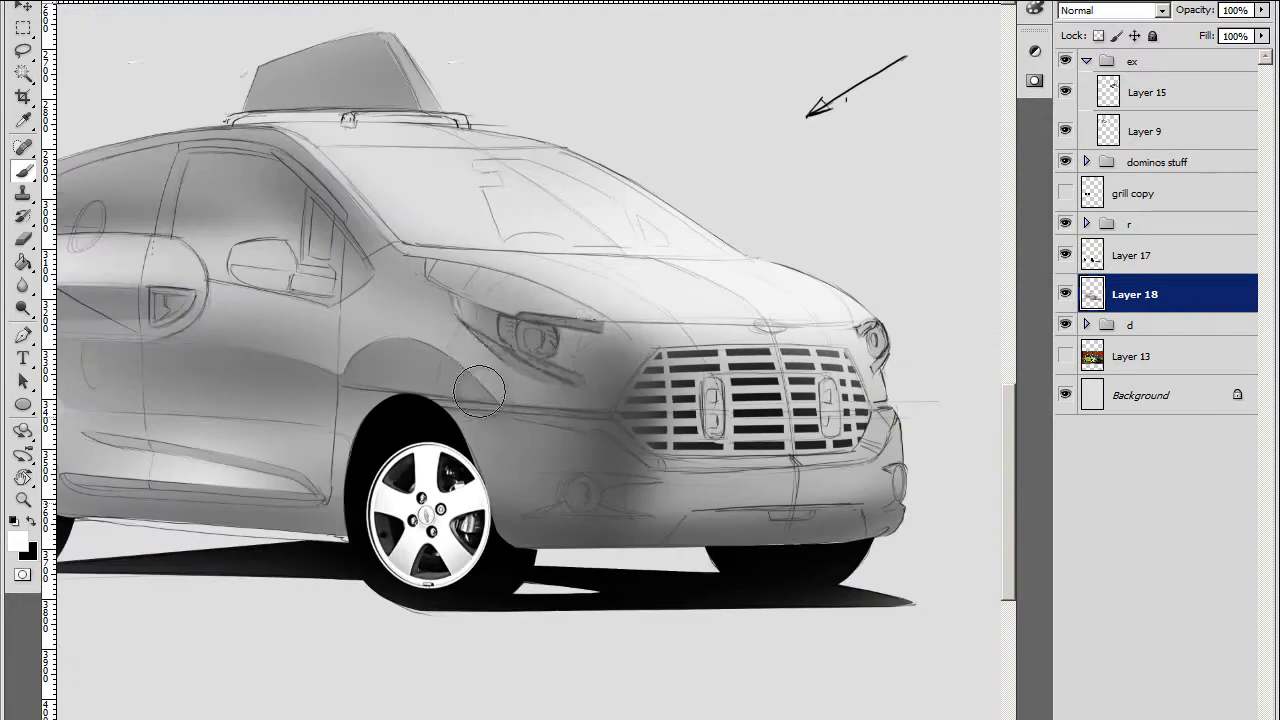
# Rotate the view around the headlight and turn another fender path into a selection
pyautogui.press('b')
pyautogui.hotkey('ctrl', '+')
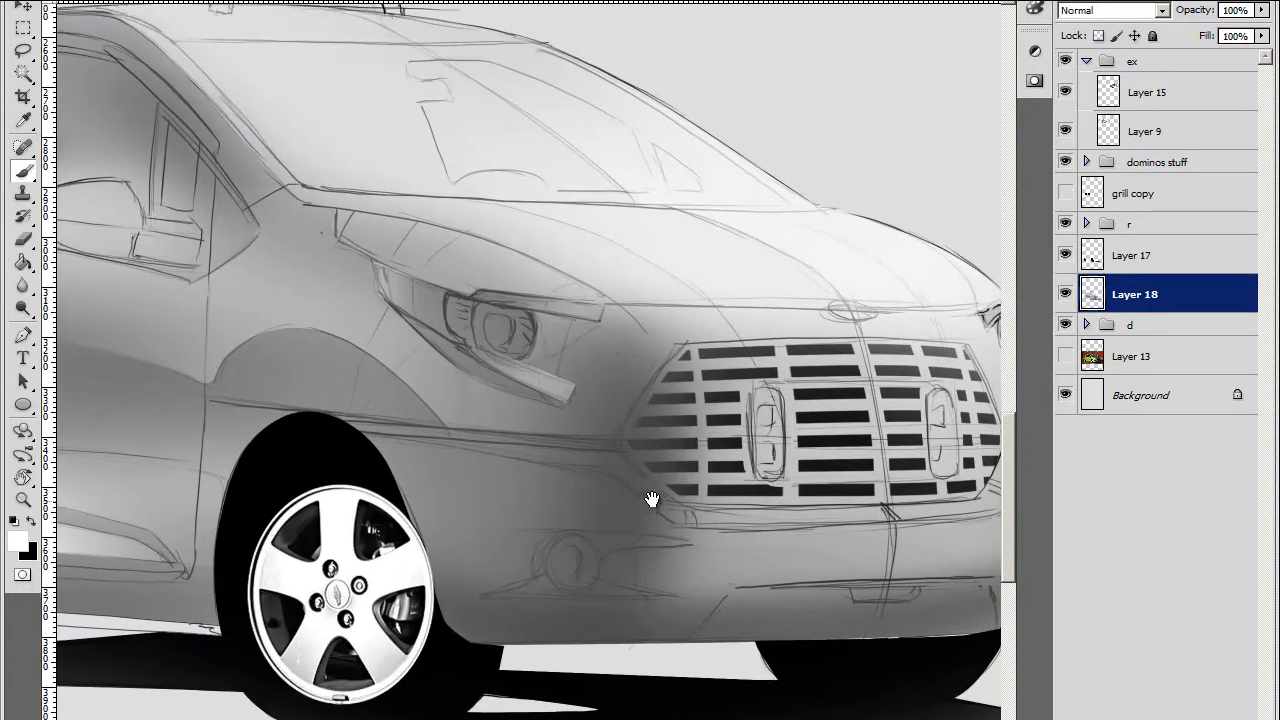
pyautogui.press('r')
pyautogui.moveTo(654, 500)
pyautogui.mouseDown()
pyautogui.moveTo(789, 263)
pyautogui.moveTo(456, 224)
pyautogui.mouseUp()
pyautogui.press('p')
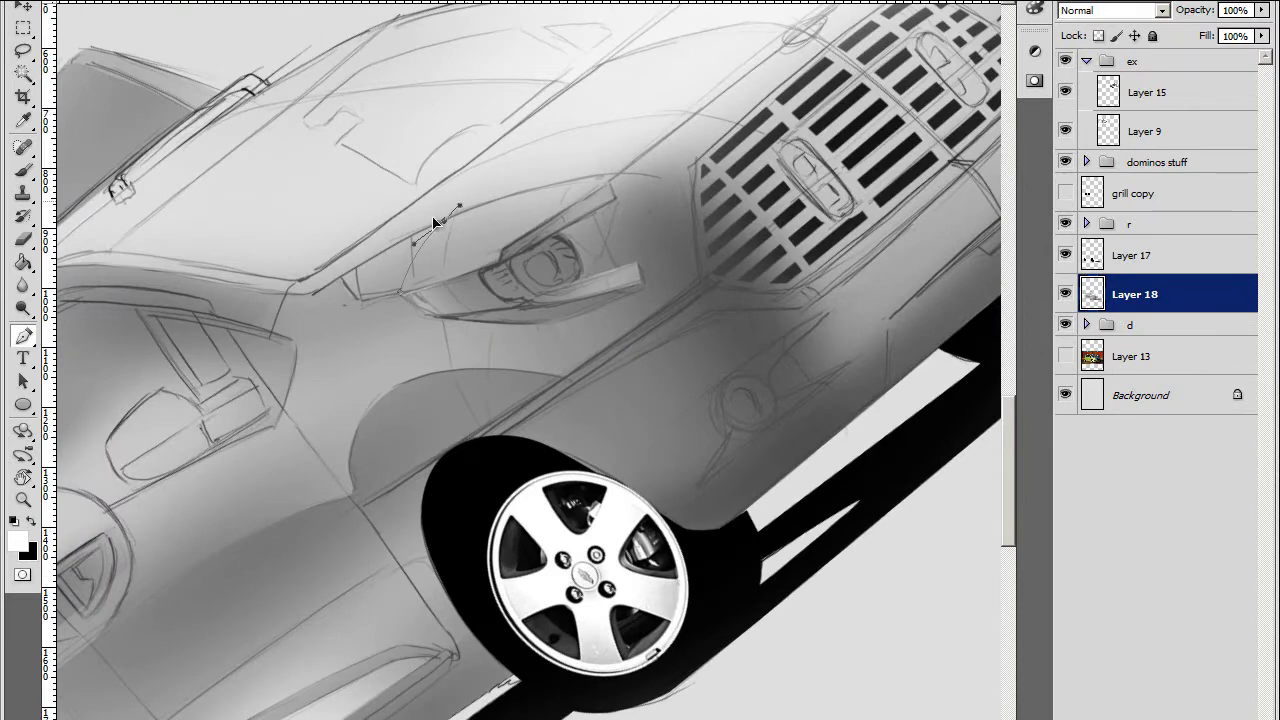
pyautogui.hotkey('ctrl', 'Return')
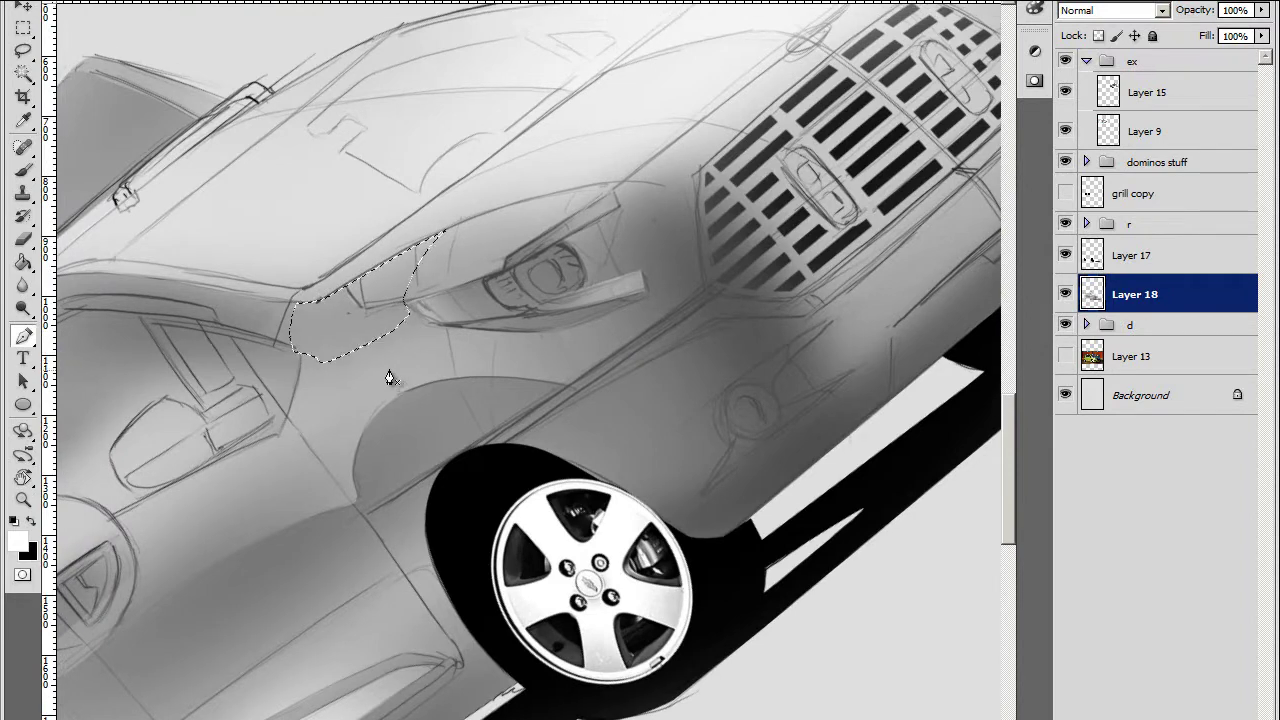
pyautogui.press('b')
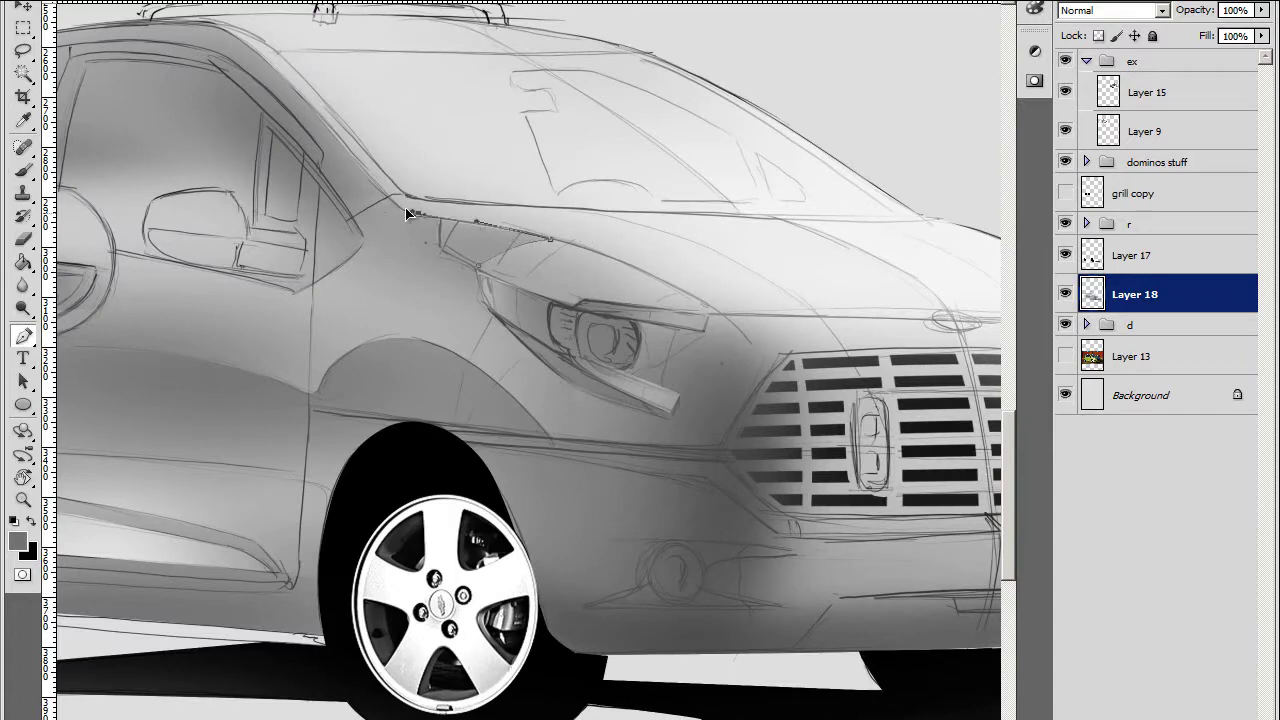
# Outline the curved hood strip above the headlight and paint it with soft white
pyautogui.moveTo(607, 237)
pyautogui.mouseDown()
pyautogui.moveTo(507, 212)
pyautogui.moveTo(410, 134)
pyautogui.mouseUp()
pyautogui.moveTo(648, 250); pyautogui.dragTo(697, 325)
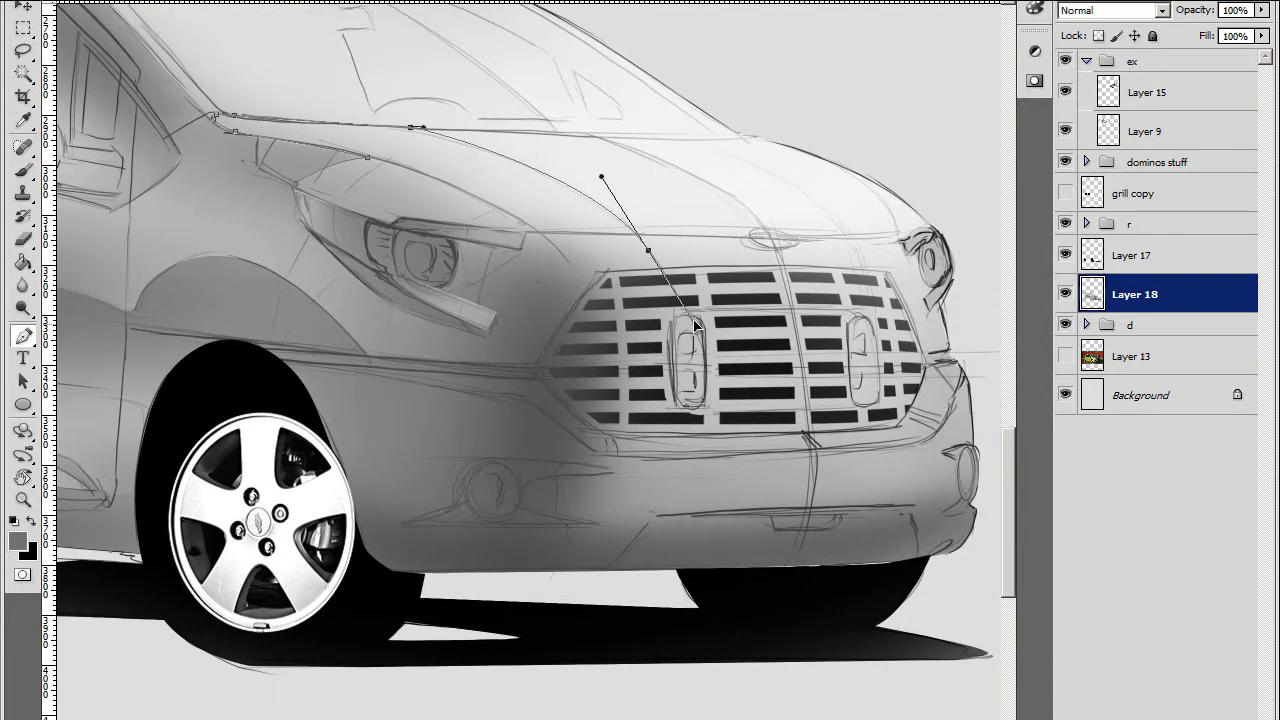
pyautogui.click(301, 202)
pyautogui.hotkey('ctrl', 'Return')
pyautogui.press('r')
pyautogui.moveTo(528, 400)
pyautogui.mouseDown()
pyautogui.moveTo(516, 350)
pyautogui.moveTo(588, 250)
pyautogui.mouseUp()
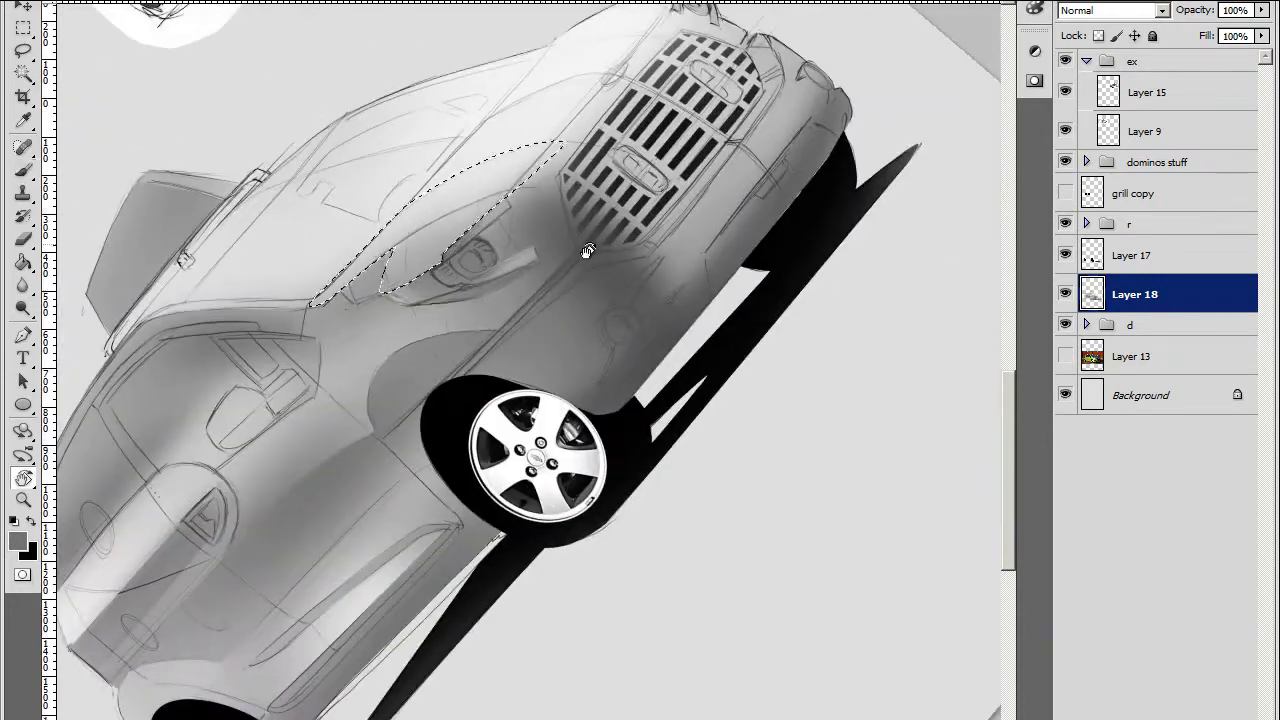
pyautogui.moveTo(608, 391); pyautogui.dragTo(622, 403)
pyautogui.press('b')
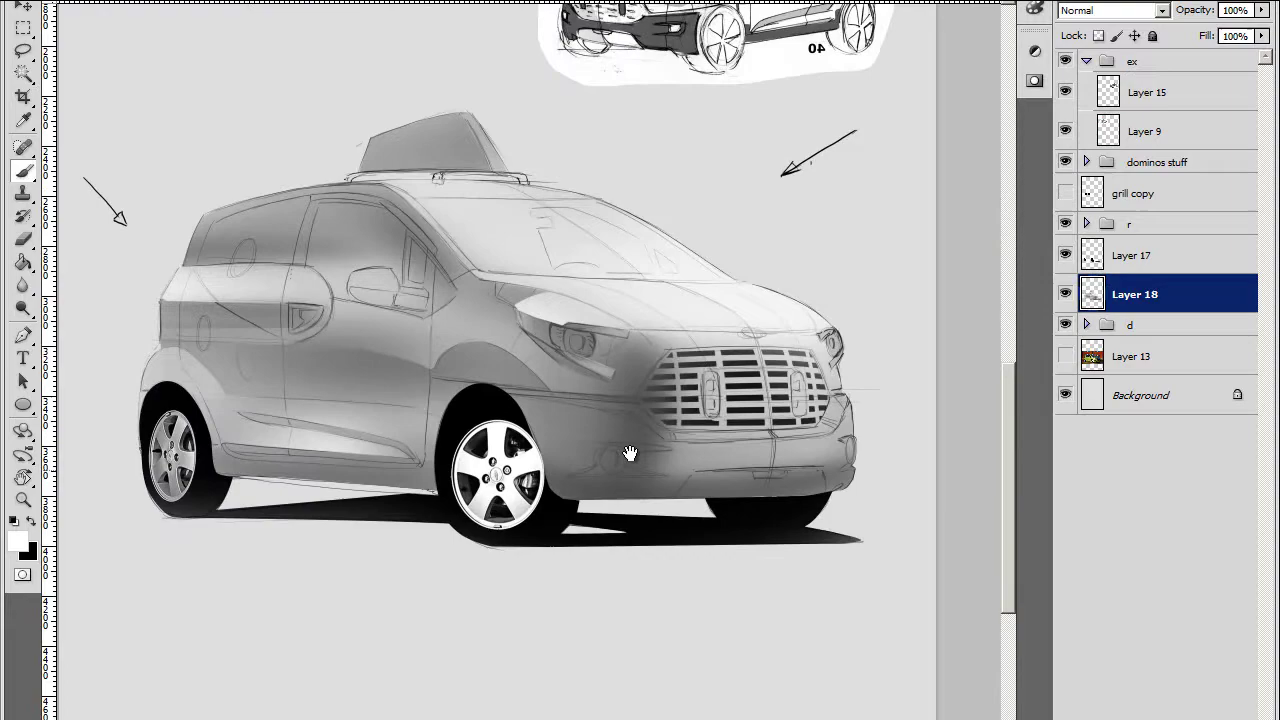
pyautogui.moveTo(630, 453); pyautogui.dragTo(665, 348)
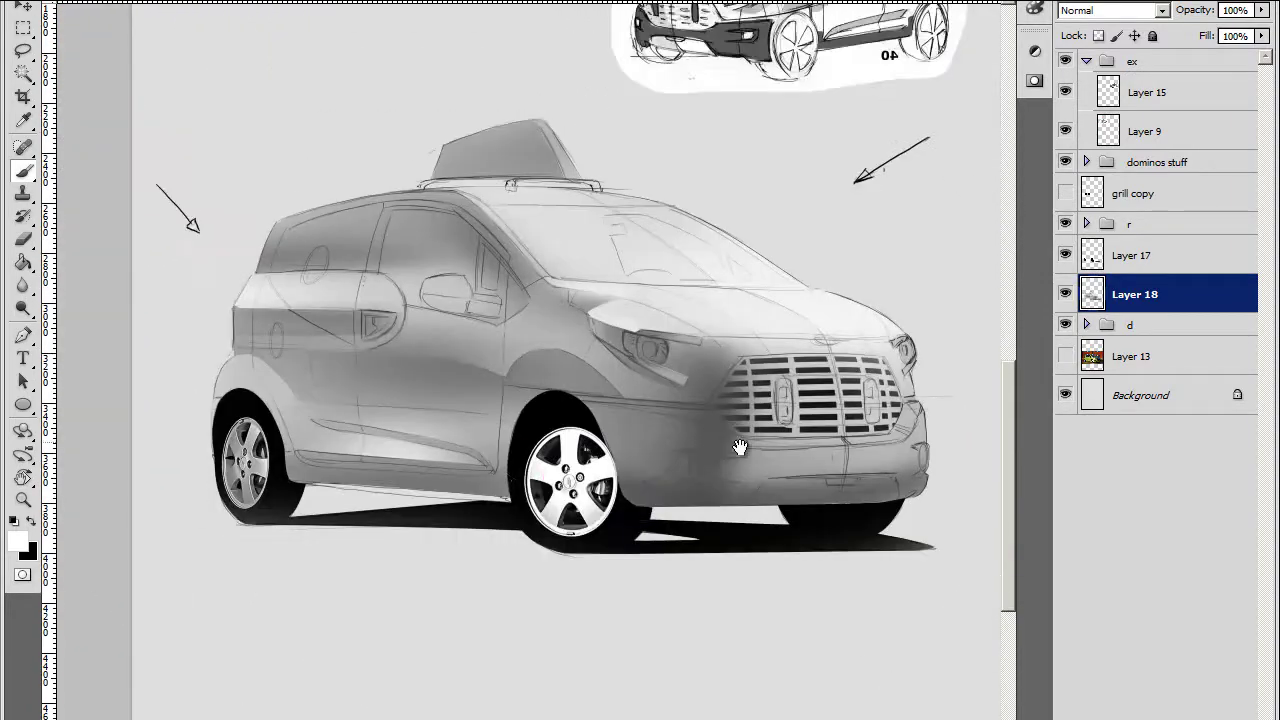
# Outline the ledge under the grille with a Pen path and make it a selection
pyautogui.press('p')
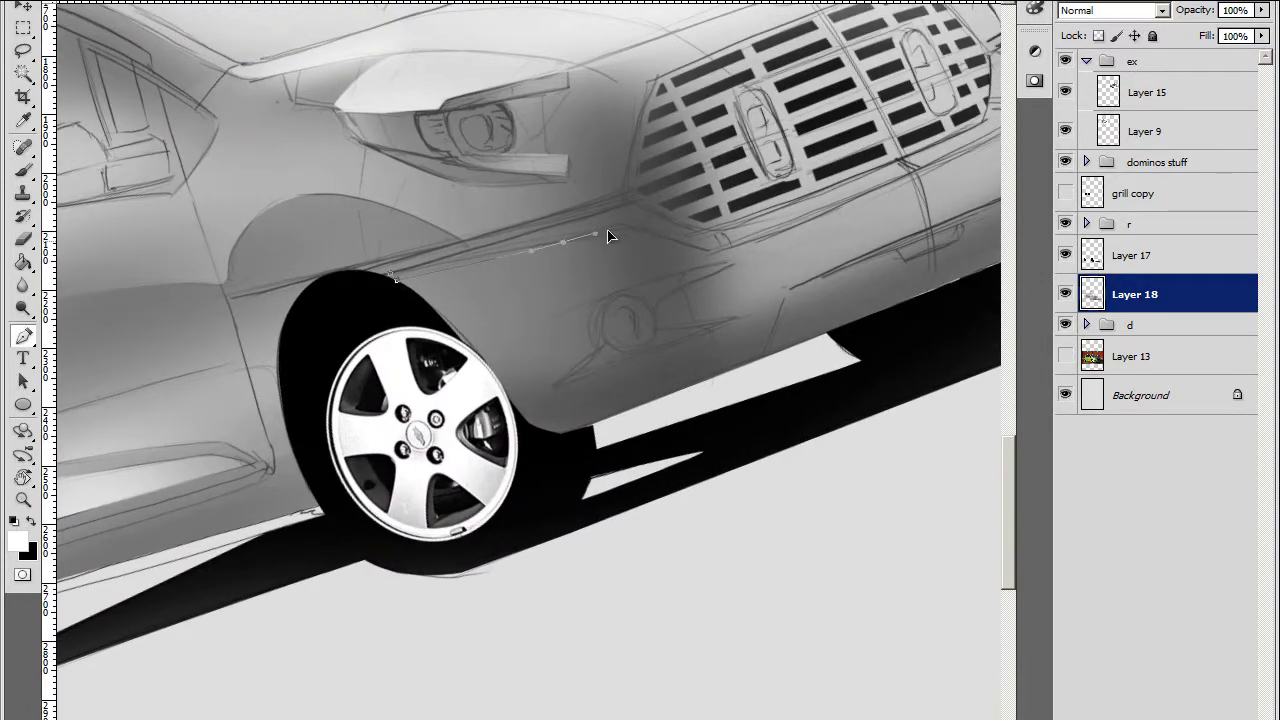
pyautogui.hscroll(5, 666, 271)
pyautogui.scroll(3, 666, 271)
pyautogui.click(693, 283)
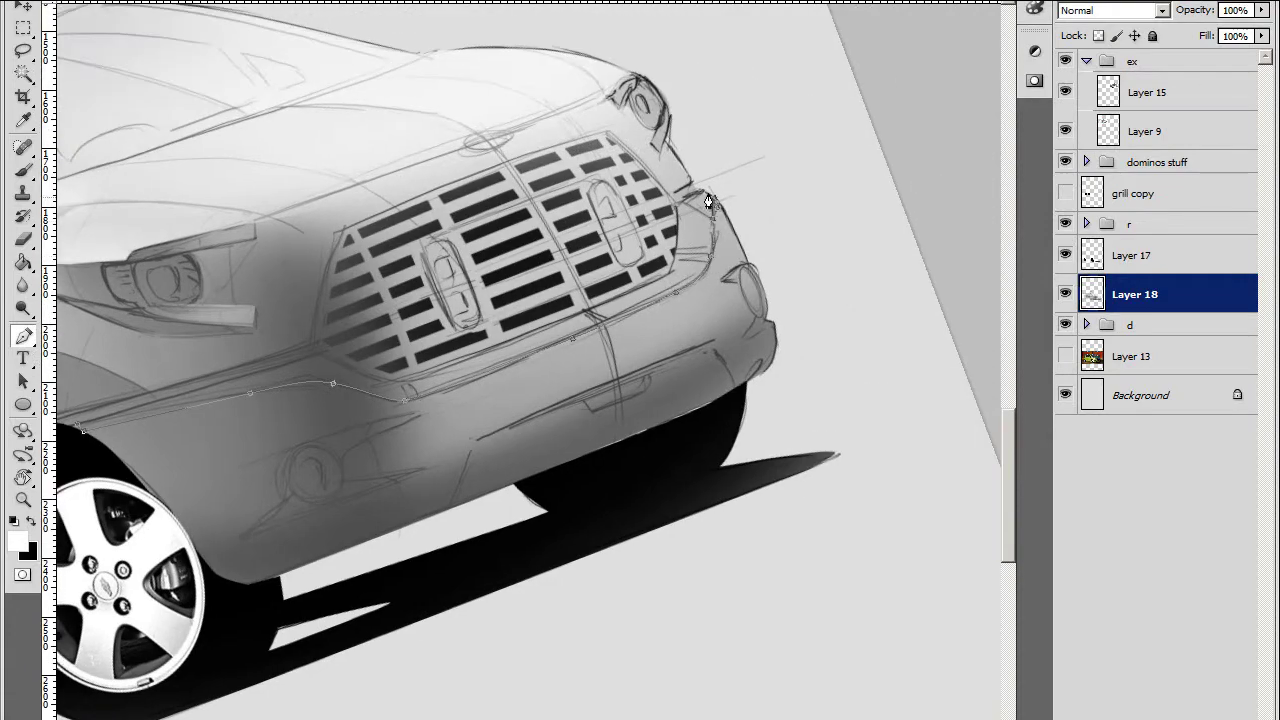
pyautogui.hscroll(-2, 708, 202)
pyautogui.moveTo(663, 271); pyautogui.dragTo(783, 211)
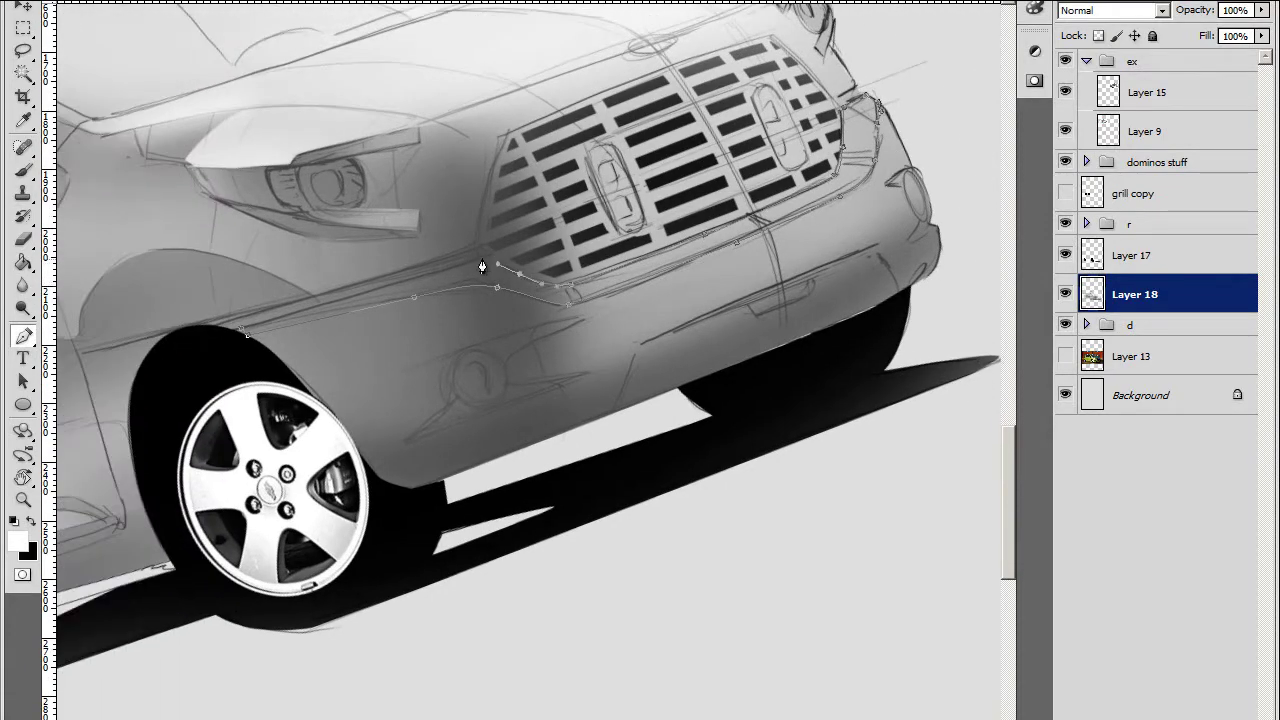
pyautogui.hscroll(-3, 482, 267)
pyautogui.hotkey('ctrl', 'Return')
# Brighten the grille ledge selection with white brush strokes
pyautogui.hotkey('ctrl', '-')
pyautogui.press('b')
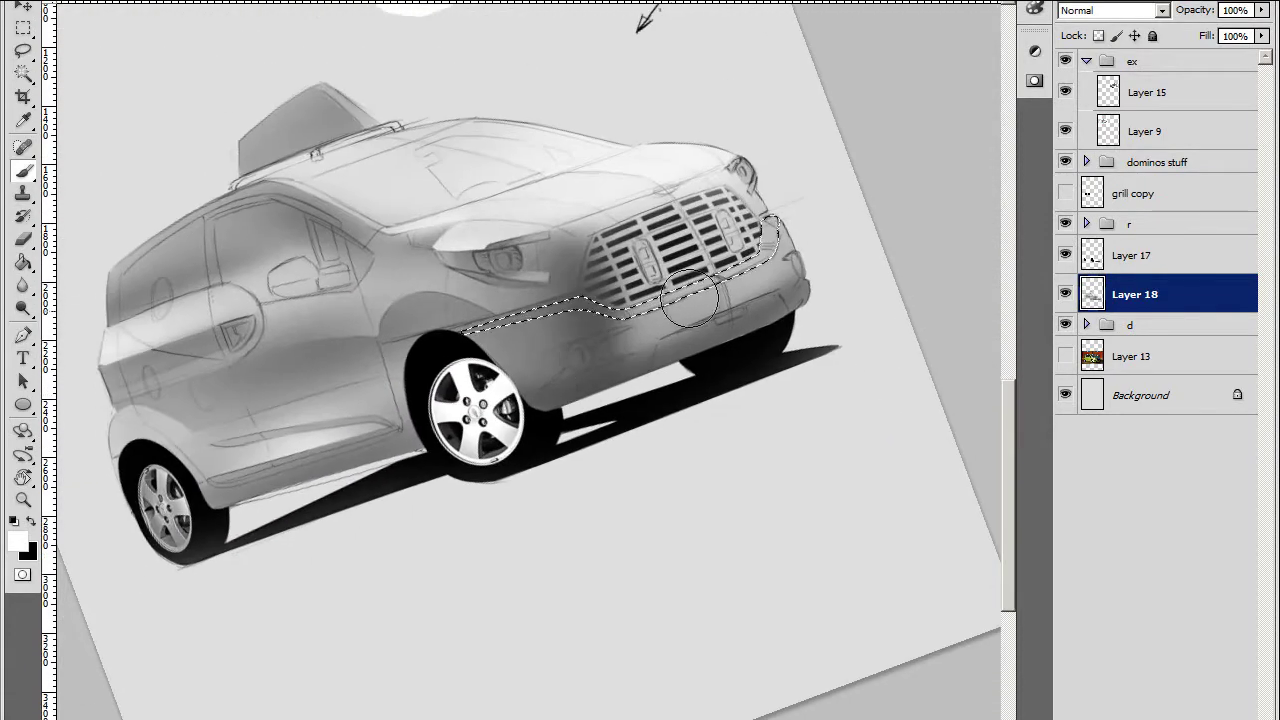
pyautogui.hotkey('ctrl', '+')
pyautogui.scroll(3, 700, 337)
pyautogui.hscroll(5, 700, 337)
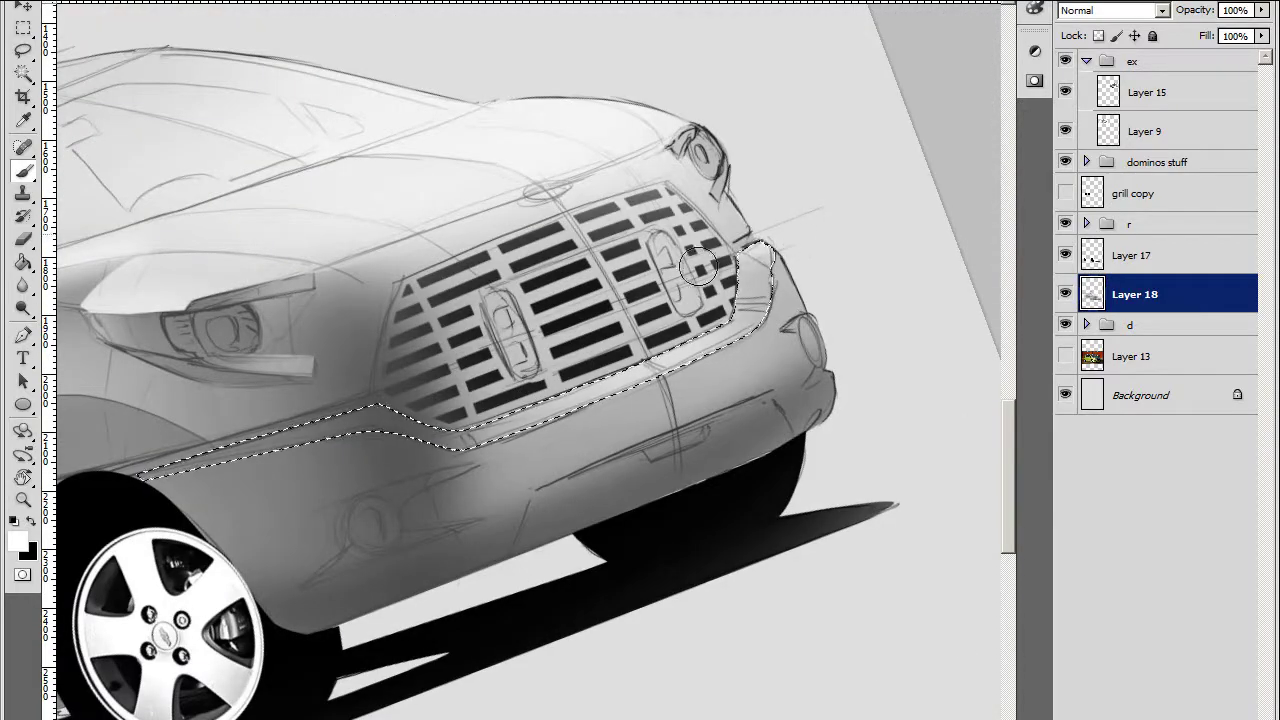
pyautogui.hscroll(-3, 698, 266)
pyautogui.scroll(-2, 698, 266)
pyautogui.hscroll(-1, 651, 343)
pyautogui.scroll(-1, 651, 343)
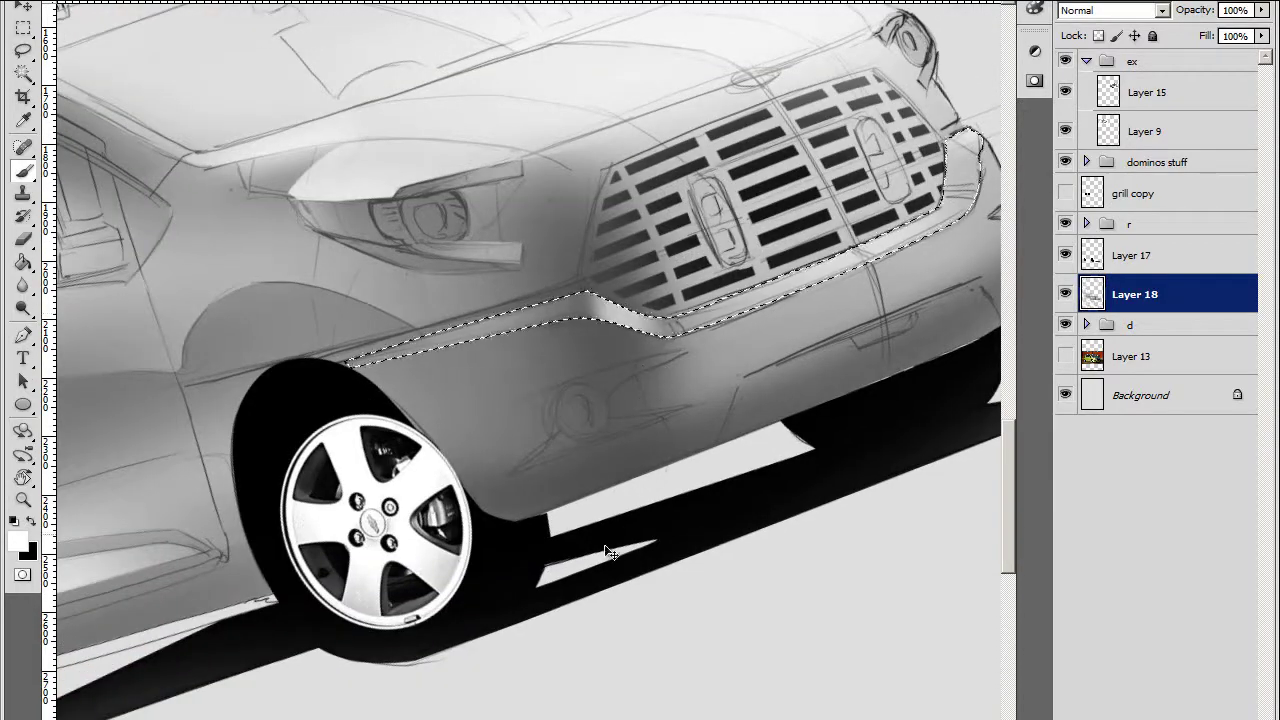
pyautogui.hotkey('ctrl', '-')
pyautogui.hotkey('ctrl', '+')
pyautogui.moveTo(534, 423); pyautogui.dragTo(645, 308)
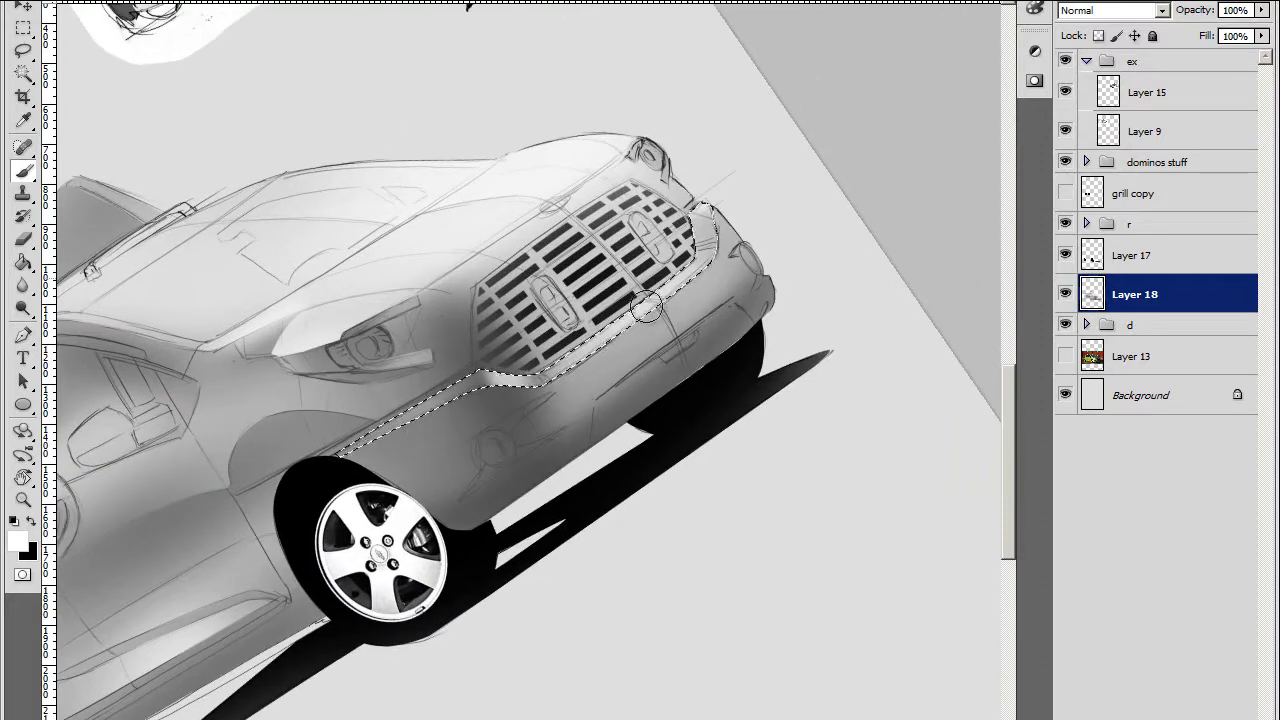
pyautogui.hotkey('ctrl', '0')
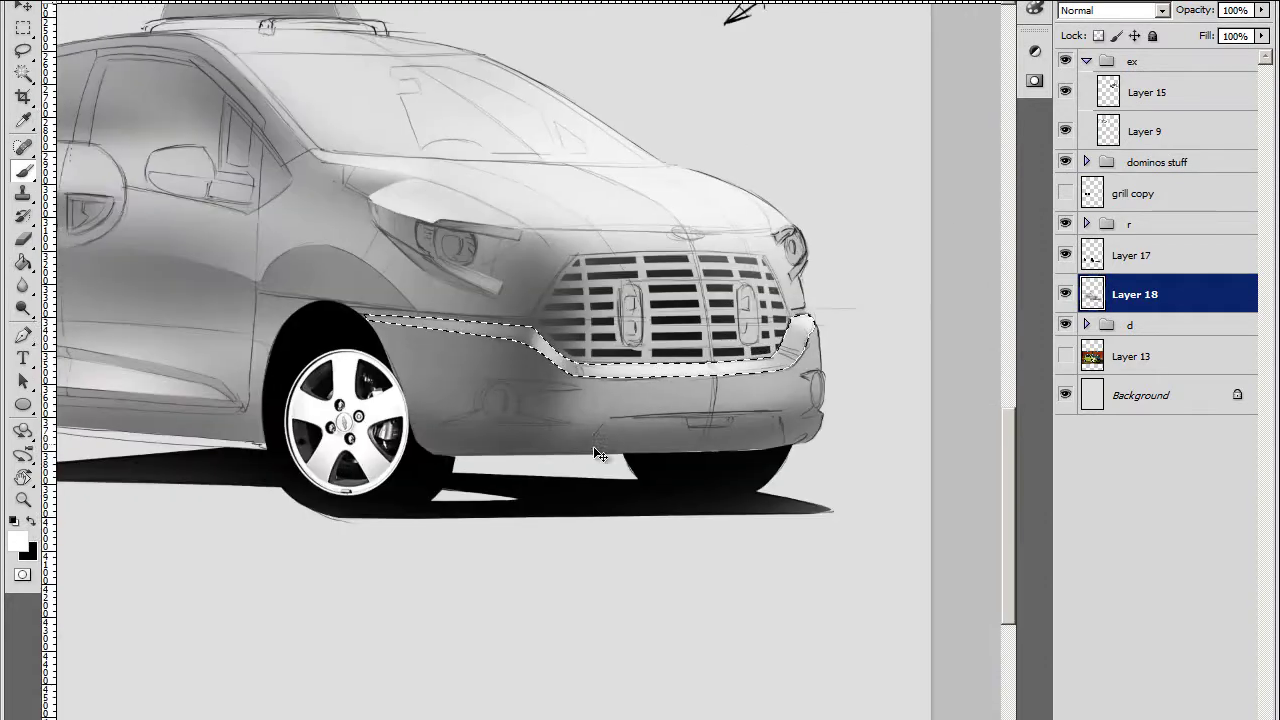
# Outline the lower bumper intakes and darken them with a soft black brush
pyautogui.hotkey('ctrl', '+')
pyautogui.press('p')
pyautogui.click(438, 364)
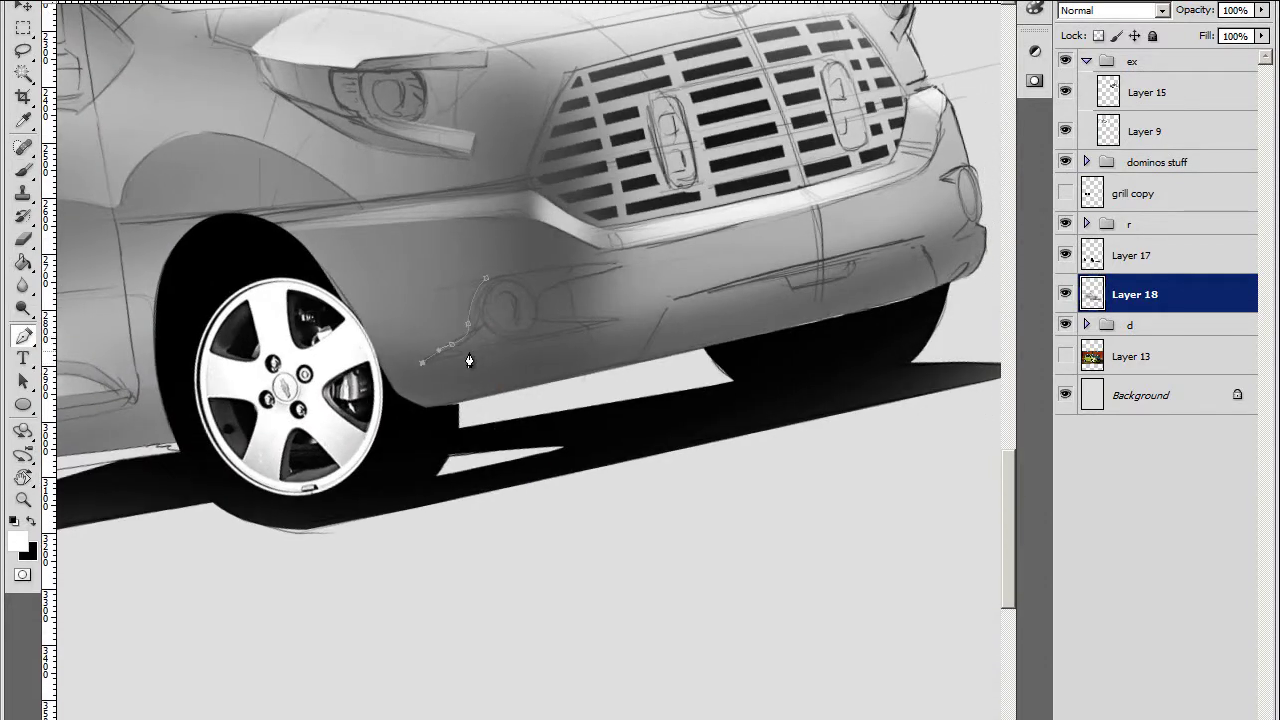
pyautogui.click(487, 288)
pyautogui.hotkey('ctrl', 'Return')
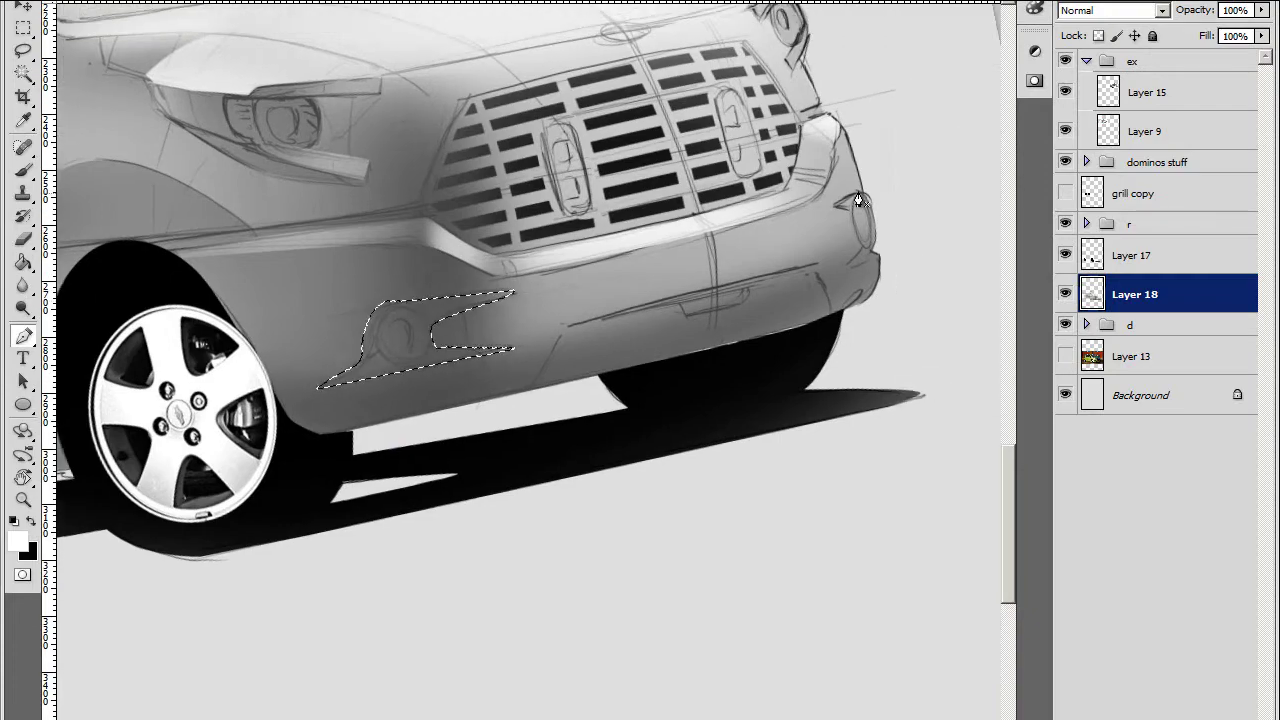
pyautogui.hotkey('ctrl', '-')
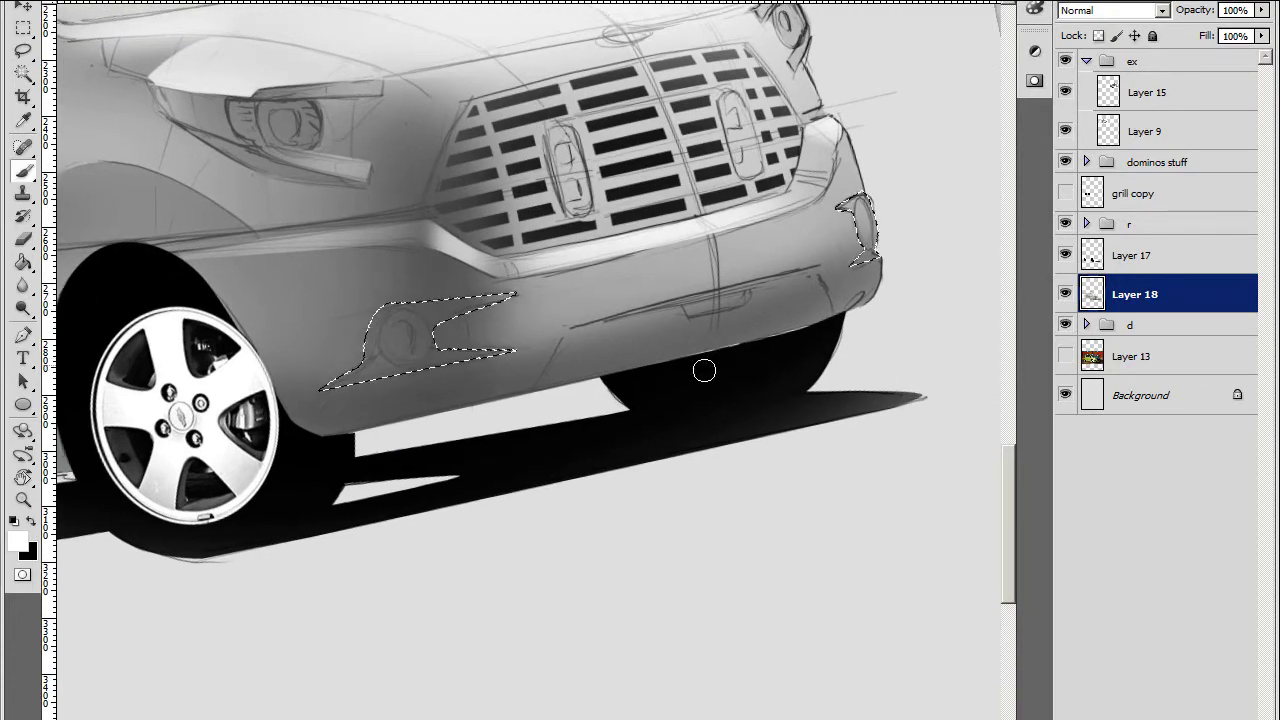
pyautogui.press('b')
pyautogui.rightClick(700, 571)
pyautogui.press('Escape')
pyautogui.press('x')
pyautogui.moveTo(327, 440); pyautogui.dragTo(400, 400)
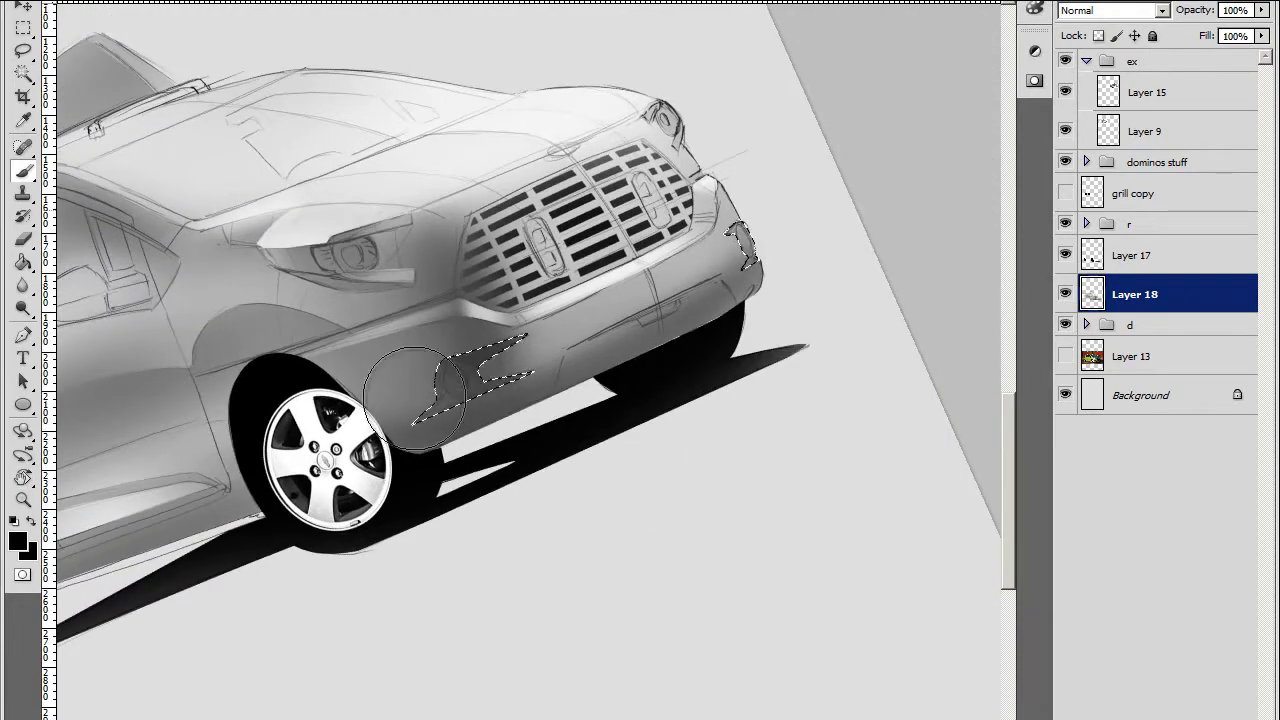
# Outline the side door trim strip and darken it with black paint
pyautogui.hotkey('ctrl', '+')
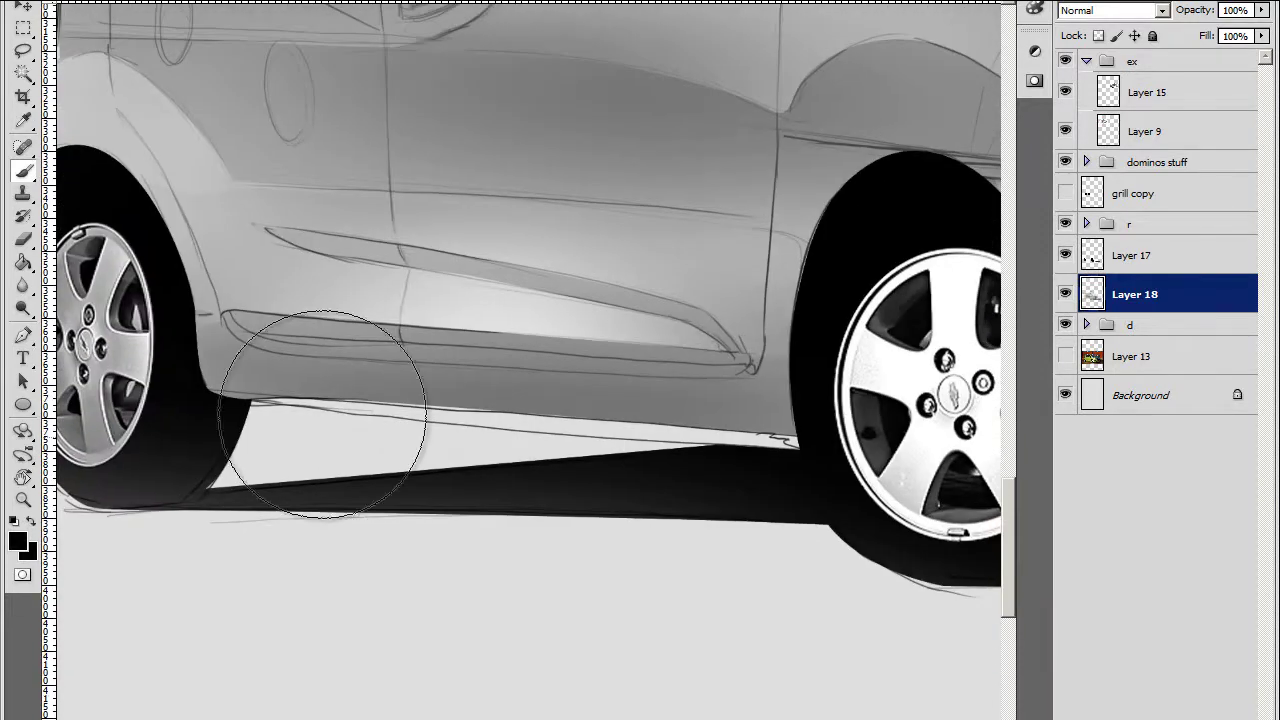
pyautogui.hotkey('ctrl', '+')
pyautogui.press('p')
pyautogui.click(265, 228)
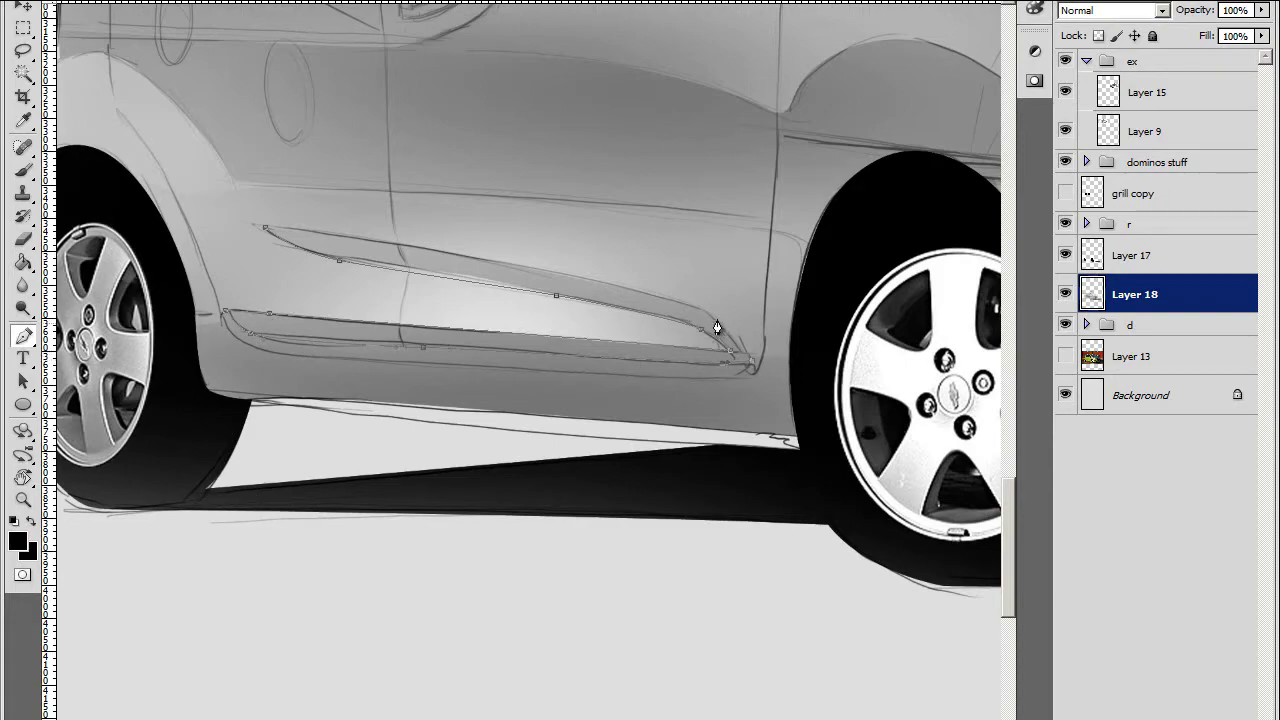
pyautogui.hotkey('ctrl', 'Return')
pyautogui.hotkey('ctrl', '-')
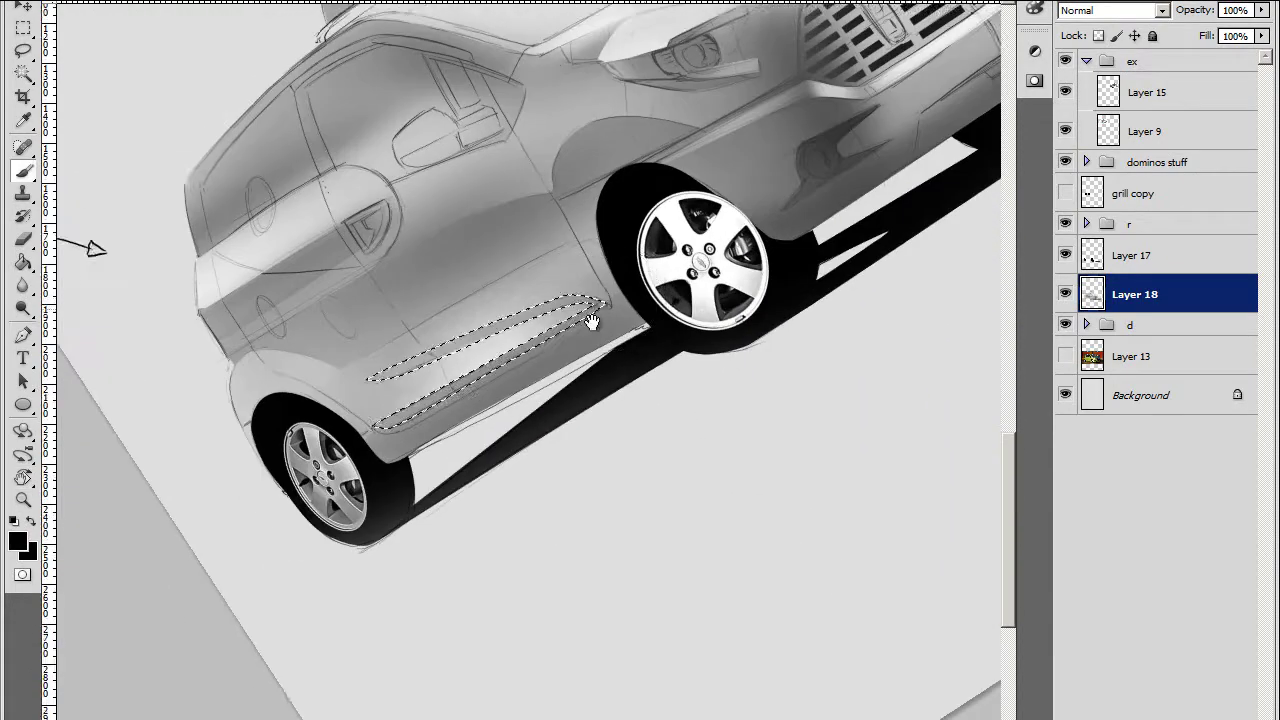
pyautogui.press('b')
pyautogui.moveTo(437, 393); pyautogui.dragTo(540, 340)
pyautogui.hotkey('ctrl', 'd')
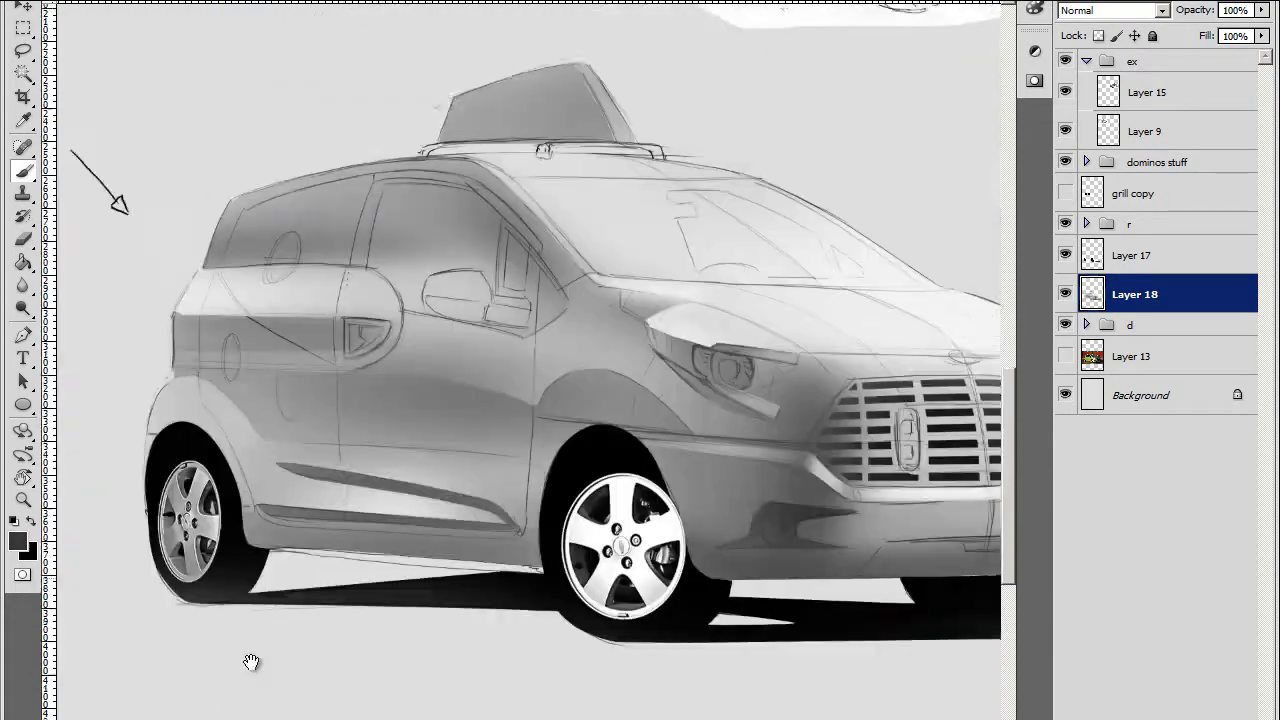
pyautogui.moveTo(995, 690); pyautogui.dragTo(882, 693)
pyautogui.hotkey('ctrl', '+')
pyautogui.press('p')
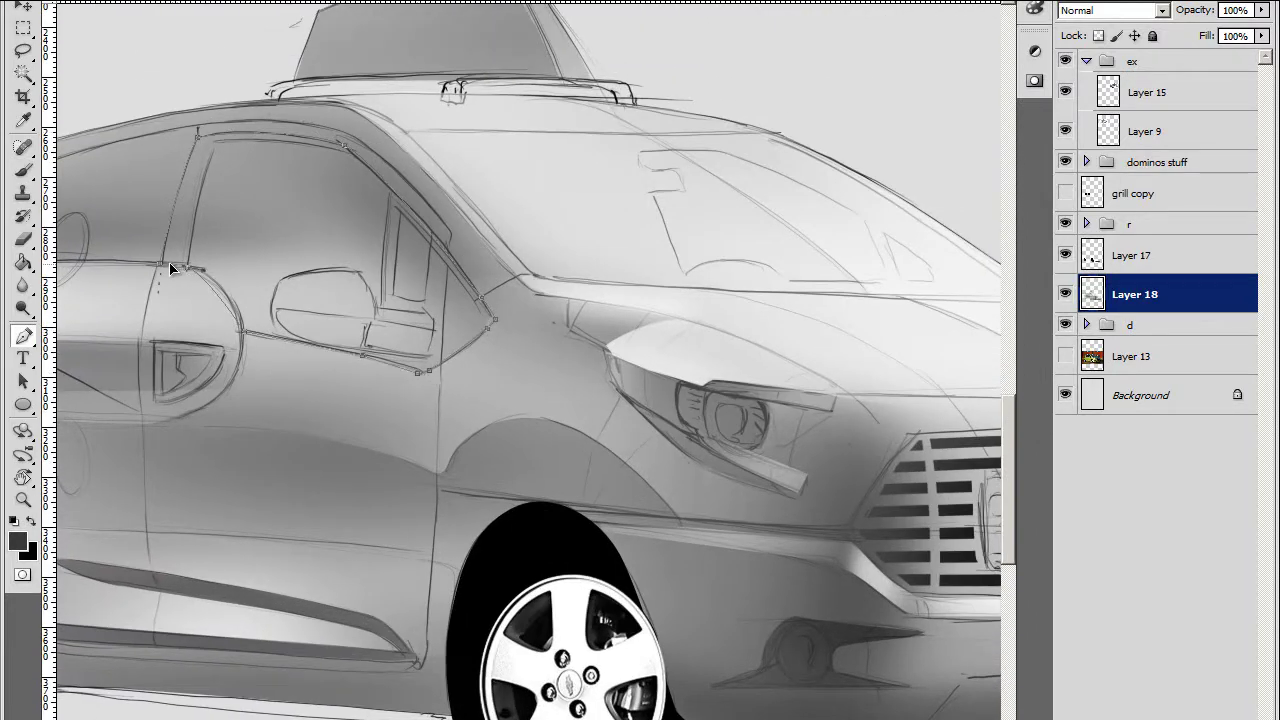
# Outline the side window and windshield with Pen paths and load them as one selection
pyautogui.moveTo(250, 340); pyautogui.dragTo(254, 366)
pyautogui.hotkey('ctrl', 'Return')
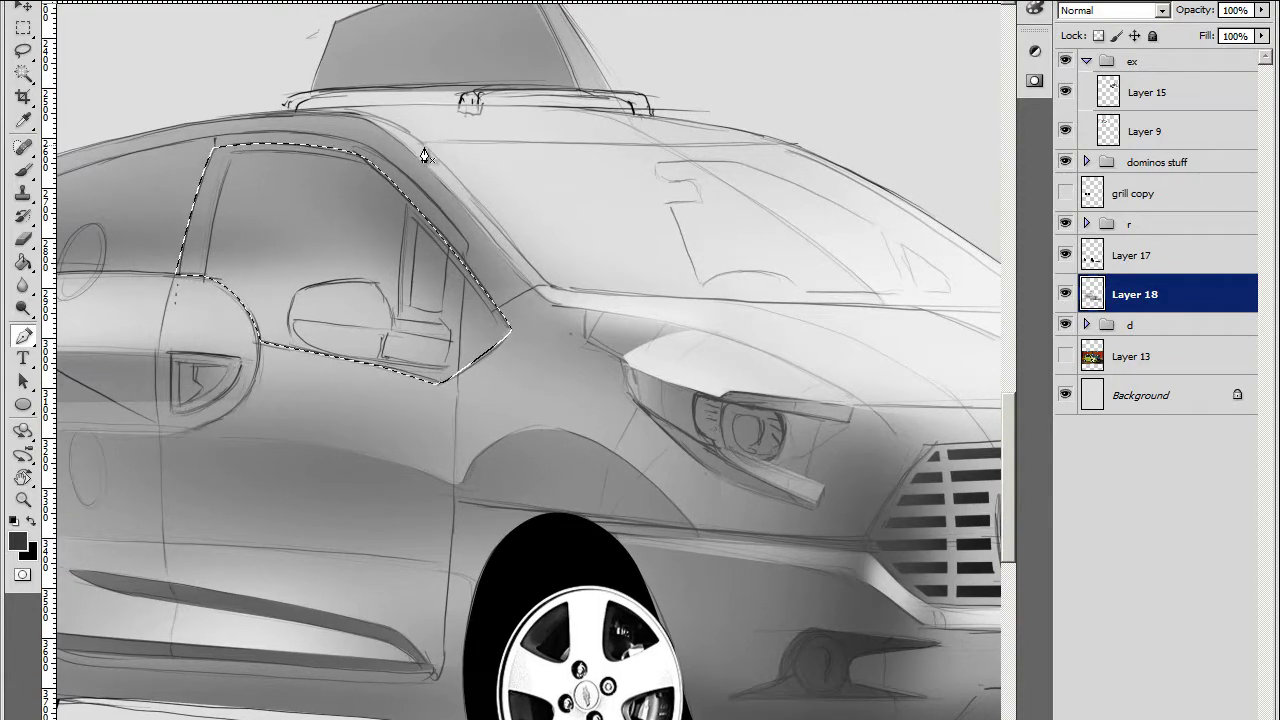
pyautogui.moveTo(580, 286); pyautogui.dragTo(398, 248)
pyautogui.moveTo(622, 270); pyautogui.dragTo(644, 270)
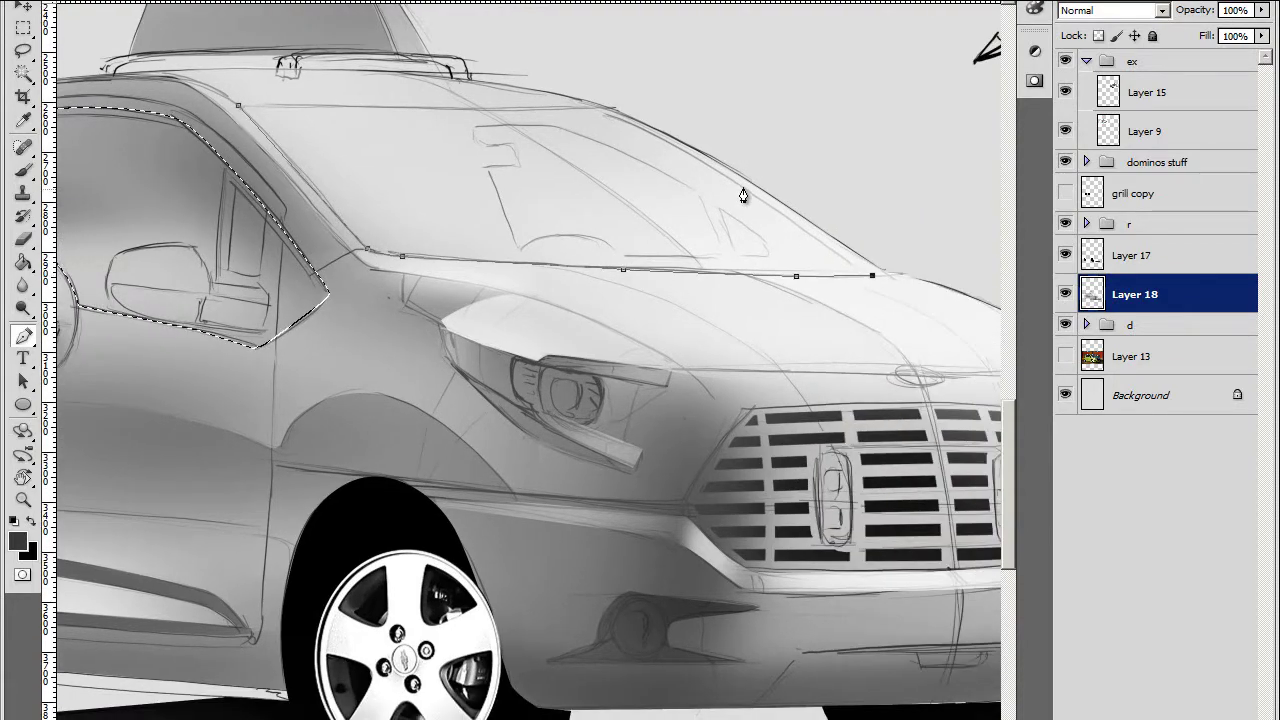
pyautogui.moveTo(604, 130); pyautogui.dragTo(583, 249)
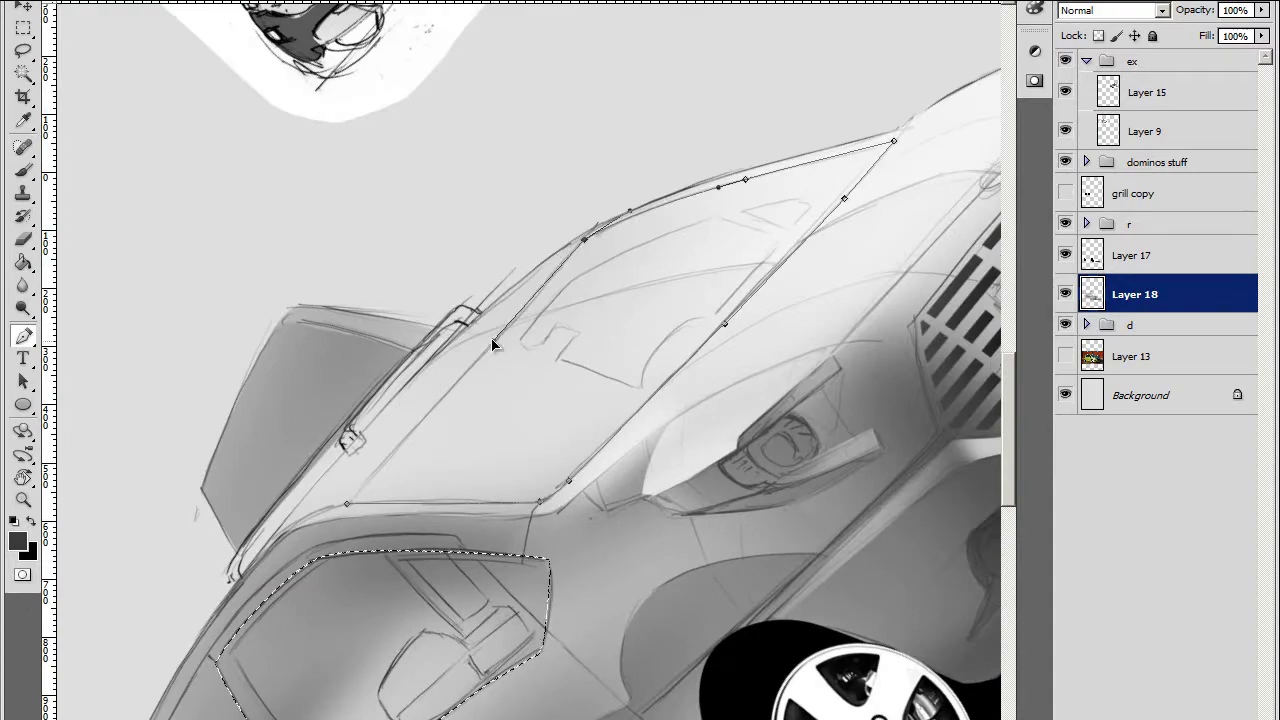
pyautogui.hotkey('ctrl', 'Return')
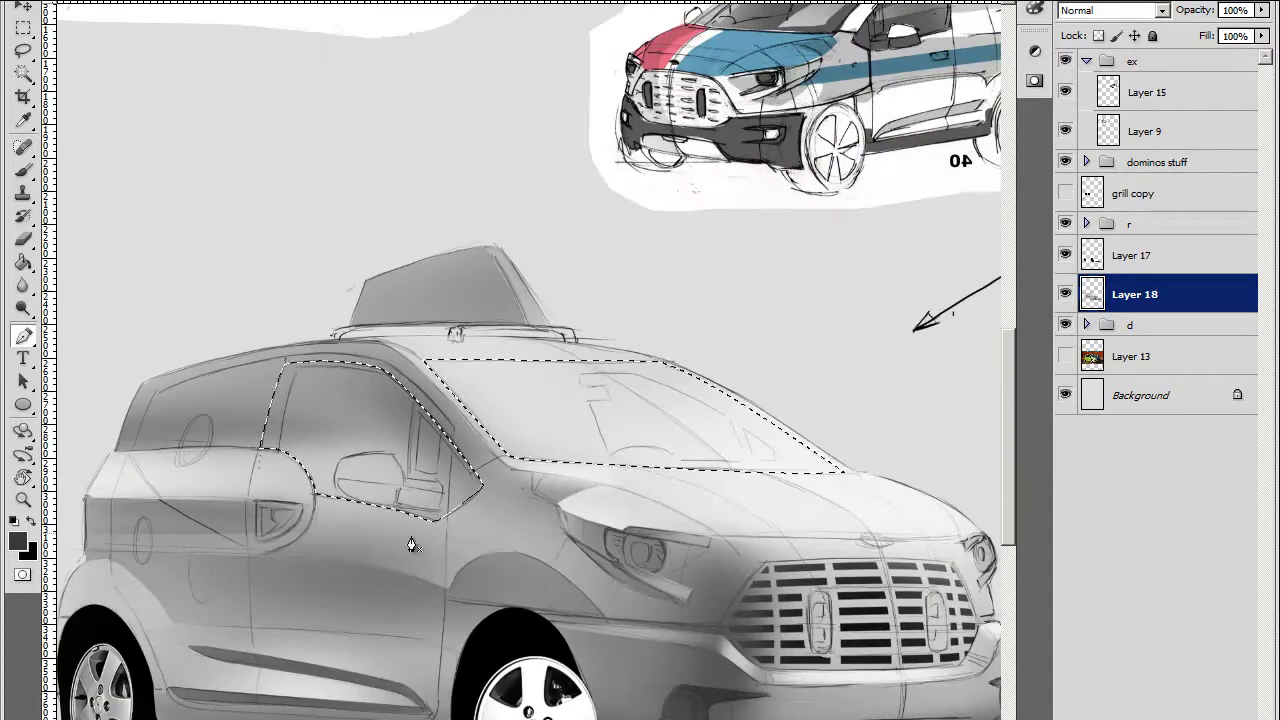
# Paint the side window and windshield glass dark with a 400 px soft brush
pyautogui.press('b')
pyautogui.rightClick(598, 588)
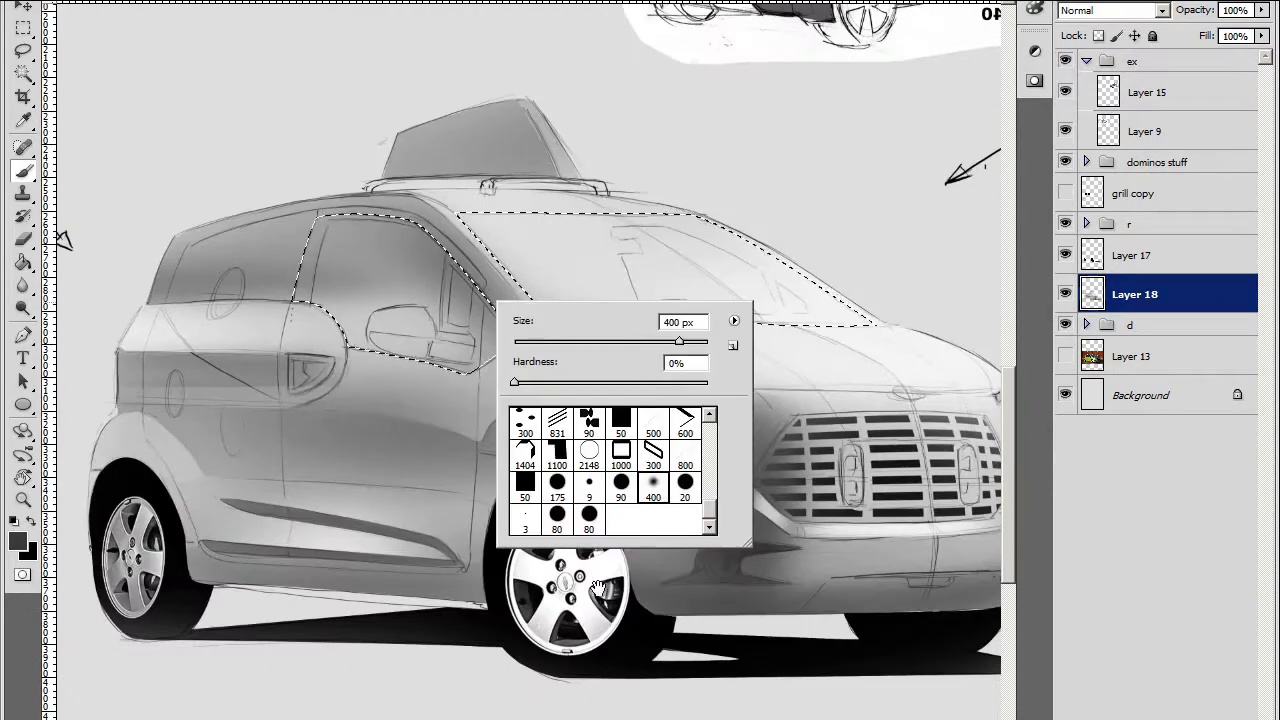
pyautogui.scroll(-2, 598, 588)
pyautogui.moveTo(560, 300)
pyautogui.mouseDown()
pyautogui.moveTo(628, 343)
pyautogui.moveTo(71, 614)
pyautogui.mouseUp()
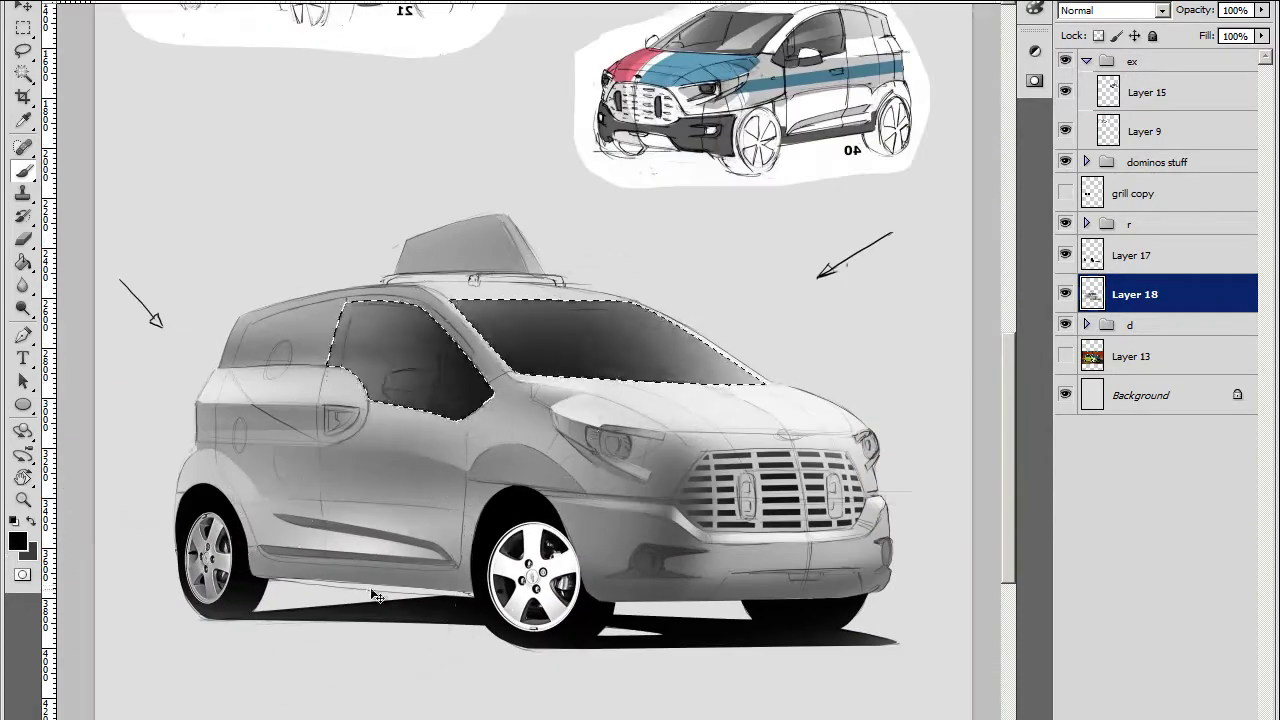
pyautogui.scroll(2, 323, 694)
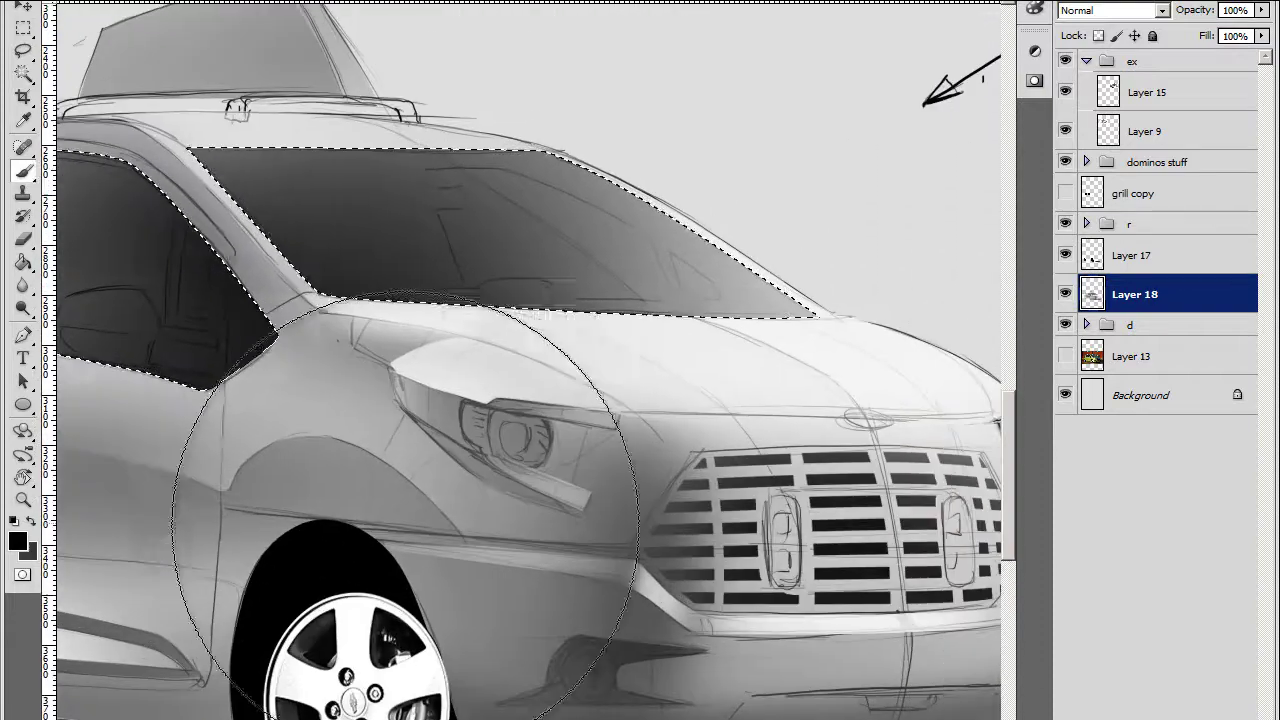
# Subtract a Pen-drawn reflection shape from the glass selection
pyautogui.press('p')
pyautogui.click(471, 289)
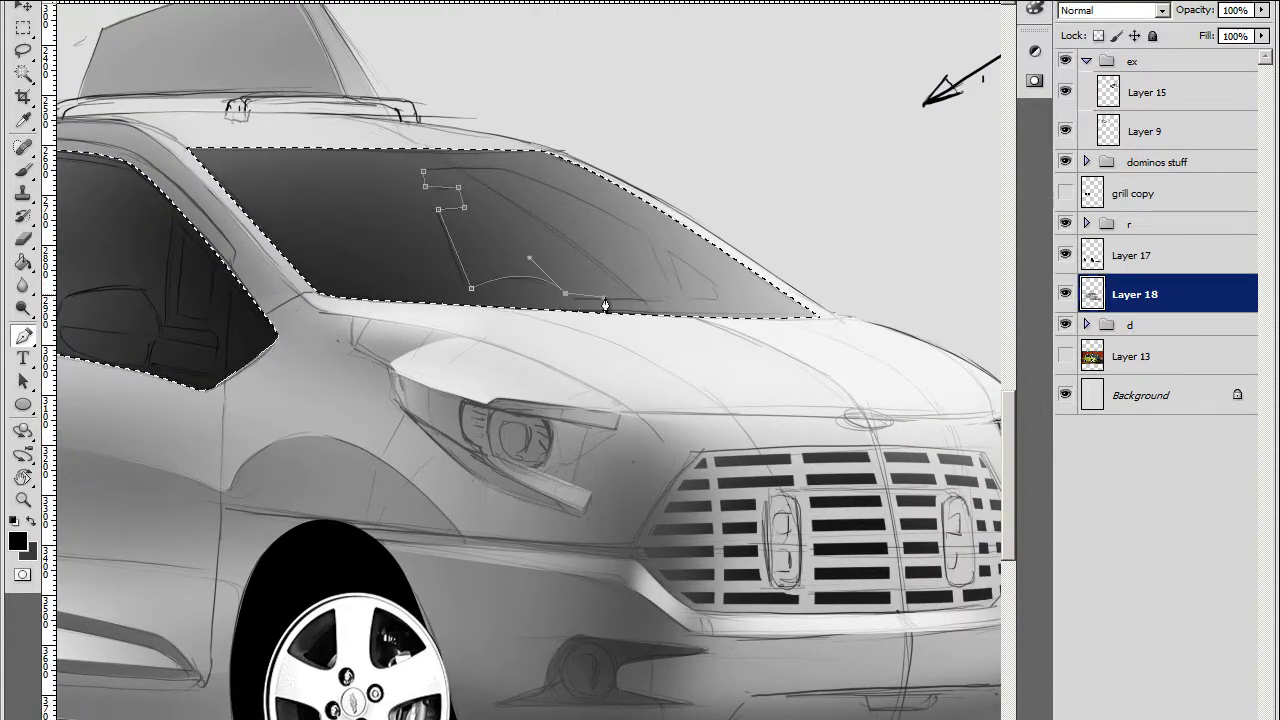
pyautogui.moveTo(529, 258); pyautogui.dragTo(531, 260)
pyautogui.click(422, 178)
pyautogui.hotkey('ctrl', 'alt', 'Return')
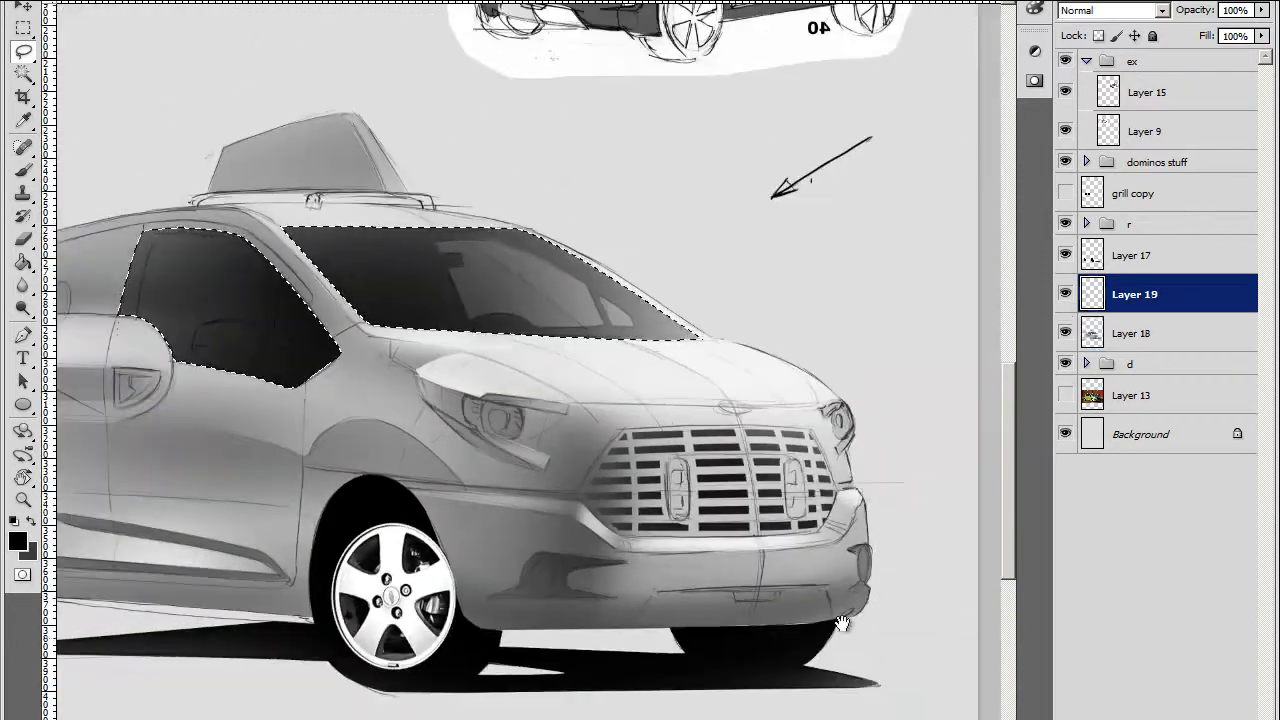
# Apply a 12 px black inside stroke to the window selection and darken the side window's top edge
pyautogui.click(79, 200)
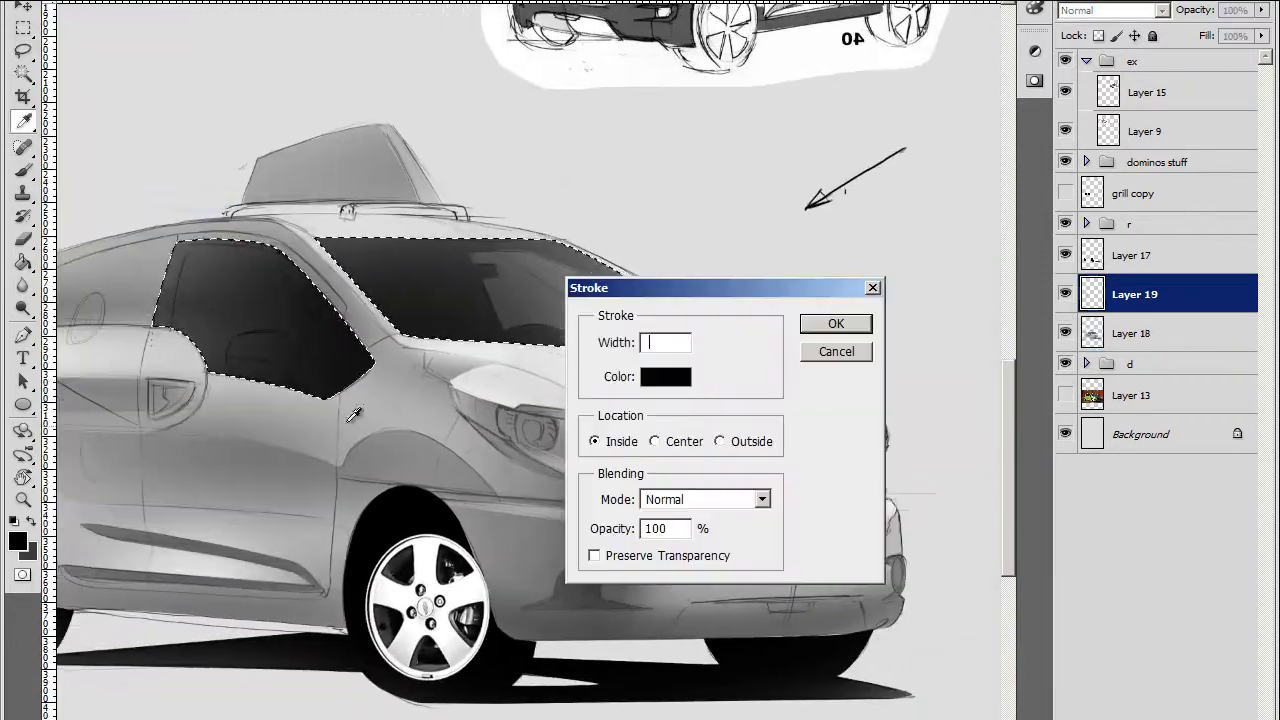
pyautogui.click(834, 324)
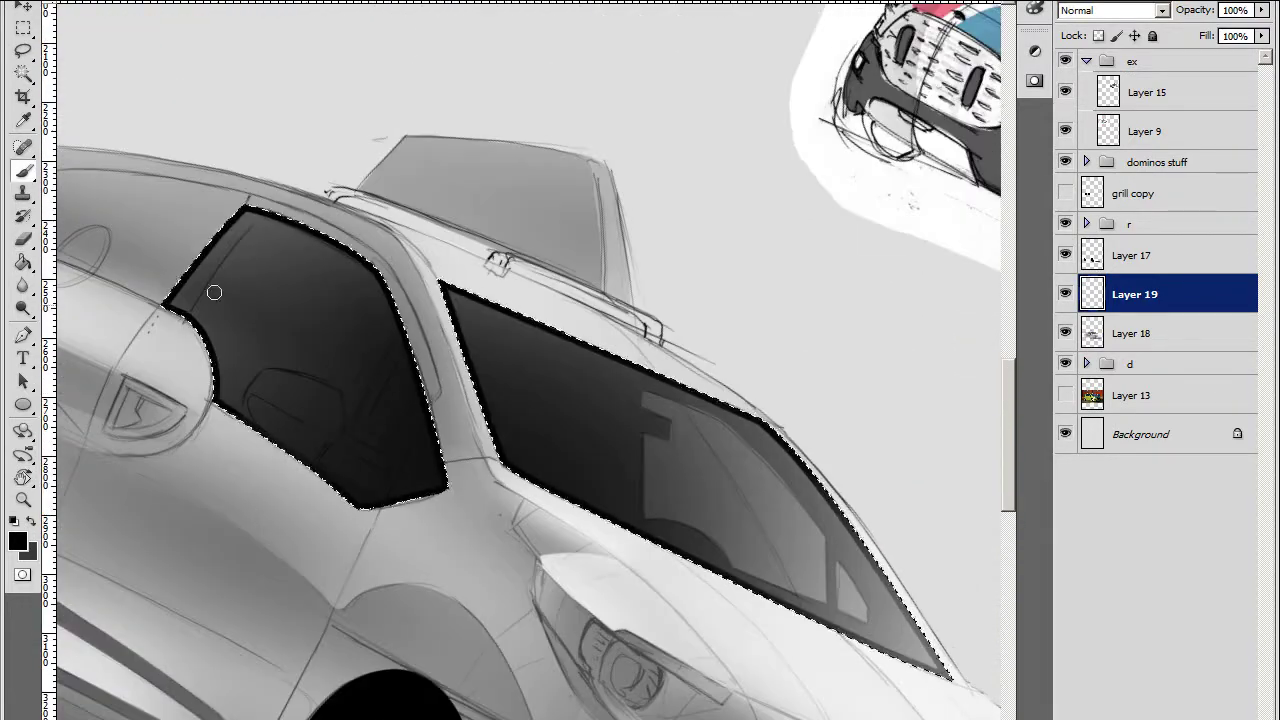
pyautogui.moveTo(172, 308); pyautogui.dragTo(262, 204)
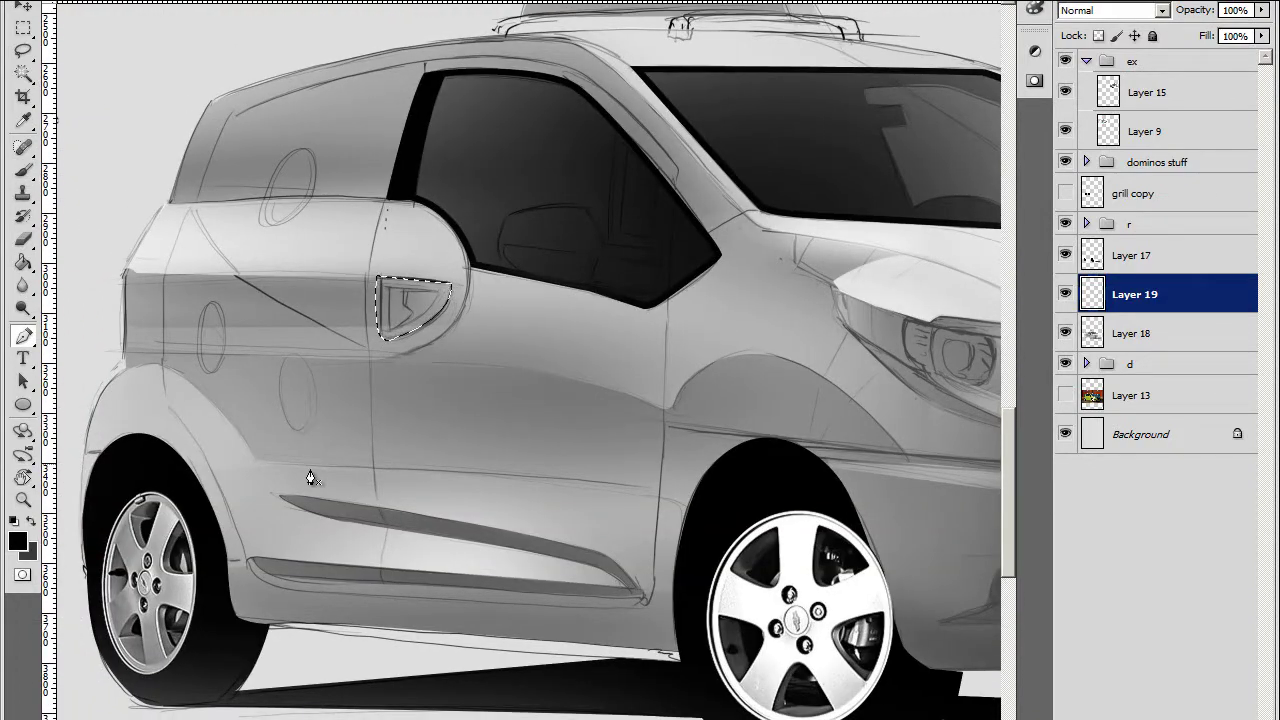
# Make Layer 18 active and load the side-skirt outline as a selection
pyautogui.scroll(-3, 310, 478)
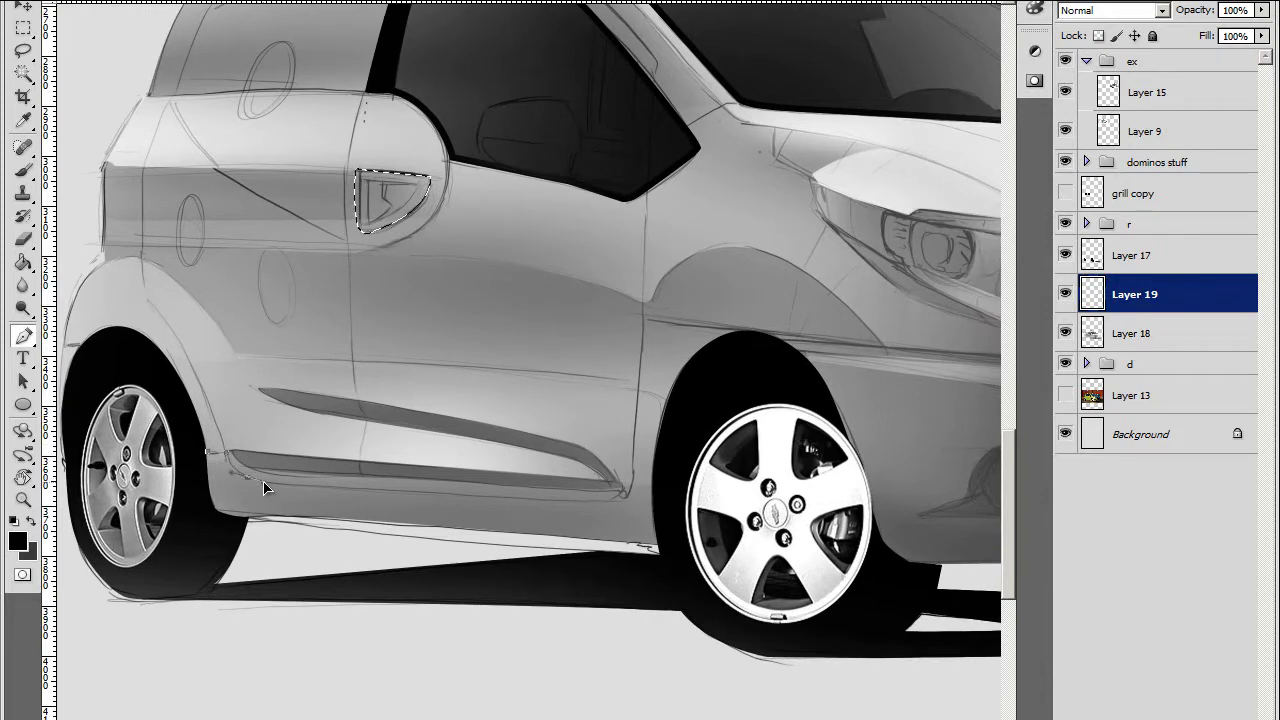
pyautogui.scroll(-3, 265, 487)
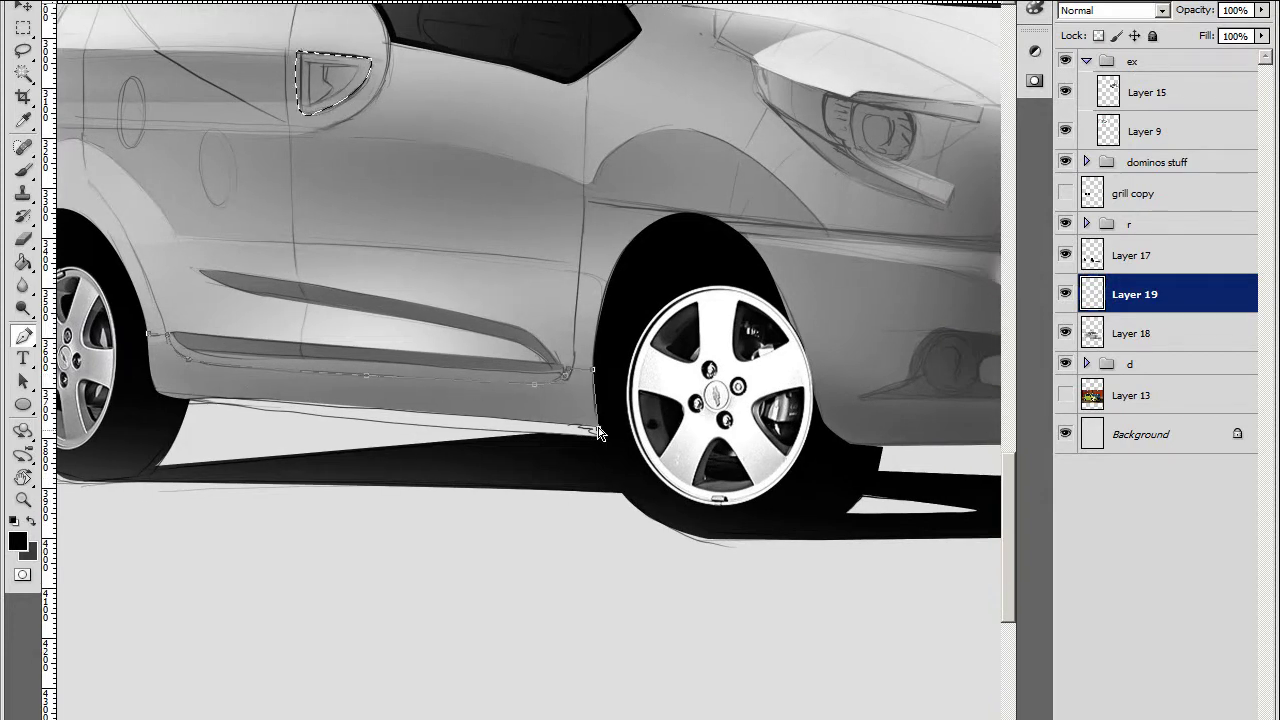
pyautogui.hotkey('alt', '[')
pyautogui.moveTo(632, 408); pyautogui.dragTo(712, 378)
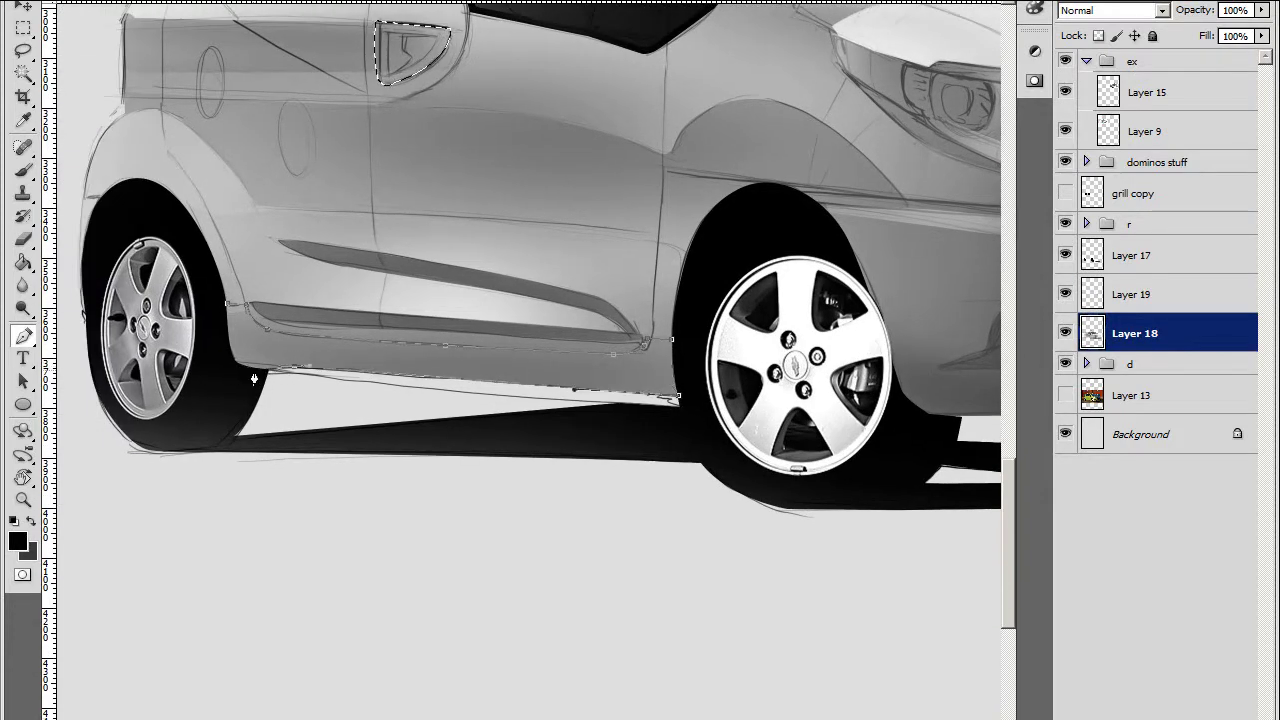
pyautogui.hotkey('ctrl', 'Return')
# Trace the front bumper's upper edge and outer corner toward the front wheel arch
pyautogui.moveTo(811, 208); pyautogui.dragTo(404, 183)
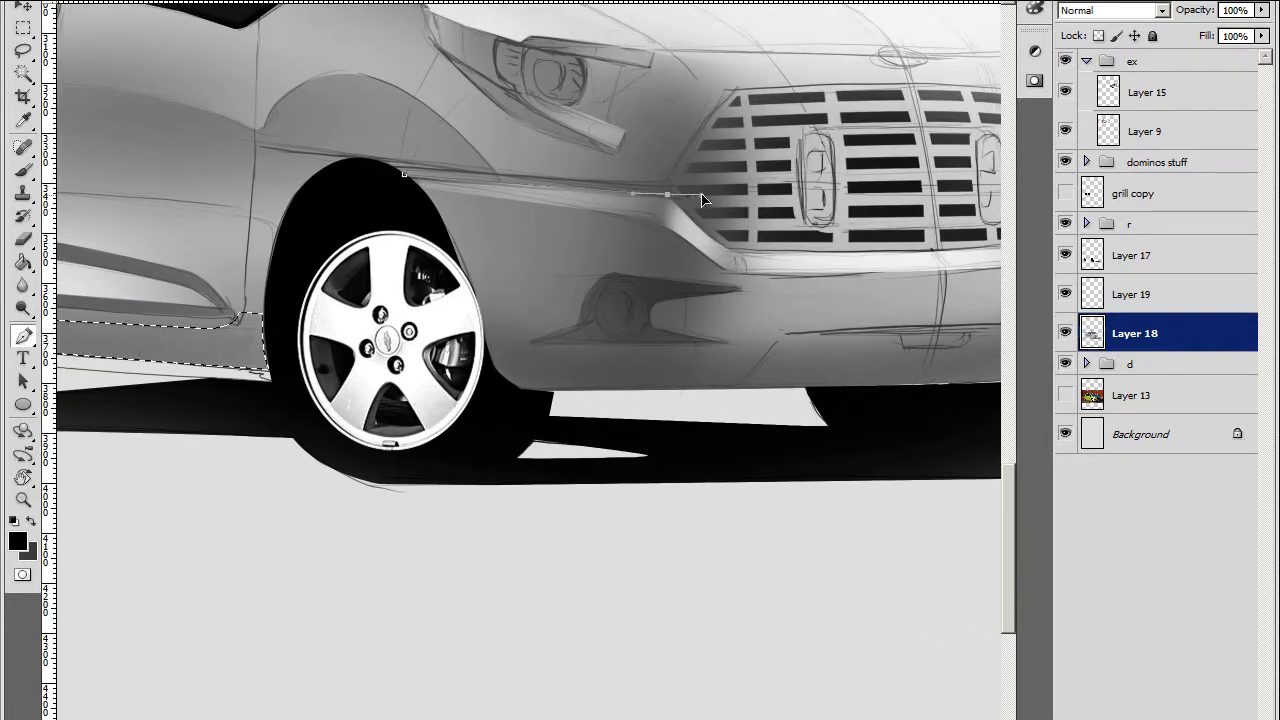
pyautogui.moveTo(683, 220); pyautogui.dragTo(564, 194)
pyautogui.moveTo(885, 231); pyautogui.dragTo(734, 237)
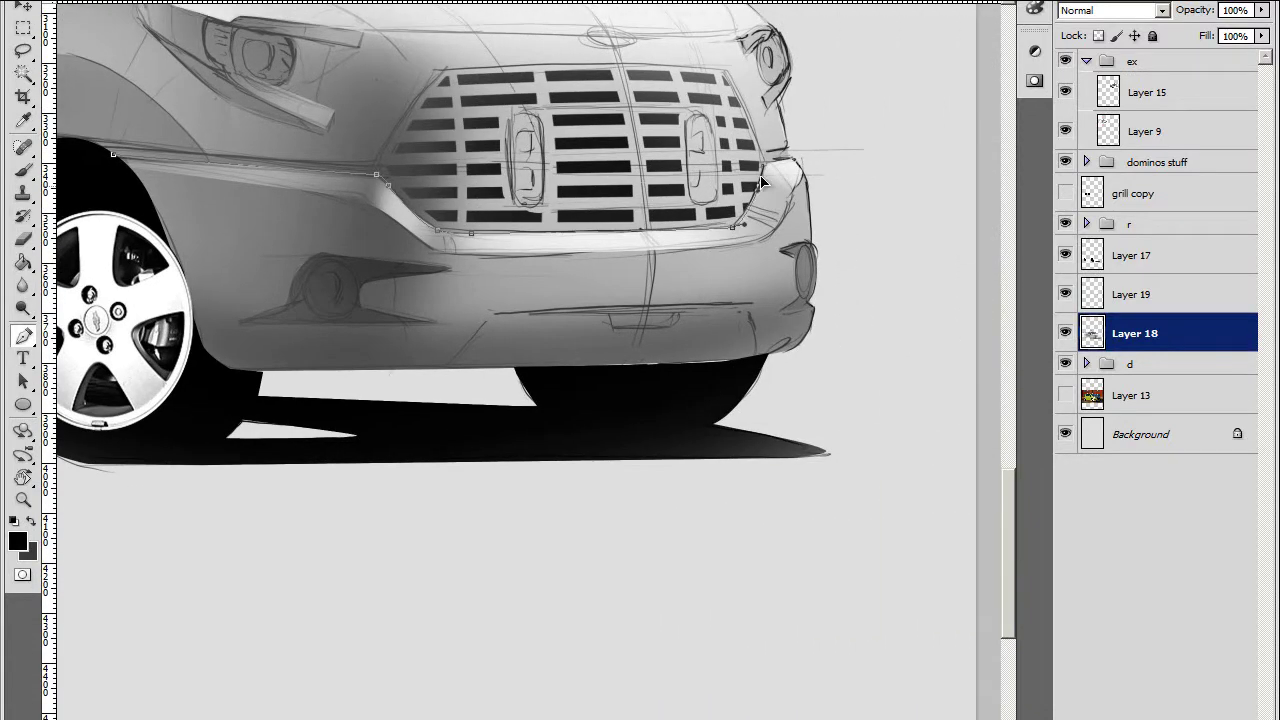
pyautogui.moveTo(813, 312); pyautogui.dragTo(839, 270)
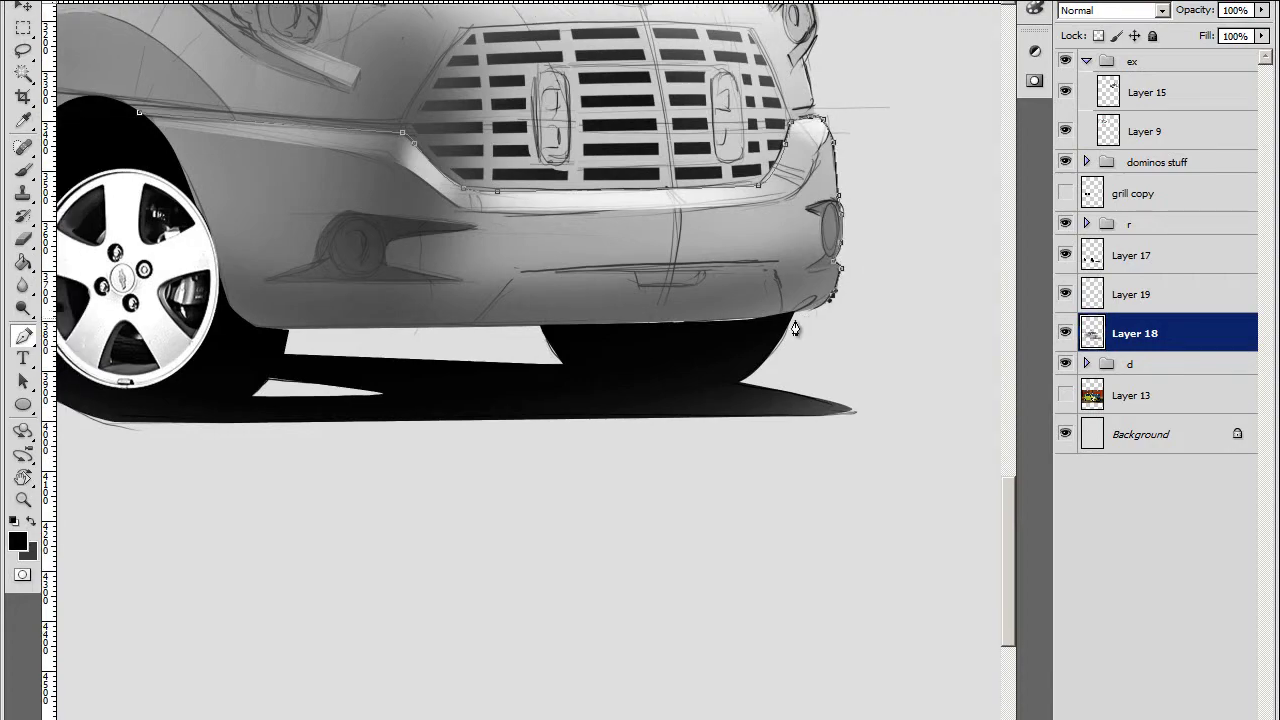
pyautogui.moveTo(537, 328); pyautogui.dragTo(740, 288)
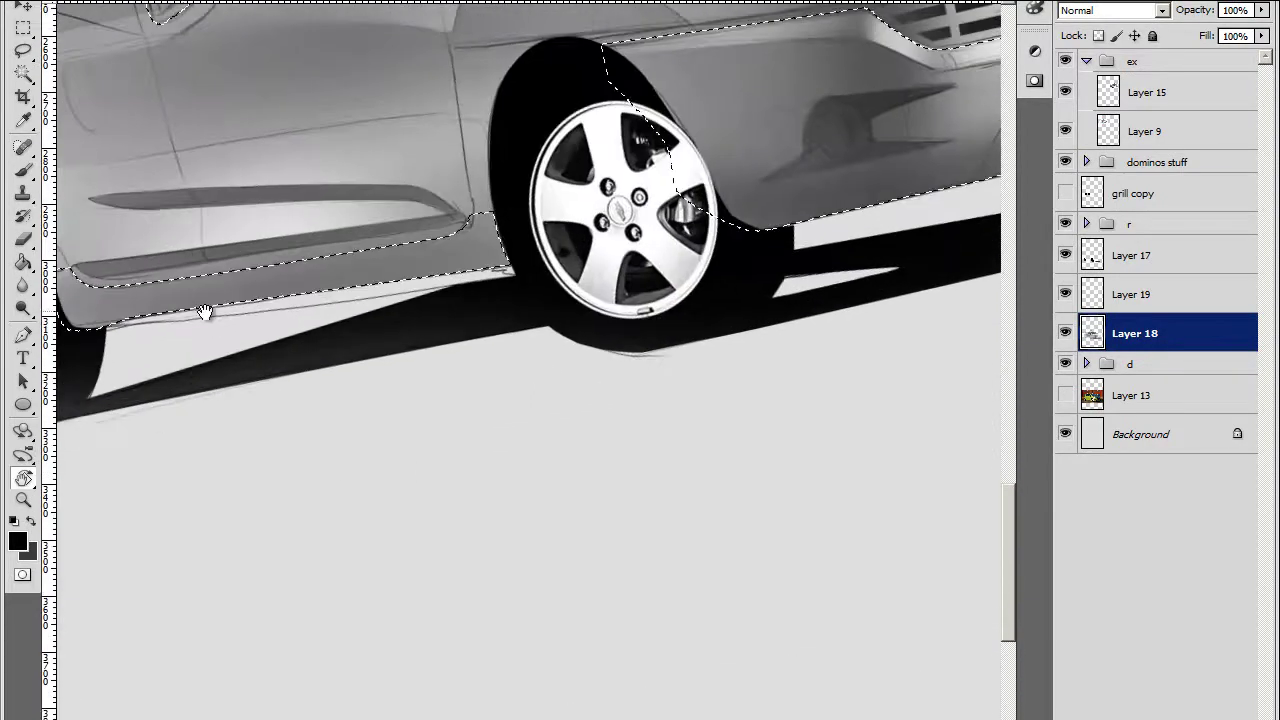
pyautogui.moveTo(345, 105); pyautogui.dragTo(258, 287)
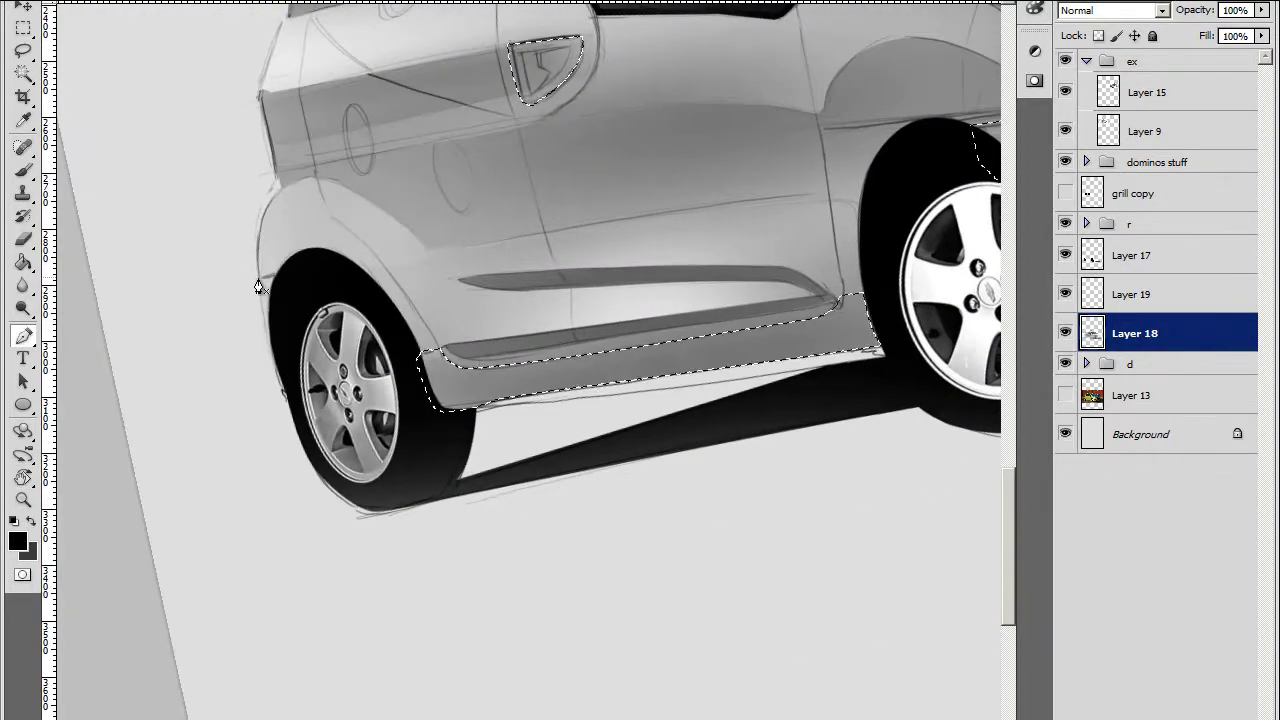
# Lower the Hue/Saturation lightness to darken the selected bumper and skirt
pyautogui.hotkey('ctrl', '-')
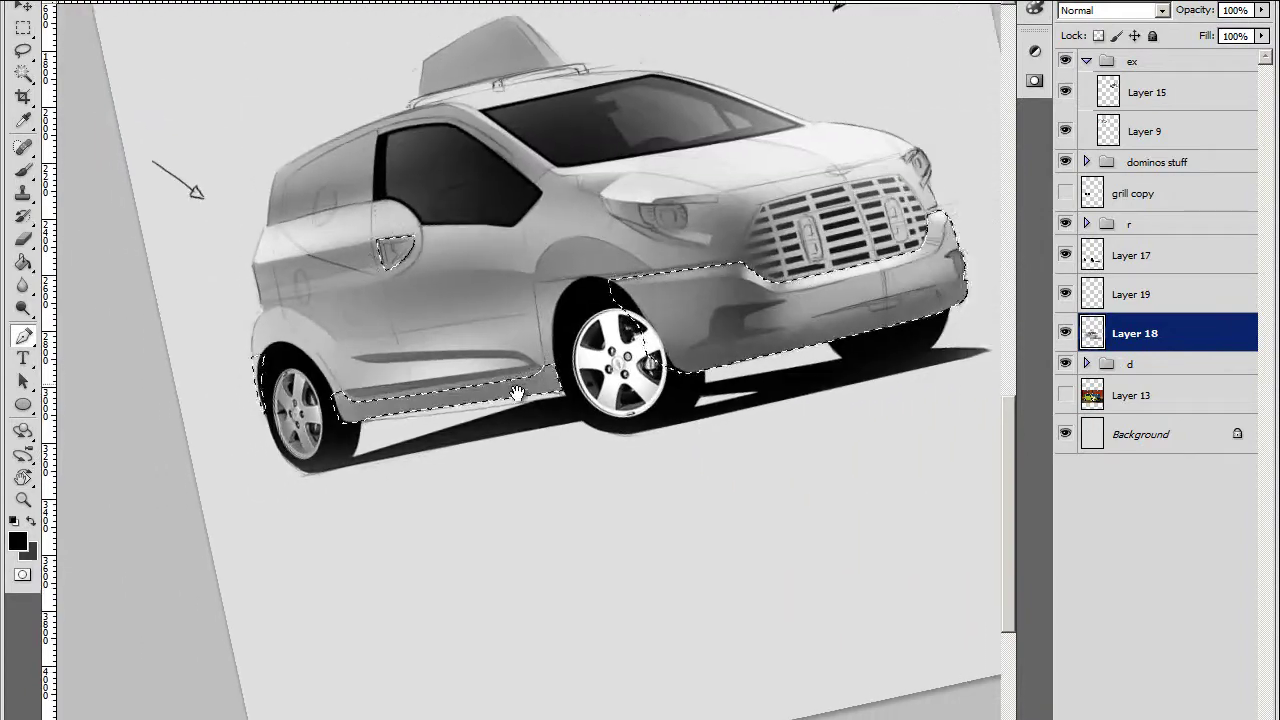
pyautogui.hotkey('ctrl', 'u')
pyautogui.moveTo(967, 510); pyautogui.dragTo(820, 525)
pyautogui.moveTo(840, 300); pyautogui.dragTo(755, 448)
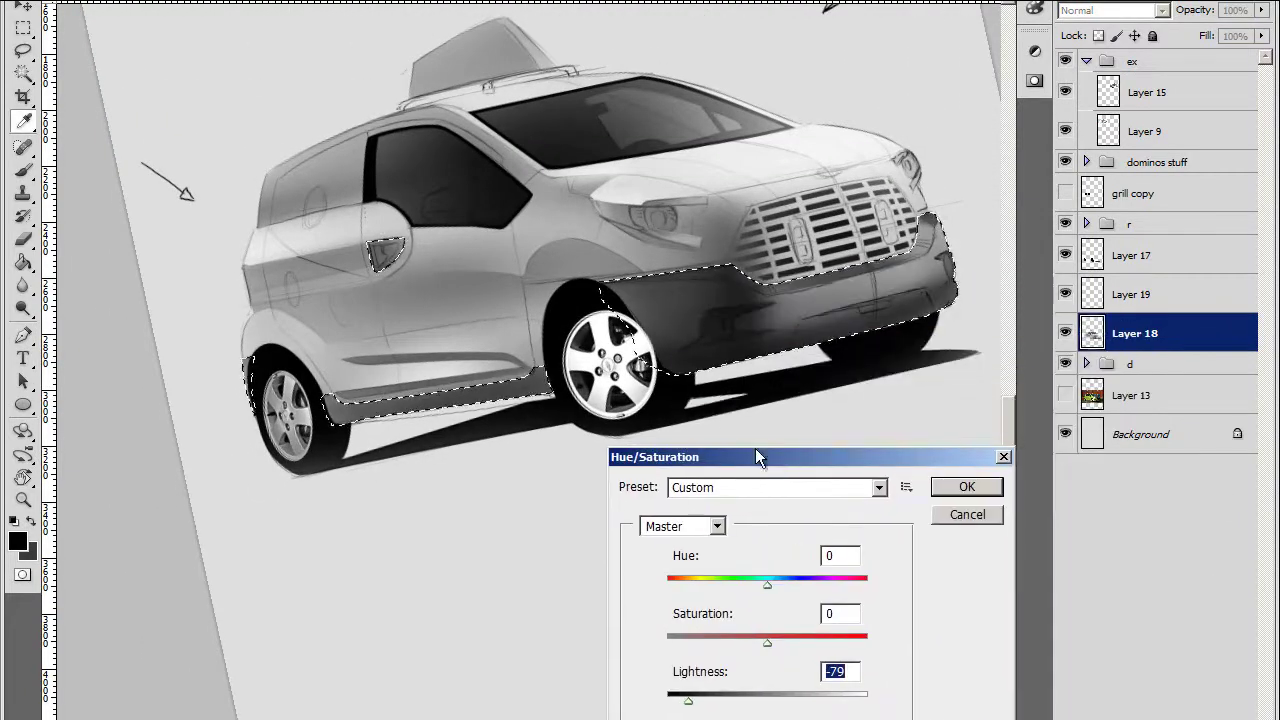
pyautogui.press('Return')
# Raise the Levels black input to 64 to deepen the selection
pyautogui.hotkey('ctrl', 'l')
pyautogui.moveTo(846, 646); pyautogui.dragTo(888, 645)
pyautogui.moveTo(1010, 420)
pyautogui.mouseDown()
pyautogui.moveTo(260, 290)
pyautogui.moveTo(355, 414)
pyautogui.mouseUp()
pyautogui.hotkey('ctrl', '-')
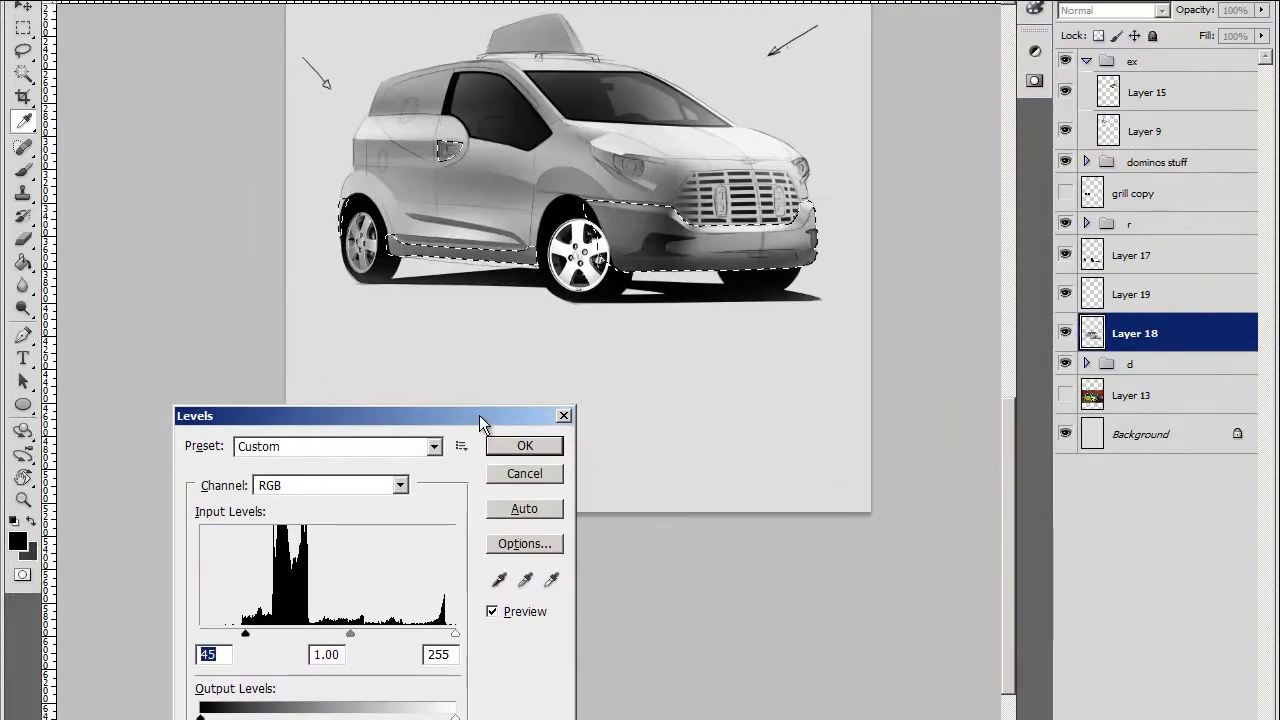
pyautogui.moveTo(479, 415); pyautogui.dragTo(489, 315)
pyautogui.moveTo(252, 533)
pyautogui.mouseDown()
pyautogui.moveTo(264, 533)
pyautogui.moveTo(251, 533)
pyautogui.mouseUp()
pyautogui.press('Return')
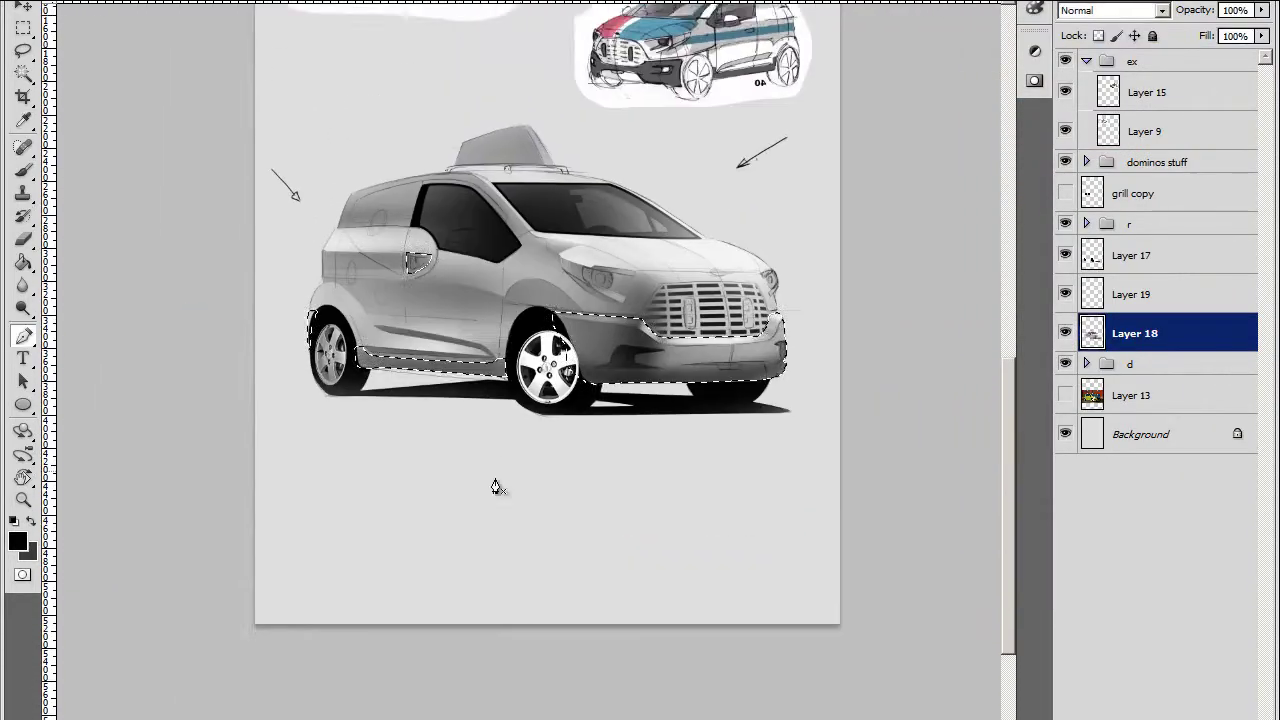
# Try a further Hue/Saturation darkening, then undo it
pyautogui.hotkey('ctrl', '+')
pyautogui.hotkey('ctrl', 'u')
pyautogui.moveTo(767, 698); pyautogui.dragTo(717, 700)
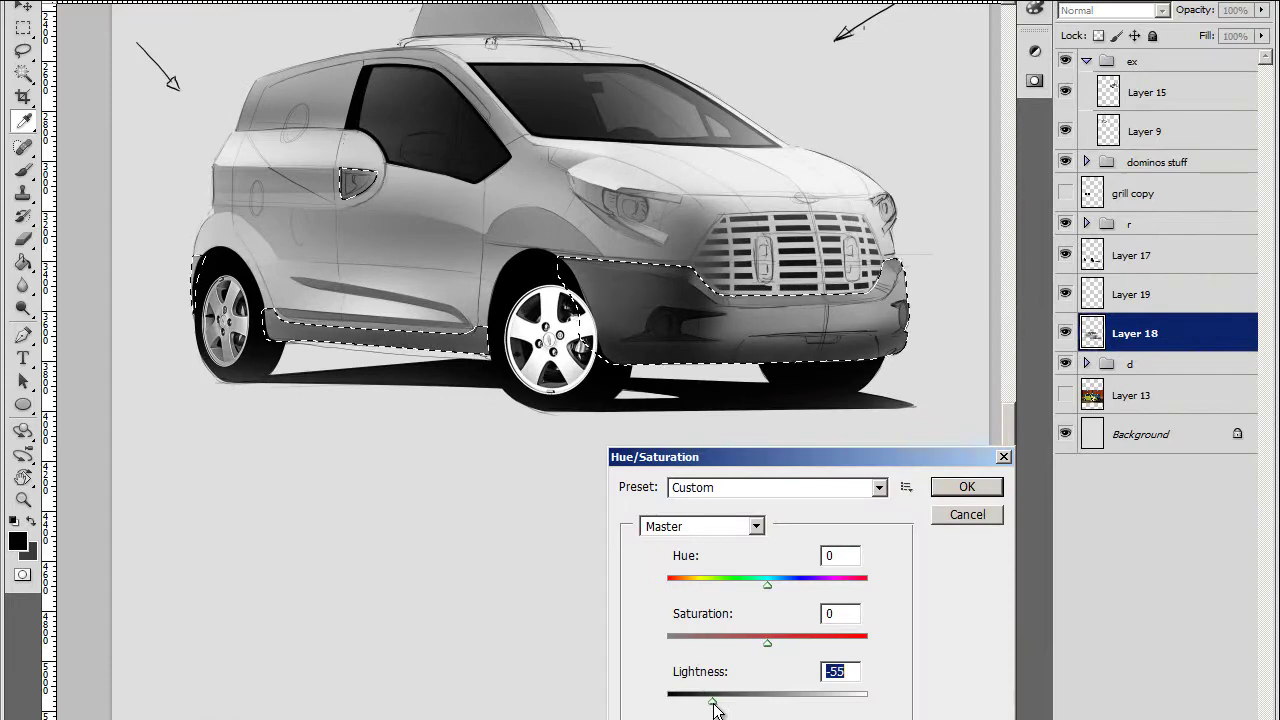
pyautogui.press('Return')
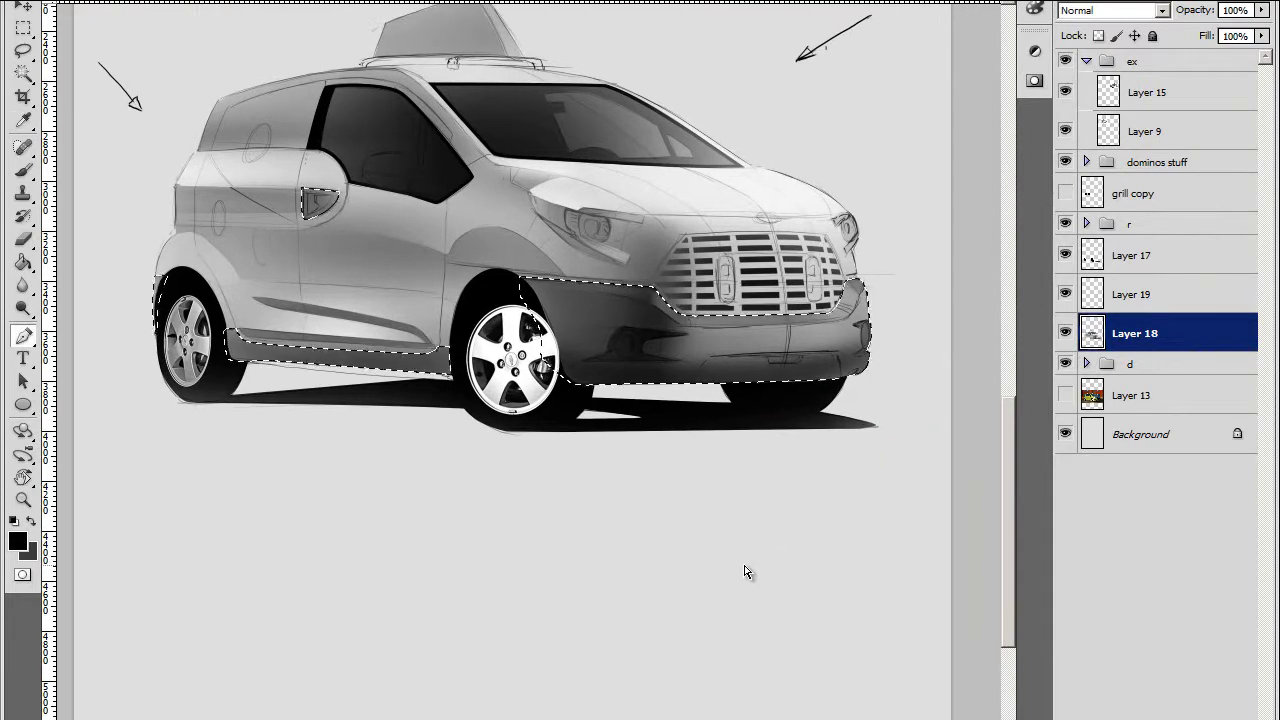
pyautogui.hotkey('ctrl', 'z')
# Add the bumper's lower corner to the selection and reapply Levels
pyautogui.hotkey('ctrl', '+')
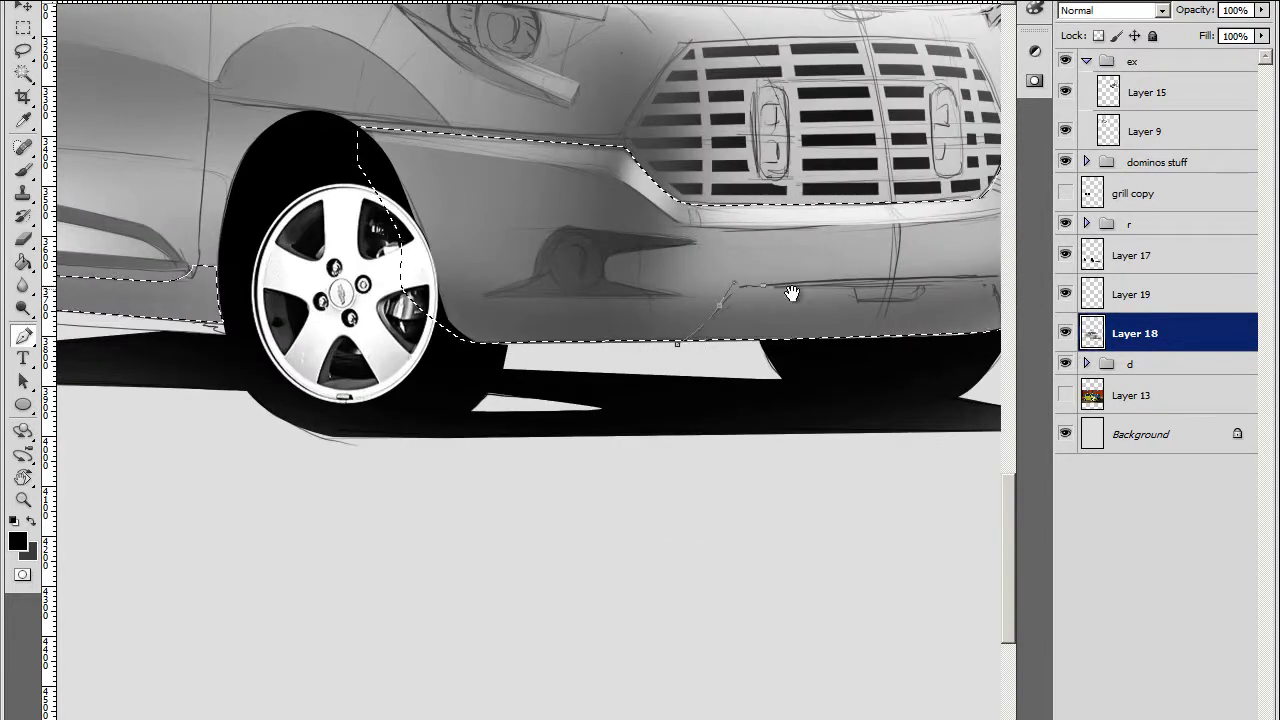
pyautogui.moveTo(791, 293); pyautogui.dragTo(626, 295)
pyautogui.hotkey('ctrl', 'alt', 'Return')
pyautogui.hotkey('ctrl', '-')
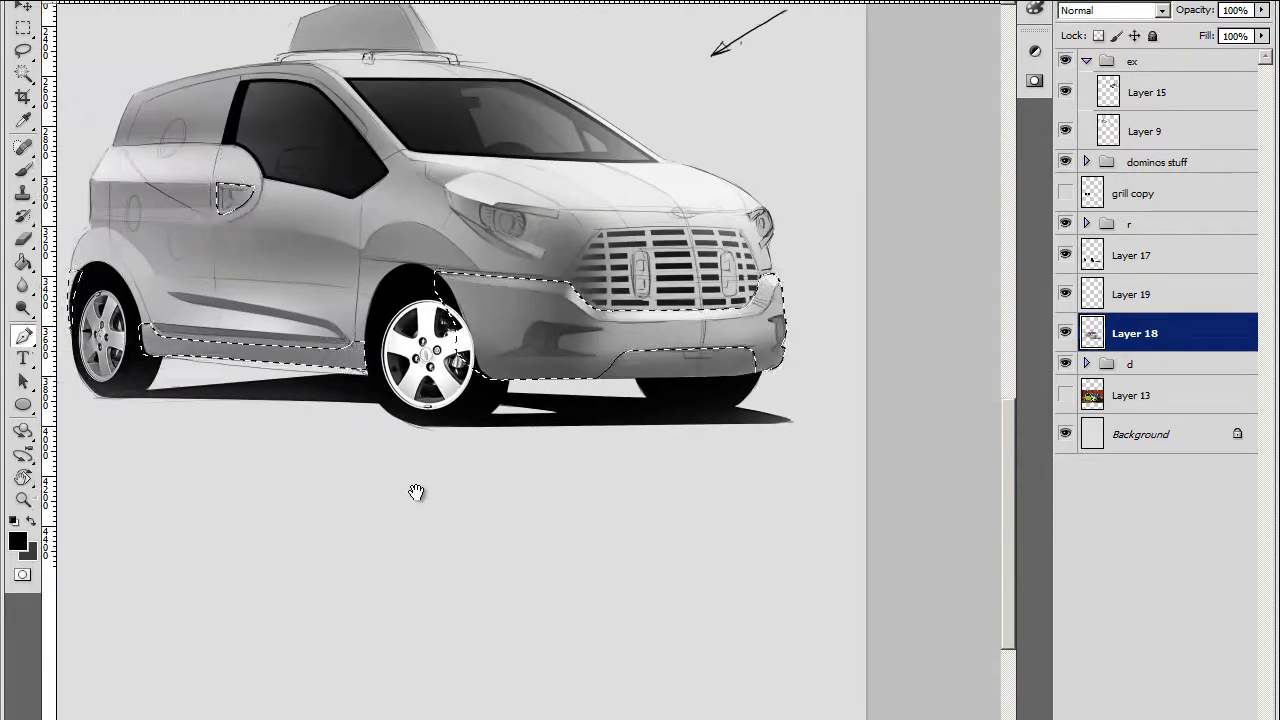
pyautogui.hotkey('ctrl', 'l')
pyautogui.press('Return')
# Apply darker Hue/Saturation lightness, deselect, and zoom to review the car
pyautogui.hotkey('ctrl', 'u')
pyautogui.press('Return')
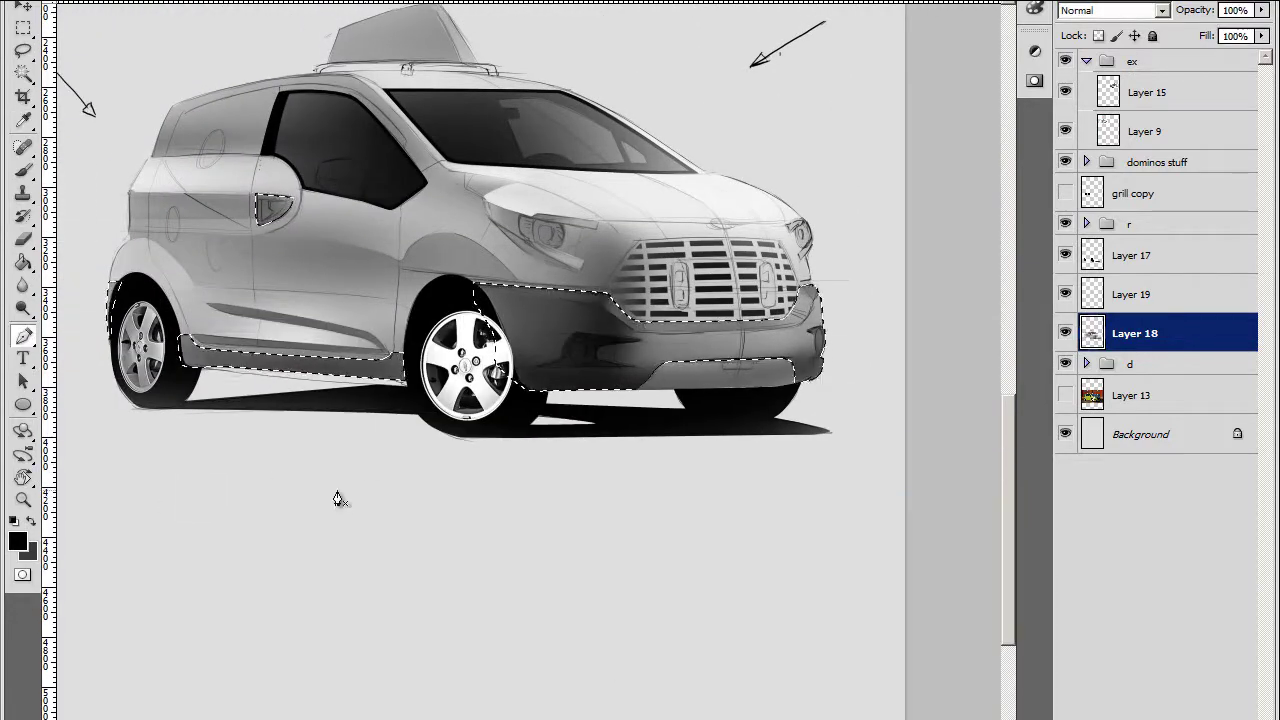
pyautogui.hotkey('ctrl', 'd')
pyautogui.hotkey('ctrl', '+')
pyautogui.hotkey('ctrl', '-')
pyautogui.hotkey('ctrl', '+')
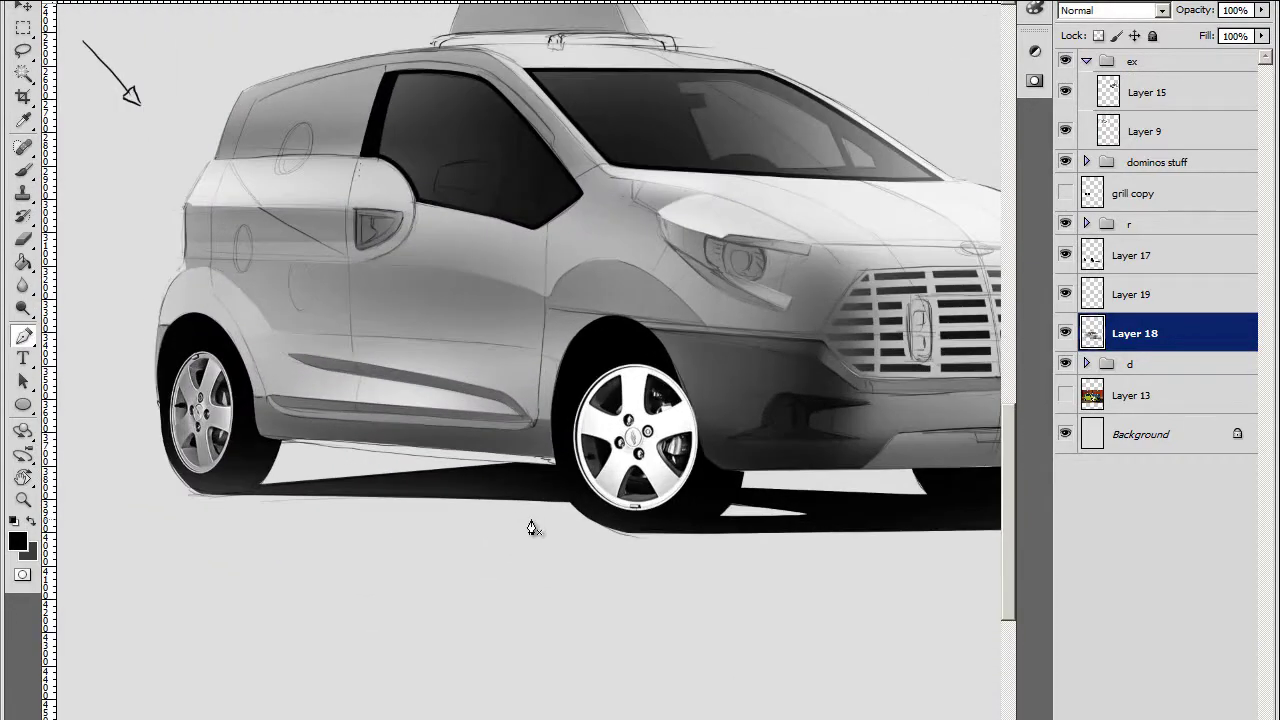
pyautogui.hotkey('ctrl', '-')
pyautogui.hotkey('ctrl', '+')
pyautogui.hotkey('ctrl', '+')
# Select the round fog light near the front wheel with an ellipse and paint it
pyautogui.moveTo(600, 480)
pyautogui.mouseDown()
pyautogui.moveTo(608, 423)
pyautogui.moveTo(691, 344)
pyautogui.moveTo(594, 403)
pyautogui.mouseUp()
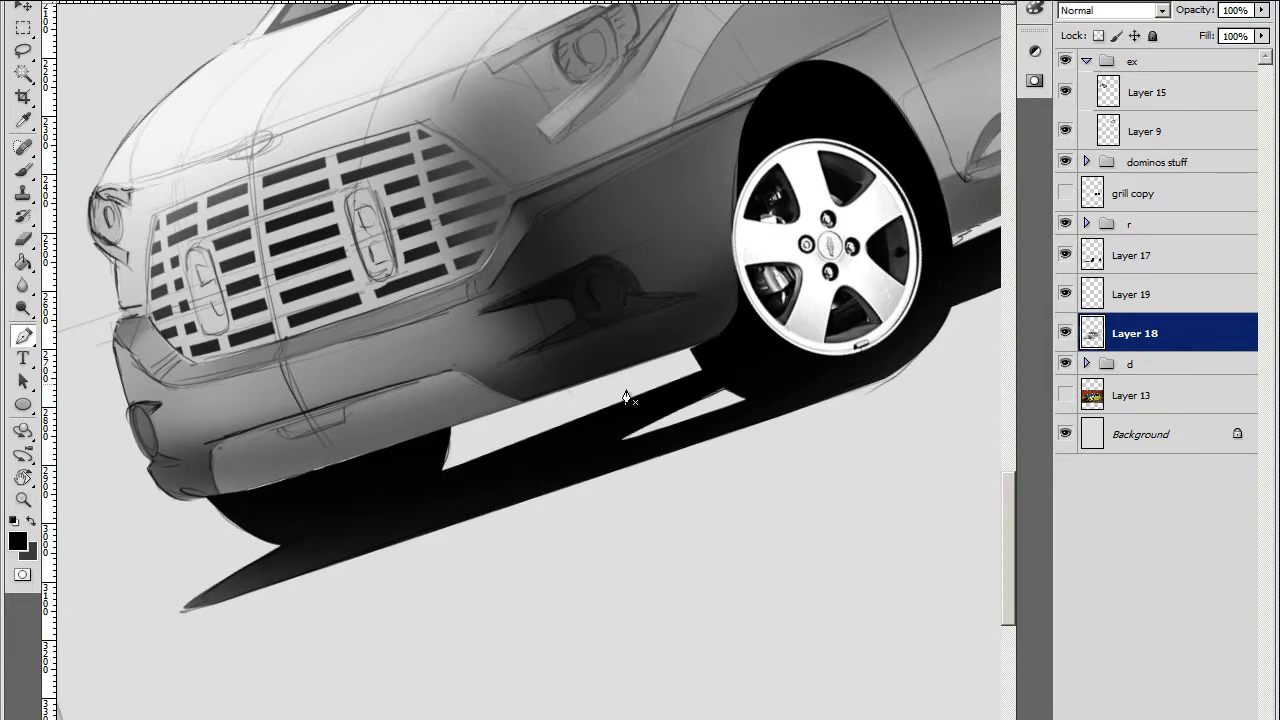
pyautogui.press('u')
pyautogui.moveTo(606, 295); pyautogui.dragTo(656, 346)
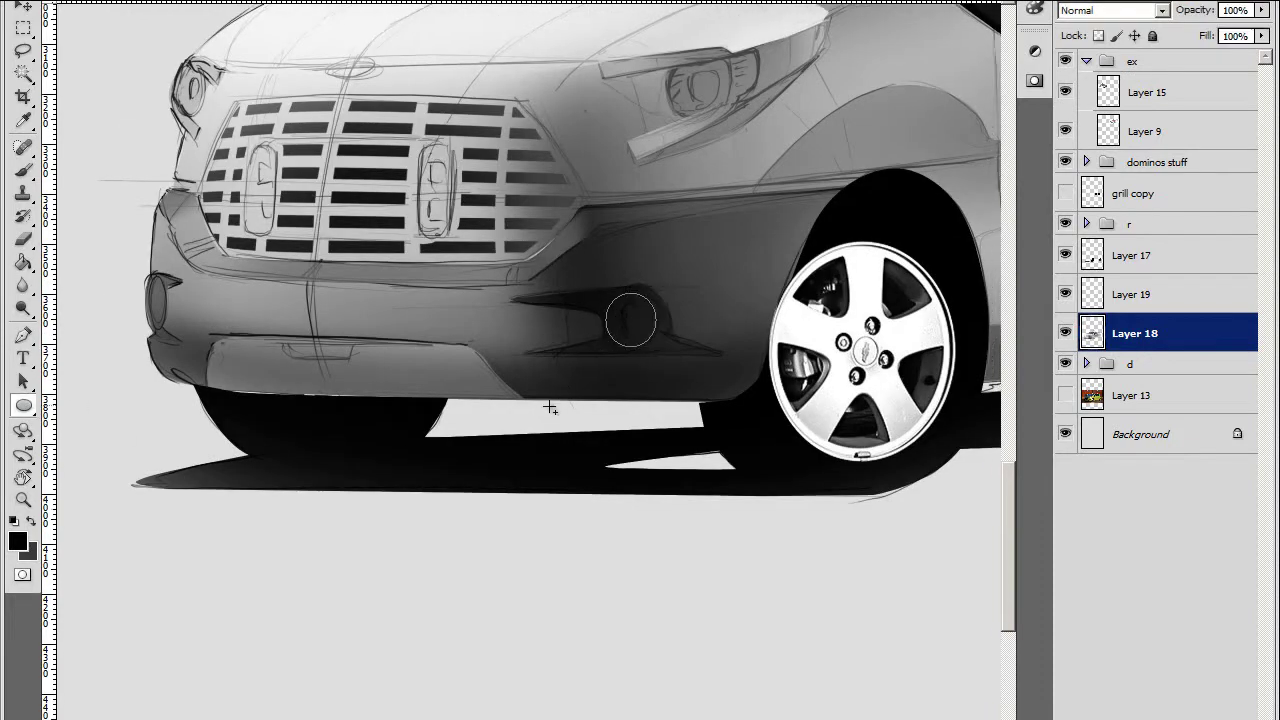
pyautogui.hotkey('ctrl', 'Return')
pyautogui.press('b')
pyautogui.rightClick(780, 340)
pyautogui.press('Return')
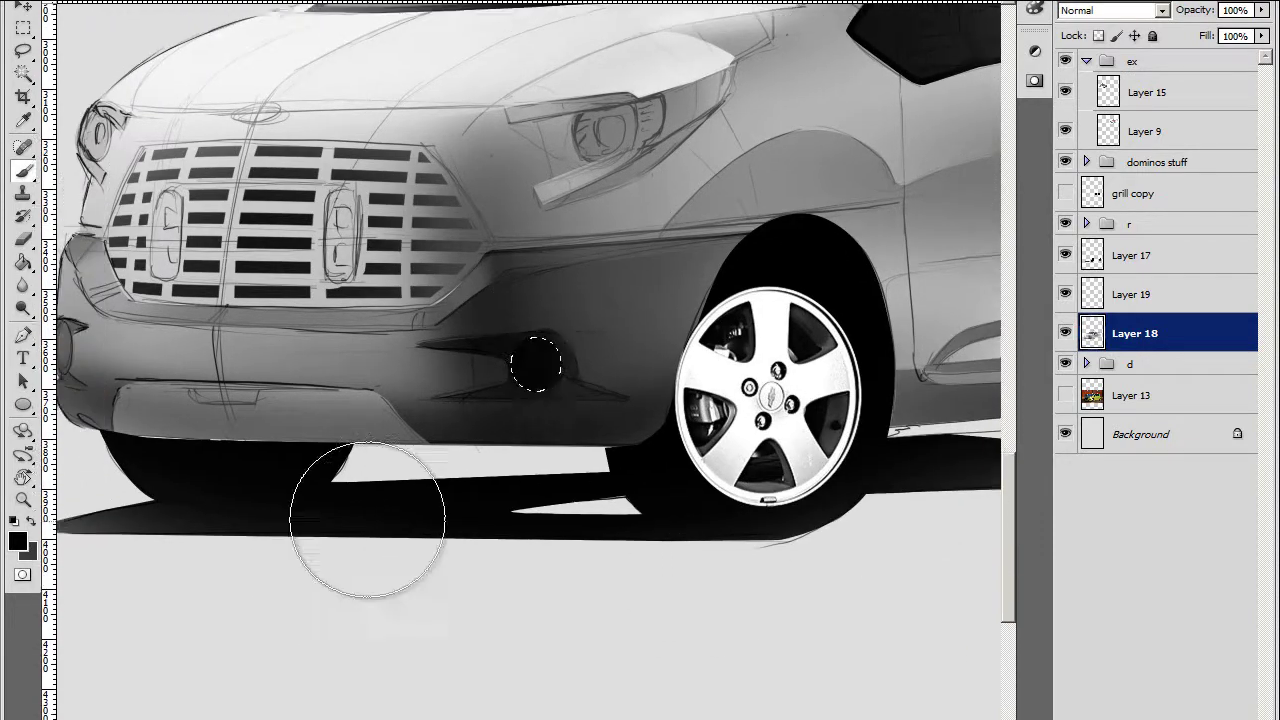
pyautogui.hscroll(-3, 367, 519)
pyautogui.hotkey('ctrl', 'd')
# Outline the bumper-corner fog light and paint it dark
pyautogui.moveTo(213, 351); pyautogui.dragTo(208, 338)
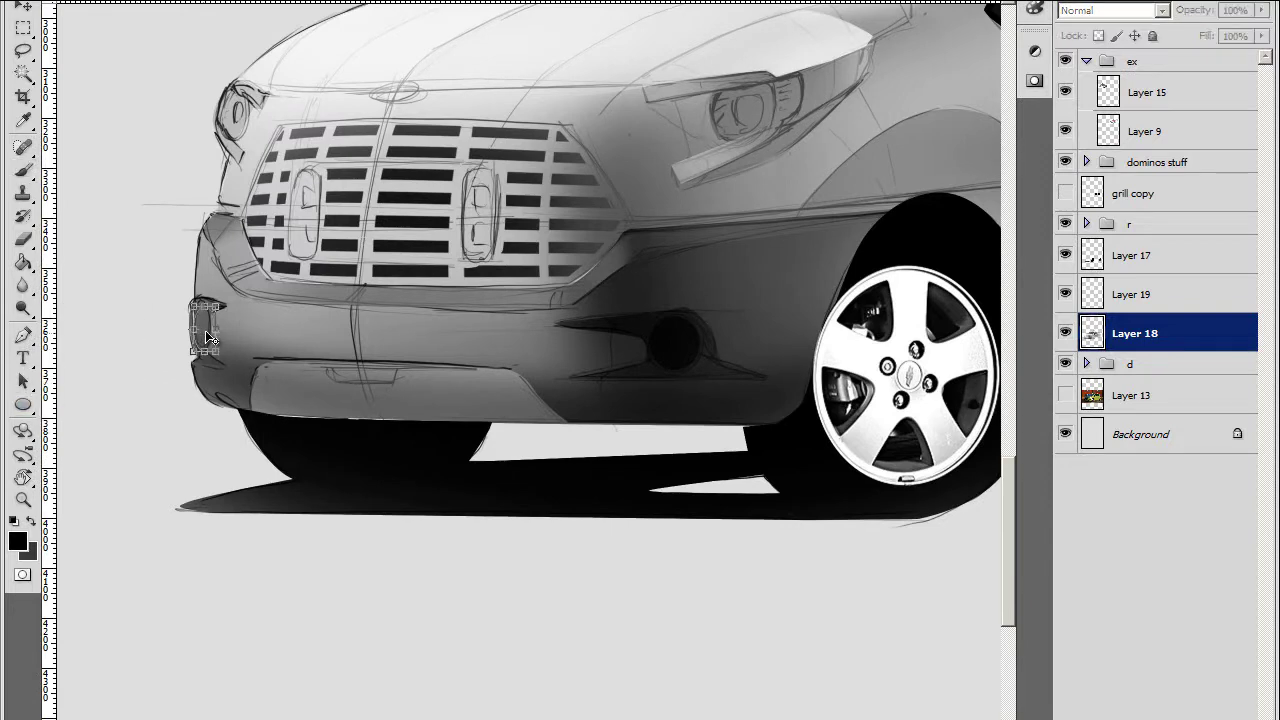
pyautogui.press('b')
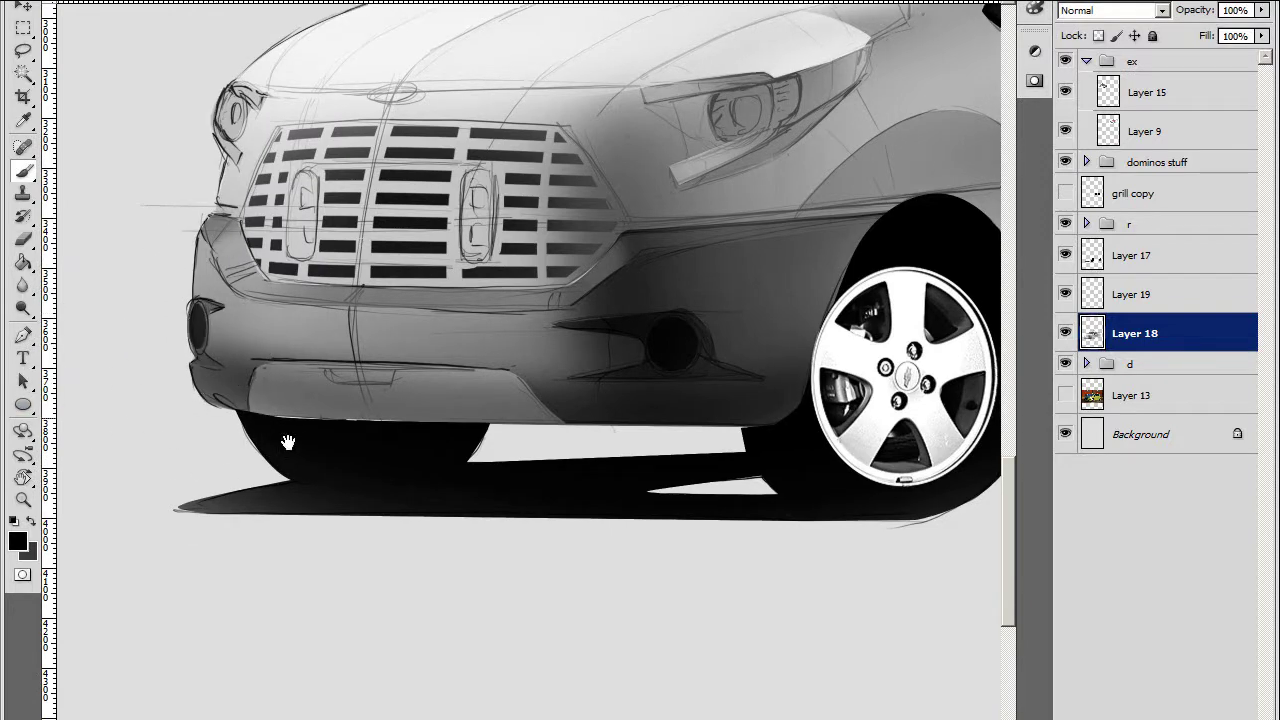
pyautogui.moveTo(322, 417); pyautogui.dragTo(187, 577)
pyautogui.press('p')
pyautogui.hotkey('ctrl', '+')
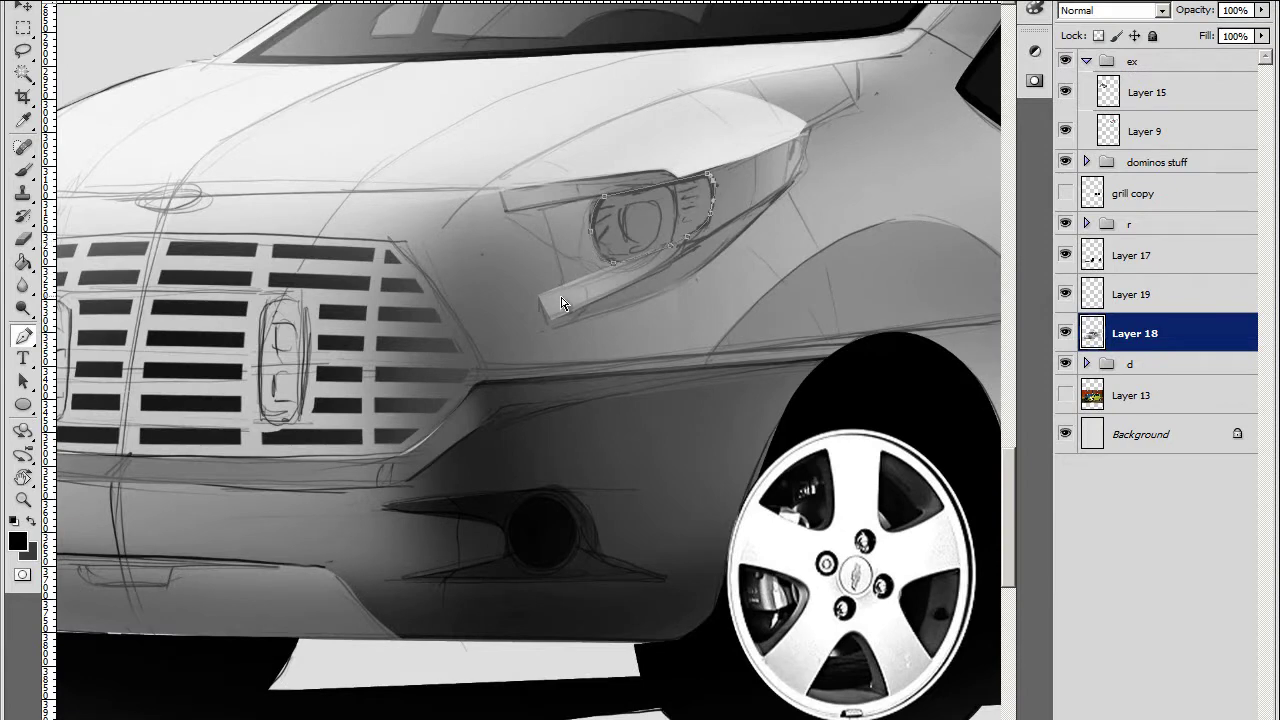
# Outline the left grille oval with the Pen and make it a selection
pyautogui.hscroll(-5, 562, 305)
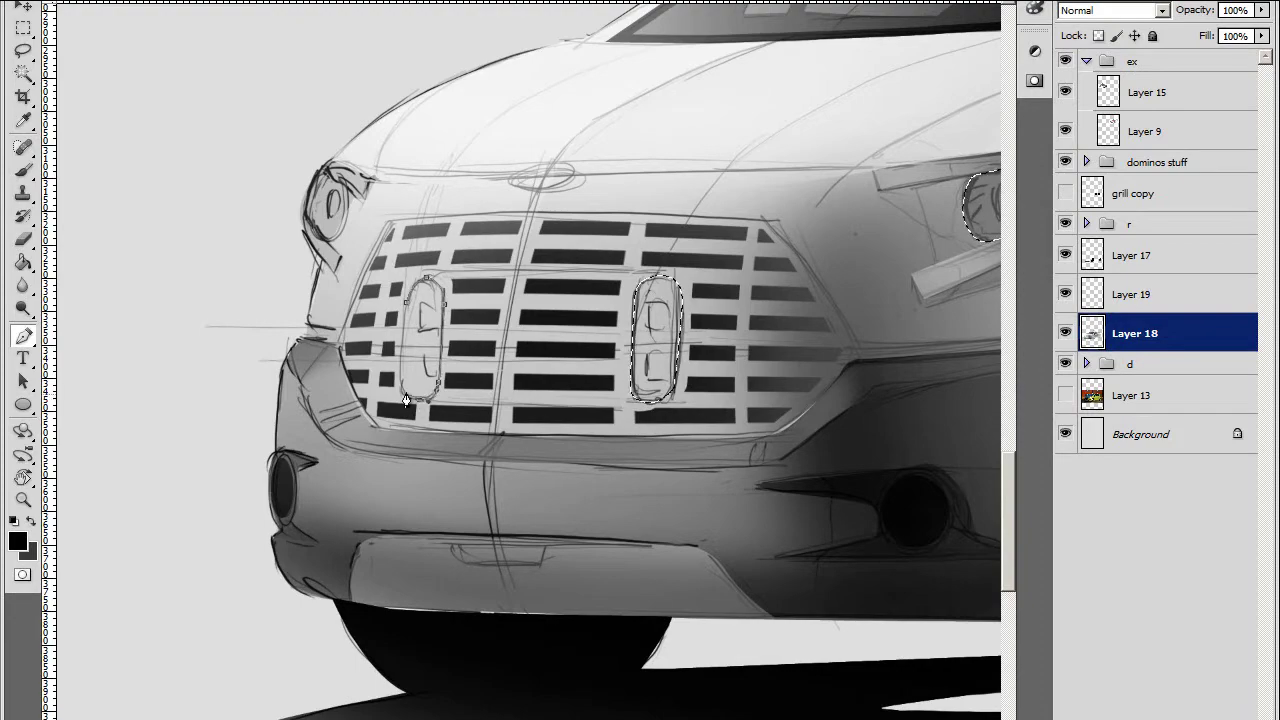
pyautogui.click(347, 215)
pyautogui.moveTo(333, 240); pyautogui.dragTo(309, 224)
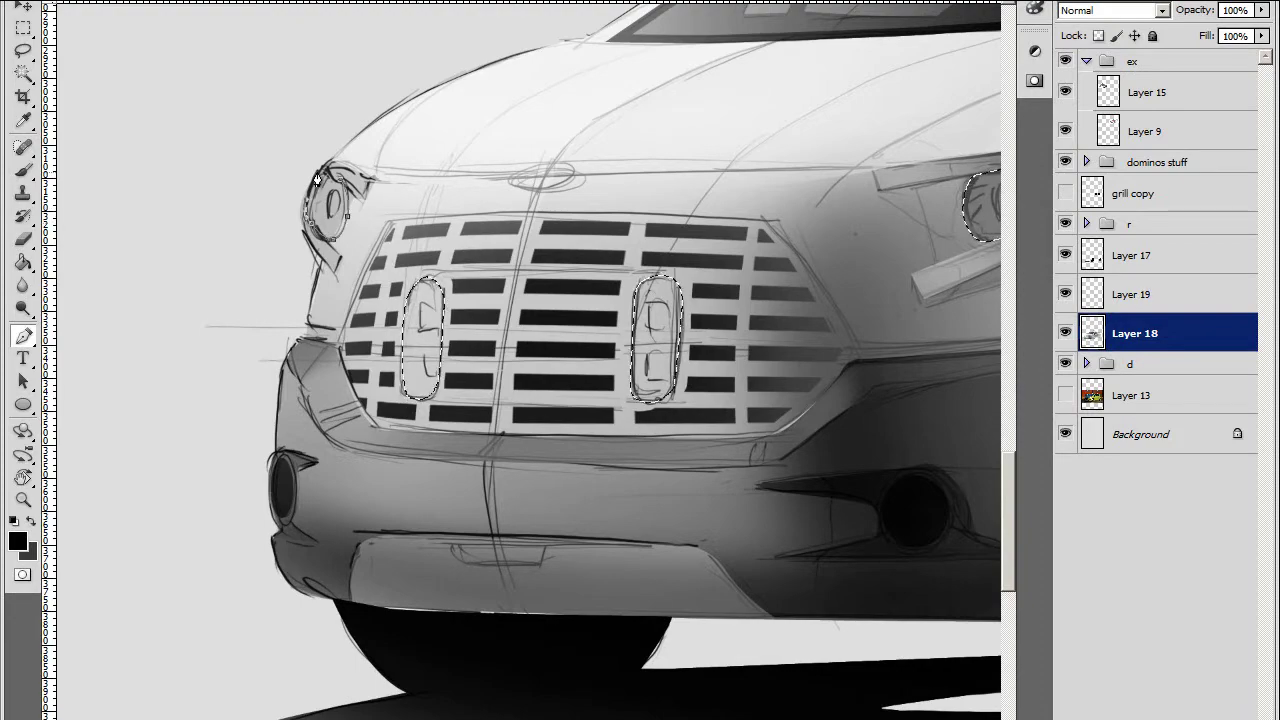
pyautogui.hotkey('ctrl', '-')
pyautogui.hotkey('ctrl', '-')
pyautogui.press('r')
pyautogui.moveTo(381, 360)
pyautogui.mouseDown()
pyautogui.moveTo(430, 365)
pyautogui.moveTo(395, 385)
pyautogui.mouseUp()
# Paint the headlight interior, both grille ovals and the small corner lamp dark
pyautogui.press('b')
pyautogui.moveTo(650, 195); pyautogui.dragTo(660, 210)
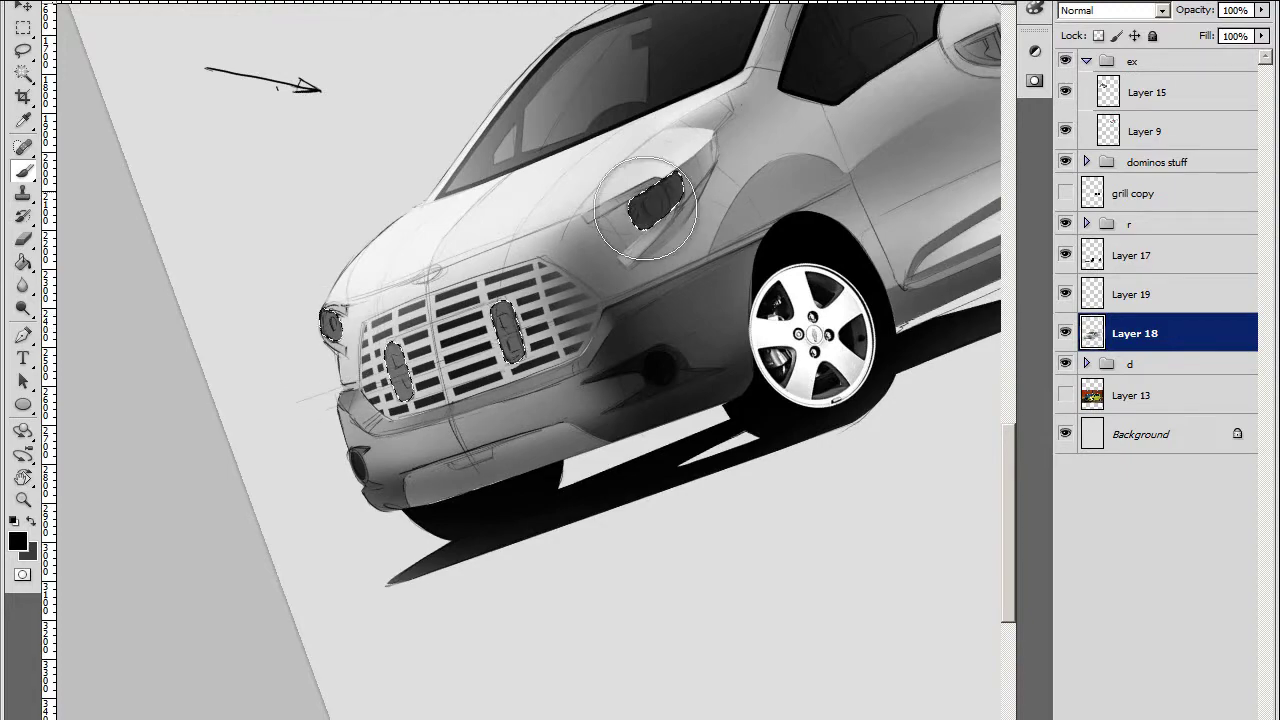
pyautogui.moveTo(505, 315); pyautogui.dragTo(510, 345)
pyautogui.moveTo(332, 315); pyautogui.dragTo(317, 318)
pyautogui.hotkey('ctrl', '+')
pyautogui.hotkey('ctrl', '+')
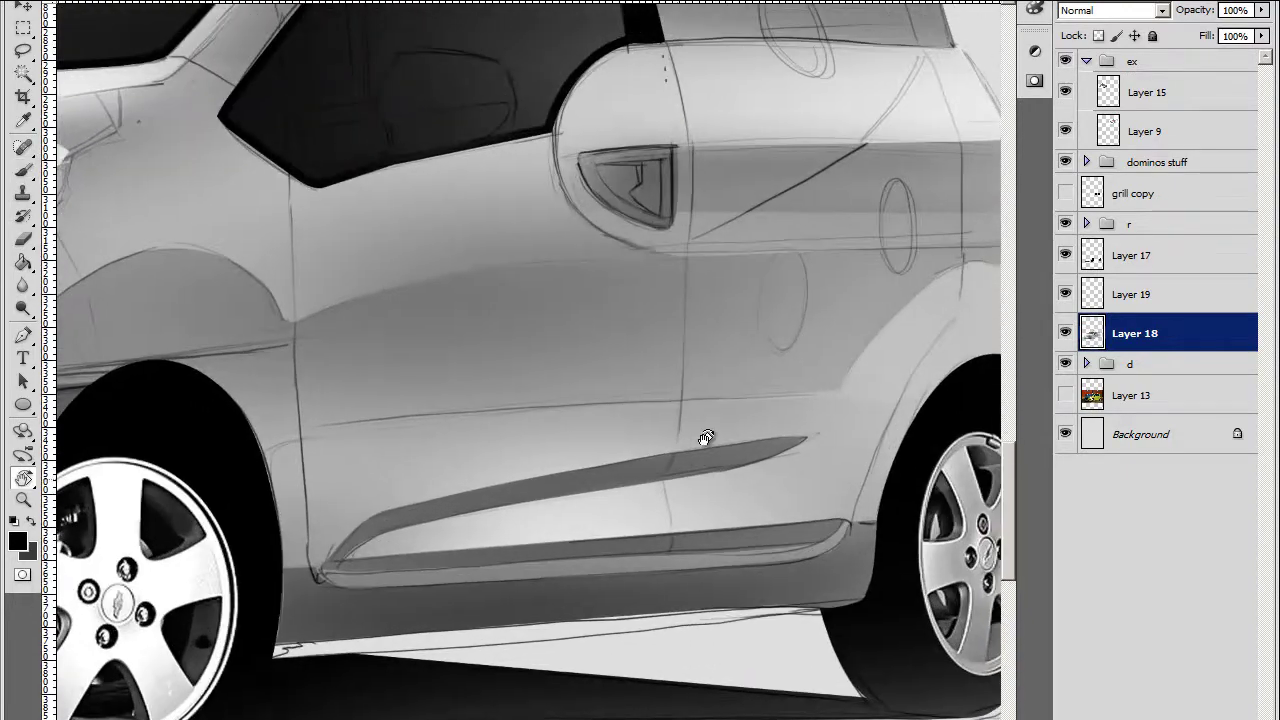
# Level and zoom the view, then path-select the door-handle recess
pyautogui.press('l')
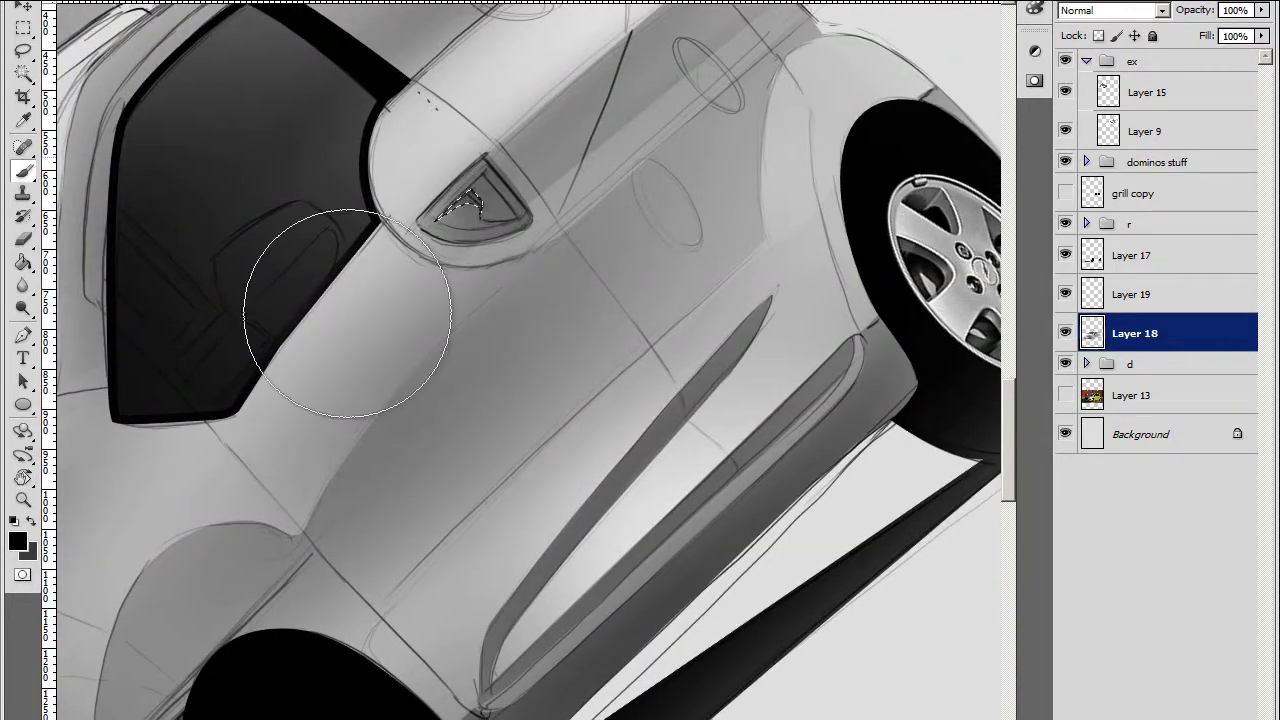
pyautogui.press('r')
pyautogui.moveTo(334, 373)
pyautogui.mouseDown()
pyautogui.moveTo(655, 315)
pyautogui.moveTo(540, 212)
pyautogui.mouseUp()
pyautogui.hotkey('ctrl', '+')
pyautogui.press('p')
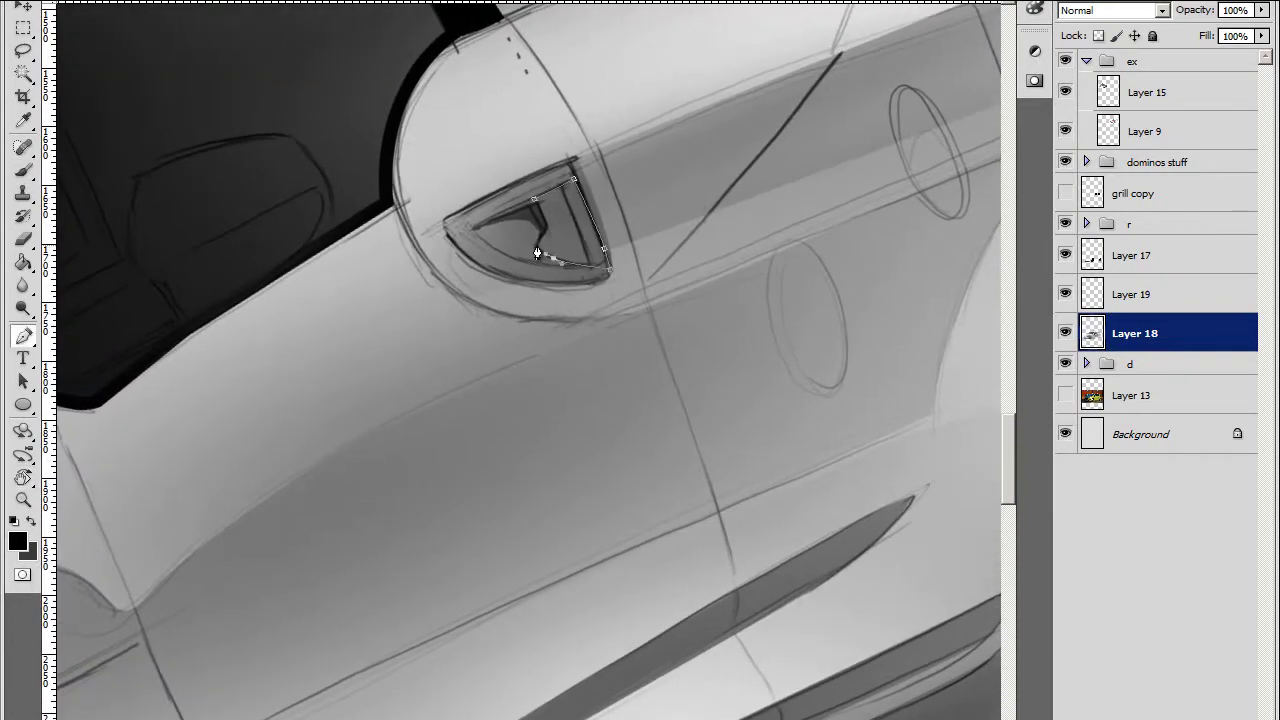
pyautogui.hotkey('ctrl', 'Return')
# Paint the handle recess light grey and clear the selection
pyautogui.press('b')
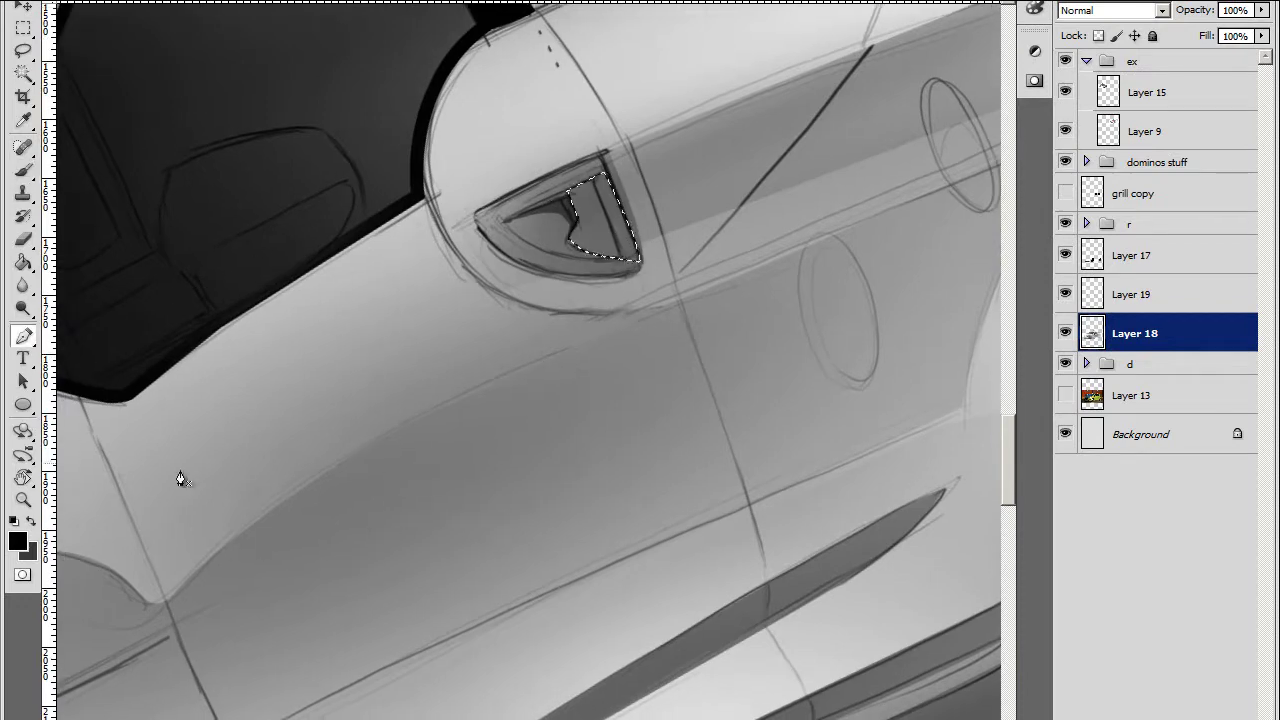
pyautogui.keyDown('alt'); pyautogui.click(214, 463); pyautogui.keyUp('alt')
pyautogui.moveTo(555, 240); pyautogui.dragTo(610, 225)
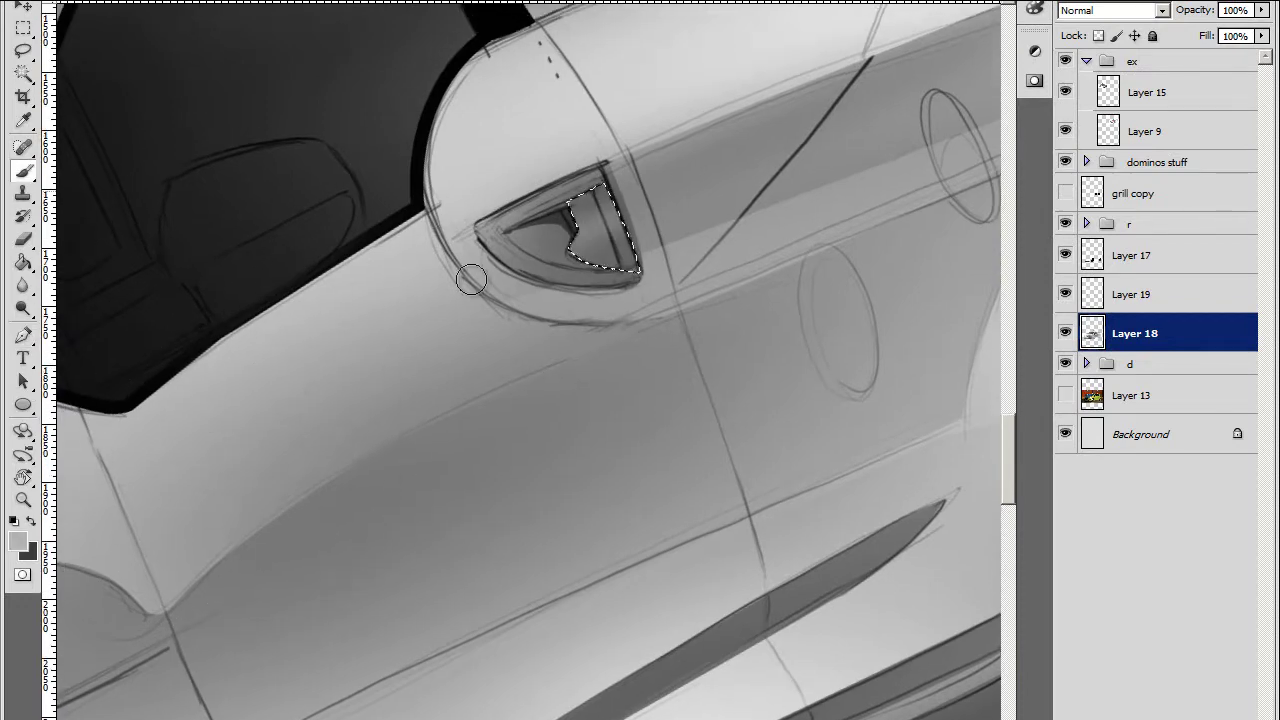
pyautogui.hotkey('ctrl', 'd')
# Choose a darker grey as the shading colour
pyautogui.press('r')
pyautogui.moveTo(542, 337)
pyautogui.mouseDown()
pyautogui.moveTo(680, 341)
pyautogui.moveTo(721, 274)
pyautogui.moveTo(712, 256)
pyautogui.mouseUp()
pyautogui.rightClick(700, 210)
pyautogui.press('Escape')
pyautogui.click(17, 541)
pyautogui.press('Return')
pyautogui.press('b')
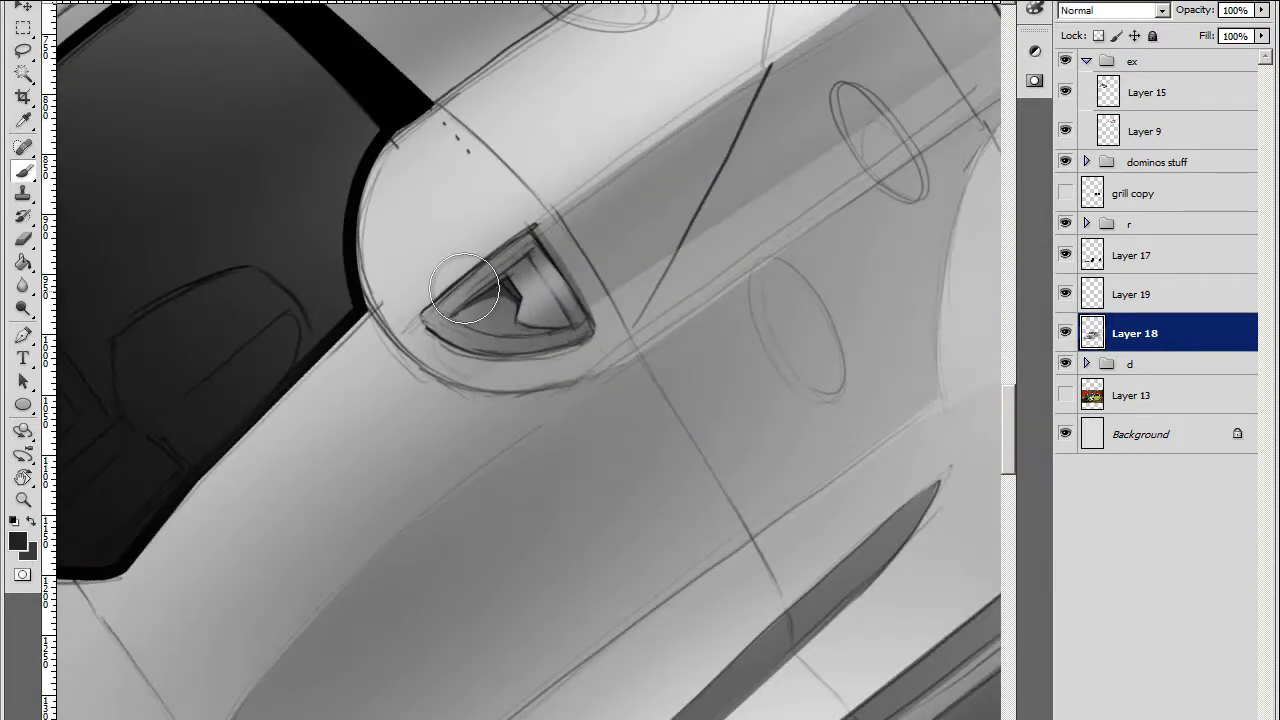
pyautogui.click(17, 541)
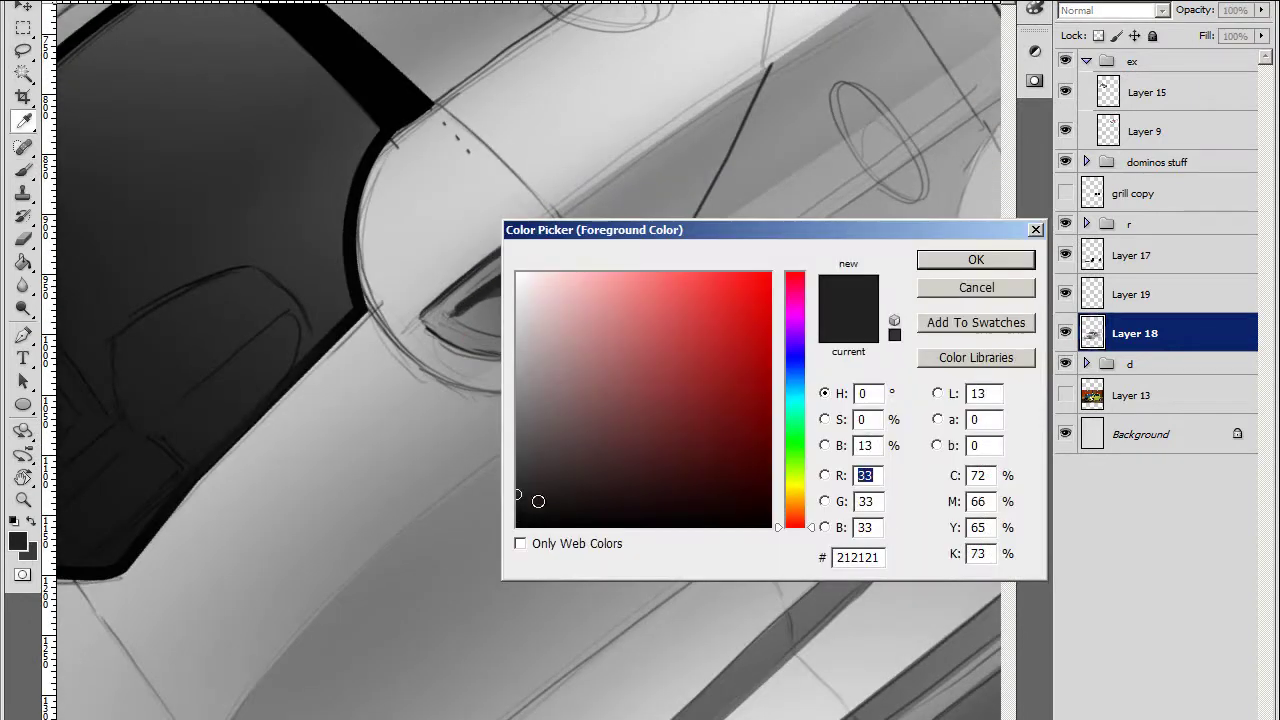
pyautogui.press('Return')
# Paint darker grey shading into the handle recess and zoom out
pyautogui.press('r')
pyautogui.moveTo(516, 310); pyautogui.dragTo(651, 137)
pyautogui.press('b')
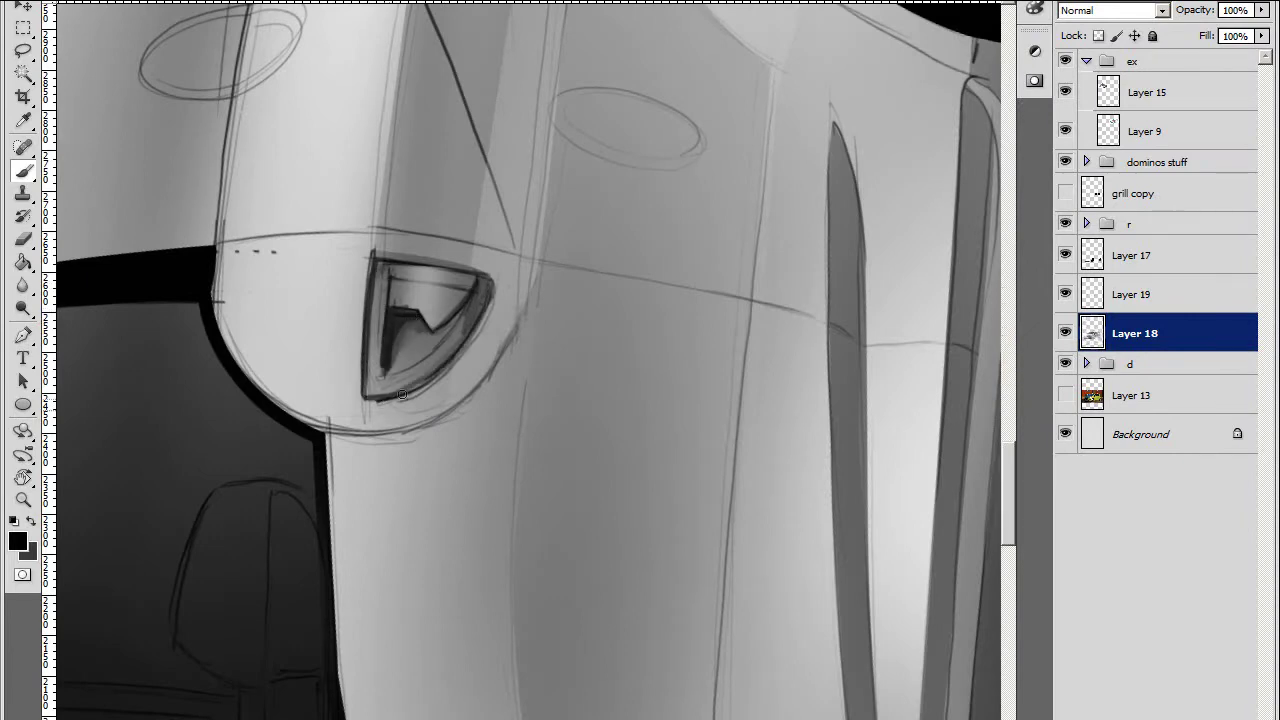
pyautogui.hotkey('ctrl', '-')
pyautogui.hotkey('ctrl', '-')
# Path-select the headlight and brush over it to extend the dark lamp
pyautogui.scroll(-3, 530, 360)
pyautogui.hscroll(-3, 530, 360)
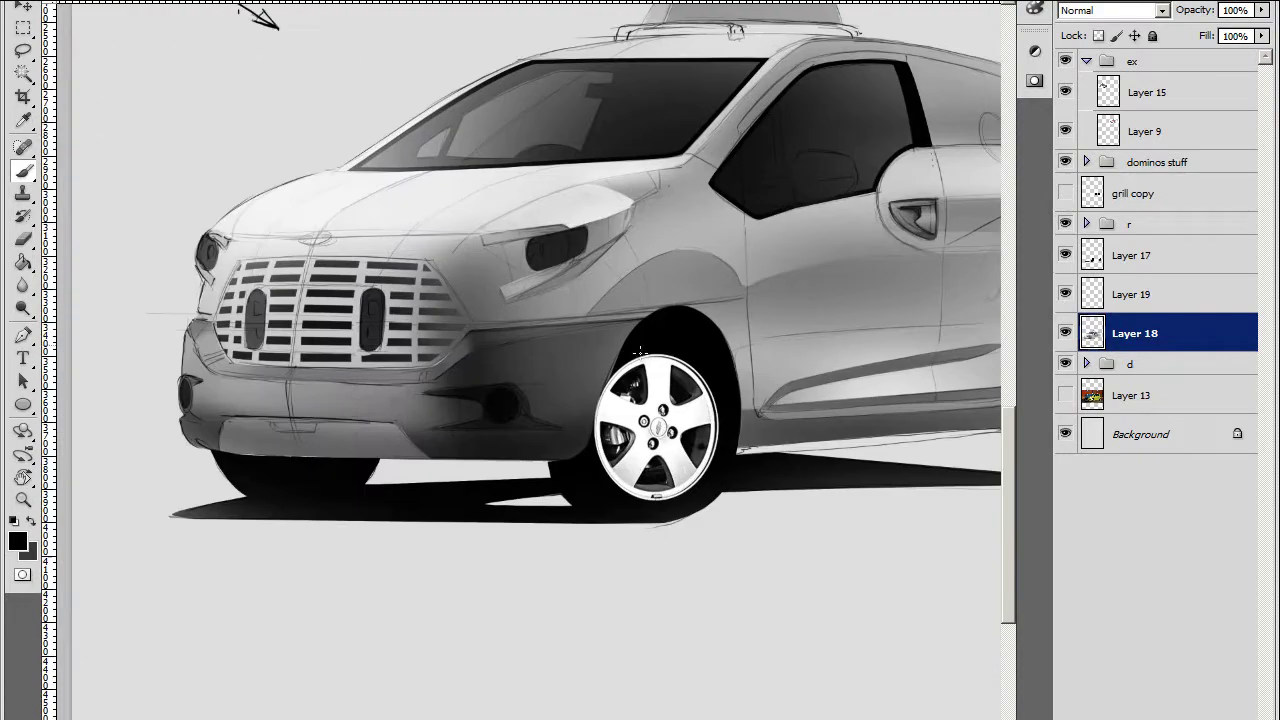
pyautogui.hotkey('ctrl', '+')
pyautogui.hotkey('ctrl', '+')
pyautogui.press('p')
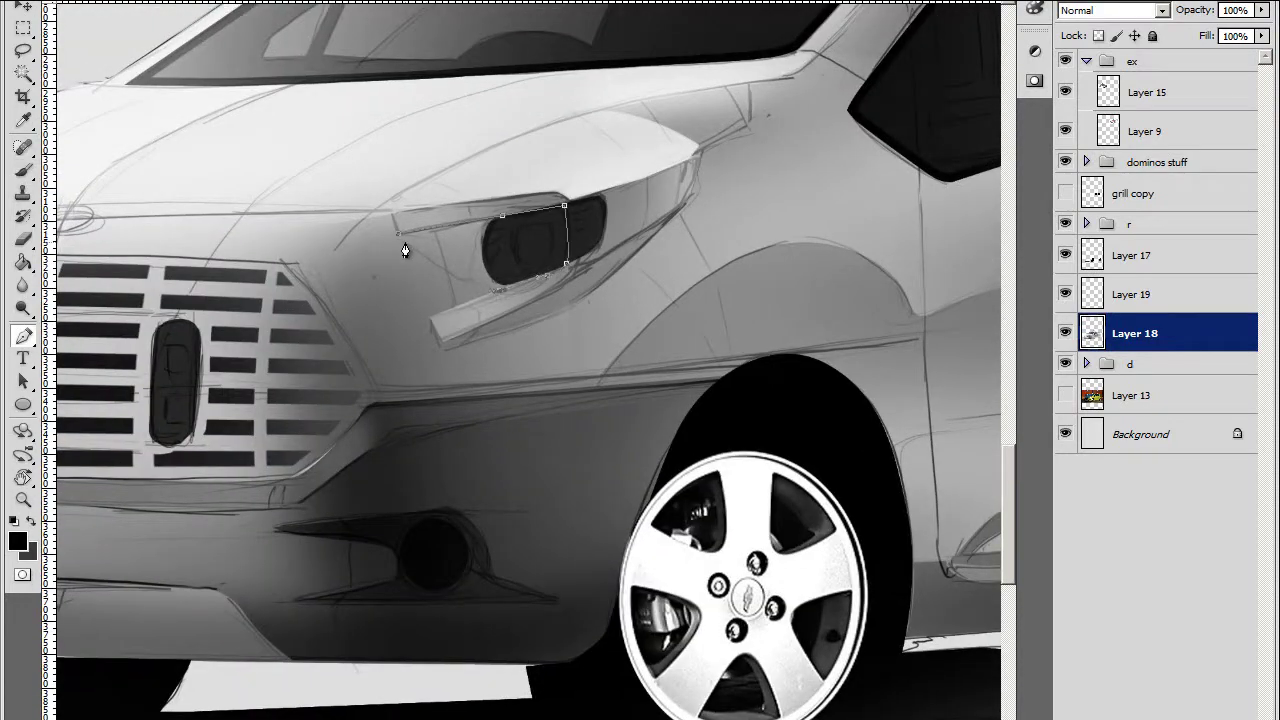
pyautogui.moveTo(468, 361); pyautogui.dragTo(669, 334)
pyautogui.press('b')
pyautogui.hotkey('ctrl', '-')
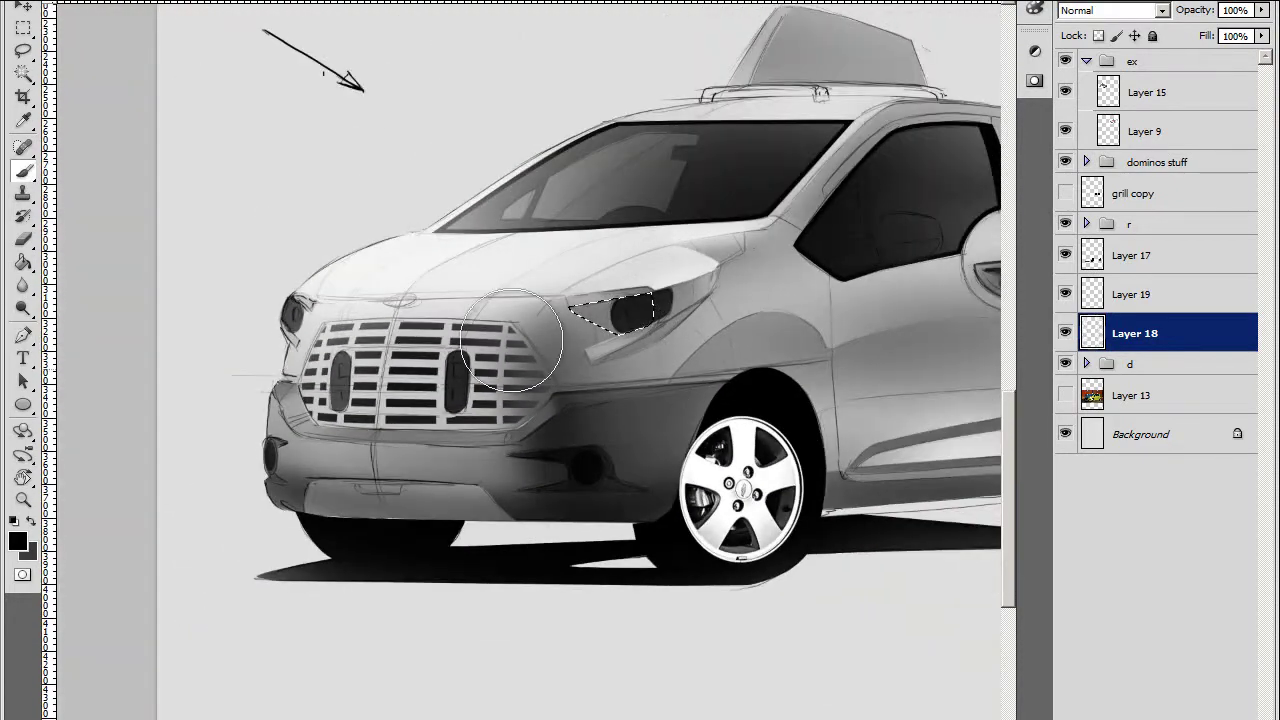
# Trace a closed curved path along the lower door sill
pyautogui.moveTo(516, 353)
pyautogui.mouseDown()
pyautogui.moveTo(397, 373)
pyautogui.moveTo(194, 367)
pyautogui.mouseUp()
pyautogui.moveTo(286, 559); pyautogui.dragTo(323, 508)
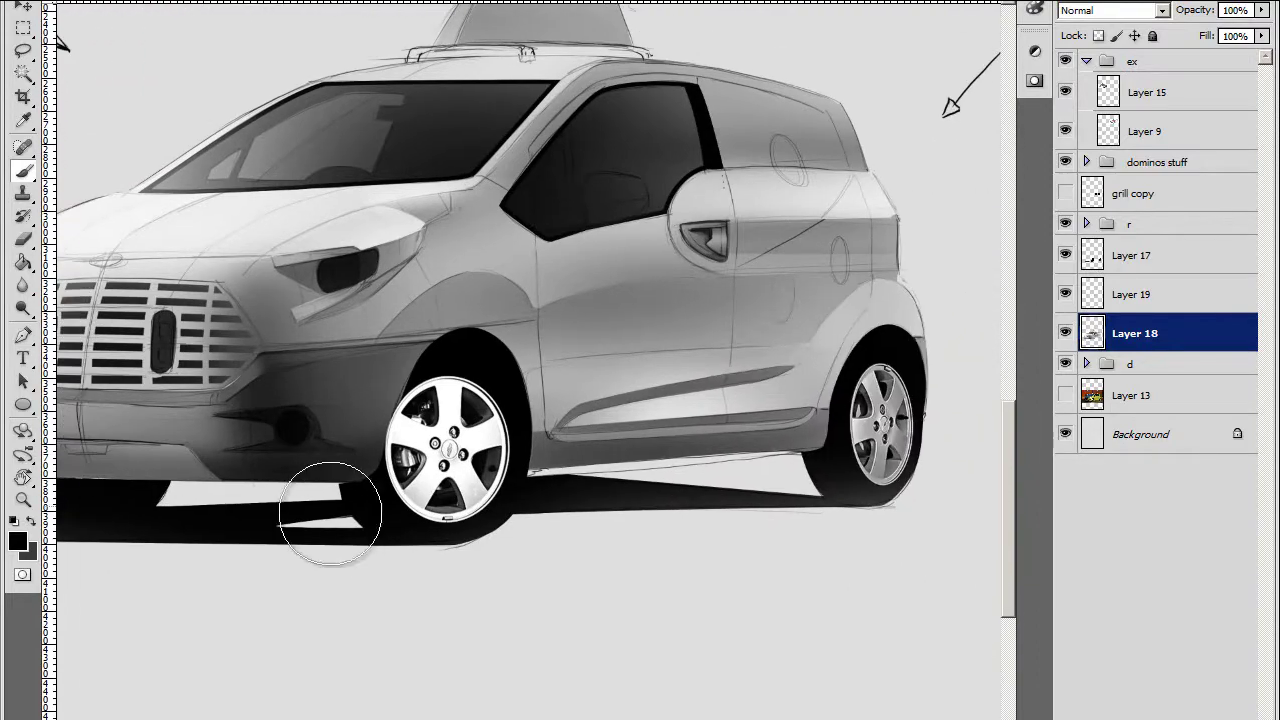
pyautogui.press('p')
pyautogui.scroll(3, 551, 428)
pyautogui.moveTo(551, 428); pyautogui.dragTo(456, 328)
pyautogui.click(481, 343)
pyautogui.moveTo(670, 366); pyautogui.dragTo(386, 312)
pyautogui.moveTo(682, 284); pyautogui.dragTo(732, 281)
pyautogui.click(402, 298)
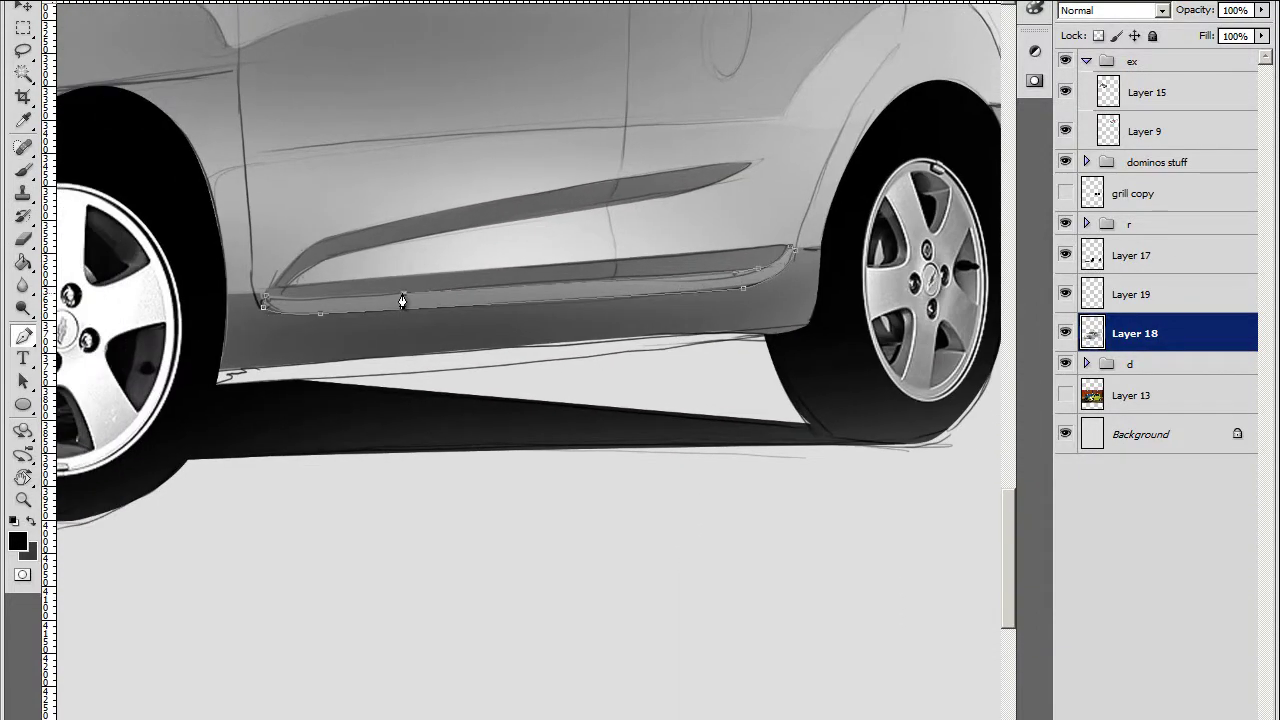
pyautogui.click(272, 304)
# Load the sill path as a selection and brush in a light highlight
pyautogui.hotkey('ctrl', '-')
pyautogui.hotkey('ctrl', 'Return')
pyautogui.press('b')
pyautogui.press('x')
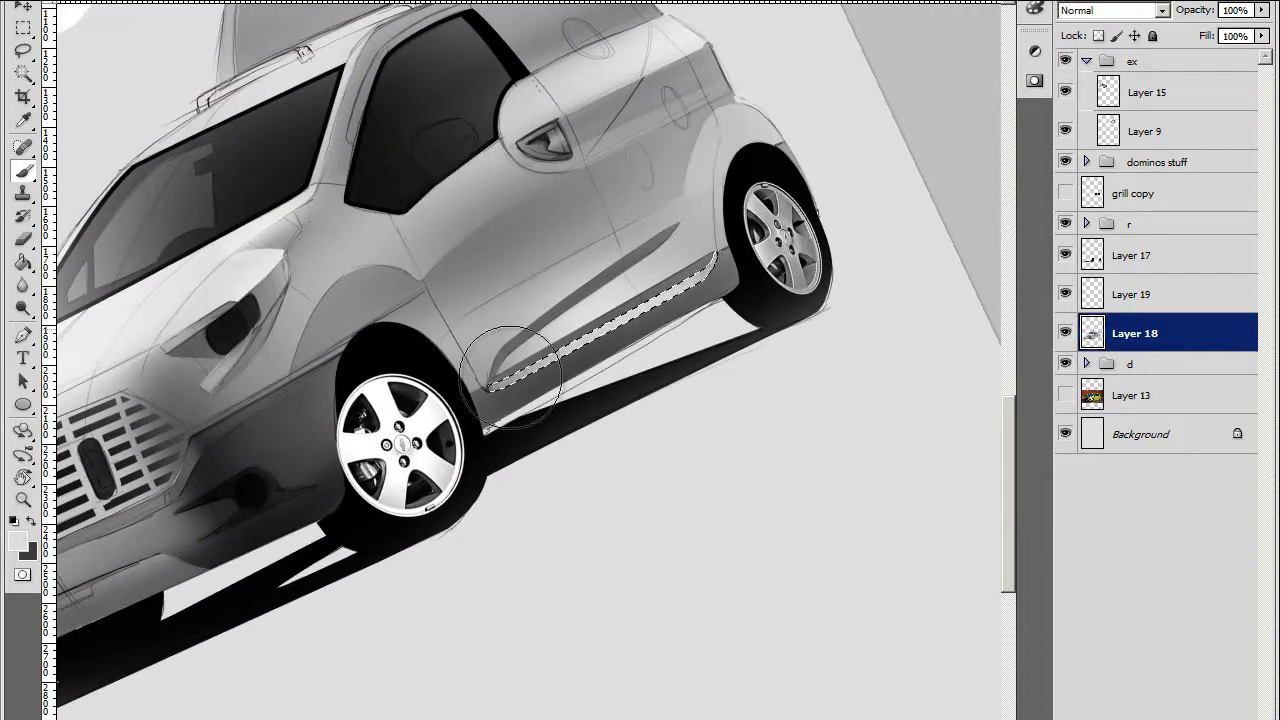
pyautogui.hotkey('ctrl', 'd')
pyautogui.hotkey('ctrl', '+')
# Path-select the side mirror over the door window and fill it light grey
pyautogui.press('p')
pyautogui.click(388, 283)
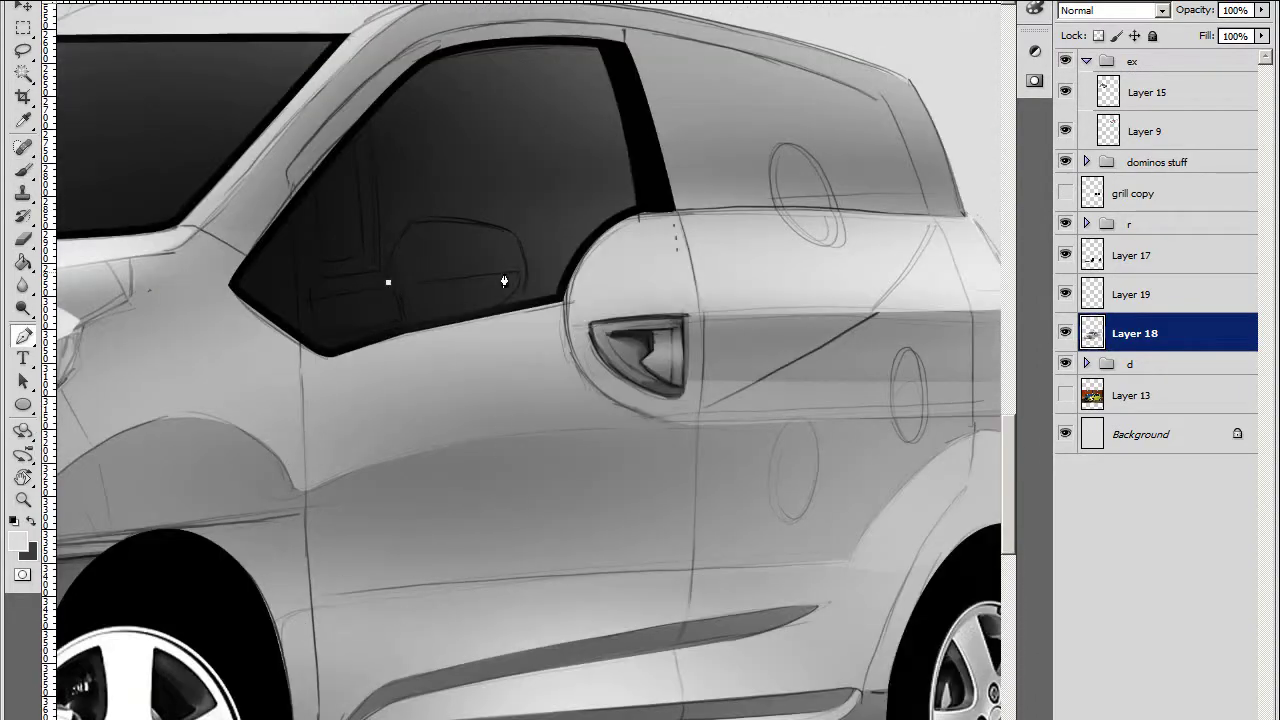
pyautogui.hotkey('ctrl', 'Return')
pyautogui.hotkey('ctrl', '-')
pyautogui.press('b')
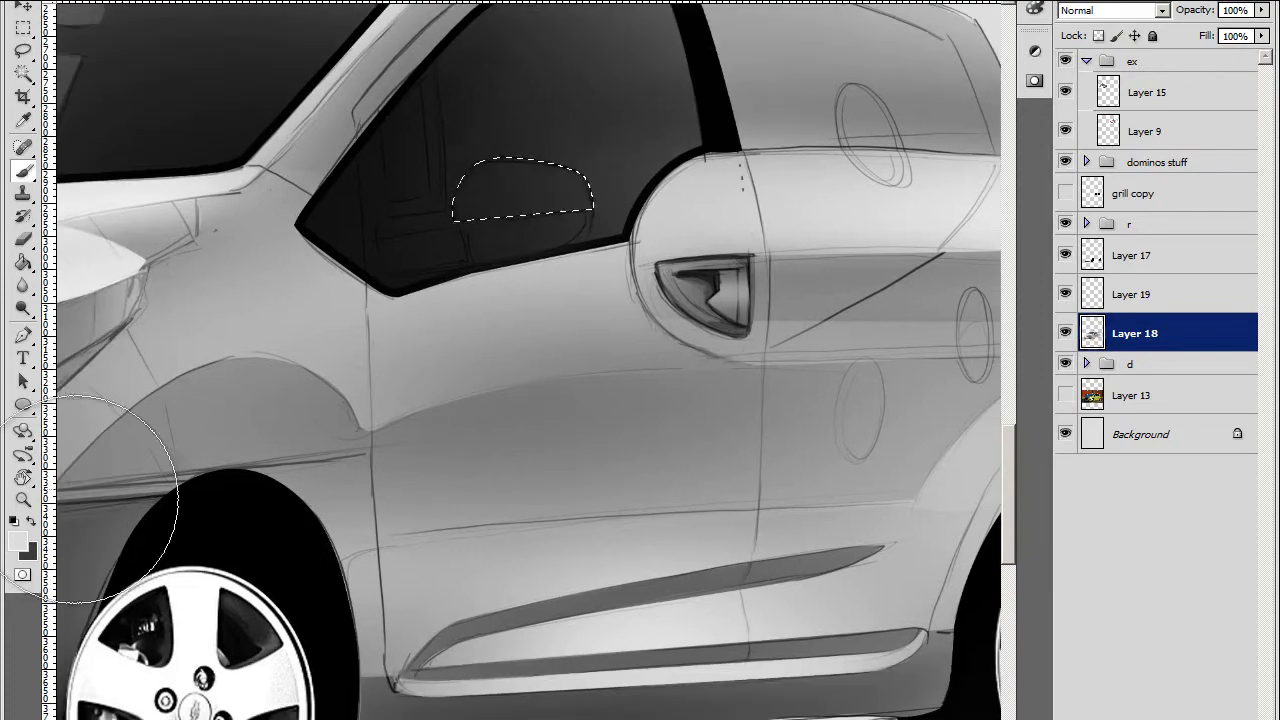
pyautogui.moveTo(470, 200); pyautogui.dragTo(530, 190)
# Brighten the roof edge by path-selecting it and brushing over it
pyautogui.hotkey('ctrl', '-')
pyautogui.moveTo(696, 373); pyautogui.dragTo(548, 218)
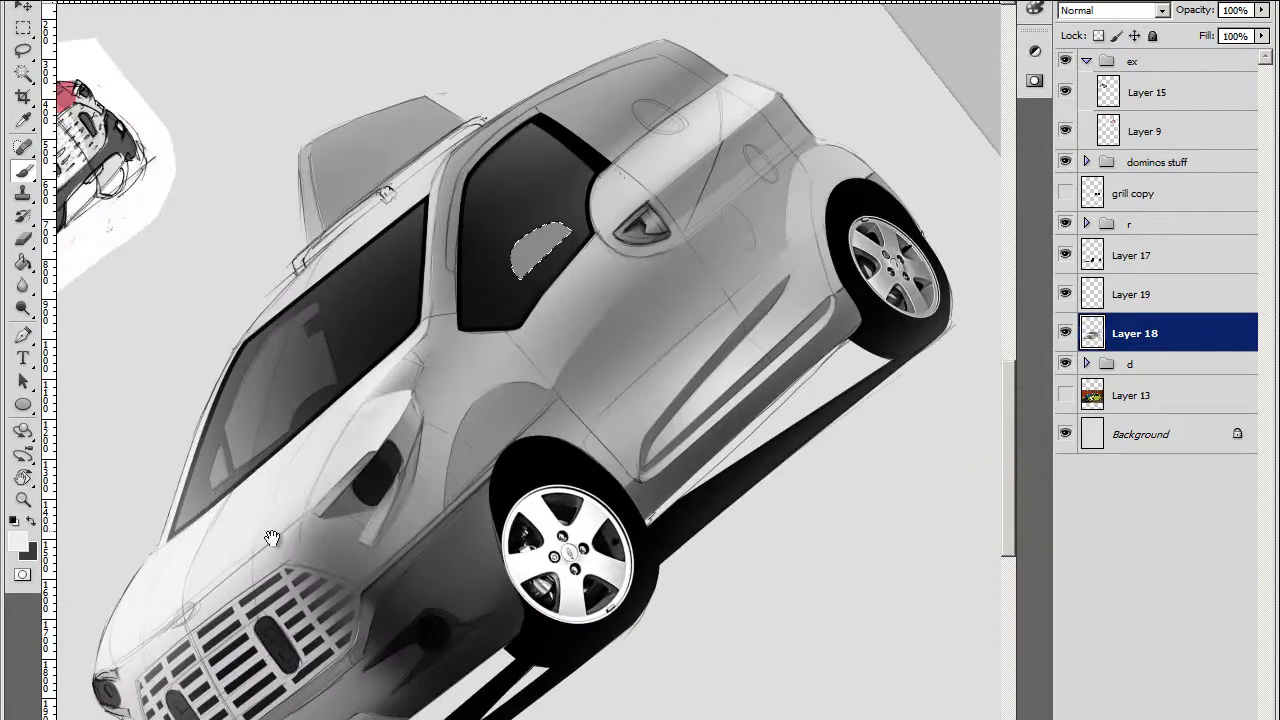
pyautogui.moveTo(400, 459)
pyautogui.mouseDown()
pyautogui.moveTo(671, 409)
pyautogui.moveTo(705, 349)
pyautogui.mouseUp()
pyautogui.press('p')
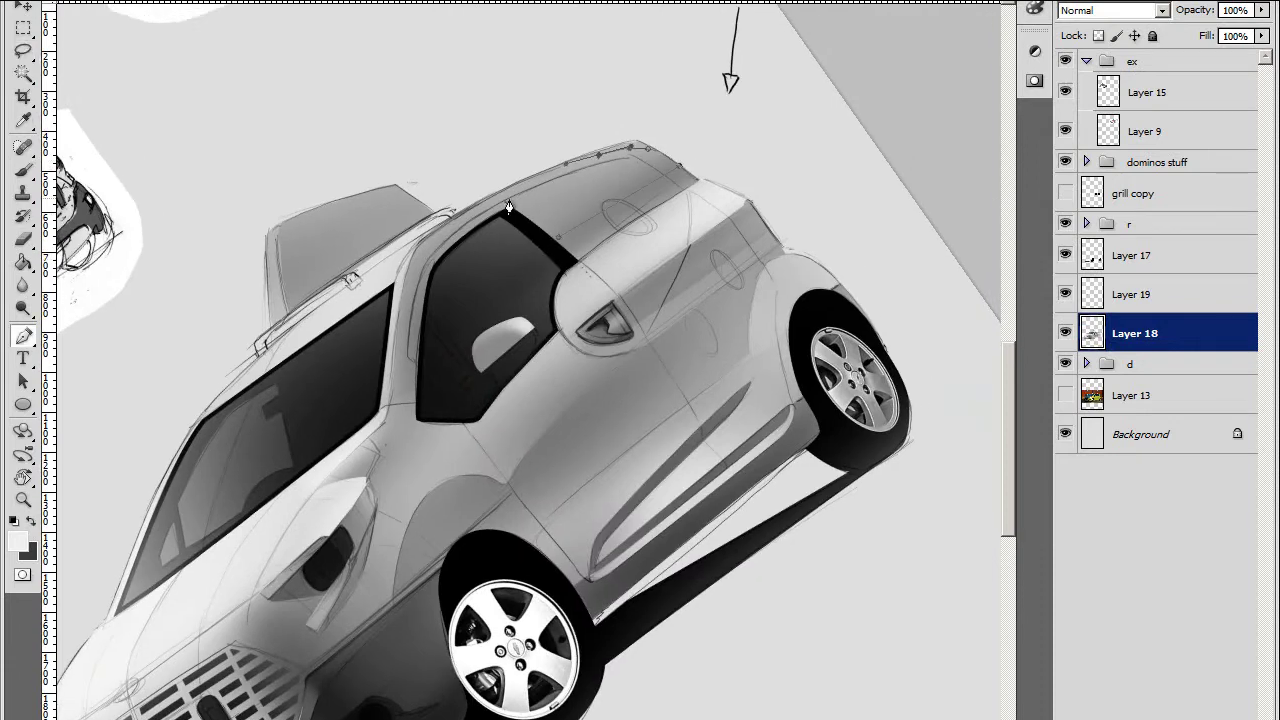
pyautogui.hotkey('ctrl', 'Return')
pyautogui.press('b')
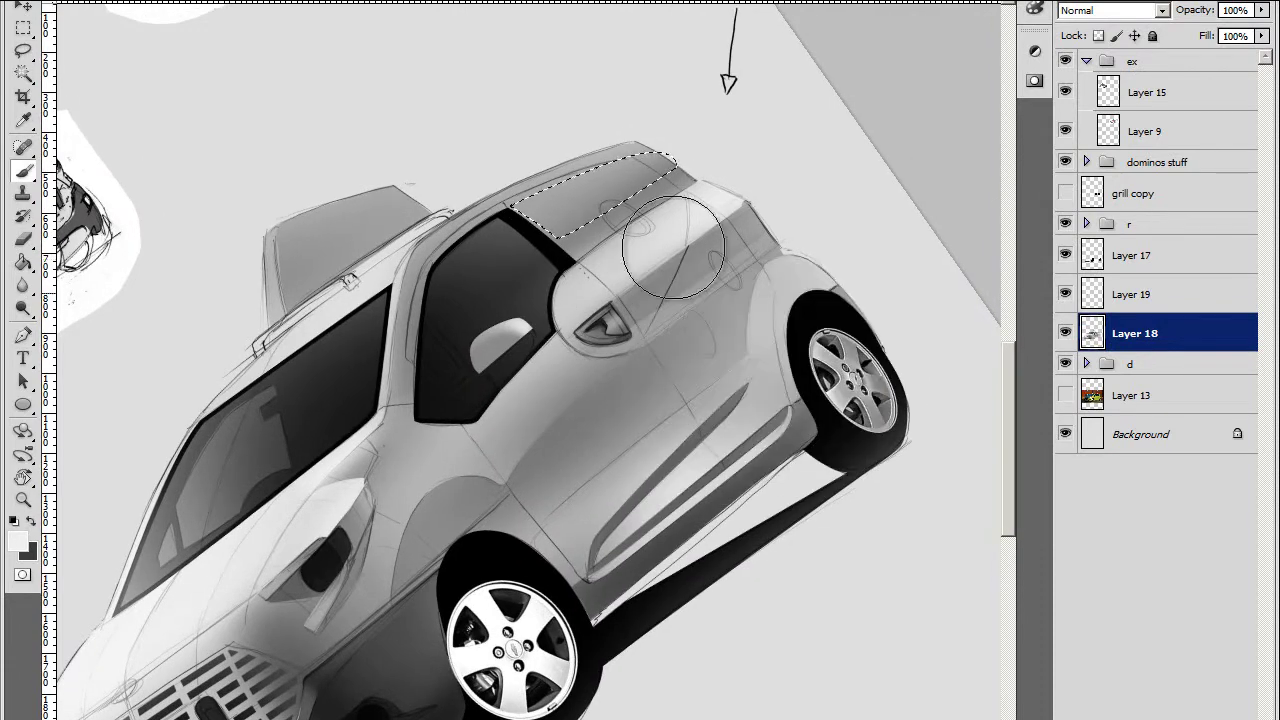
pyautogui.press('r')
pyautogui.moveTo(595, 190)
pyautogui.mouseDown()
pyautogui.moveTo(651, 389)
pyautogui.moveTo(709, 380)
pyautogui.mouseUp()
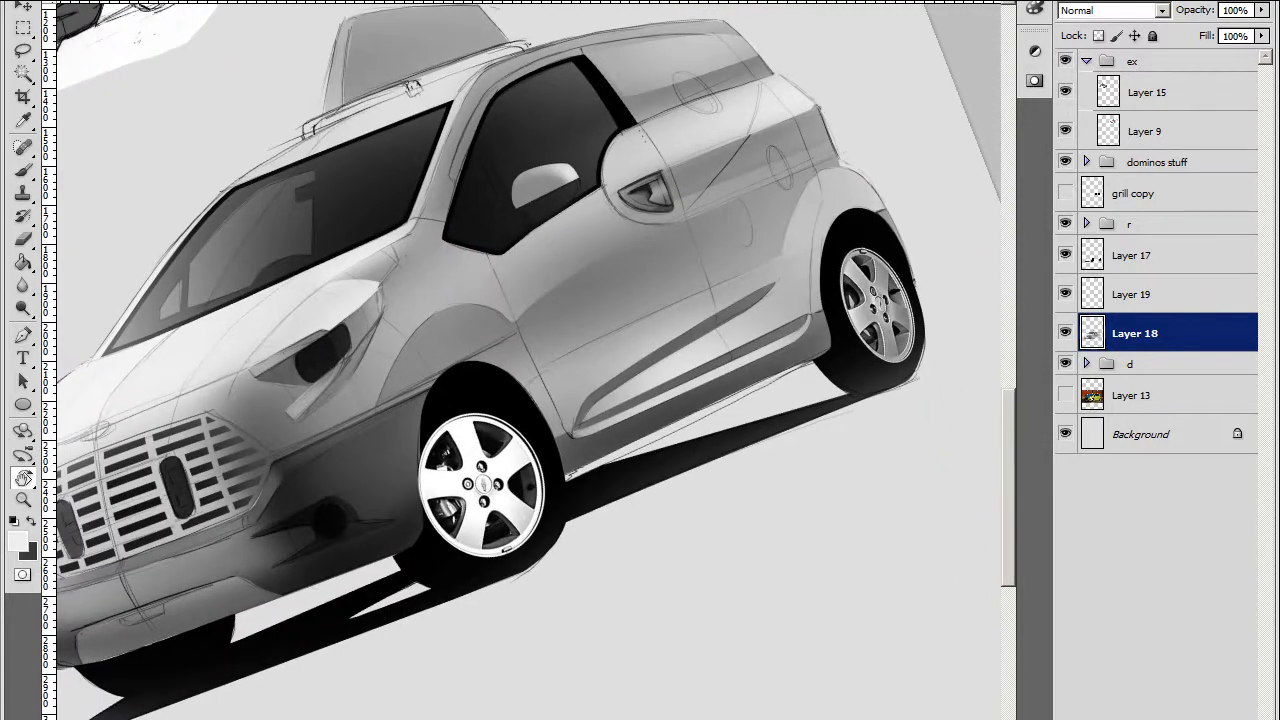
# Create the new empty Layer 20 above Layer 18
pyautogui.hotkey('ctrl', 'shift', 'alt', 'n')
pyautogui.moveTo(794, 614); pyautogui.dragTo(497, 588)
pyautogui.press('p')
pyautogui.scroll(2, 534, 486)
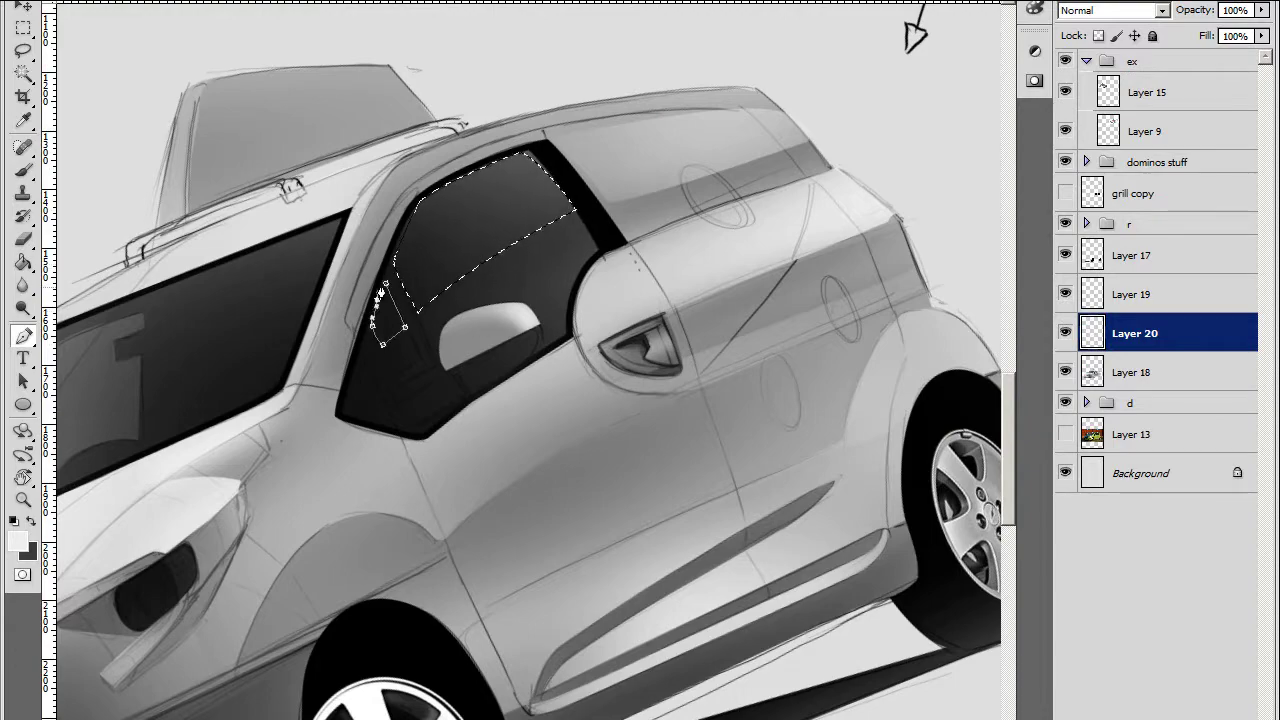
# Paint a soft white highlight inside the selected side-window shape
pyautogui.hotkey('ctrl', 'shift', 'Return')
pyautogui.press('b')
pyautogui.hotkey('ctrl', '0')
pyautogui.scroll(3, 333, 502)
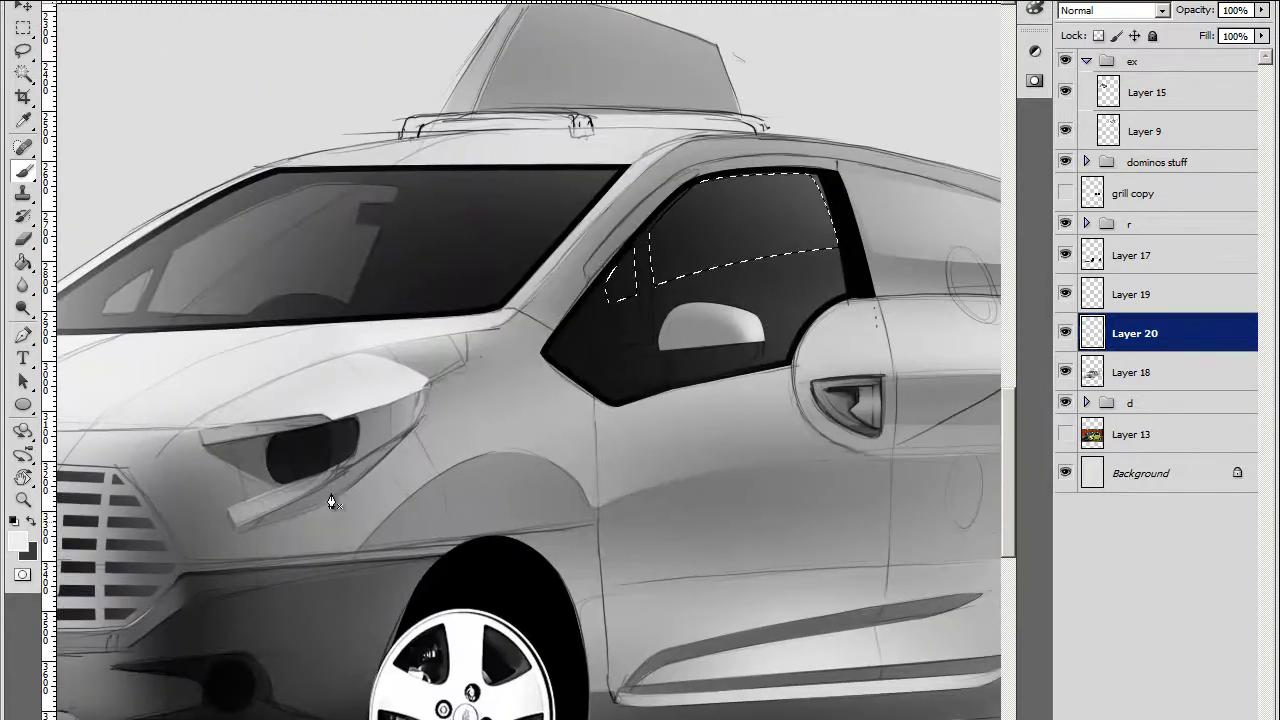
pyautogui.moveTo(700, 178); pyautogui.dragTo(650, 230)
# Pen-trace the windshield reflection shape and load it as a selection
pyautogui.press('p')
pyautogui.hotkey('ctrl', 'Return')
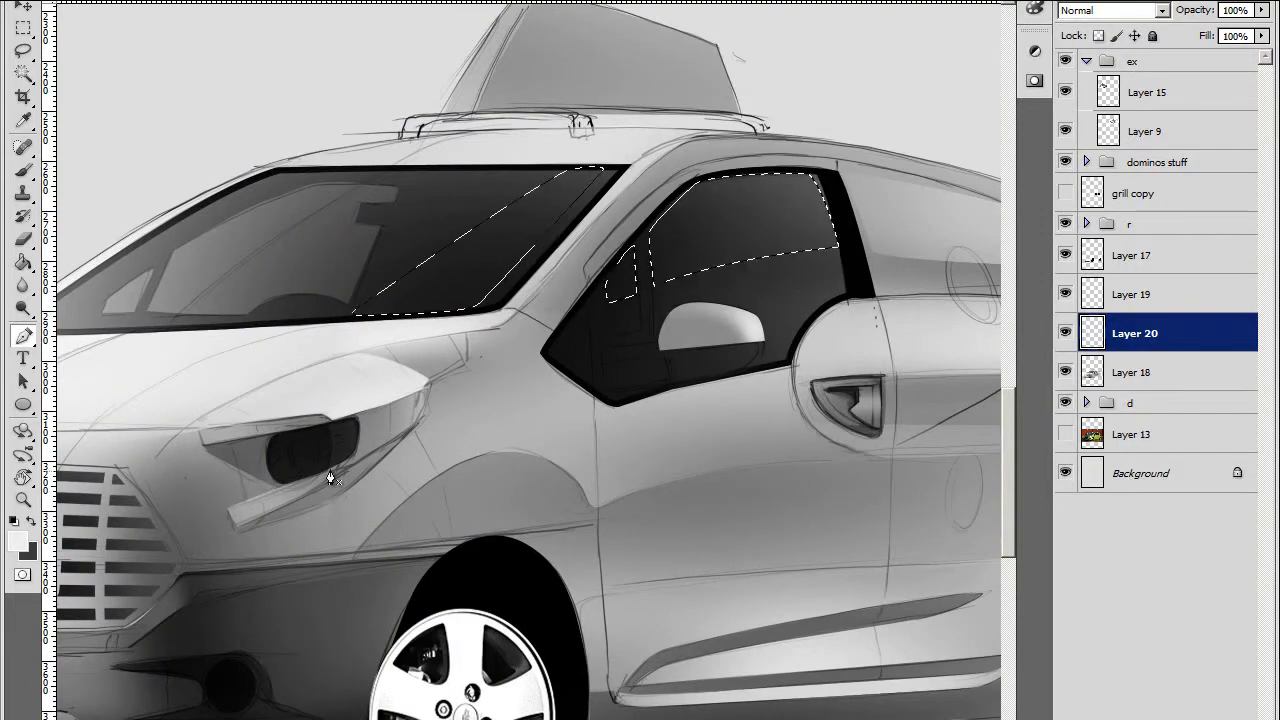
pyautogui.hscroll(-3, 150, 313)
pyautogui.click(287, 202)
pyautogui.moveTo(408, 148); pyautogui.dragTo(531, 97)
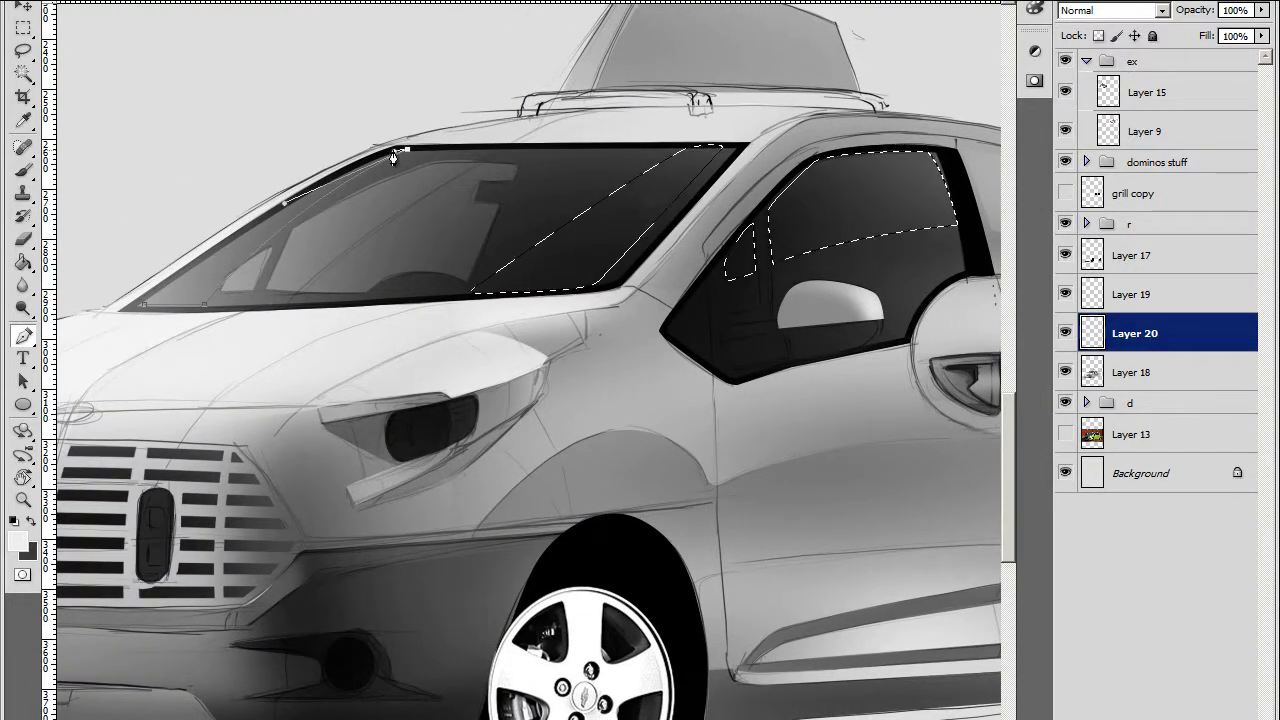
# Brush a large soft white reflection across the windshield glass
pyautogui.hotkey('ctrl', '-')
pyautogui.rightClick(468, 322)
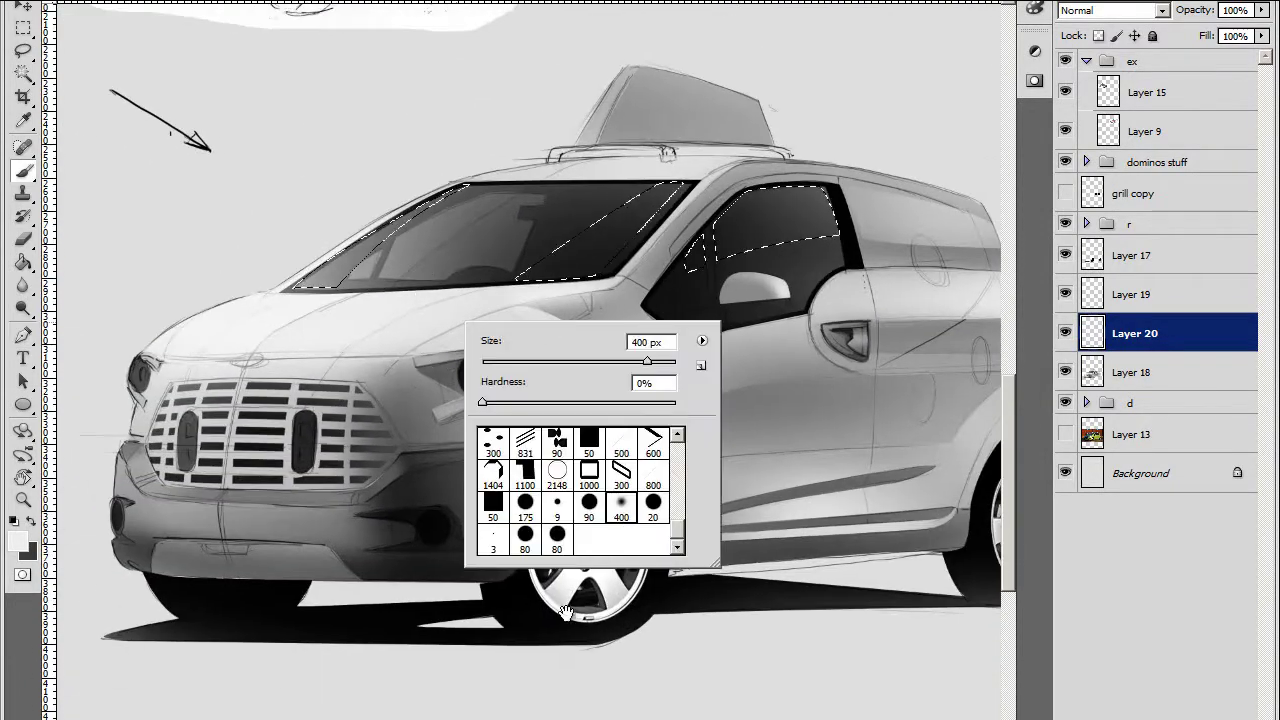
pyautogui.press('r')
pyautogui.moveTo(700, 300); pyautogui.dragTo(758, 381)
pyautogui.press('b')
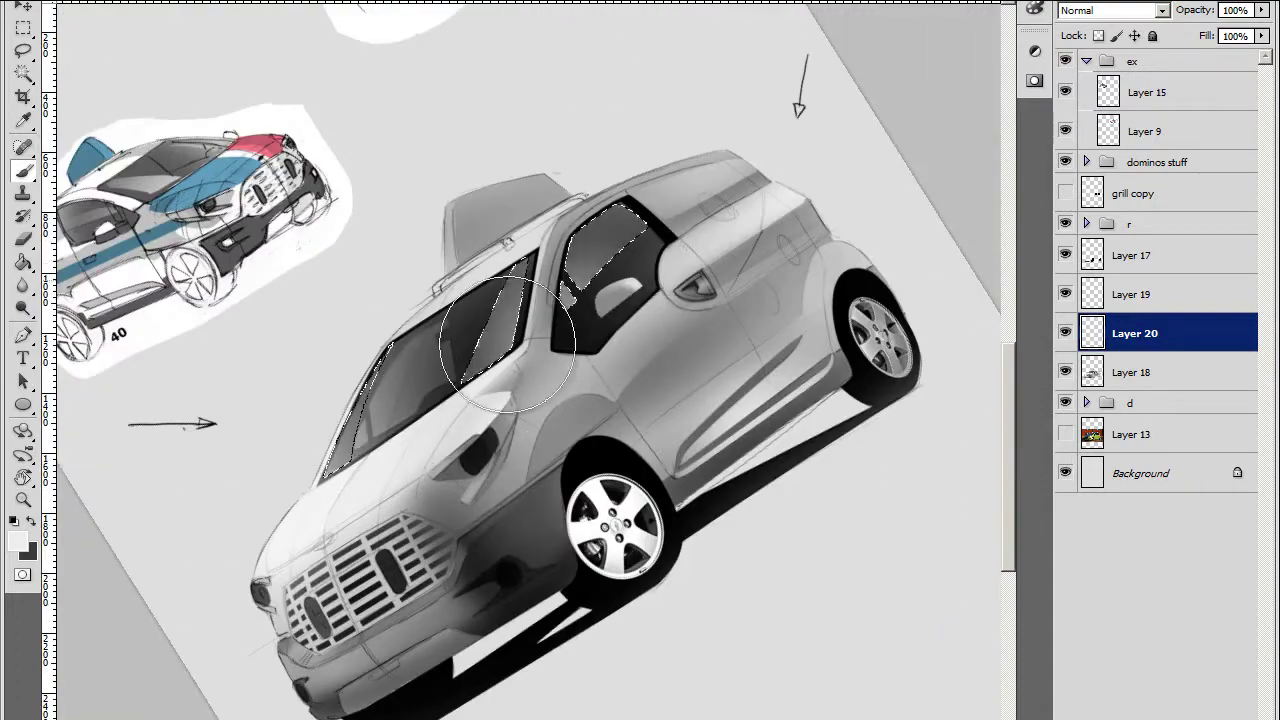
pyautogui.press('r')
pyautogui.press('Escape')
pyautogui.hotkey('ctrl', '+')
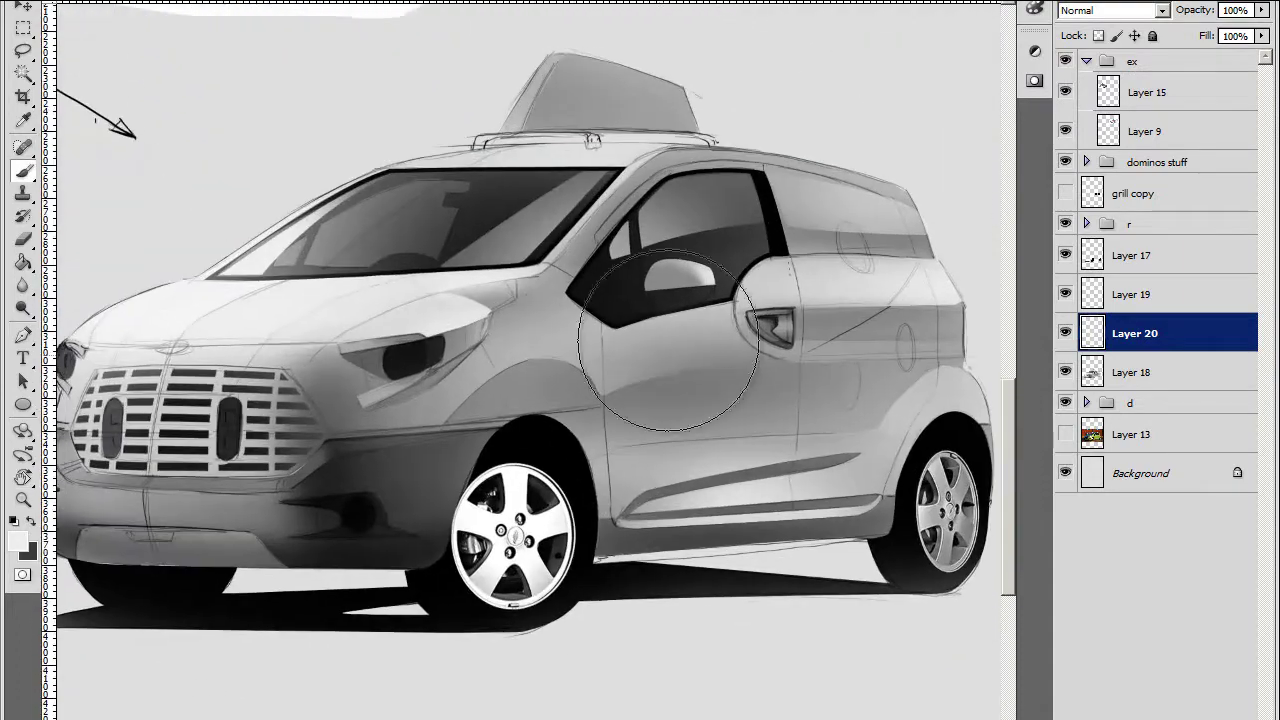
pyautogui.moveTo(739, 522)
pyautogui.mouseDown()
pyautogui.moveTo(753, 482)
pyautogui.moveTo(384, 228)
pyautogui.mouseUp()
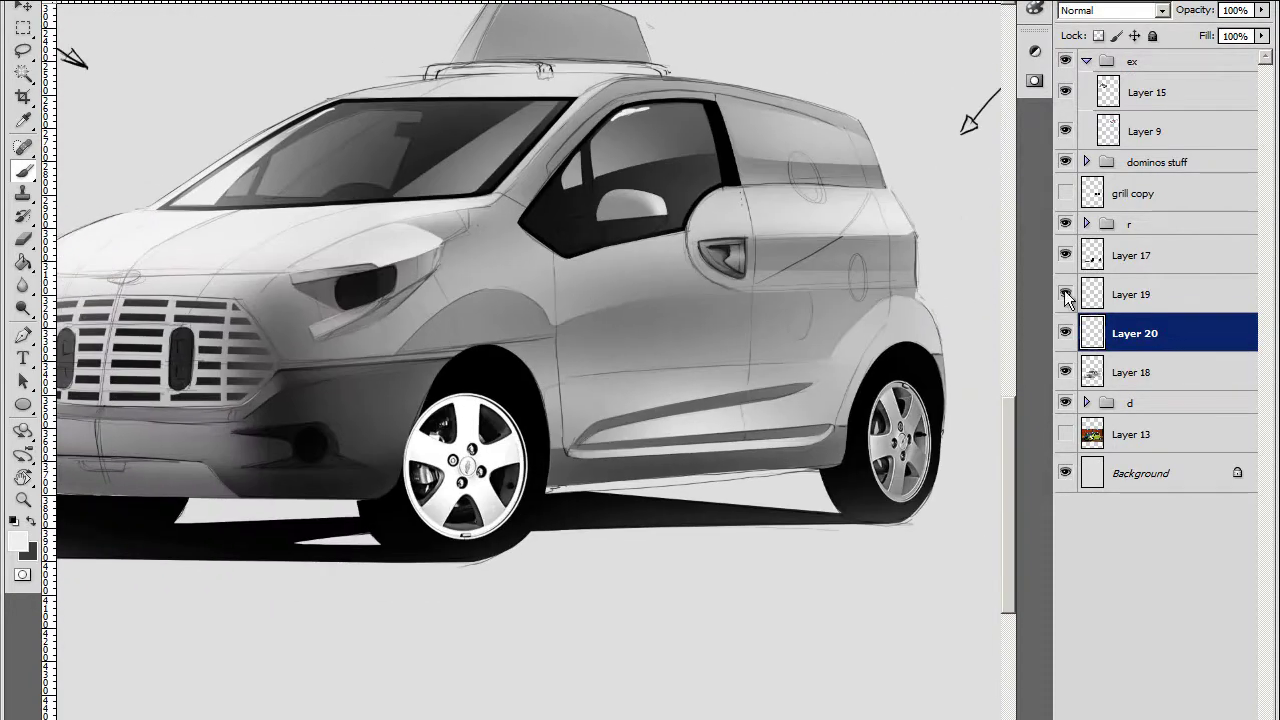
# Merge Layers 19, 20 and 18 into Layer 19
pyautogui.click(1135, 294)
pyautogui.keyDown('shift'); pyautogui.click(1131, 372); pyautogui.keyUp('shift')
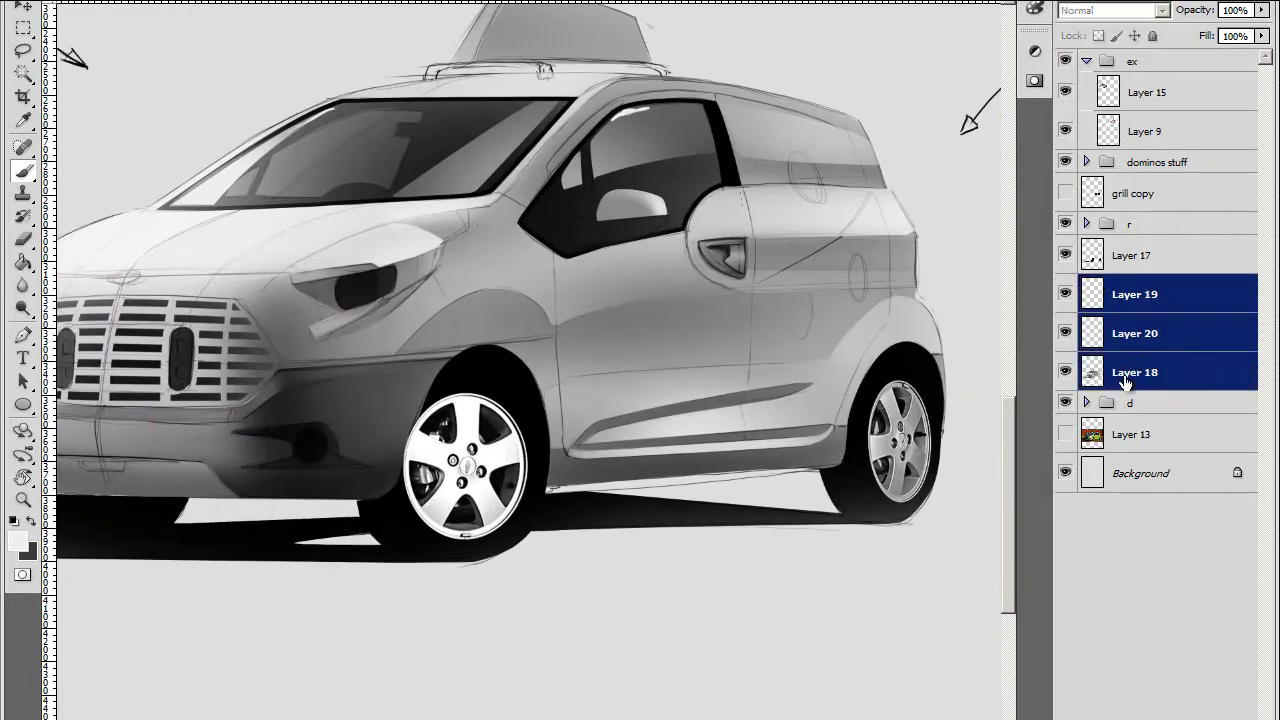
pyautogui.hotkey('ctrl', 'e')
pyautogui.hotkey('ctrl', '+')
pyautogui.hotkey('ctrl', '+')
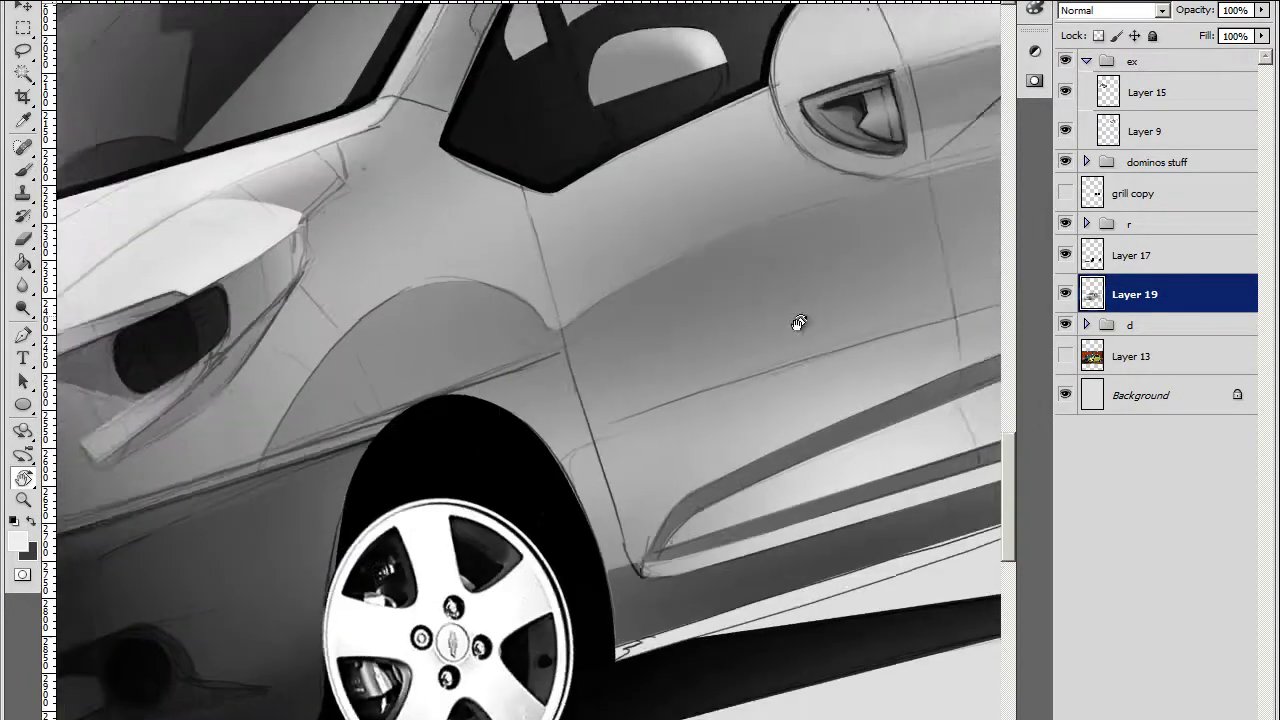
# Lasso the front side window and shade it with grey brush strips
pyautogui.press('l')
pyautogui.moveTo(680, 561); pyautogui.dragTo(655, 661)
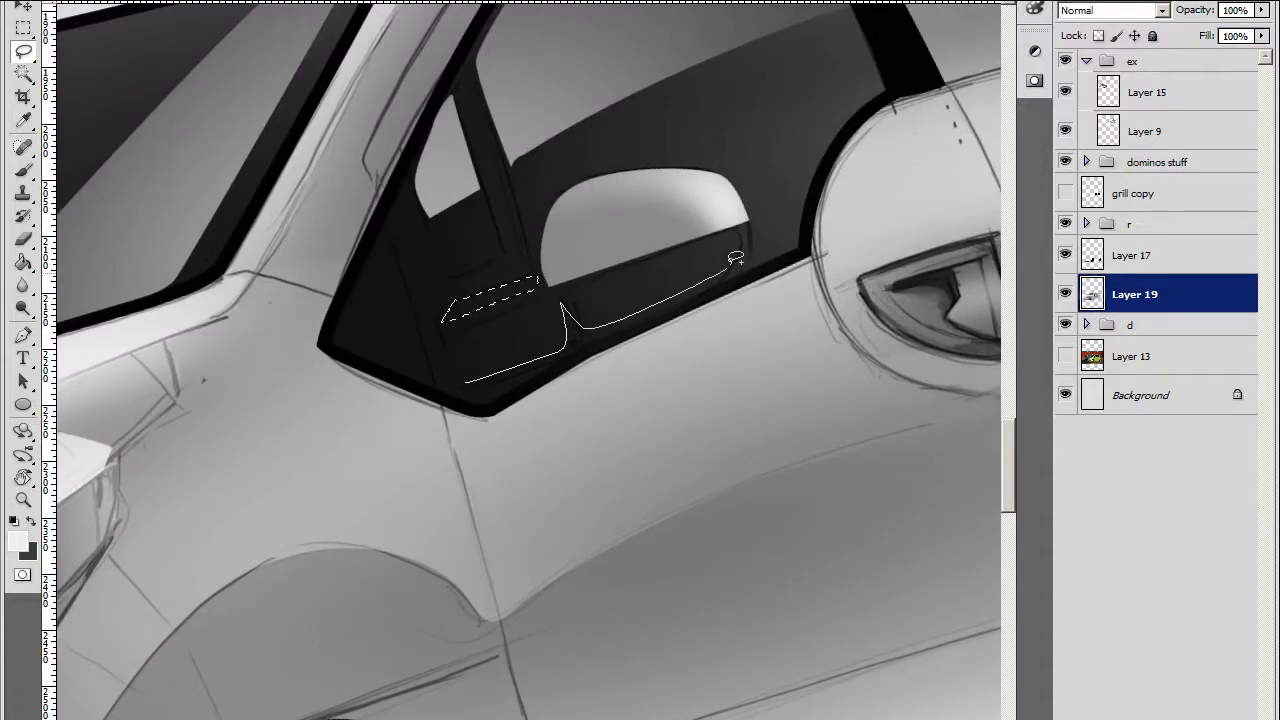
pyautogui.moveTo(480, 378); pyautogui.dragTo(472, 381)
pyautogui.hotkey('ctrl', '-')
pyautogui.press('b')
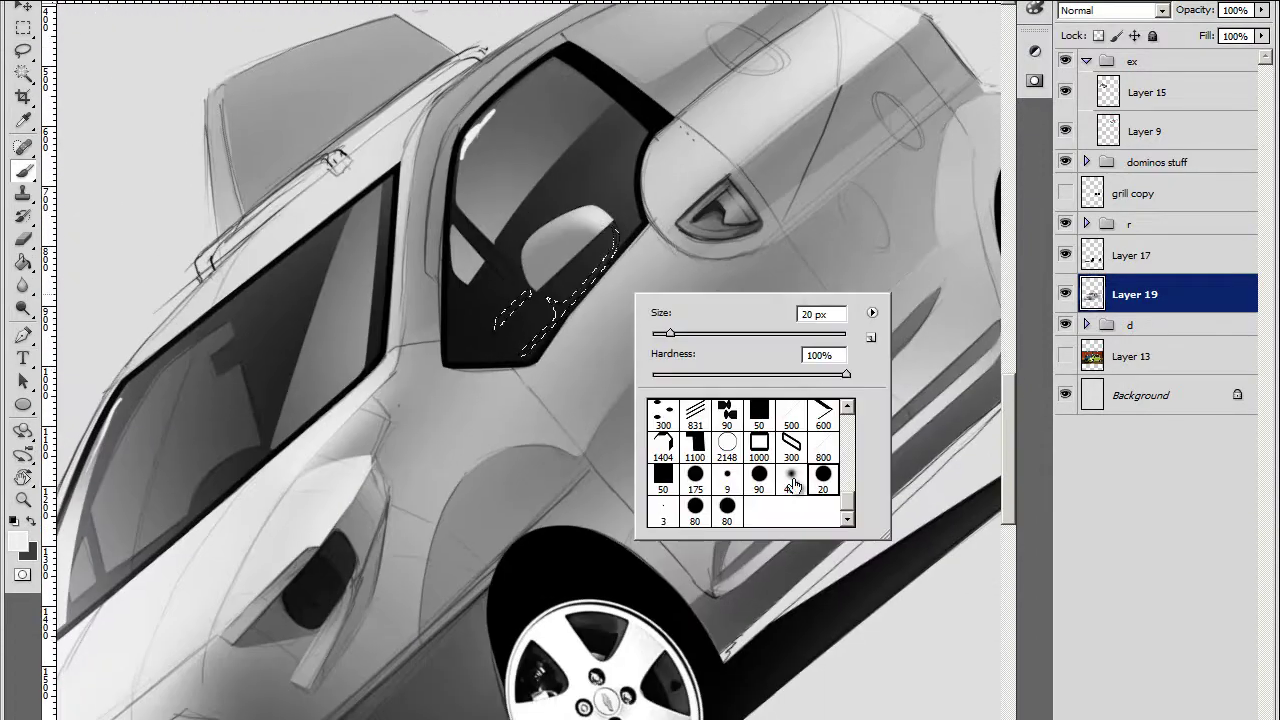
# Rotate and pan the canvas to the front headlight, grille and wheel
pyautogui.press('r')
pyautogui.moveTo(640, 457)
pyautogui.mouseDown()
pyautogui.moveTo(706, 382)
pyautogui.moveTo(677, 463)
pyautogui.moveTo(657, 280)
pyautogui.moveTo(508, 273)
pyautogui.mouseUp()
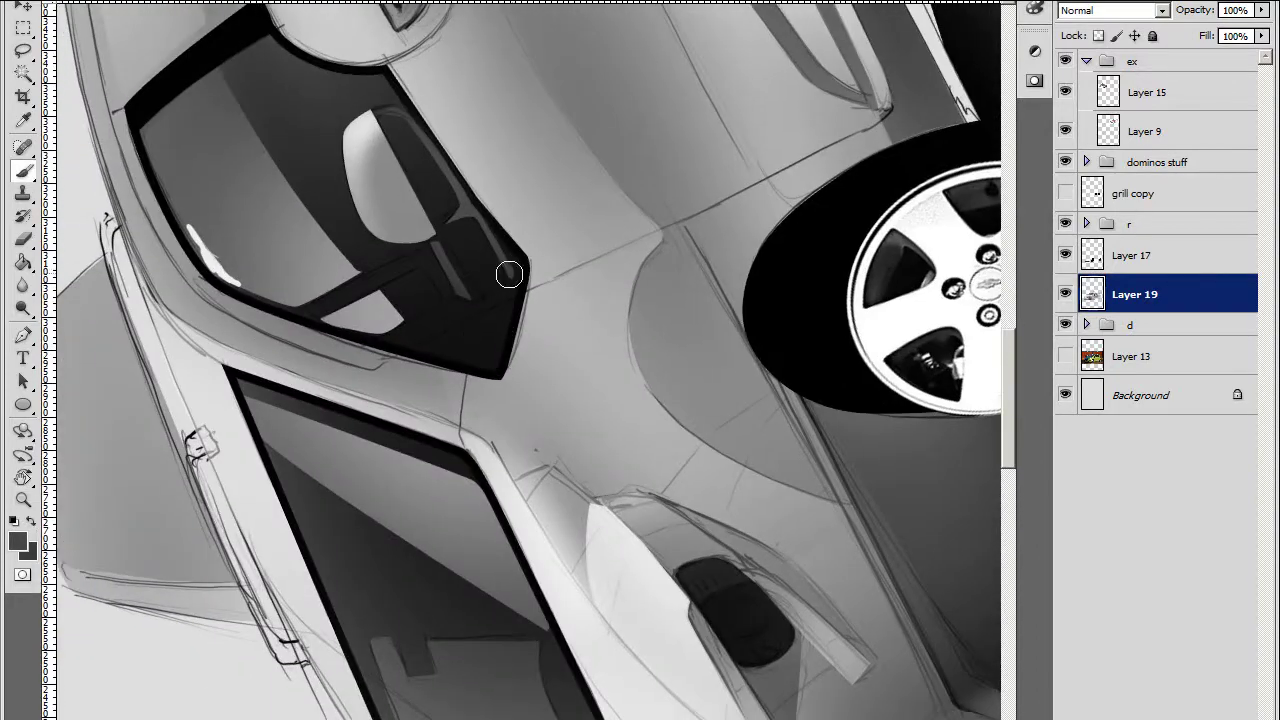
pyautogui.scroll(3, 337, 274)
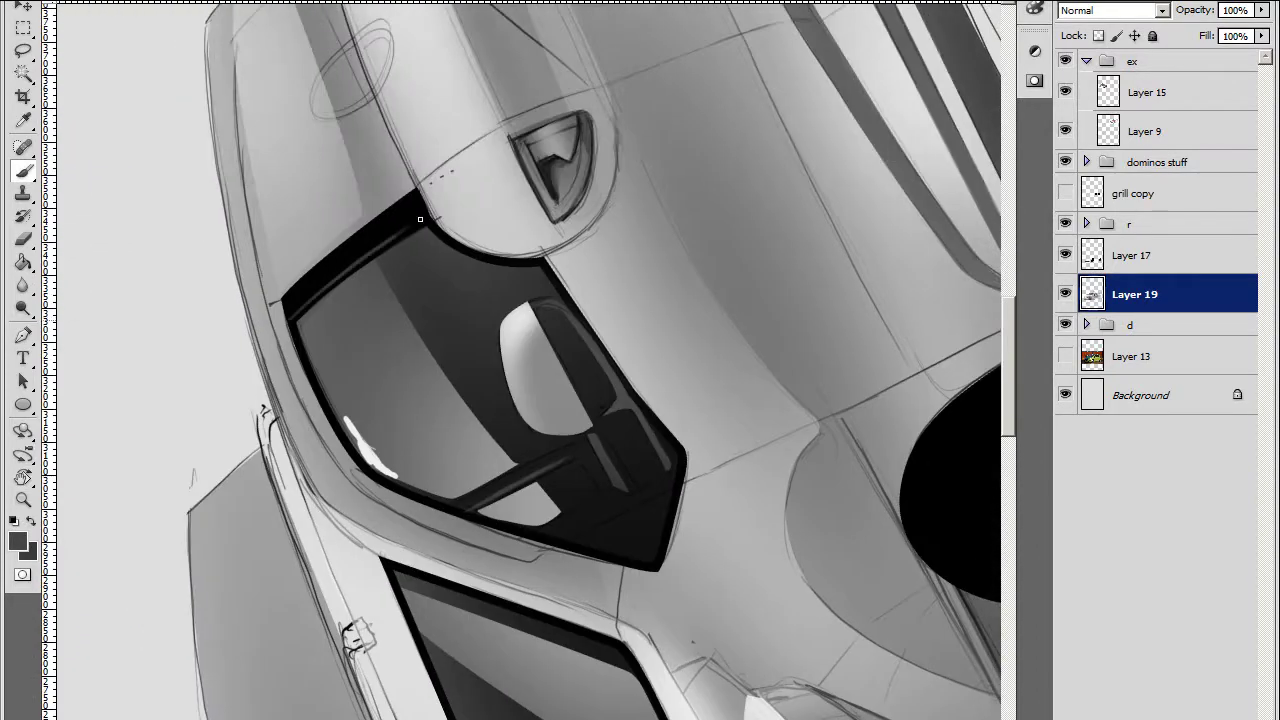
pyautogui.moveTo(391, 213)
pyautogui.mouseDown()
pyautogui.moveTo(400, 420)
pyautogui.moveTo(772, 277)
pyautogui.moveTo(846, 266)
pyautogui.moveTo(453, 261)
pyautogui.mouseUp()
pyautogui.hscroll(-2, 360, 357)
# Move to the car's front end and pick a light painting colour
pyautogui.scroll(-5, 771, 323)
pyautogui.hscroll(-8, 771, 323)
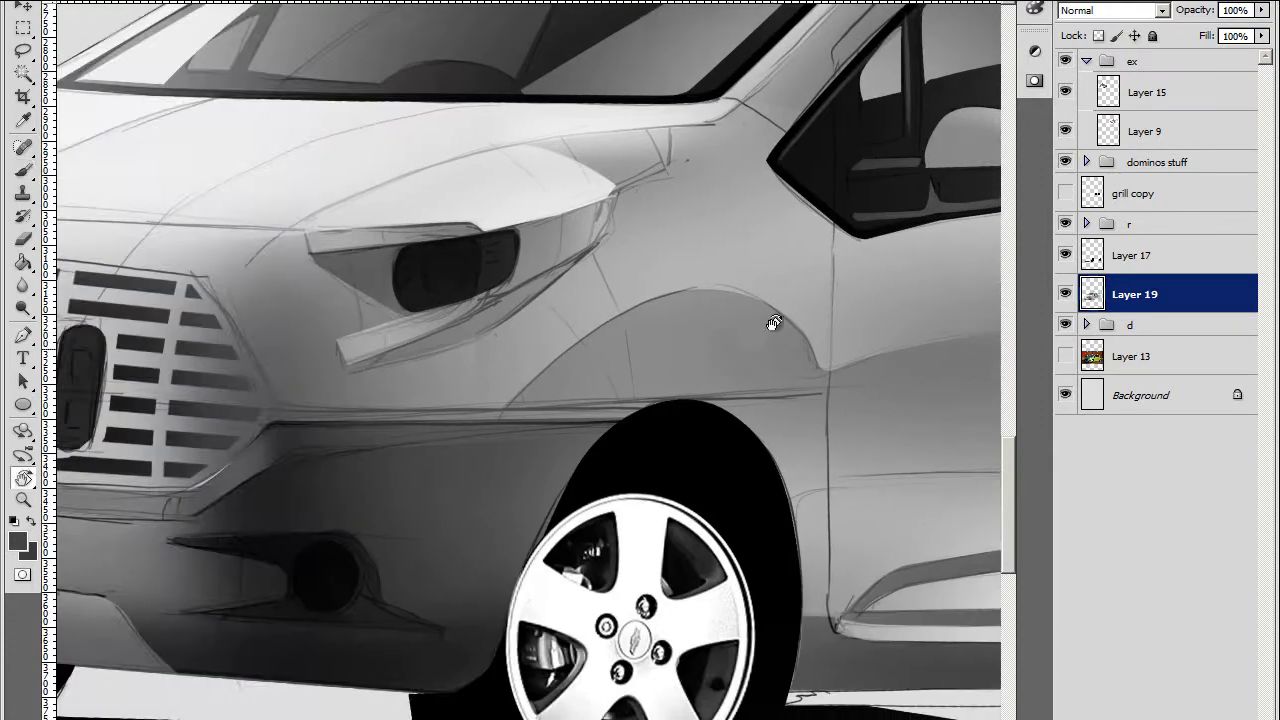
pyautogui.hscroll(-2, 626, 323)
pyautogui.scroll(-2, 401, 272)
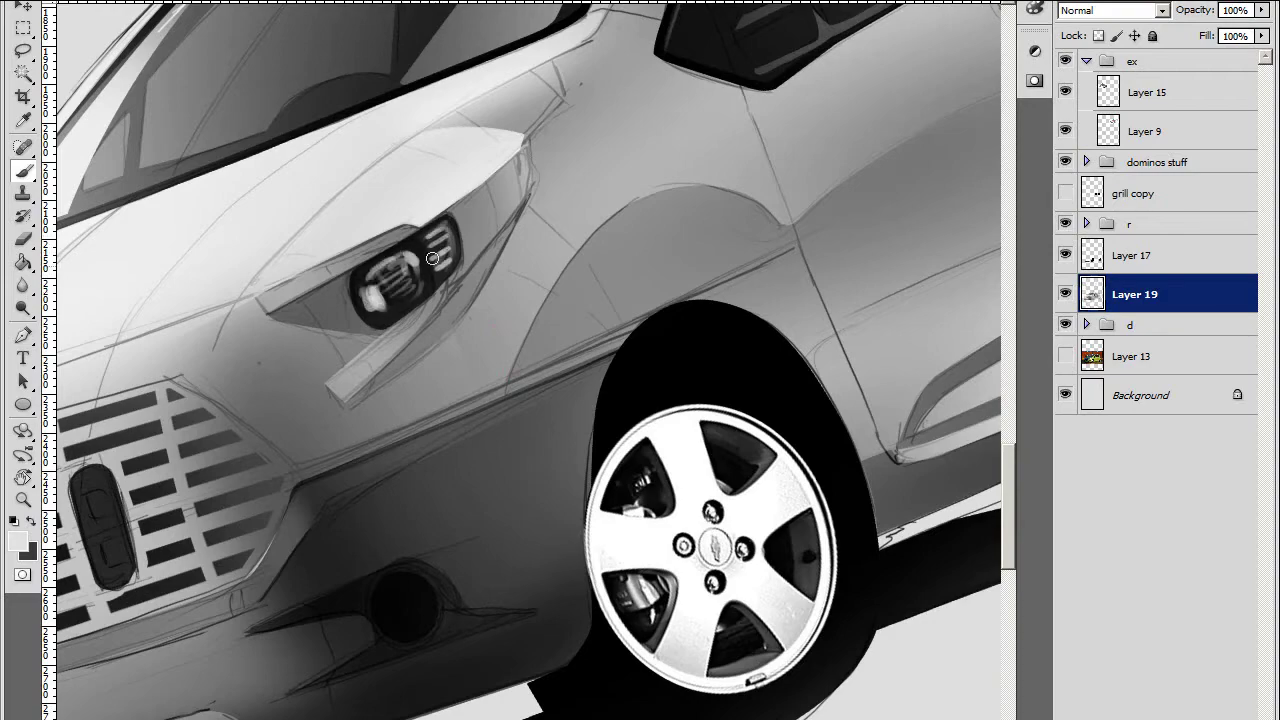
pyautogui.hscroll(-3, 432, 258)
pyautogui.hscroll(-3, 420, 393)
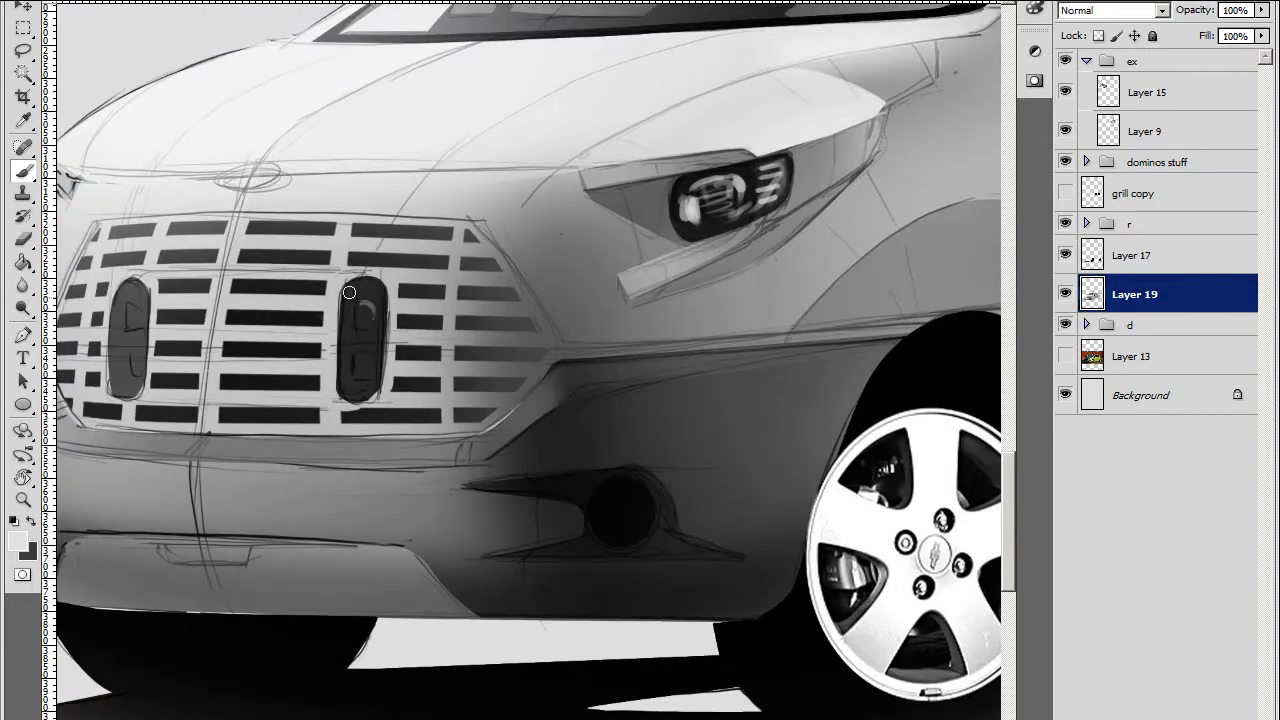
pyautogui.hscroll(-3, 351, 289)
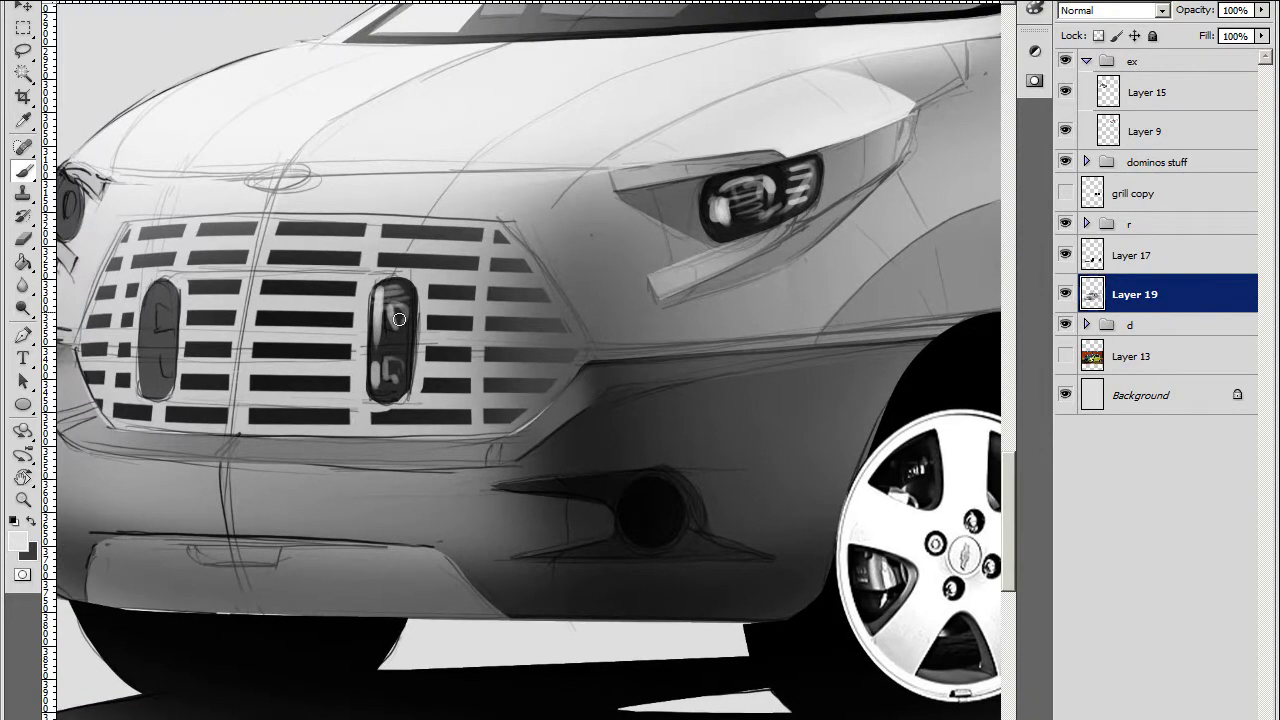
pyautogui.hscroll(-3, 221, 365)
pyautogui.scroll(-1, 221, 365)
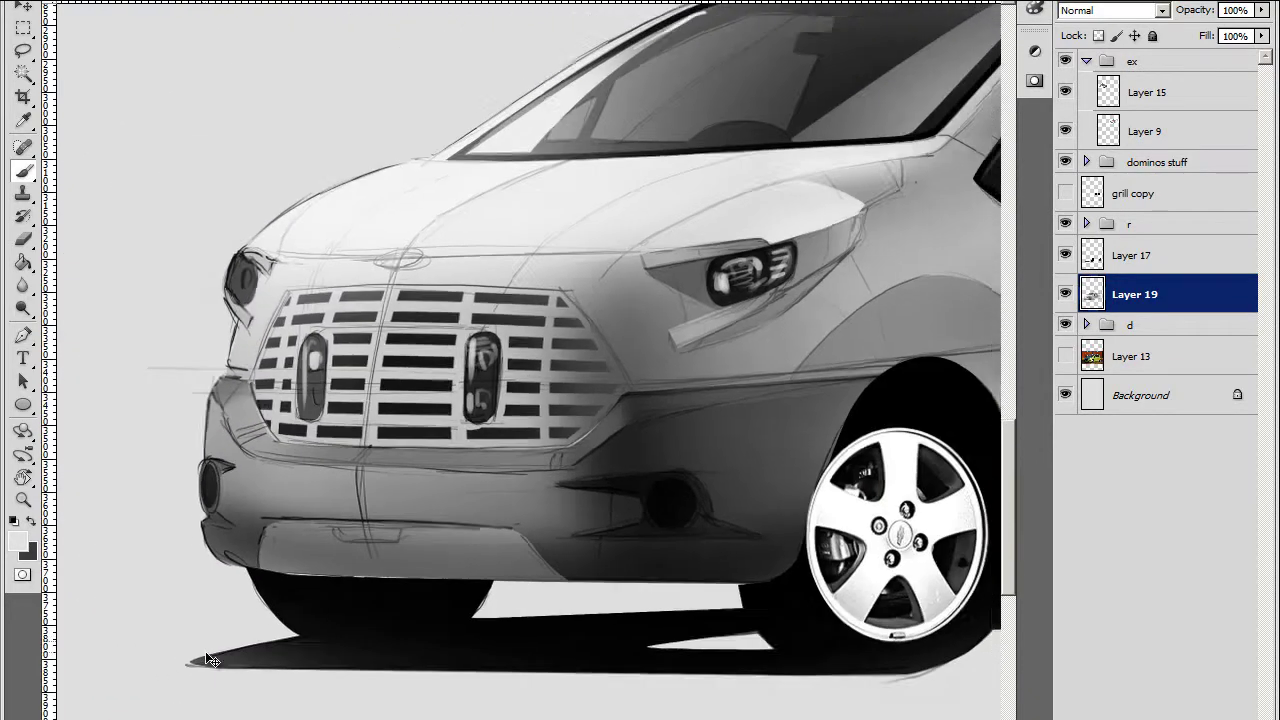
pyautogui.click(17, 541)
pyautogui.press('Return')
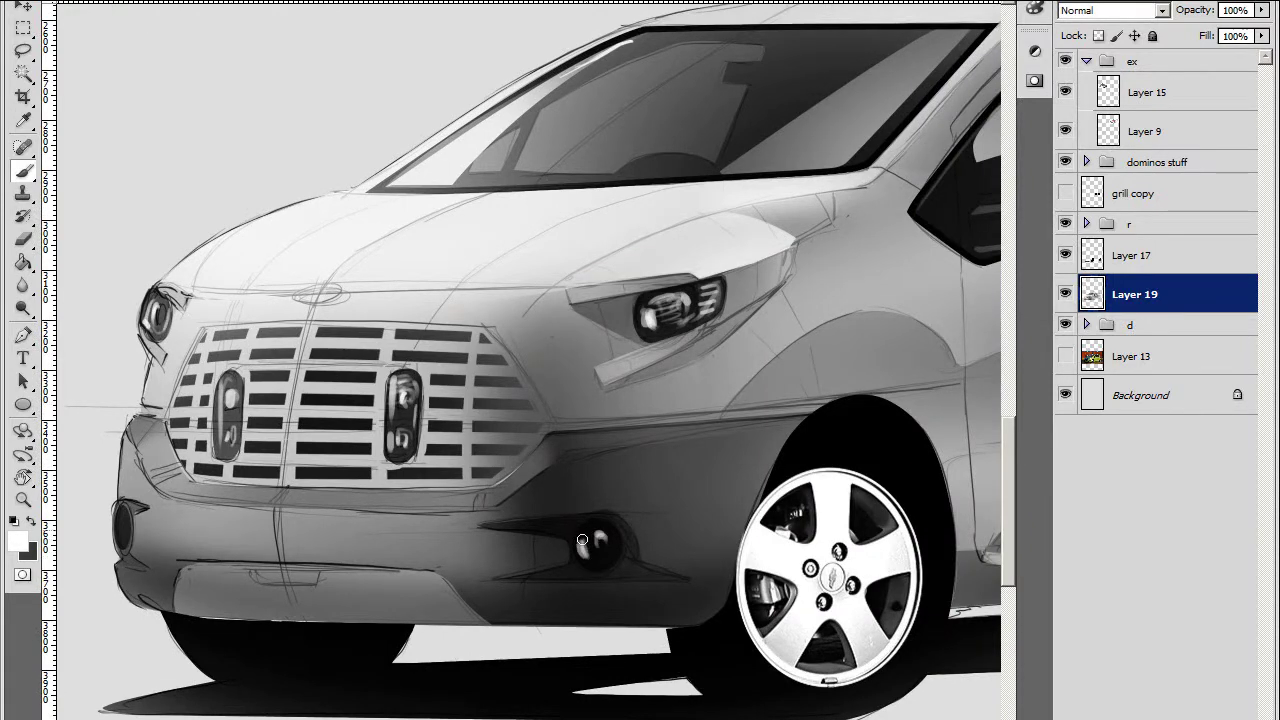
# Paint glossy highlights on the headlight, grille badges and fog lamps
pyautogui.moveTo(602, 526)
pyautogui.mouseDown()
pyautogui.moveTo(591, 434)
pyautogui.moveTo(571, 397)
pyautogui.mouseUp()
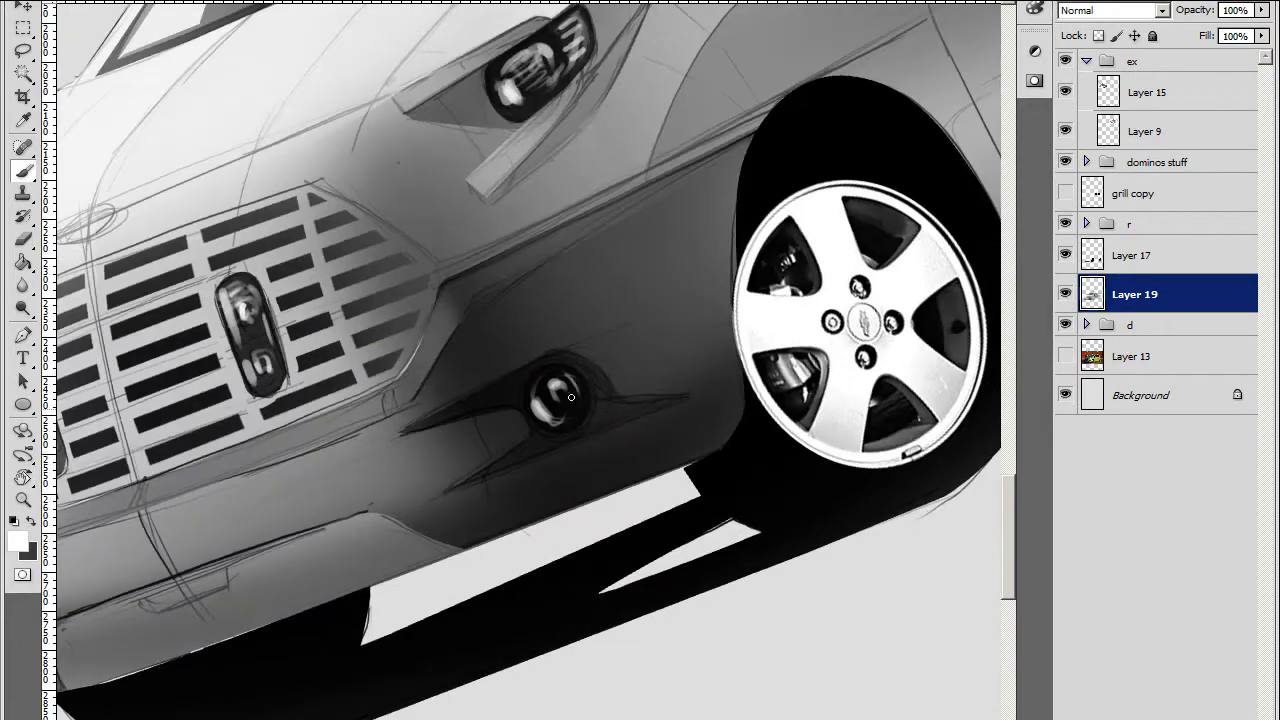
pyautogui.press('Escape')
pyautogui.scroll(2, 186, 350)
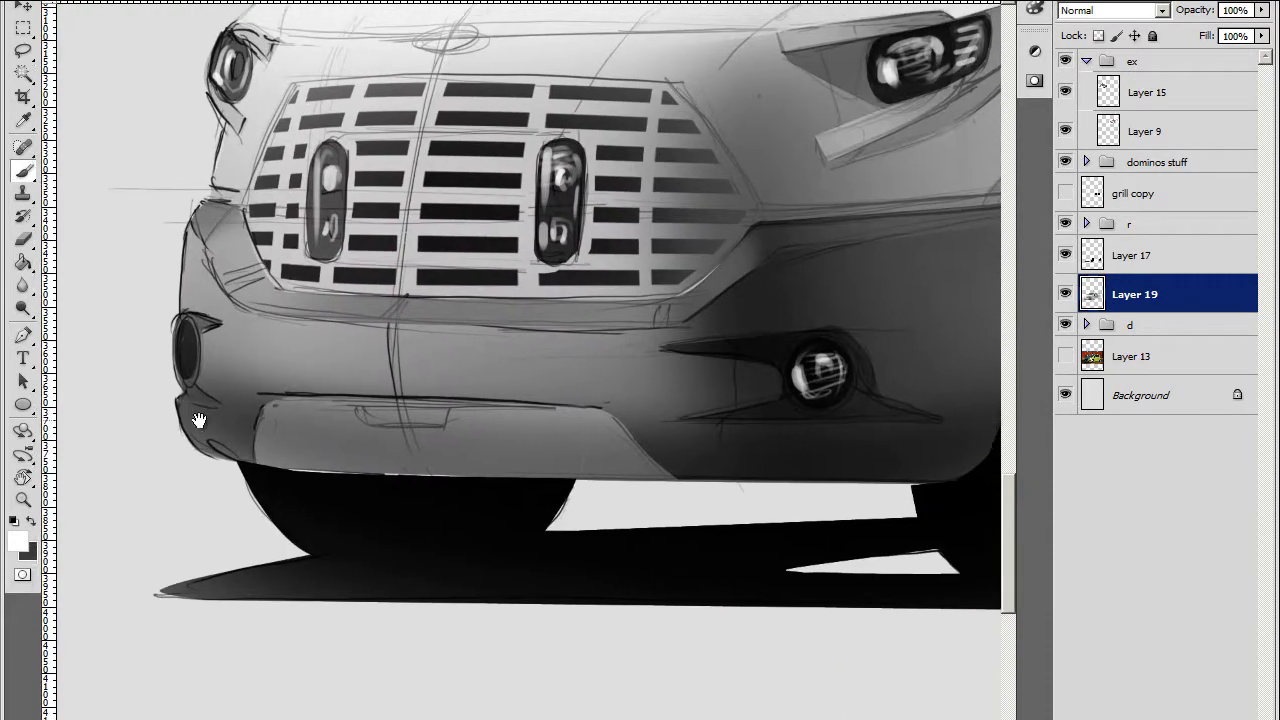
pyautogui.scroll(-2, 193, 347)
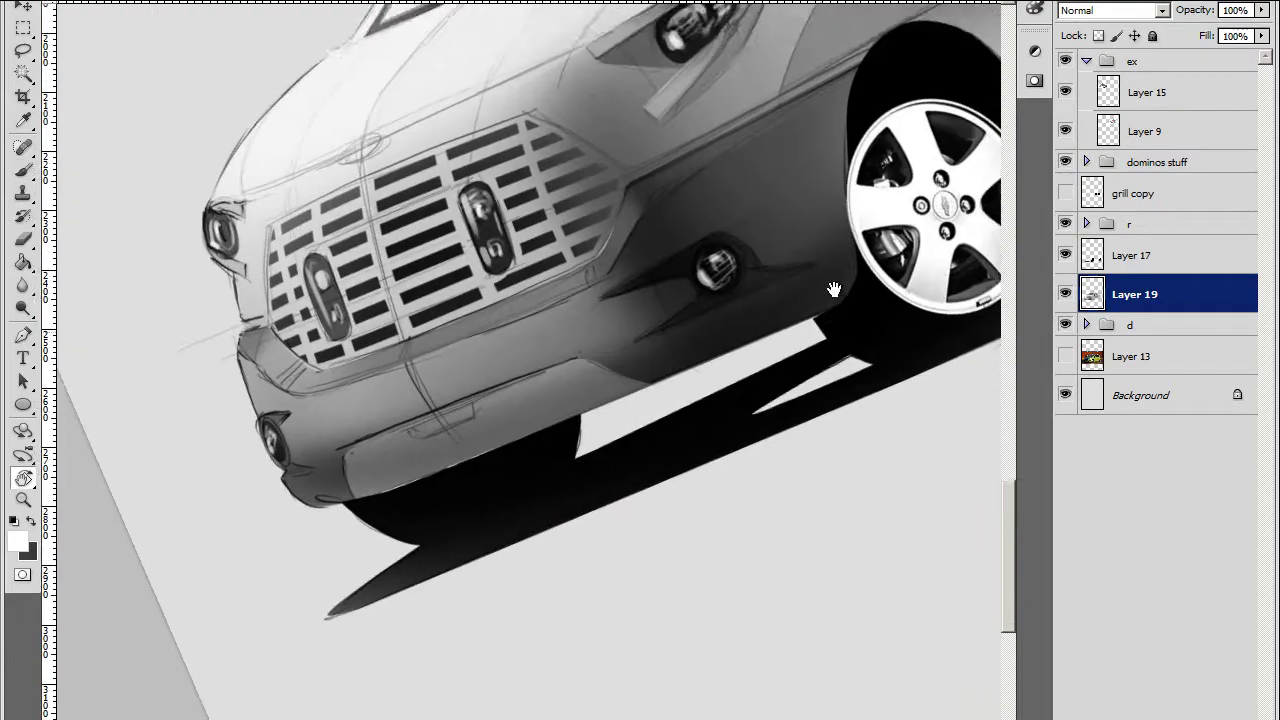
pyautogui.moveTo(686, 340); pyautogui.dragTo(563, 422)
pyautogui.scroll(2, 563, 422)
# Load the bumper-edge Pen path as a selection and shade the lower bumper lip
pyautogui.press('x')
pyautogui.press('p')
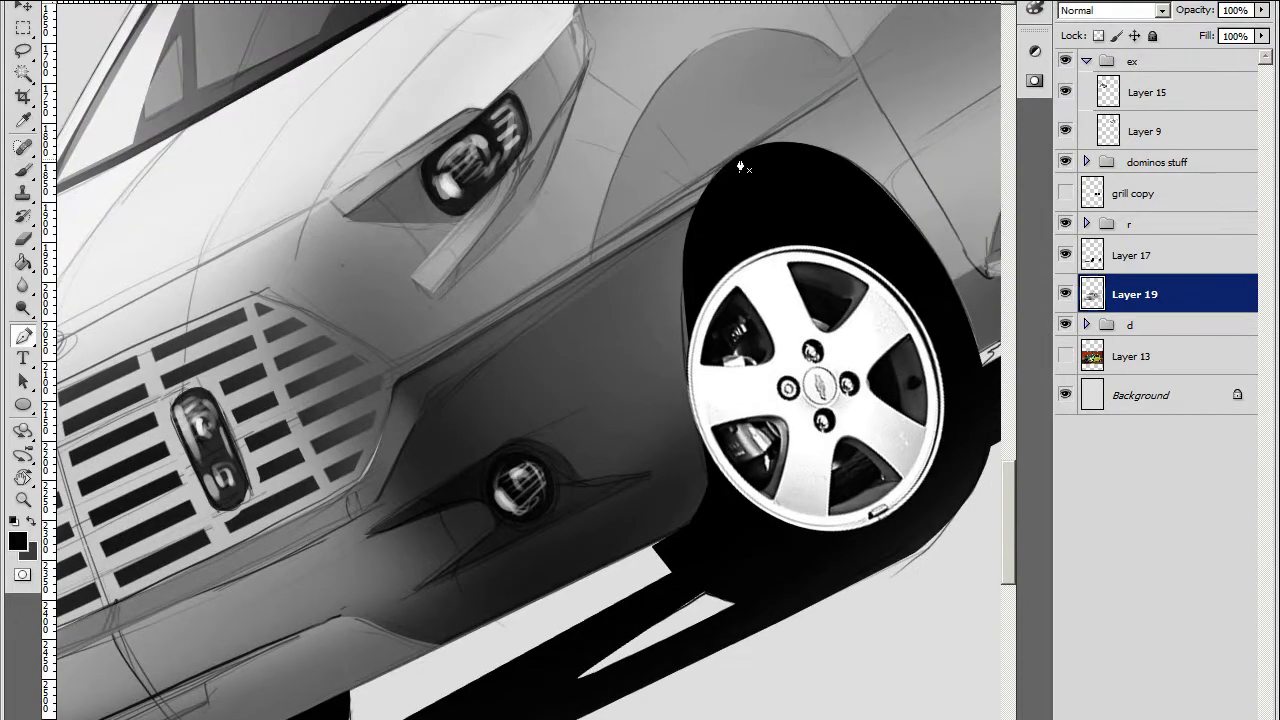
pyautogui.hotkey('ctrl', 'Return')
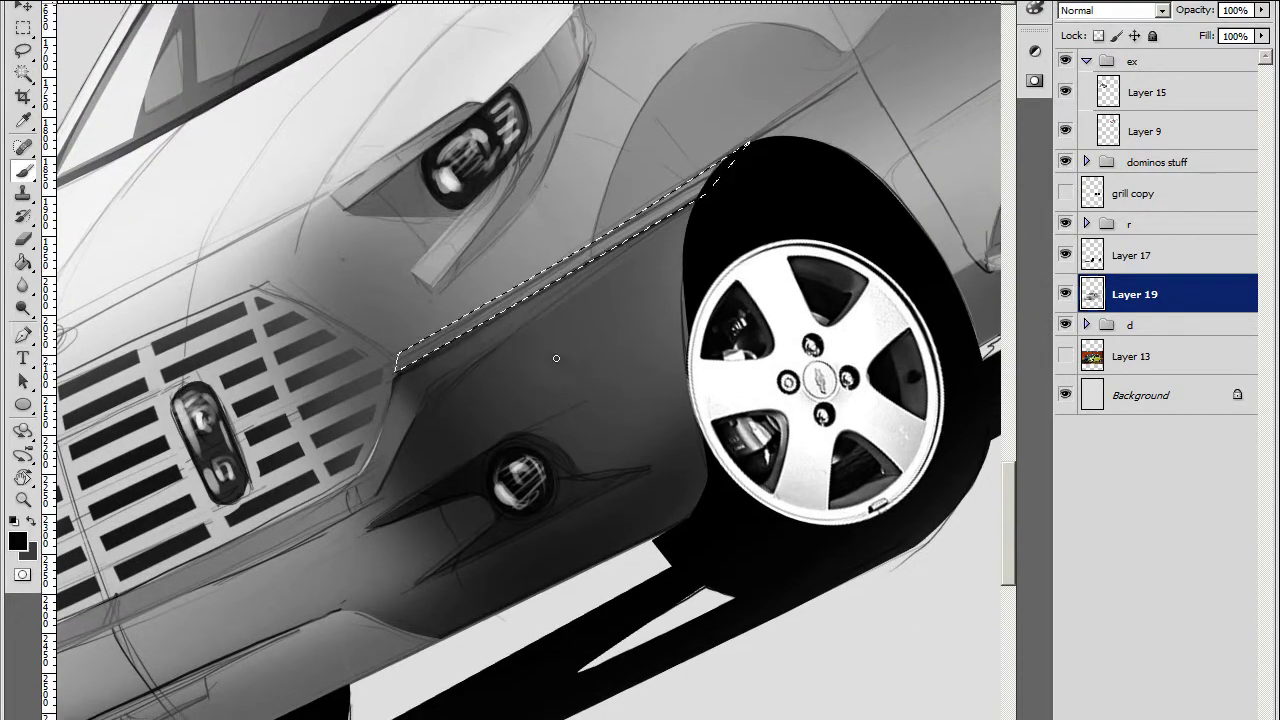
pyautogui.moveTo(400, 487); pyautogui.dragTo(352, 535)
pyautogui.press('b')
pyautogui.scroll(-3, 352, 535)
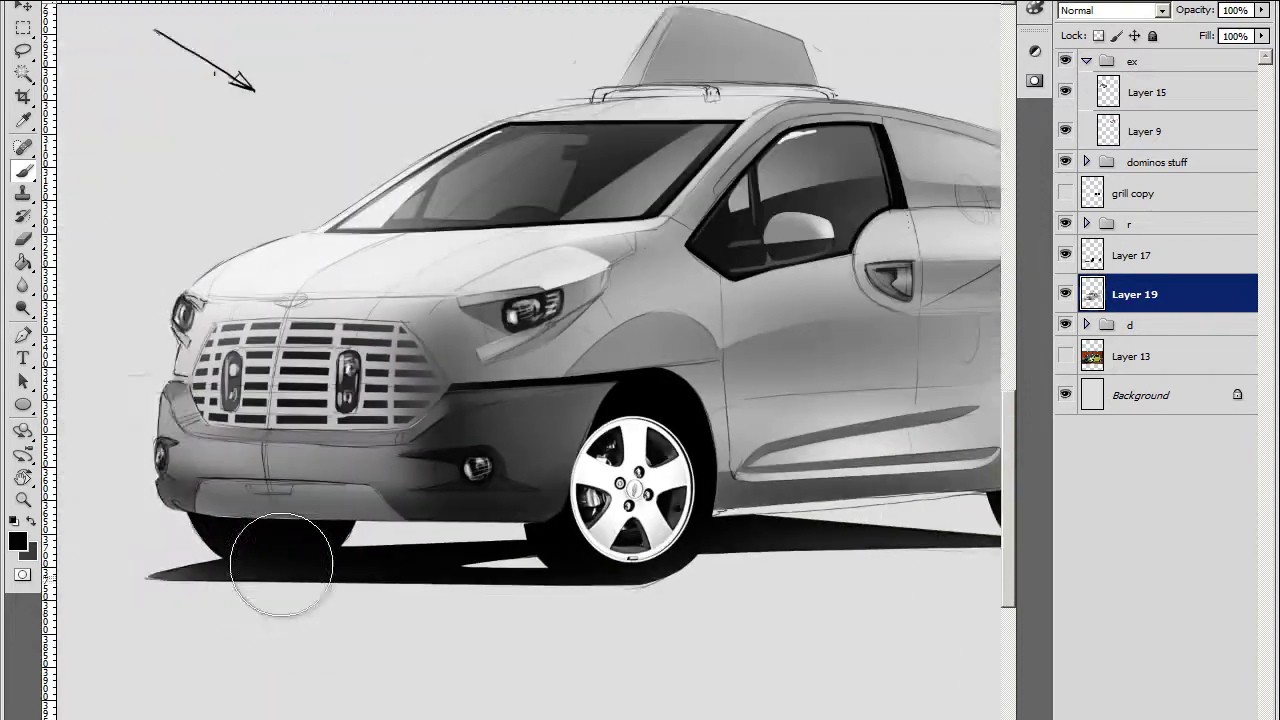
pyautogui.scroll(2, 357, 571)
pyautogui.moveTo(484, 480); pyautogui.dragTo(753, 372)
# Create new Layer 20 and brush a dark line along the grille's upper edge
pyautogui.press('p')
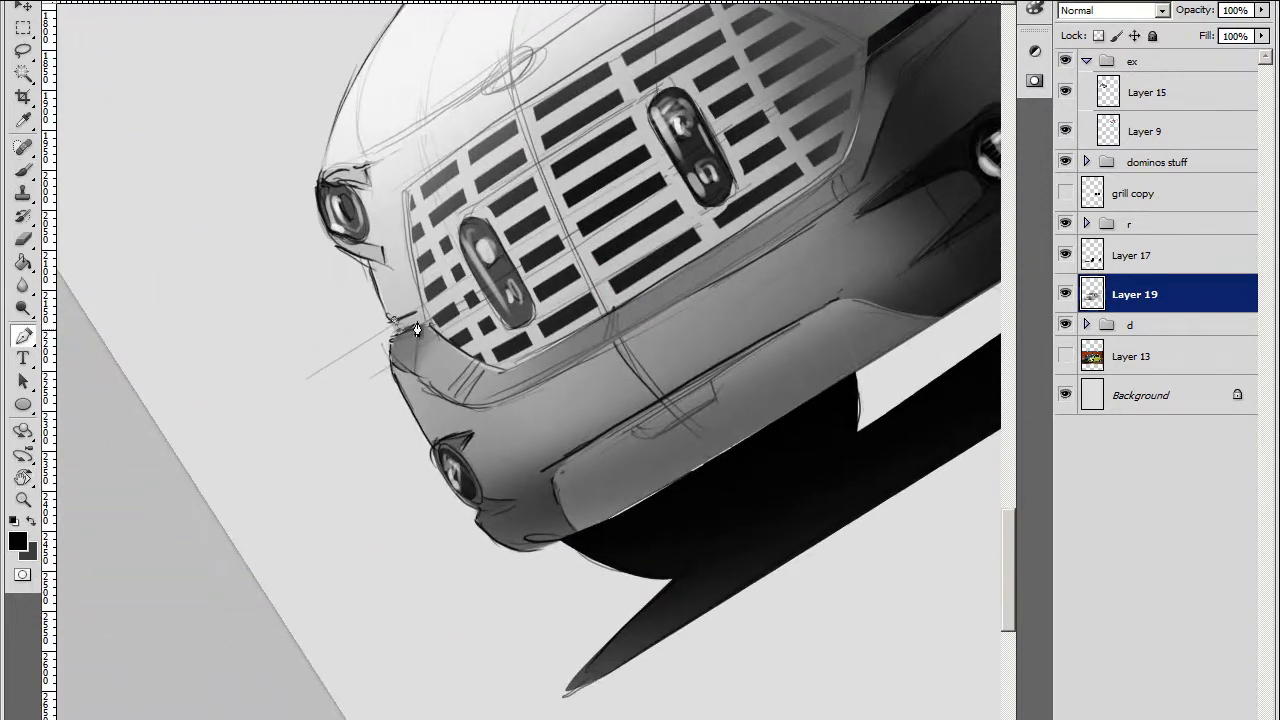
pyautogui.press('b')
pyautogui.rightClick(543, 323)
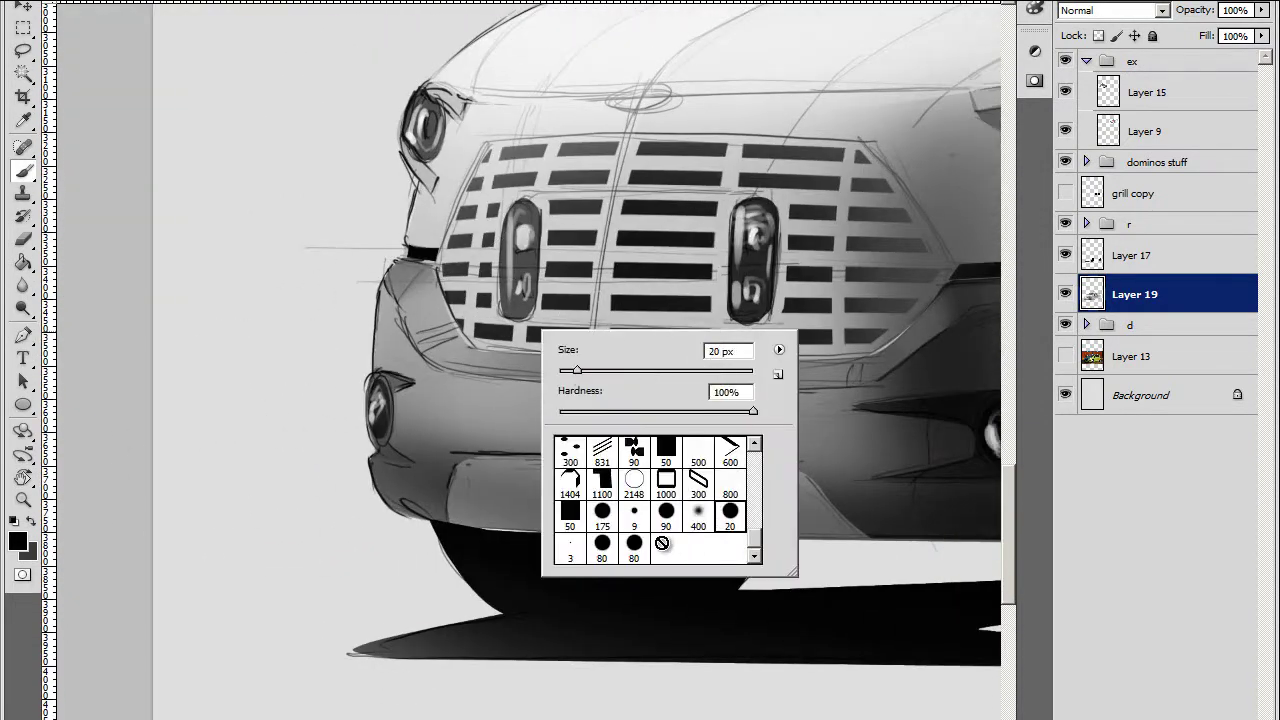
pyautogui.hotkey('ctrl', 'alt', 'shift', 'n')
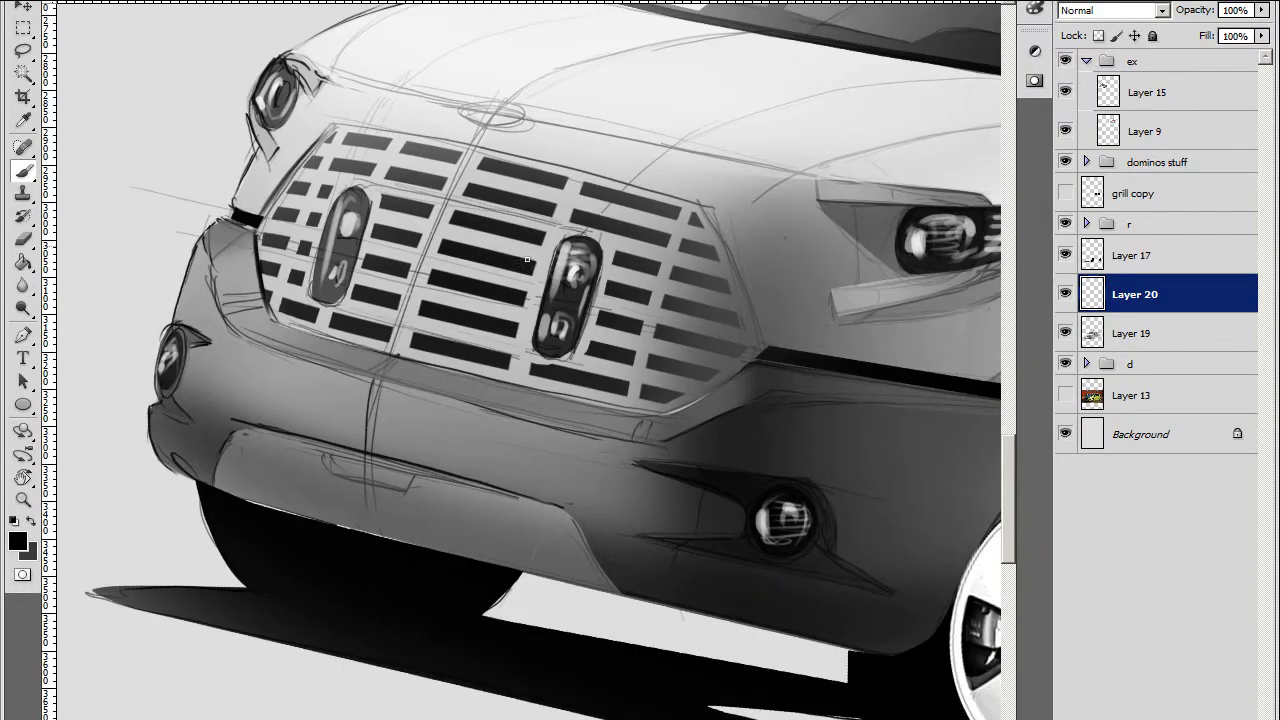
pyautogui.moveTo(188, 340); pyautogui.dragTo(346, 420)
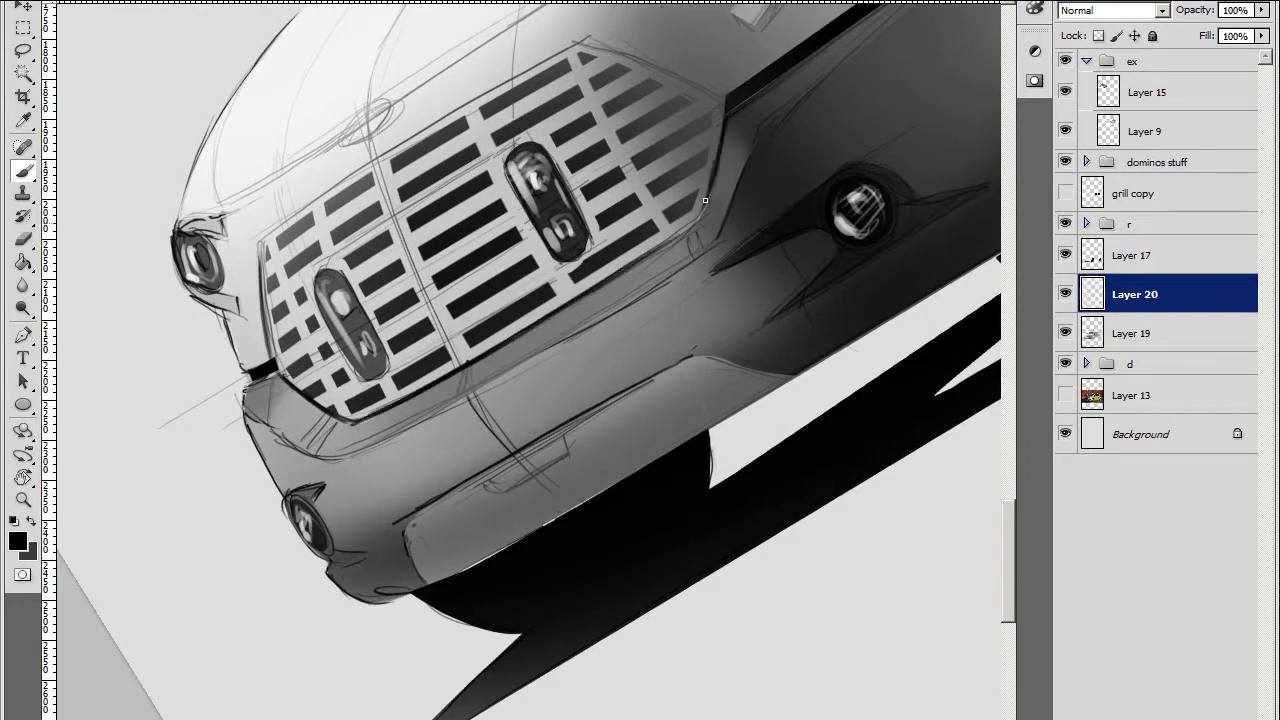
pyautogui.moveTo(694, 220); pyautogui.dragTo(287, 265)
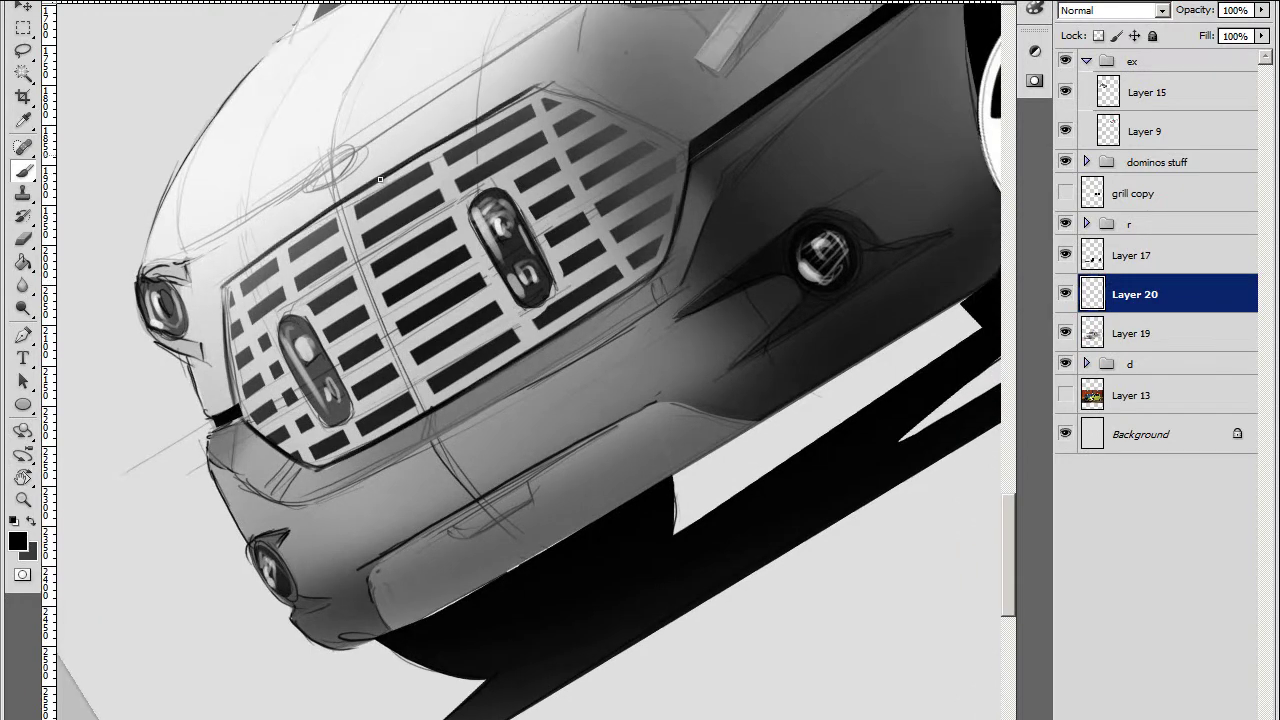
pyautogui.moveTo(542, 98)
pyautogui.mouseDown()
pyautogui.moveTo(220, 292)
pyautogui.moveTo(333, 340)
pyautogui.mouseUp()
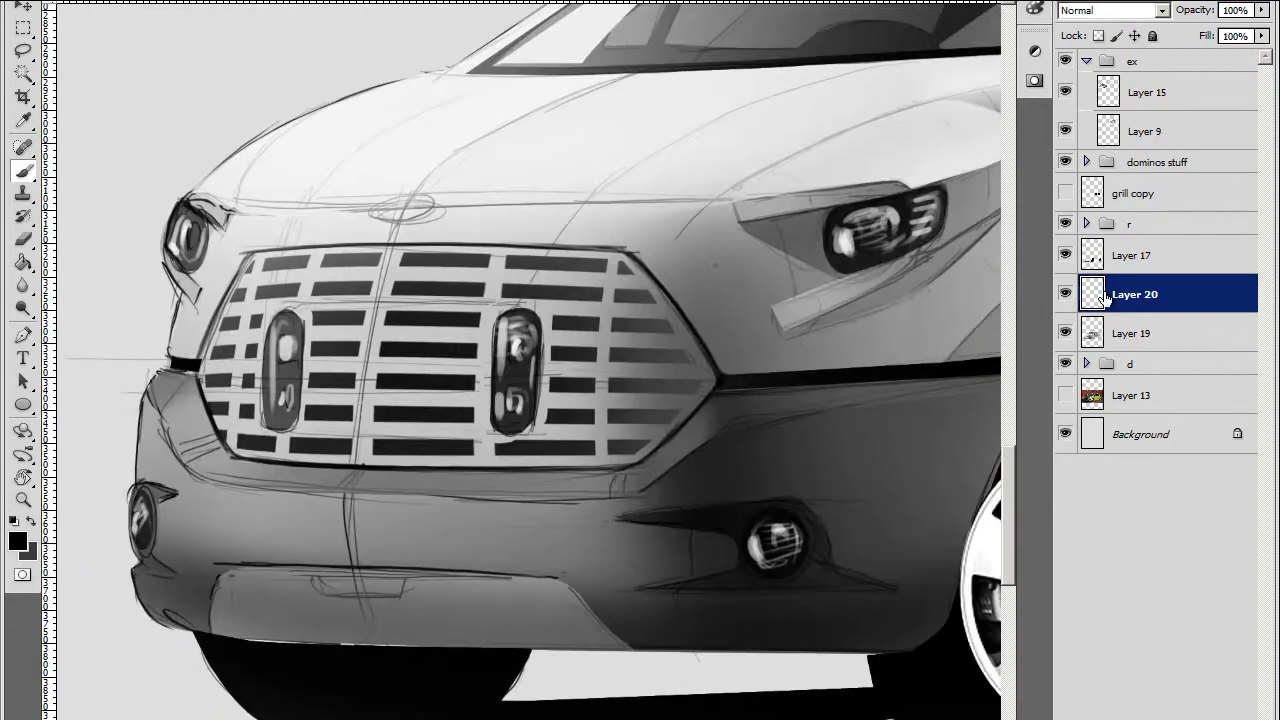
# Move grill copy 2 above Layer 17 in group d and preview the whole car
pyautogui.click(1086, 363)
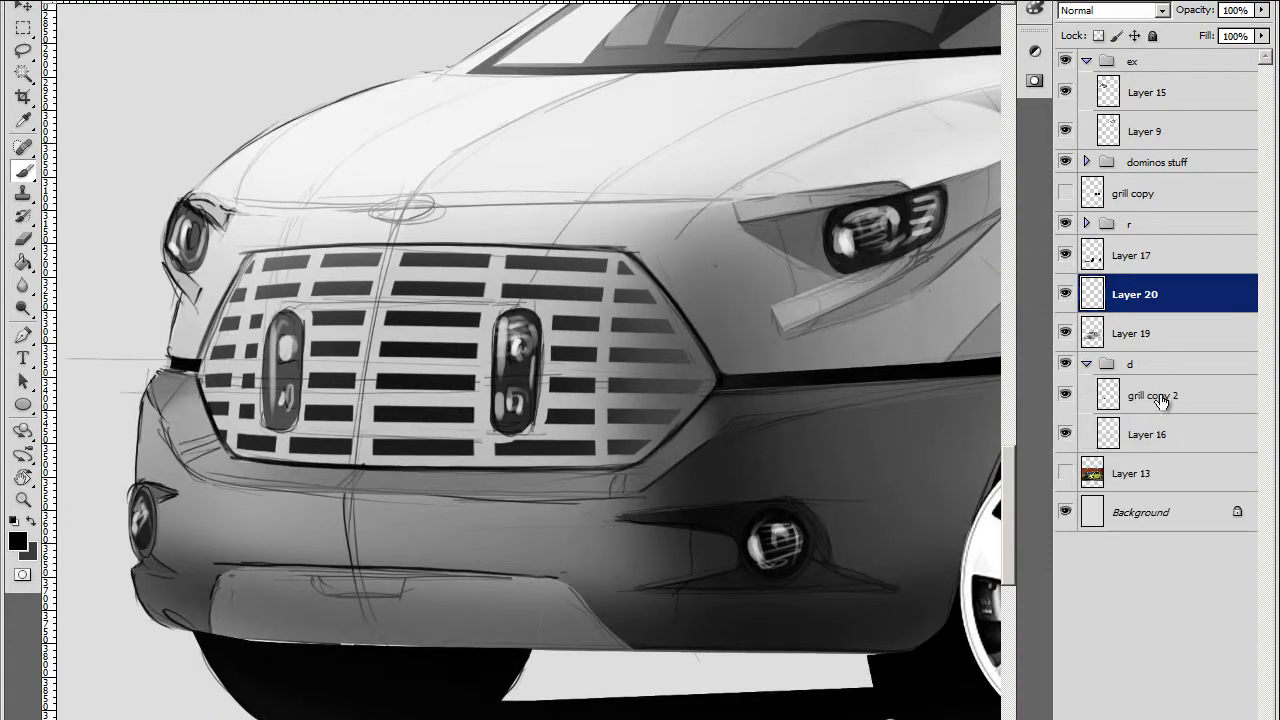
pyautogui.moveTo(1140, 395); pyautogui.dragTo(1140, 245)
pyautogui.hotkey('ctrl', '-')
pyautogui.press('Tab')
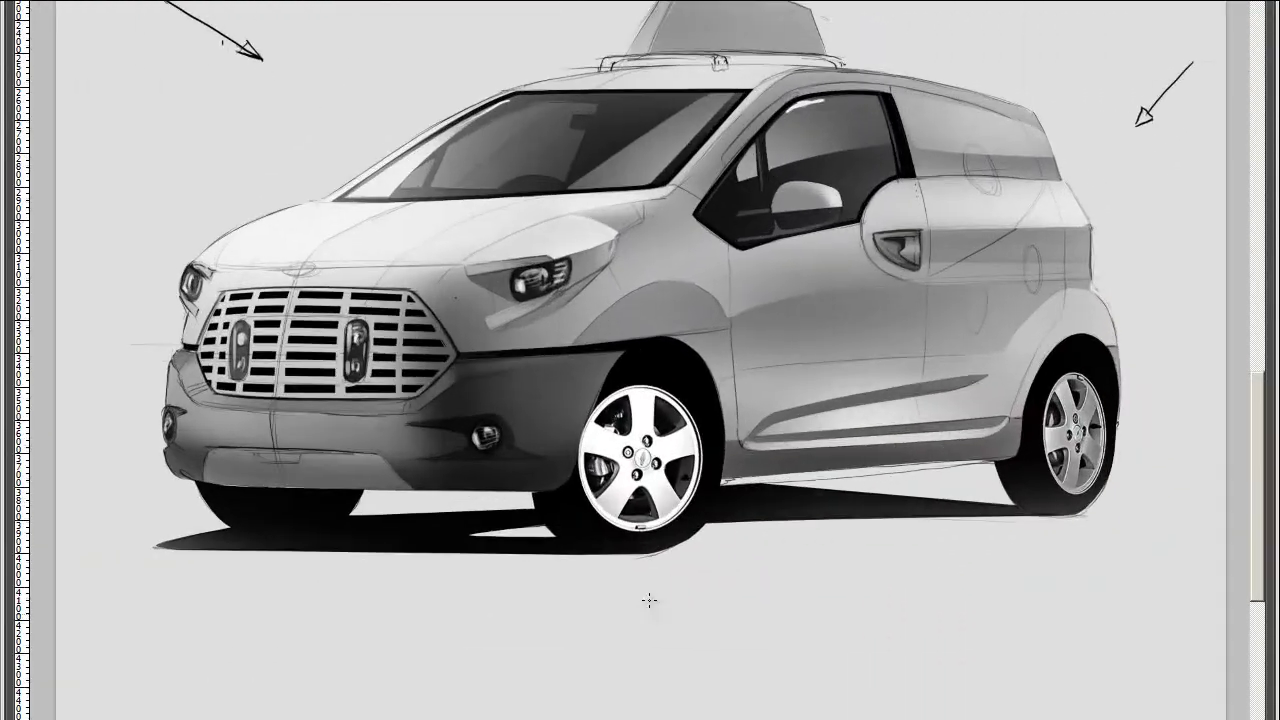
pyautogui.moveTo(700, 543)
pyautogui.mouseDown()
pyautogui.moveTo(830, 525)
pyautogui.moveTo(733, 443)
pyautogui.mouseUp()
pyautogui.press('Tab')
pyautogui.hotkey('ctrl', '+')
pyautogui.press('Escape')
pyautogui.hotkey('ctrl', '+')
# On Layer 19, turn a Pen path along the bumper's top edge into a selection, with white as colour
pyautogui.press('p')
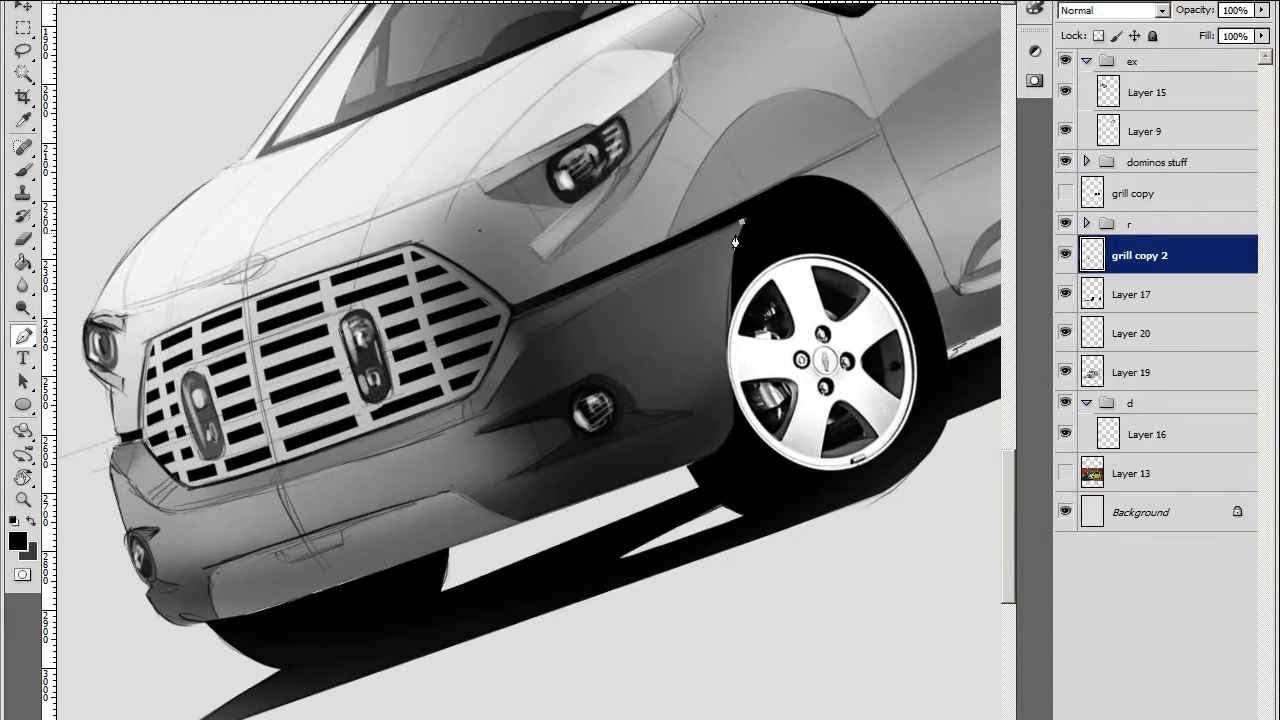
pyautogui.moveTo(520, 360); pyautogui.dragTo(655, 280)
pyautogui.hotkey('alt', '[')
pyautogui.hotkey('alt', '[')
pyautogui.hotkey('alt', '[')
pyautogui.moveTo(343, 428); pyautogui.dragTo(398, 388)
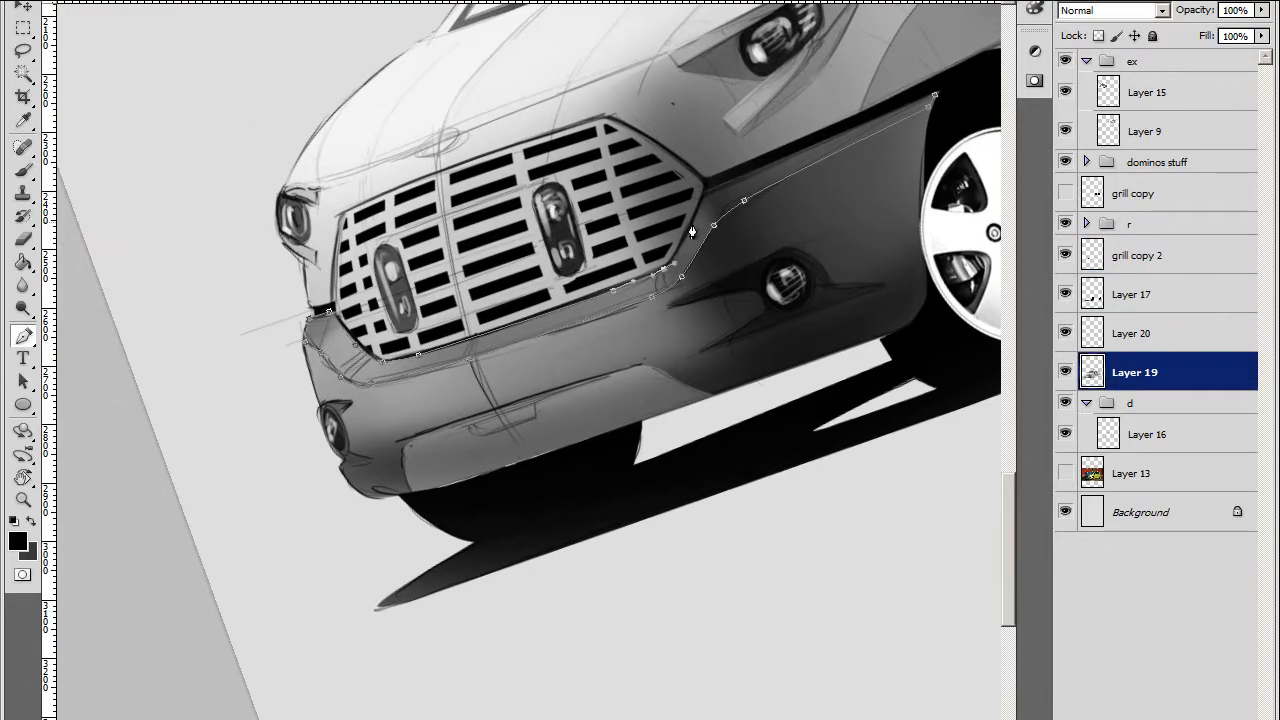
pyautogui.hotkey('ctrl', 'Return')
pyautogui.hotkey('ctrl', '-')
pyautogui.hotkey('ctrl', '-')
pyautogui.hotkey('ctrl', '-')
pyautogui.press('b')
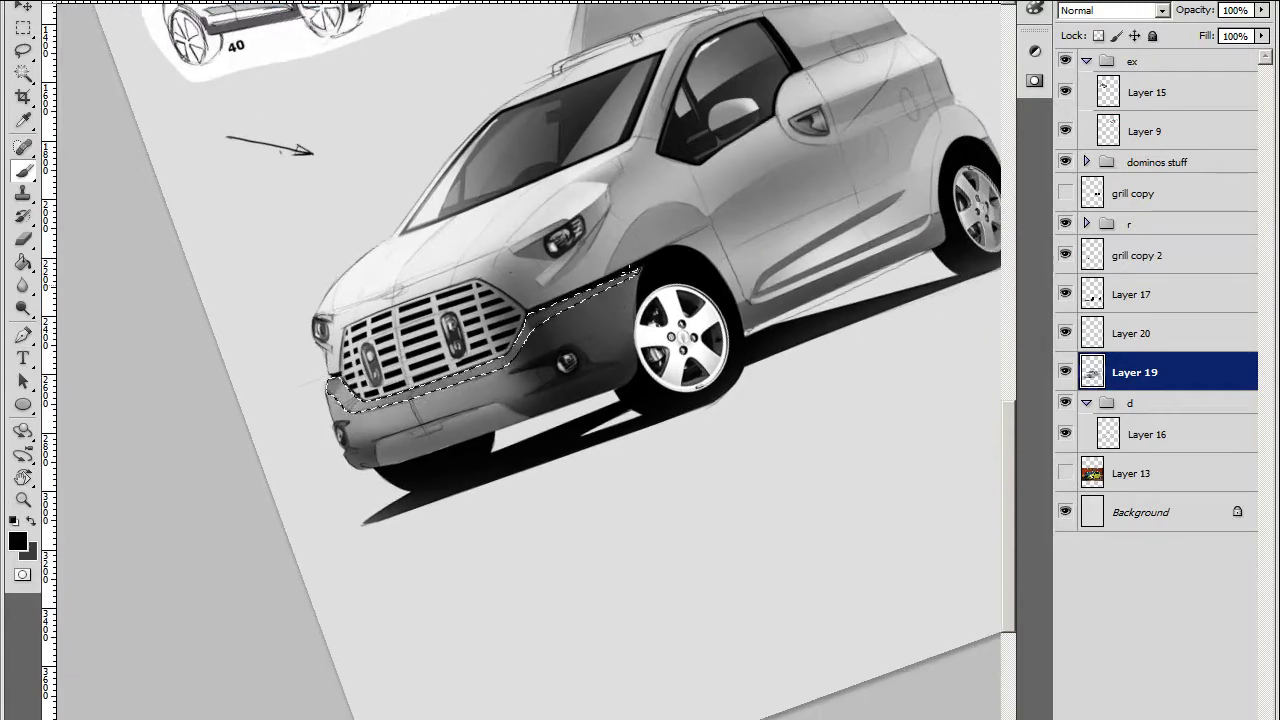
pyautogui.press('x')
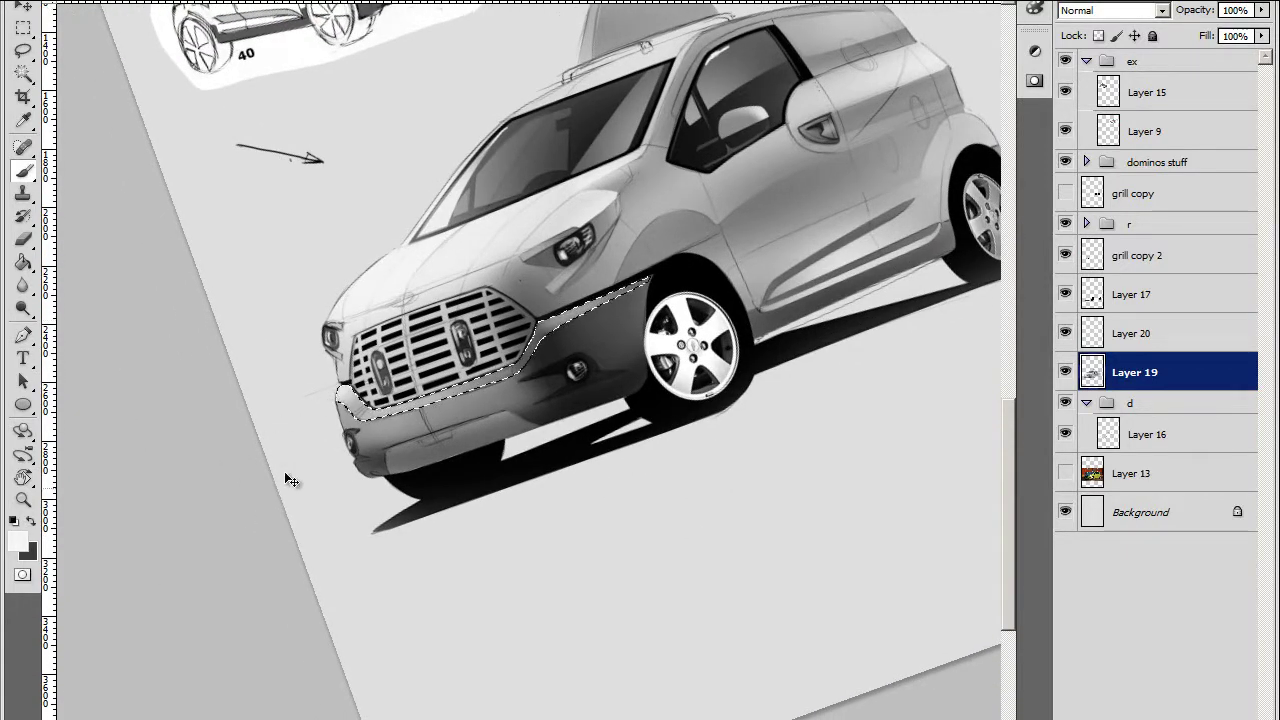
# Paint the lighter bumper band, then make Layer 20 active with black and a tilted view
pyautogui.hotkey('ctrl', '+')
pyautogui.hotkey('ctrl', '+')
pyautogui.rightClick(695, 328)
pyautogui.press('Escape')
pyautogui.press('x')
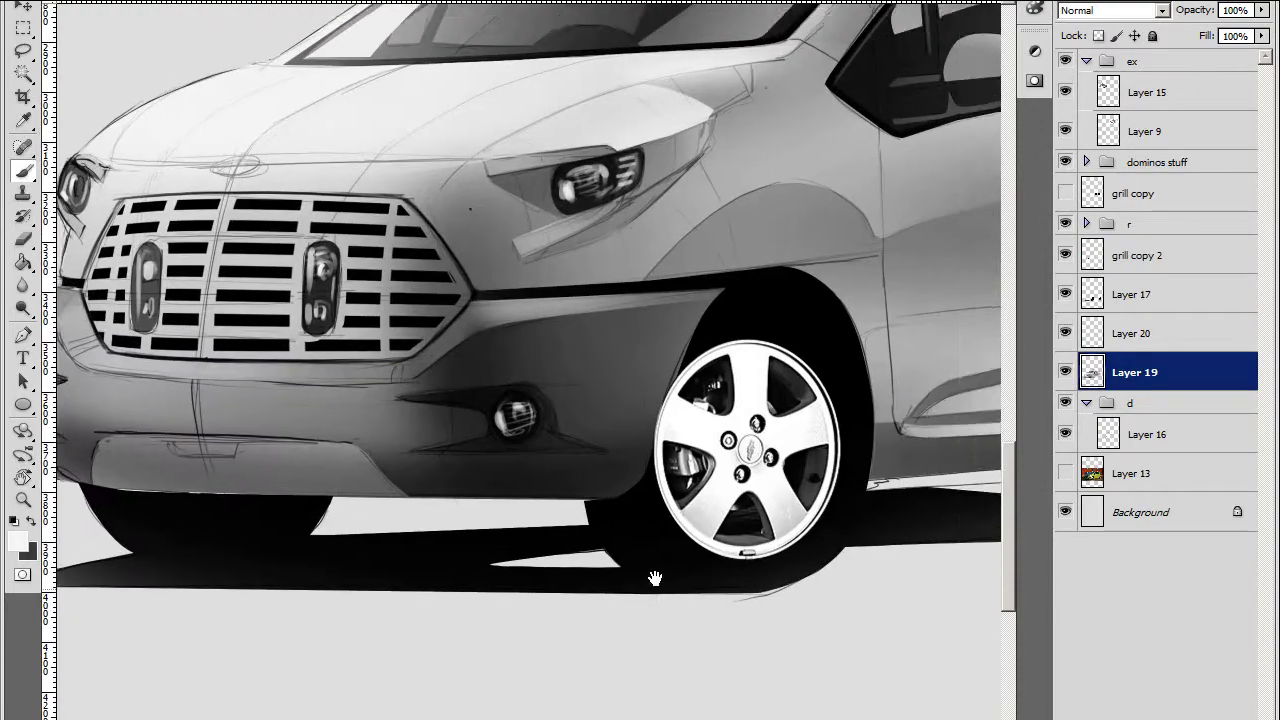
pyautogui.hotkey('ctrl', '-')
pyautogui.click(1130, 333)
pyautogui.hotkey('ctrl', '-')
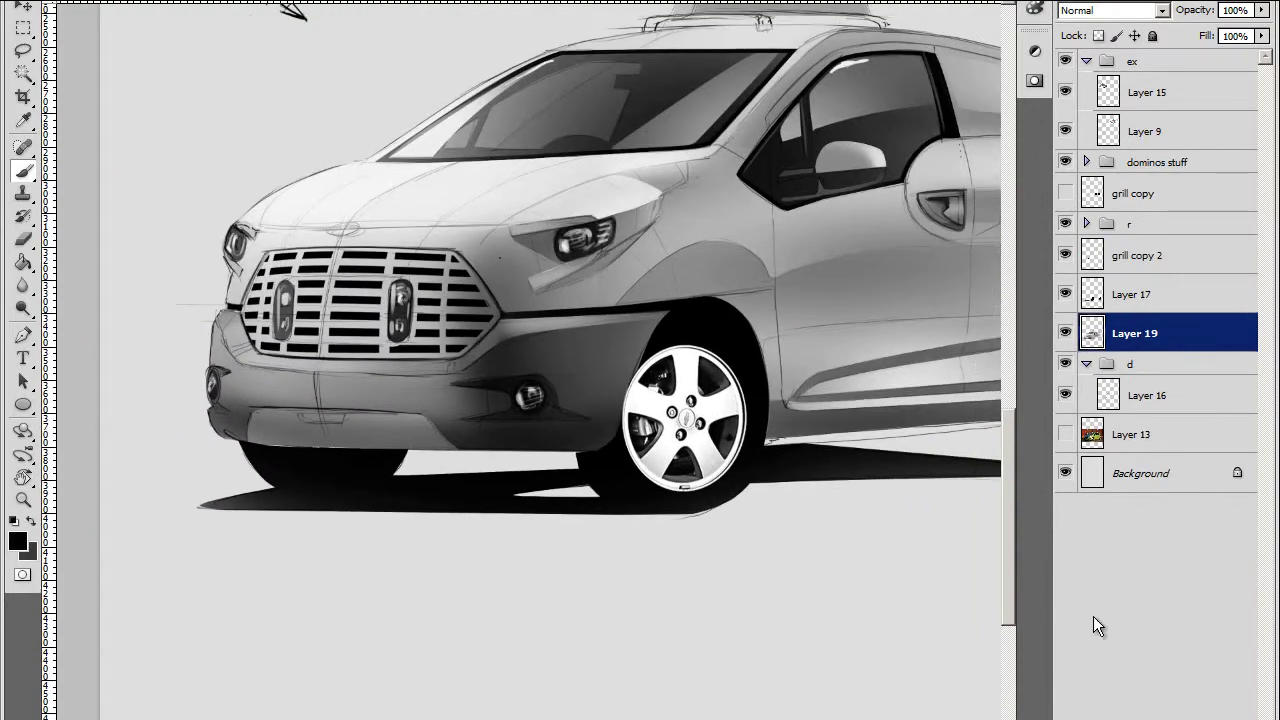
pyautogui.press('r')
pyautogui.moveTo(820, 380)
pyautogui.mouseDown()
pyautogui.moveTo(857, 497)
pyautogui.moveTo(602, 289)
pyautogui.mouseUp()
pyautogui.press('b')
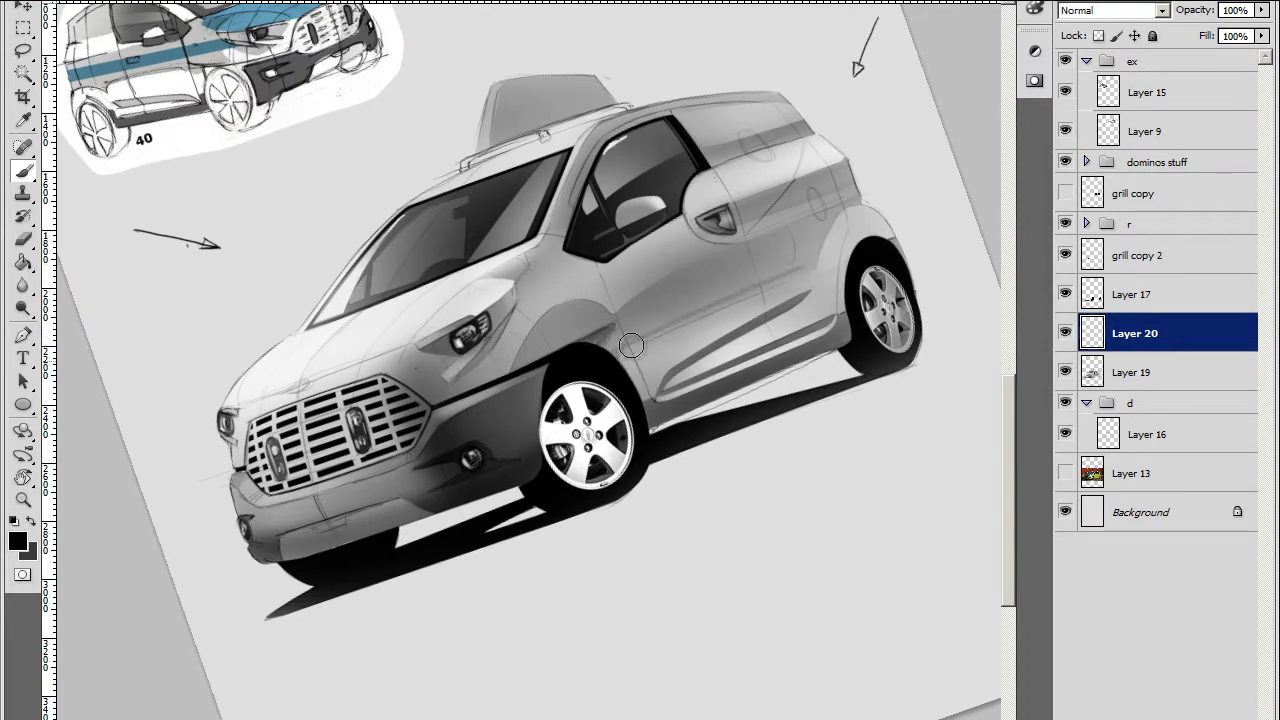
# Shadow the door crease, then shade the fender near the headlight on Layer 19
pyautogui.moveTo(795, 275); pyautogui.dragTo(643, 328)
pyautogui.scroll(3, 500, 333)
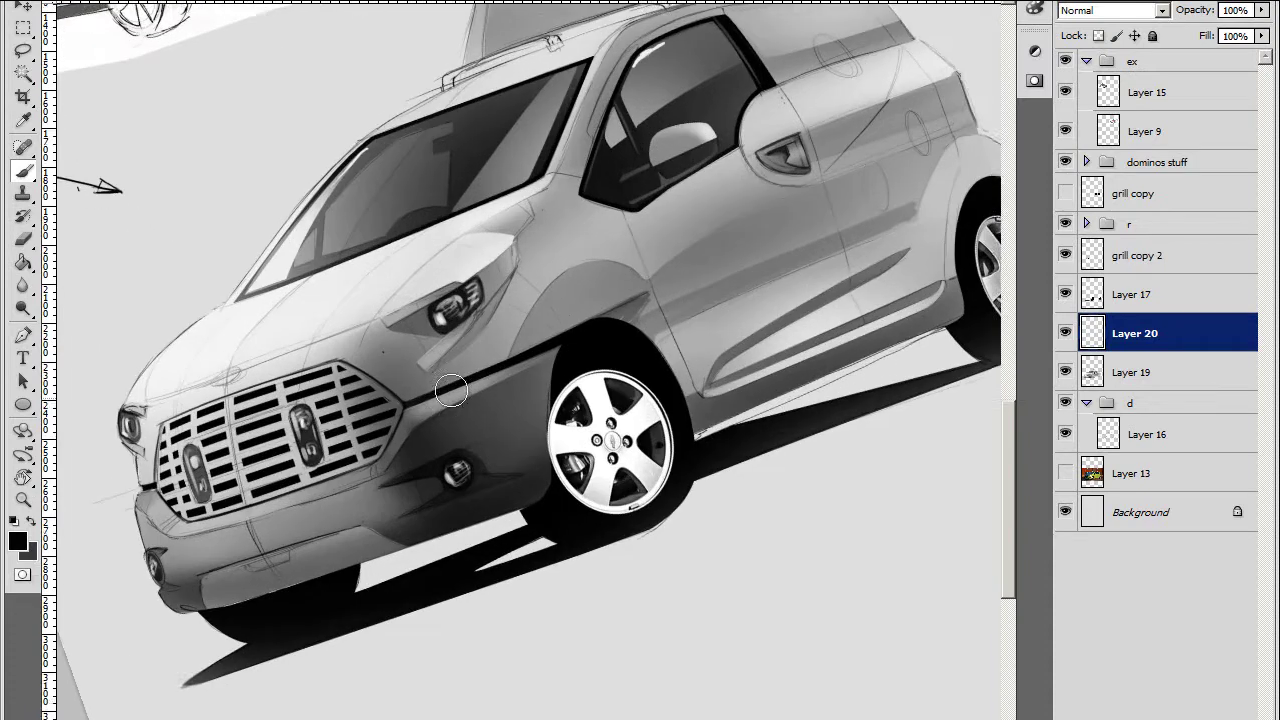
pyautogui.scroll(2, 490, 338)
pyautogui.keyDown('ctrl'); pyautogui.click(471, 345); pyautogui.keyUp('ctrl')
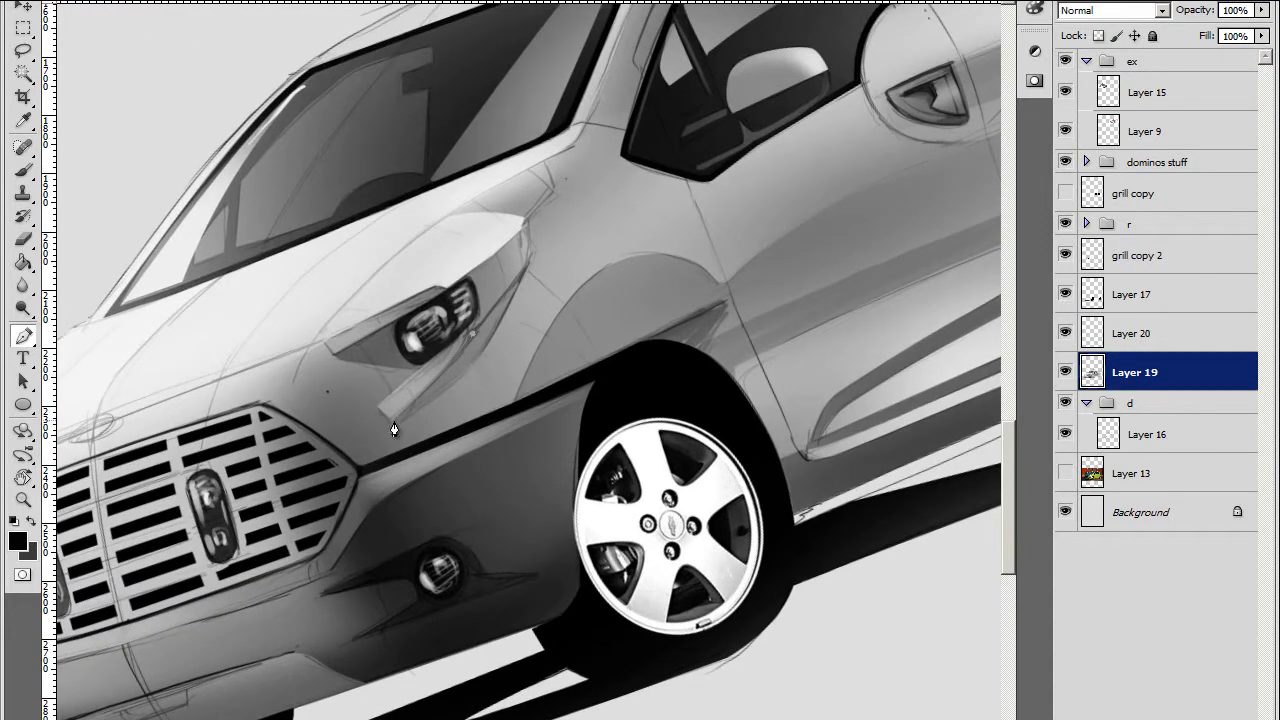
pyautogui.press('b')
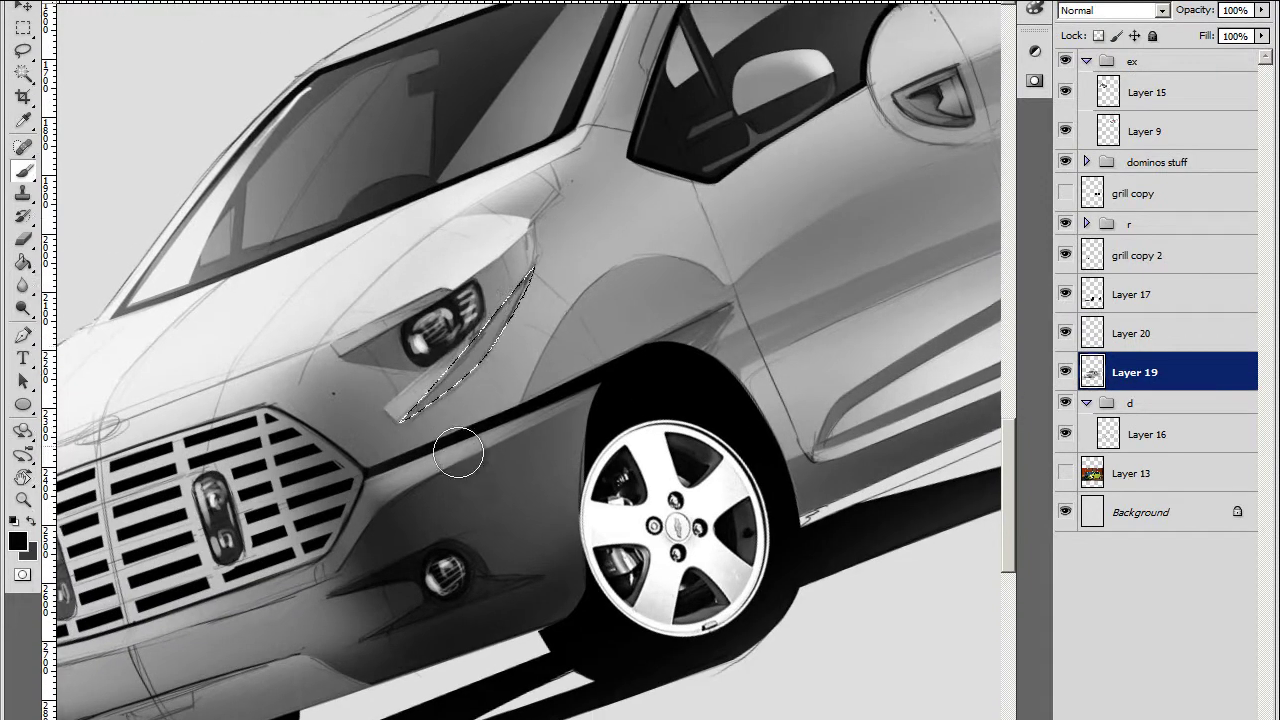
pyautogui.moveTo(560, 250); pyautogui.dragTo(425, 405)
# Pen a sliver shape under the headlight, select it, paint inside and deselect
pyautogui.press('p')
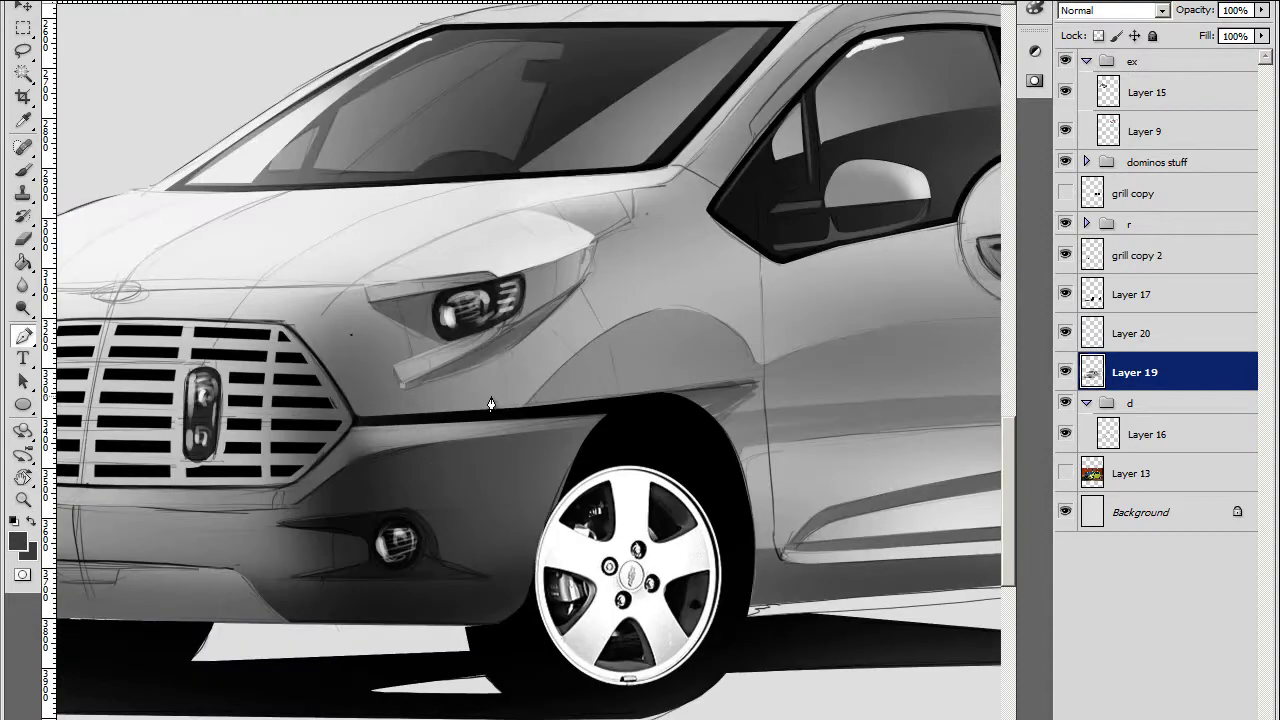
pyautogui.click(408, 392)
pyautogui.hotkey('ctrl', 'Return')
pyautogui.press('b')
pyautogui.hotkey('ctrl', 'd')
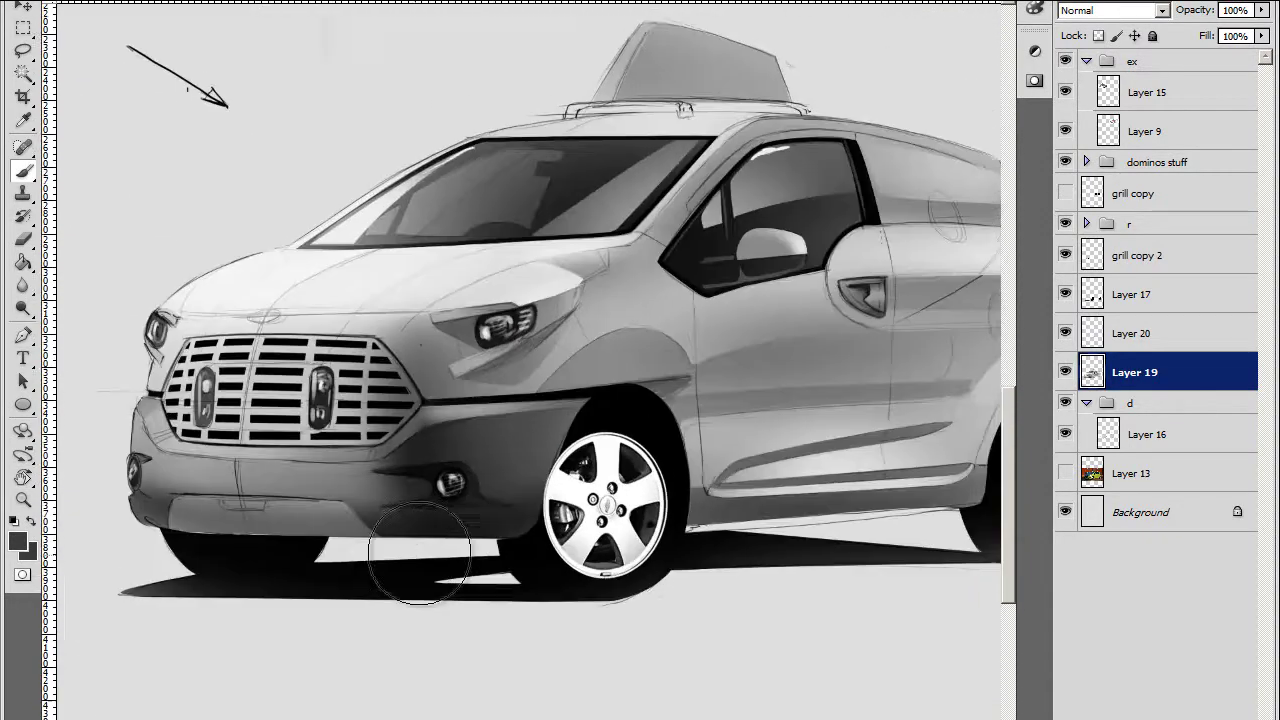
# Step the active layer up through Layer 20 to Layer 17
pyautogui.rightClick(603, 342)
pyautogui.press('Escape')
pyautogui.hotkey('alt', ']')
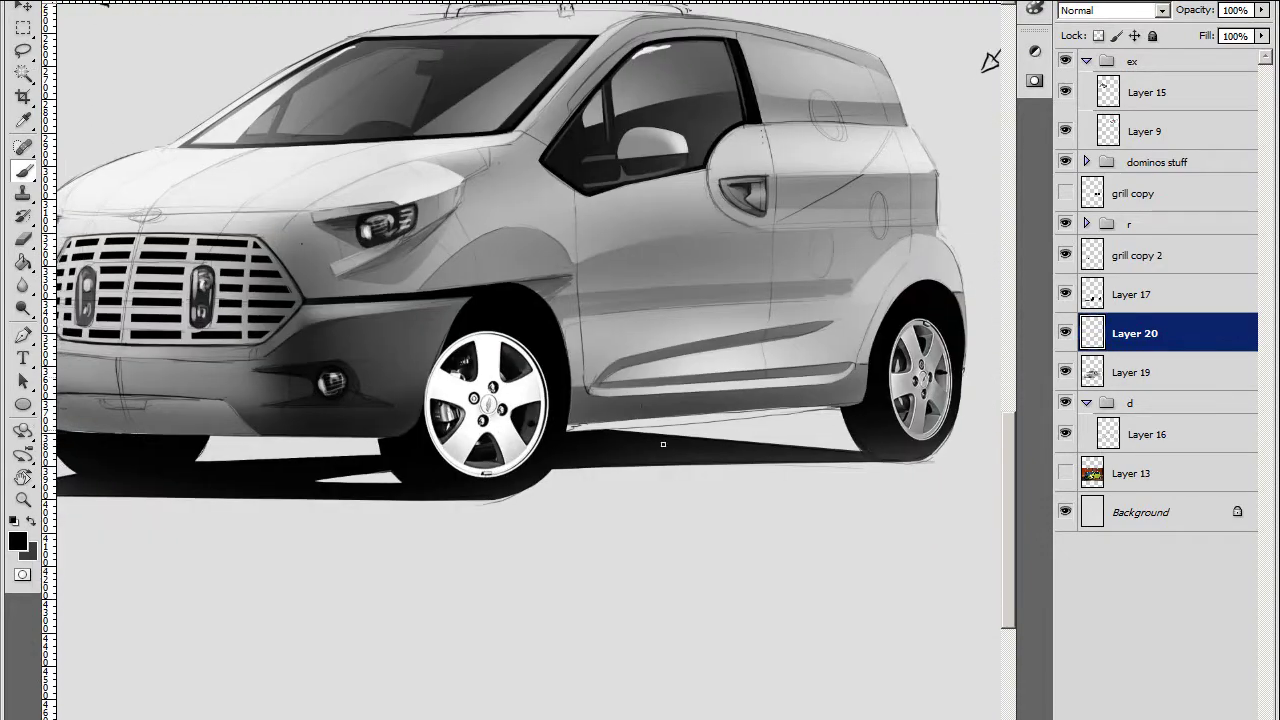
pyautogui.hotkey('alt', ']')
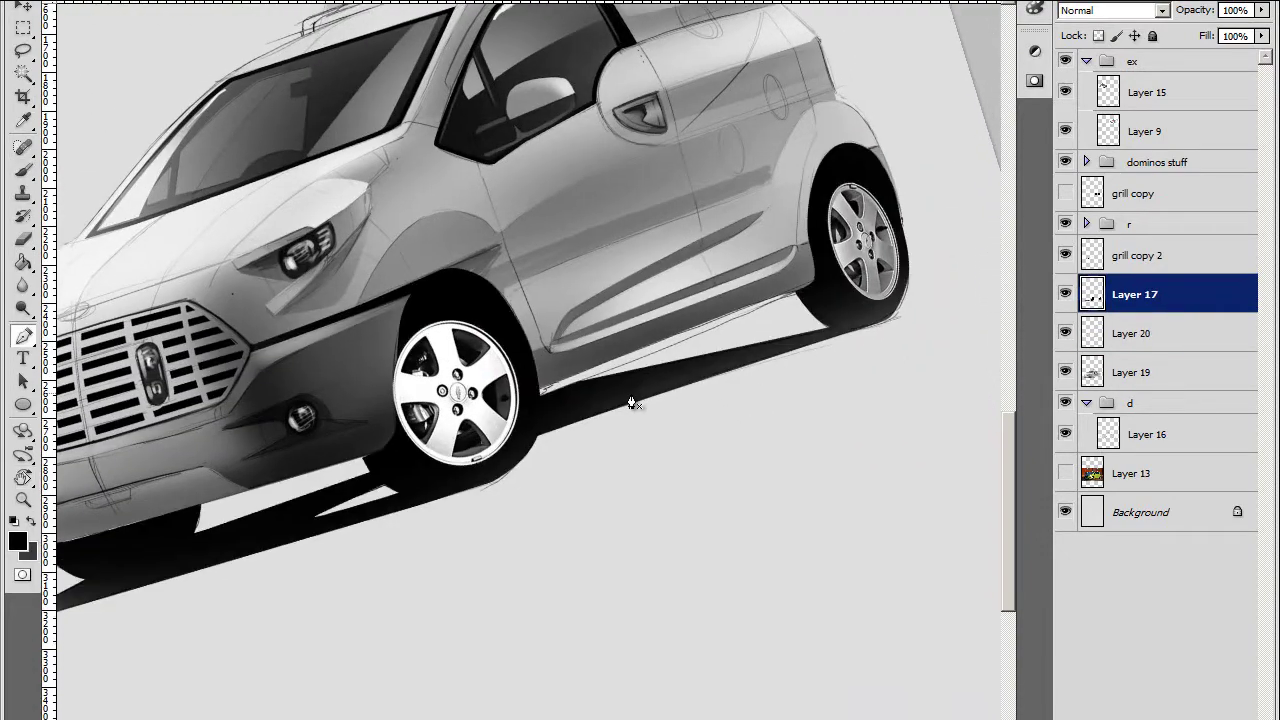
# Select the sill path and paint the gap behind the front wheel black with an enlarged brush
pyautogui.click(1065, 473)
pyautogui.scroll(2, 528, 447)
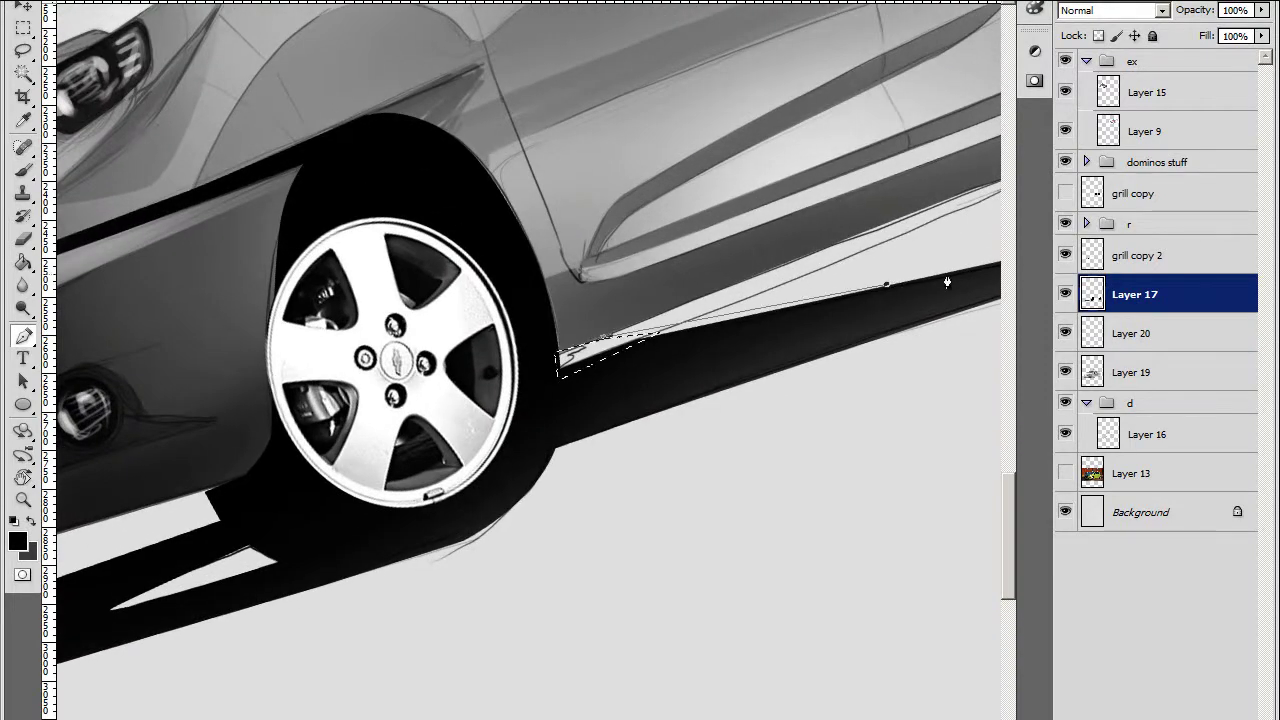
pyautogui.hotkey('ctrl', 'Return')
pyautogui.press('b')
pyautogui.rightClick(563, 451)
pyautogui.press('Return')
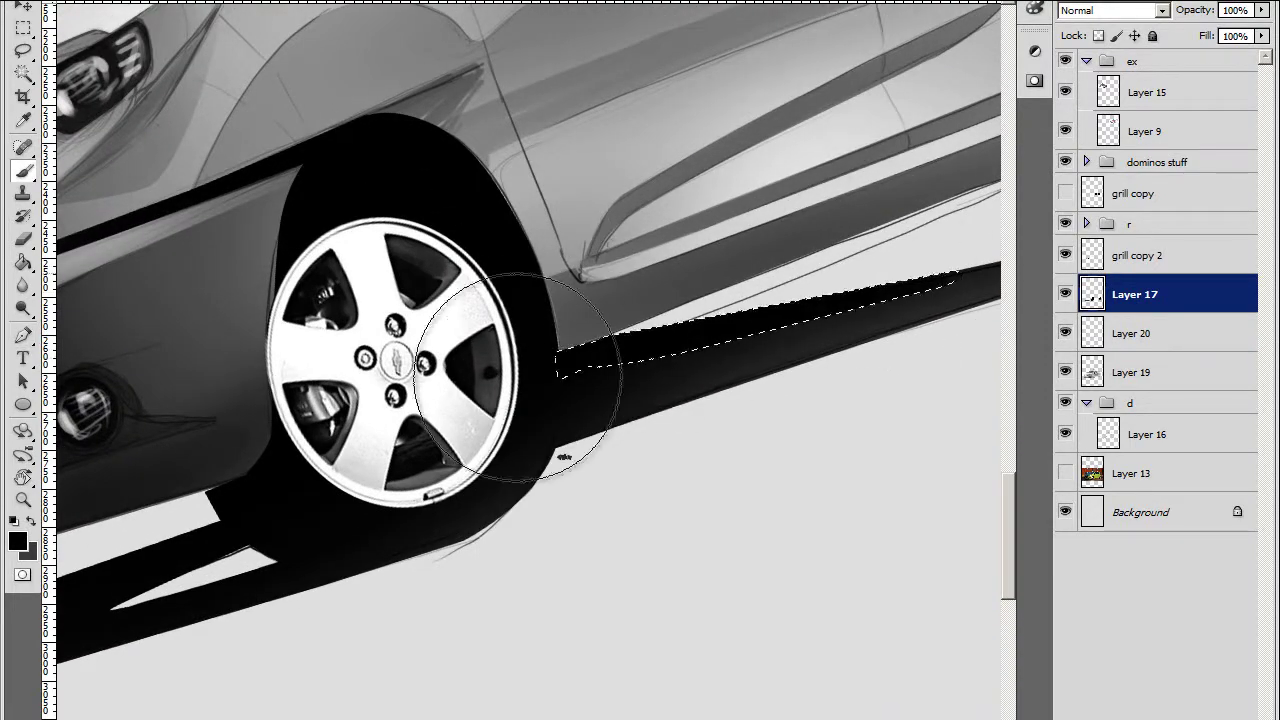
pyautogui.scroll(-2, 329, 614)
pyautogui.scroll(-1, 314, 657)
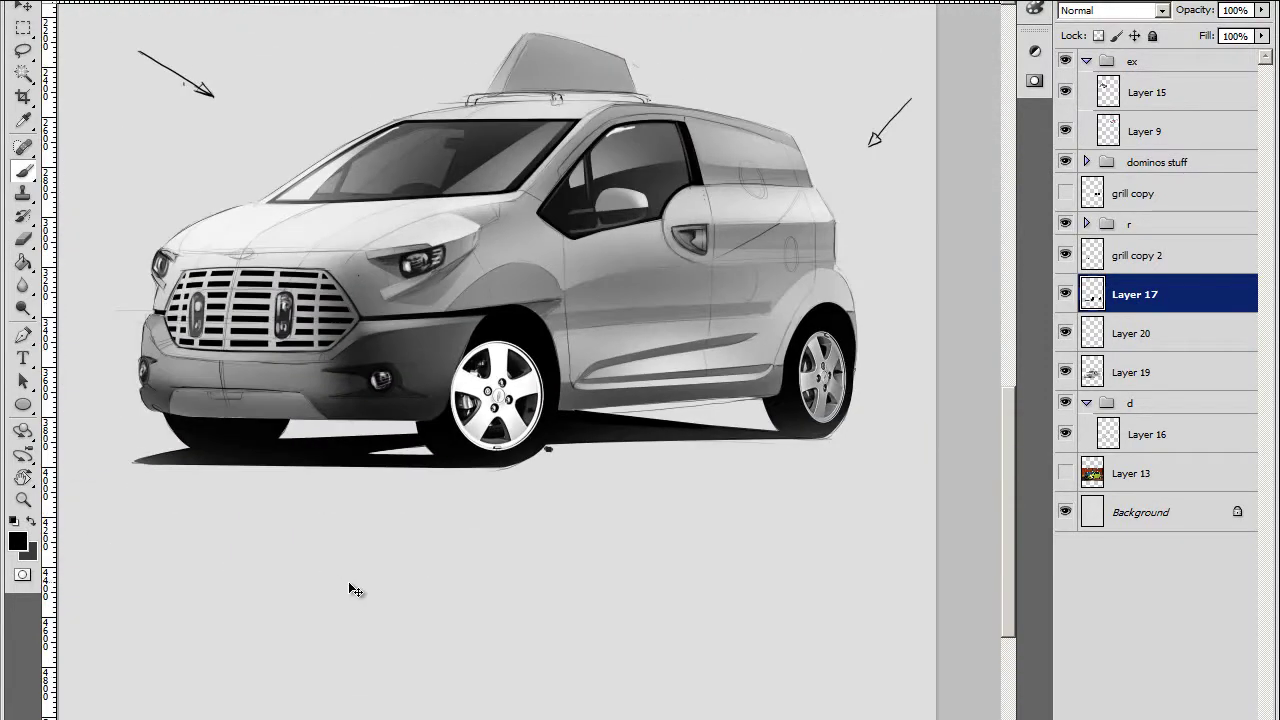
pyautogui.scroll(-1, 348, 573)
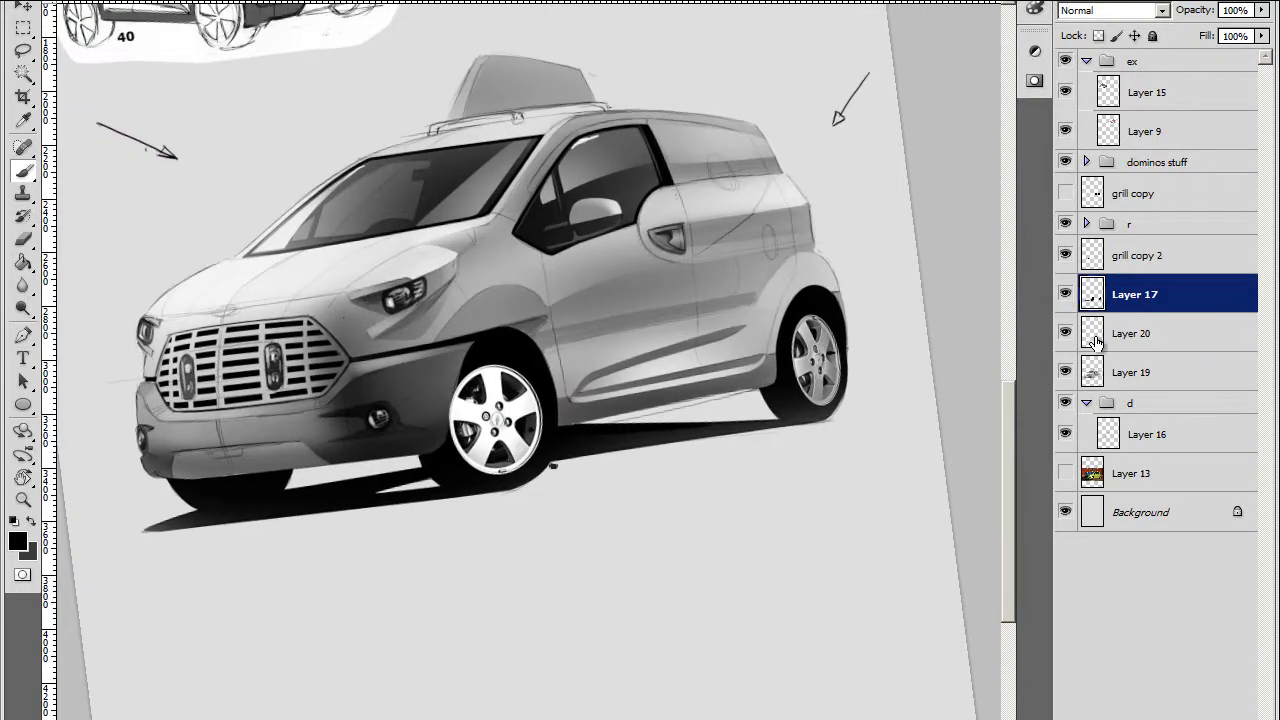
# On Layer 20, darken the lower body and the rear door toward the rear arch
pyautogui.click(1097, 342)
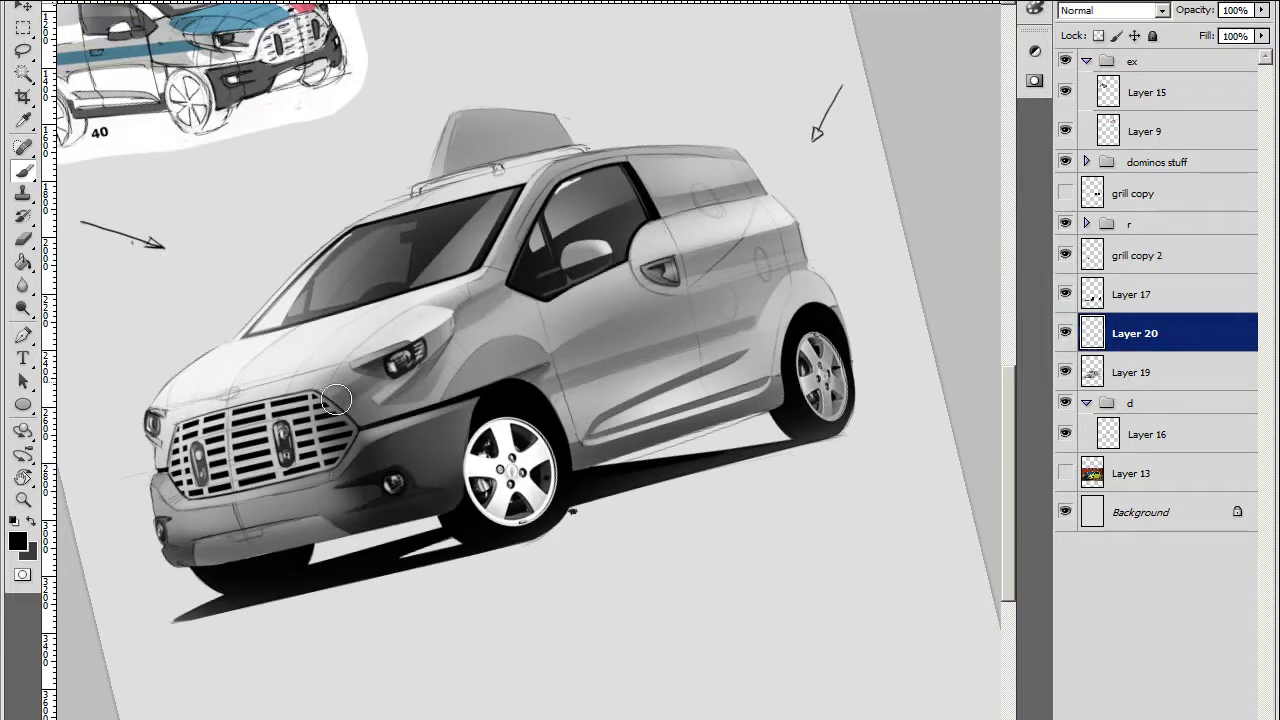
pyautogui.press('r')
pyautogui.moveTo(336, 400); pyautogui.dragTo(548, 393)
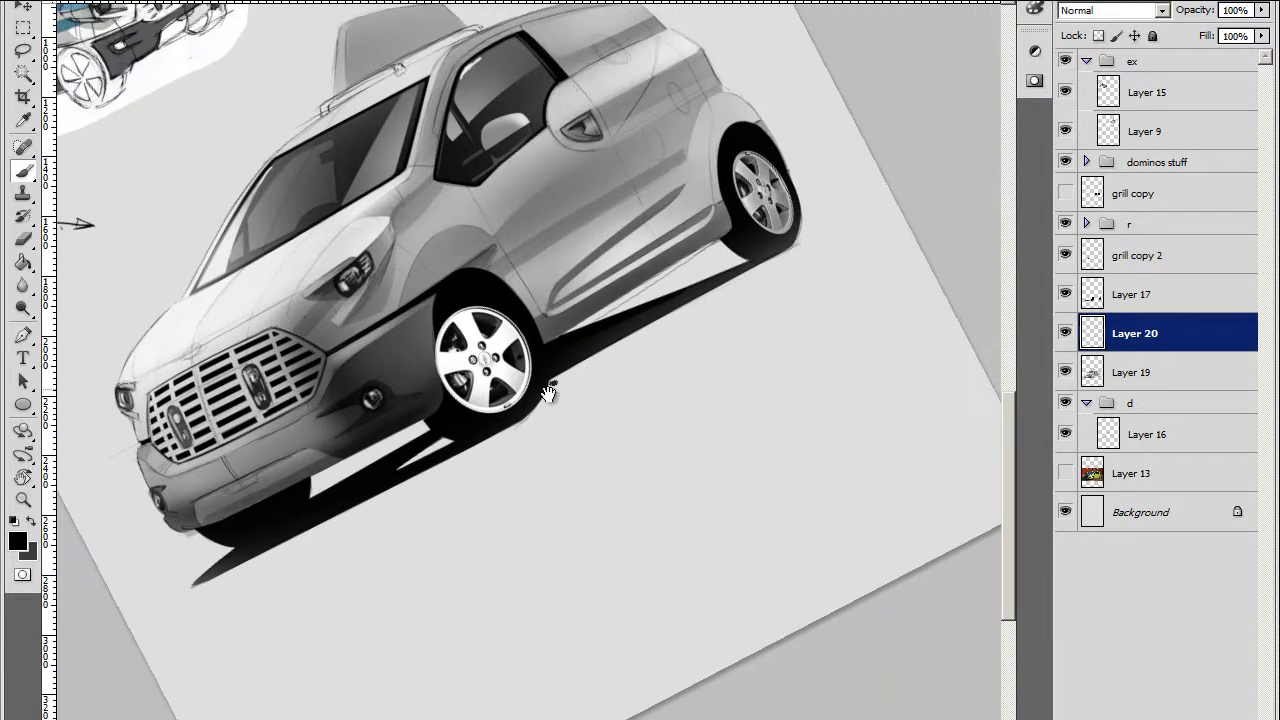
pyautogui.moveTo(730, 227); pyautogui.dragTo(552, 337)
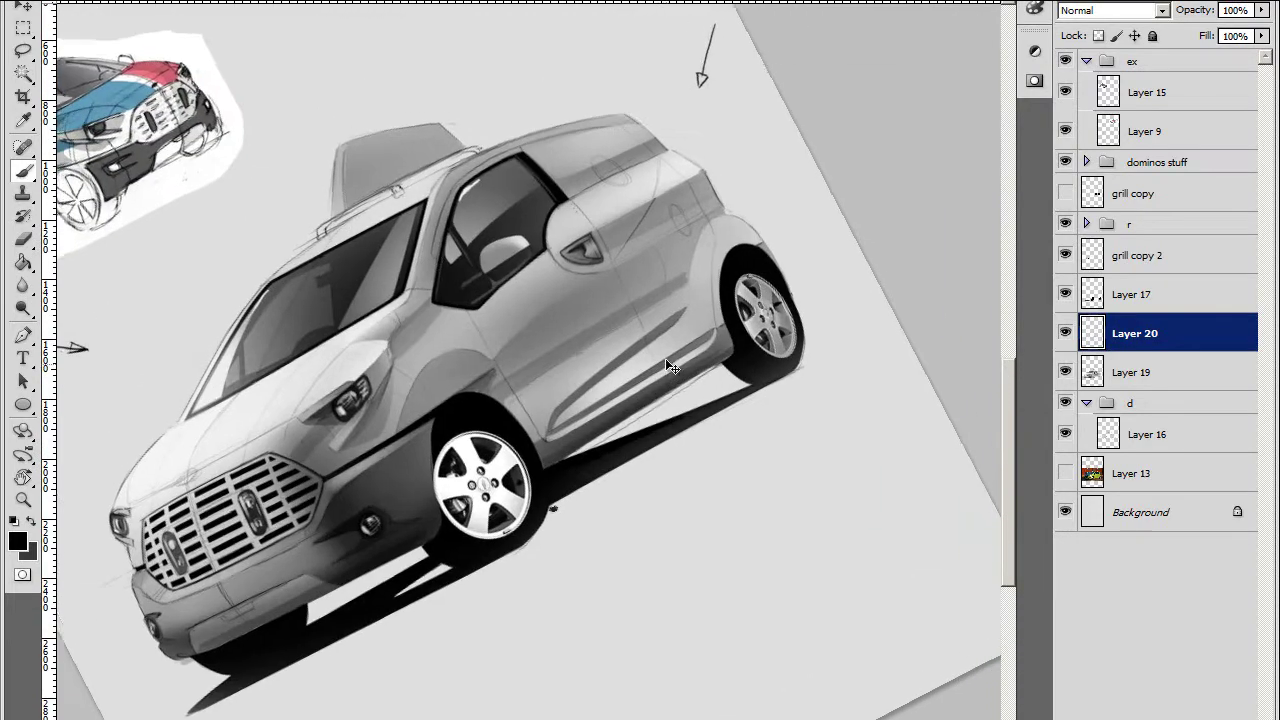
pyautogui.scroll(3, 600, 264)
pyautogui.moveTo(600, 264); pyautogui.dragTo(800, 150)
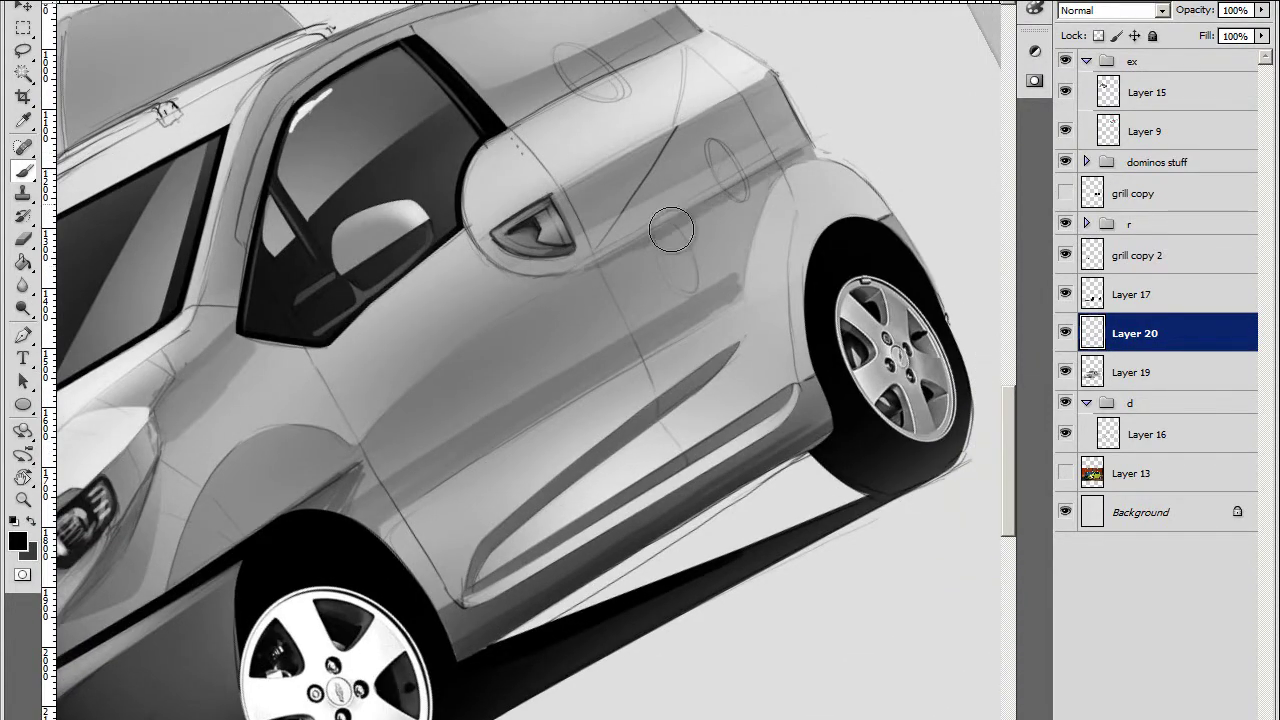
pyautogui.moveTo(720, 225); pyautogui.dragTo(808, 158)
# Lighten the A-pillar and ink darker grey strokes along the roof rail
pyautogui.scroll(-3, 538, 272)
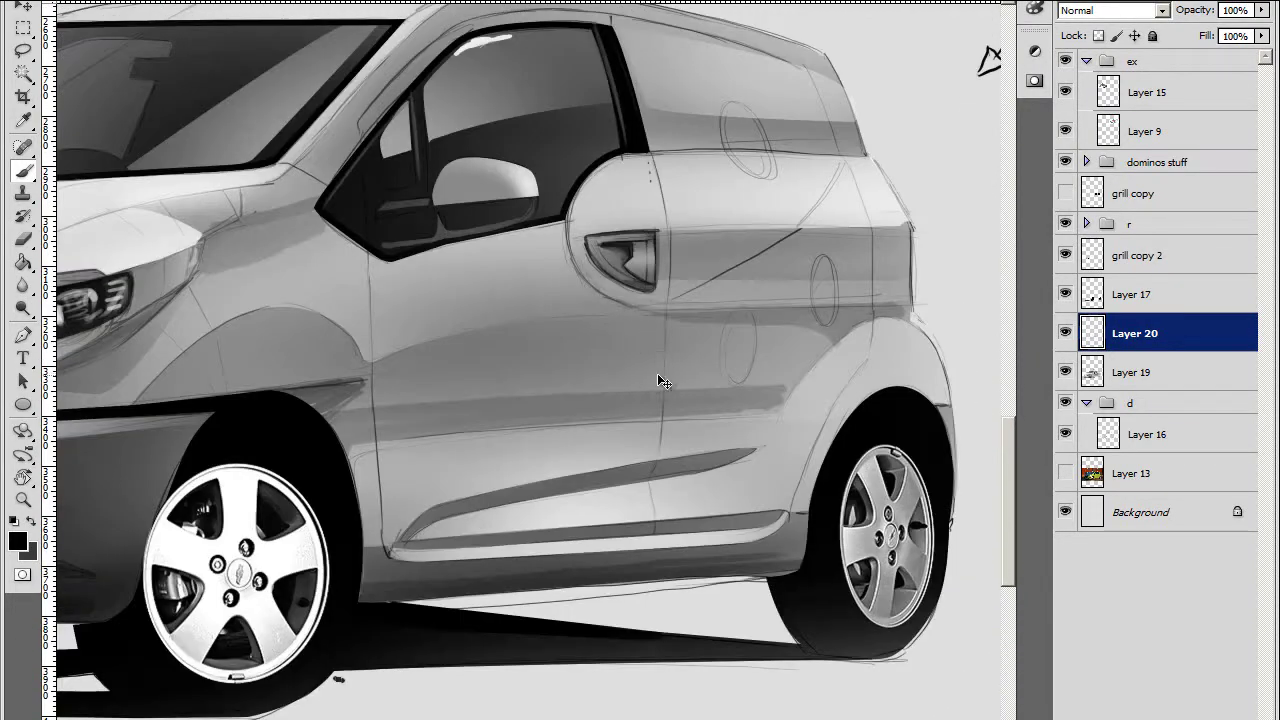
pyautogui.scroll(-2, 538, 272)
pyautogui.moveTo(787, 326); pyautogui.dragTo(825, 322)
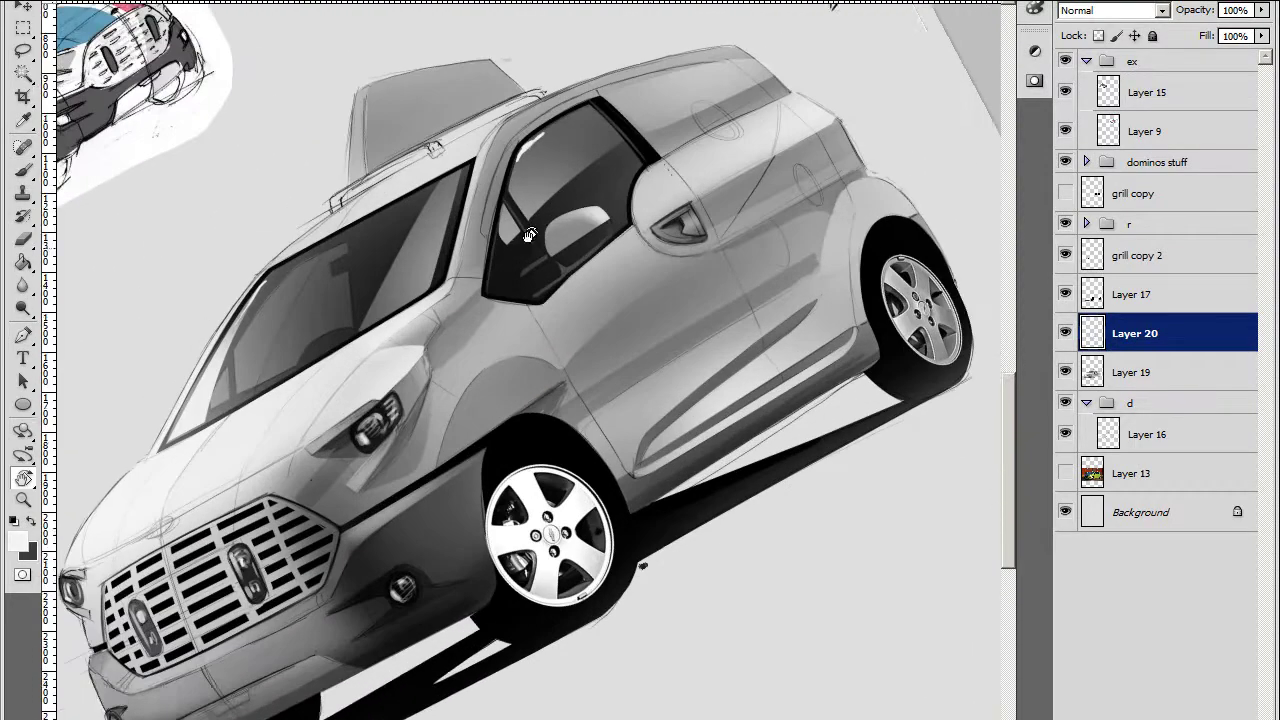
pyautogui.scroll(2, 391, 370)
pyautogui.scroll(2, 391, 370)
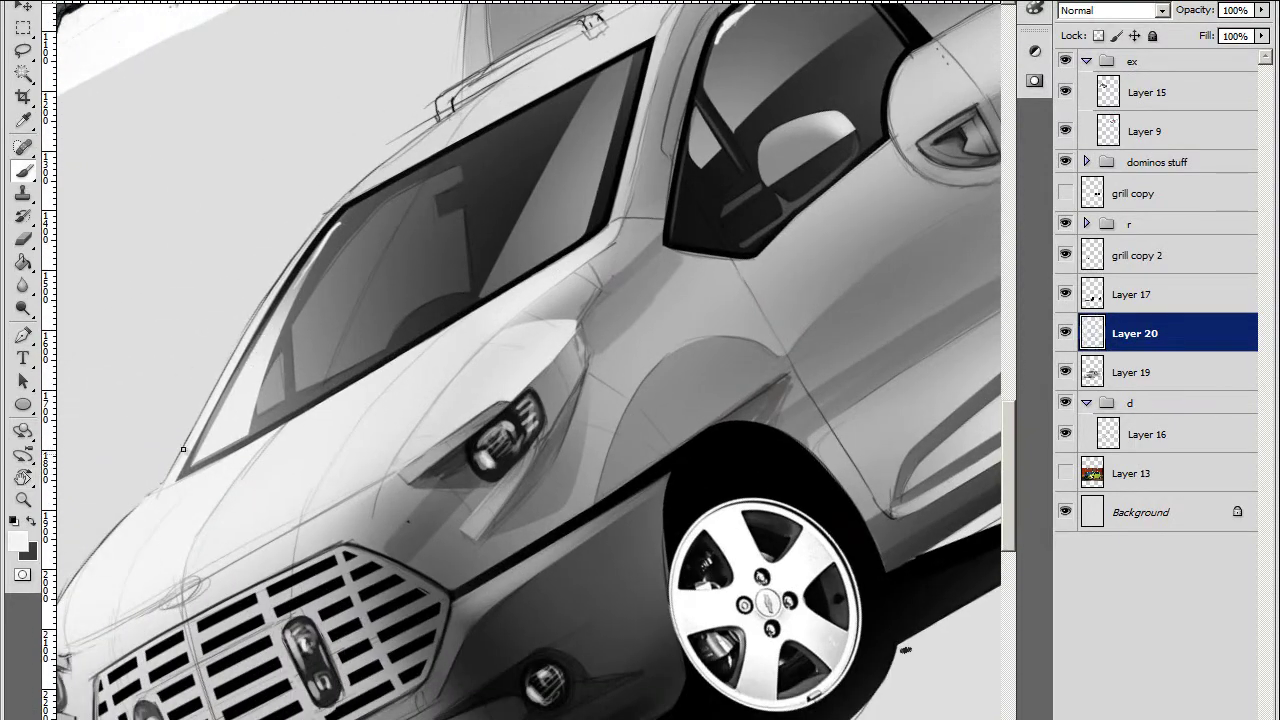
pyautogui.scroll(2, 514, 124)
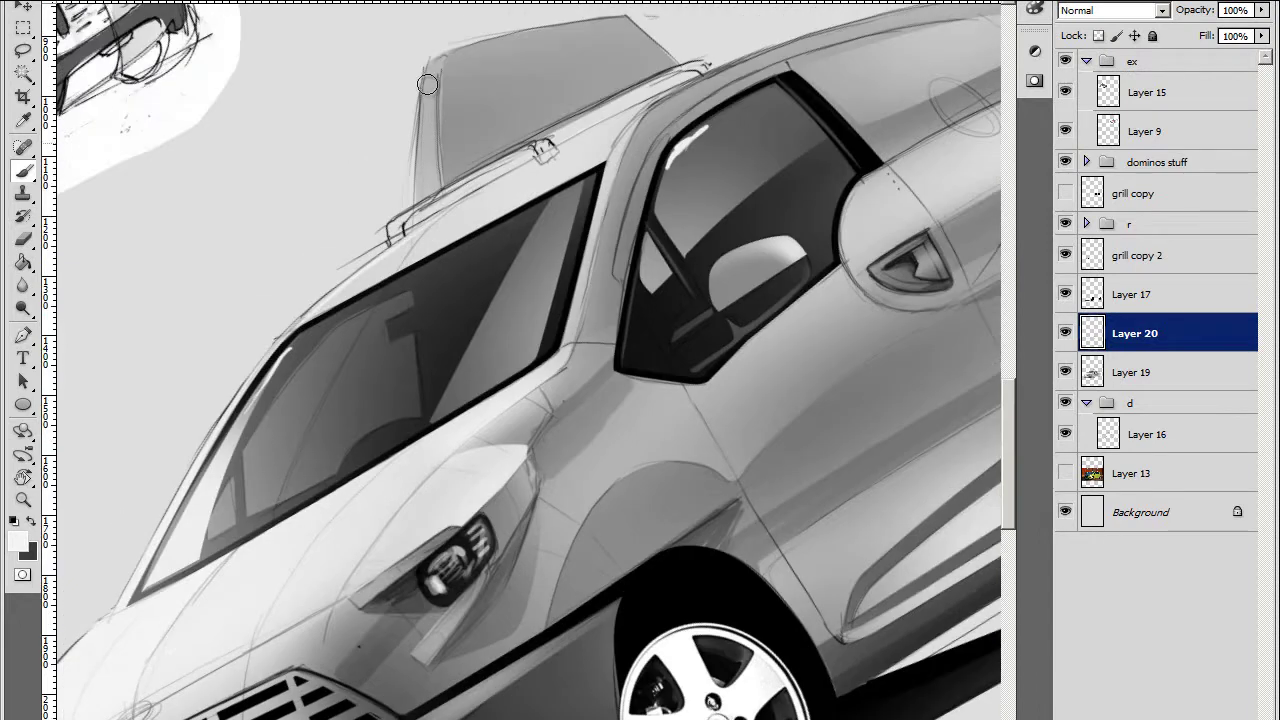
pyautogui.moveTo(448, 75); pyautogui.dragTo(456, 182)
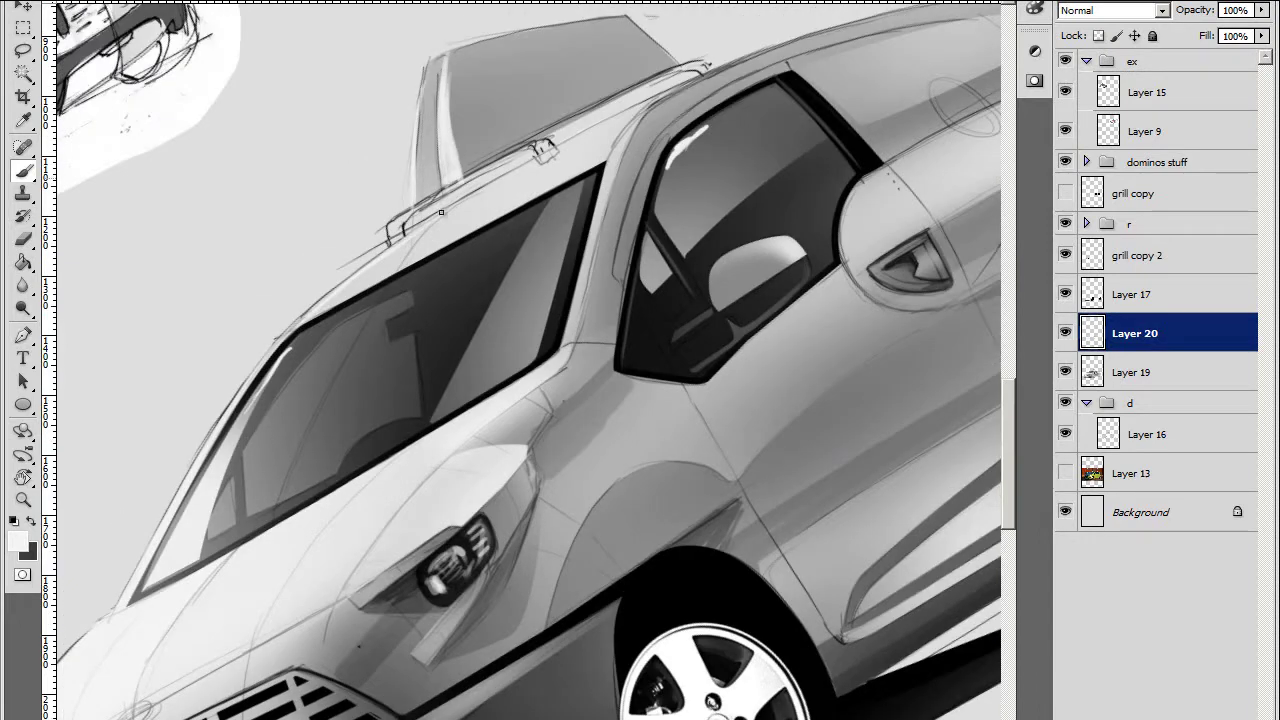
pyautogui.keyDown('alt'); pyautogui.click(530, 217); pyautogui.keyUp('alt')
pyautogui.moveTo(390, 228); pyautogui.dragTo(524, 150)
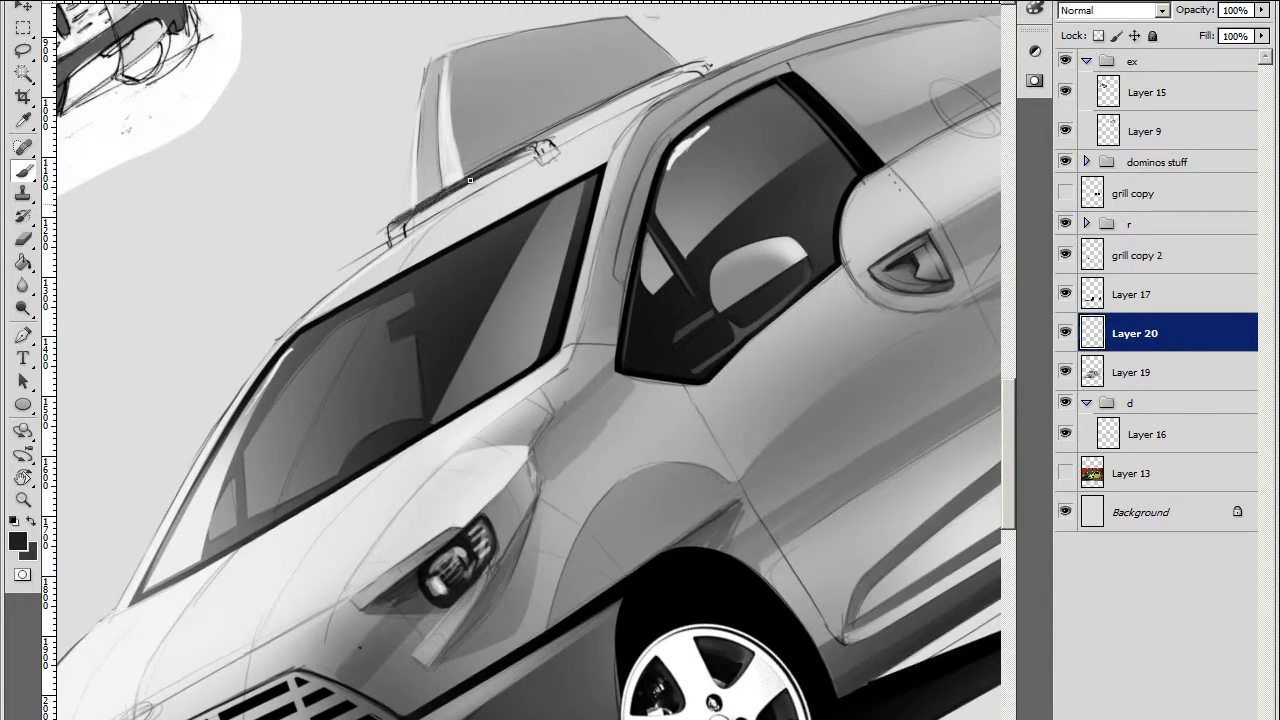
pyautogui.moveTo(392, 250); pyautogui.dragTo(322, 325)
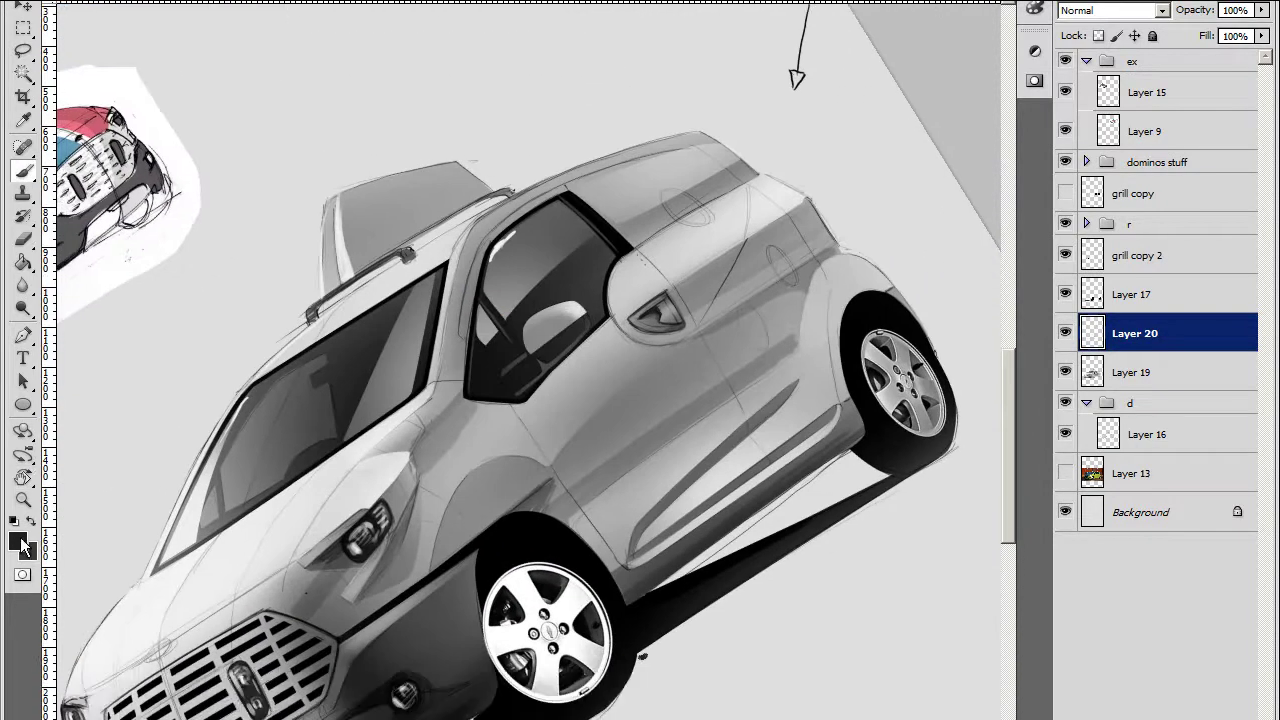
# Paint white highlights along the pillar and rear door edges
pyautogui.press('Return')
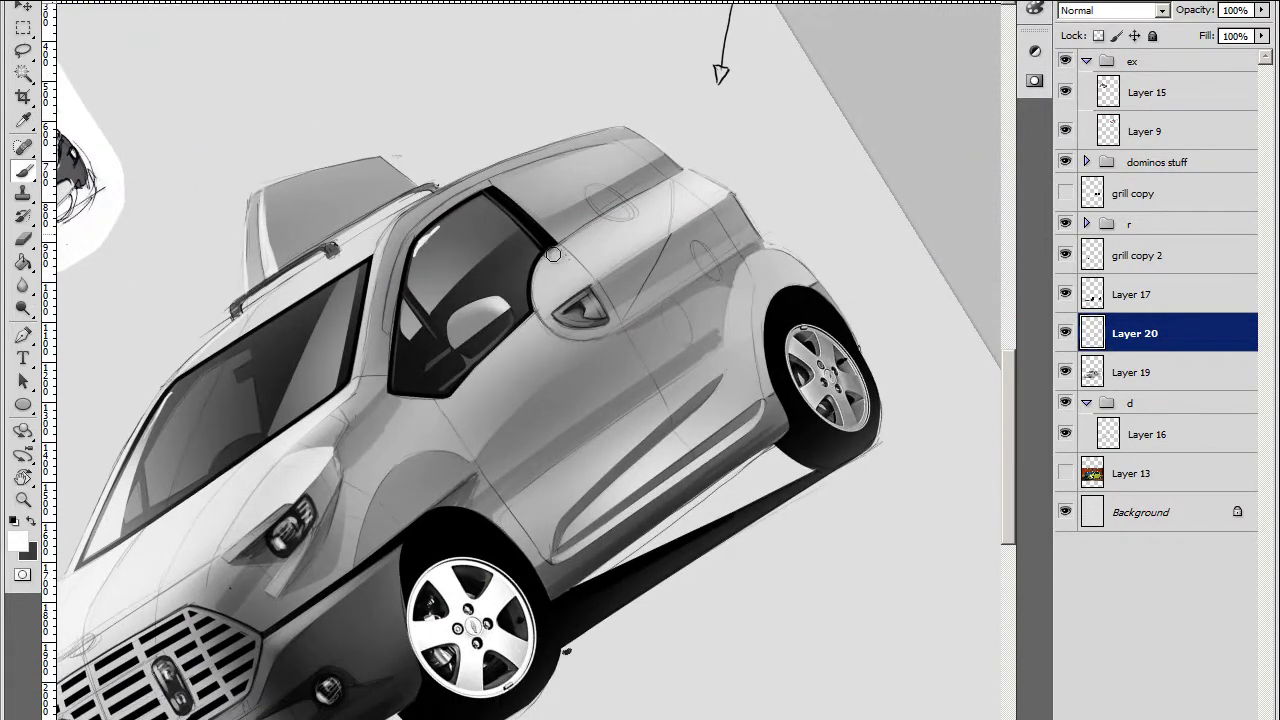
pyautogui.moveTo(553, 255)
pyautogui.mouseDown()
pyautogui.moveTo(650, 215)
pyautogui.moveTo(584, 167)
pyautogui.mouseUp()
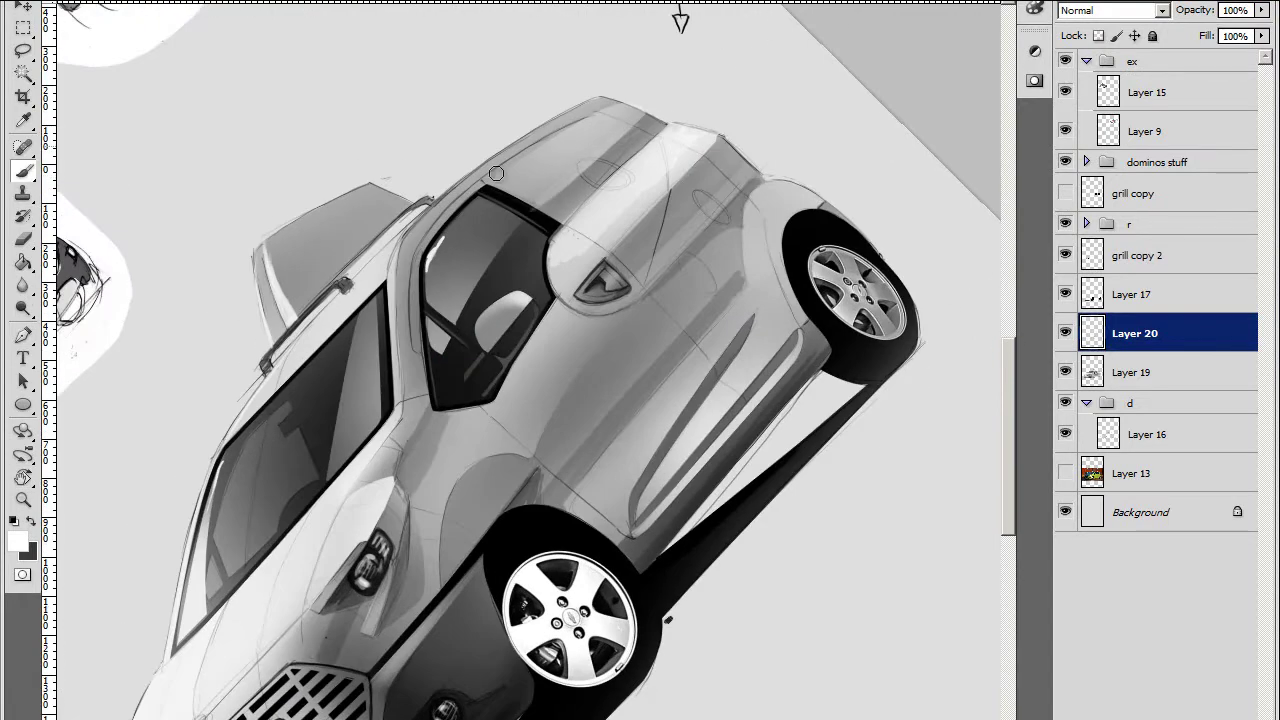
pyautogui.moveTo(496, 173); pyautogui.dragTo(518, 219)
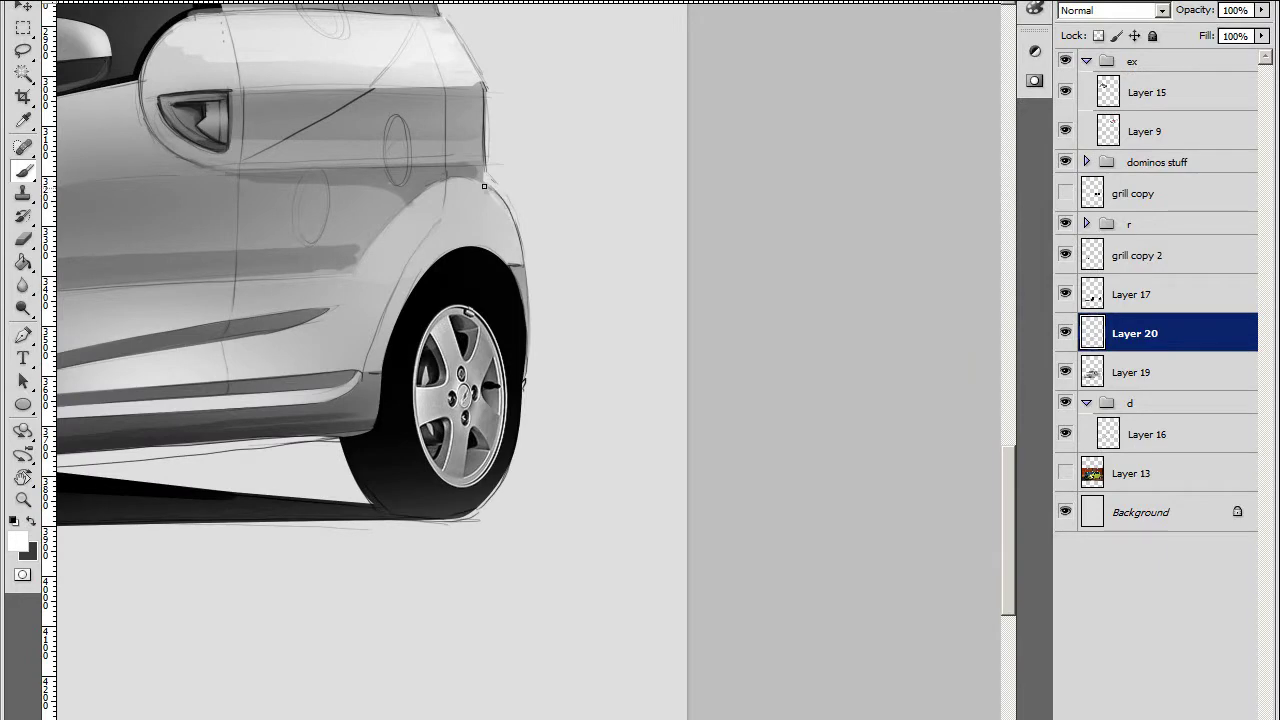
pyautogui.scroll(1, 484, 155)
pyautogui.scroll(4, 450, 156)
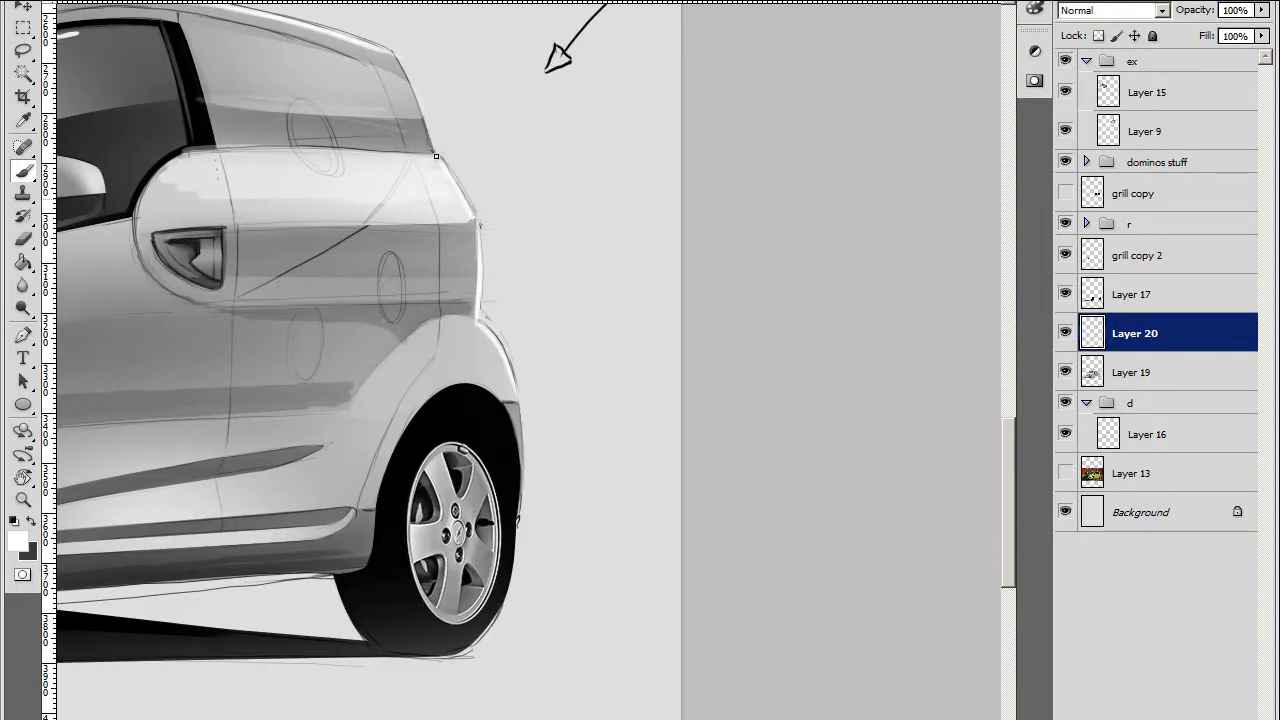
pyautogui.hscroll(-2, 430, 145)
pyautogui.scroll(4, 461, 173)
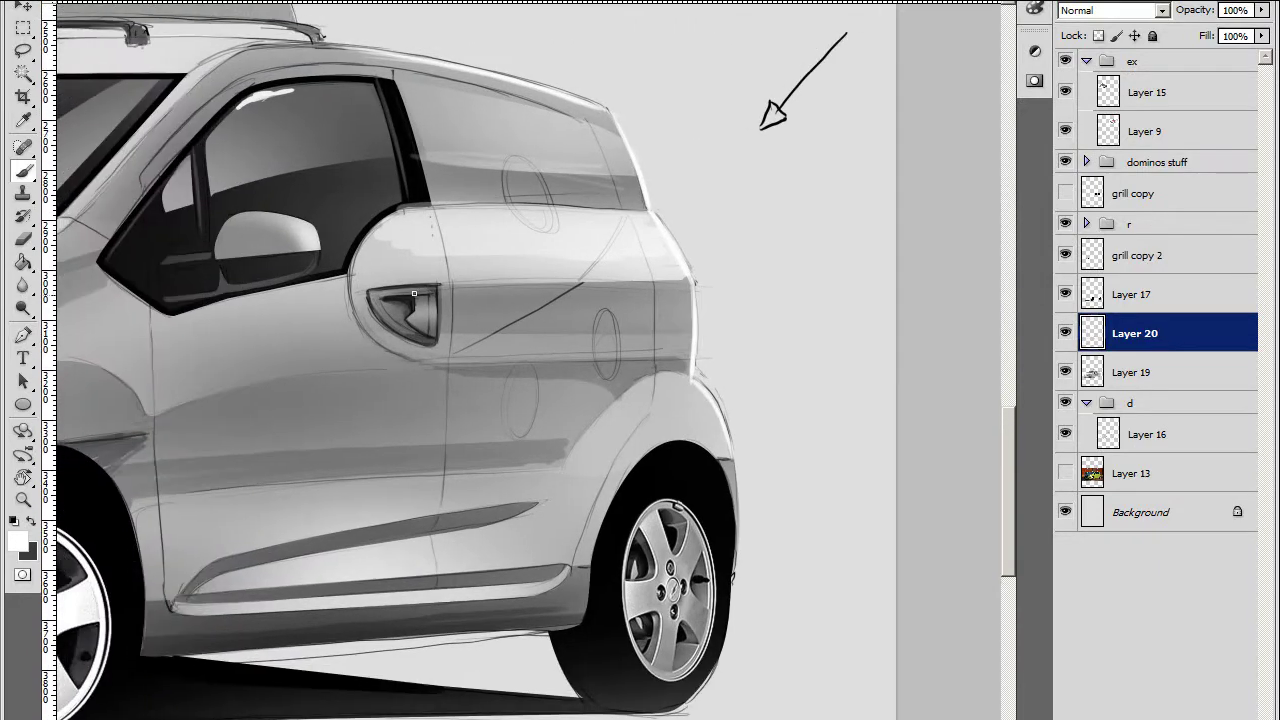
# Check the door handle up close, return to the whole car, and show group r
pyautogui.moveTo(500, 247)
pyautogui.mouseDown()
pyautogui.moveTo(783, 239)
pyautogui.moveTo(637, 330)
pyautogui.moveTo(507, 287)
pyautogui.mouseUp()
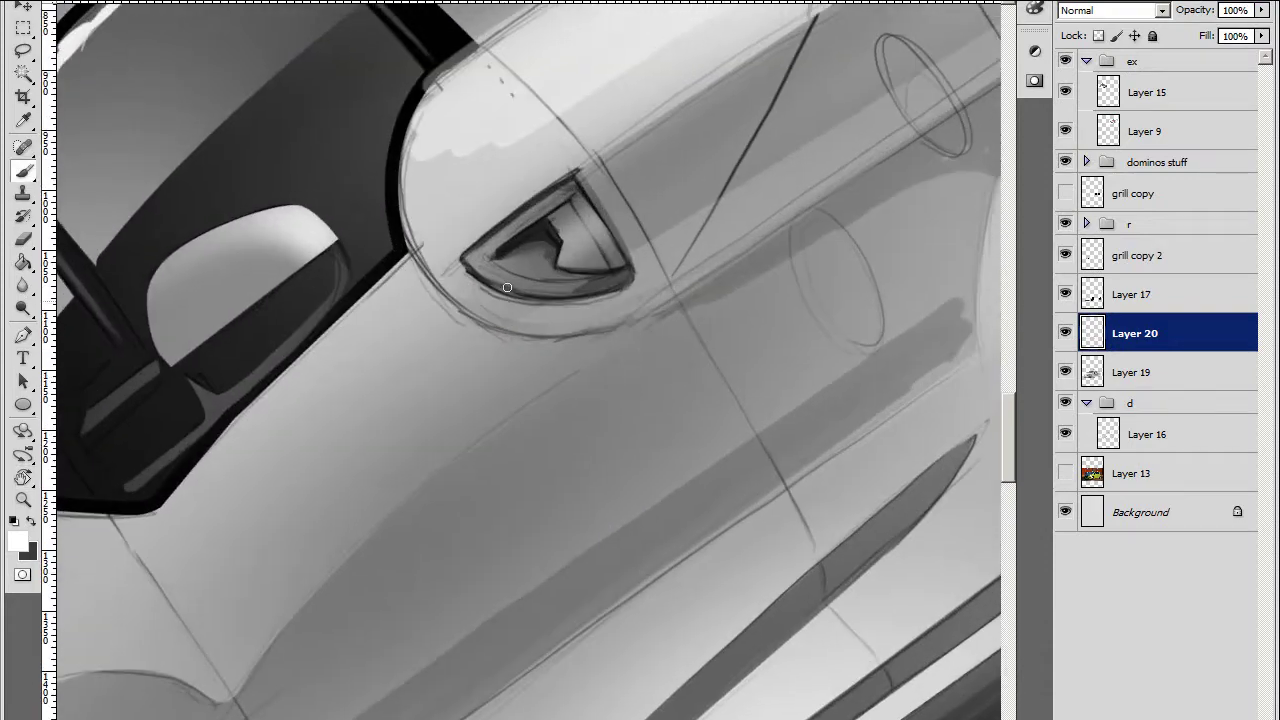
pyautogui.scroll(-3, 563, 241)
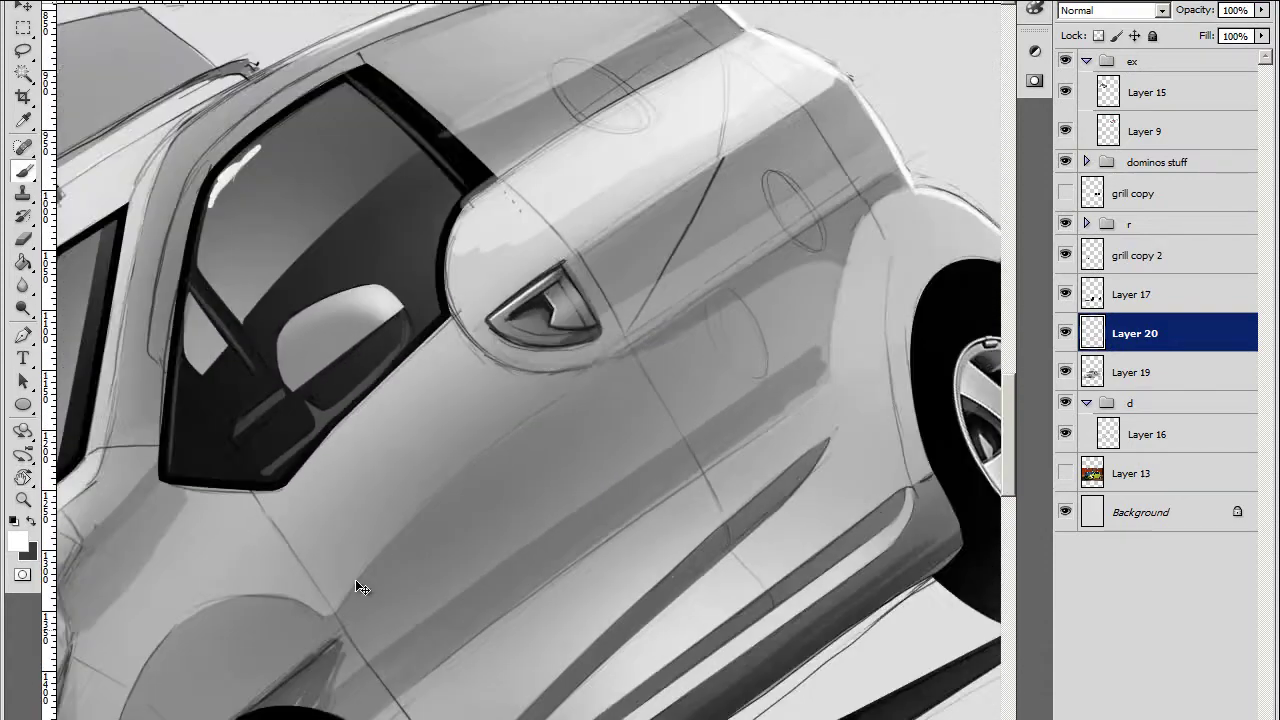
pyautogui.scroll(-3, 355, 579)
pyautogui.scroll(-1, 689, 486)
pyautogui.moveTo(816, 457)
pyautogui.mouseDown()
pyautogui.moveTo(790, 342)
pyautogui.moveTo(815, 365)
pyautogui.mouseUp()
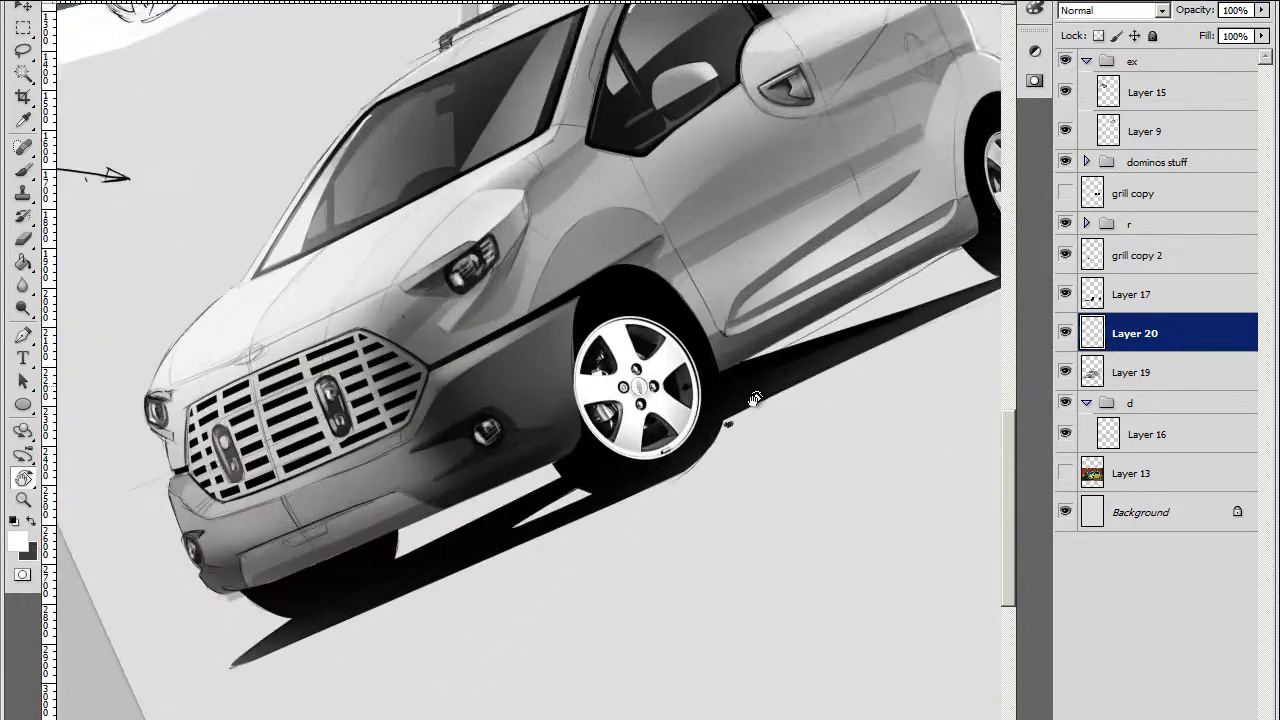
pyautogui.scroll(2, 830, 375)
pyautogui.click(1065, 224)
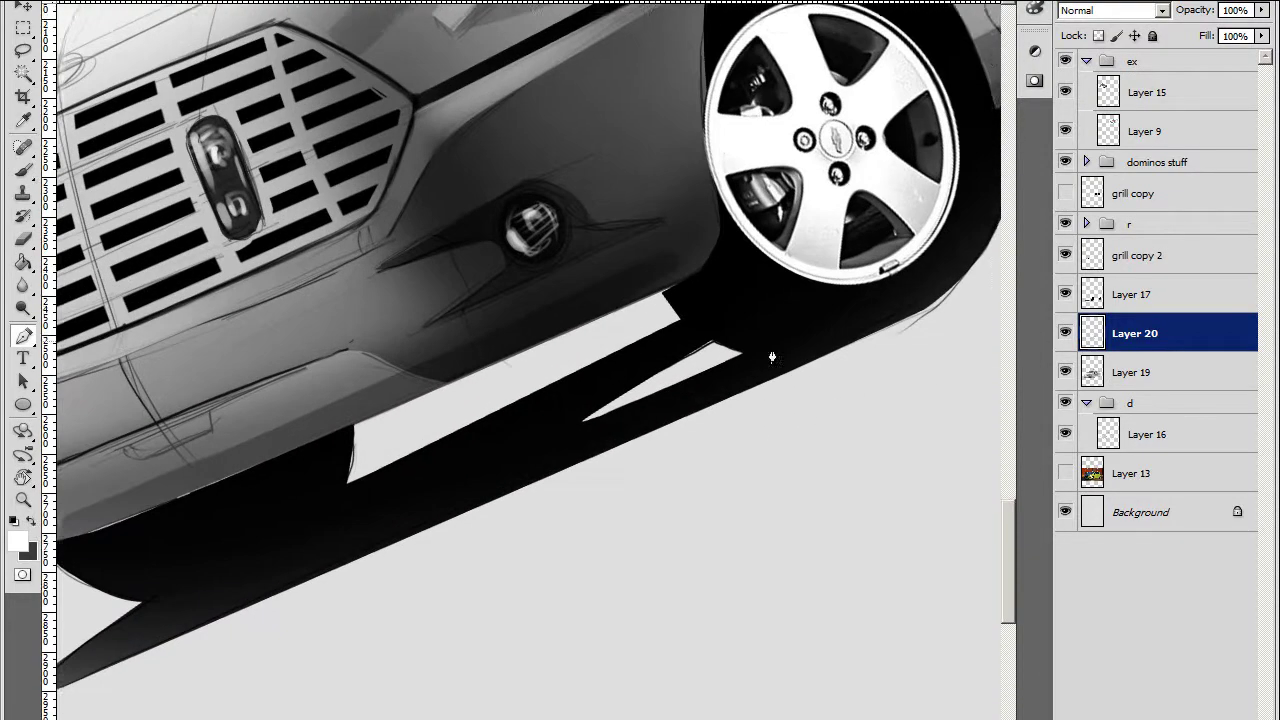
pyautogui.scroll(2, 503, 360)
pyautogui.scroll(2, 503, 360)
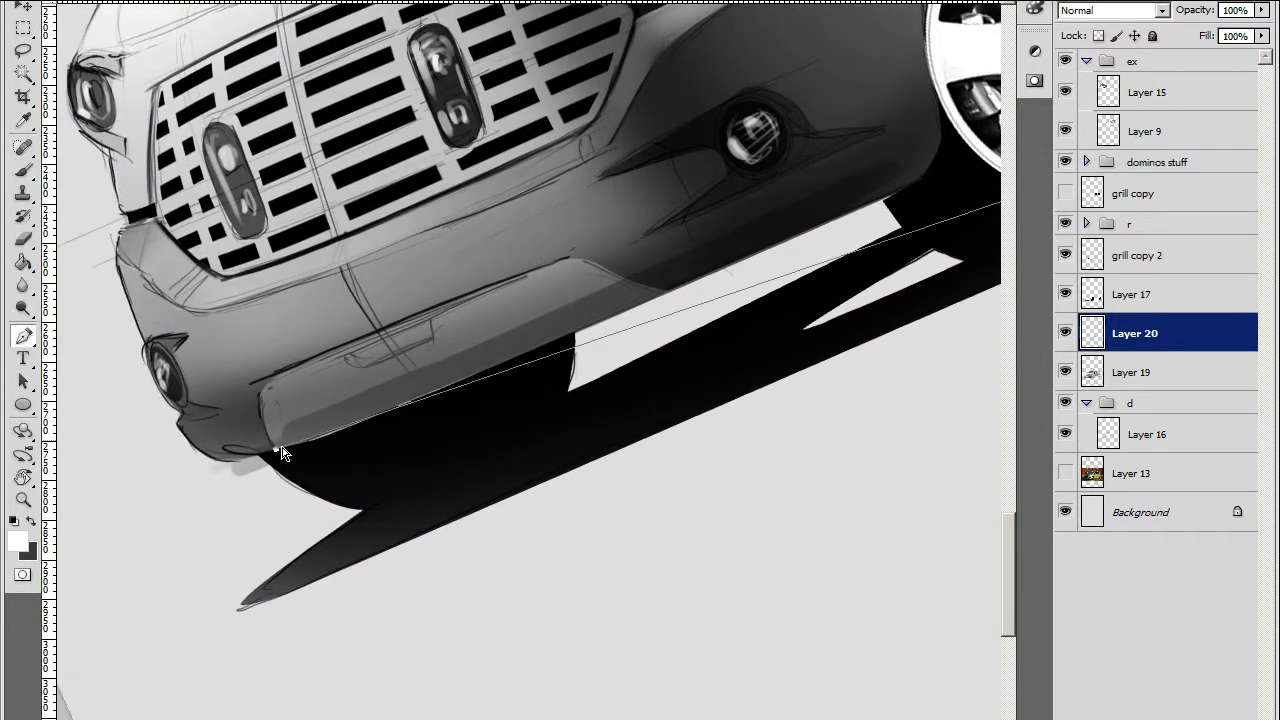
# On Layer 19, load the lower bumper outline as a selection
pyautogui.scroll(-3, 281, 500)
pyautogui.scroll(-2, 543, 514)
pyautogui.scroll(2, 514, 517)
pyautogui.scroll(2, 560, 440)
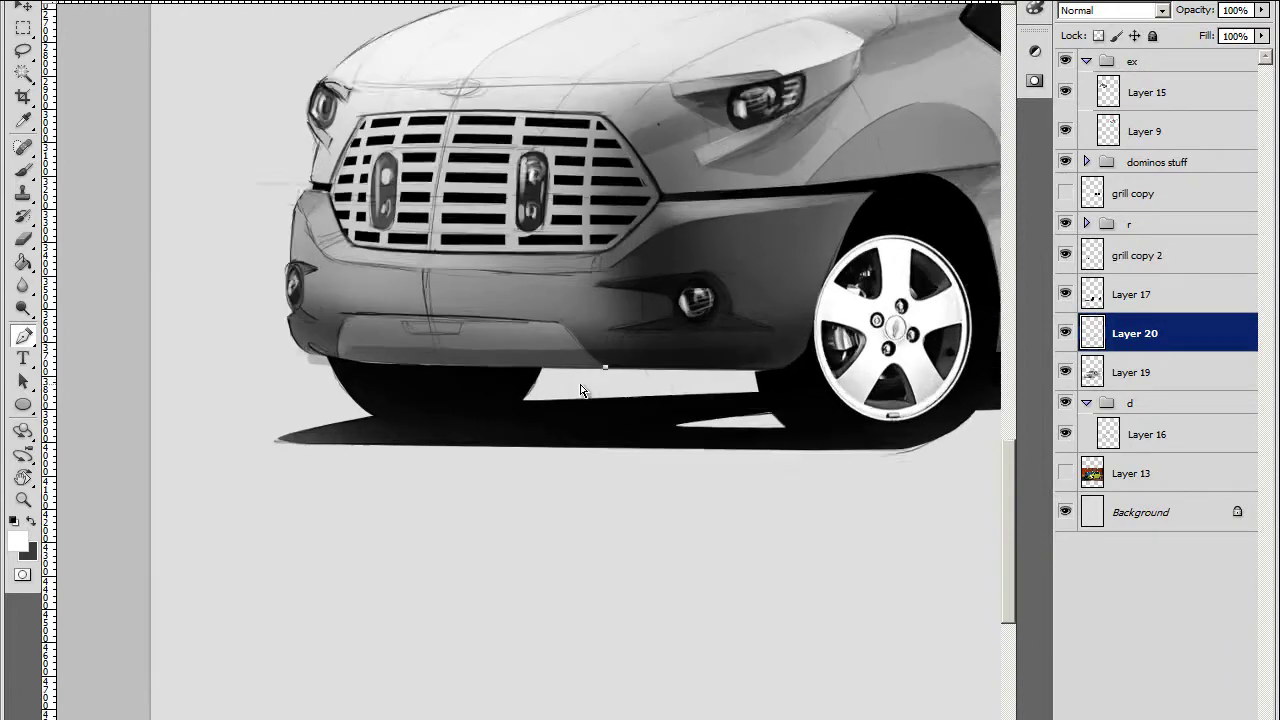
pyautogui.scroll(1, 580, 390)
pyautogui.hotkey('alt', '[')
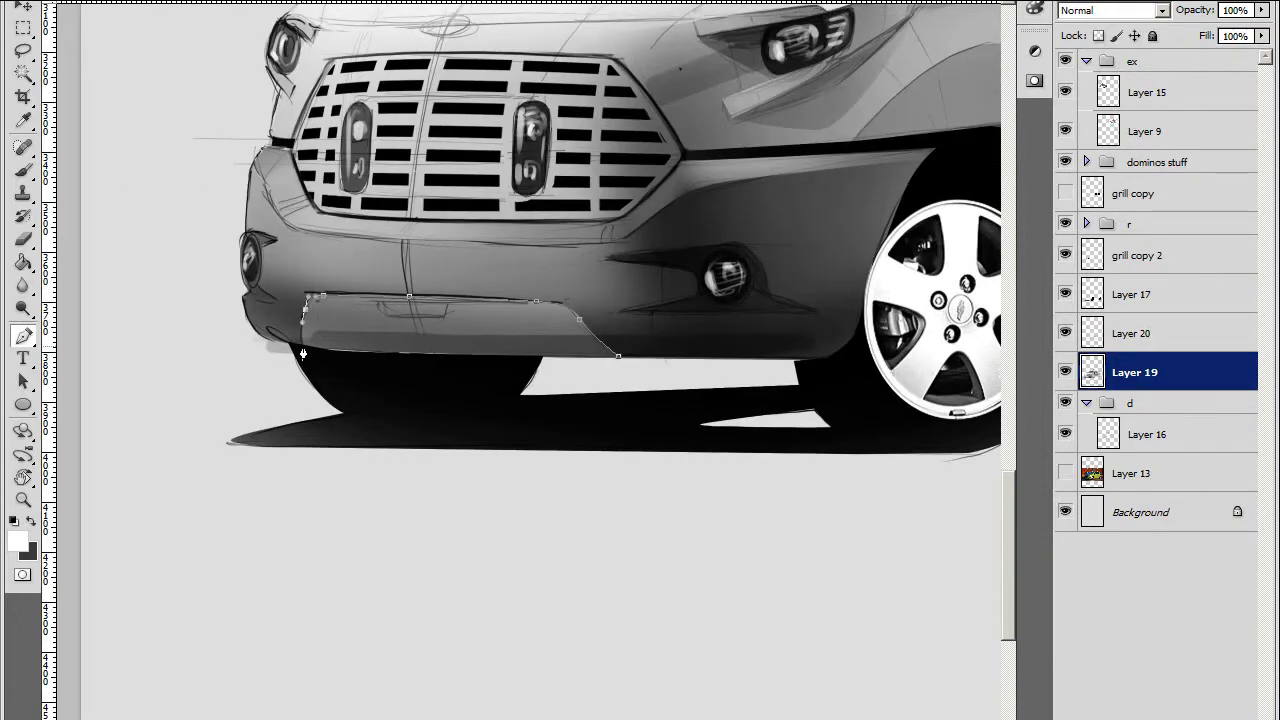
pyautogui.scroll(-3, 633, 365)
pyautogui.rightClick(849, 327)
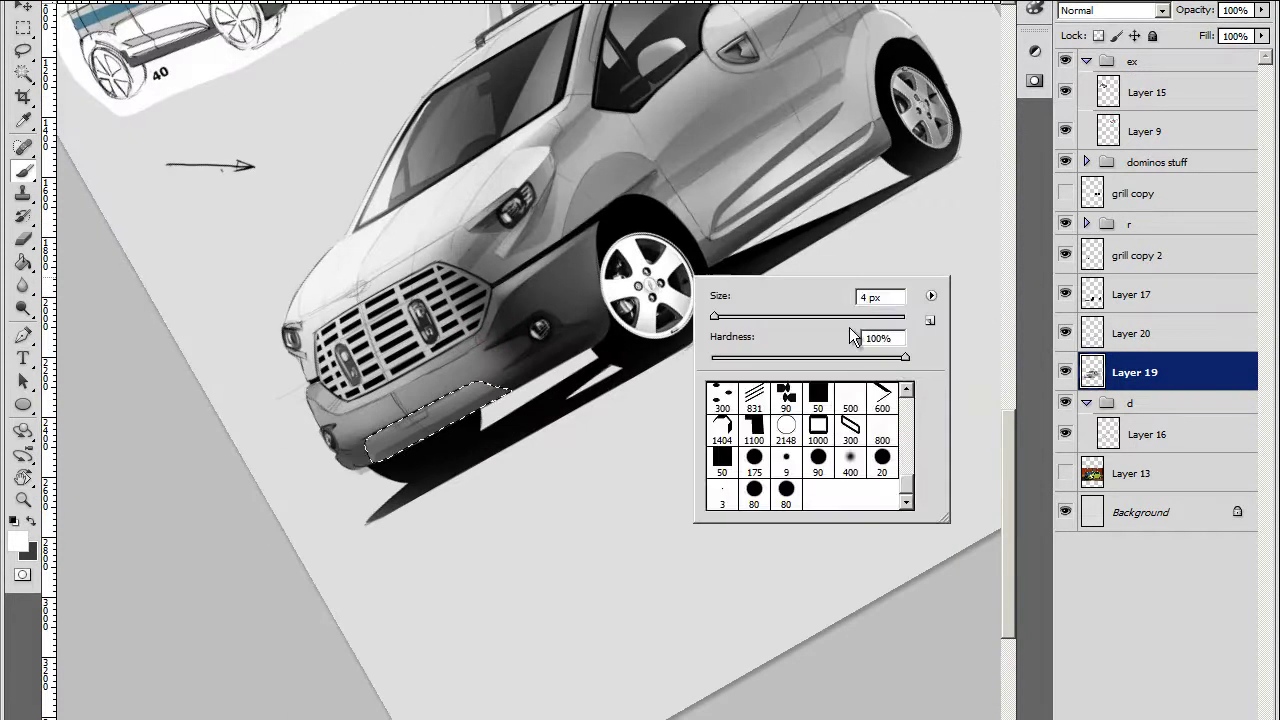
pyautogui.press('Escape')
# Brighten the selected bumper strip with Levels, white input at 140
pyautogui.hotkey('ctrl', 'l')
pyautogui.moveTo(420, 316); pyautogui.dragTo(703, 440)
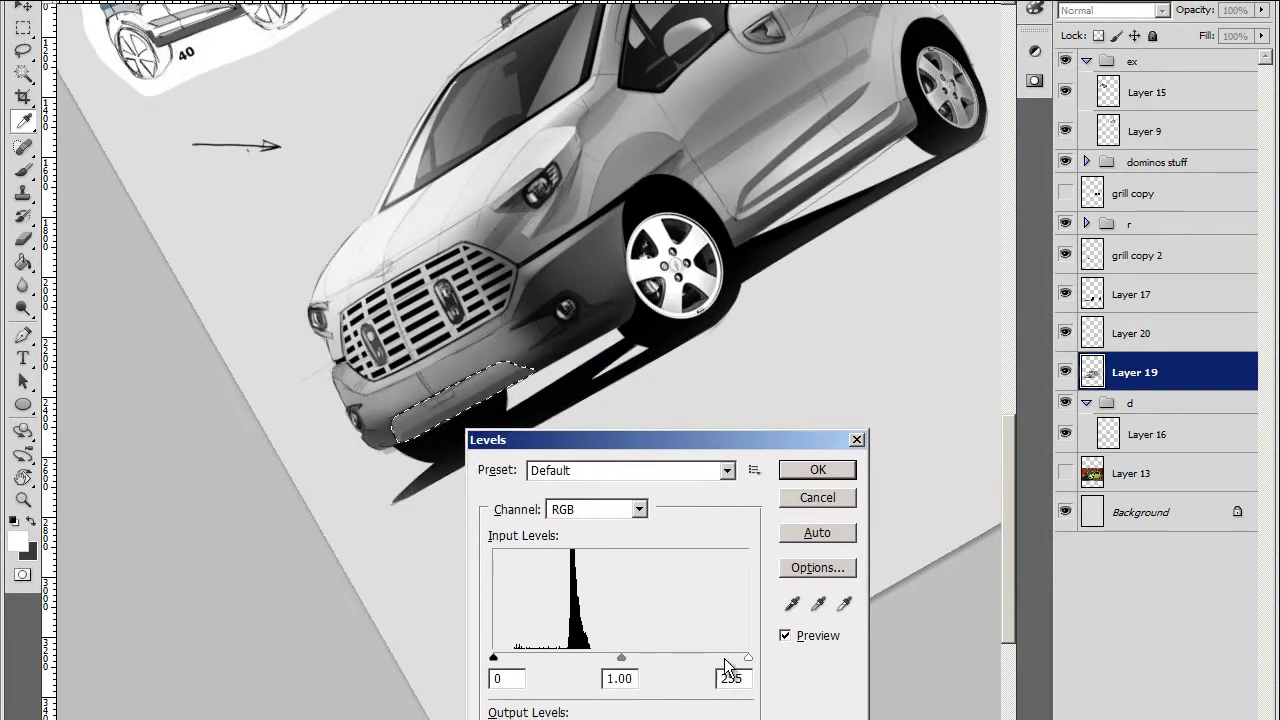
pyautogui.moveTo(748, 658); pyautogui.dragTo(631, 660)
pyautogui.click(817, 469)
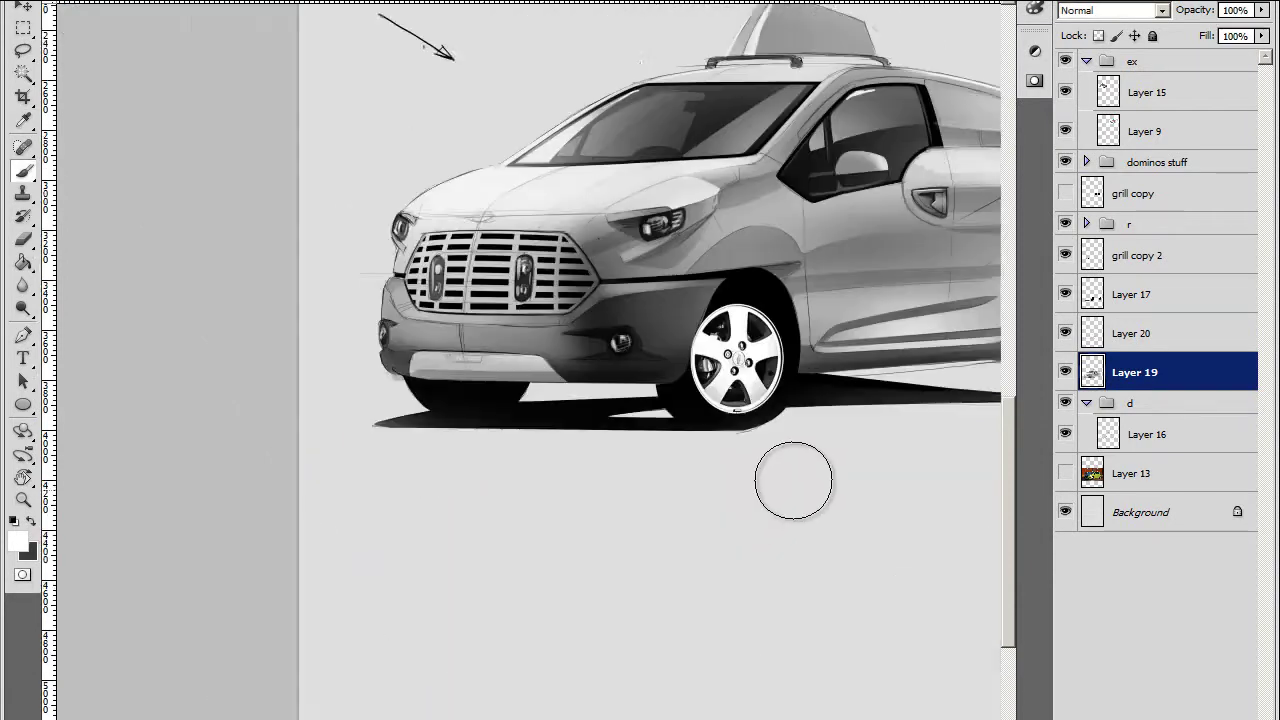
# Return to Layer 20 with the large soft brush and tilt the view
pyautogui.hotkey('ctrl', 'j')
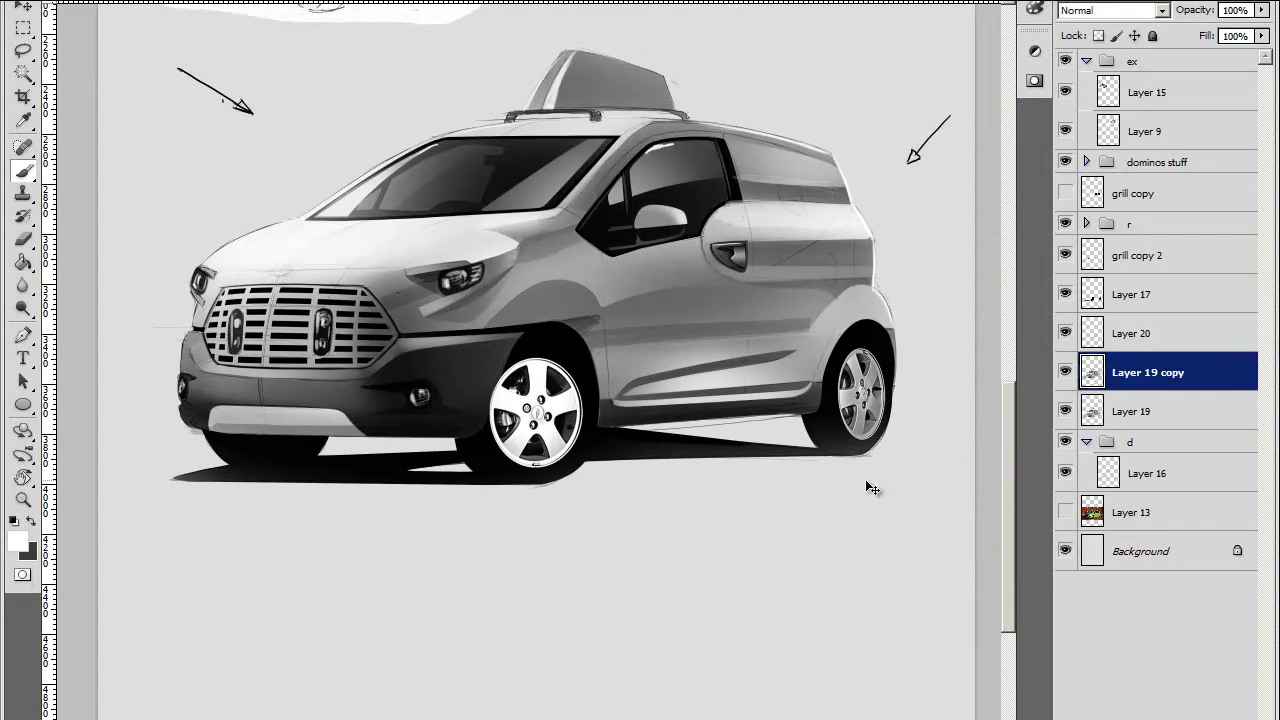
pyautogui.hotkey('ctrl', 'z')
pyautogui.moveTo(865, 479)
pyautogui.mouseDown()
pyautogui.moveTo(848, 498)
pyautogui.moveTo(863, 471)
pyautogui.moveTo(770, 300)
pyautogui.mouseUp()
pyautogui.rightClick(770, 300)
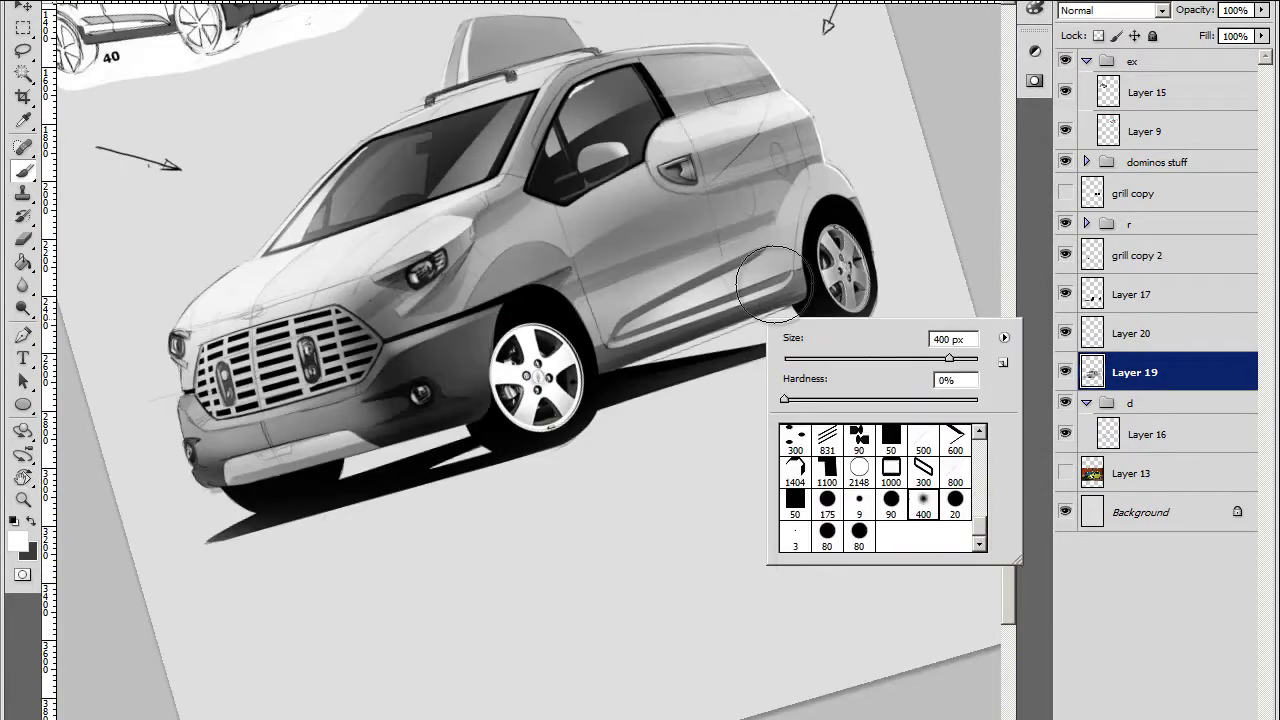
pyautogui.press('Escape')
pyautogui.hotkey('alt', ']')
pyautogui.moveTo(866, 394)
pyautogui.mouseDown()
pyautogui.moveTo(265, 296)
pyautogui.moveTo(584, 352)
pyautogui.mouseUp()
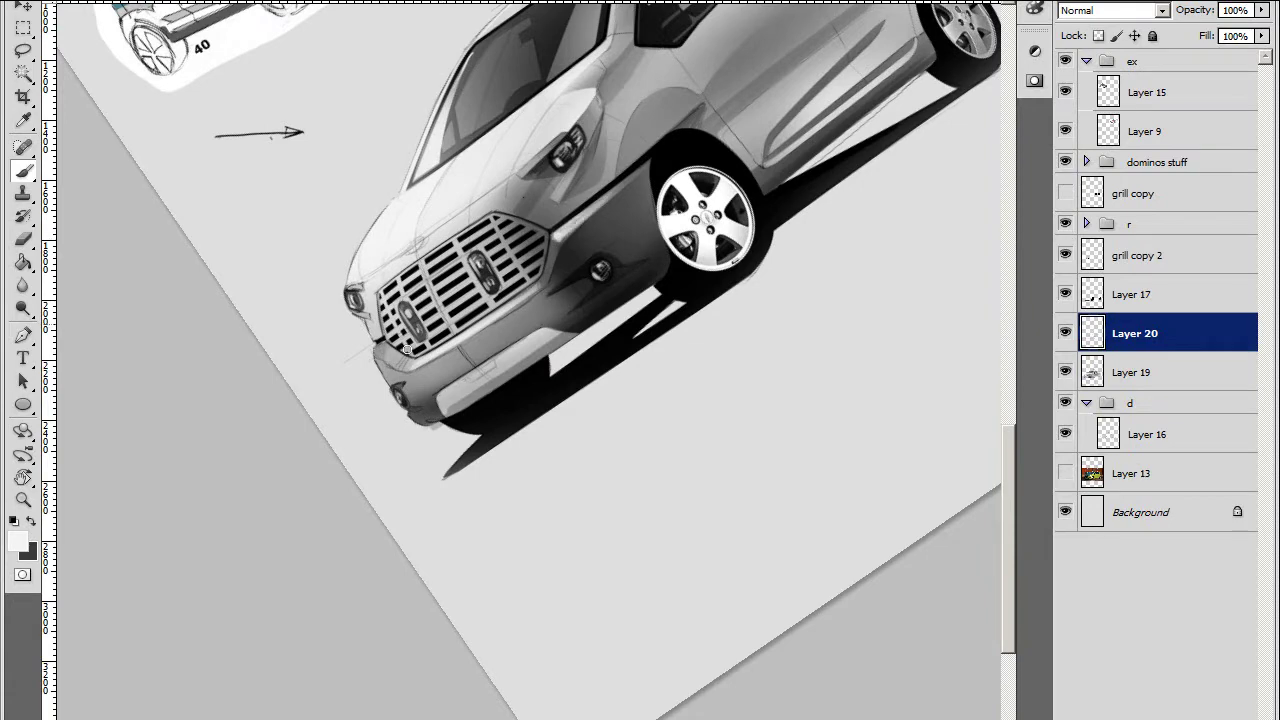
# Set black as the painting colour and rotate the view around the bumper
pyautogui.moveTo(407, 350); pyautogui.dragTo(377, 368)
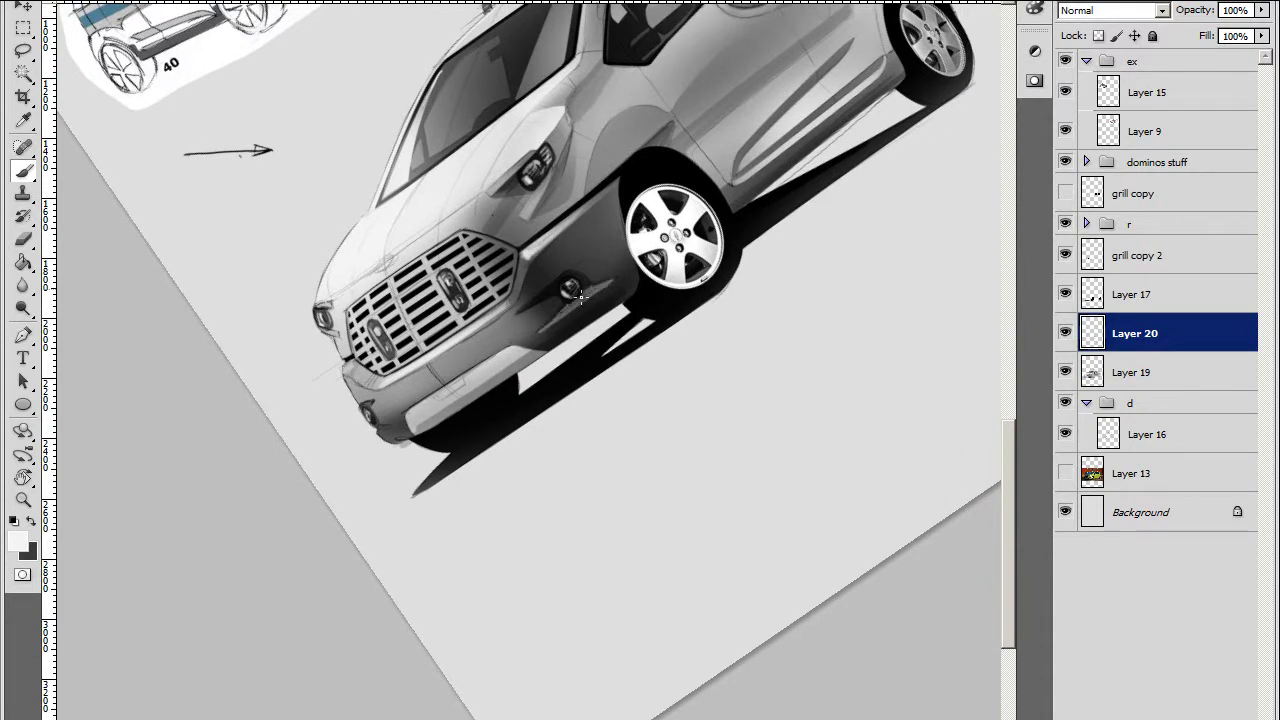
pyautogui.scroll(2, 457, 413)
pyautogui.keyDown('alt'); pyautogui.click(639, 247); pyautogui.keyUp('alt')
pyautogui.scroll(-1, 453, 290)
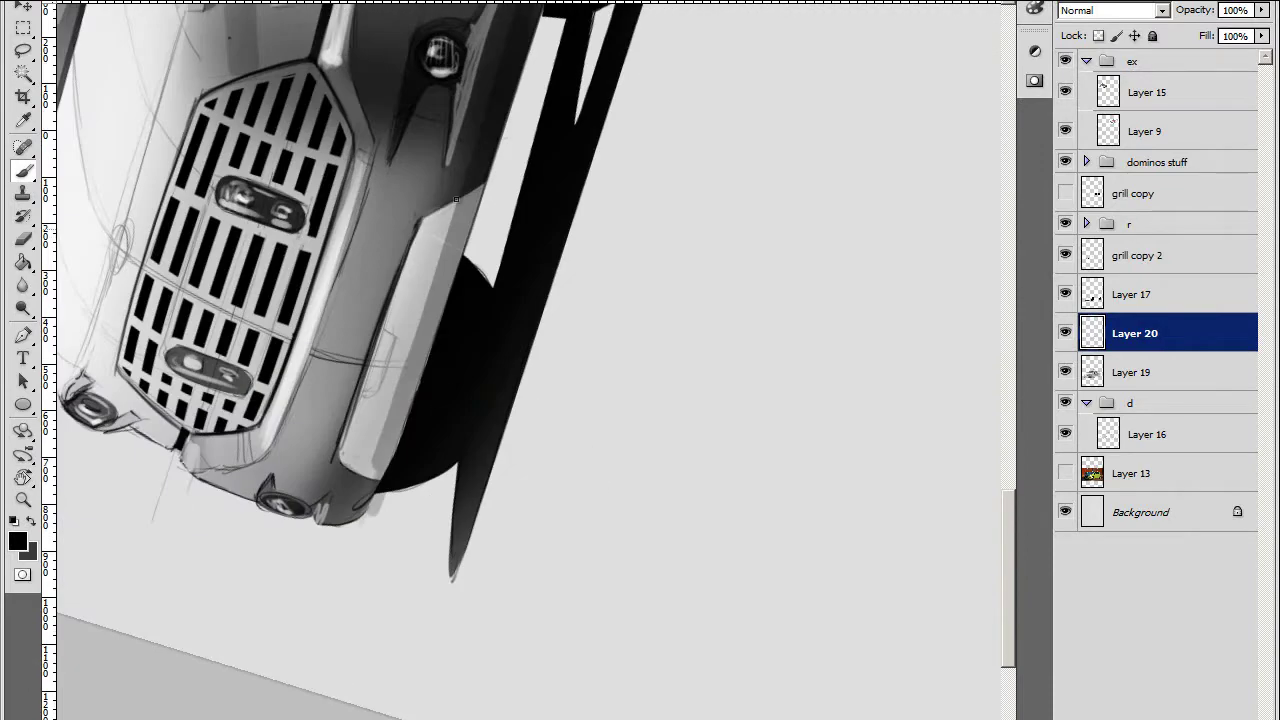
pyautogui.moveTo(557, 207)
pyautogui.mouseDown()
pyautogui.moveTo(555, 294)
pyautogui.moveTo(675, 357)
pyautogui.mouseUp()
pyautogui.press('r')
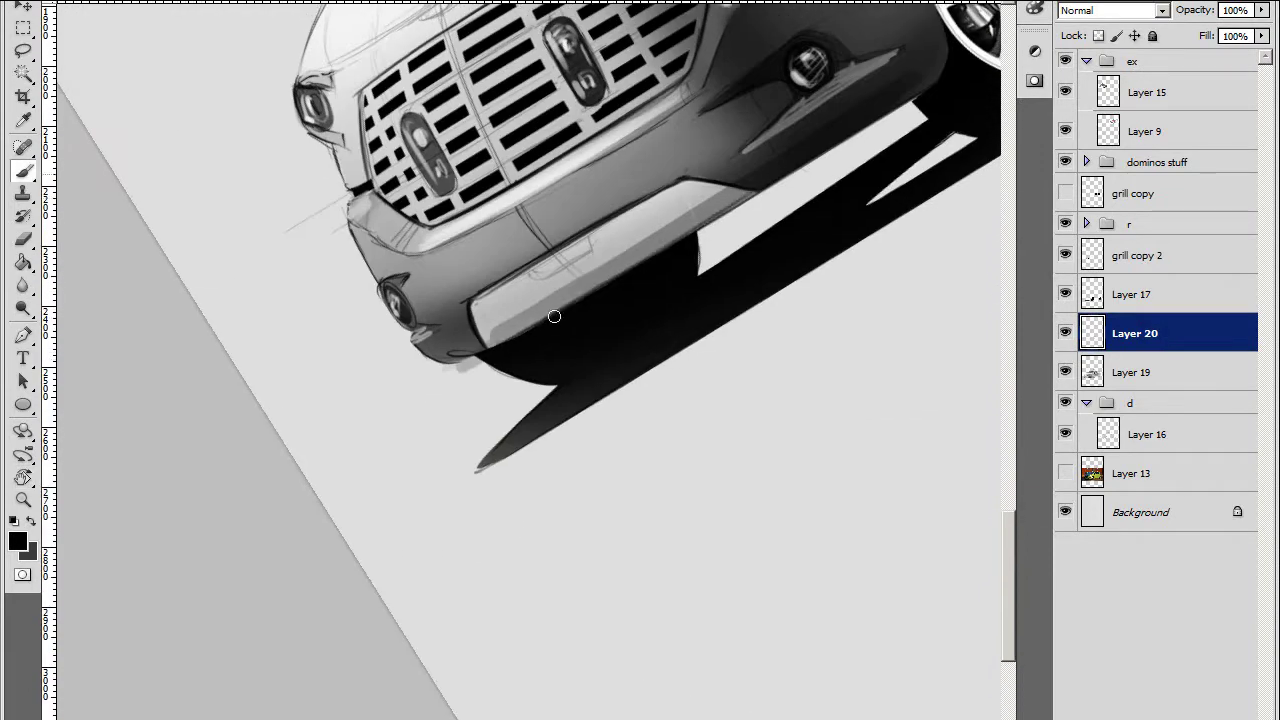
pyautogui.scroll(1, 478, 354)
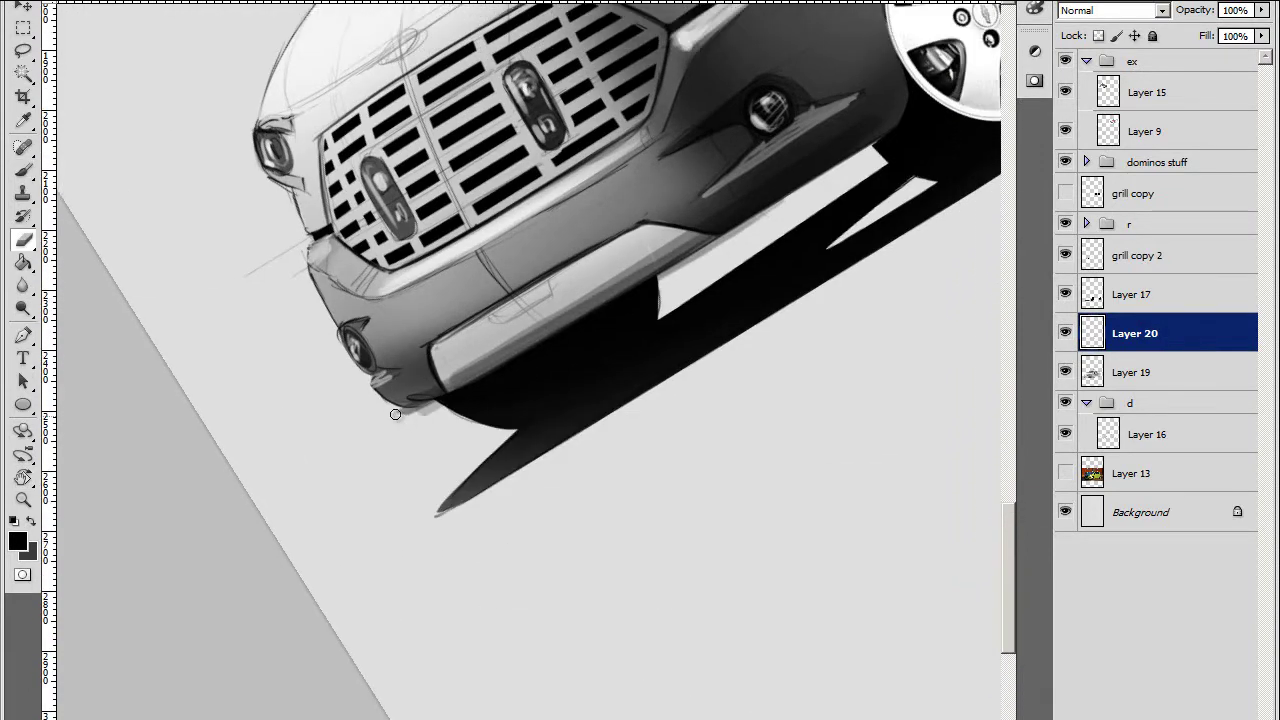
pyautogui.scroll(3, 429, 439)
pyautogui.hscroll(3, 616, 327)
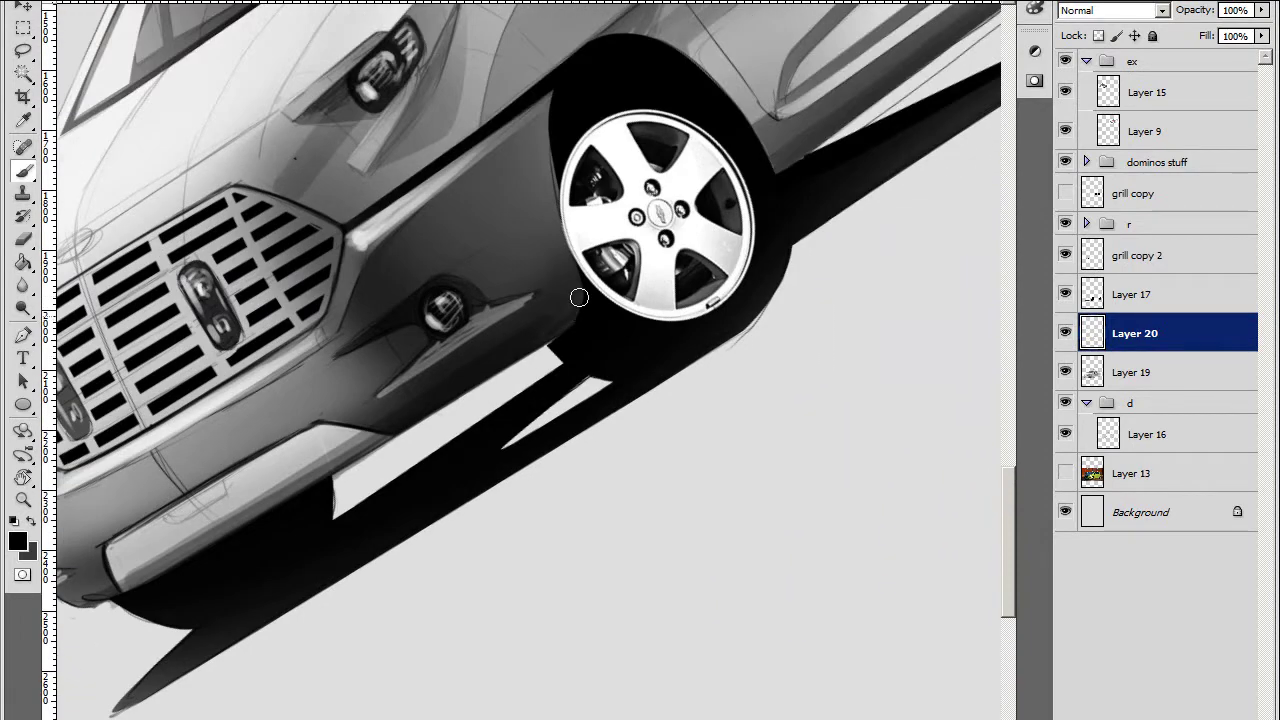
pyautogui.scroll(3, 492, 290)
pyautogui.scroll(-1, 328, 383)
# Confirm black in the colour picker and check the brush size
pyautogui.press('p')
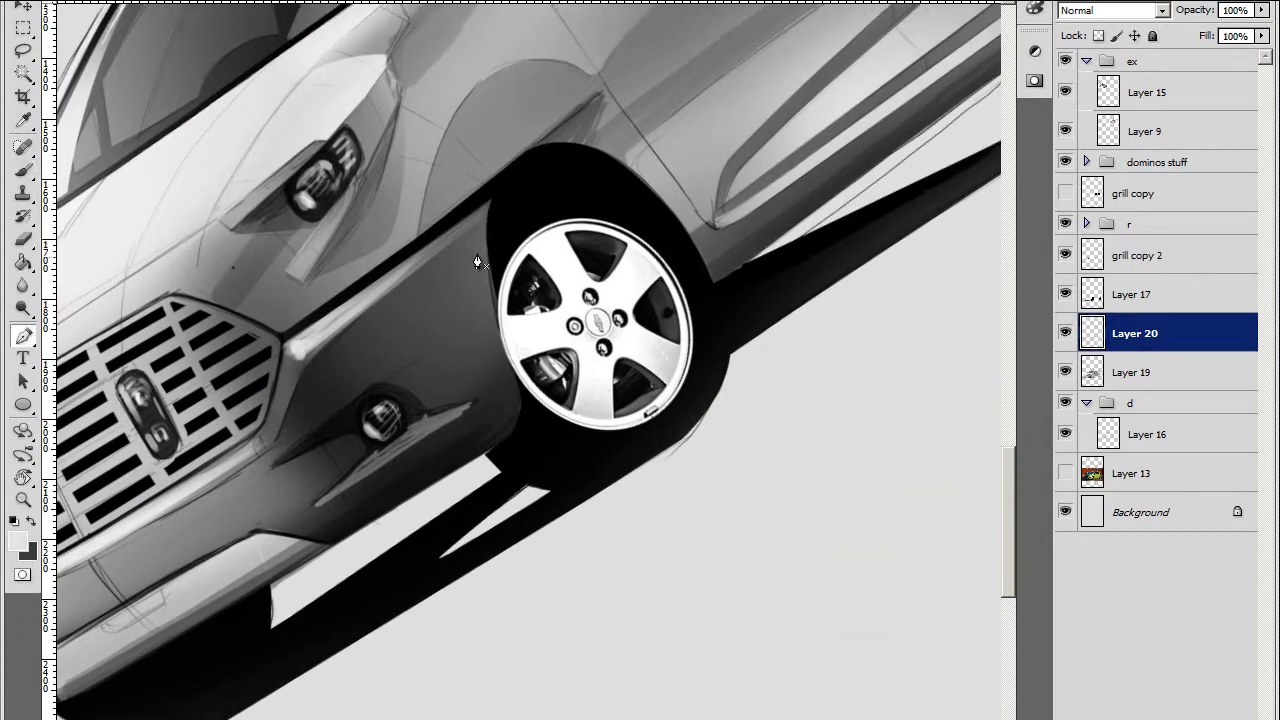
pyautogui.hscroll(-5, 370, 449)
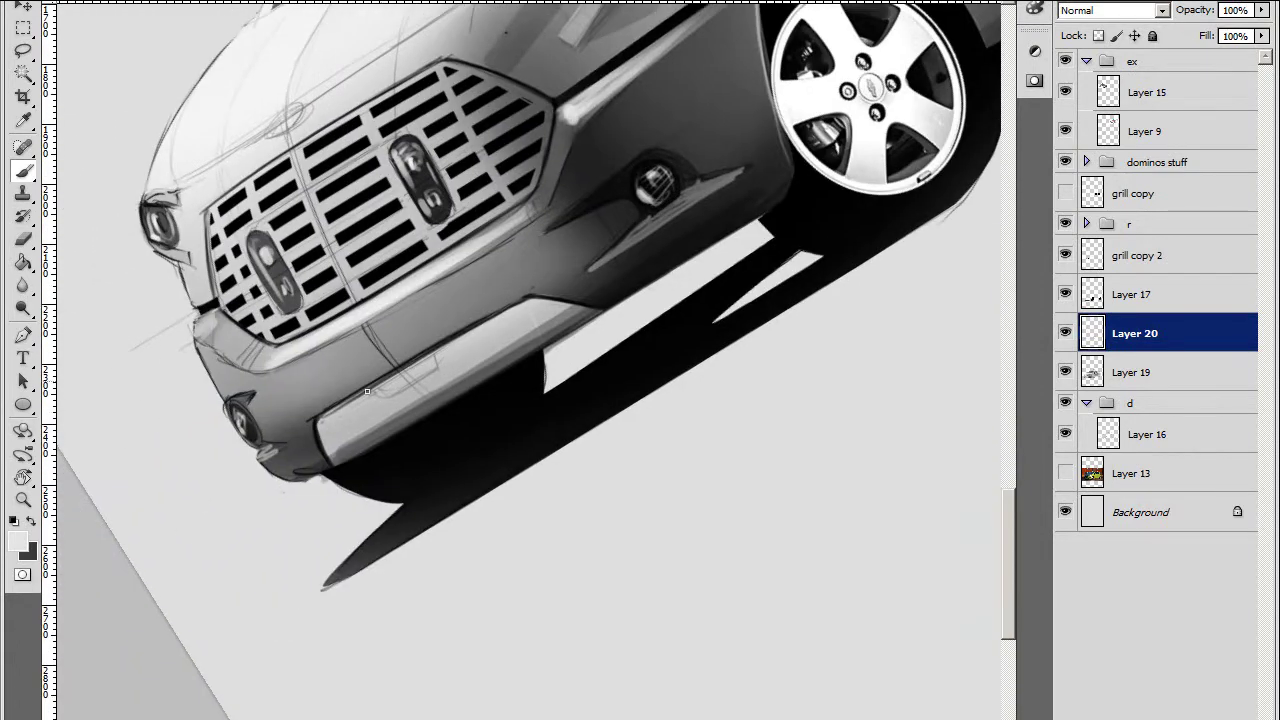
pyautogui.hscroll(-1, 323, 422)
pyautogui.press('x')
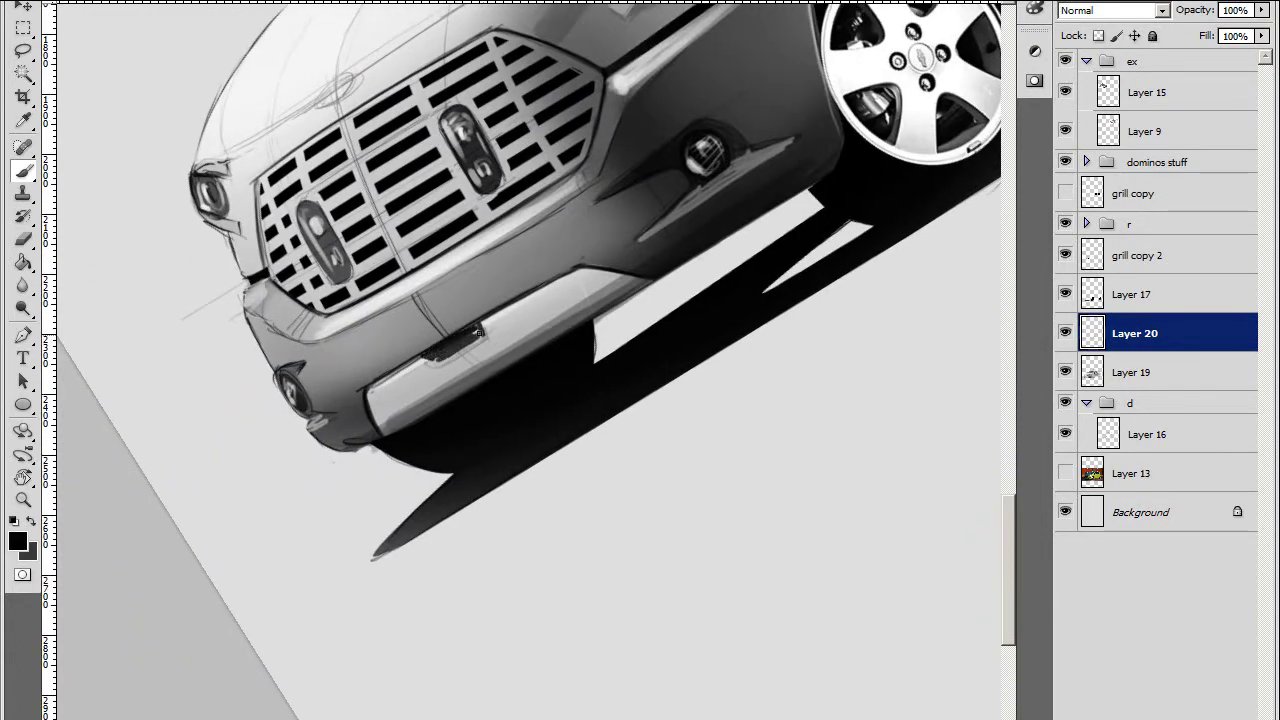
pyautogui.hscroll(-1, 477, 339)
pyautogui.click(18, 541)
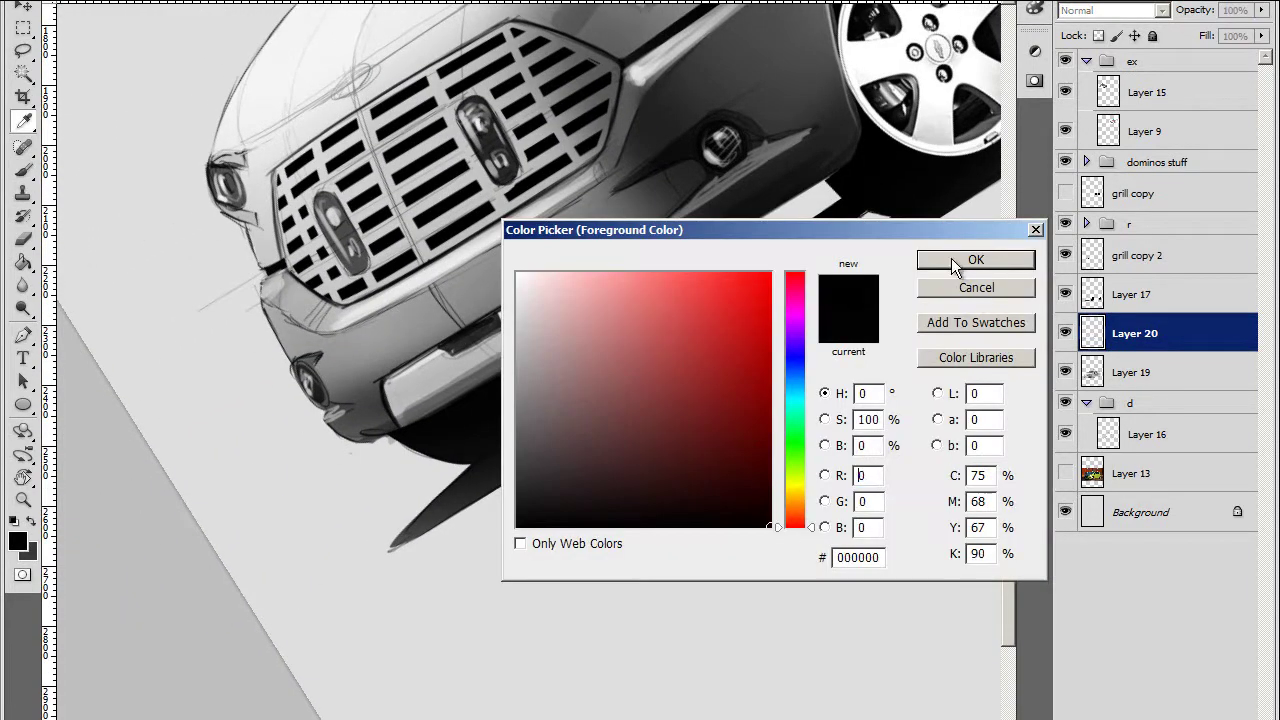
pyautogui.click(951, 258)
pyautogui.rightClick(703, 290)
pyautogui.press('Escape')
# Pick a near-white painting colour and turn the view upright on the whole van
pyautogui.click(18, 541)
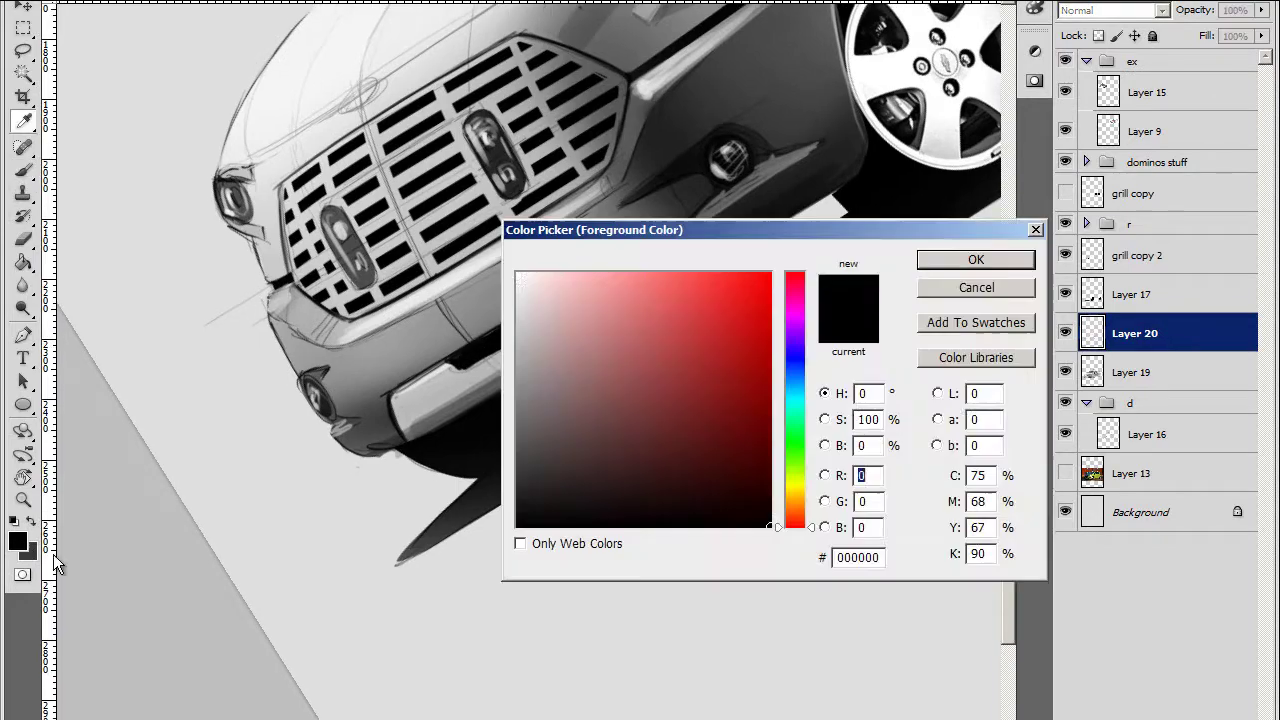
pyautogui.click(530, 290)
pyautogui.click(971, 257)
pyautogui.press('r')
pyautogui.moveTo(416, 378)
pyautogui.mouseDown()
pyautogui.moveTo(733, 458)
pyautogui.moveTo(568, 257)
pyautogui.mouseUp()
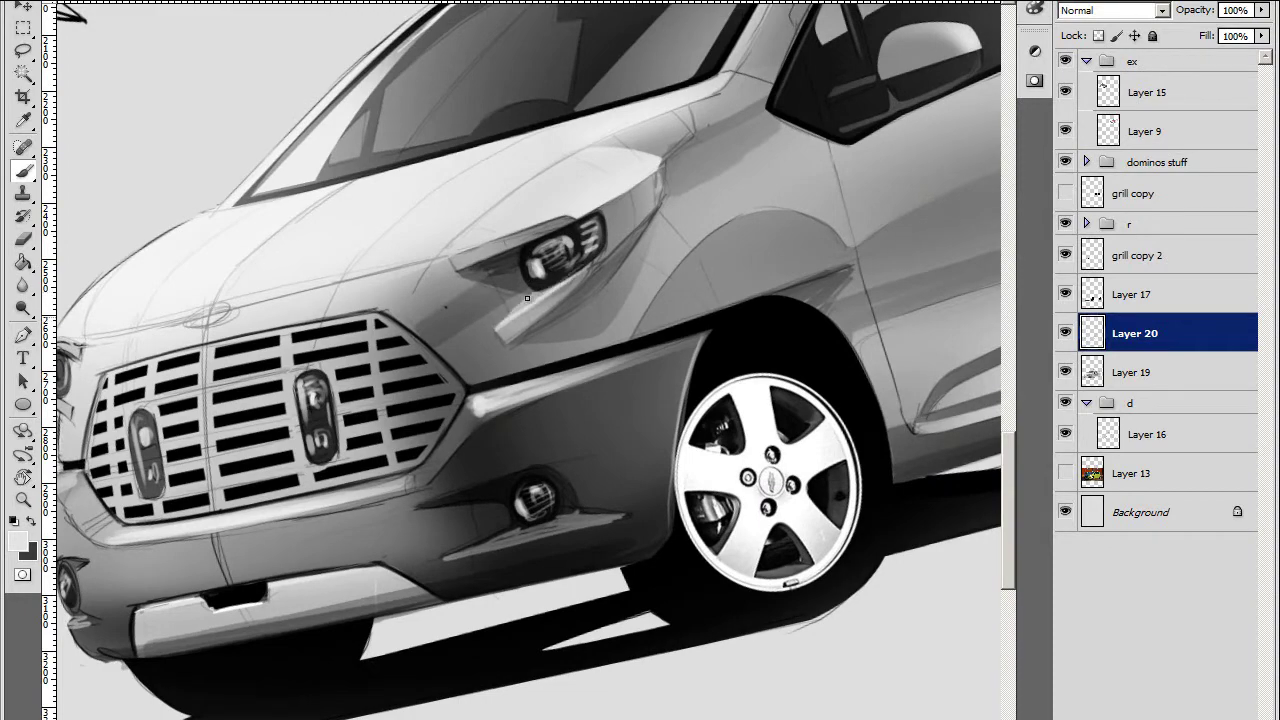
pyautogui.moveTo(334, 554)
pyautogui.mouseDown()
pyautogui.moveTo(623, 366)
pyautogui.moveTo(549, 557)
pyautogui.moveTo(478, 96)
pyautogui.mouseUp()
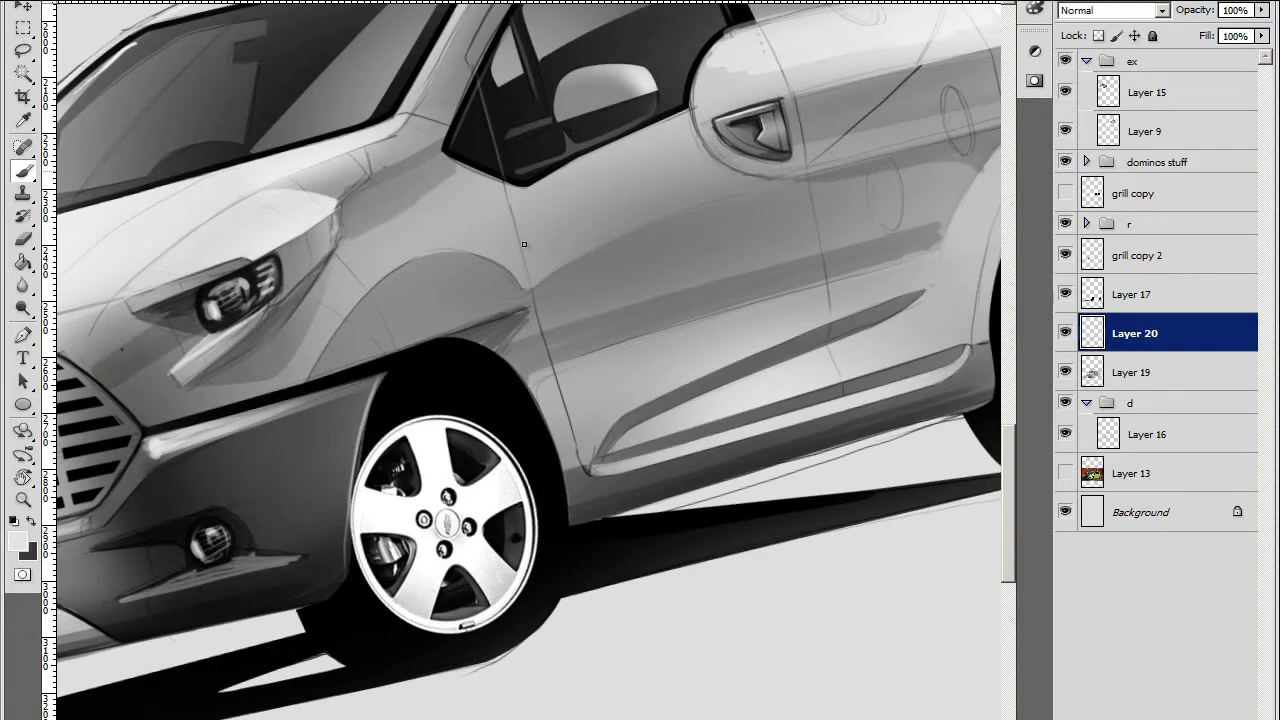
pyautogui.hotkey('ctrl', '-')
pyautogui.hotkey('ctrl', '-')
# Group the car's painting layers into Group 1 and toggle it against the reference photo
pyautogui.click(1065, 473)
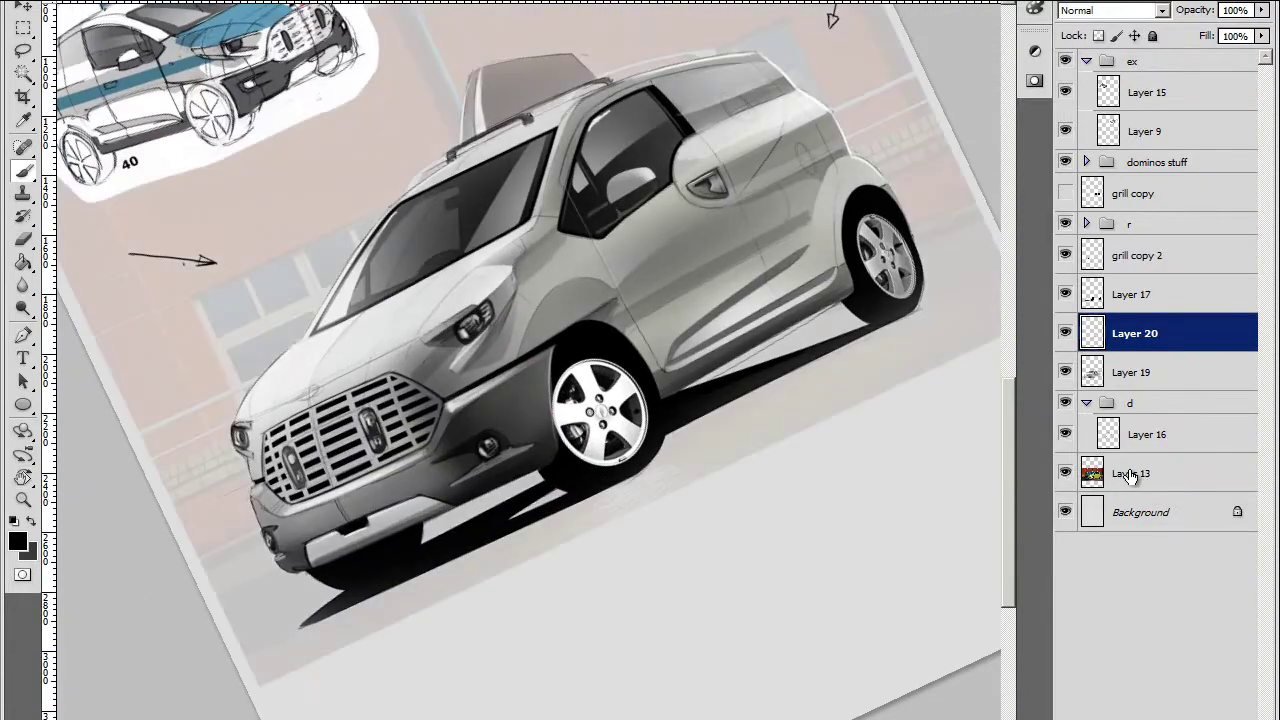
pyautogui.keyDown('shift'); pyautogui.click(1130, 434); pyautogui.keyUp('shift')
pyautogui.hotkey('ctrl', 'g')
pyautogui.click(1065, 247)
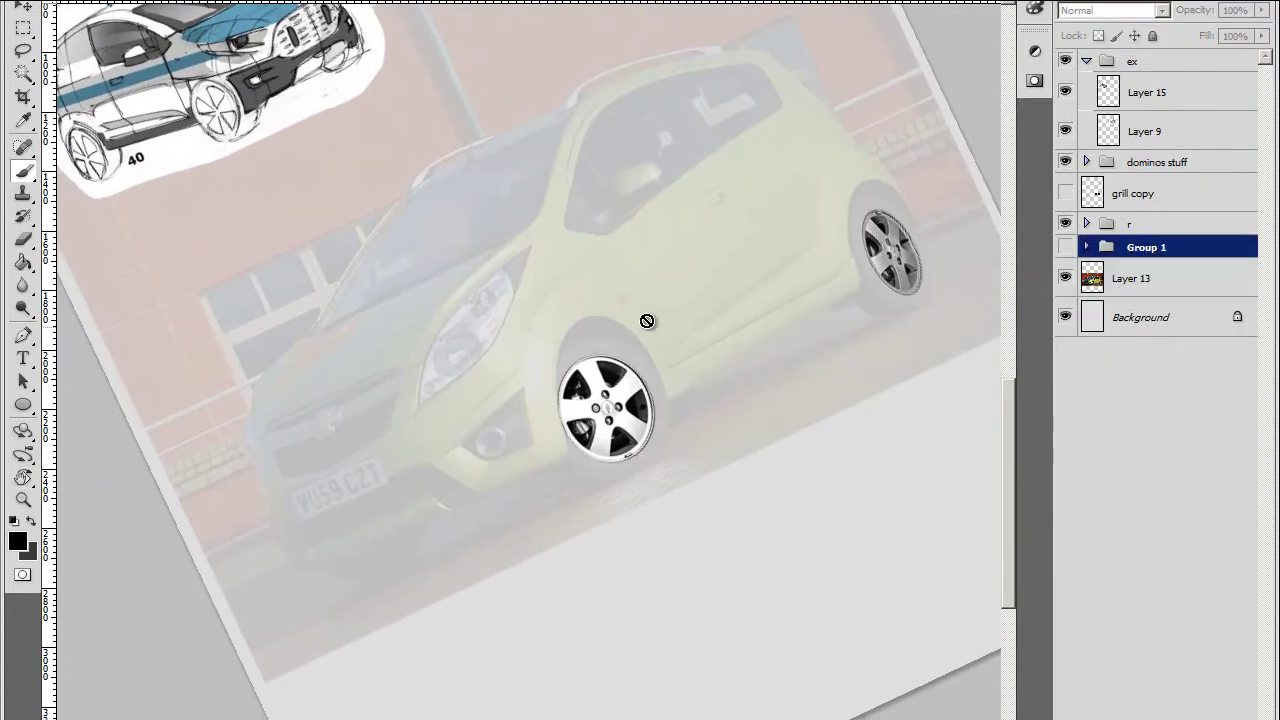
pyautogui.hotkey('ctrl', '+')
pyautogui.hotkey('ctrl', '+')
pyautogui.click(1065, 247)
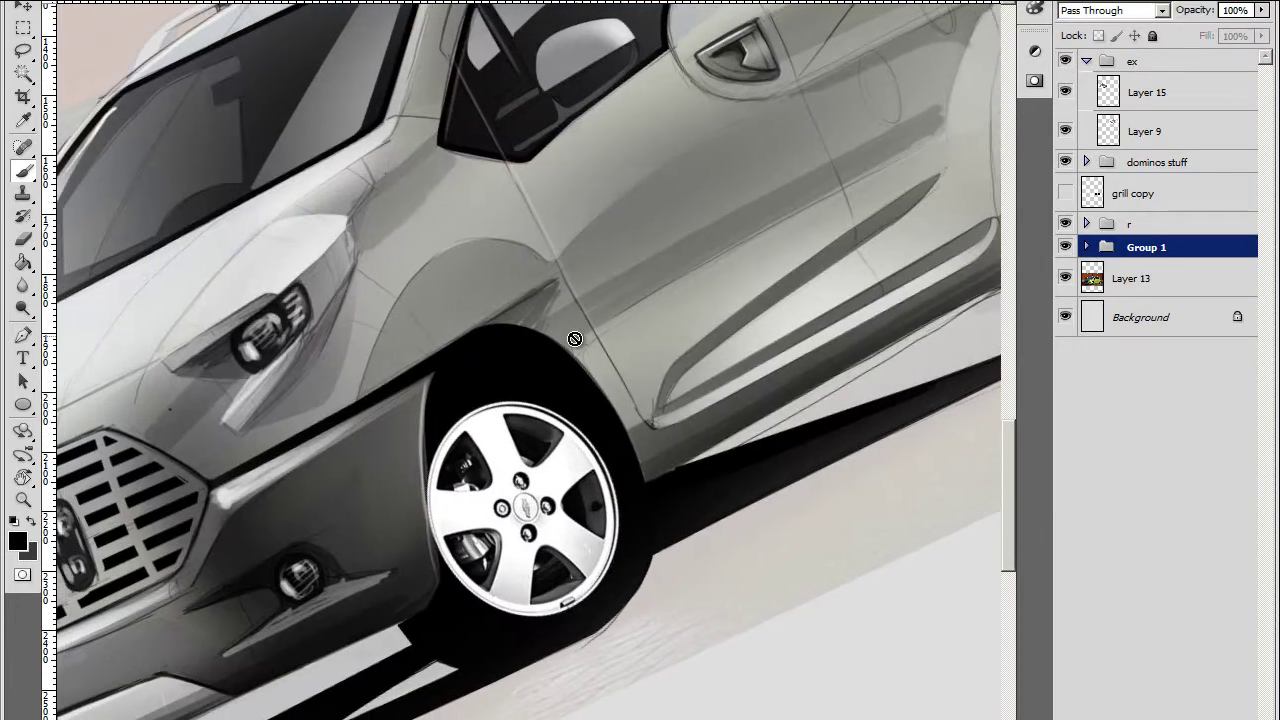
# Expand Group 1, select Layer 20, and set the painting colour to white
pyautogui.click(1086, 247)
pyautogui.click(1150, 356)
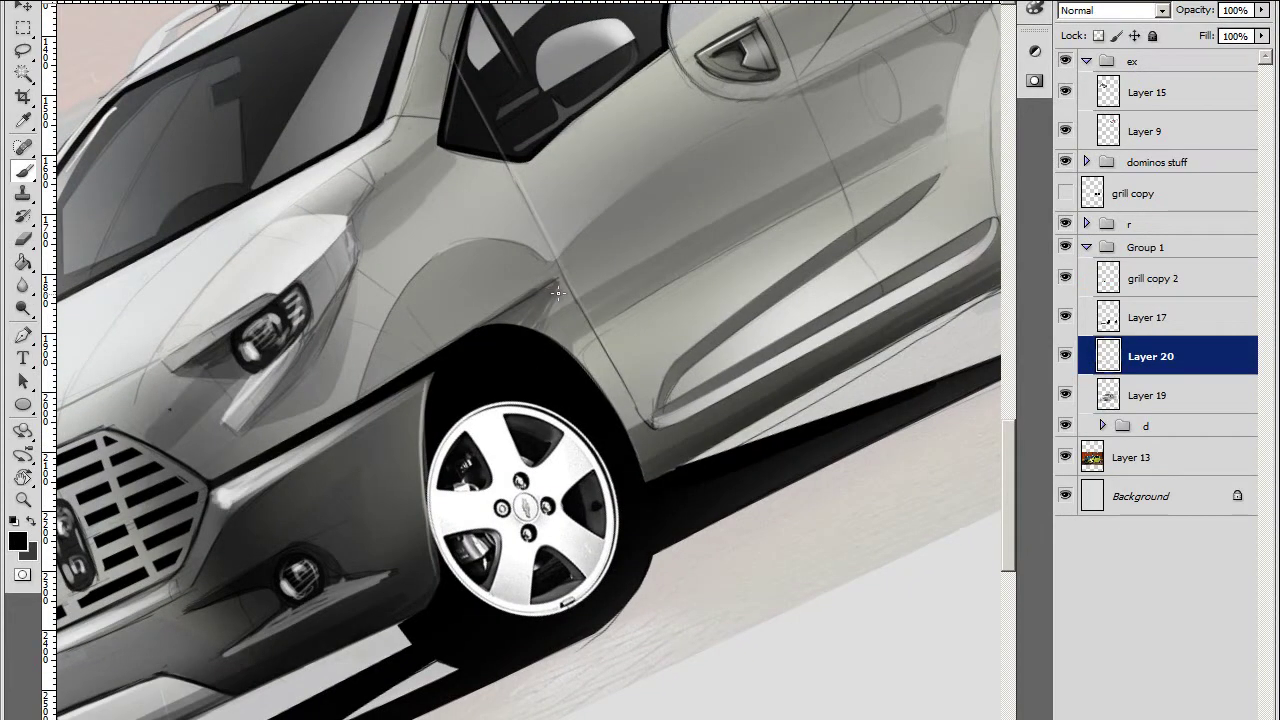
pyautogui.hotkey('ctrl', '-')
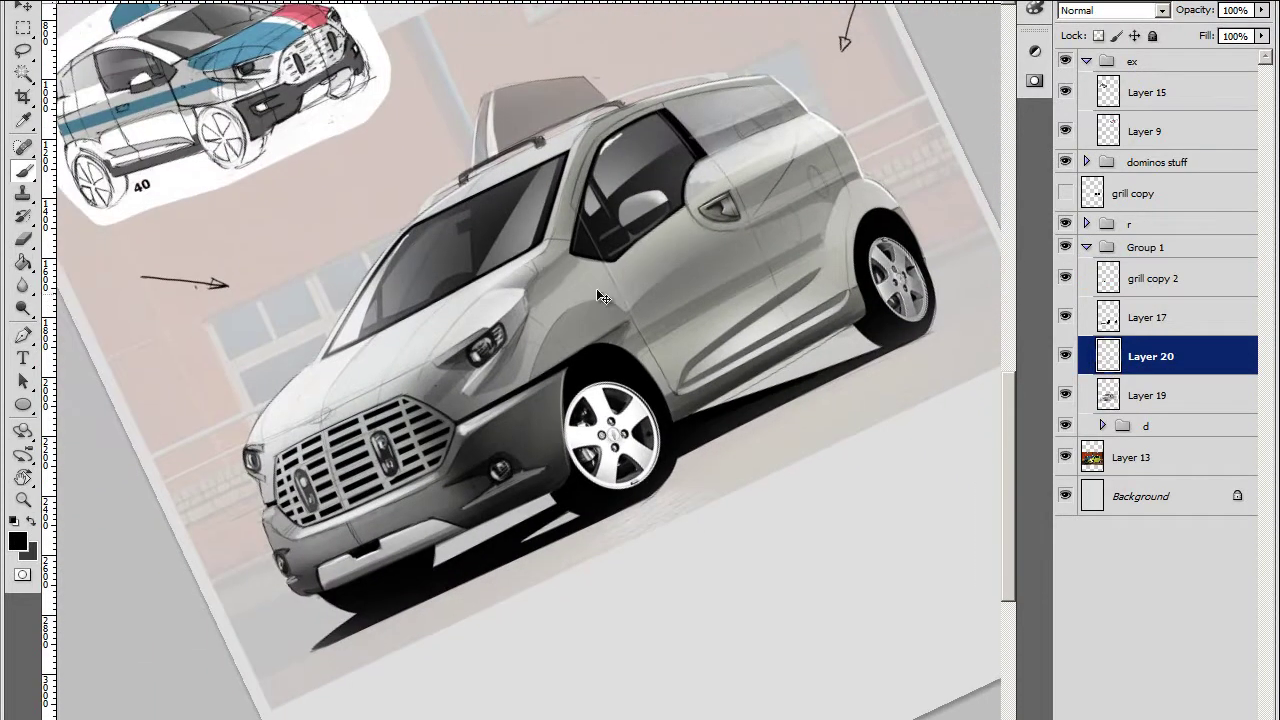
pyautogui.keyDown('alt'); pyautogui.click(425, 550); pyautogui.keyUp('alt')
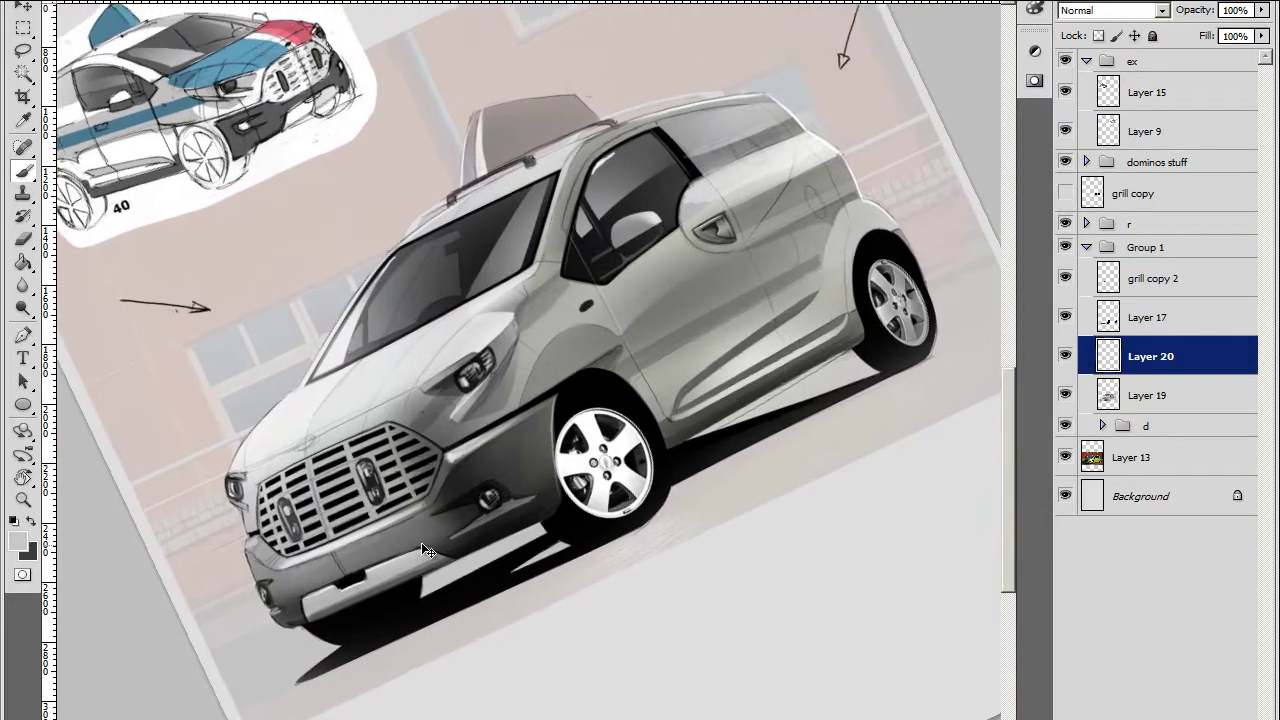
pyautogui.hotkey('ctrl', '+')
pyautogui.click(16, 541)
pyautogui.click(516, 268)
pyautogui.press('Return')
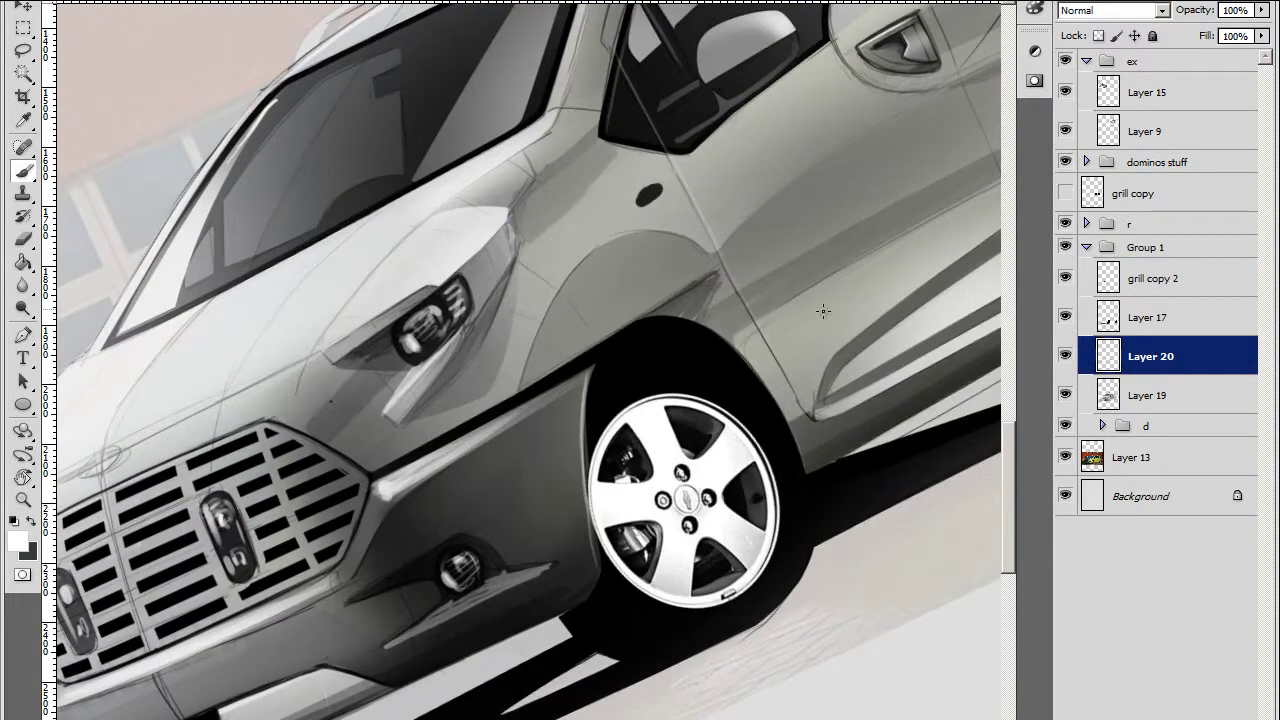
# Zoom out to the whole car and make the d layer group active
pyautogui.hotkey('ctrl', '-')
pyautogui.hotkey('ctrl', '-')
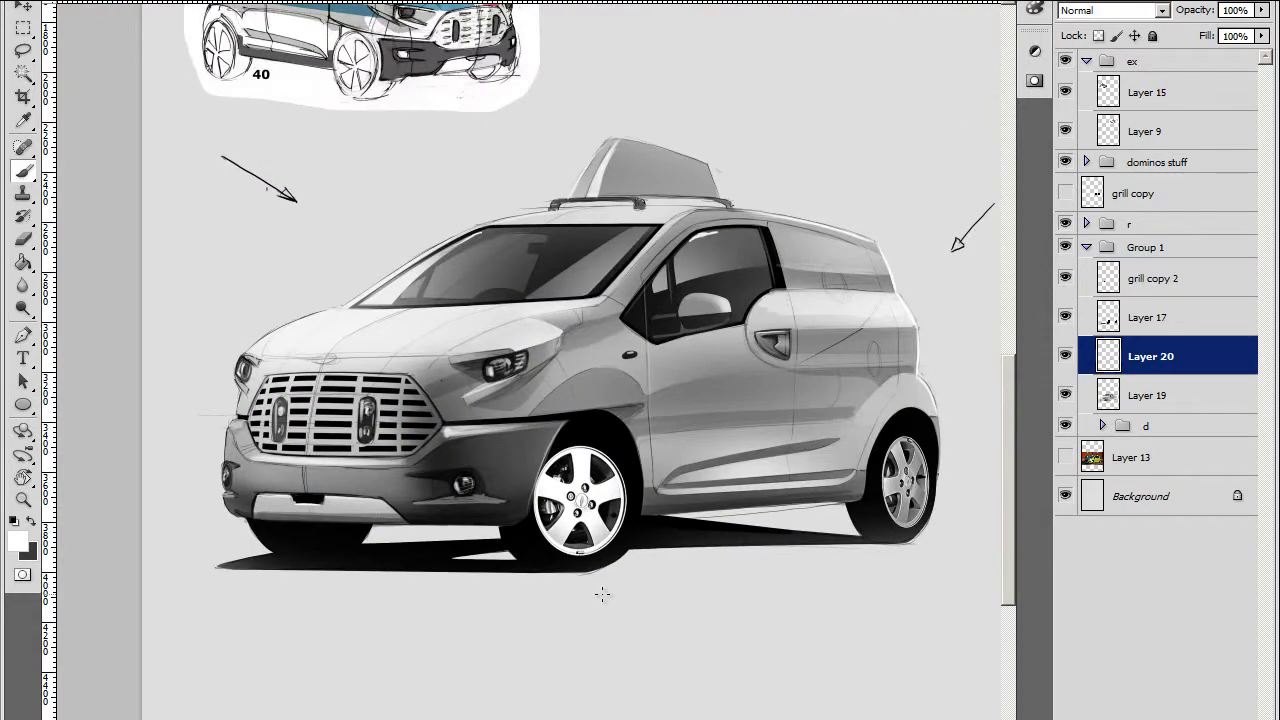
pyautogui.hotkey('ctrl', '+')
pyautogui.click(1105, 434)
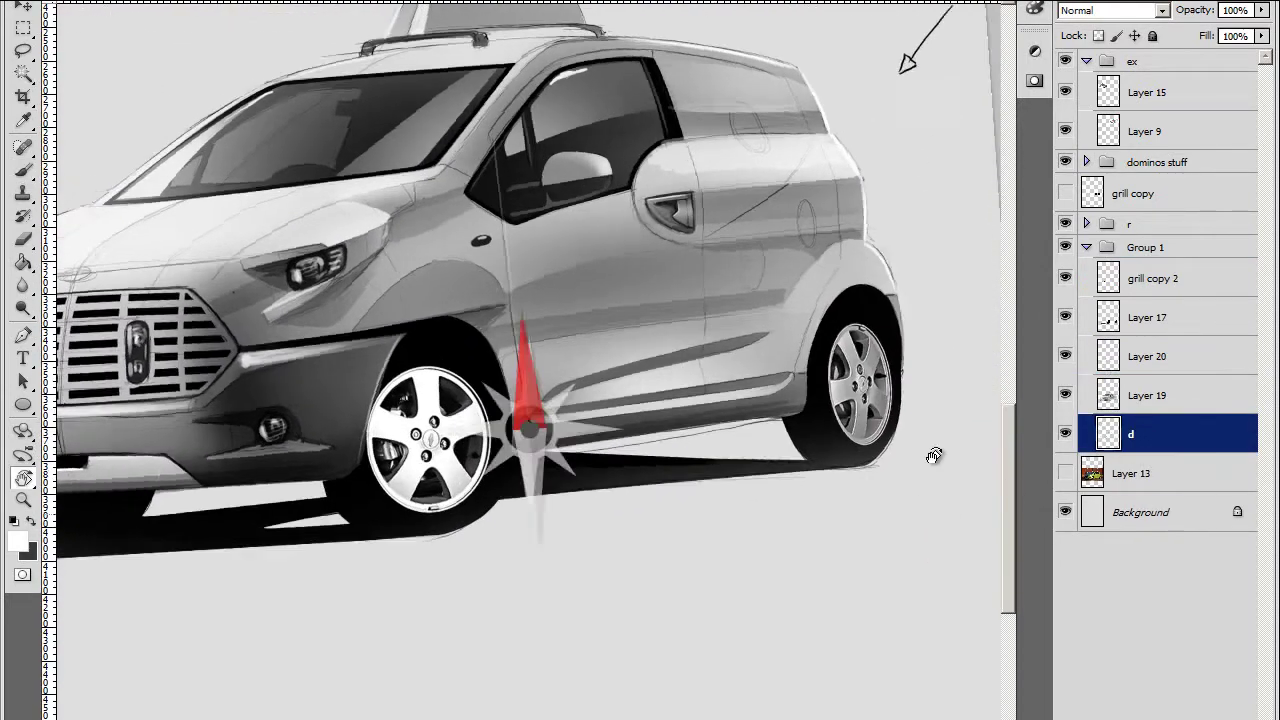
# Make Layer 20 the working layer and fit the whole page in view
pyautogui.moveTo(933, 456); pyautogui.dragTo(925, 350)
pyautogui.press('e')
pyautogui.keyDown('space'); pyautogui.moveTo(777, 367); pyautogui.dragTo(750, 462); pyautogui.keyUp('space')
pyautogui.press('b')
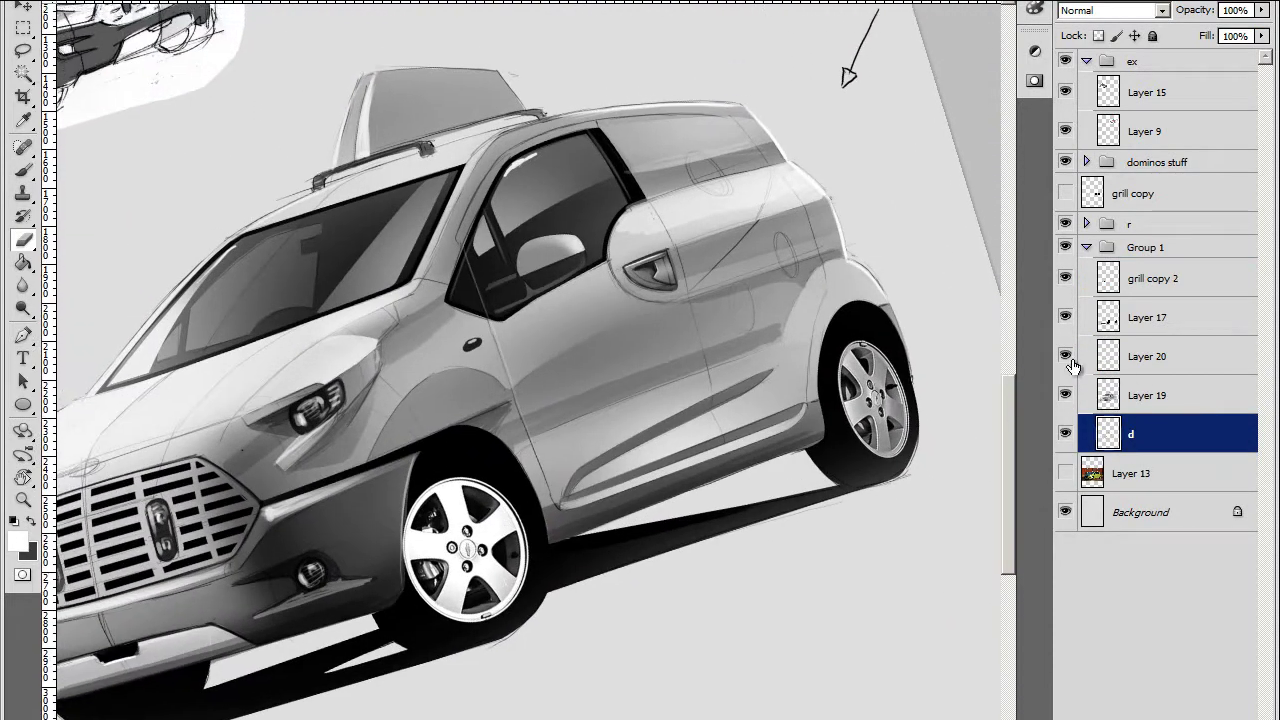
pyautogui.hotkey('alt', ']')
pyautogui.hotkey('alt', ']')
pyautogui.moveTo(504, 308); pyautogui.dragTo(631, 341)
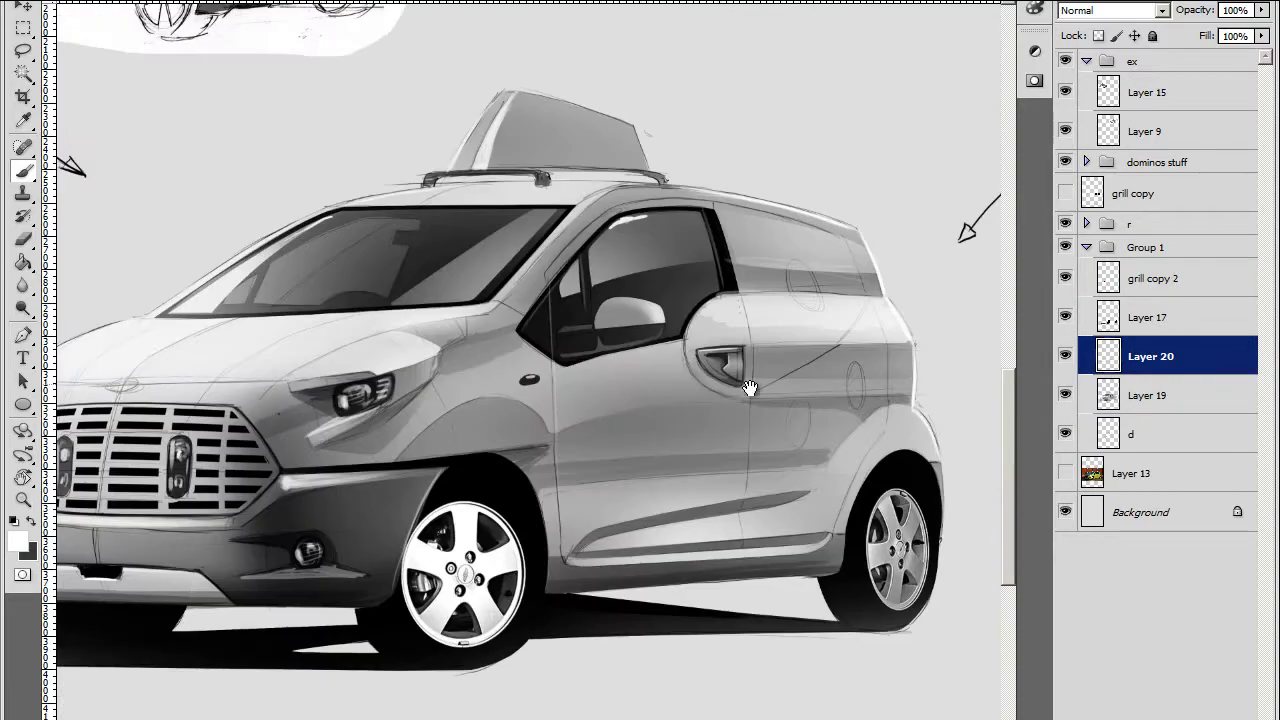
pyautogui.moveTo(348, 393); pyautogui.dragTo(408, 307)
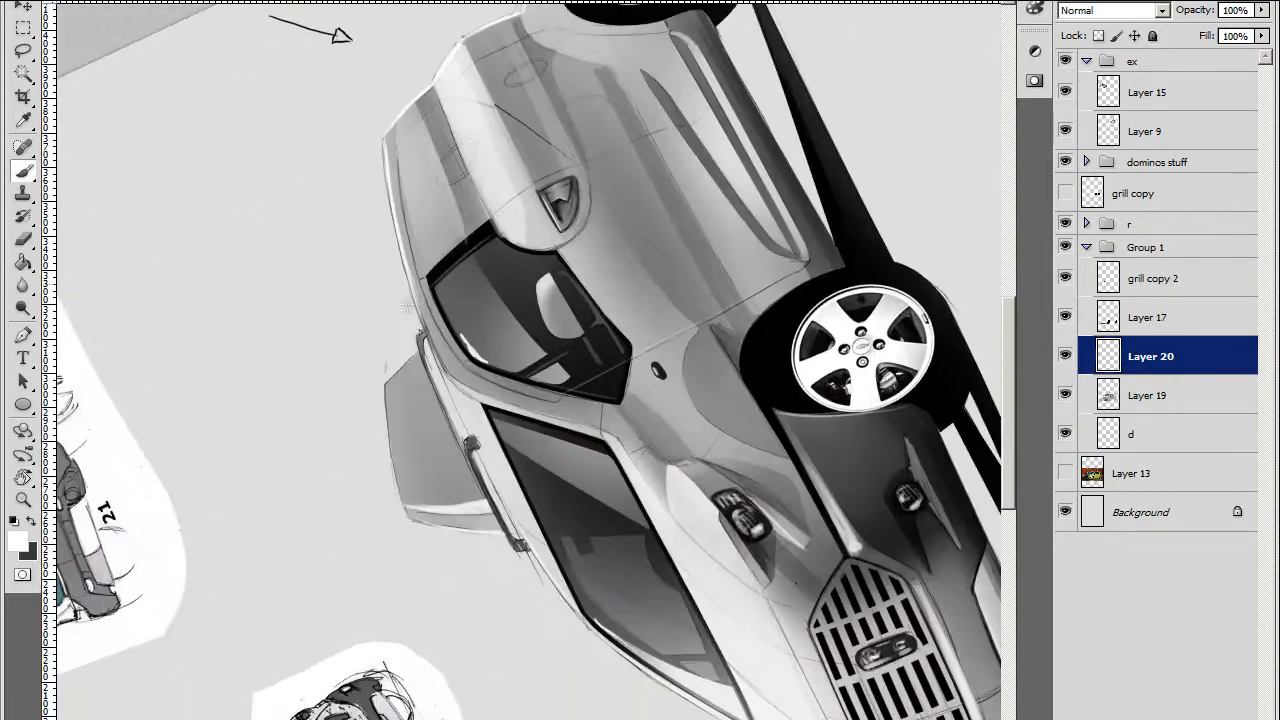
pyautogui.moveTo(396, 375); pyautogui.dragTo(419, 324)
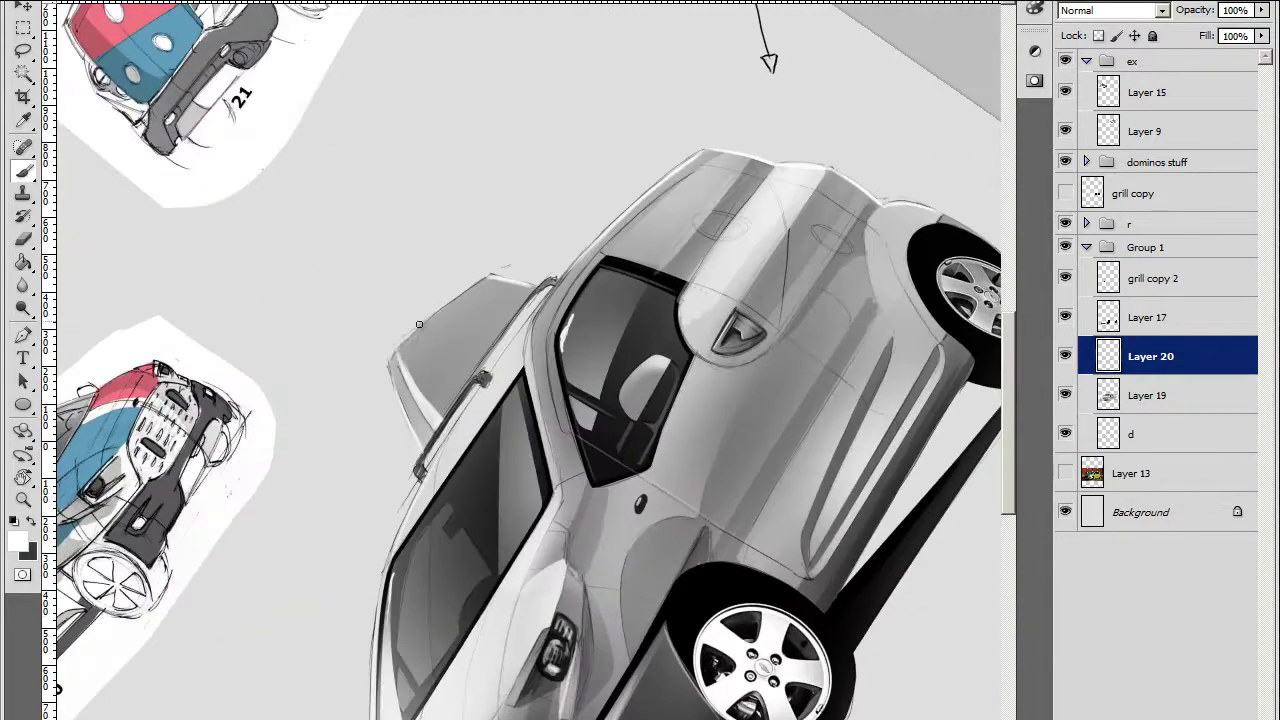
pyautogui.press('Escape')
pyautogui.hotkey('ctrl', '0')
# Create Layer 21 and move it below the d layer
pyautogui.hotkey('ctrl', 'shift', 'alt', 'n')
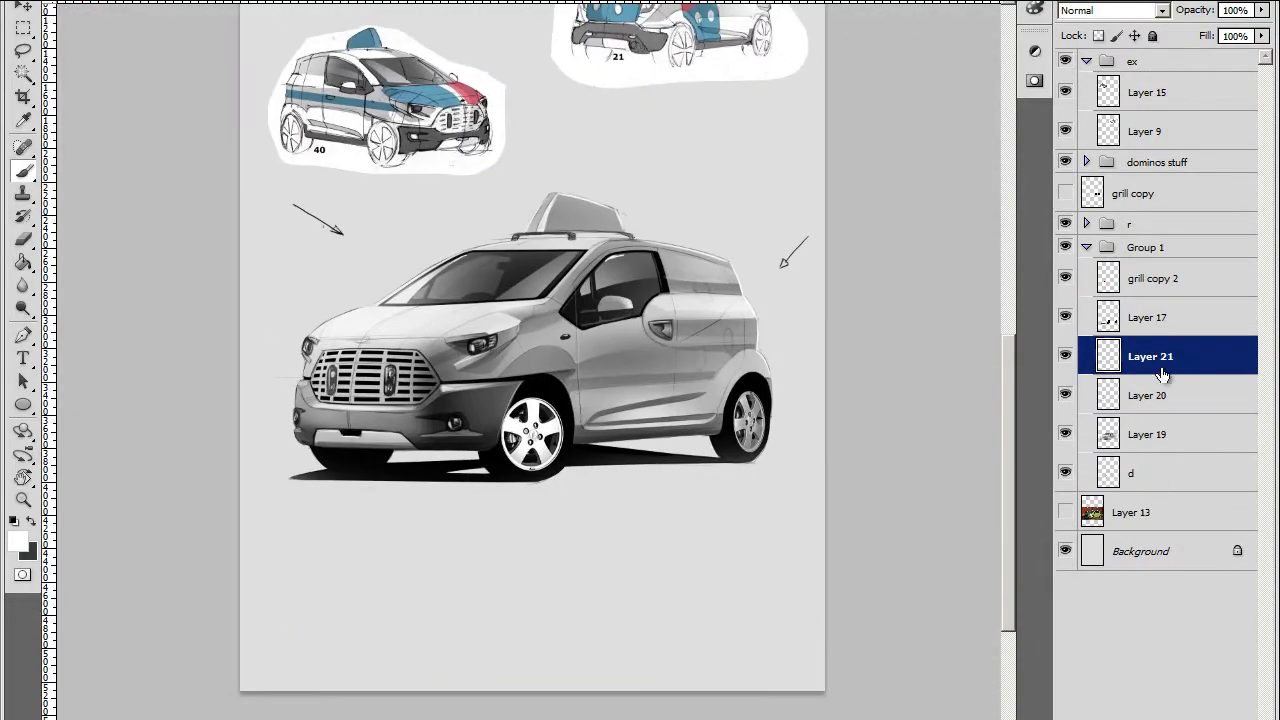
pyautogui.moveTo(1163, 374); pyautogui.dragTo(1150, 473)
pyautogui.click(1100, 398)
pyautogui.press('l')
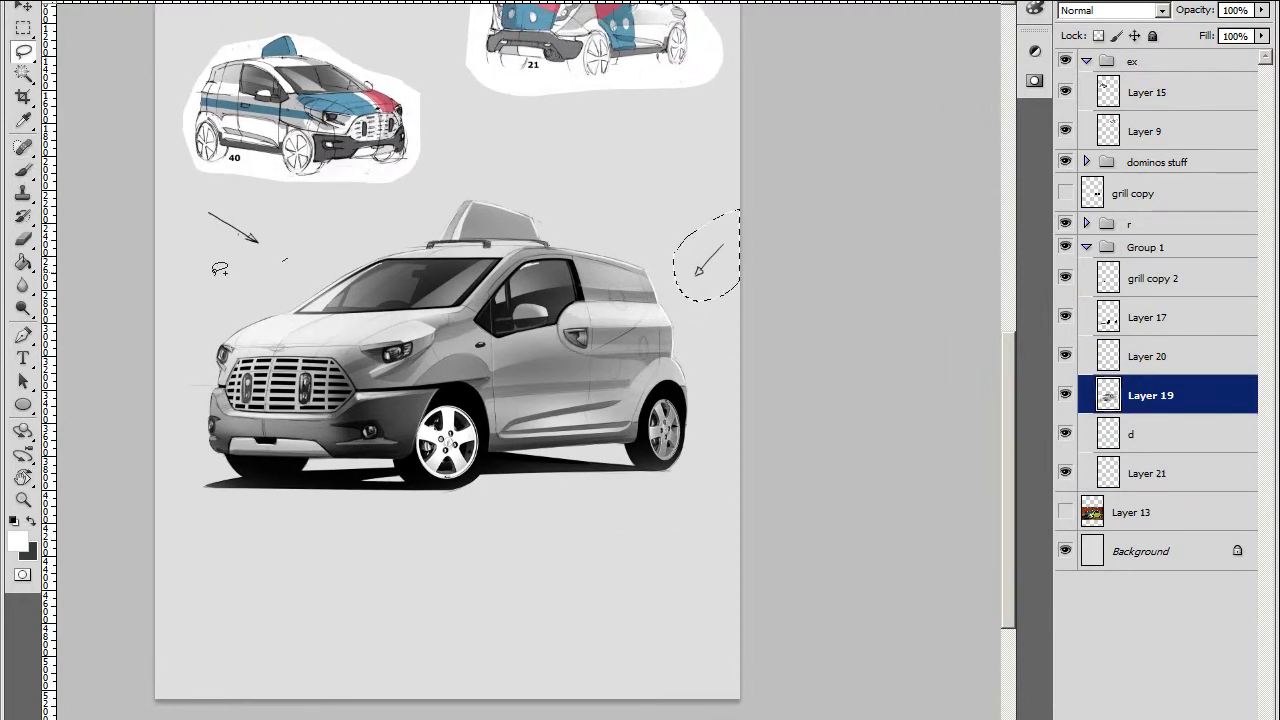
pyautogui.hotkey('ctrl', '+')
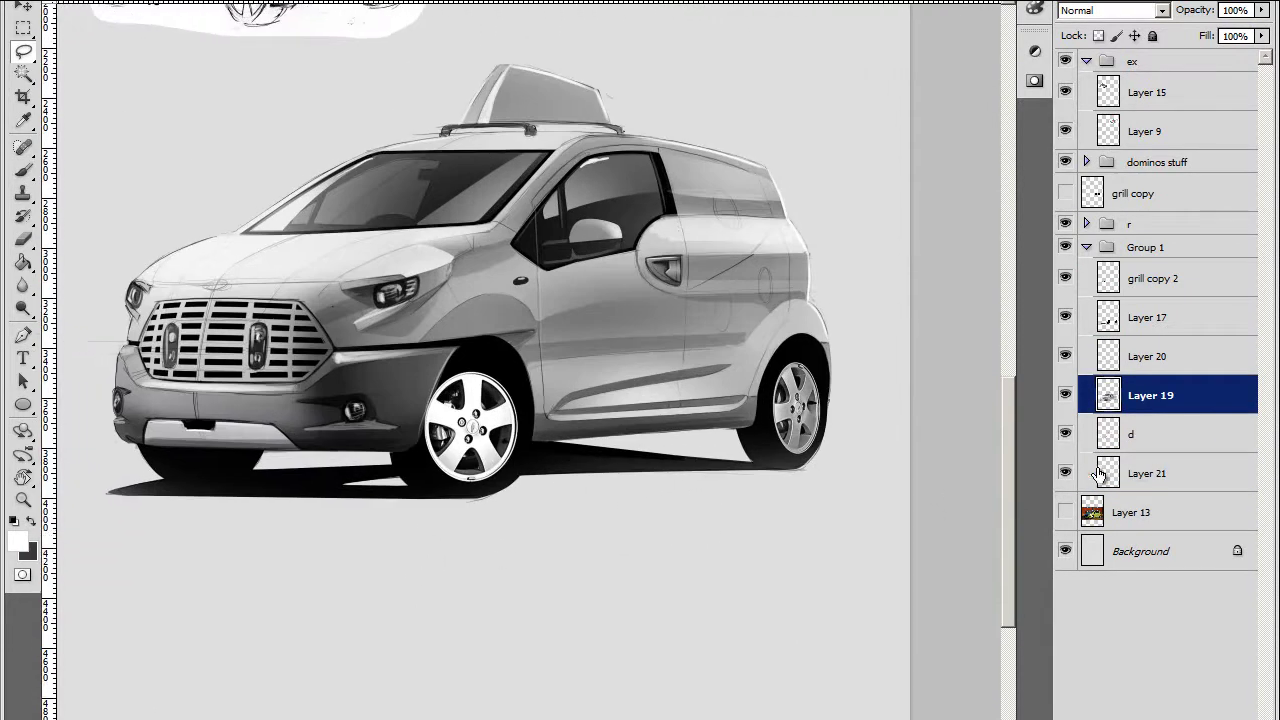
pyautogui.press('Tab')
# Select a horizontal band across the car's upper half and choose a soft brush
pyautogui.moveTo(168, 291); pyautogui.dragTo(138, 335)
pyautogui.moveTo(172, 120); pyautogui.dragTo(901, 277)
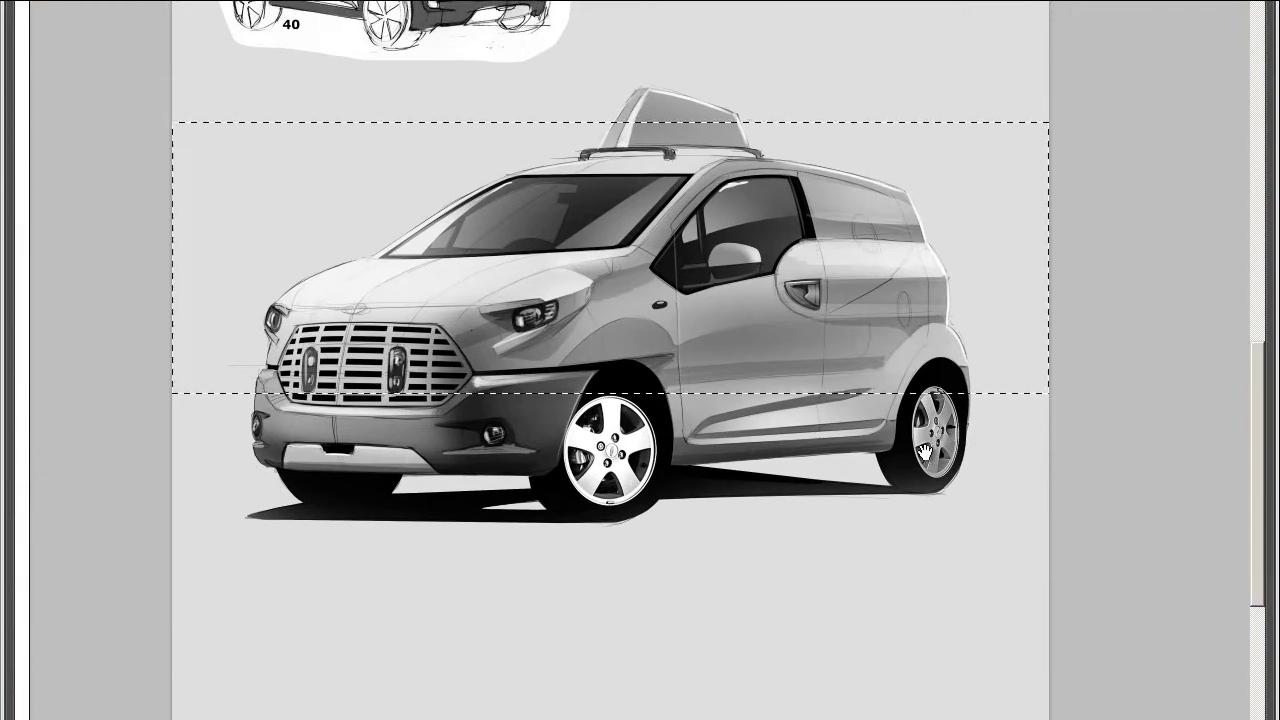
pyautogui.press('Tab')
pyautogui.rightClick(648, 410)
pyautogui.press('Escape')
pyautogui.hotkey('ctrl', '-')
pyautogui.press('r')
pyautogui.moveTo(760, 560)
pyautogui.mouseDown()
pyautogui.moveTo(765, 527)
pyautogui.moveTo(628, 482)
pyautogui.mouseUp()
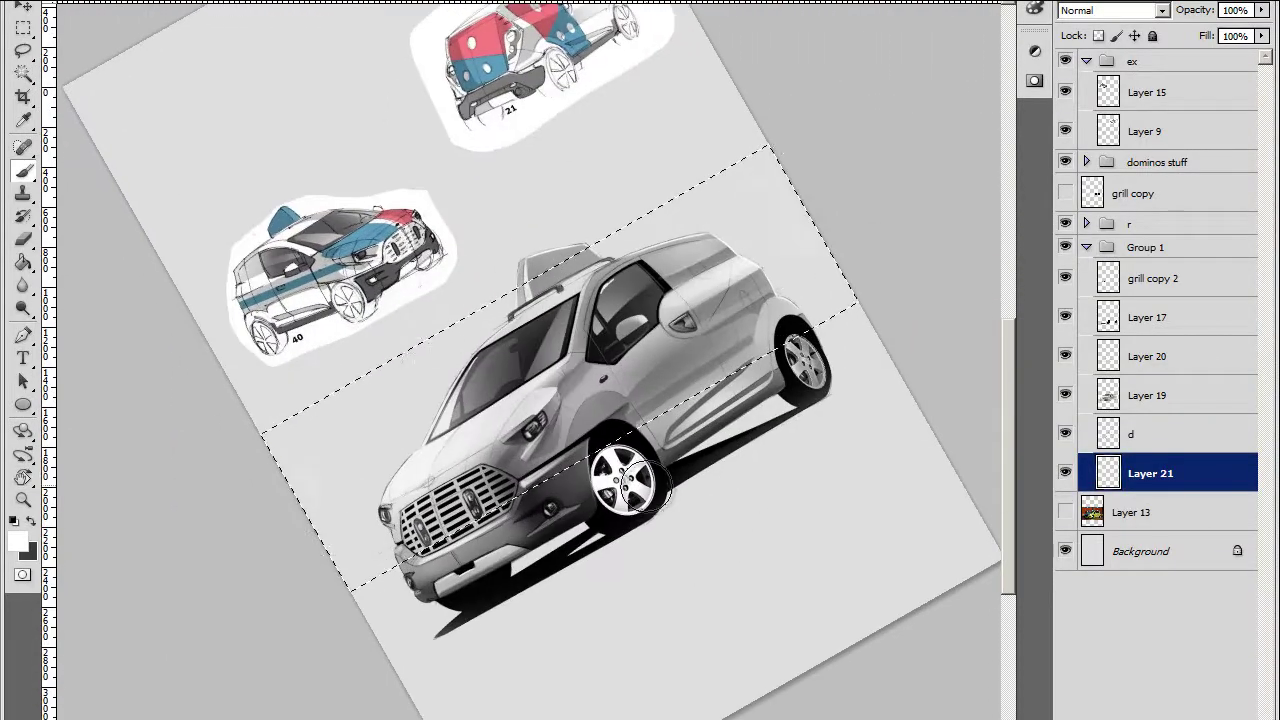
# Airbrush dark grey shading into the selected band behind the car
pyautogui.click(18, 539)
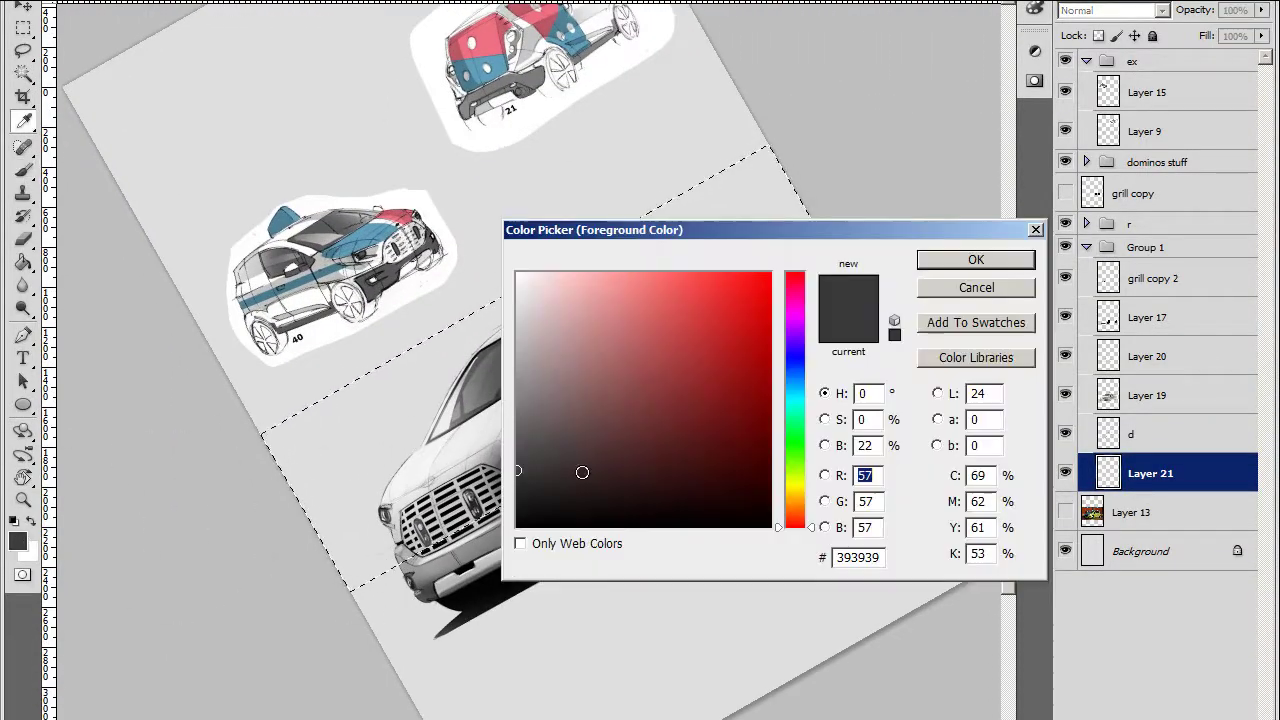
pyautogui.click(971, 257)
pyautogui.moveTo(790, 250); pyautogui.dragTo(600, 330)
pyautogui.moveTo(330, 460); pyautogui.dragTo(687, 290)
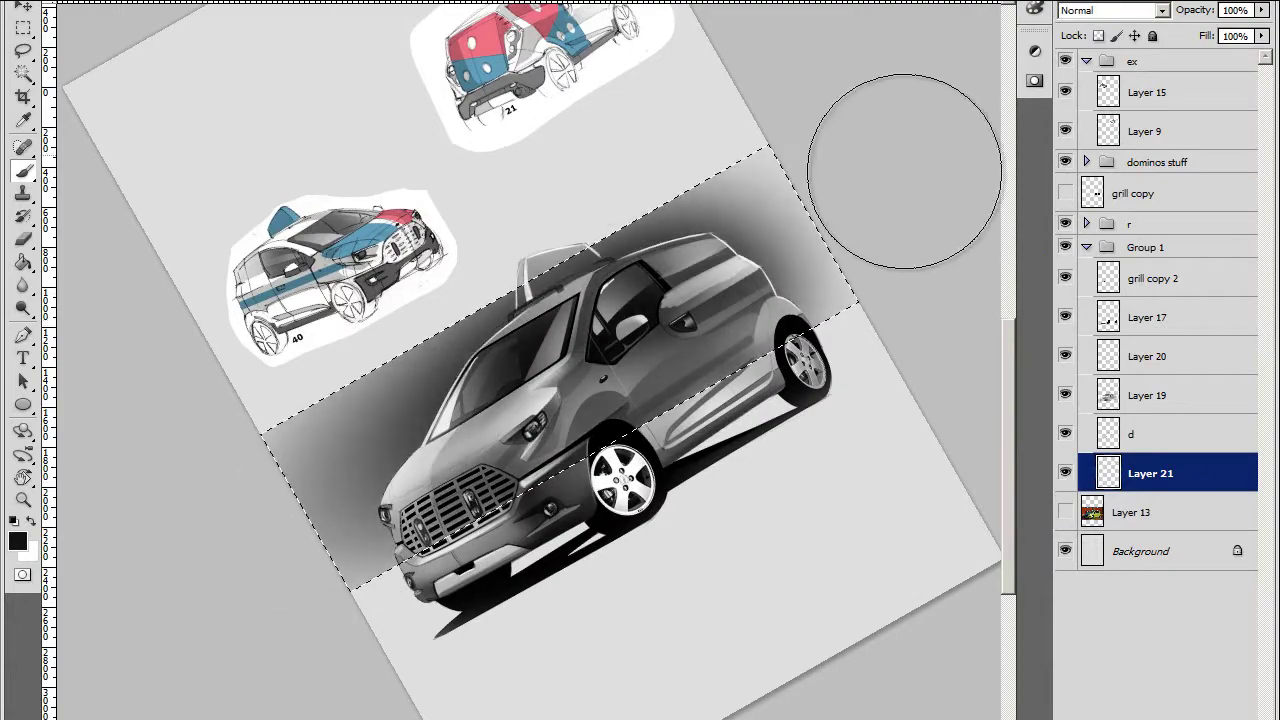
pyautogui.hotkey('ctrl', '0')
pyautogui.scroll(5, 293, 503)
# Trace the car outline with the Pen tool along the hood and up the windshield pillar
pyautogui.scroll(2, 293, 503)
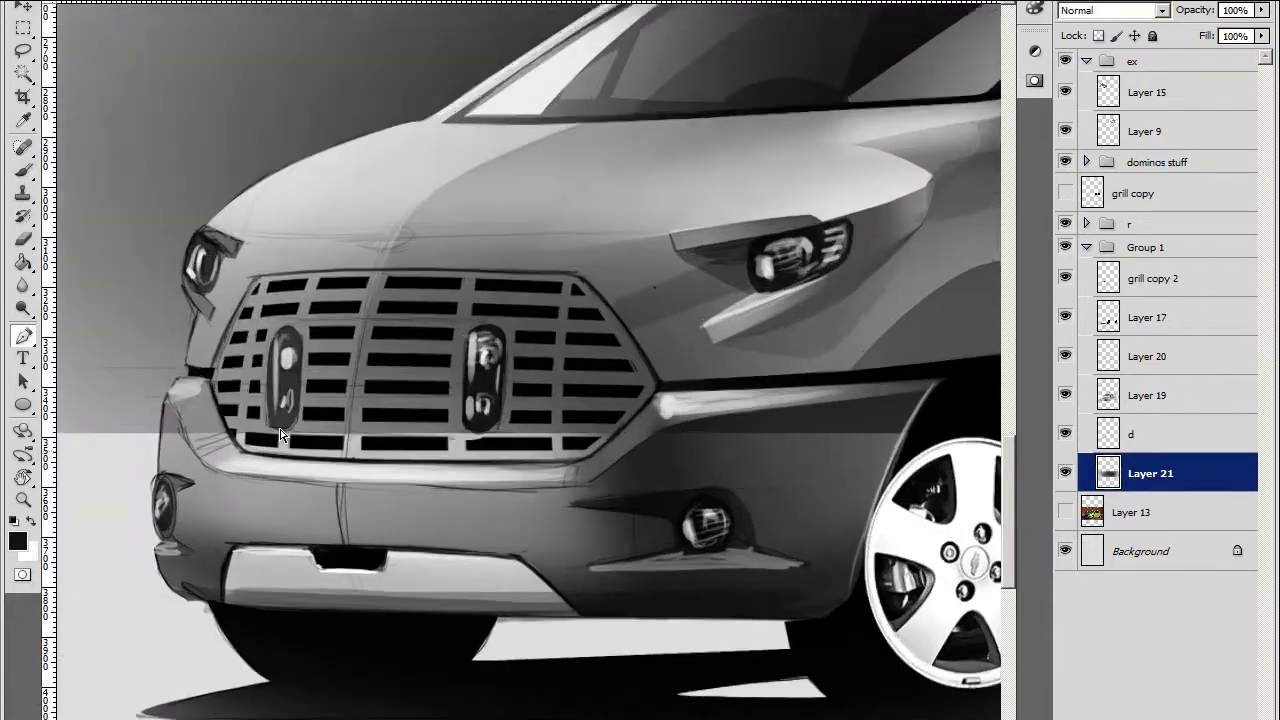
pyautogui.scroll(1, 293, 503)
pyautogui.press('p')
pyautogui.scroll(1, 181, 347)
pyautogui.scroll(2, 190, 350)
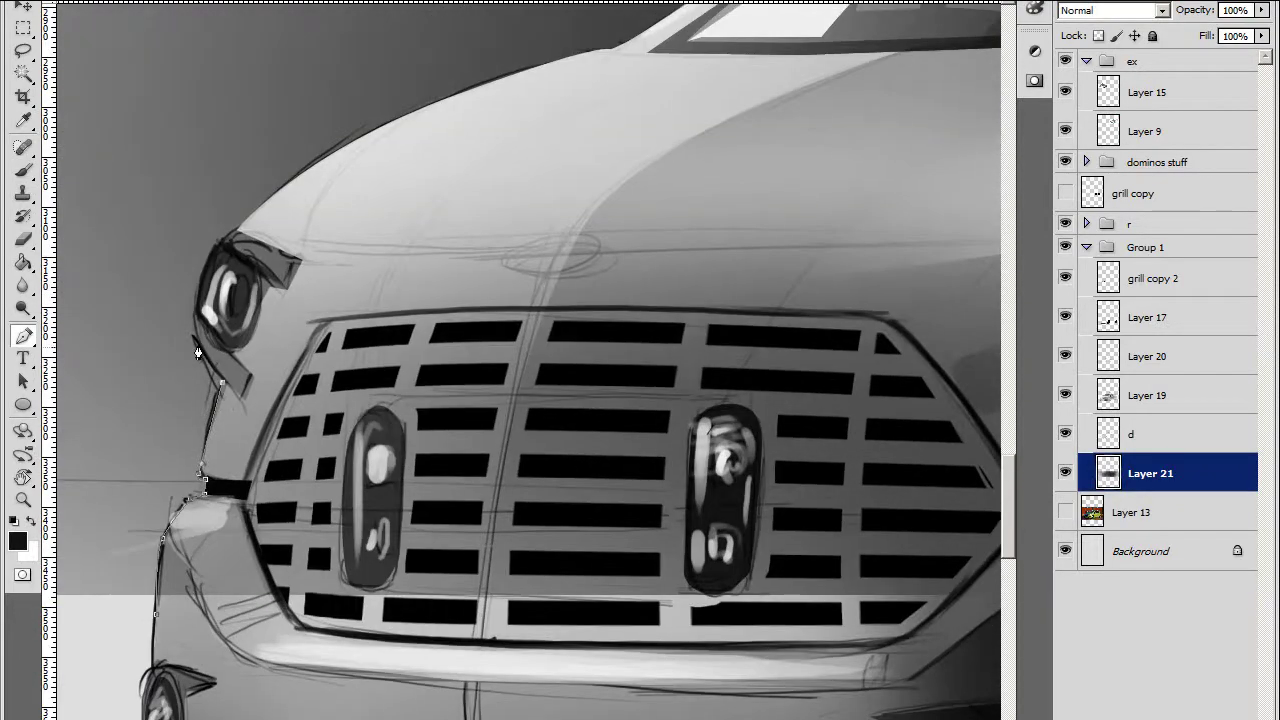
pyautogui.scroll(2, 228, 236)
pyautogui.moveTo(351, 214); pyautogui.dragTo(420, 170)
pyautogui.scroll(3, 343, 294)
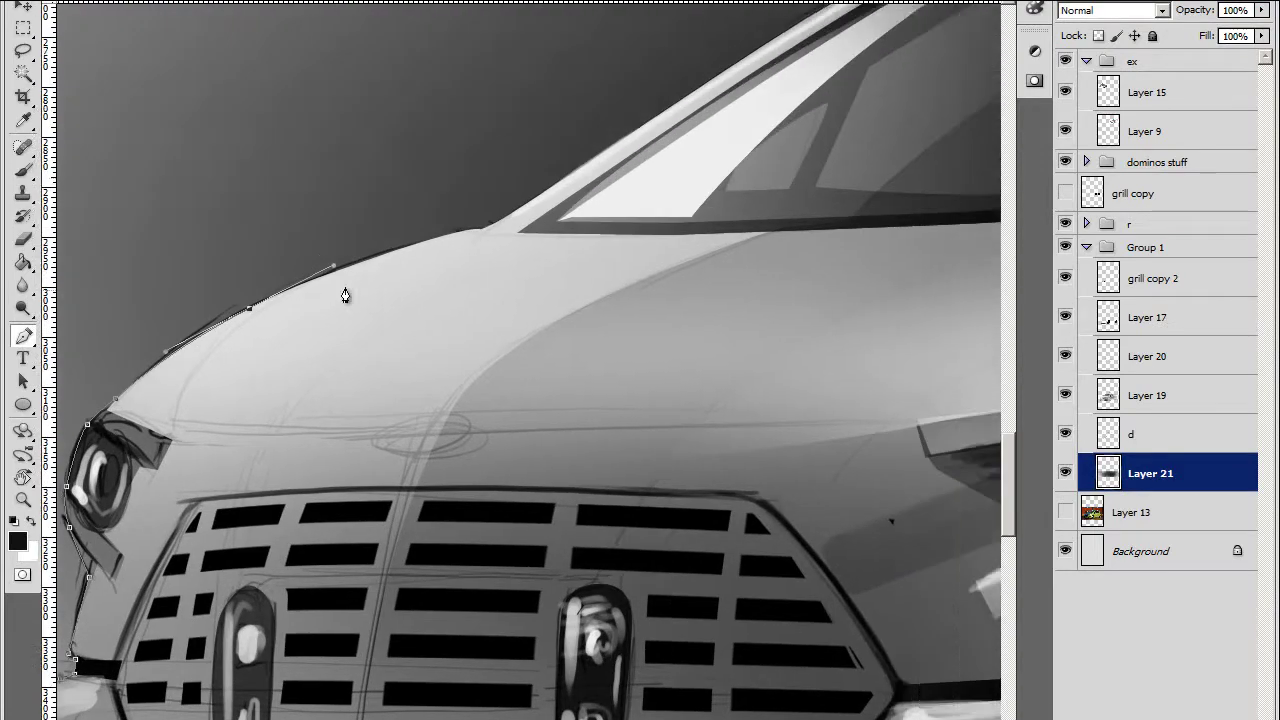
pyautogui.click(490, 240)
pyautogui.scroll(3, 475, 246)
pyautogui.scroll(2, 435, 265)
pyautogui.moveTo(533, 203); pyautogui.dragTo(556, 195)
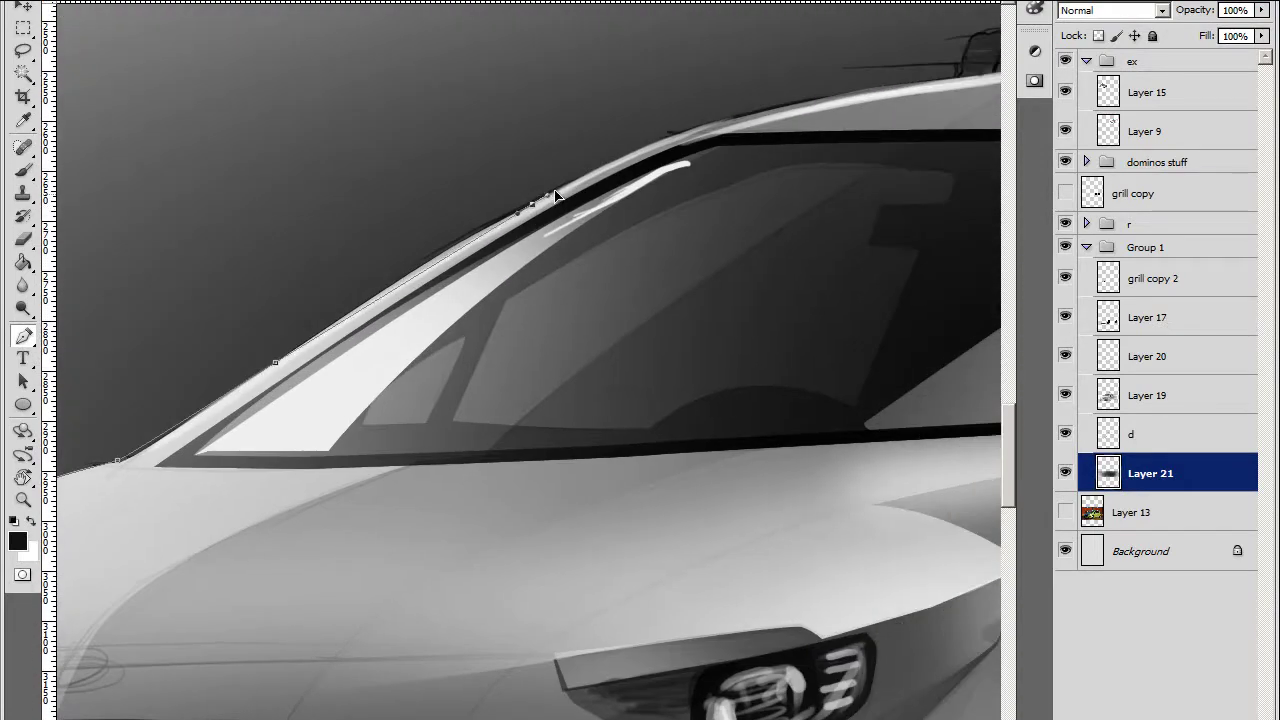
pyautogui.click(708, 136)
# Finish the path around the roof rack and rear window, then clear the backdrop shading inside it
pyautogui.scroll(3, 708, 136)
pyautogui.hscroll(3, 680, 180)
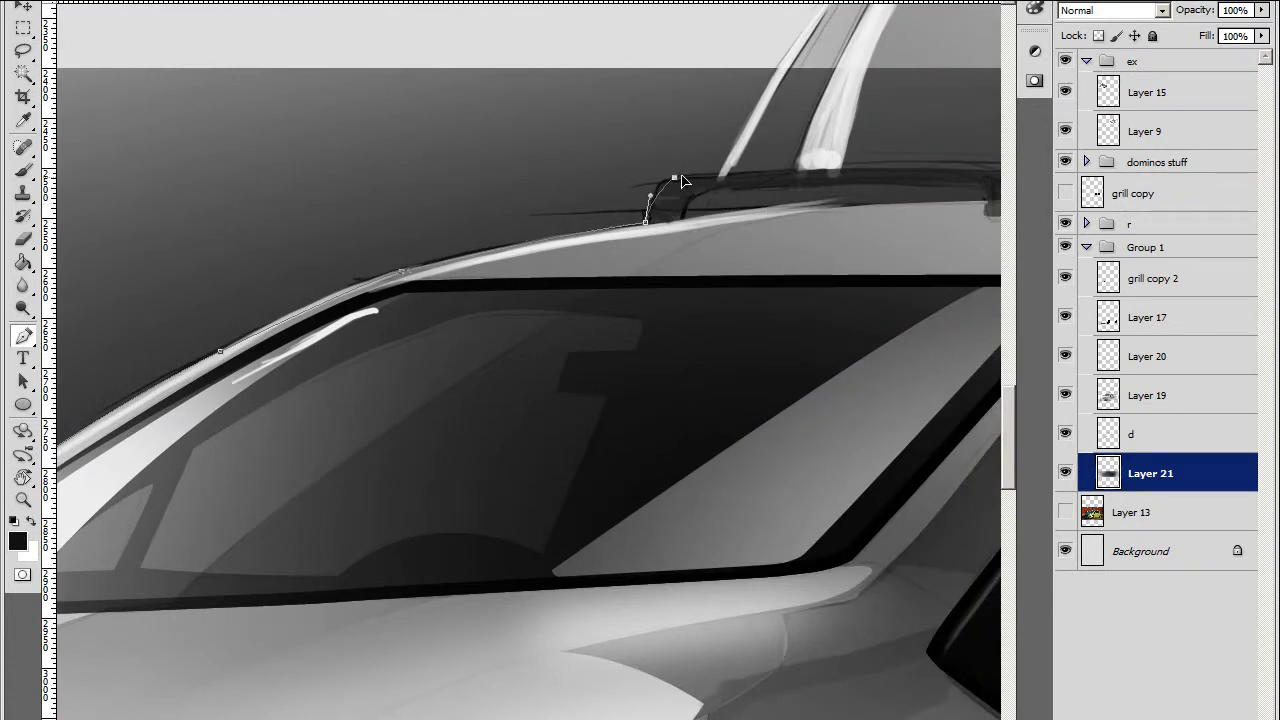
pyautogui.scroll(3, 683, 180)
pyautogui.hscroll(3, 683, 180)
pyautogui.scroll(-2, 387, 179)
pyautogui.hscroll(2, 387, 179)
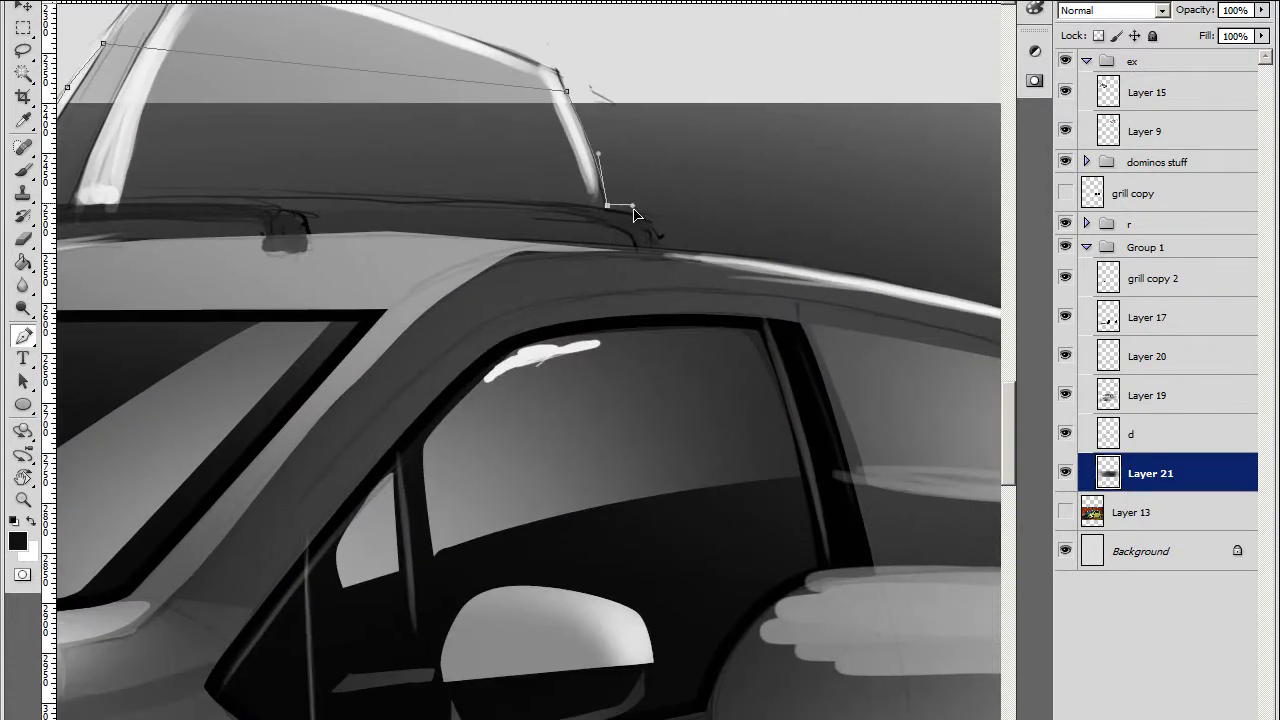
pyautogui.moveTo(668, 269); pyautogui.dragTo(390, 158)
pyautogui.moveTo(671, 185); pyautogui.dragTo(727, 204)
pyautogui.scroll(-2, 651, 200)
pyautogui.hscroll(3, 651, 200)
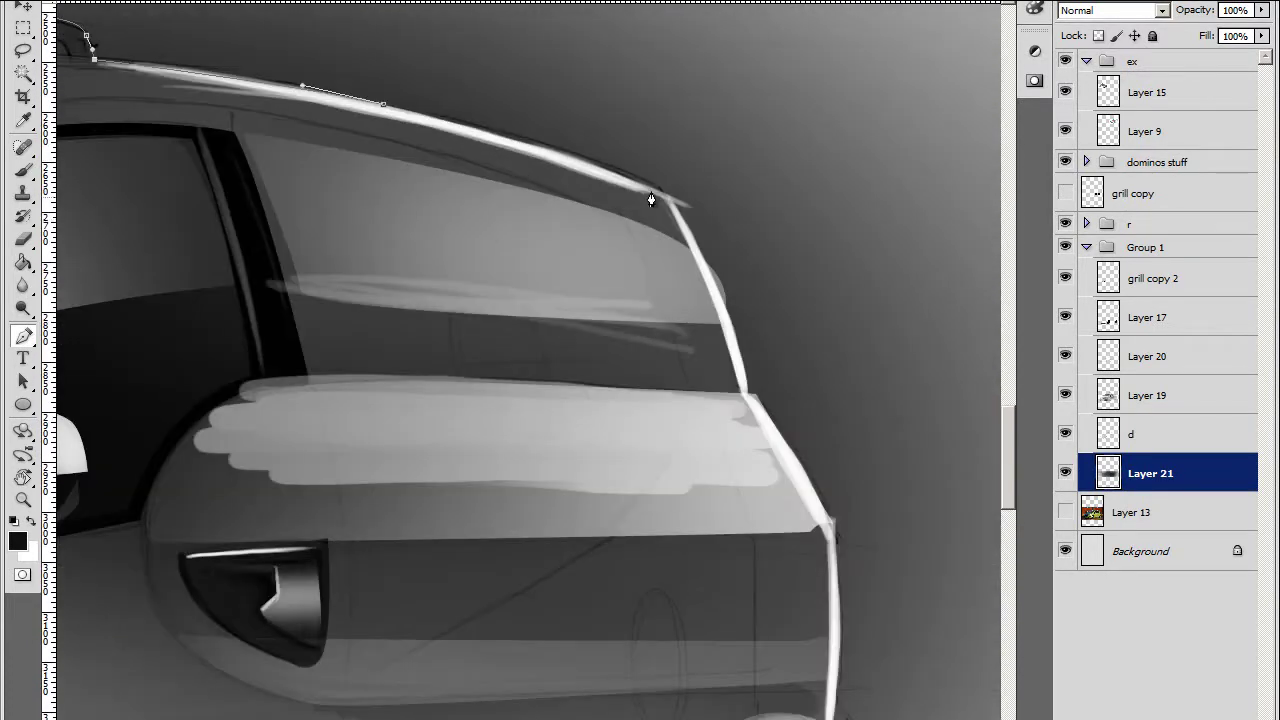
pyautogui.scroll(-3, 766, 466)
pyautogui.hscroll(2, 766, 466)
pyautogui.moveTo(623, 240)
pyautogui.mouseDown()
pyautogui.moveTo(640, 275)
pyautogui.moveTo(601, 341)
pyautogui.mouseUp()
pyautogui.scroll(-3, 655, 470)
pyautogui.hscroll(1, 655, 470)
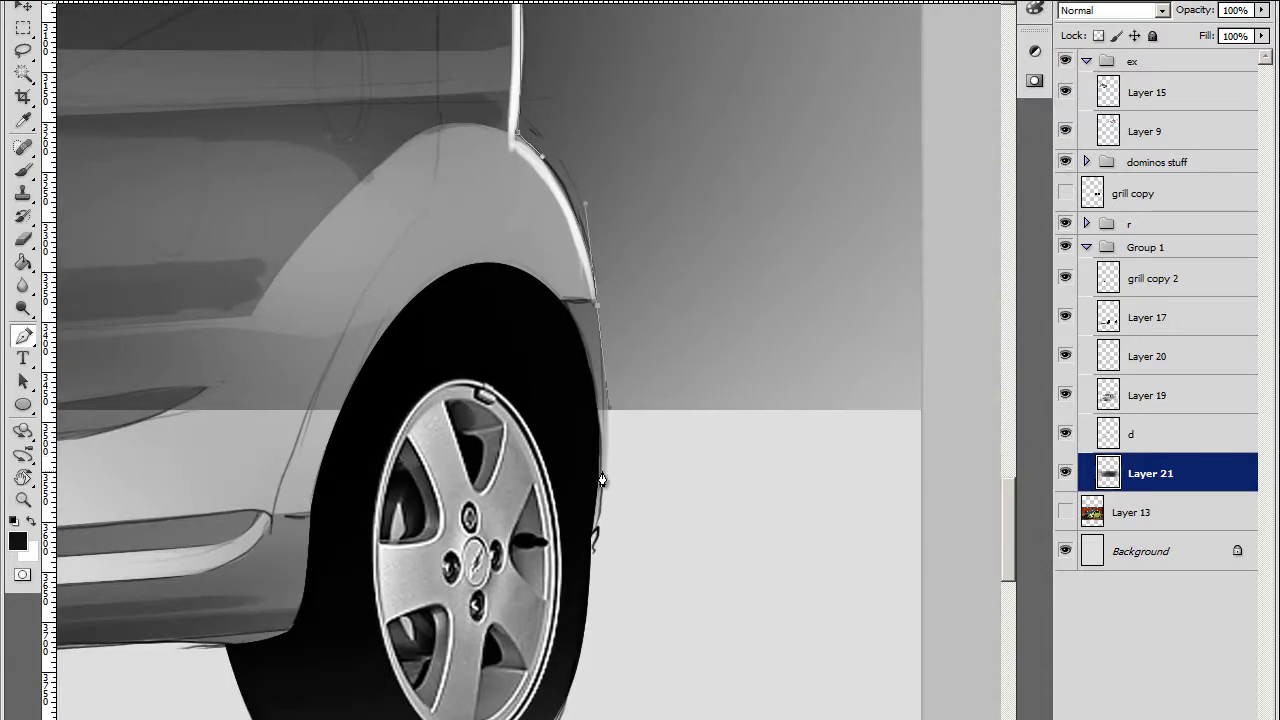
pyautogui.scroll(-1, 602, 480)
pyautogui.hscroll(-1, 602, 480)
pyautogui.hotkey('ctrl', '-')
pyautogui.hotkey('ctrl', 'Return')
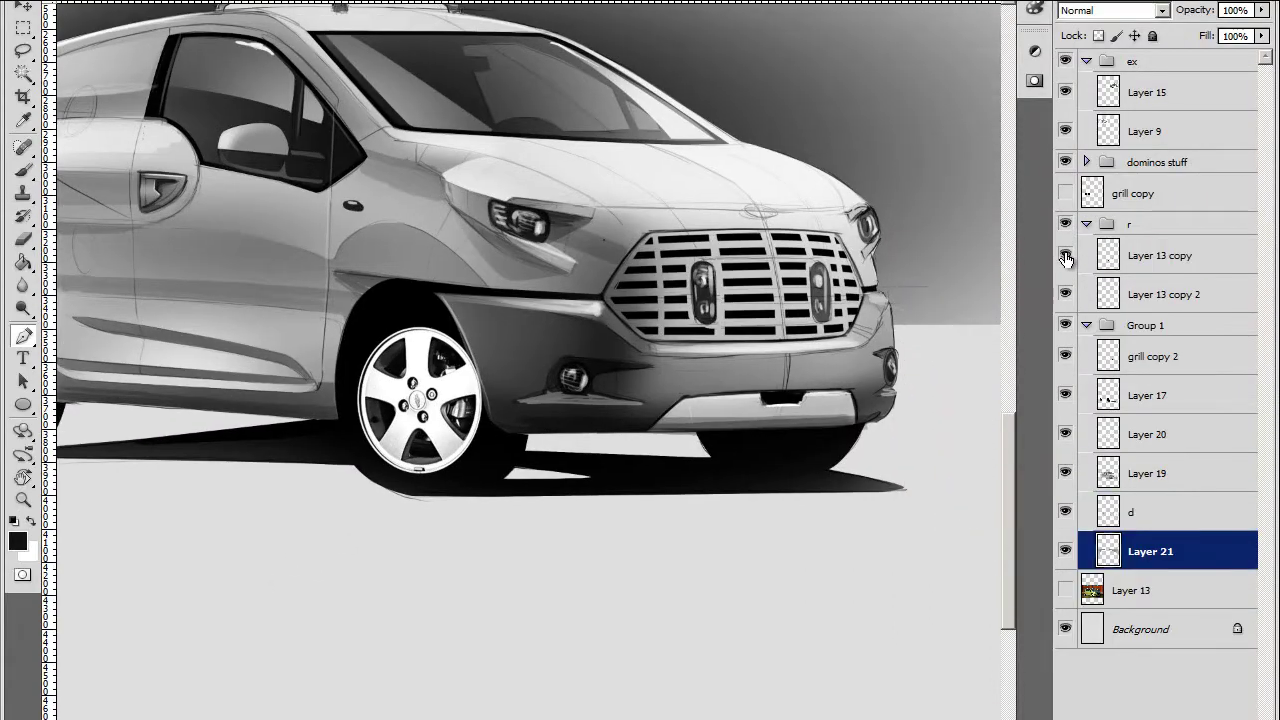
# Duplicate the Layer 13 copy wheel, darken it, and enlarge it behind the front wheel
pyautogui.click(1150, 256)
pyautogui.hotkey('ctrl', 'j')
pyautogui.hotkey('ctrl', 'u')
pyautogui.press('Return')
pyautogui.moveTo(1168, 256); pyautogui.dragTo(1152, 300)
pyautogui.hotkey('ctrl', 't')
pyautogui.hotkey('ctrl', '+')
pyautogui.moveTo(400, 272); pyautogui.dragTo(417, 240)
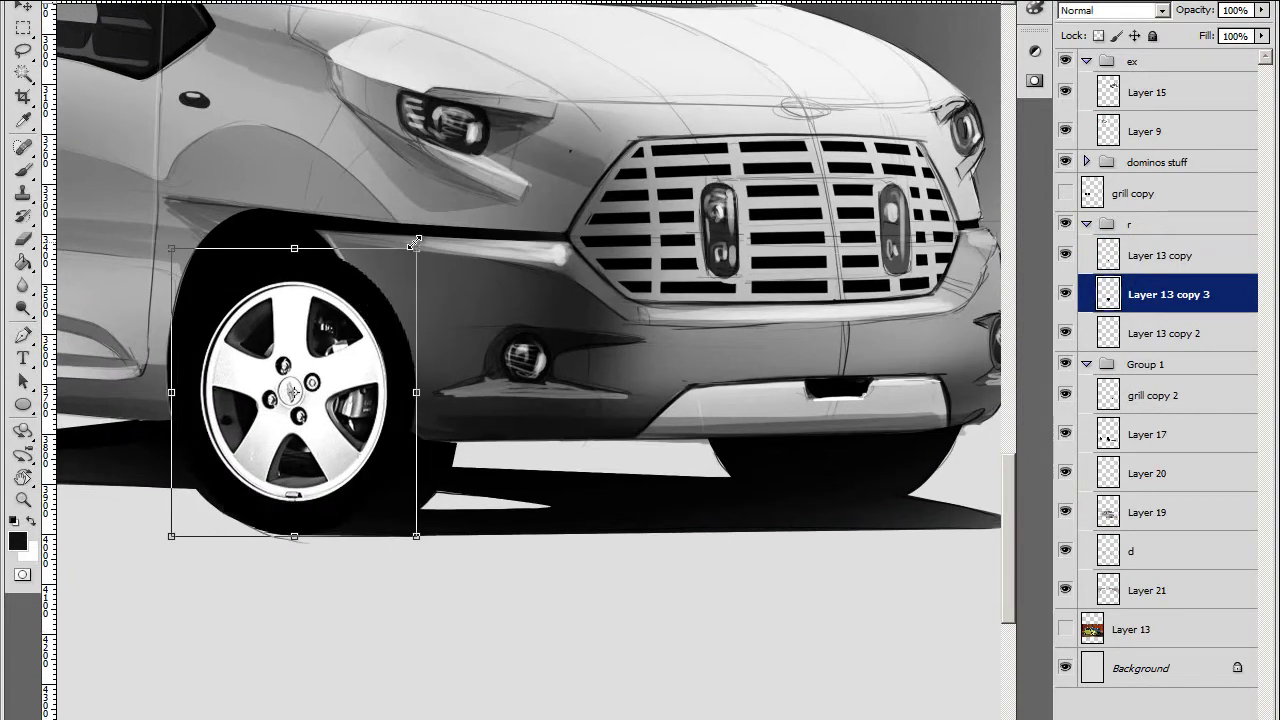
pyautogui.press('Return')
# Paint over the dark wheel's upper edge near the grille
pyautogui.moveTo(853, 199); pyautogui.dragTo(865, 175)
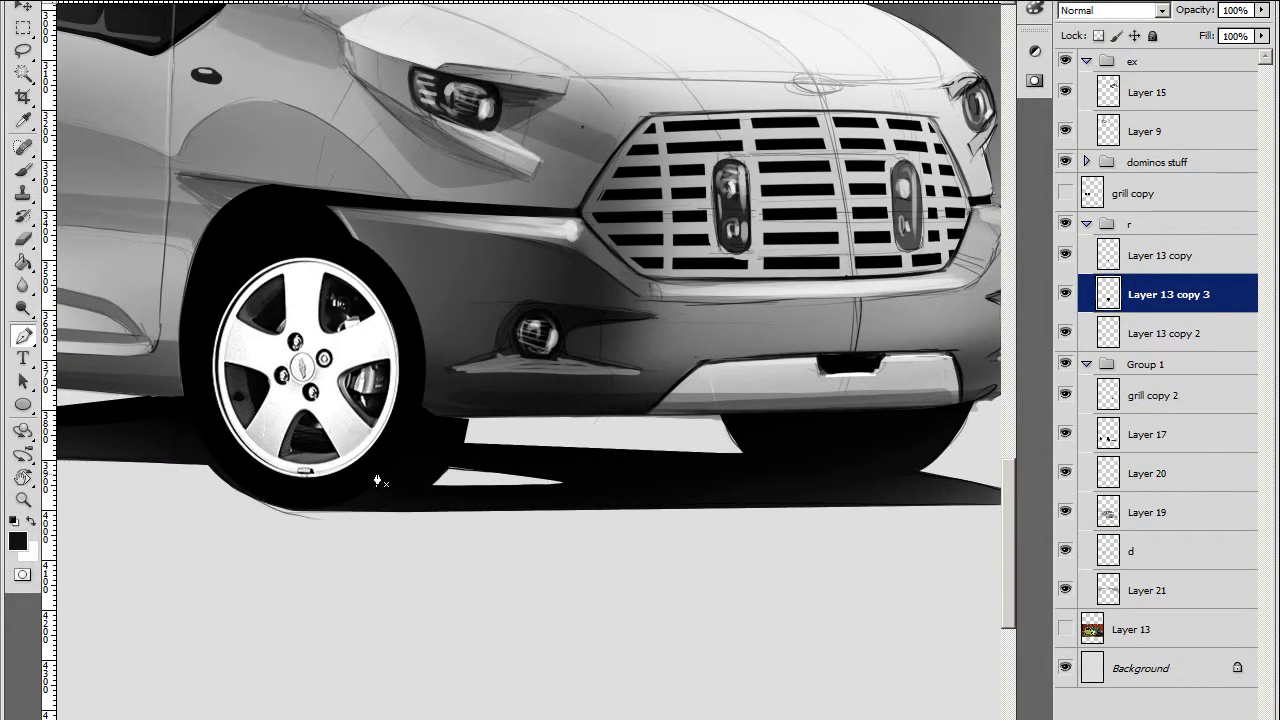
pyautogui.scroll(-3, 615, 430)
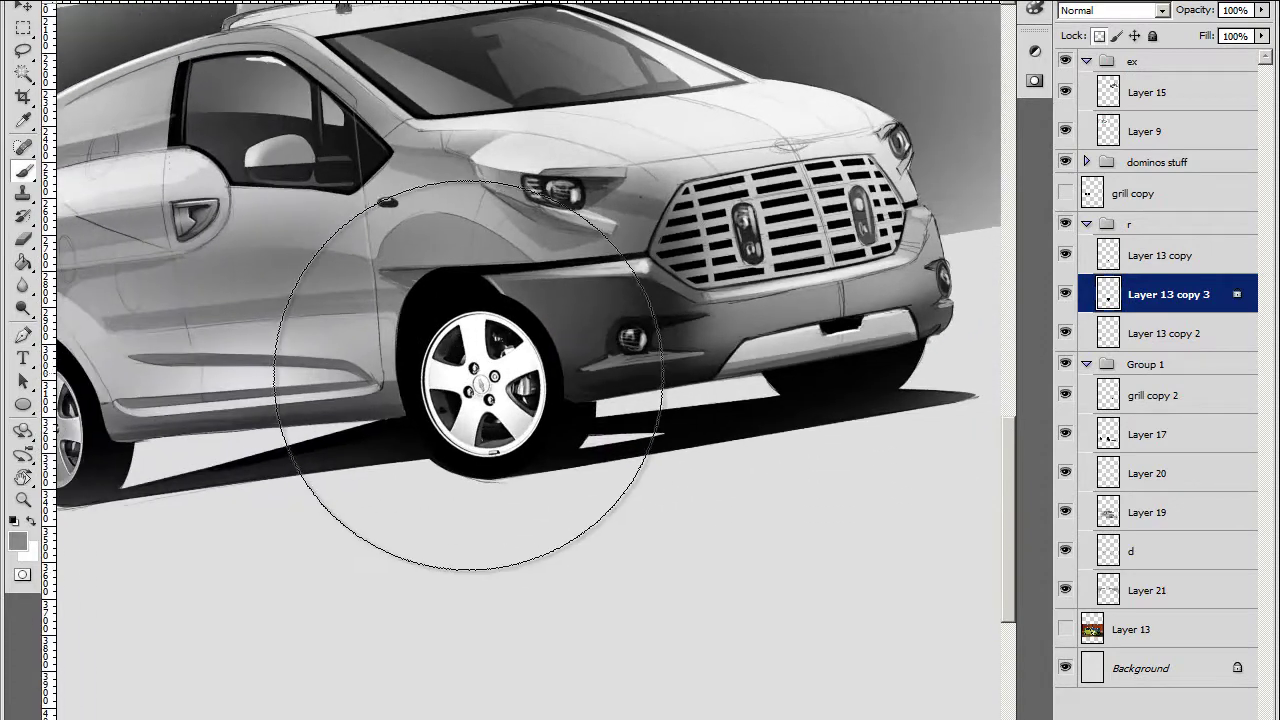
pyautogui.moveTo(526, 330); pyautogui.dragTo(542, 326)
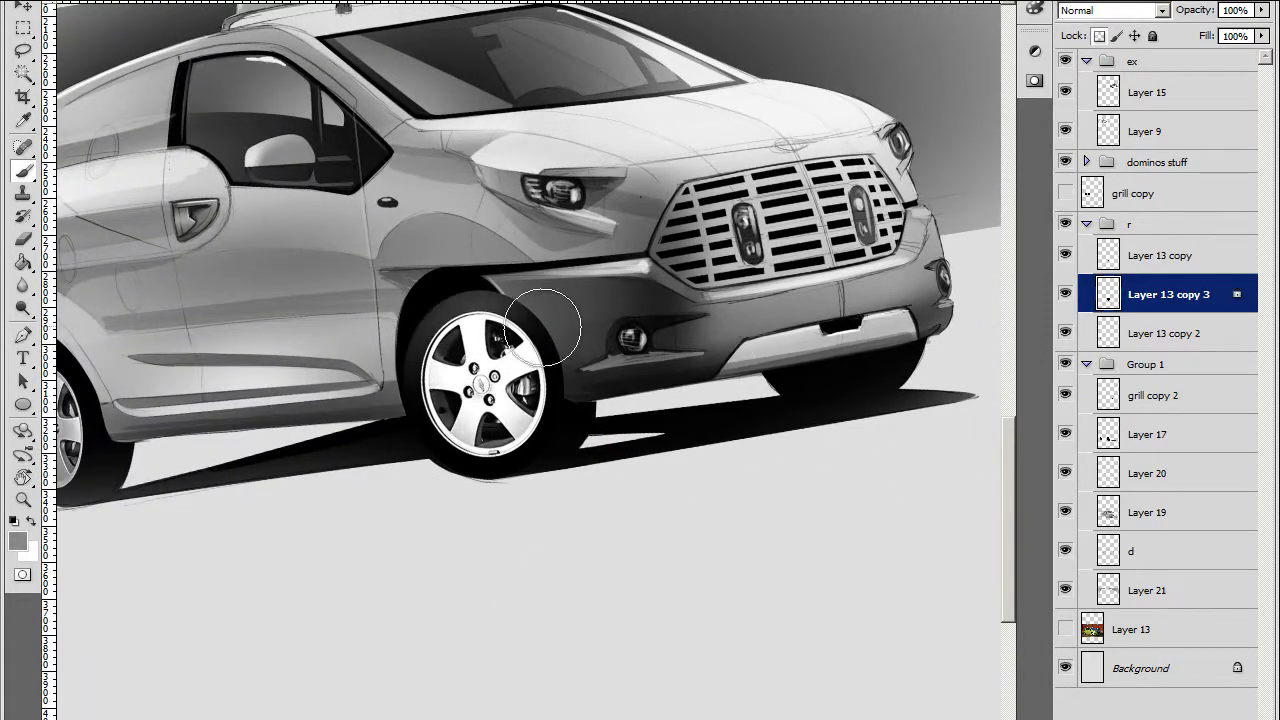
pyautogui.scroll(2, 586, 478)
pyautogui.scroll(1, 557, 451)
# Make a shrunken copy of the dark wheel, keeping it as Layer 13 copy 4
pyautogui.hotkey('ctrl', 'j')
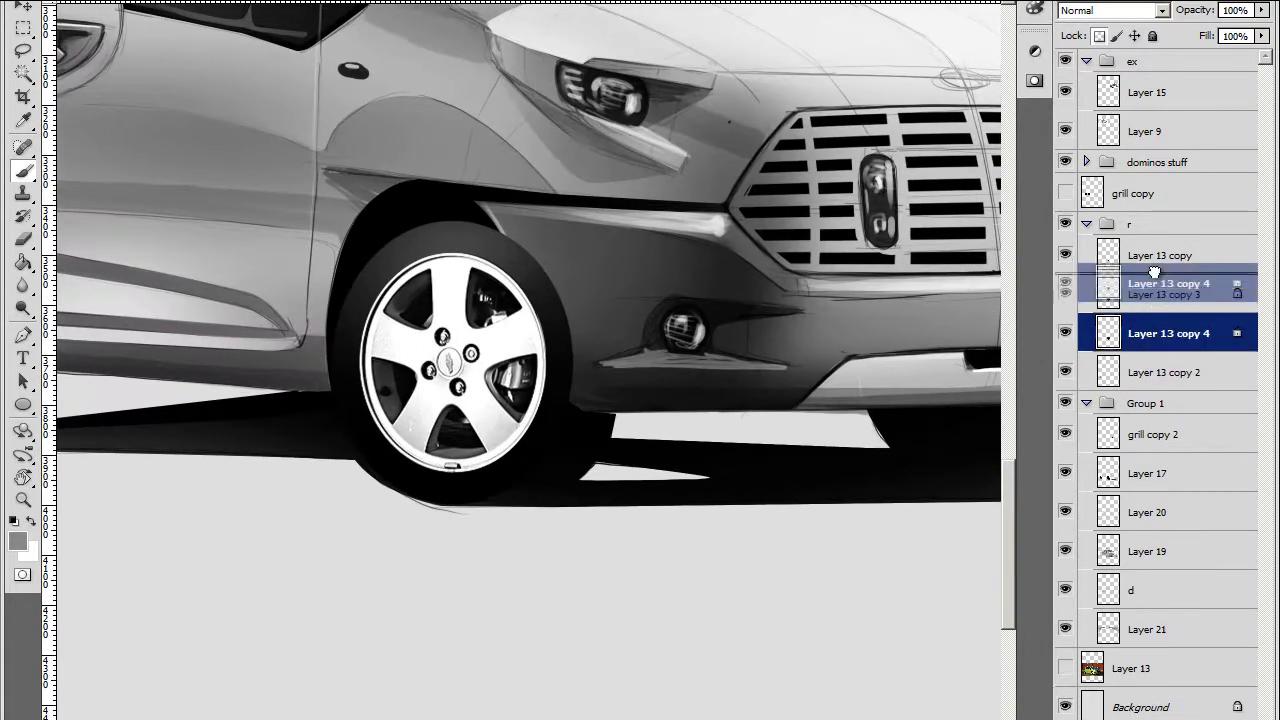
pyautogui.hotkey('ctrl', 't')
pyautogui.moveTo(577, 219); pyautogui.dragTo(560, 238)
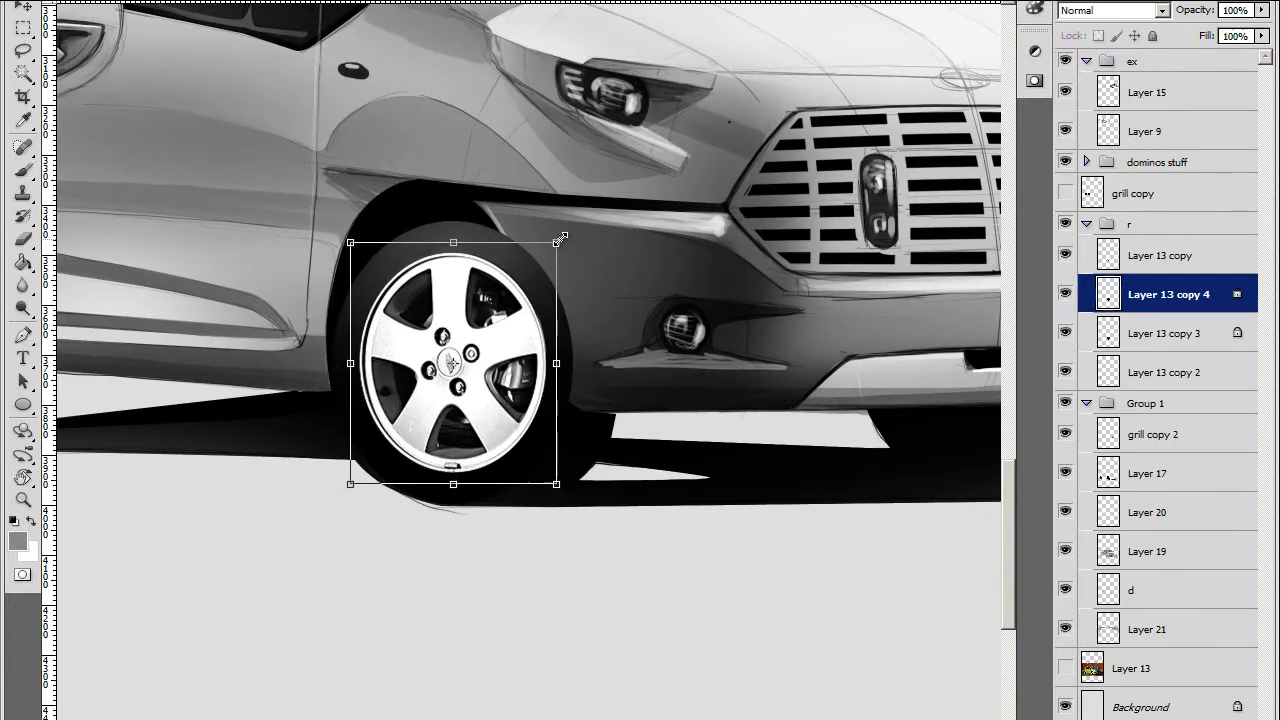
pyautogui.press('Return')
pyautogui.press('b')
pyautogui.press('d')
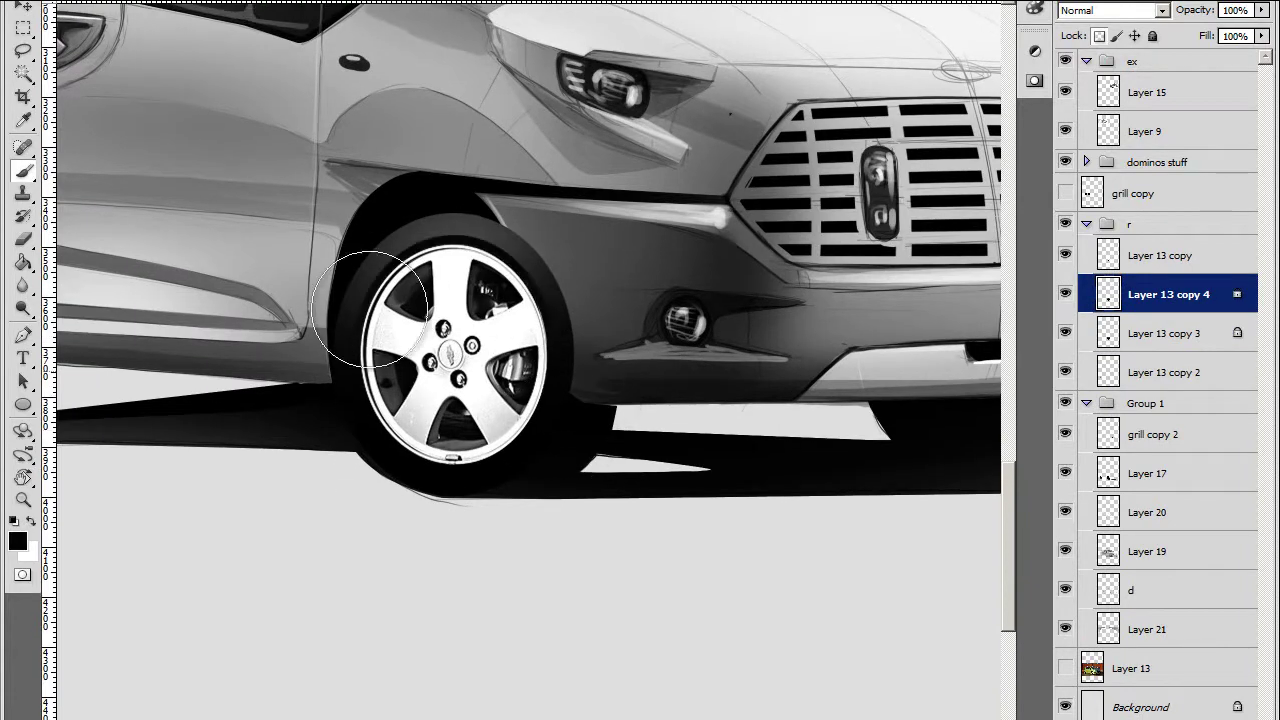
pyautogui.press('Delete')
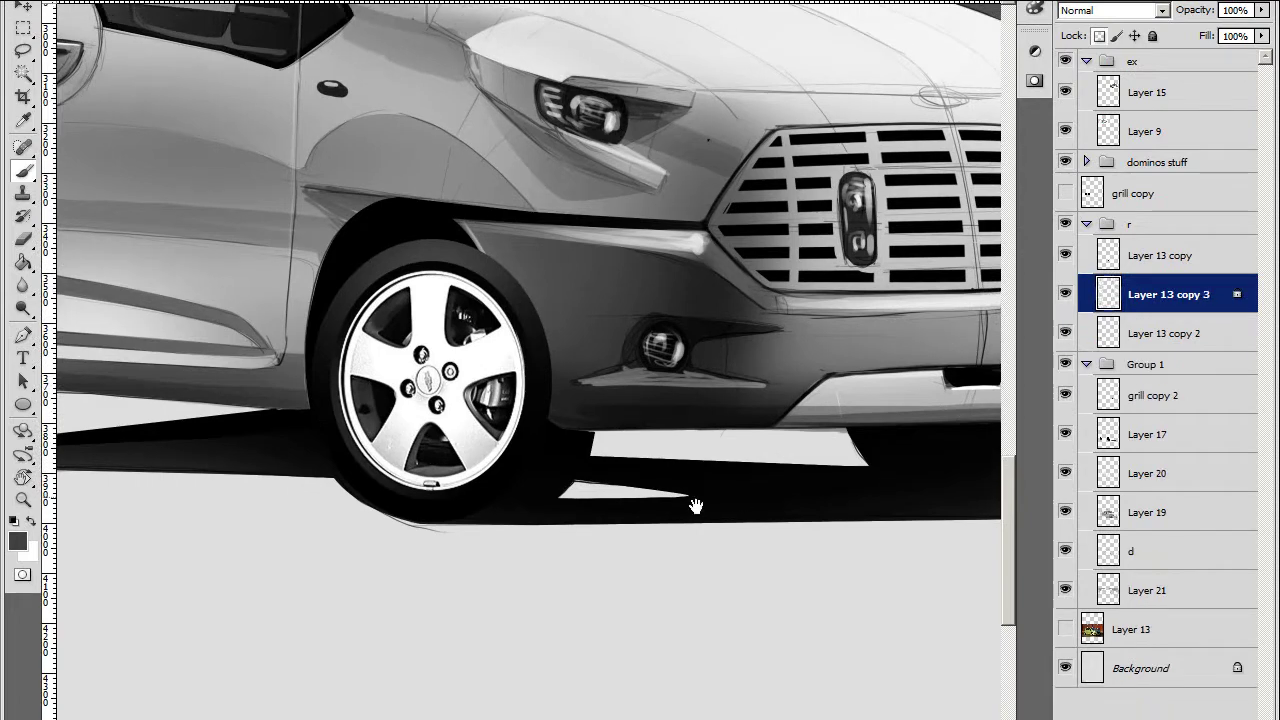
pyautogui.moveTo(250, 390); pyautogui.dragTo(596, 398)
pyautogui.hotkey('ctrl', 'z')
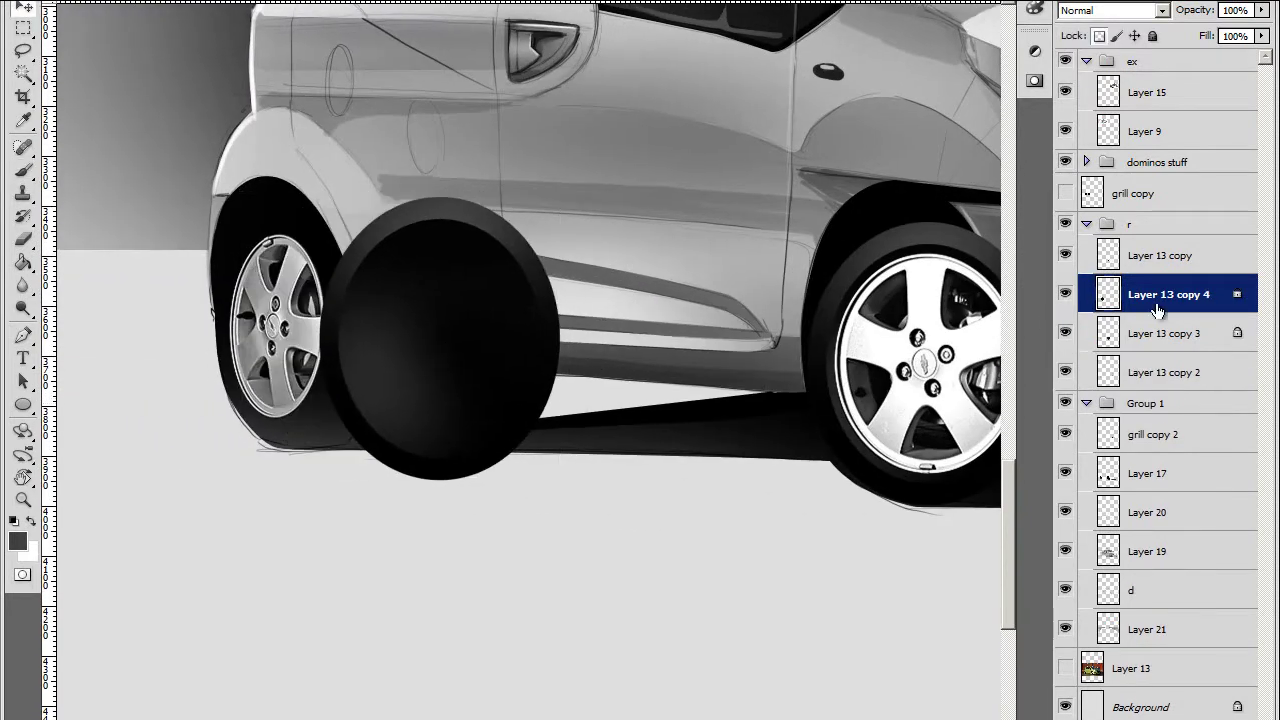
# Move Layer 13 copy 4 below Layer 13 copy 2 and reshape it over the rear wheel arch
pyautogui.hotkey('ctrl', '[')
pyautogui.hotkey('ctrl', '[')
pyautogui.hotkey('ctrl', 't')
pyautogui.moveTo(436, 322); pyautogui.dragTo(354, 322)
pyautogui.moveTo(280, 183); pyautogui.dragTo(280, 206)
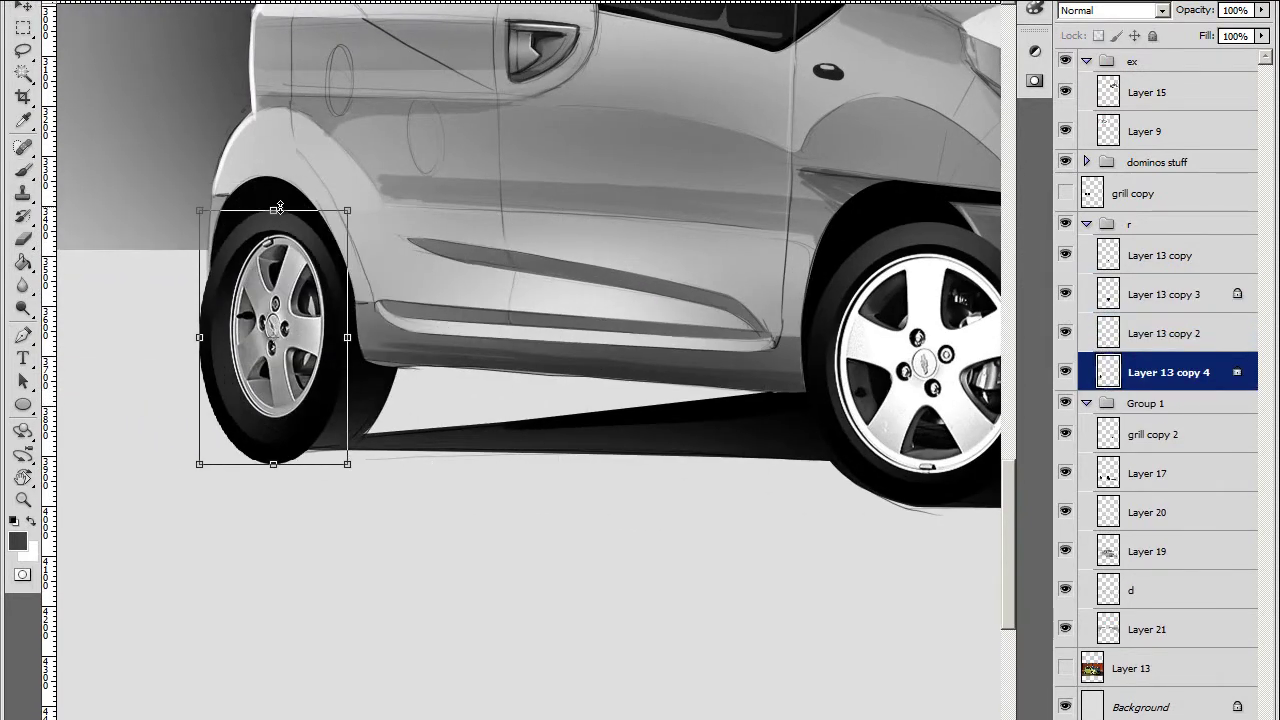
pyautogui.moveTo(200, 334); pyautogui.dragTo(217, 334)
pyautogui.moveTo(282, 460); pyautogui.dragTo(274, 444)
pyautogui.hotkey('ctrl', '+')
pyautogui.hotkey('ctrl', '+')
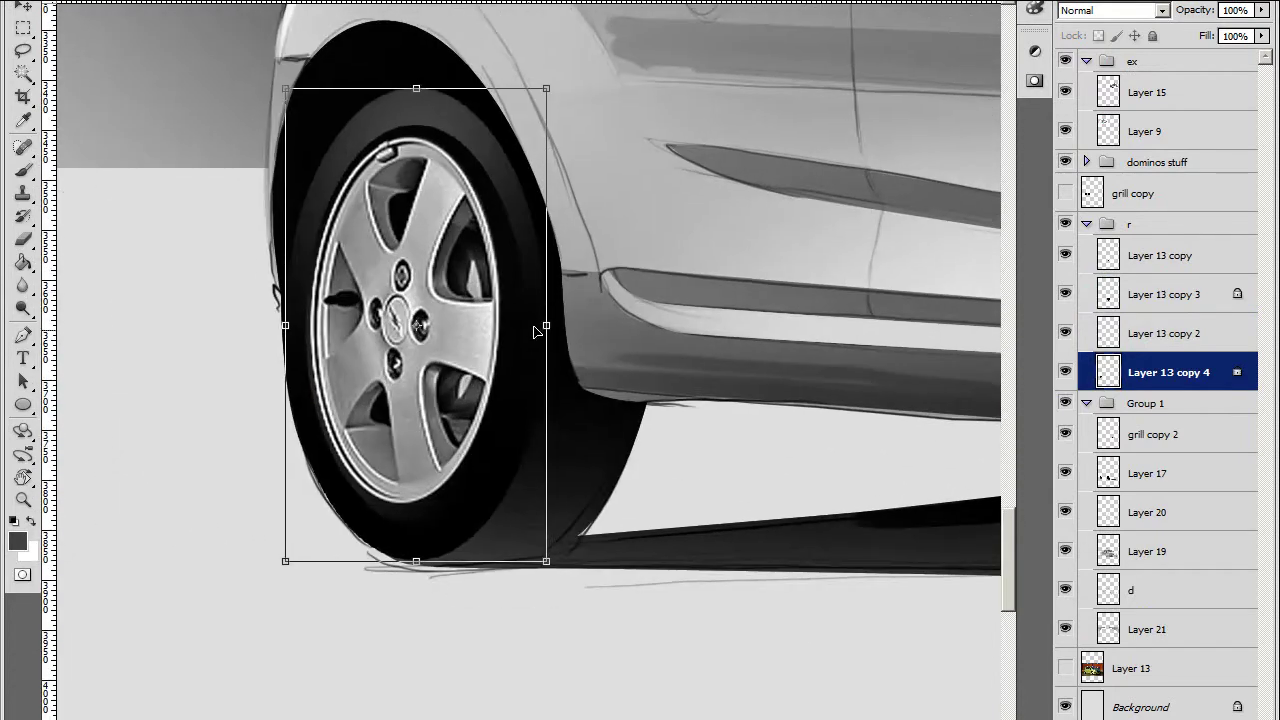
pyautogui.moveTo(530, 325); pyautogui.dragTo(534, 325)
pyautogui.moveTo(285, 561)
pyautogui.mouseDown()
pyautogui.moveTo(368, 541)
pyautogui.moveTo(467, 372)
pyautogui.mouseUp()
pyautogui.press('Return')
# Tilt the rear wheel slightly and set it on the ground, then review the whole car
pyautogui.hotkey('ctrl', 't')
pyautogui.moveTo(444, 542); pyautogui.dragTo(453, 553)
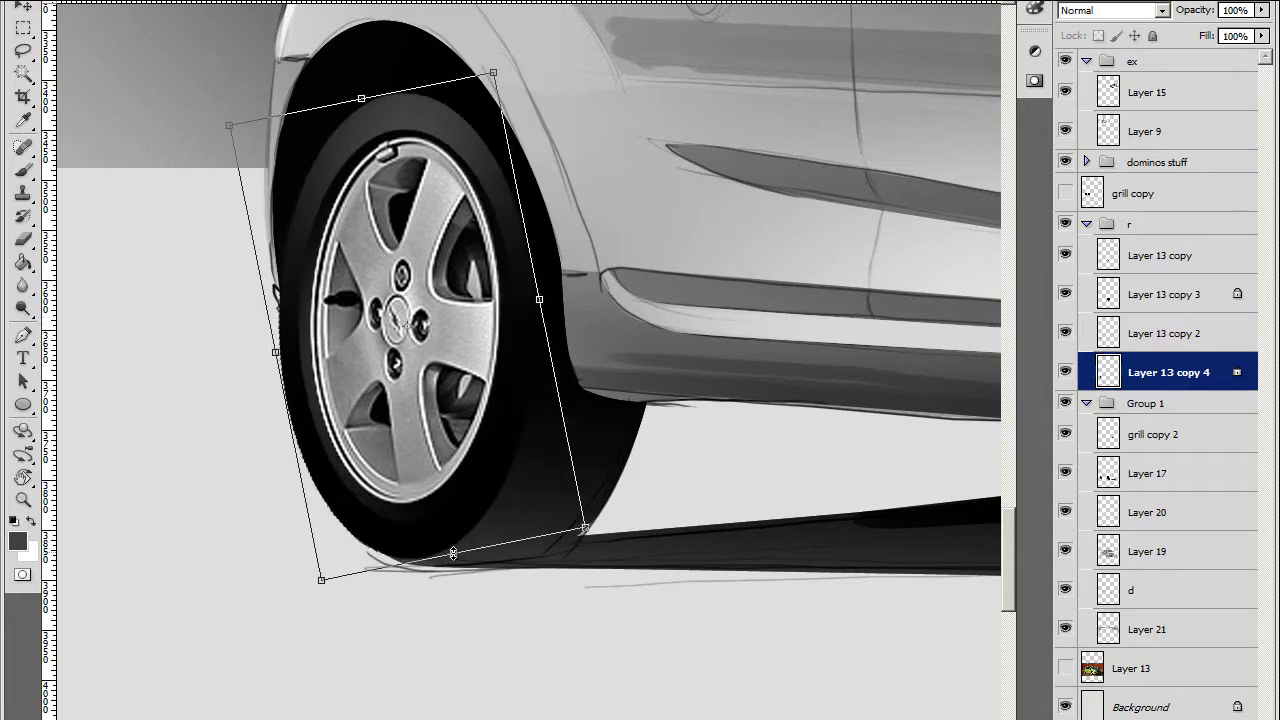
pyautogui.moveTo(462, 462); pyautogui.dragTo(466, 462)
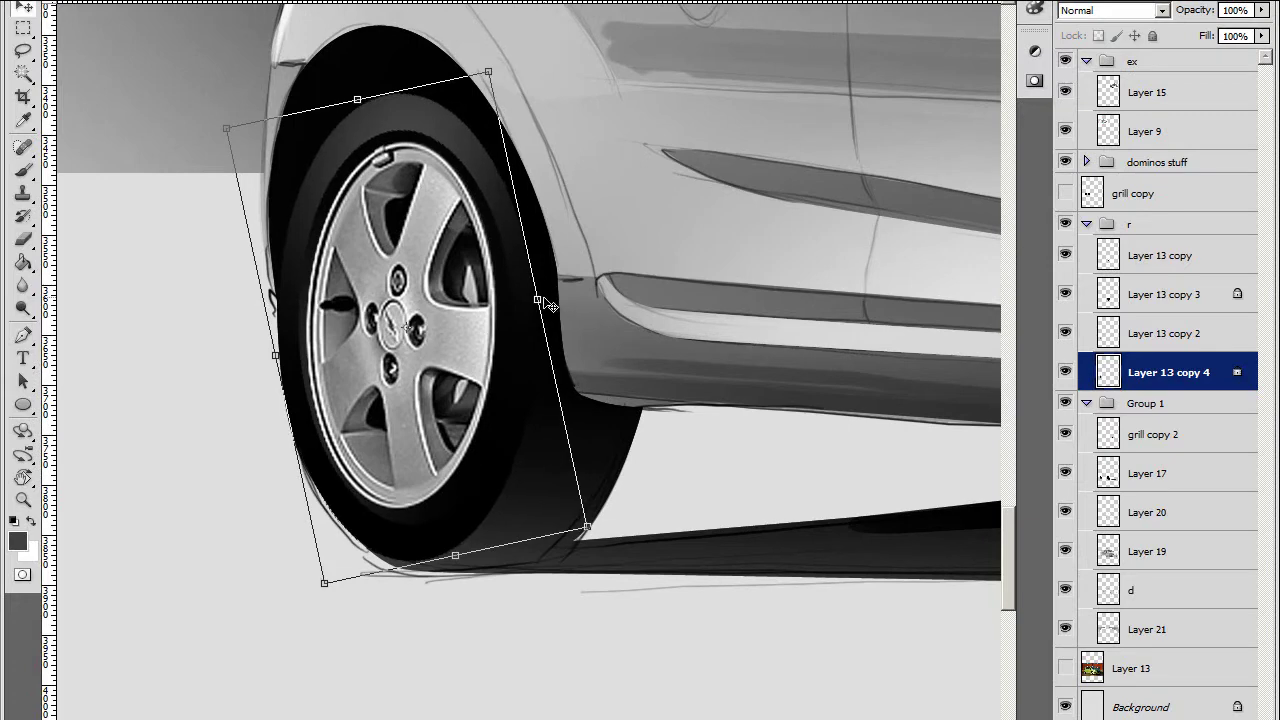
pyautogui.hotkey('ctrl', '-')
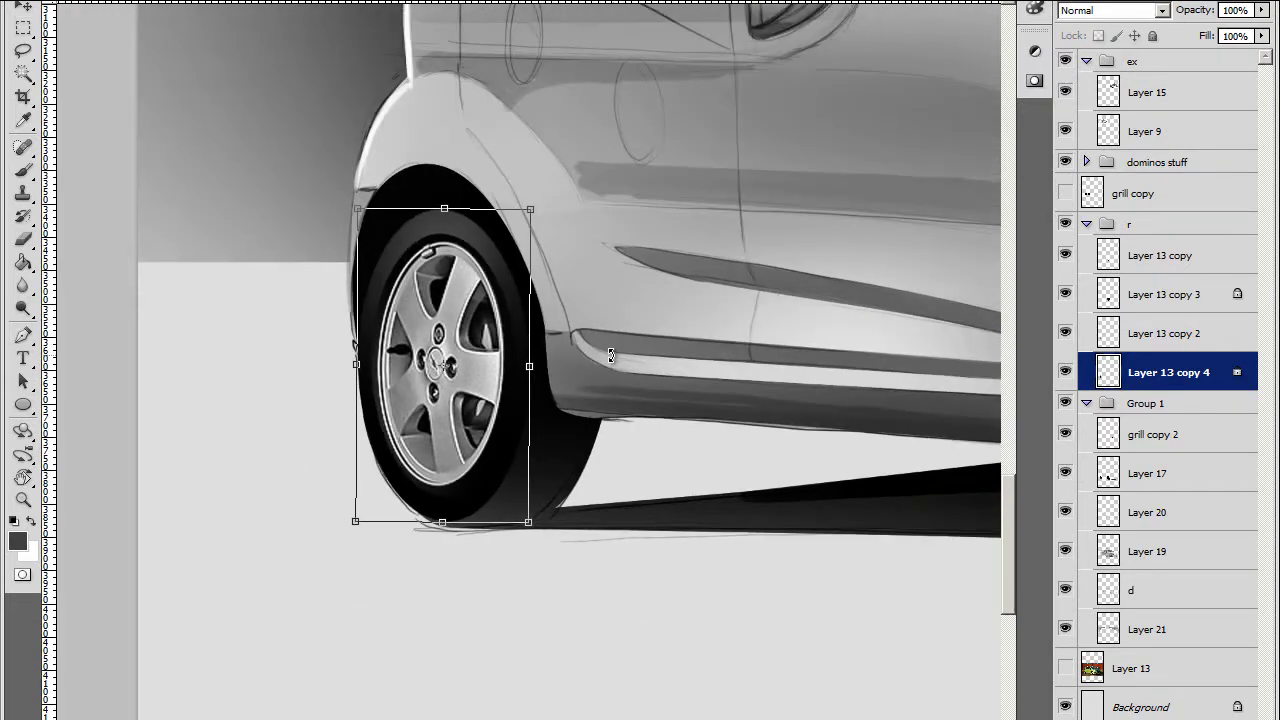
pyautogui.hotkey('ctrl', '-')
pyautogui.press('Tab')
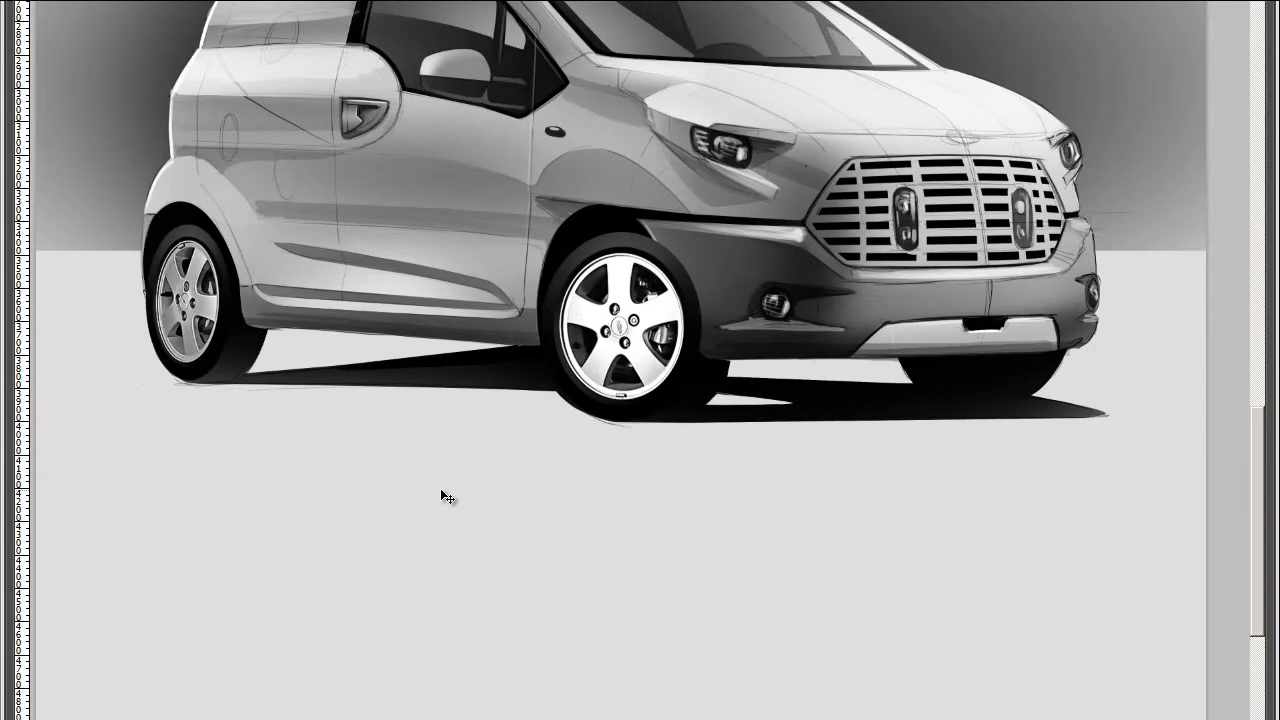
pyautogui.press('Tab')
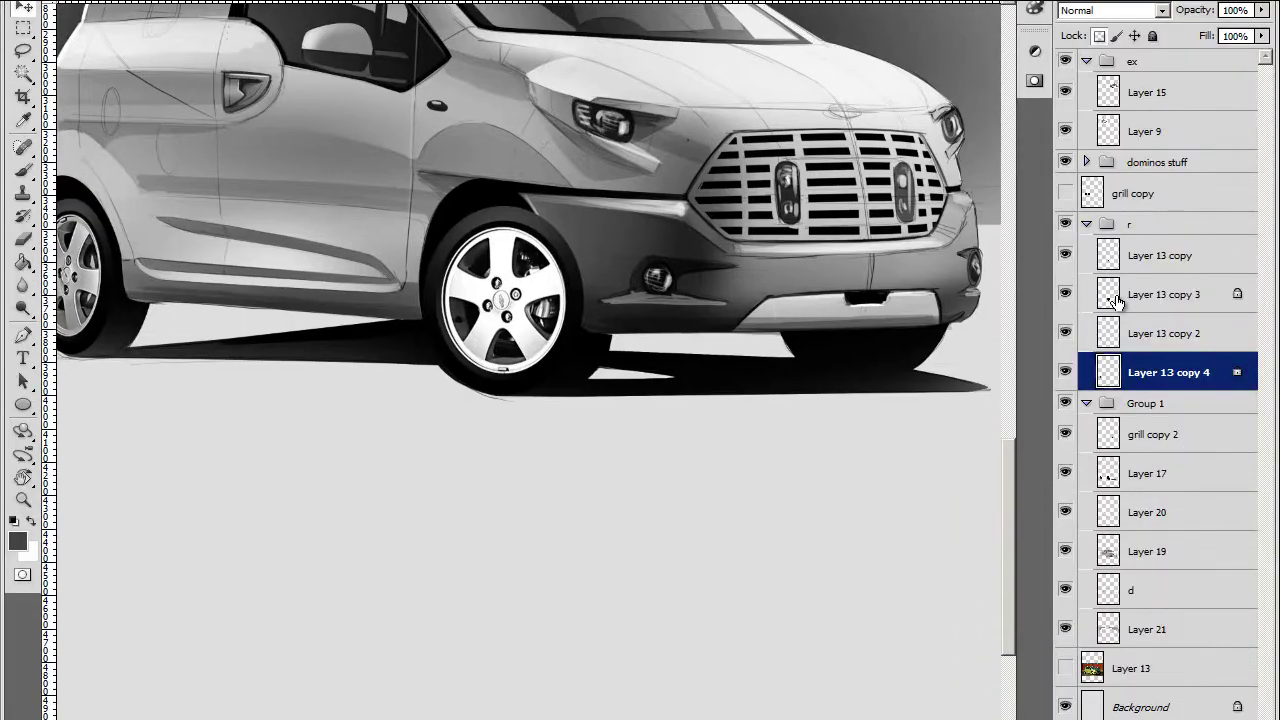
# Merge the r group into a single layer r and check the van in a rotated view
pyautogui.click(1086, 223)
pyautogui.hotkey('ctrl', 'e')
pyautogui.click(1066, 232)
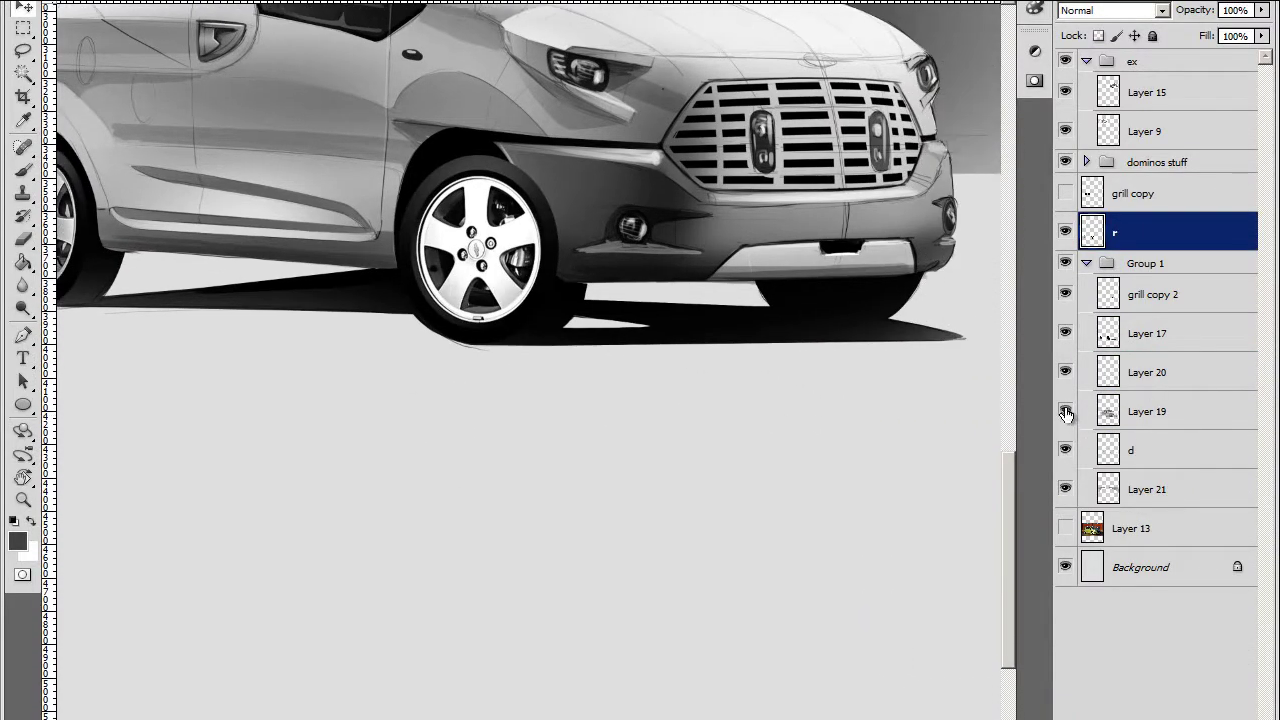
pyautogui.click(1150, 333)
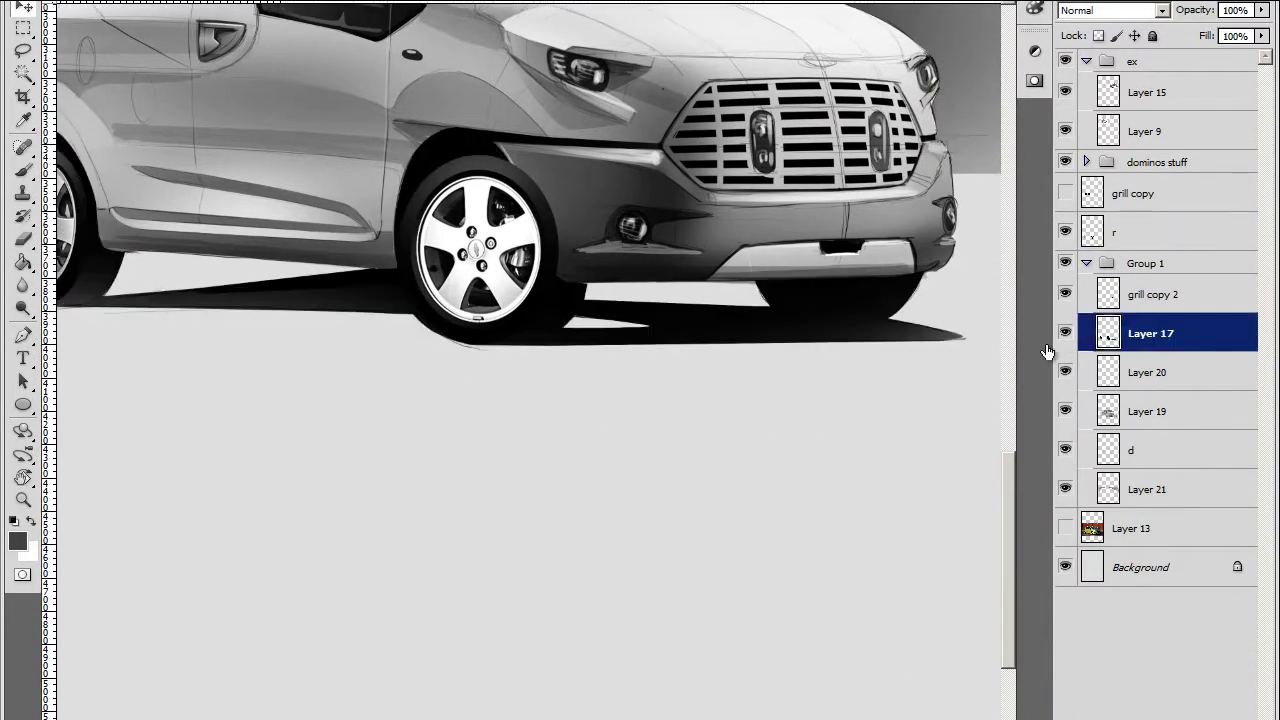
pyautogui.press('r')
pyautogui.moveTo(790, 444); pyautogui.dragTo(1016, 341)
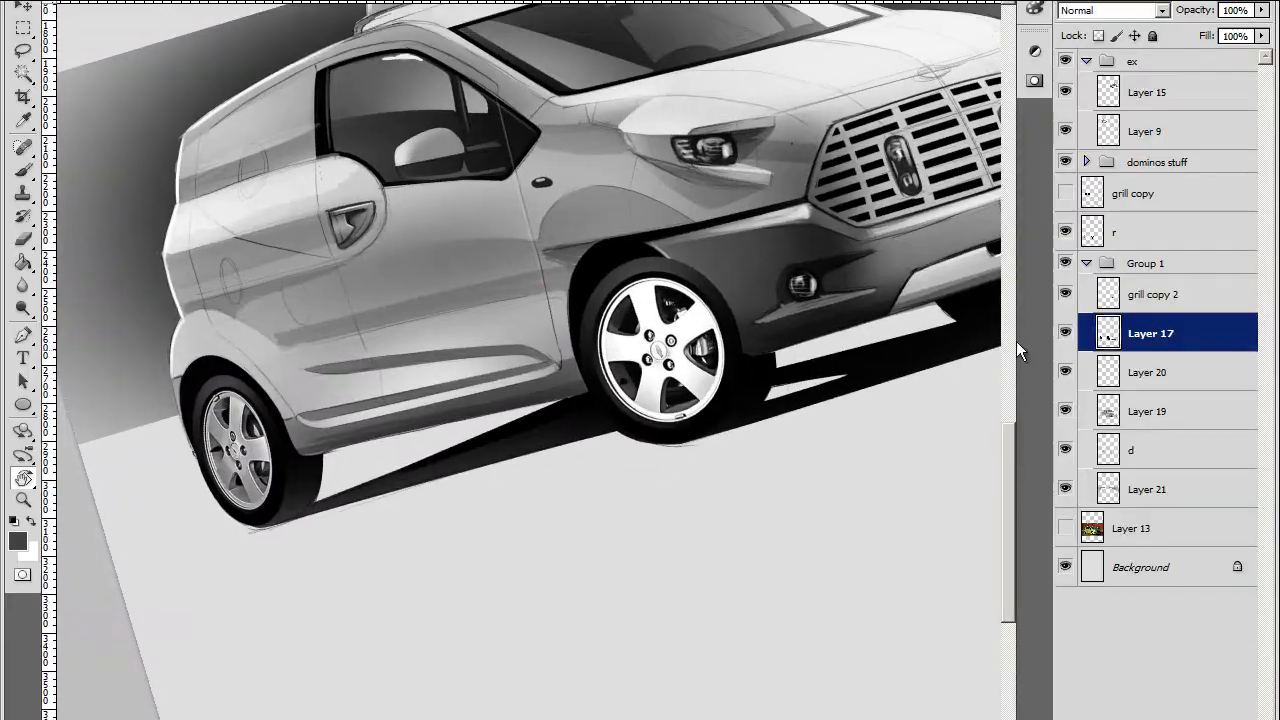
pyautogui.press('Tab')
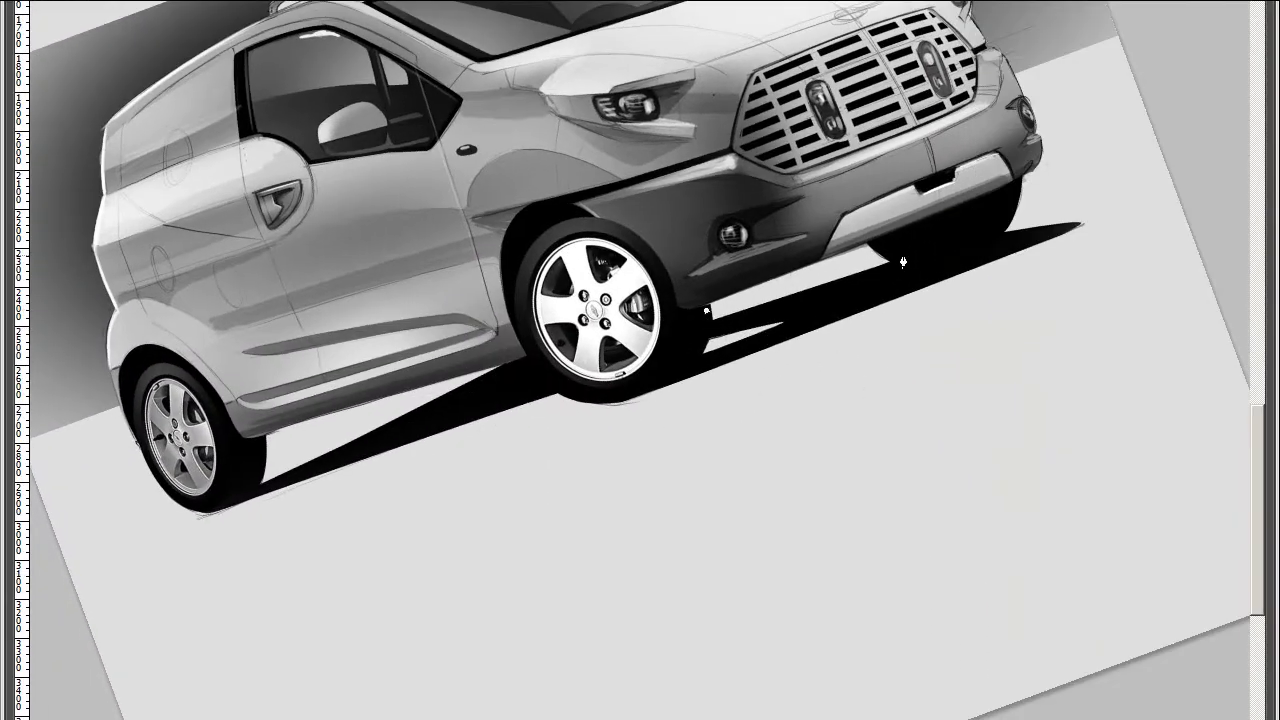
pyautogui.moveTo(665, 390); pyautogui.dragTo(660, 392)
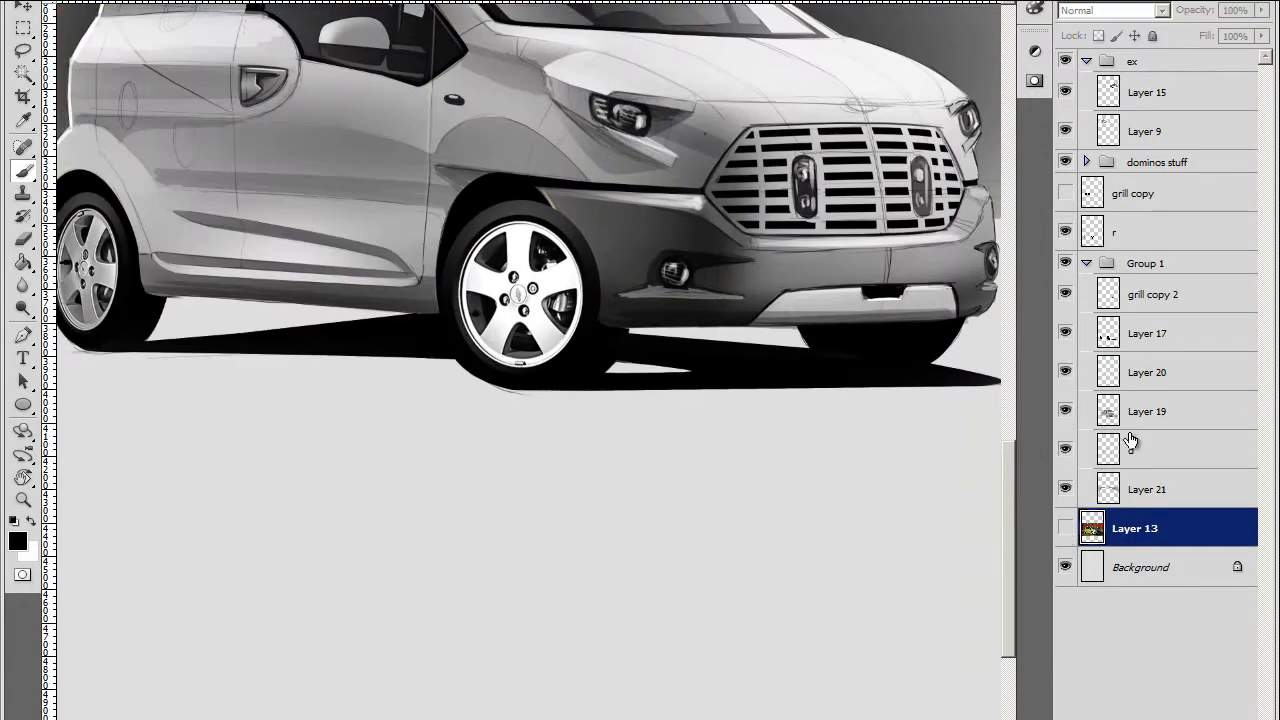
# Select Layer 17 and pan up to inspect the reference sketches, then back to the car
pyautogui.click(1150, 333)
pyautogui.scroll(4, 395, 345)
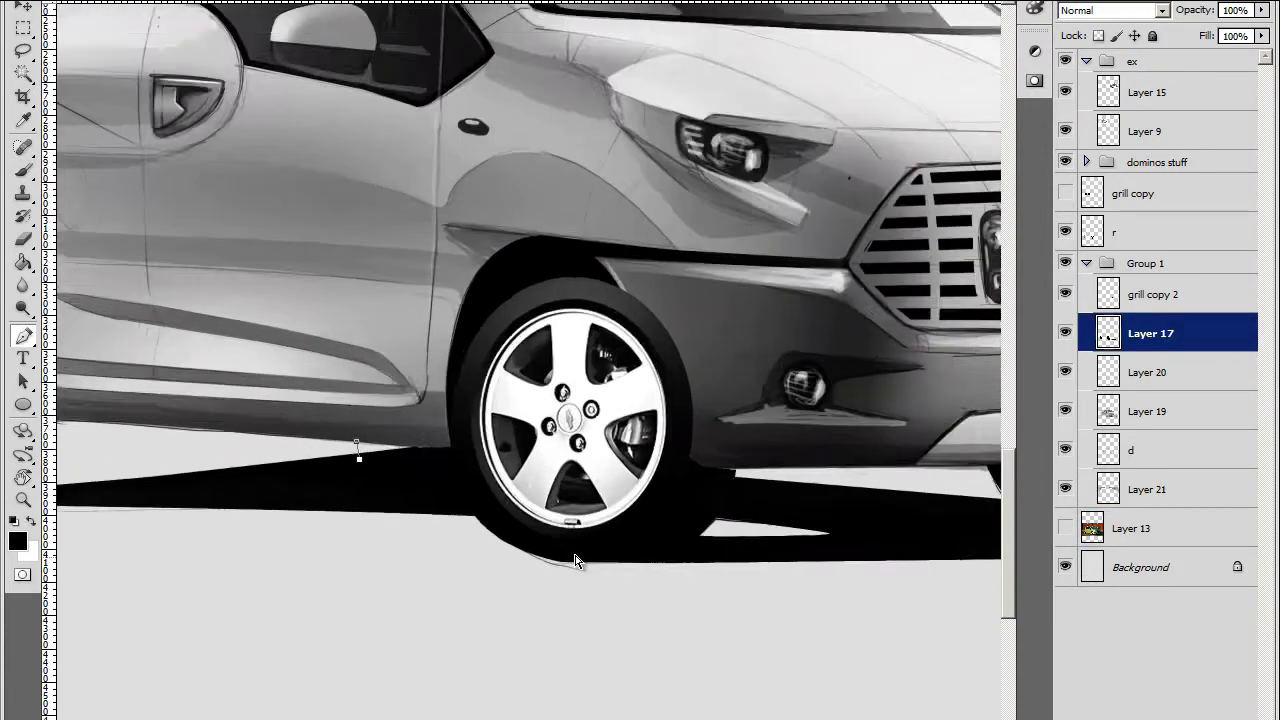
pyautogui.scroll(-4, 478, 494)
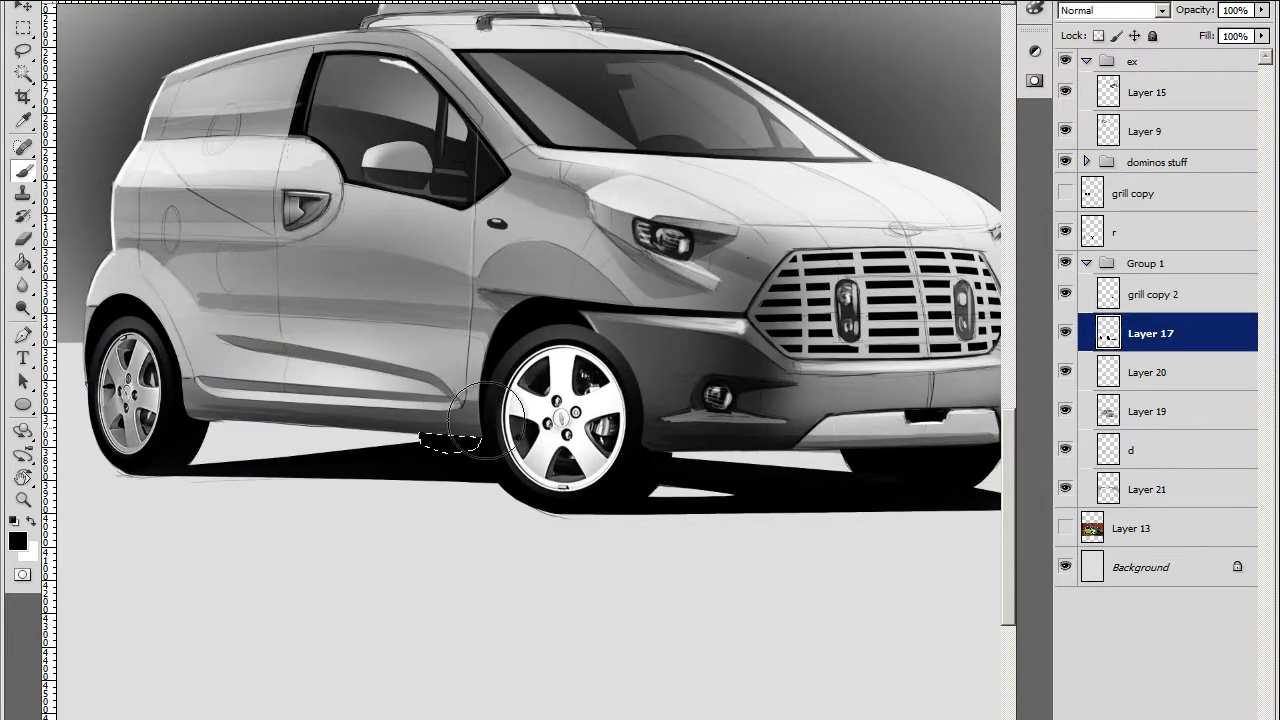
pyautogui.scroll(-2, 280, 686)
pyautogui.moveTo(395, 385); pyautogui.dragTo(400, 555)
pyautogui.scroll(2, 633, 568)
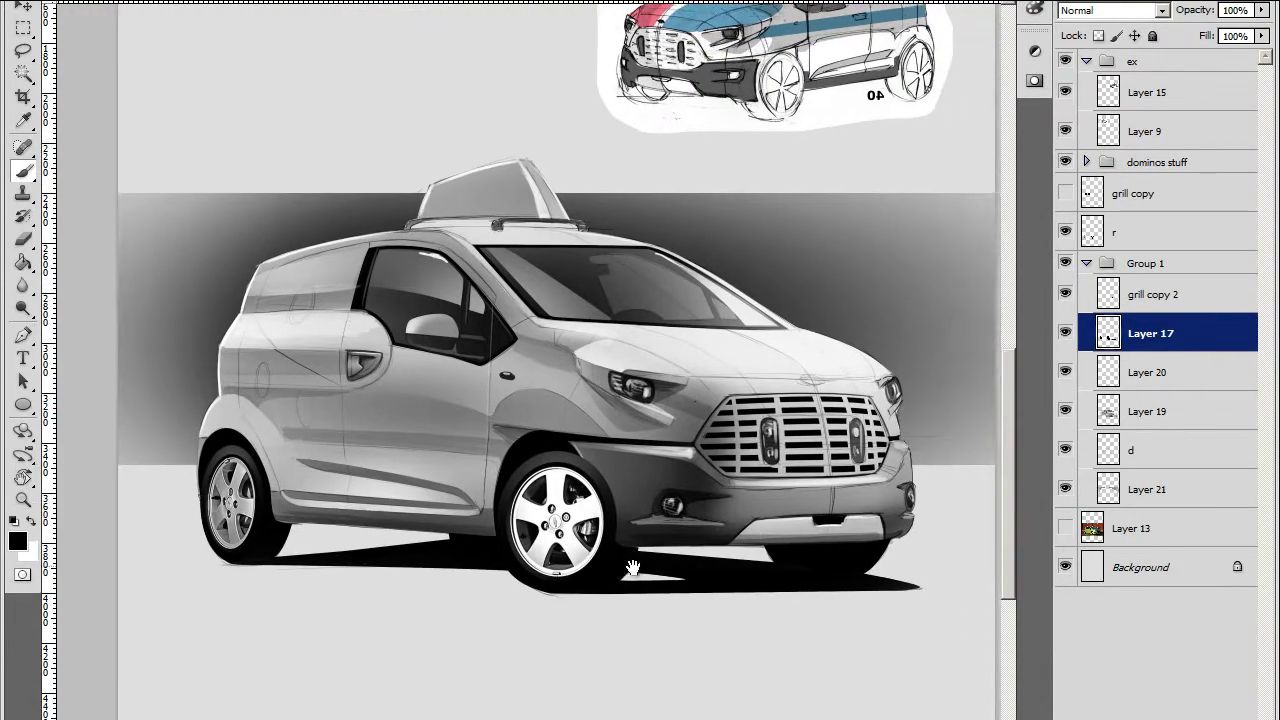
pyautogui.moveTo(633, 568); pyautogui.dragTo(561, 485)
pyautogui.click(1080, 411)
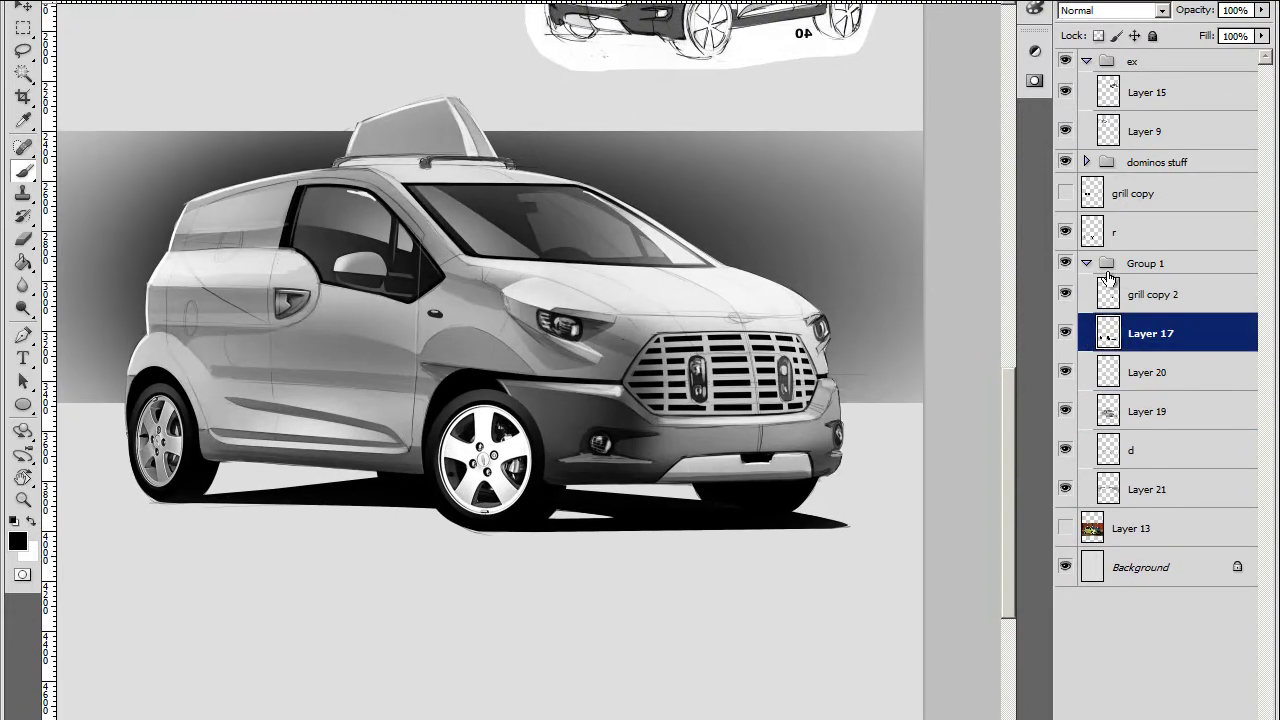
# Move the merged r layer into Group 1
pyautogui.click(1150, 232)
pyautogui.moveTo(1194, 243); pyautogui.dragTo(1145, 264)
pyautogui.hotkey('ctrl', '+')
pyautogui.hotkey('ctrl', '+')
pyautogui.hotkey('ctrl', '+')
pyautogui.click(1262, 10)
# Set r to 39% opacity, cut the wheel away behind the bumper edge, and restore full opacity
pyautogui.moveTo(1250, 28); pyautogui.dragTo(1200, 28)
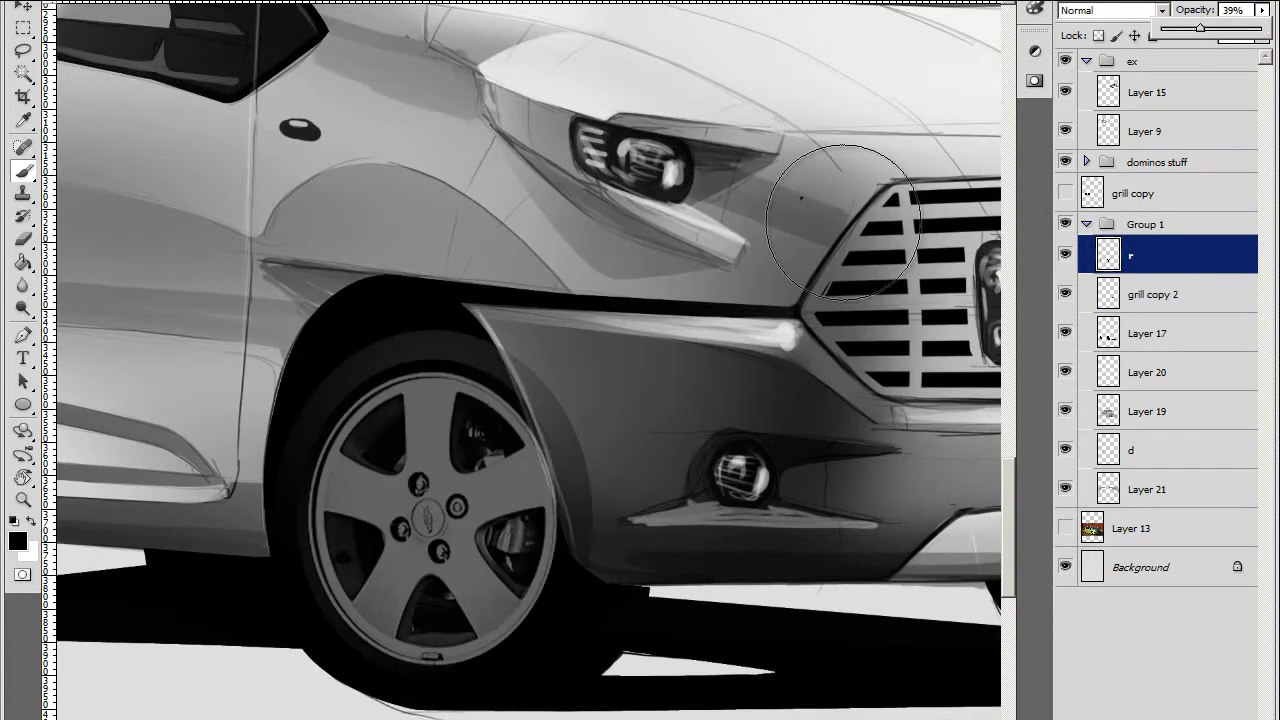
pyautogui.press('p')
pyautogui.hotkey('ctrl', '+')
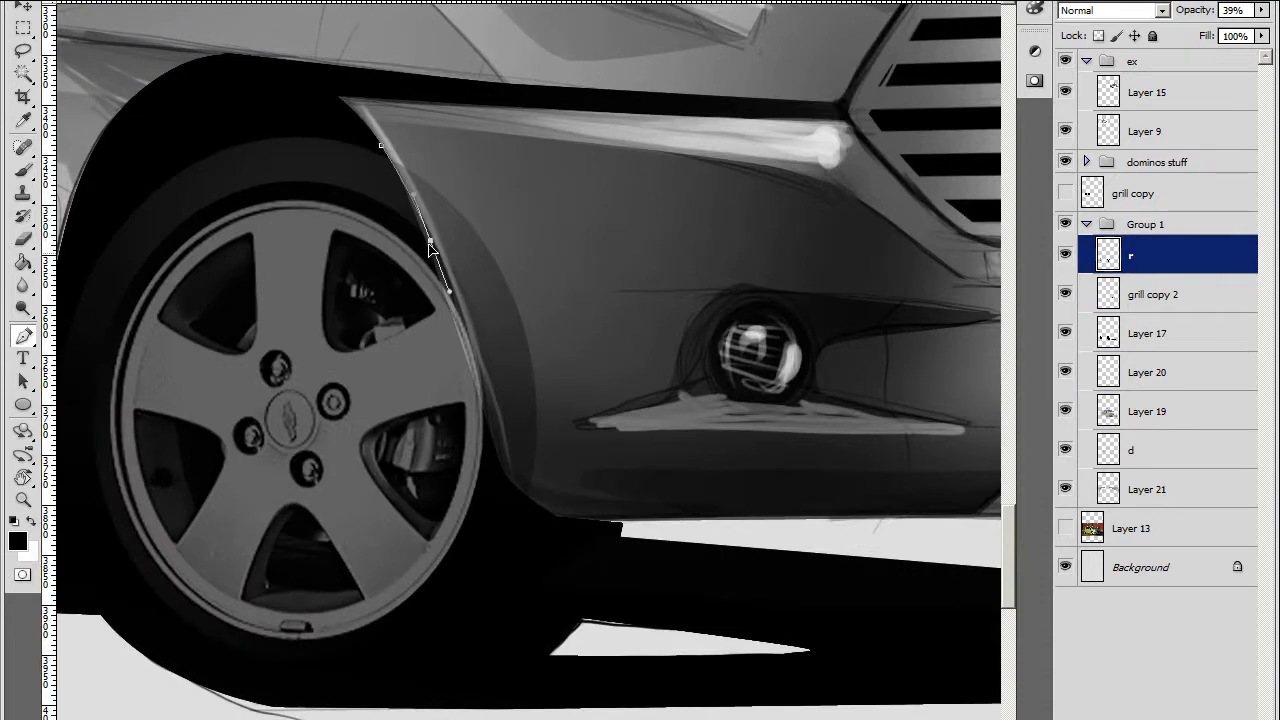
pyautogui.press('Return')
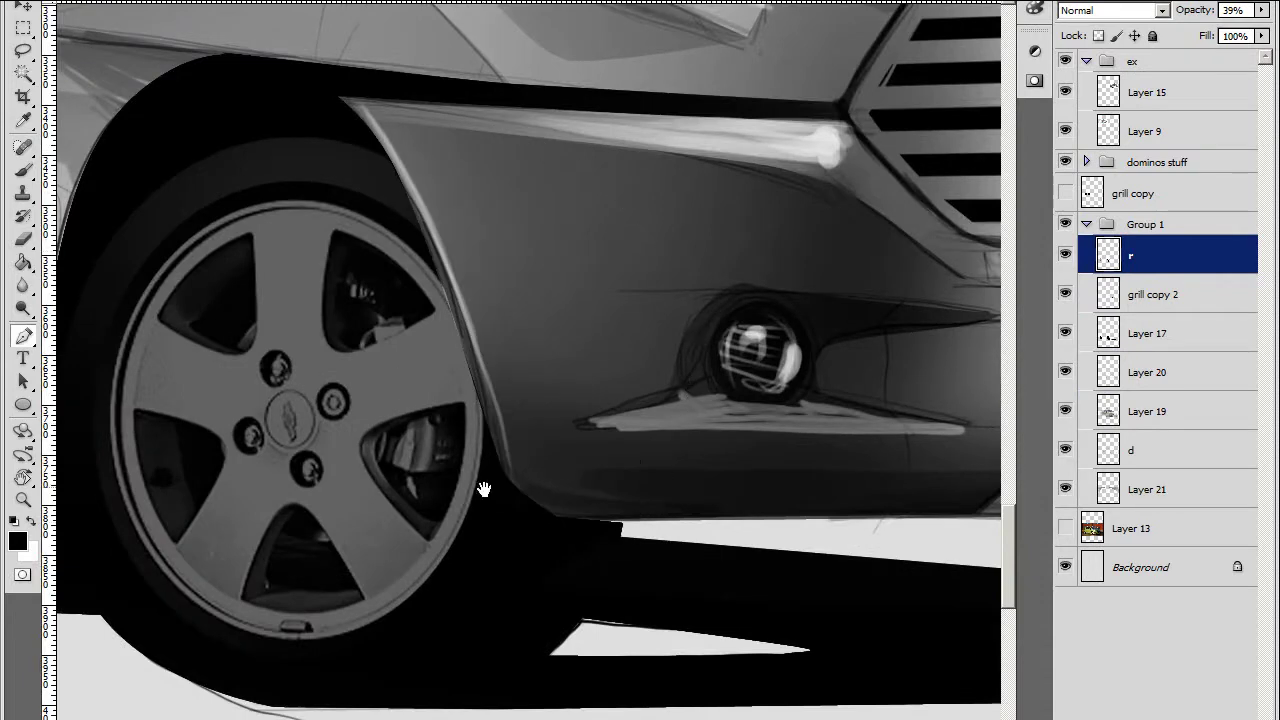
pyautogui.press('0')
pyautogui.hotkey('ctrl', '-')
pyautogui.moveTo(761, 564); pyautogui.dragTo(743, 515)
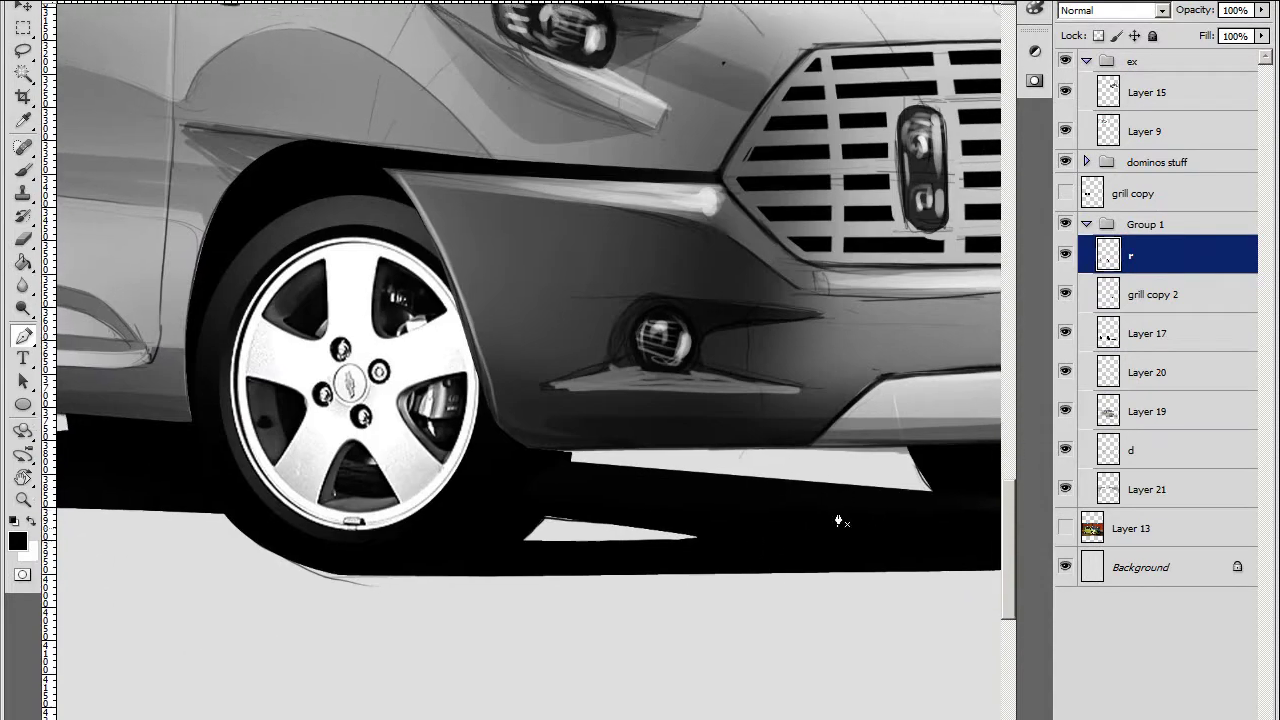
# Rotate and pan the view over the van, checking the foreground colour and brush presets
pyautogui.press('r')
pyautogui.moveTo(837, 523); pyautogui.dragTo(487, 427)
pyautogui.click(17, 540)
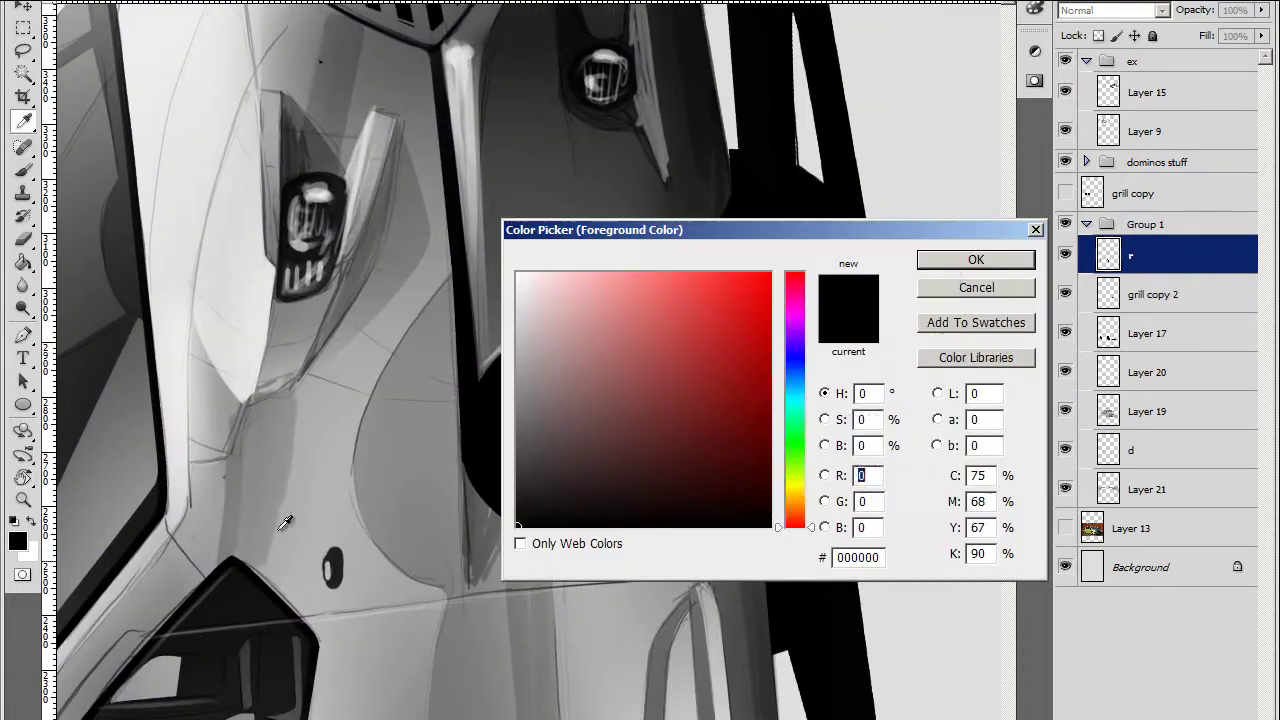
pyautogui.press('Return')
pyautogui.press('b')
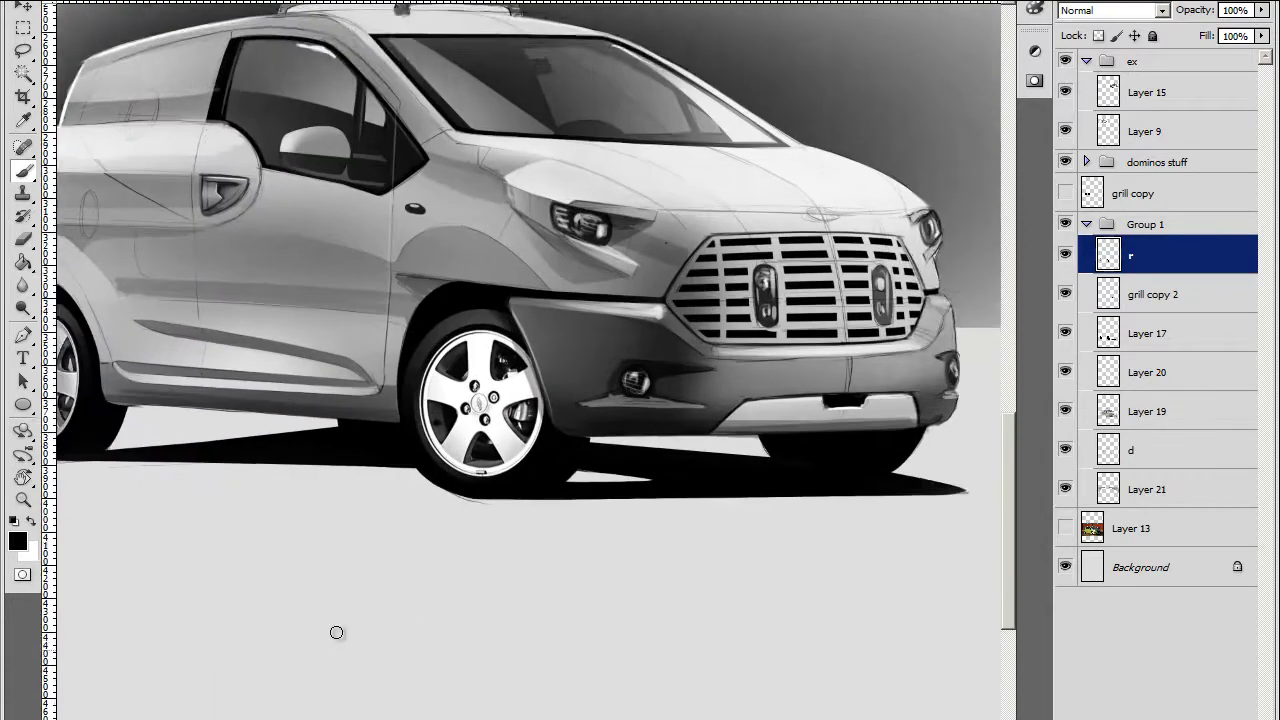
pyautogui.moveTo(336, 632); pyautogui.dragTo(690, 507)
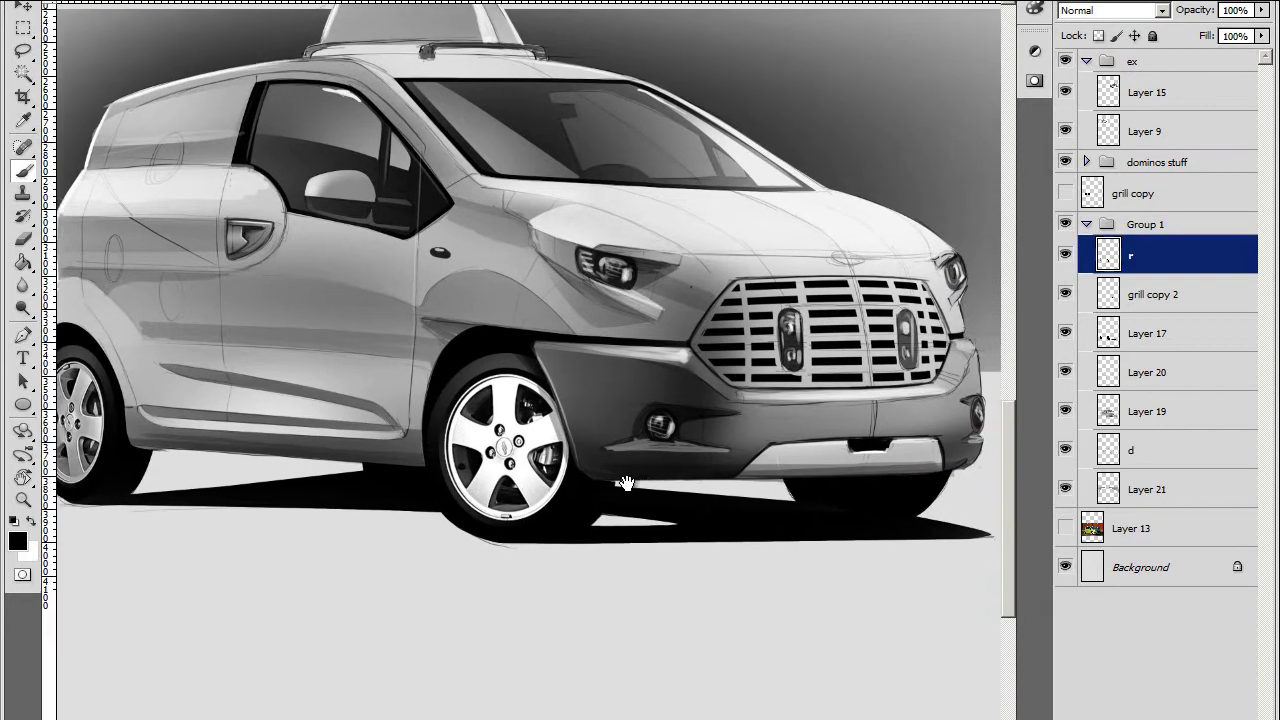
pyautogui.moveTo(690, 507); pyautogui.dragTo(597, 499)
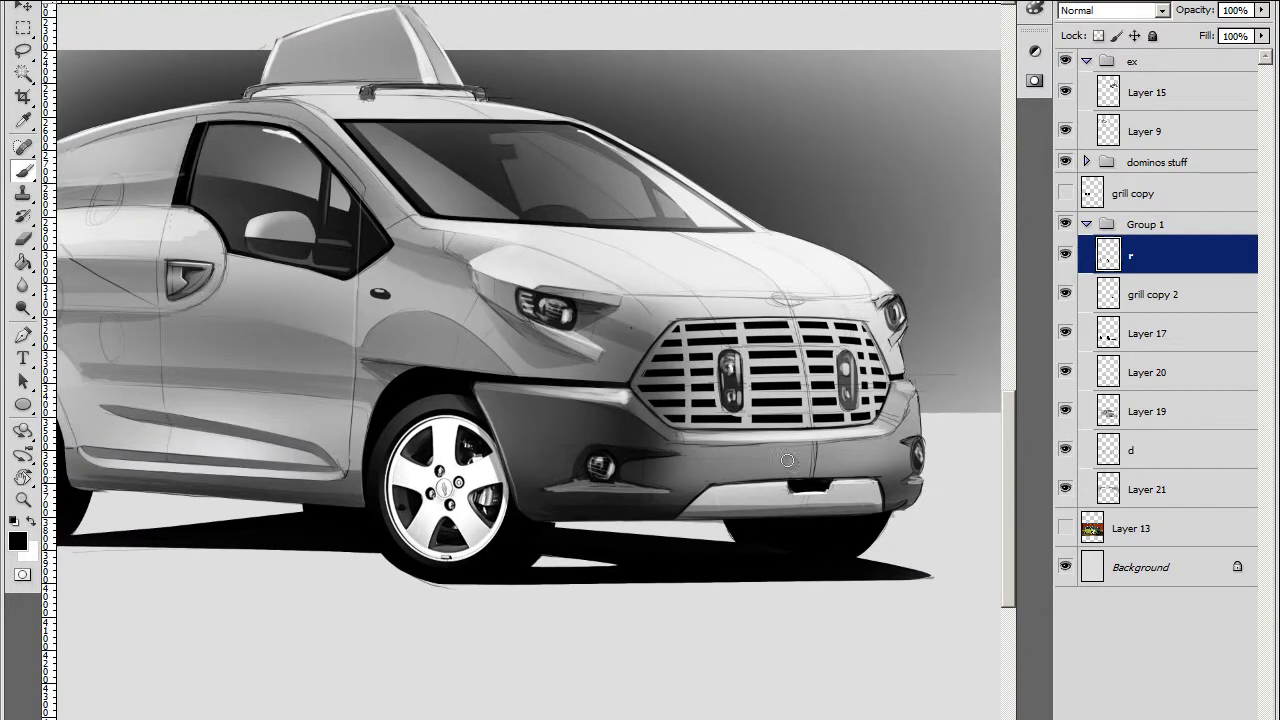
pyautogui.rightClick(688, 366)
pyautogui.press('Escape')
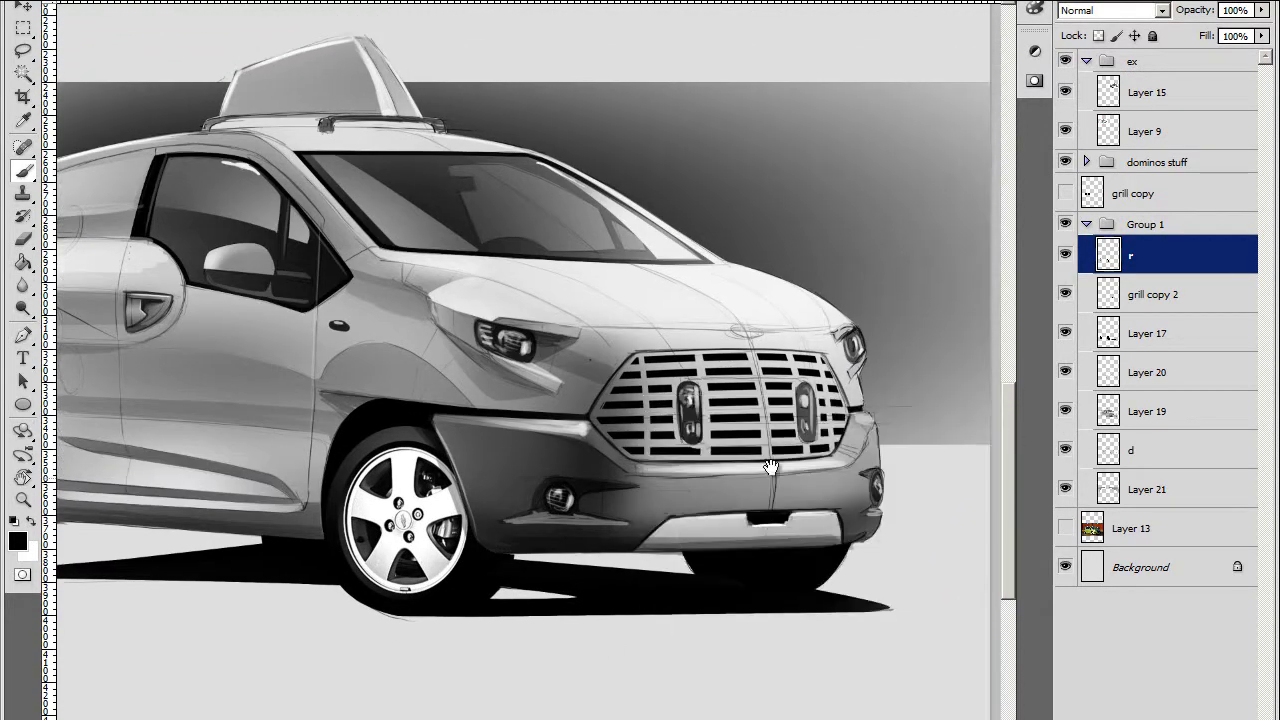
pyautogui.press('r')
pyautogui.moveTo(700, 400); pyautogui.dragTo(640, 520)
# Select Layer 19 and rotate the zoomed view onto the front end
pyautogui.click(1075, 411)
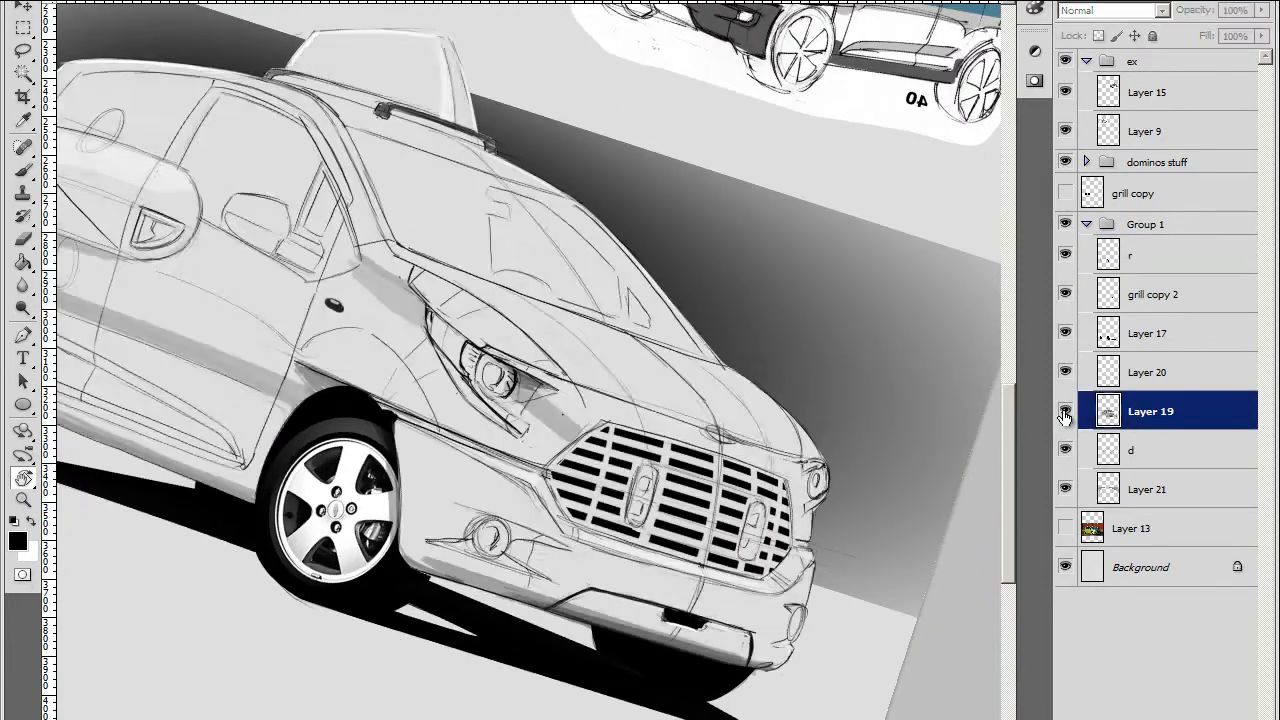
pyautogui.press('b')
pyautogui.hotkey('ctrl', '+')
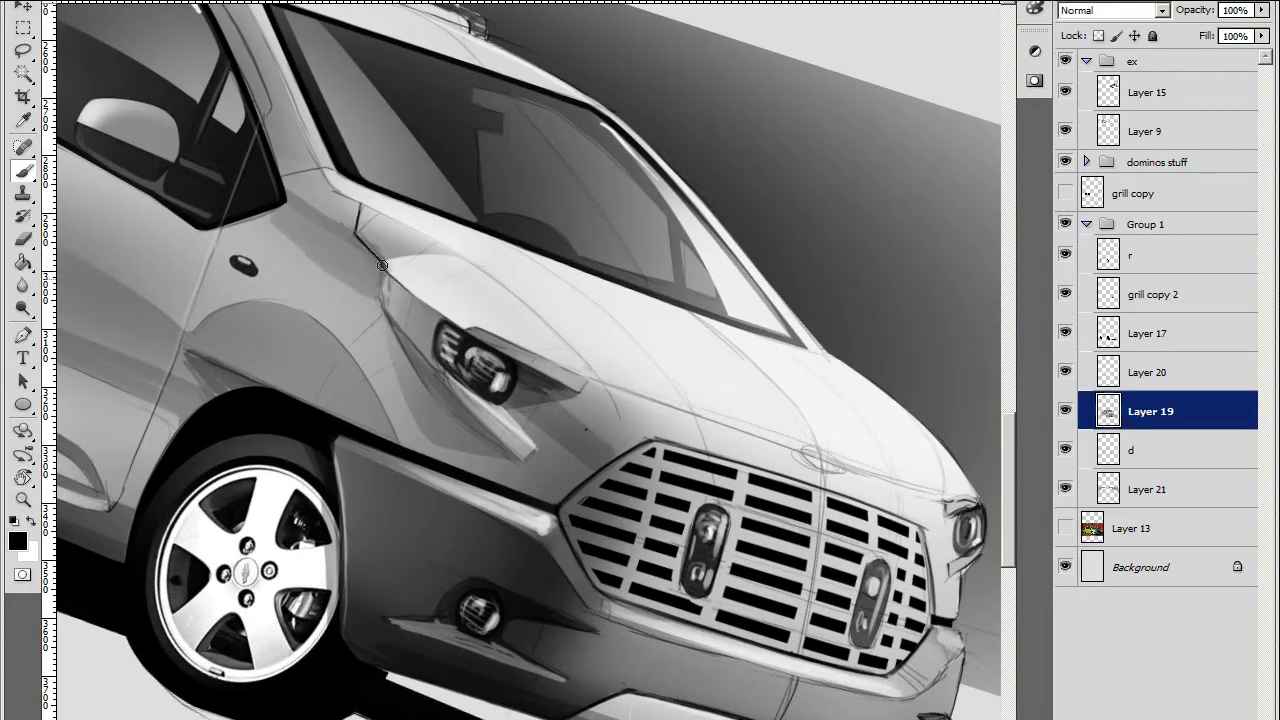
pyautogui.press('r')
pyautogui.moveTo(473, 335); pyautogui.dragTo(468, 246)
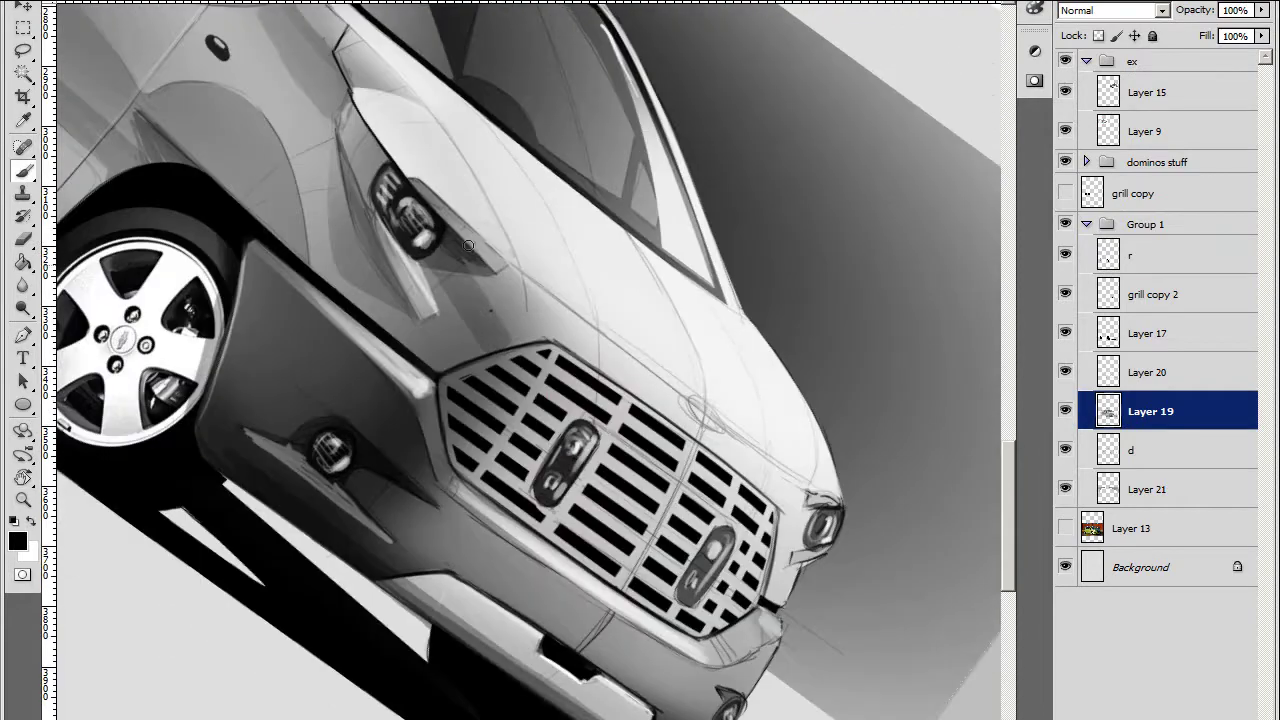
pyautogui.press('r')
pyautogui.moveTo(559, 345)
pyautogui.mouseDown()
pyautogui.moveTo(611, 272)
pyautogui.moveTo(800, 461)
pyautogui.mouseUp()
pyautogui.press('r')
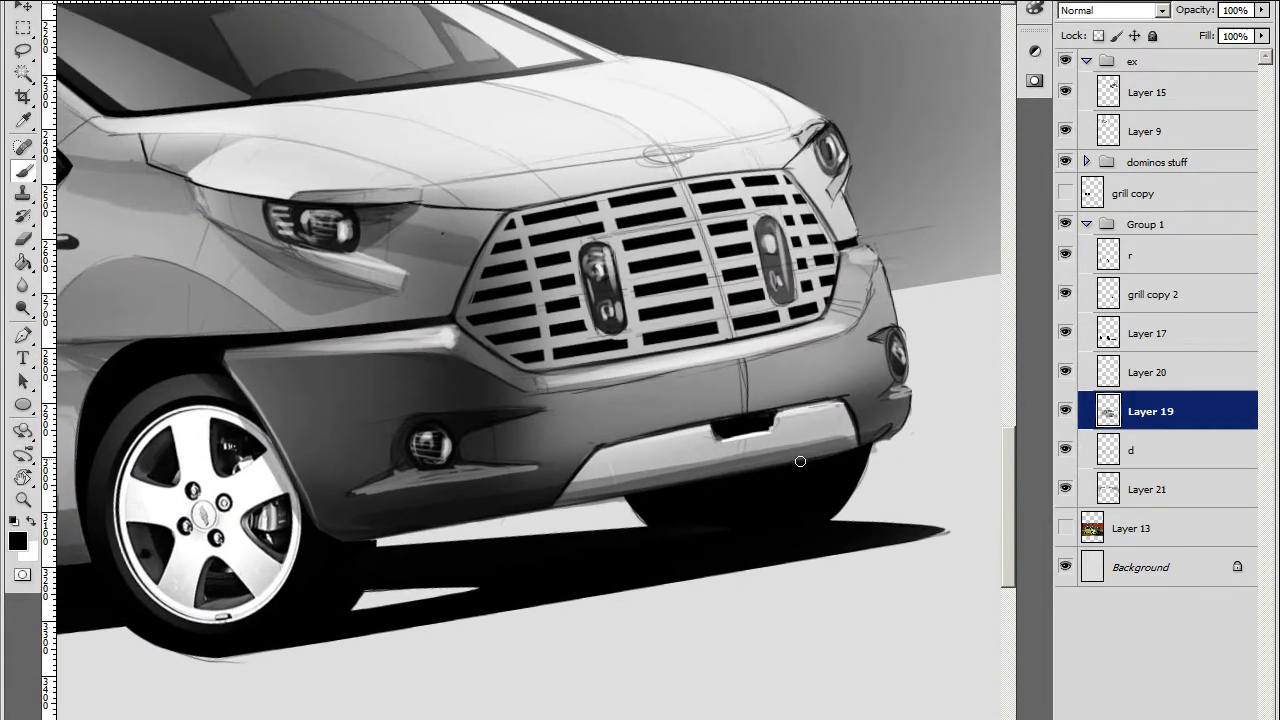
# Paint white grille highlights, then add a new Layer 22 just below r
pyautogui.rightClick(800, 461)
pyautogui.press('x')
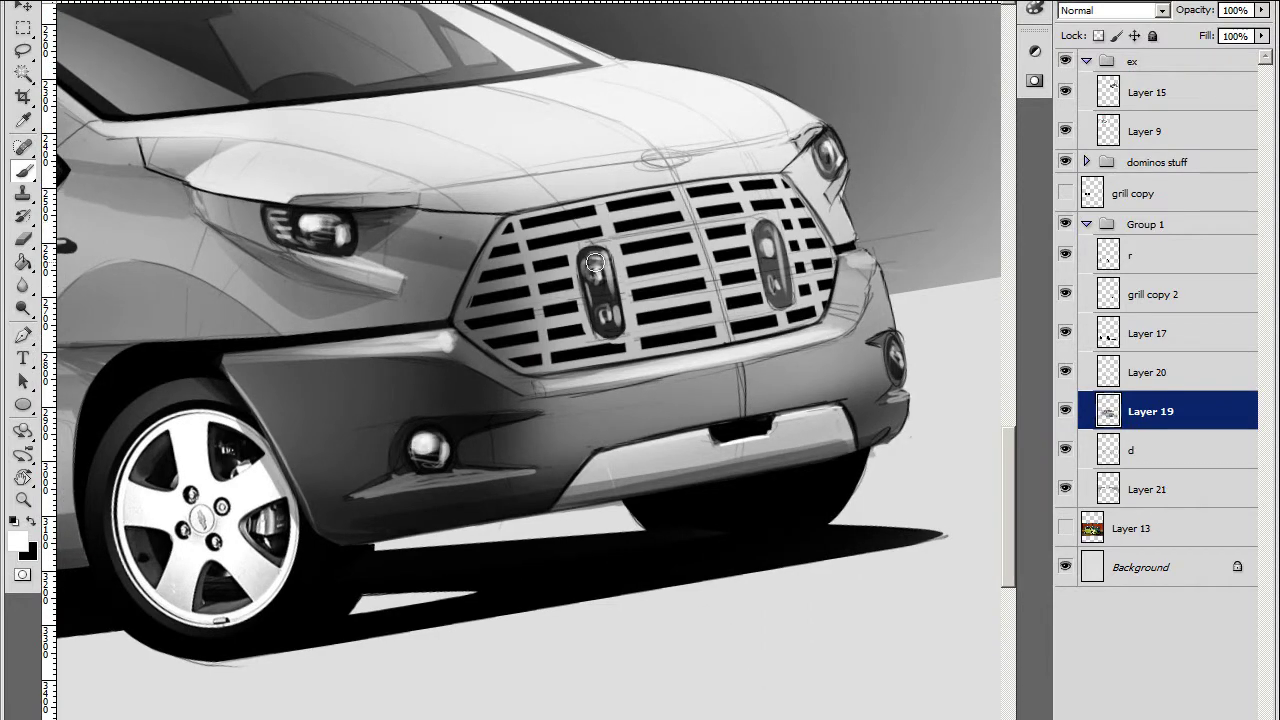
pyautogui.moveTo(785, 551)
pyautogui.mouseDown()
pyautogui.moveTo(737, 286)
pyautogui.moveTo(760, 482)
pyautogui.moveTo(813, 437)
pyautogui.mouseUp()
pyautogui.press('r')
pyautogui.hotkey('ctrl', 'shift', 'alt', 'n')
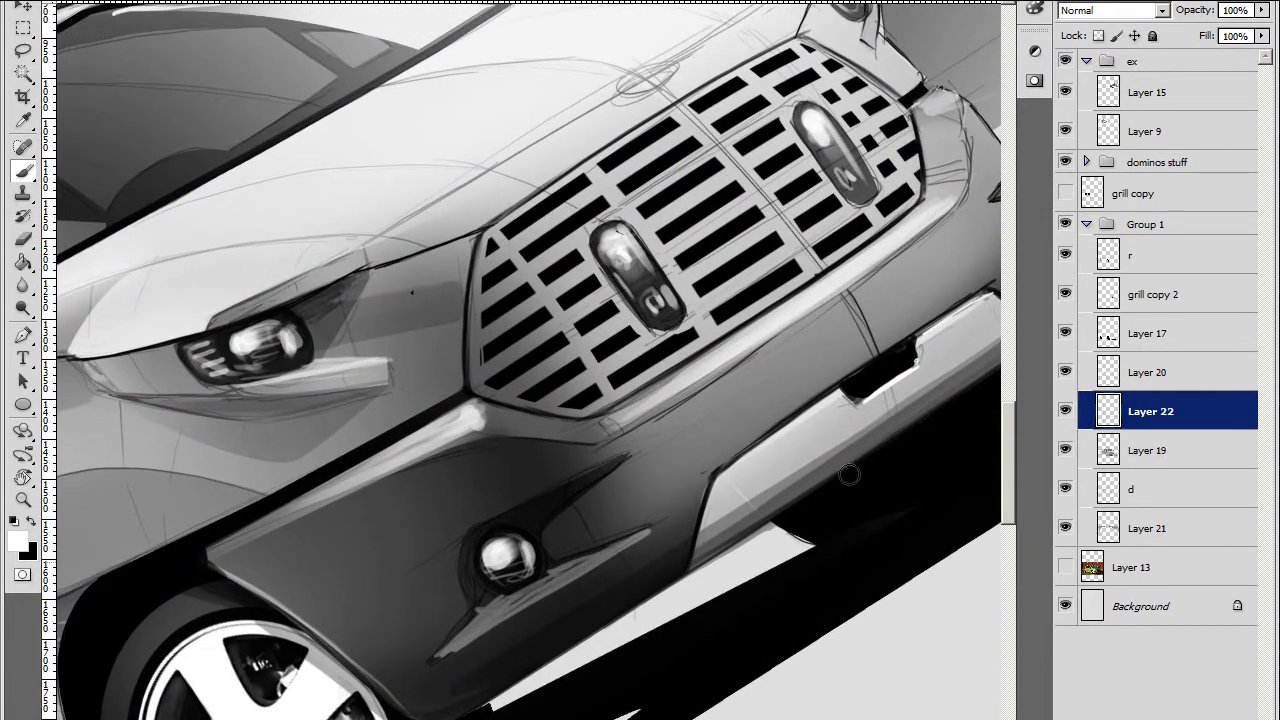
pyautogui.hotkey('ctrl', ']')
pyautogui.hotkey('ctrl', ']')
pyautogui.hotkey('ctrl', ']')
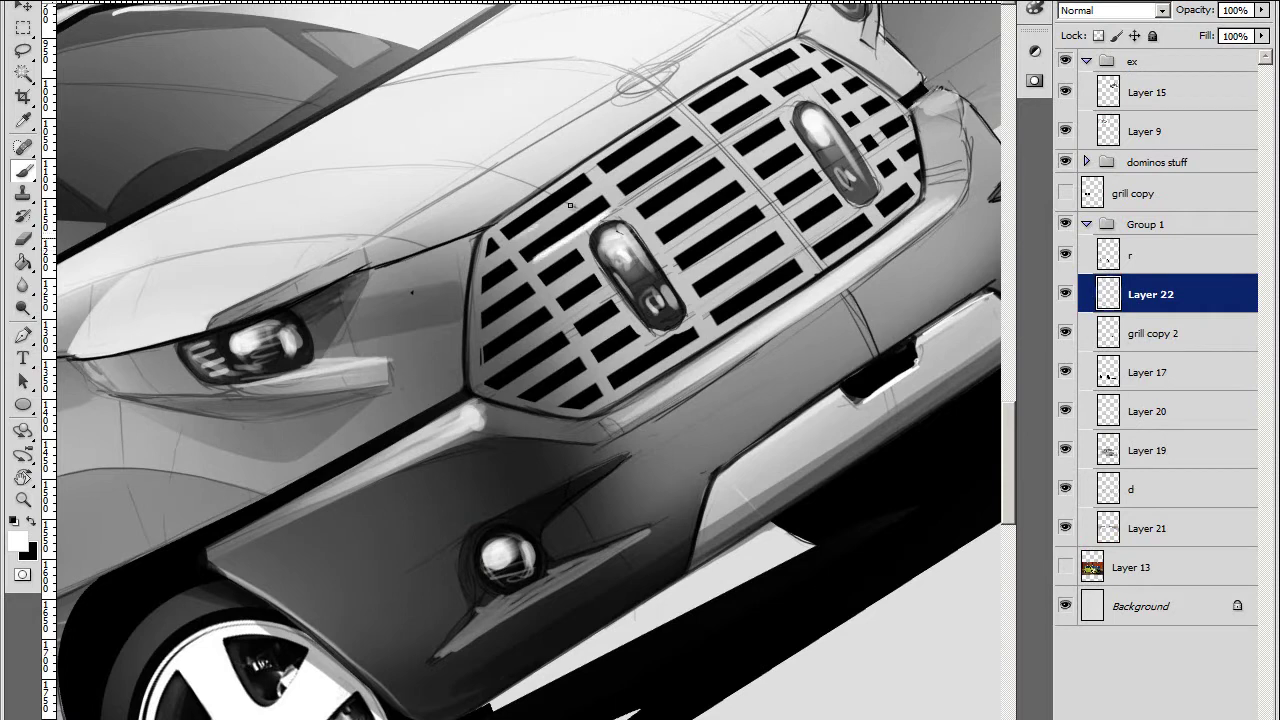
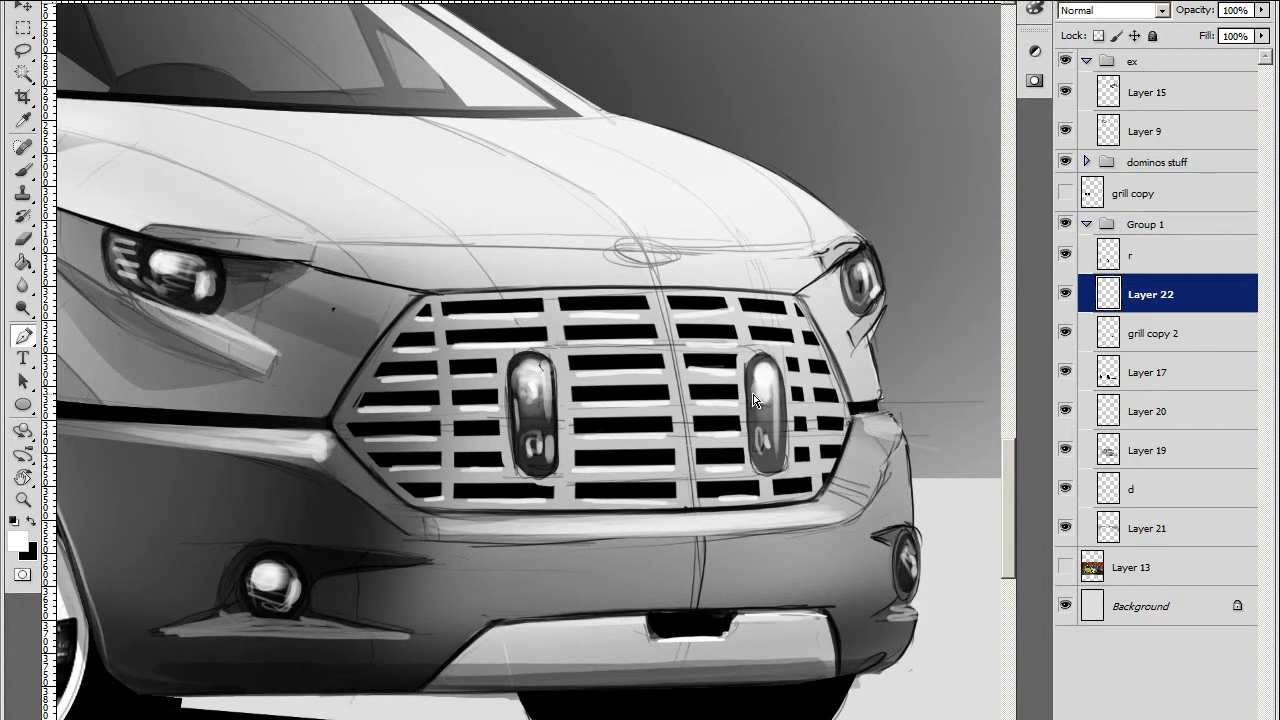
# Switch the paint colour to white and touch up the grille highlights
pyautogui.press('b')
pyautogui.rightClick(815, 600)
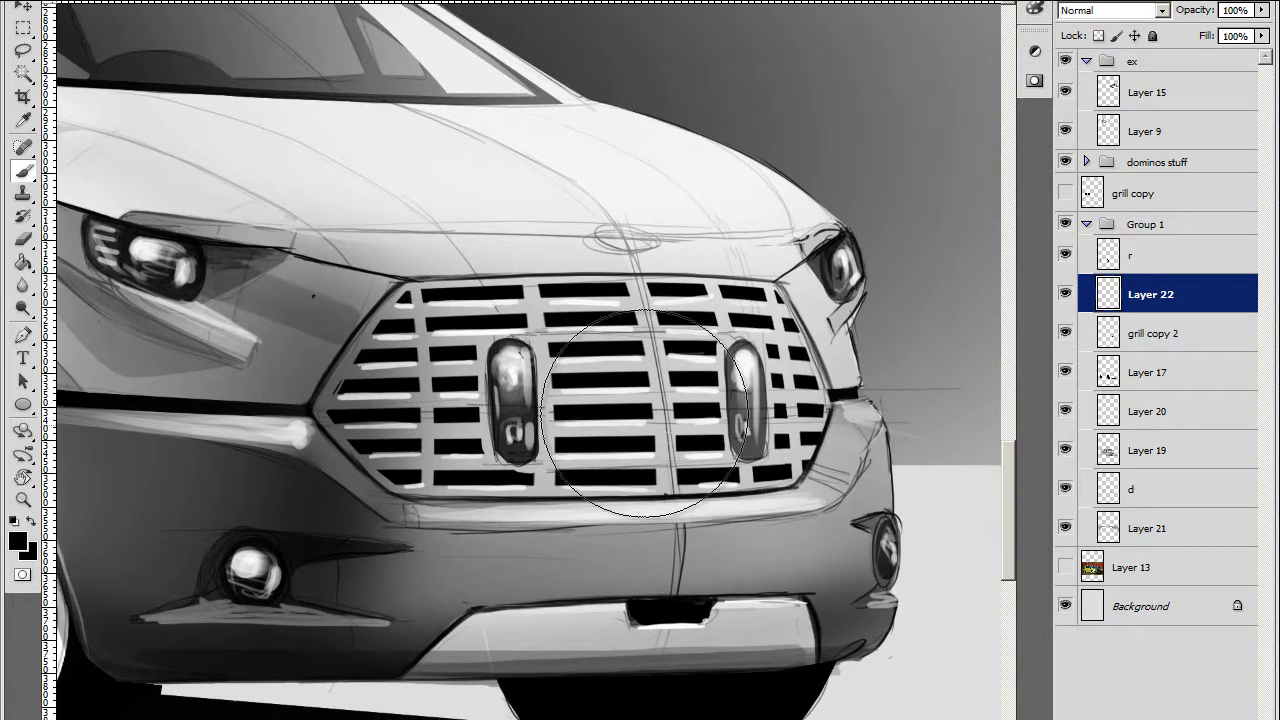
pyautogui.press('p')
pyautogui.click(830, 296)
pyautogui.press('b')
pyautogui.click(17, 541)
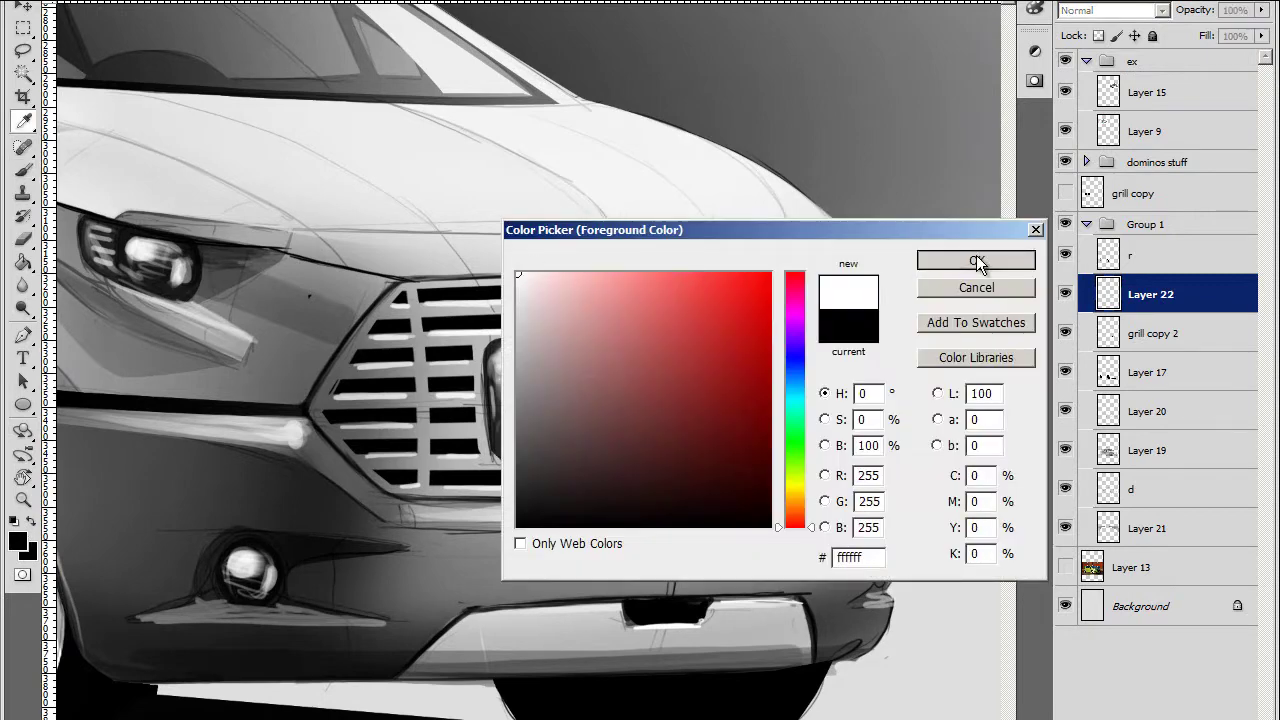
pyautogui.click(980, 263)
pyautogui.press('r')
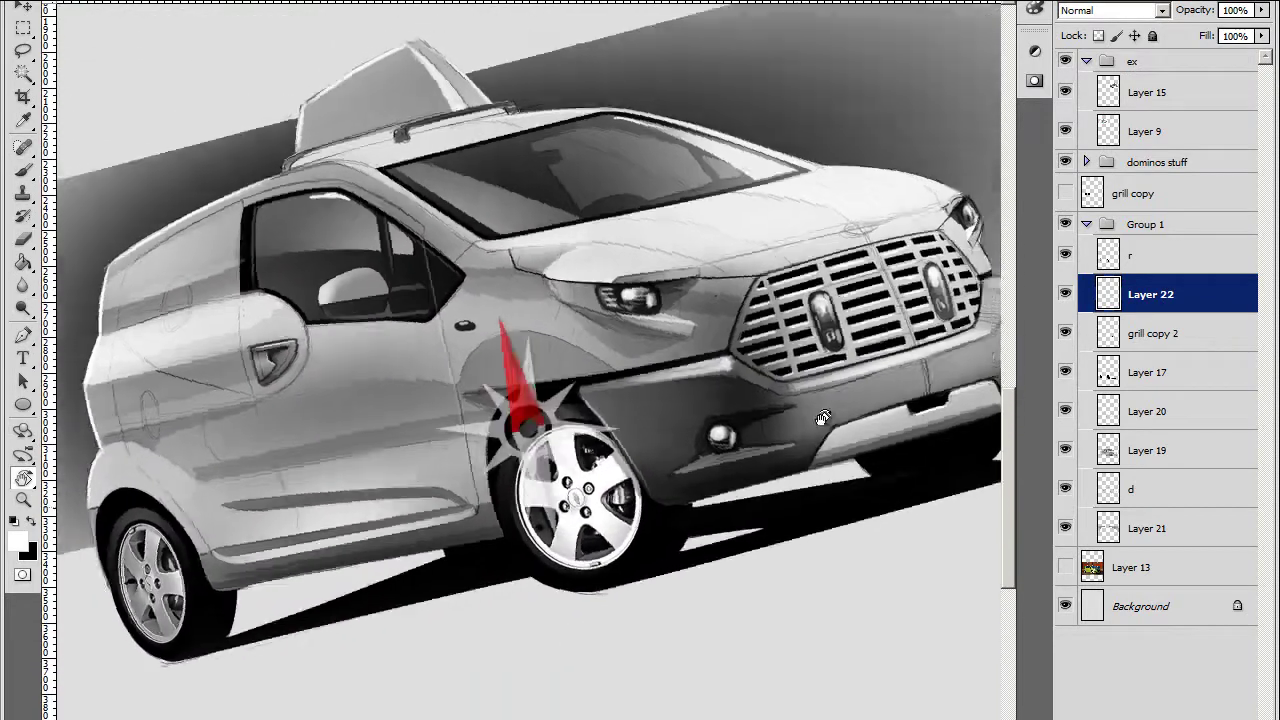
pyautogui.moveTo(362, 600); pyautogui.dragTo(733, 403)
pyautogui.press('Escape')
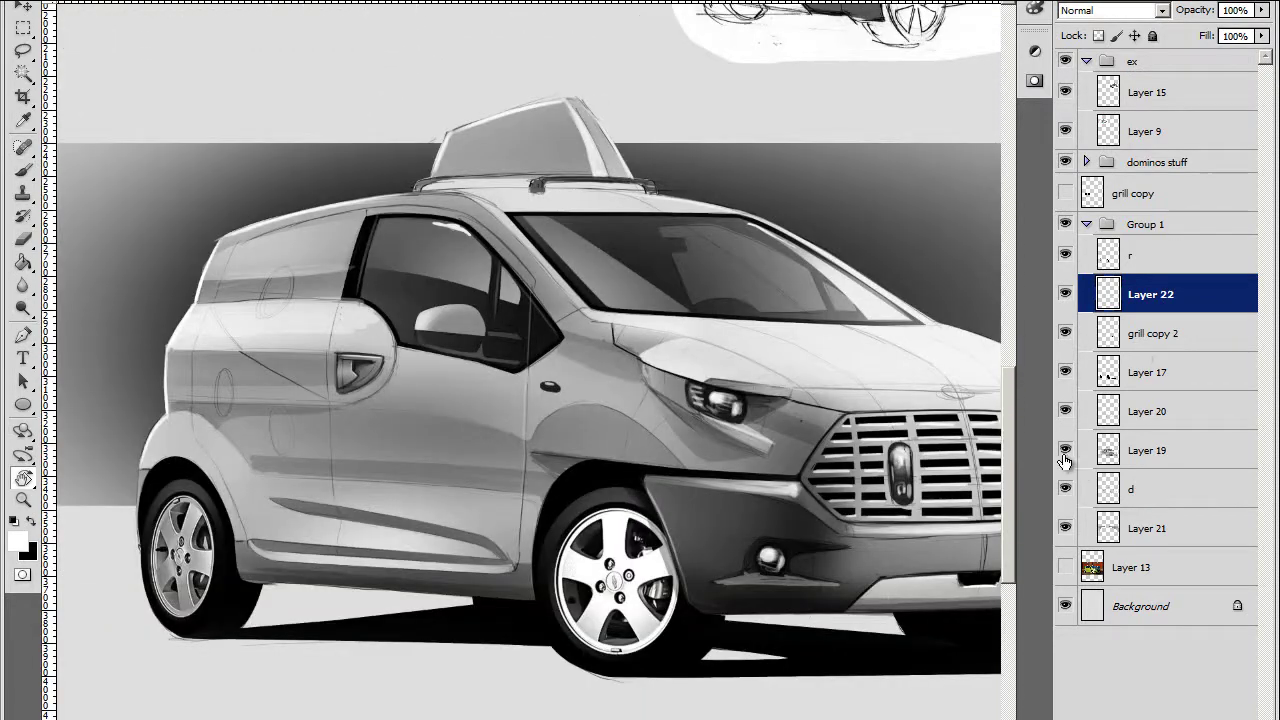
# On Layer 21, select the roof rail with a Pen path and paint it darker
pyautogui.click(1106, 528)
pyautogui.hotkey('ctrl', '+')
pyautogui.press('p')
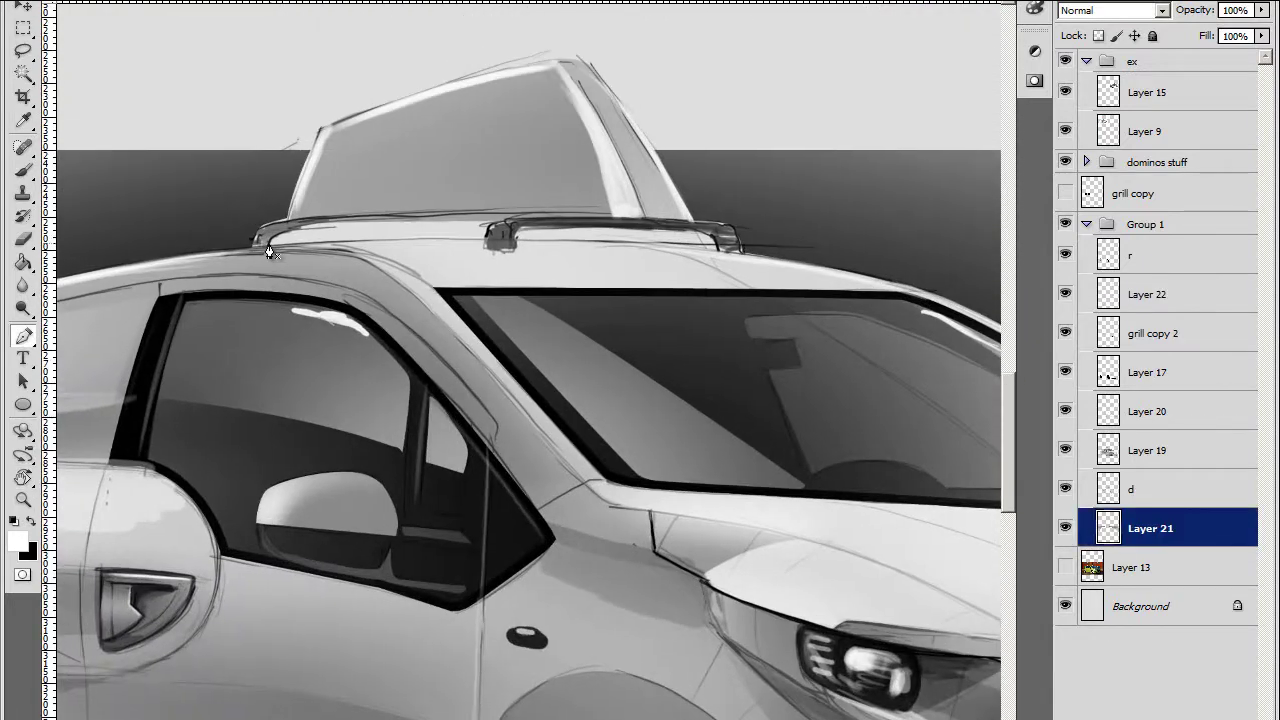
pyautogui.click(539, 234)
pyautogui.hotkey('ctrl', 'Return')
pyautogui.click(717, 244)
pyautogui.moveTo(539, 240); pyautogui.dragTo(494, 243)
pyautogui.press('b')
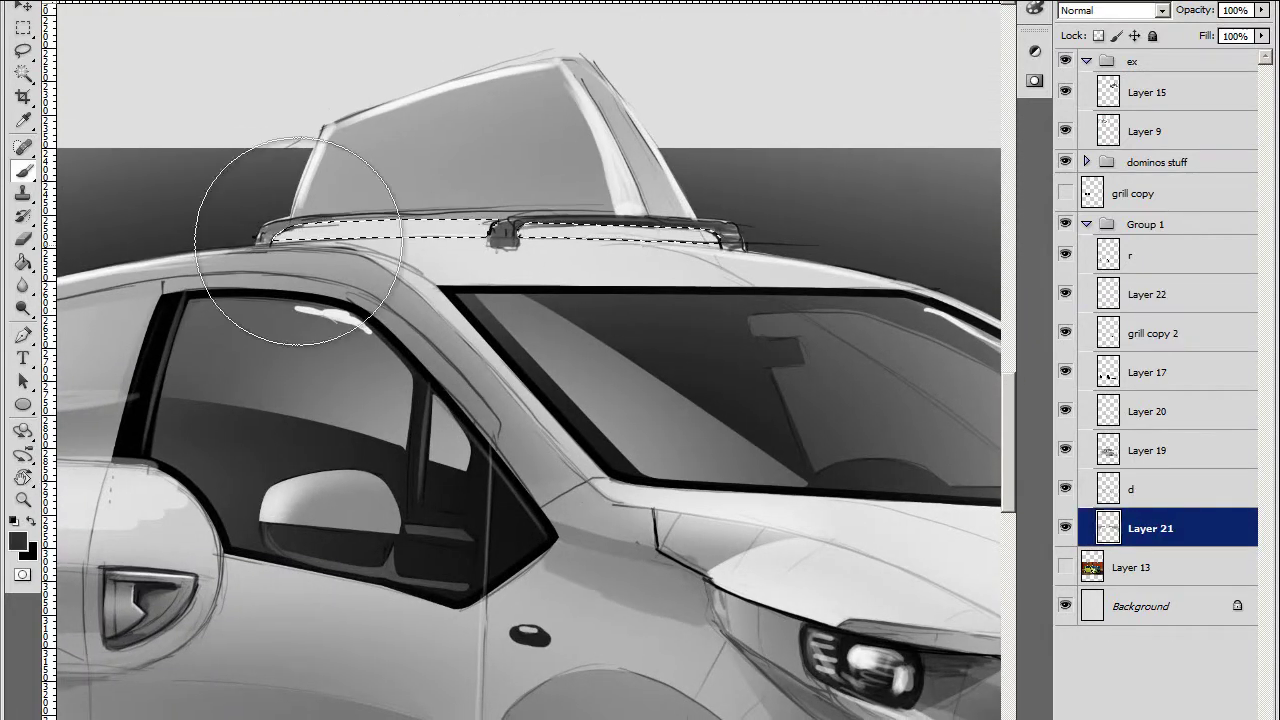
pyautogui.moveTo(286, 240); pyautogui.dragTo(557, 240)
pyautogui.hotkey('ctrl', 'd')
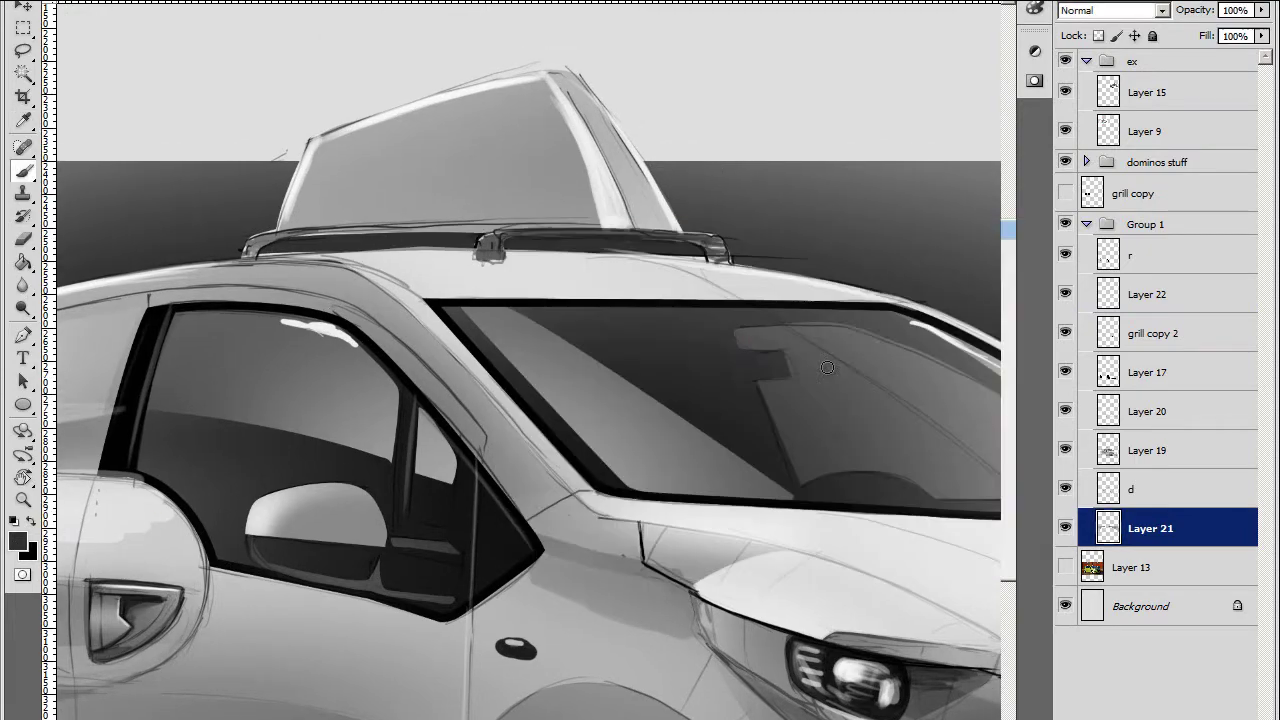
# Move to Layer 22 with black paint, angling the view along the windshield pillar
pyautogui.keyDown('ctrl'); pyautogui.click(483, 247); pyautogui.keyUp('ctrl')
pyautogui.moveTo(247, 255)
pyautogui.mouseDown()
pyautogui.moveTo(600, 160)
pyautogui.moveTo(415, 277)
pyautogui.mouseUp()
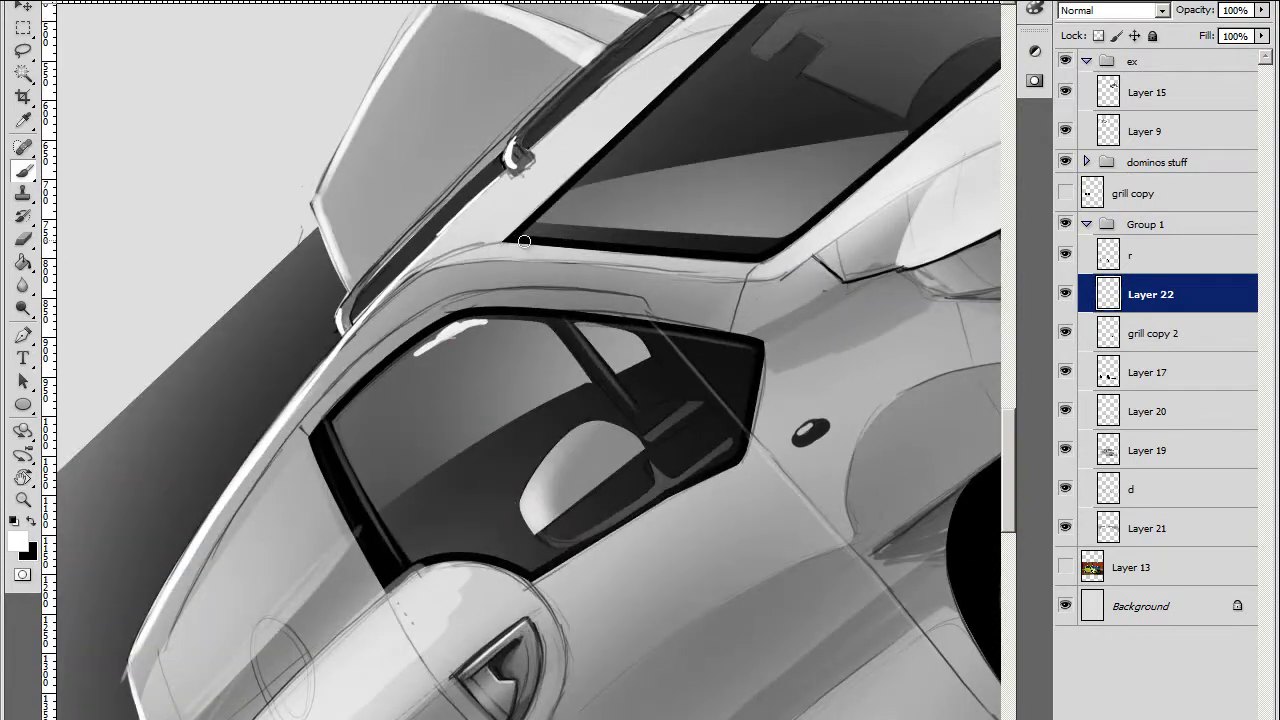
pyautogui.press('x')
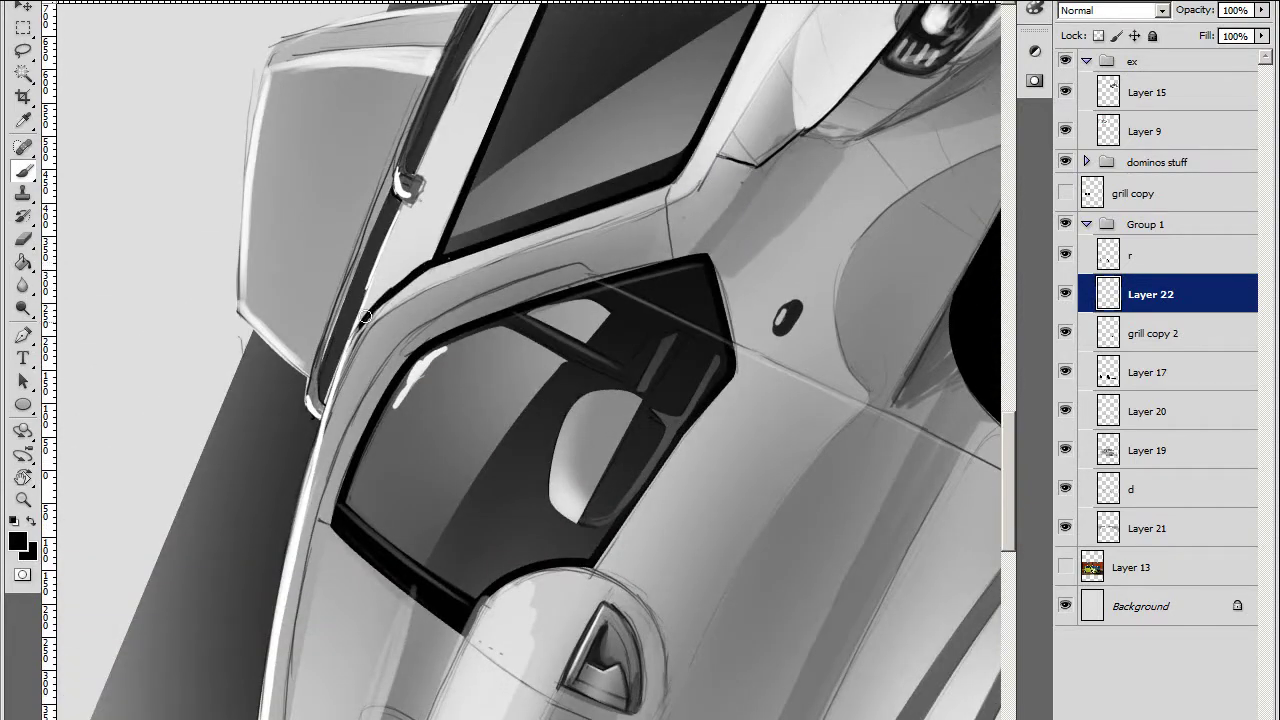
pyautogui.moveTo(473, 252); pyautogui.dragTo(430, 196)
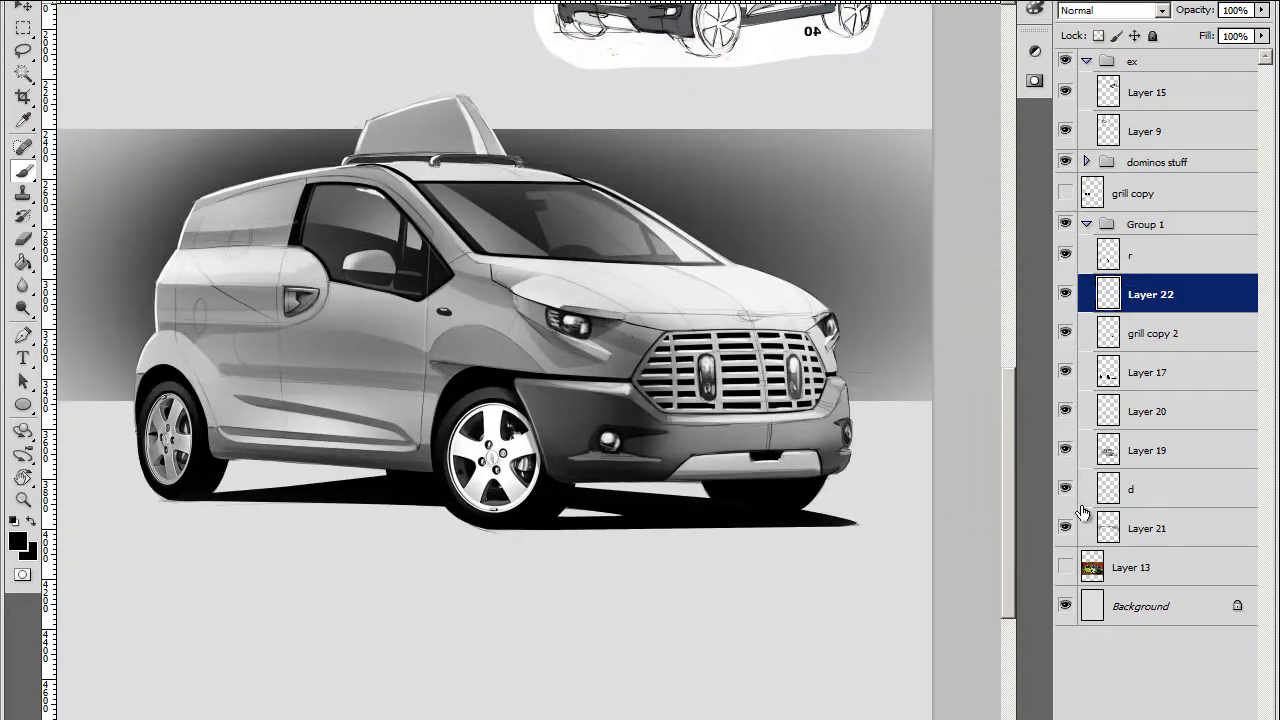
# Apply Levels to Layer 19 twice, raising the black point to 19, then 14
pyautogui.click(1150, 450)
pyautogui.click(1065, 450)
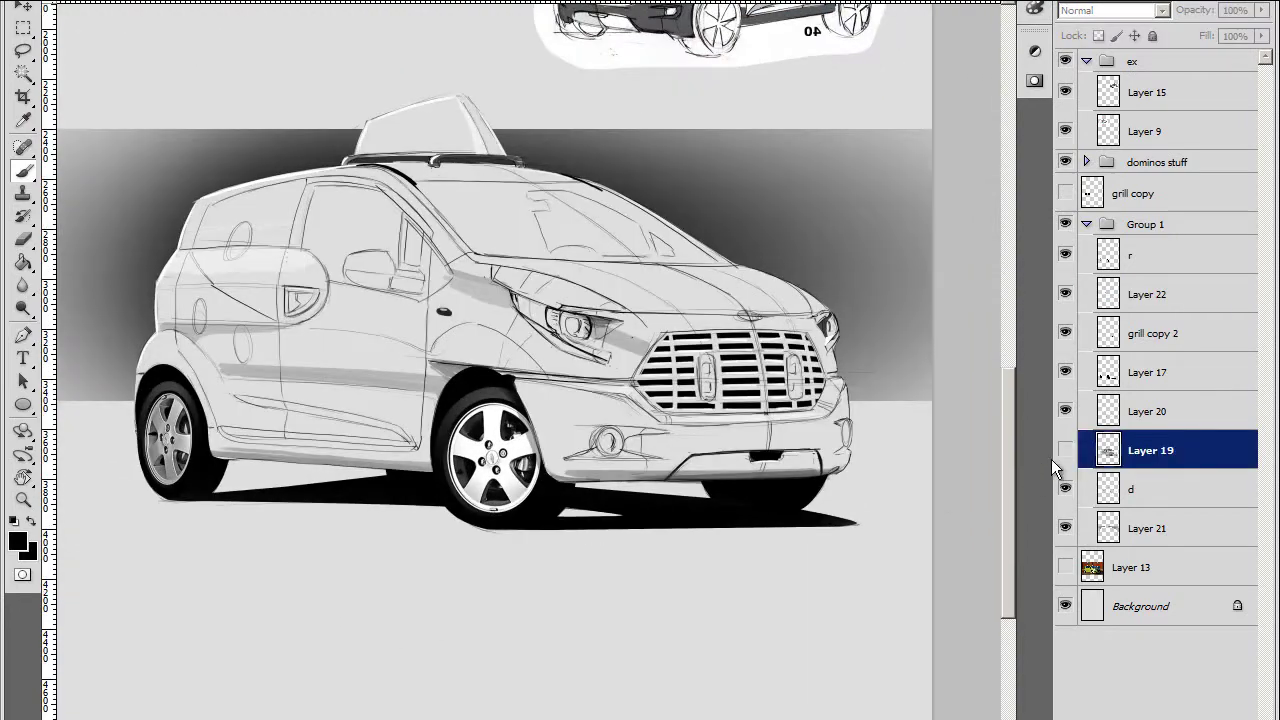
pyautogui.hotkey('ctrl', 'l')
pyautogui.hotkey('ctrl', '-')
pyautogui.moveTo(737, 440); pyautogui.dragTo(927, 37)
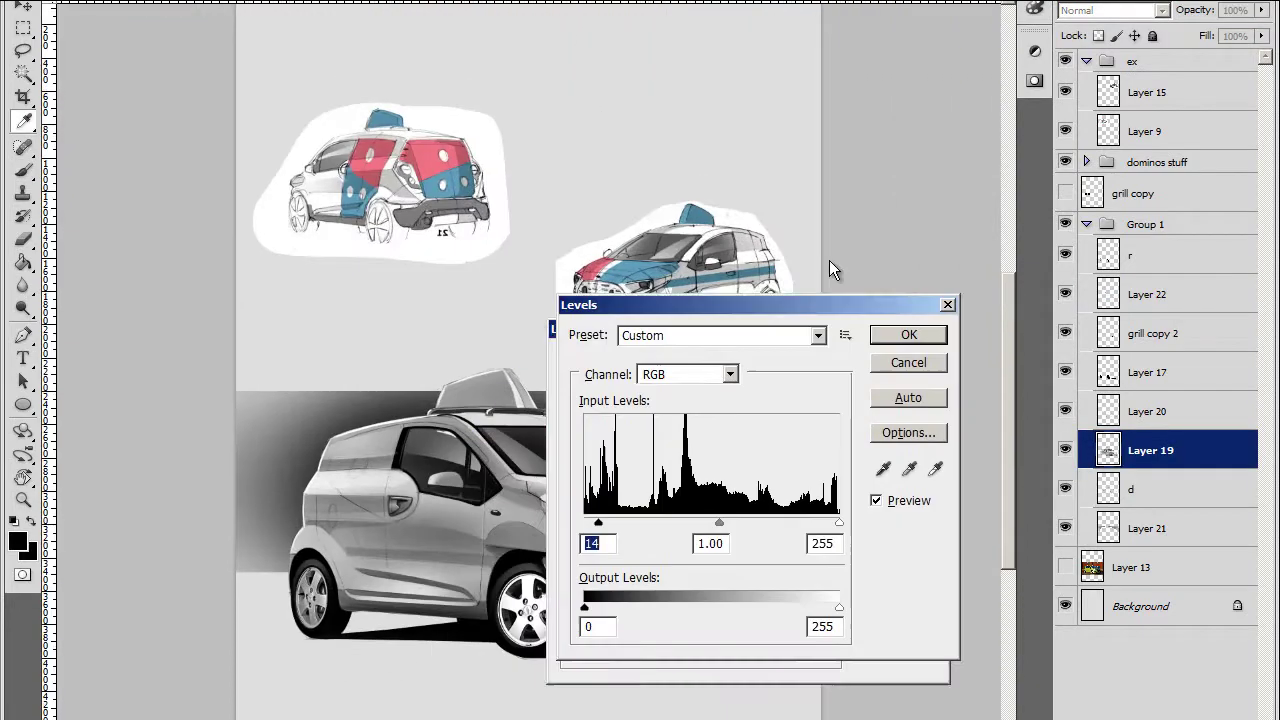
pyautogui.moveTo(694, 256); pyautogui.dragTo(699, 256)
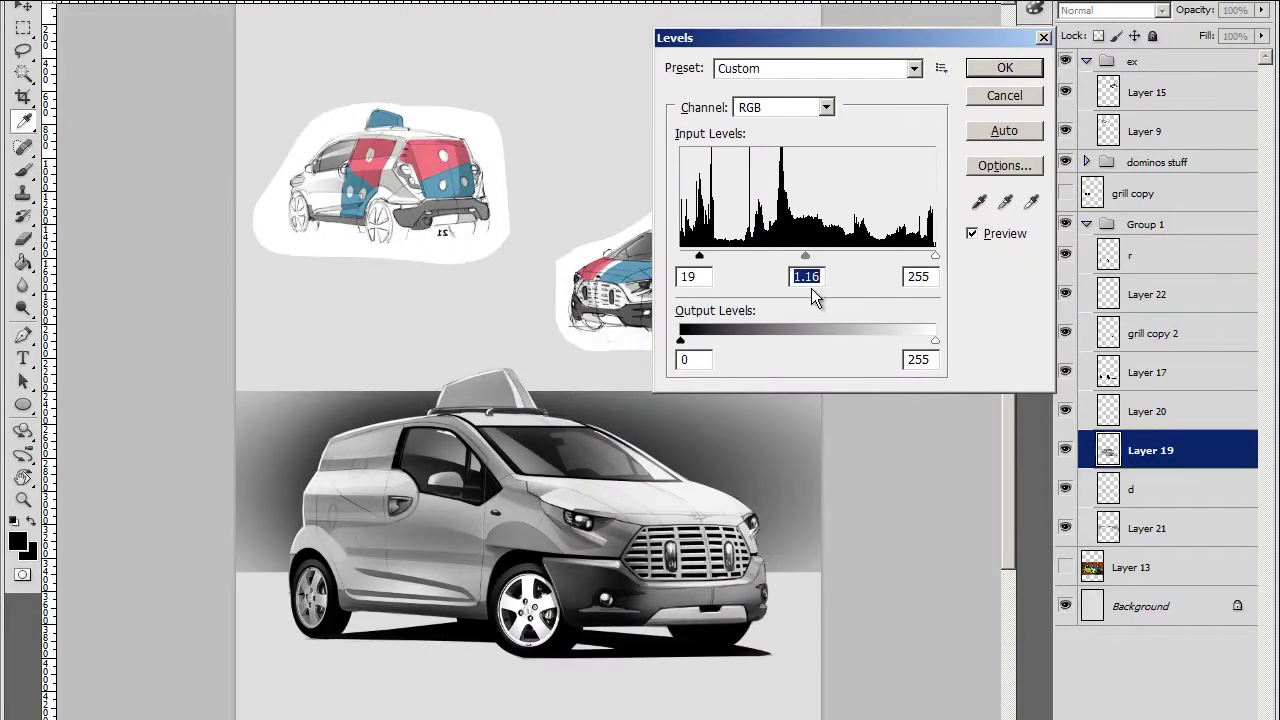
pyautogui.click(1004, 95)
pyautogui.hotkey('ctrl', 'l')
pyautogui.moveTo(680, 256); pyautogui.dragTo(694, 256)
pyautogui.press('Return')
# Sample a grey from the bodywork and add a new empty Layer 23
pyautogui.hotkey('ctrl', '+')
pyautogui.hotkey('ctrl', '+')
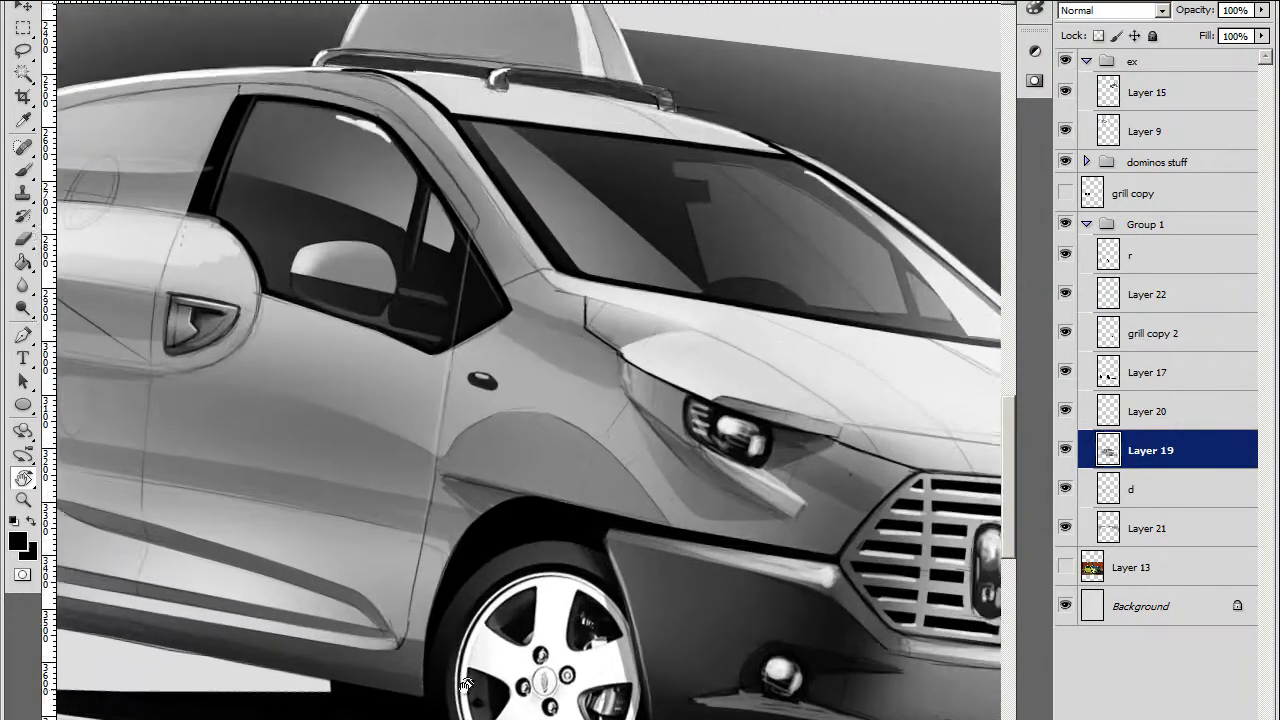
pyautogui.moveTo(465, 685); pyautogui.dragTo(479, 608)
pyautogui.press('b')
pyautogui.keyDown('alt'); pyautogui.click(453, 385); pyautogui.keyUp('alt')
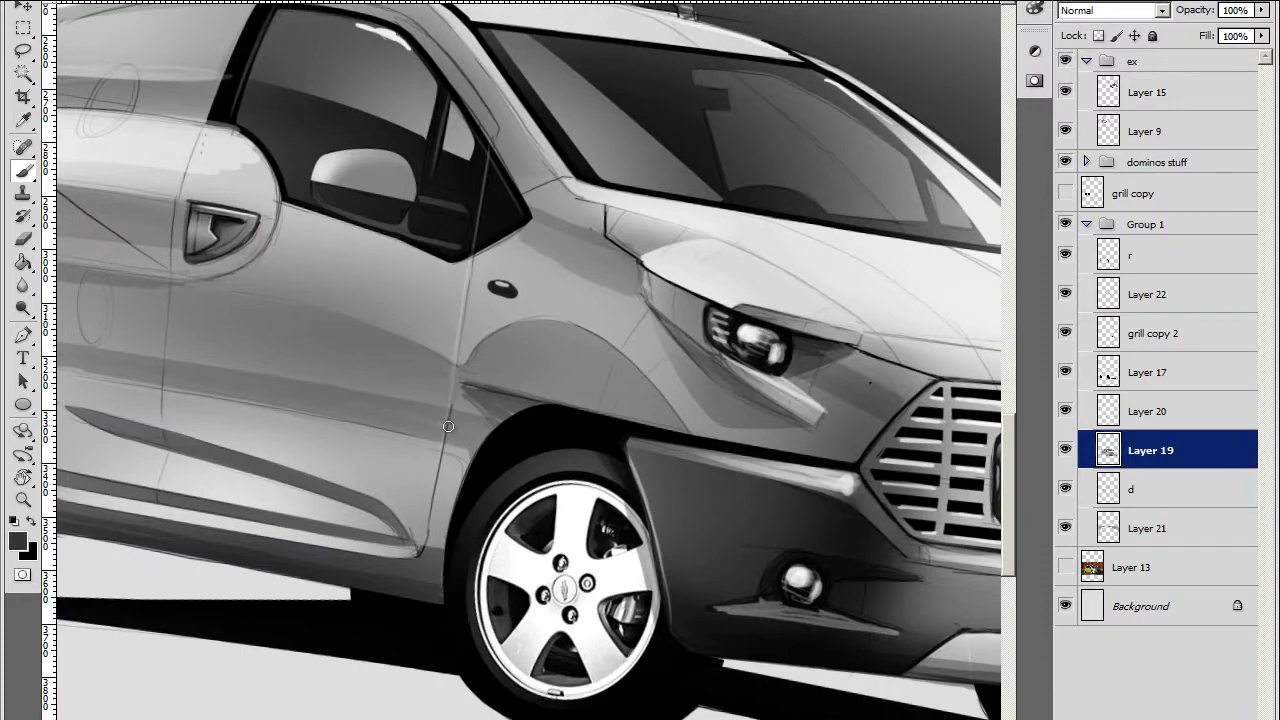
pyautogui.hotkey('ctrl', '-')
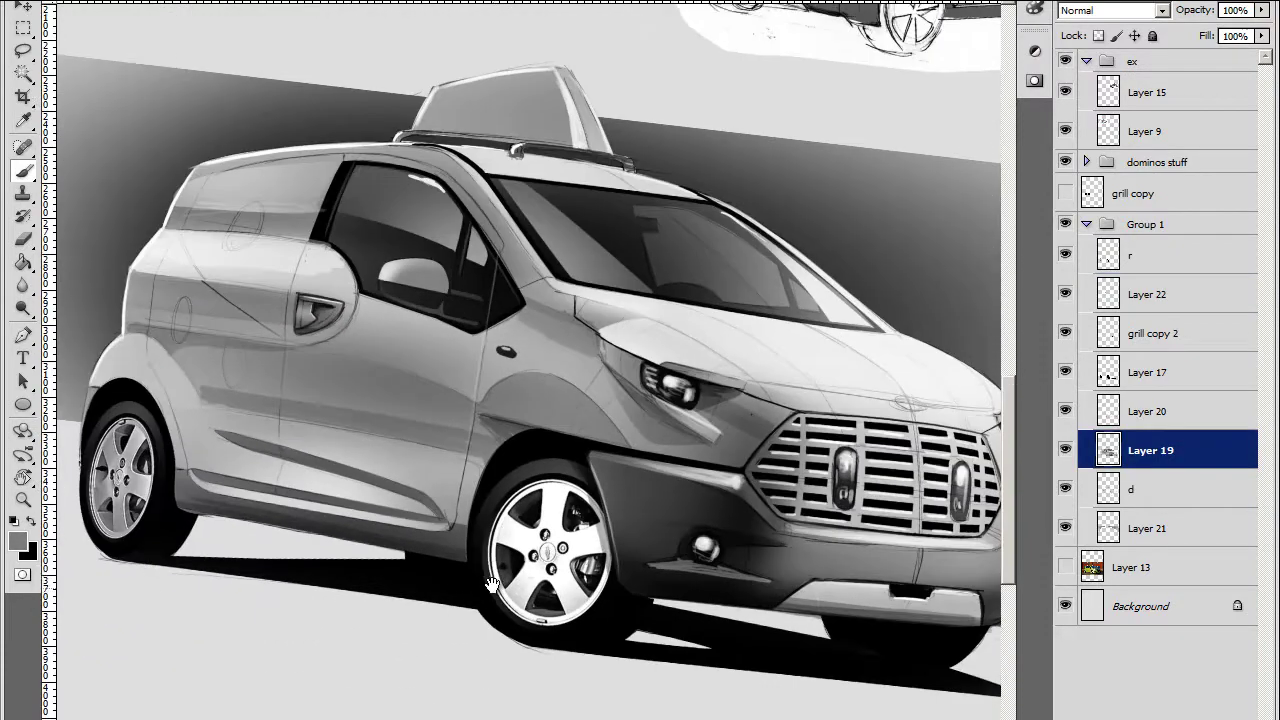
pyautogui.moveTo(492, 585); pyautogui.dragTo(522, 600)
pyautogui.press('p')
pyautogui.hotkey('ctrl', 'shift', 'alt', 'n')
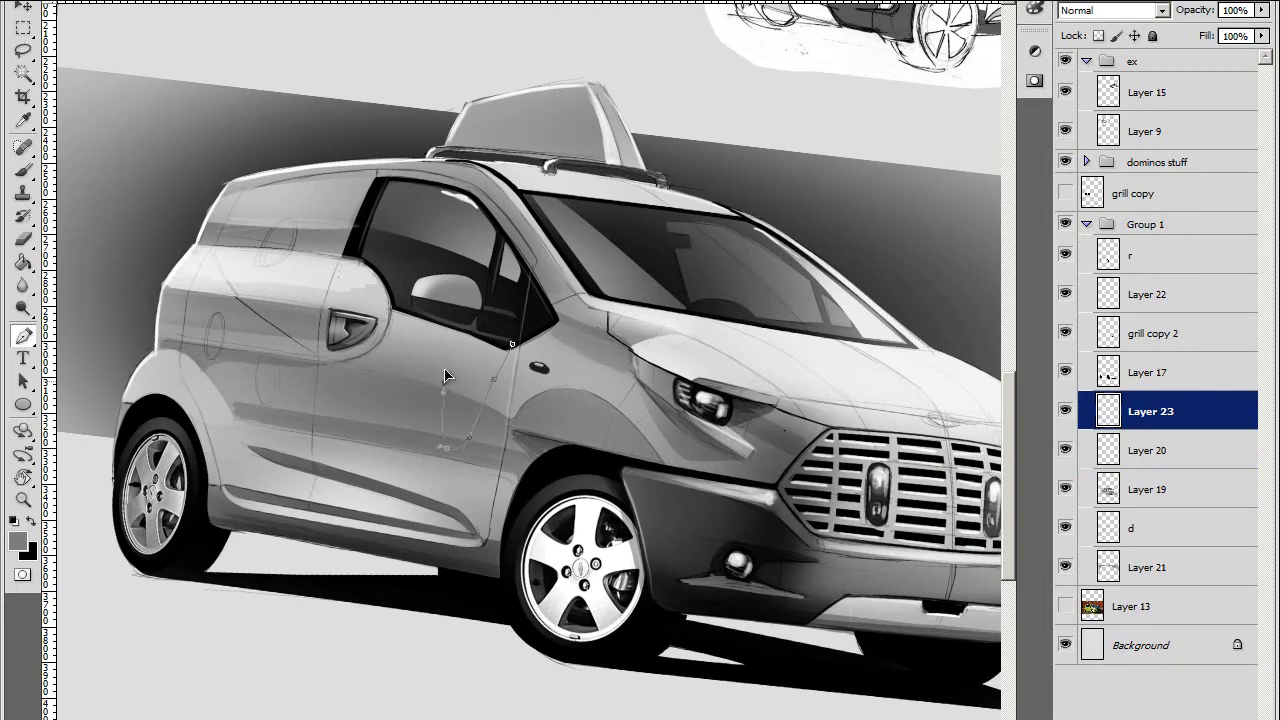
# Turn the door outline path into a selection and paint the door panel
pyautogui.moveTo(482, 355); pyautogui.dragTo(432, 368)
pyautogui.click(479, 347)
pyautogui.hotkey('ctrl', 'Return')
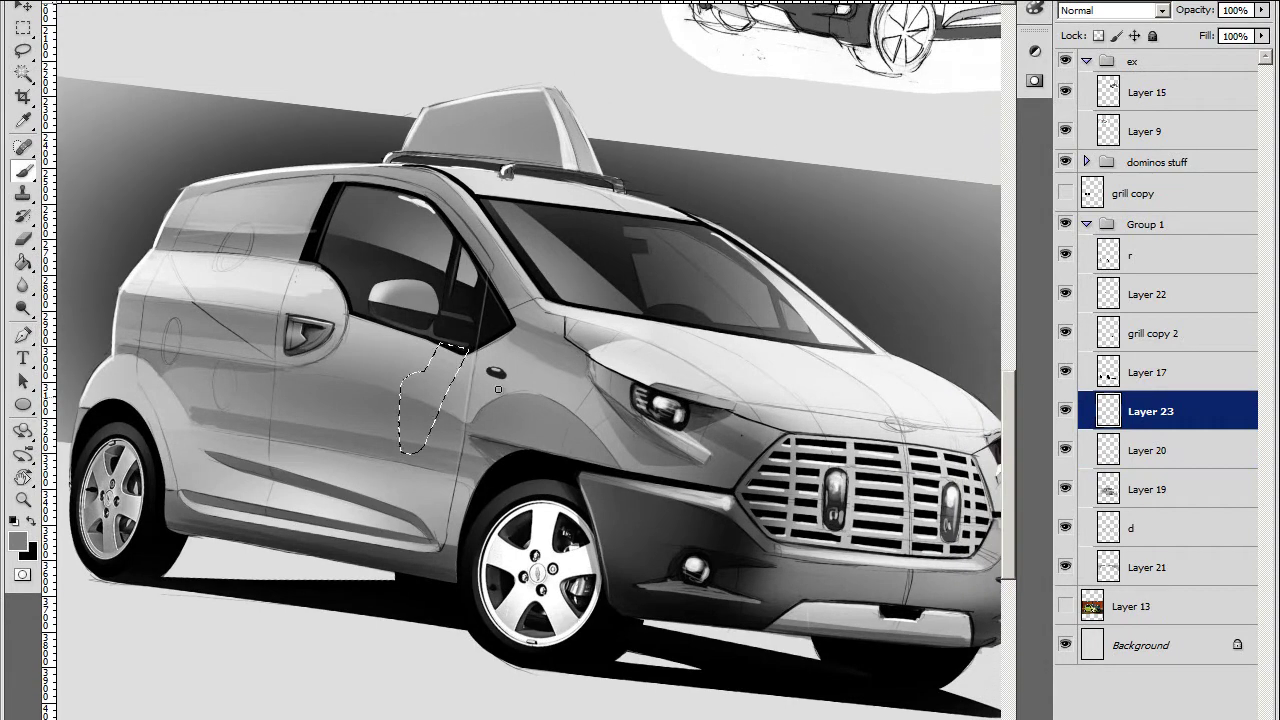
pyautogui.press('b')
pyautogui.rightClick(545, 350)
pyautogui.press('Return')
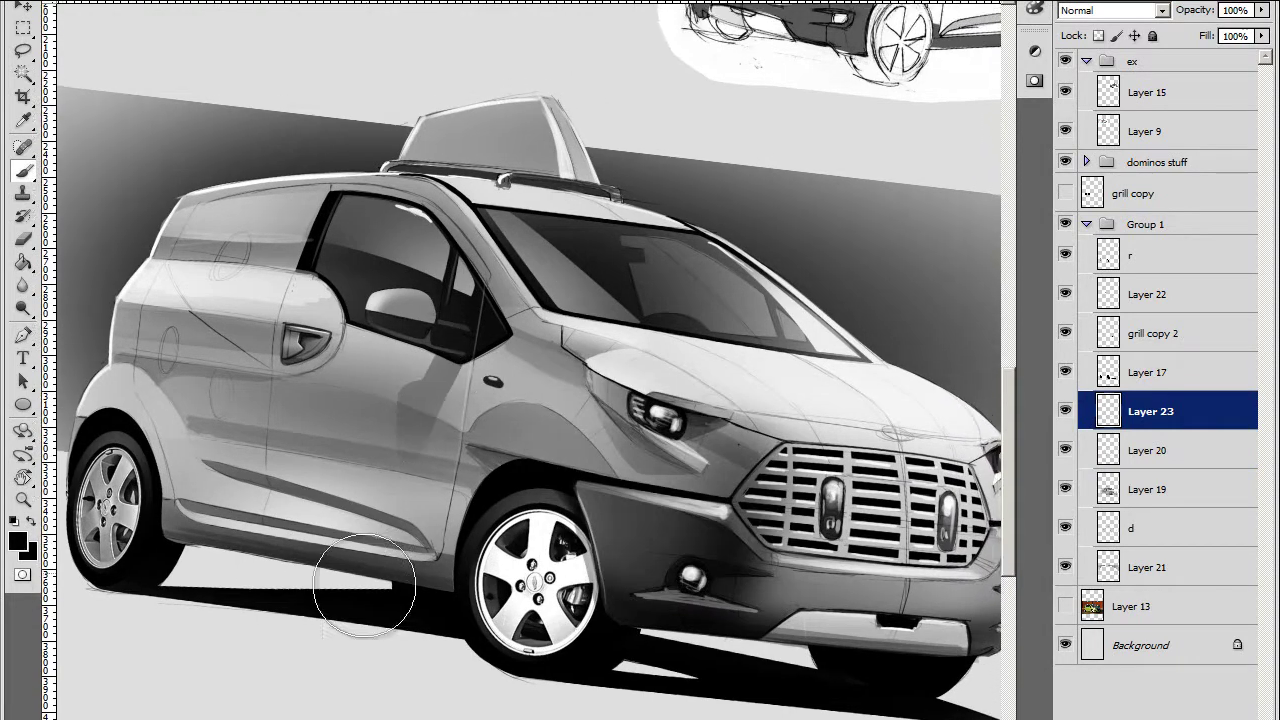
pyautogui.scroll(-3, 371, 600)
pyautogui.scroll(3, 600, 450)
pyautogui.moveTo(681, 520); pyautogui.dragTo(718, 307)
pyautogui.hotkey('ctrl', 't')
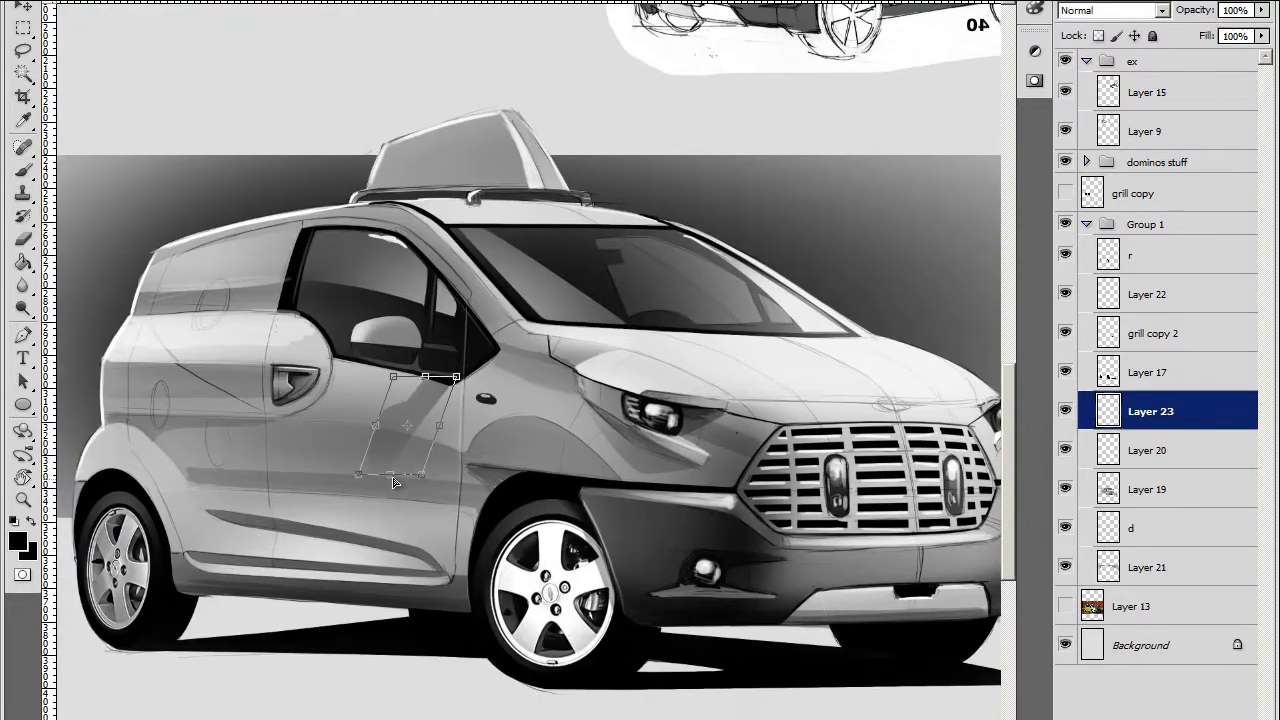
pyautogui.press('Escape')
# Pick white paint and inspect the door and grille from tilted views
pyautogui.moveTo(330, 586); pyautogui.dragTo(513, 500)
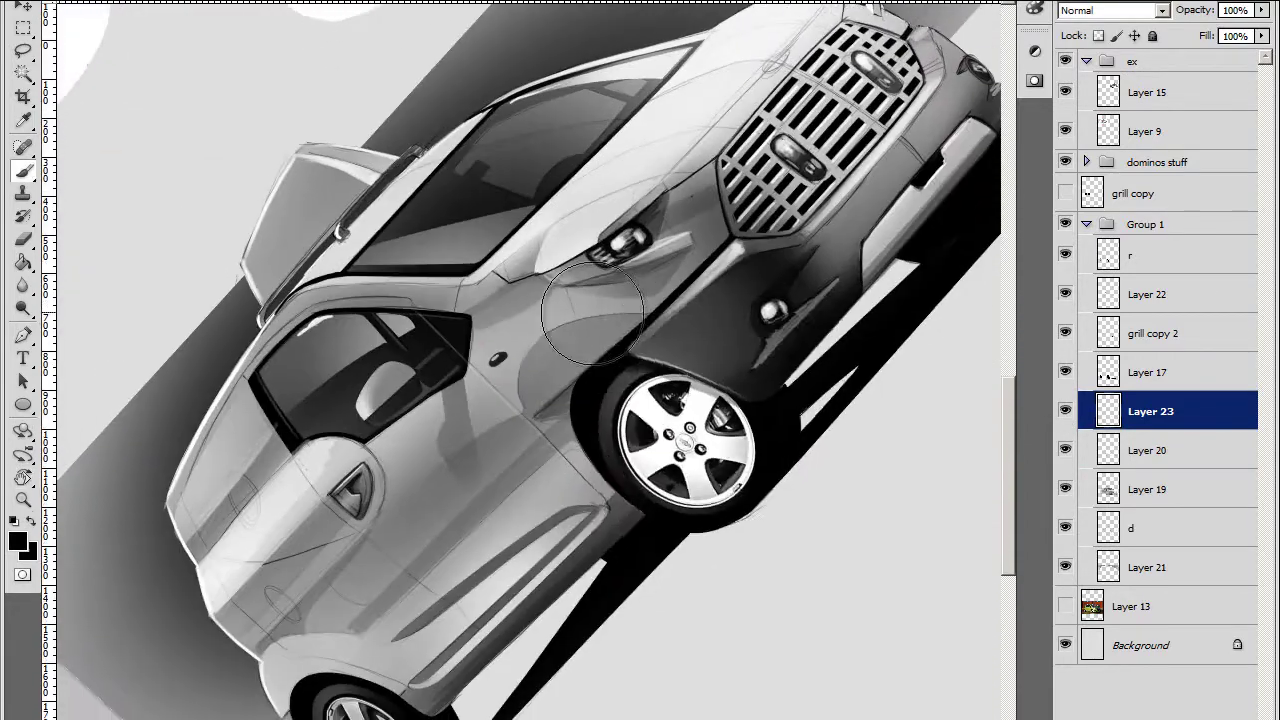
pyautogui.rightClick(513, 500)
pyautogui.click(17, 540)
pyautogui.click(931, 258)
pyautogui.scroll(2, 416, 295)
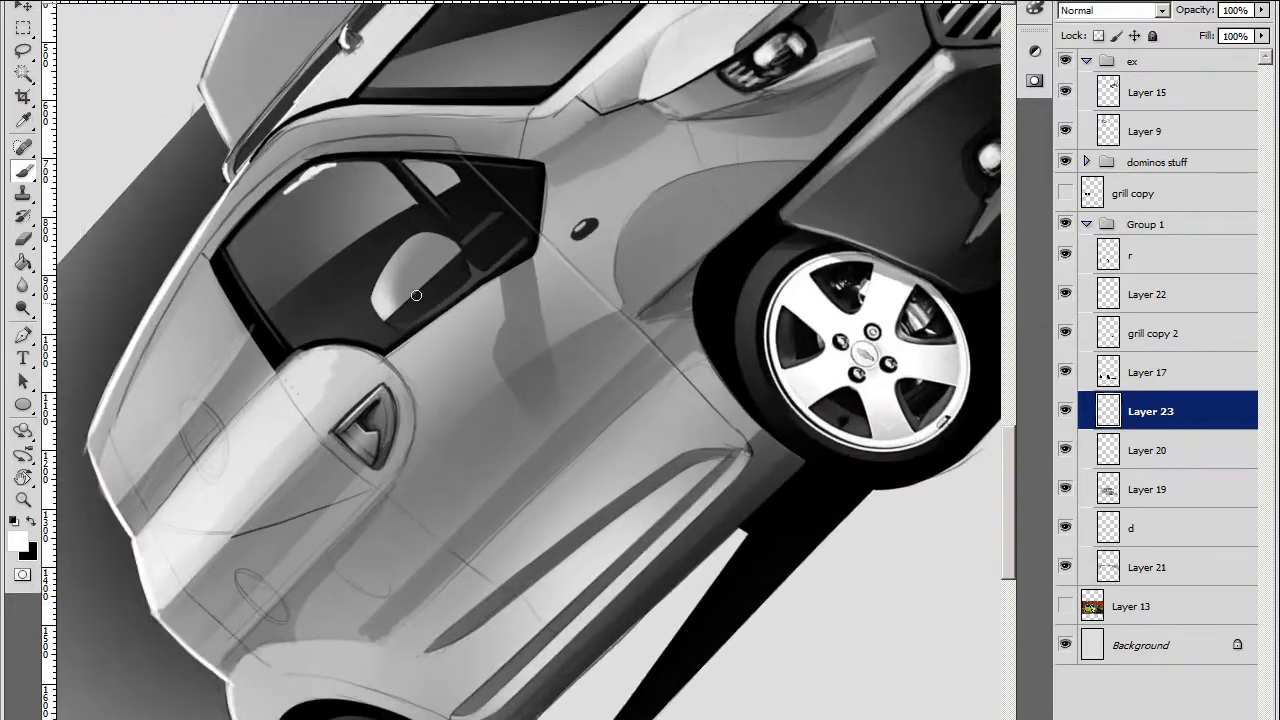
pyautogui.moveTo(397, 392); pyautogui.dragTo(360, 346)
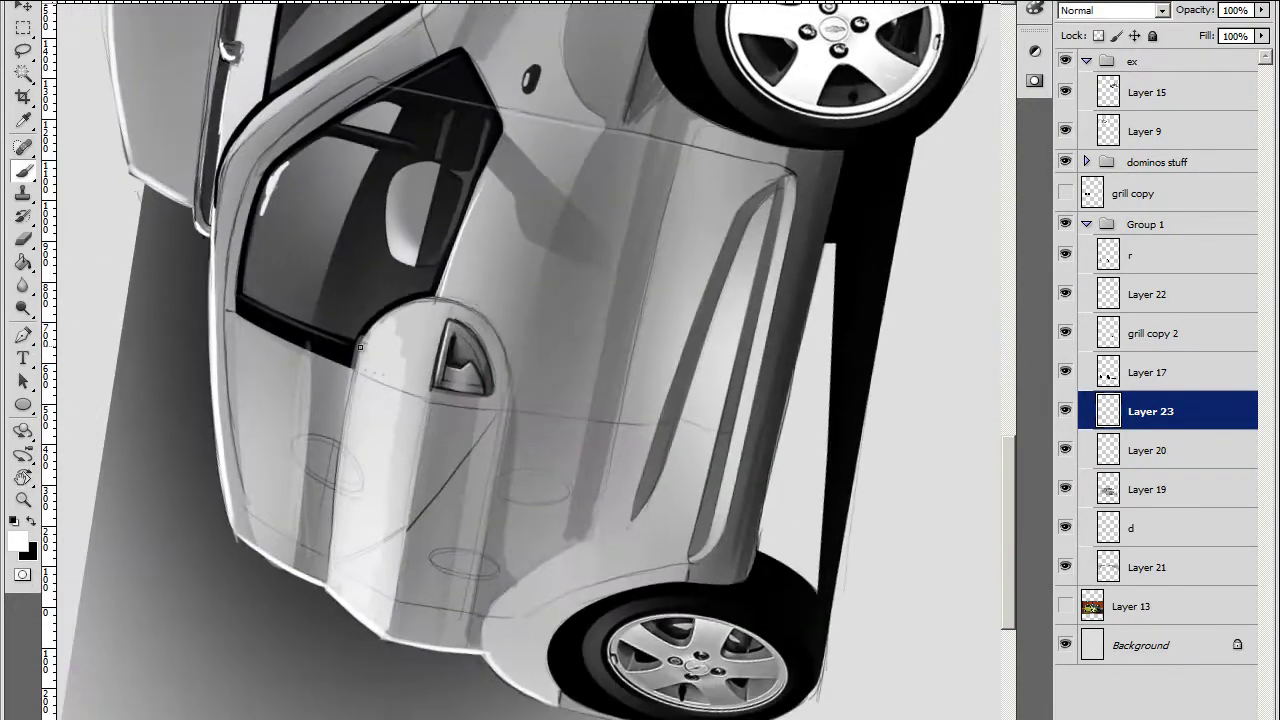
pyautogui.hotkey('ctrl', '0')
pyautogui.scroll(3, 700, 400)
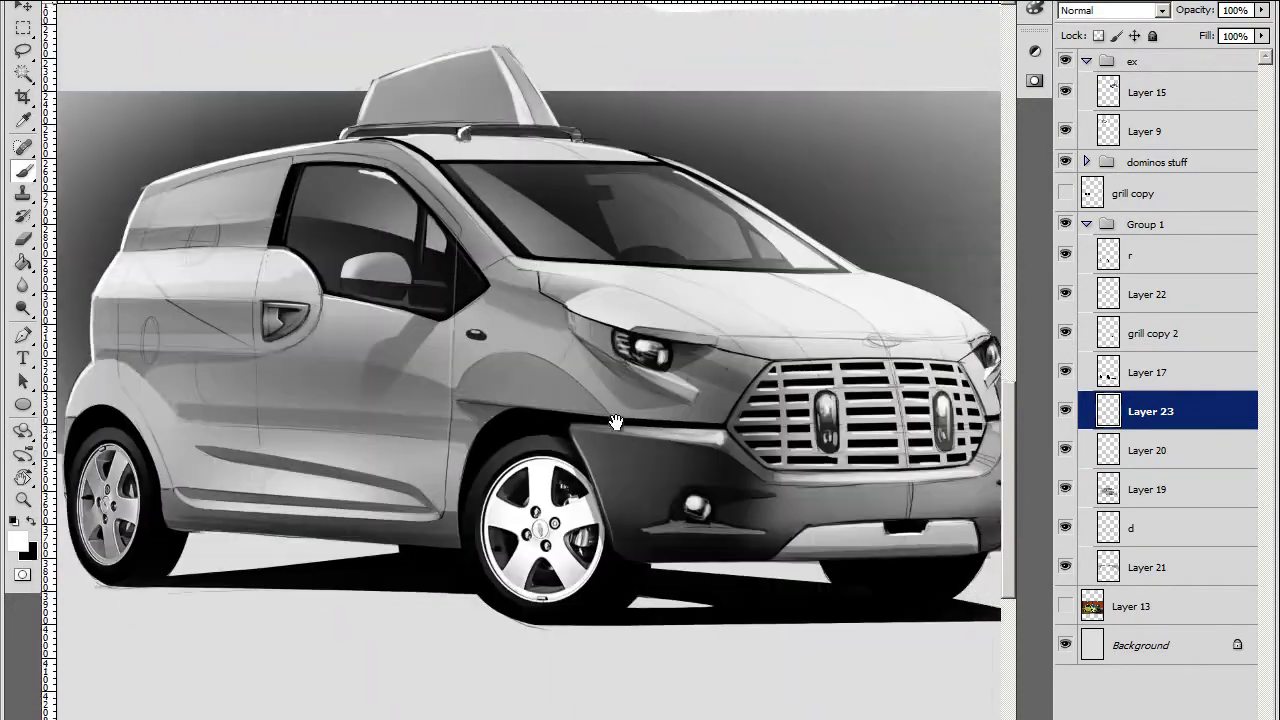
pyautogui.moveTo(980, 440)
pyautogui.mouseDown()
pyautogui.moveTo(880, 410)
pyautogui.moveTo(716, 322)
pyautogui.mouseUp()
pyautogui.hotkey('ctrl', '0')
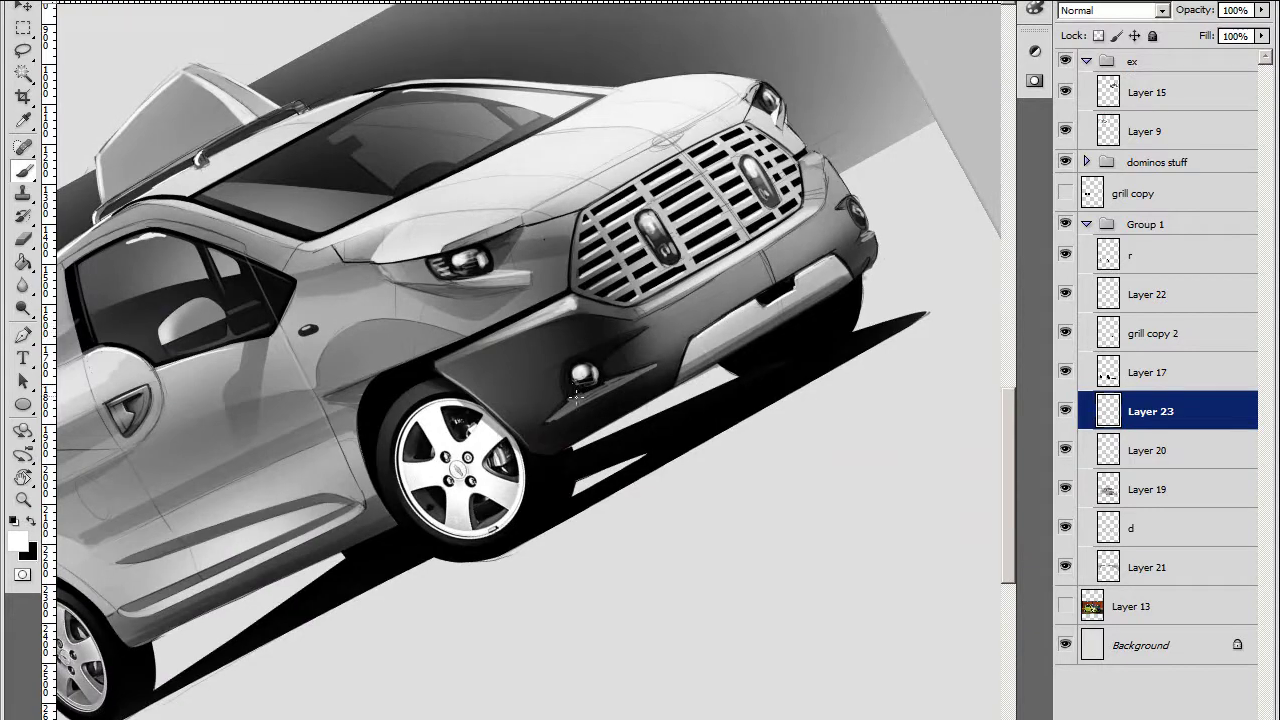
pyautogui.scroll(3, 486, 457)
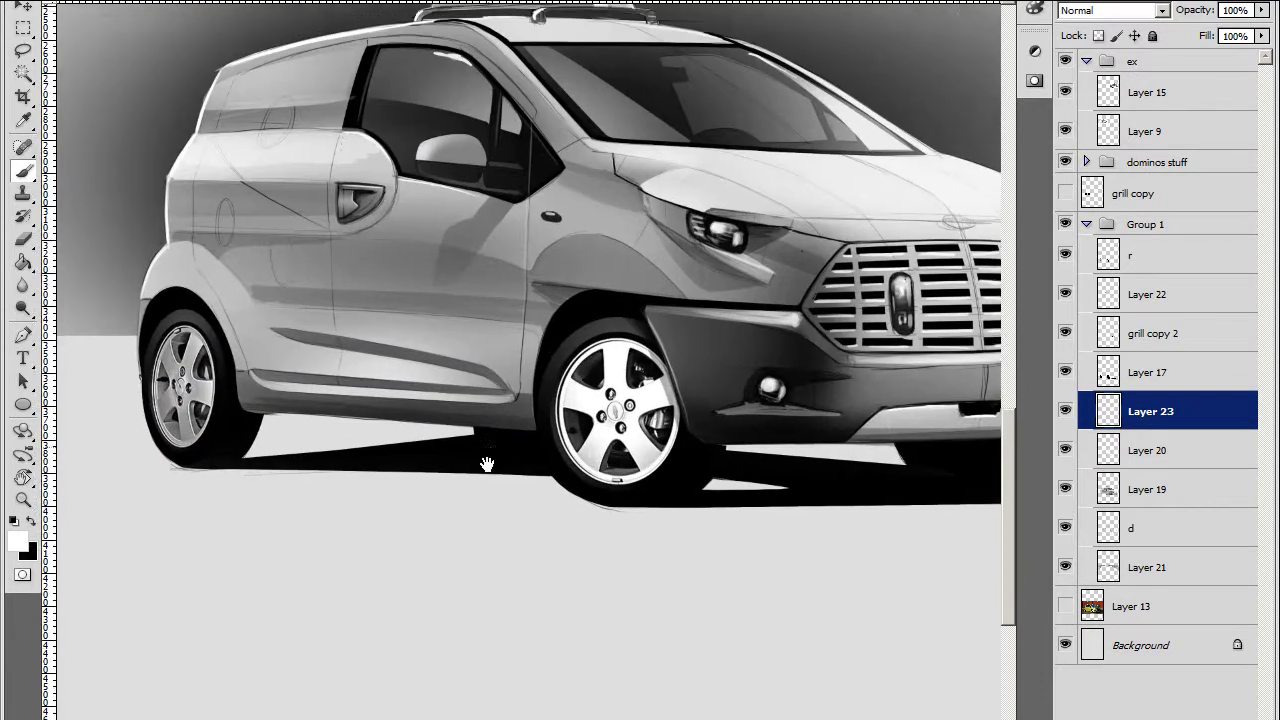
pyautogui.moveTo(198, 318); pyautogui.dragTo(60, 262)
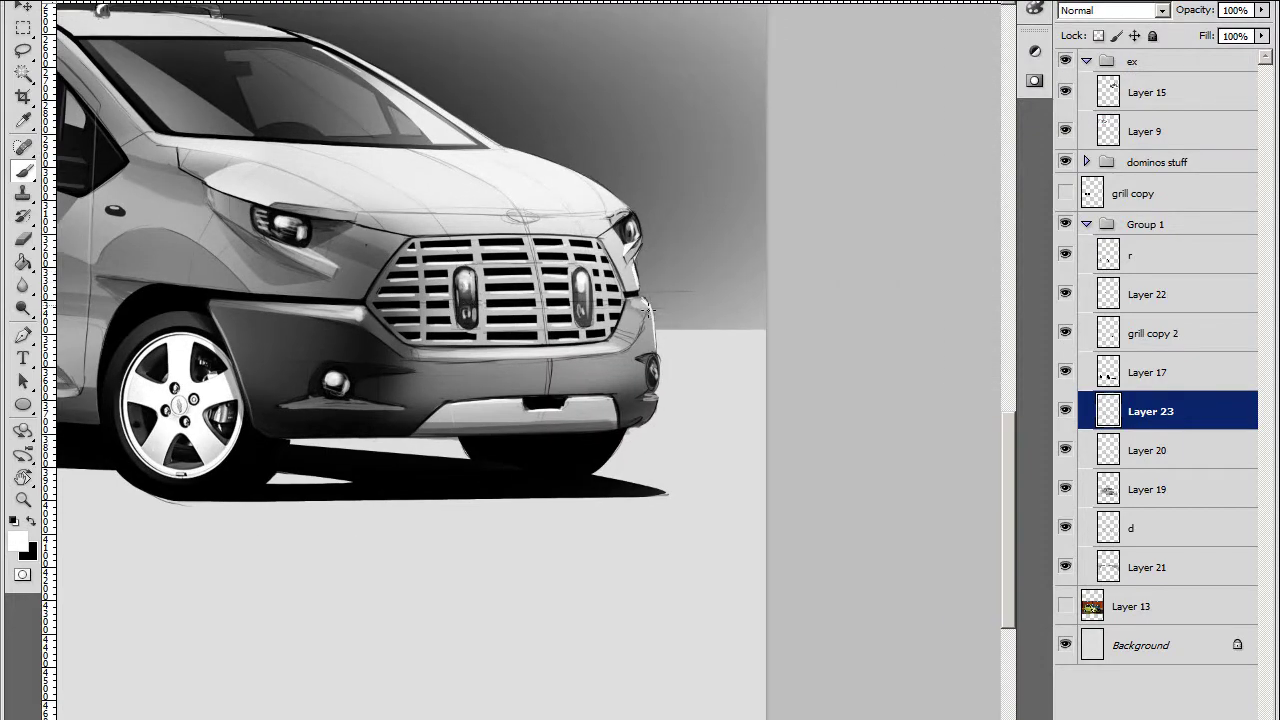
# Tilt the view to inspect the van's side, reset it, and collapse Group 1
pyautogui.press('r')
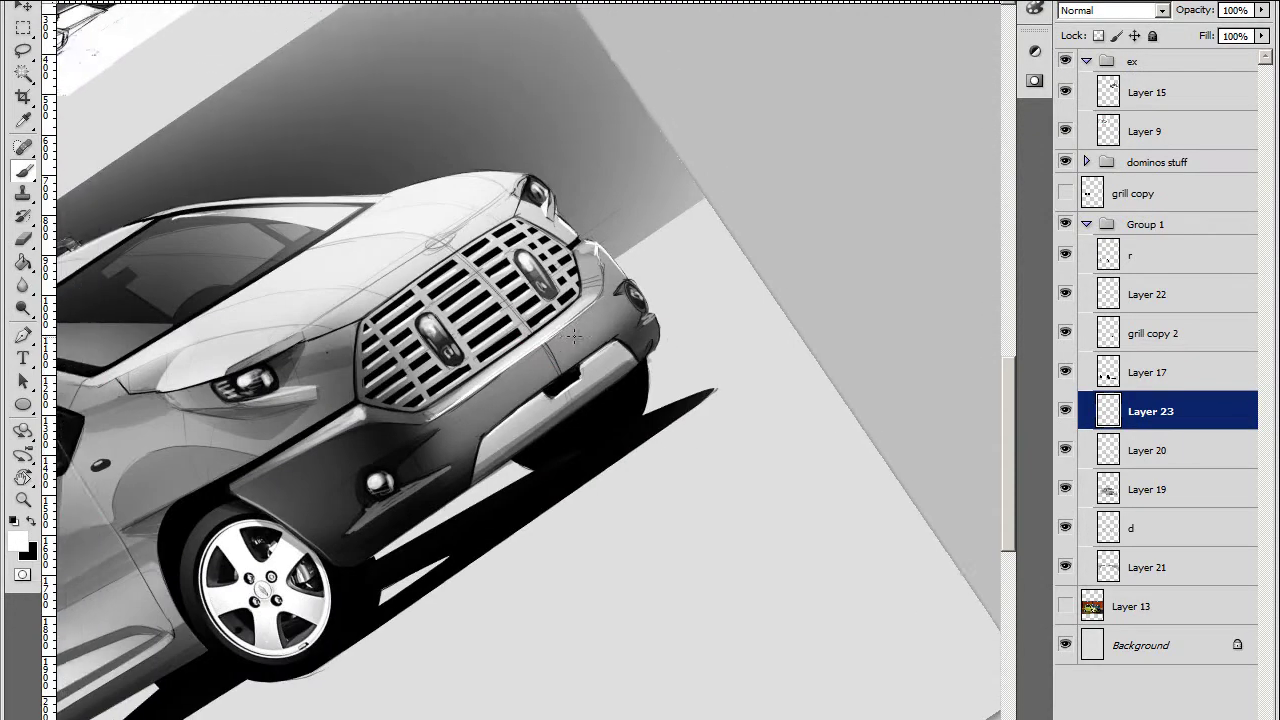
pyautogui.moveTo(398, 428)
pyautogui.mouseDown()
pyautogui.moveTo(818, 437)
pyautogui.moveTo(298, 362)
pyautogui.mouseUp()
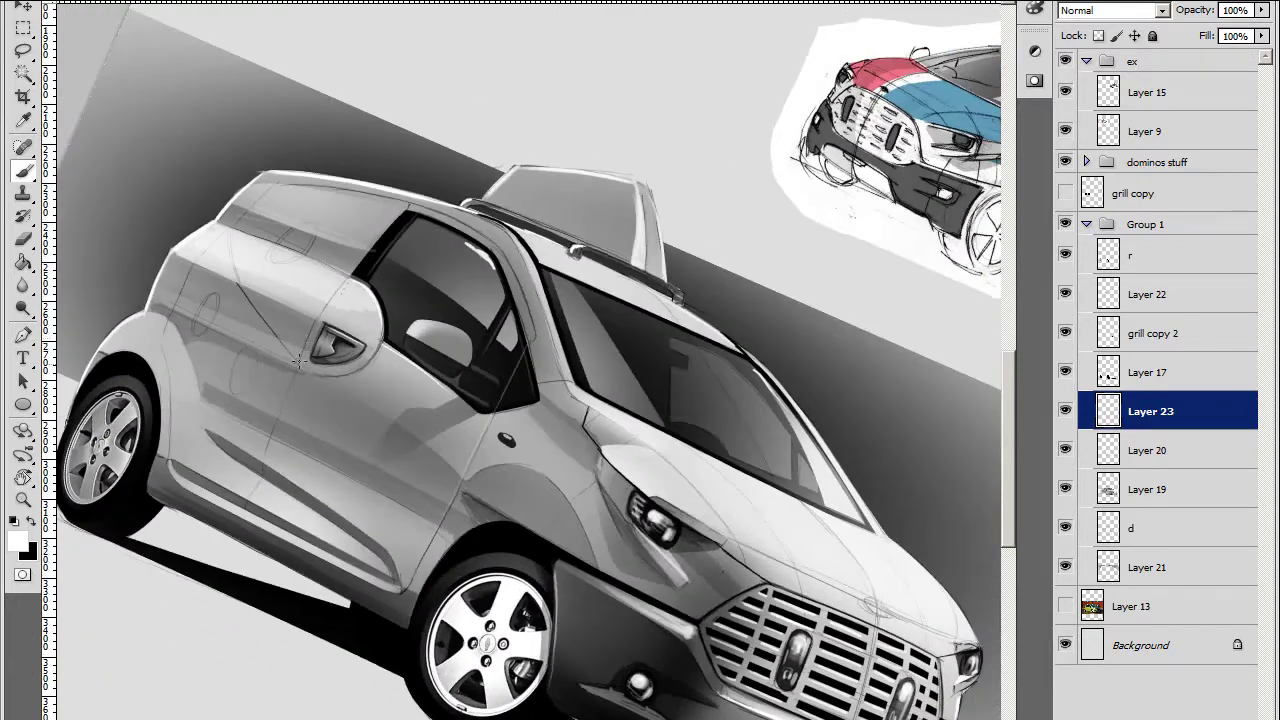
pyautogui.scroll(-3, 296, 370)
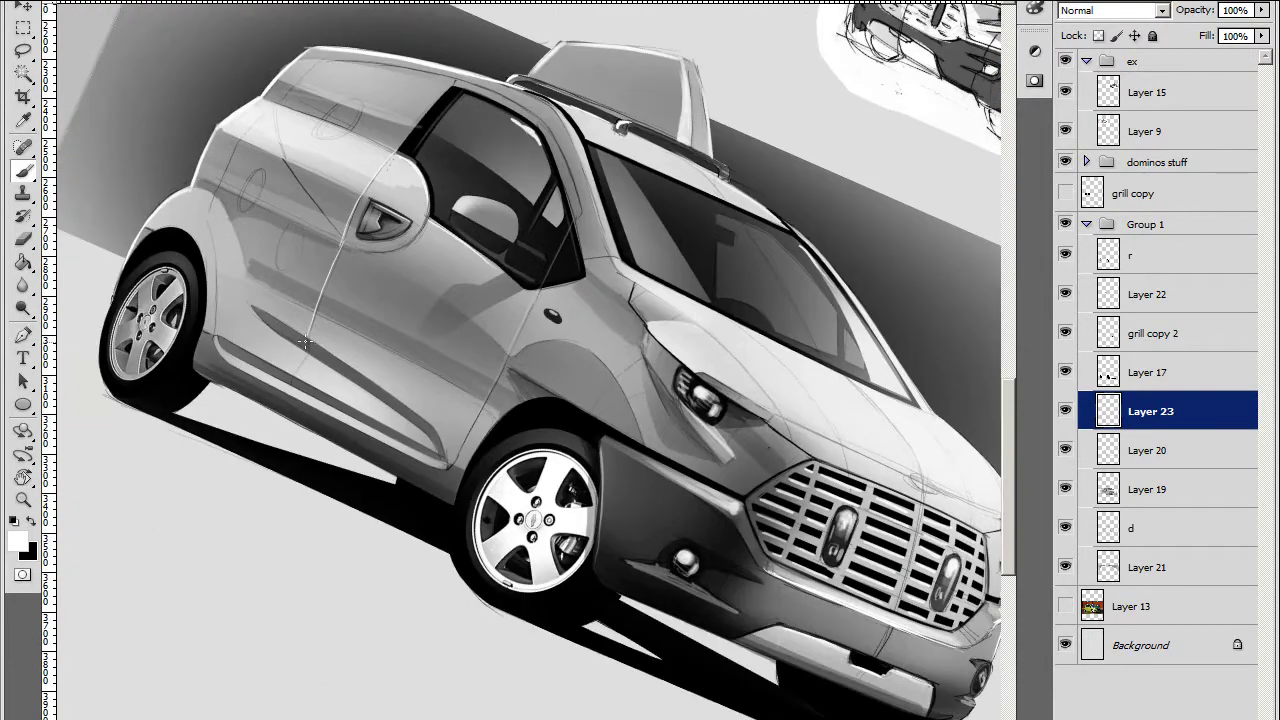
pyautogui.scroll(1, 279, 391)
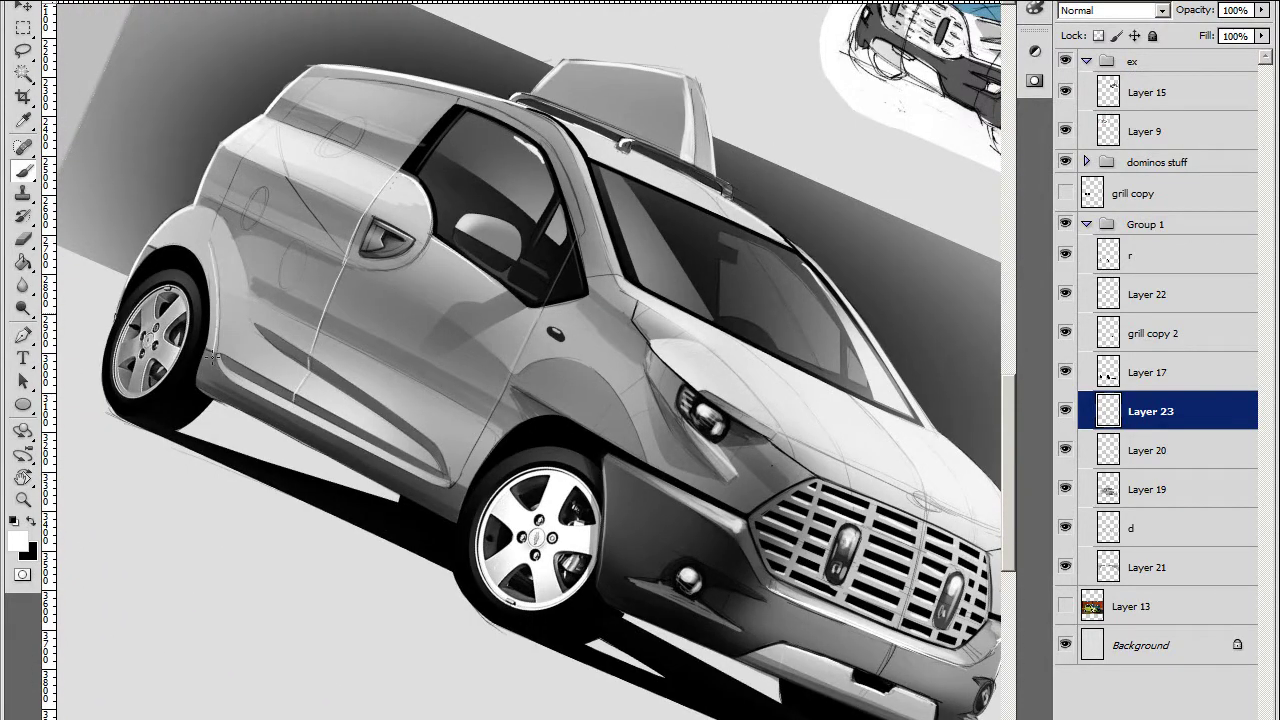
pyautogui.press('r')
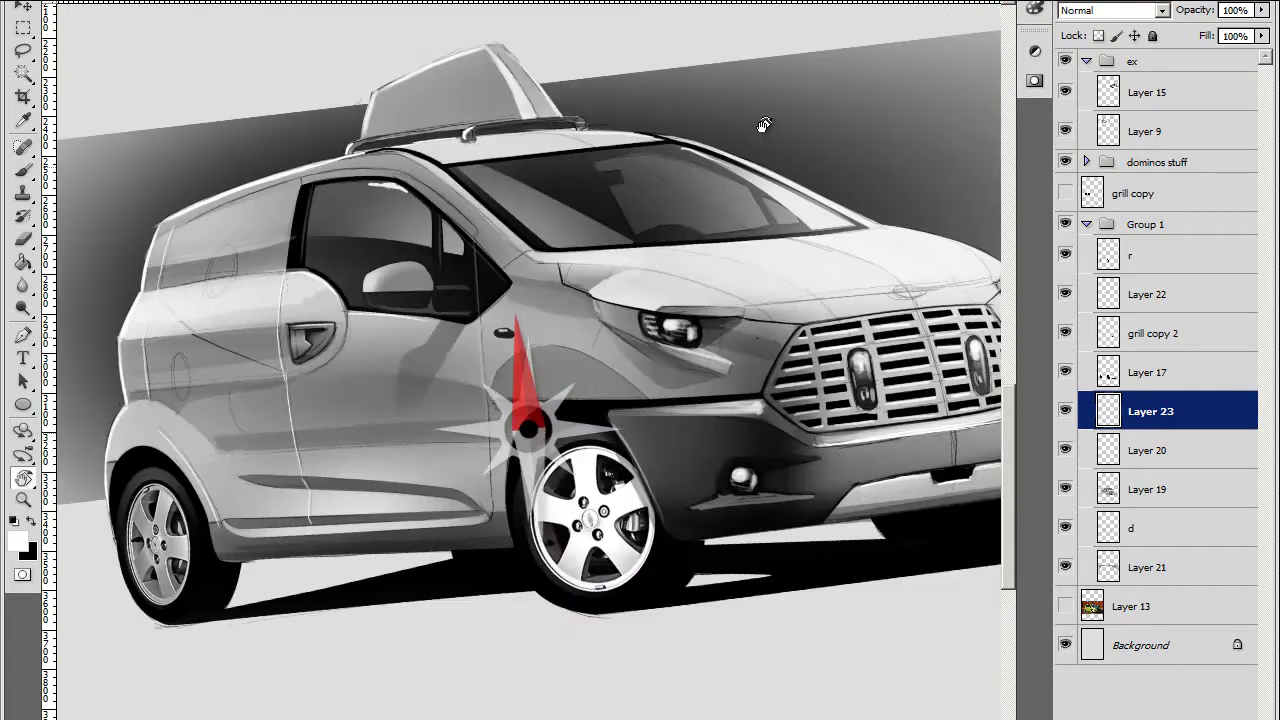
pyautogui.moveTo(523, 357); pyautogui.dragTo(545, 337)
pyautogui.press('b')
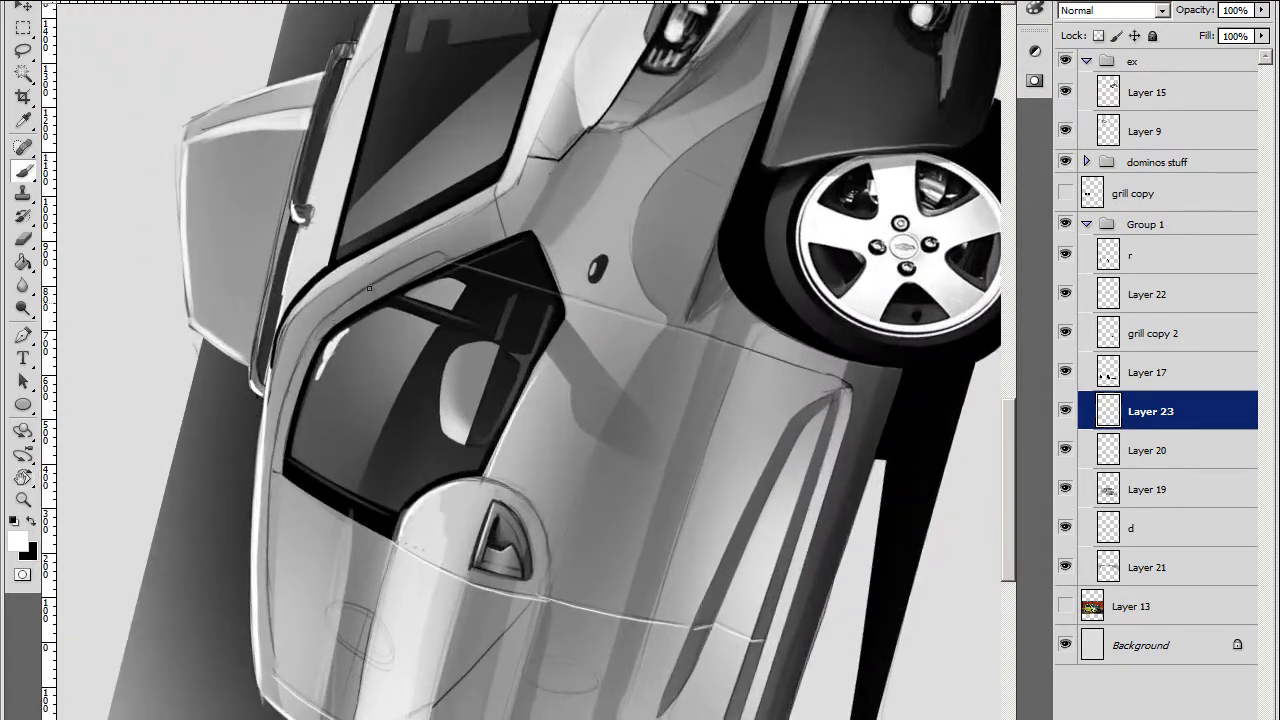
pyautogui.scroll(-3, 428, 260)
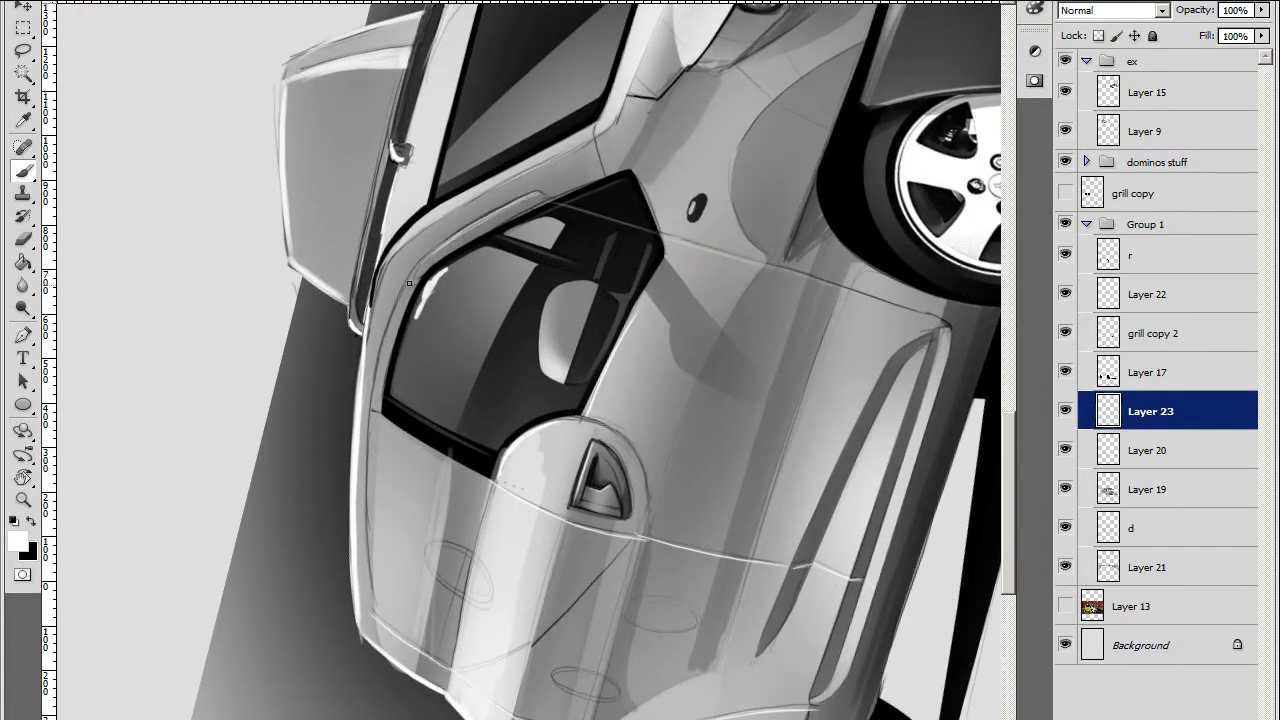
pyautogui.hotkey('ctrl', '0')
pyautogui.click(1146, 224)
pyautogui.click(1087, 224)
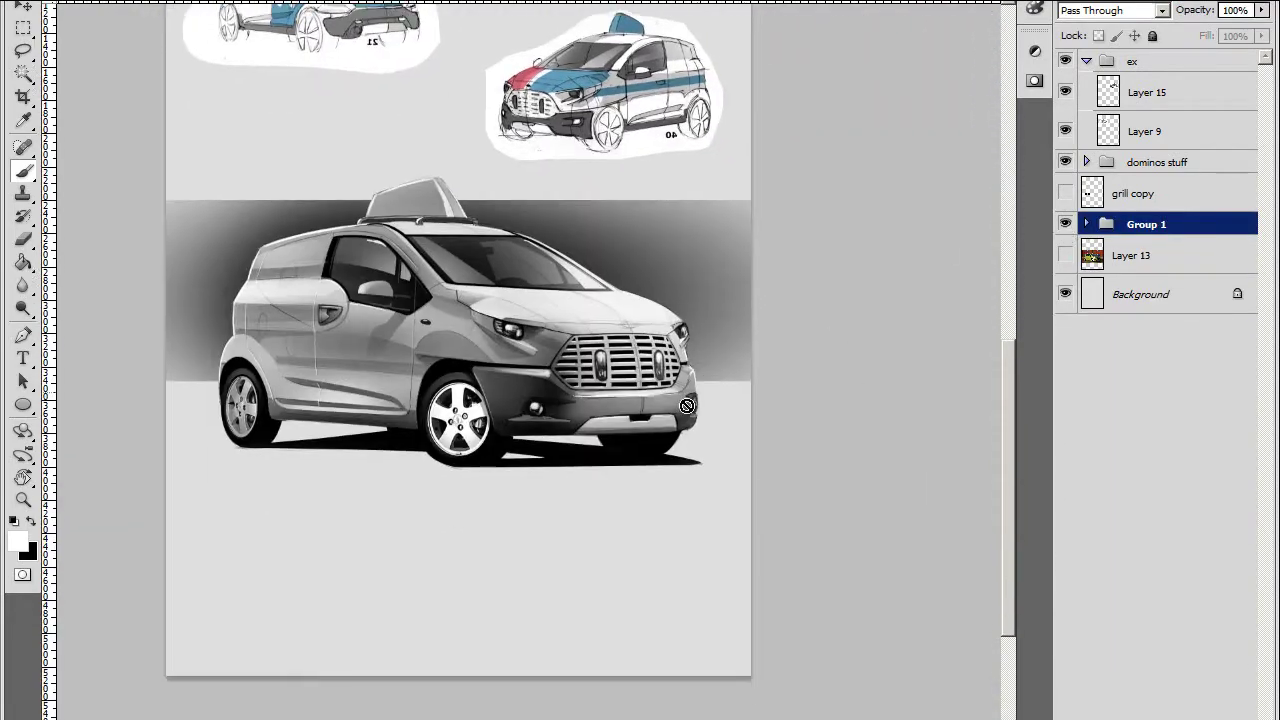
# Merge Group 1 into one layer and flip the canvas horizontally
pyautogui.hotkey('ctrl', '+')
pyautogui.click(1087, 224)
pyautogui.hotkey('ctrl', 'e')
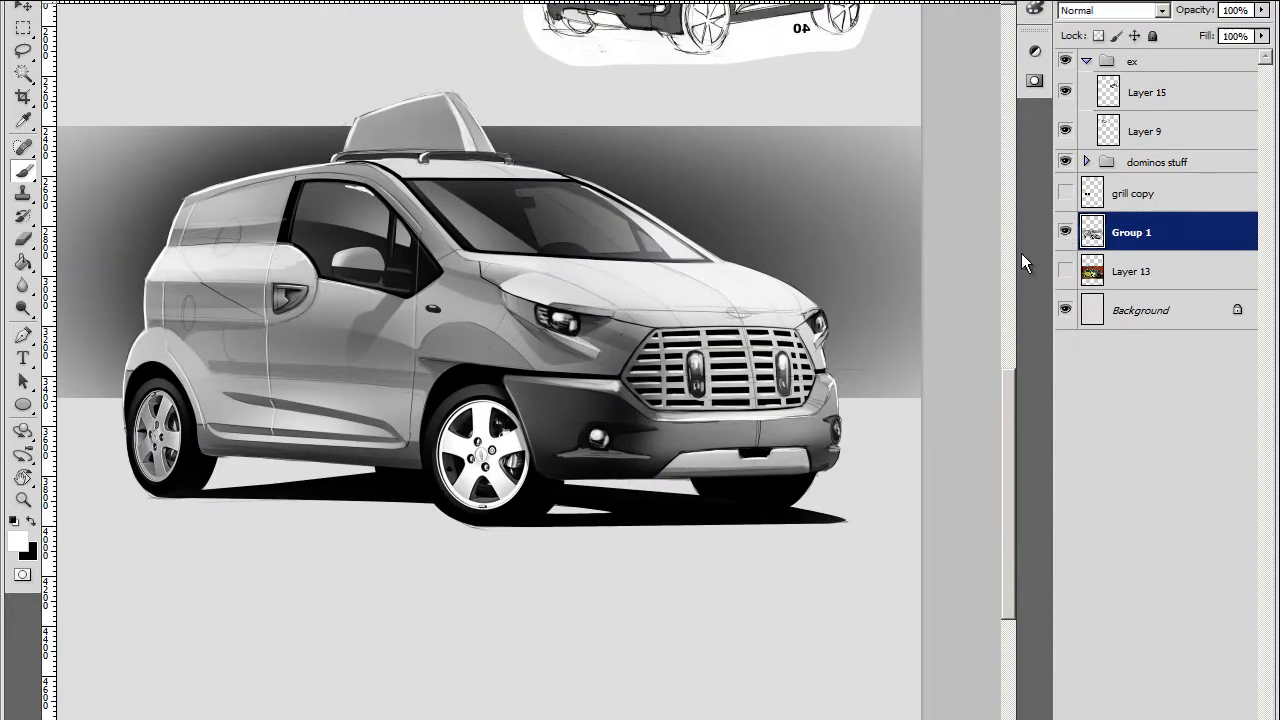
pyautogui.hotkey('ctrl', 'shift', 'h')
# Inspect the mirrored van from tilted, zoomed views and add a new empty layer
pyautogui.moveTo(623, 557); pyautogui.dragTo(620, 369)
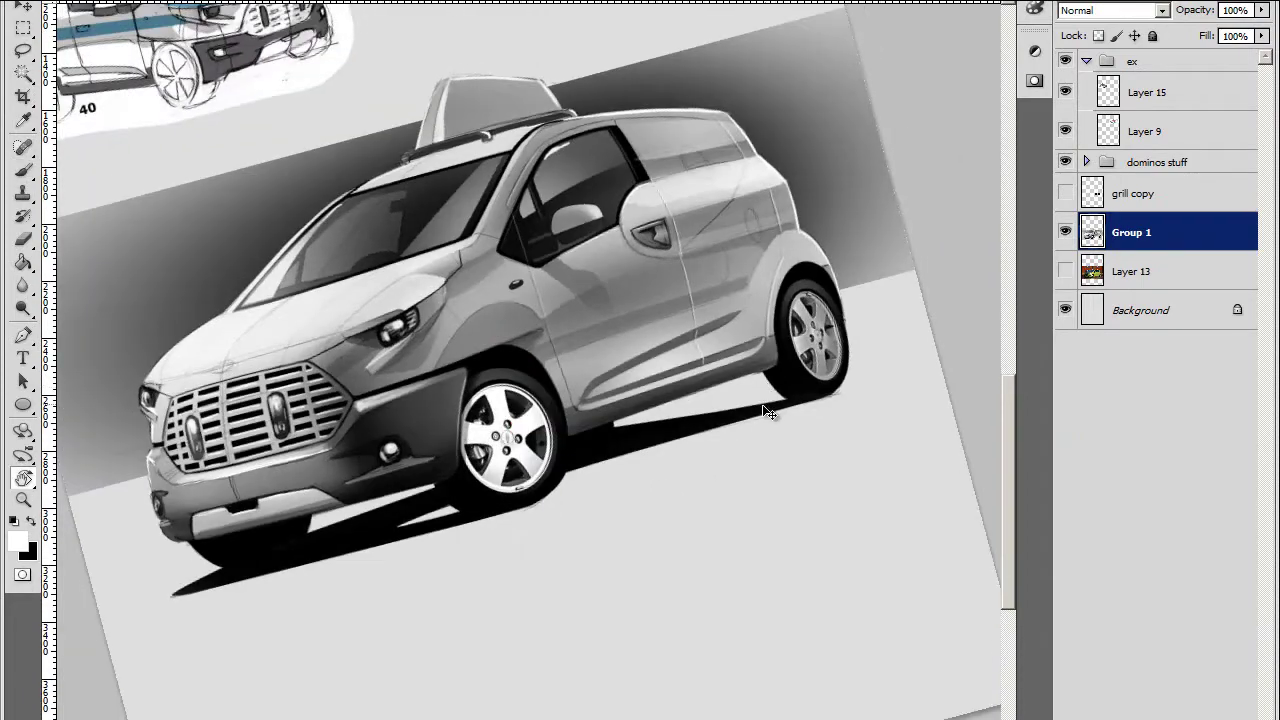
pyautogui.hotkey('ctrl', '+')
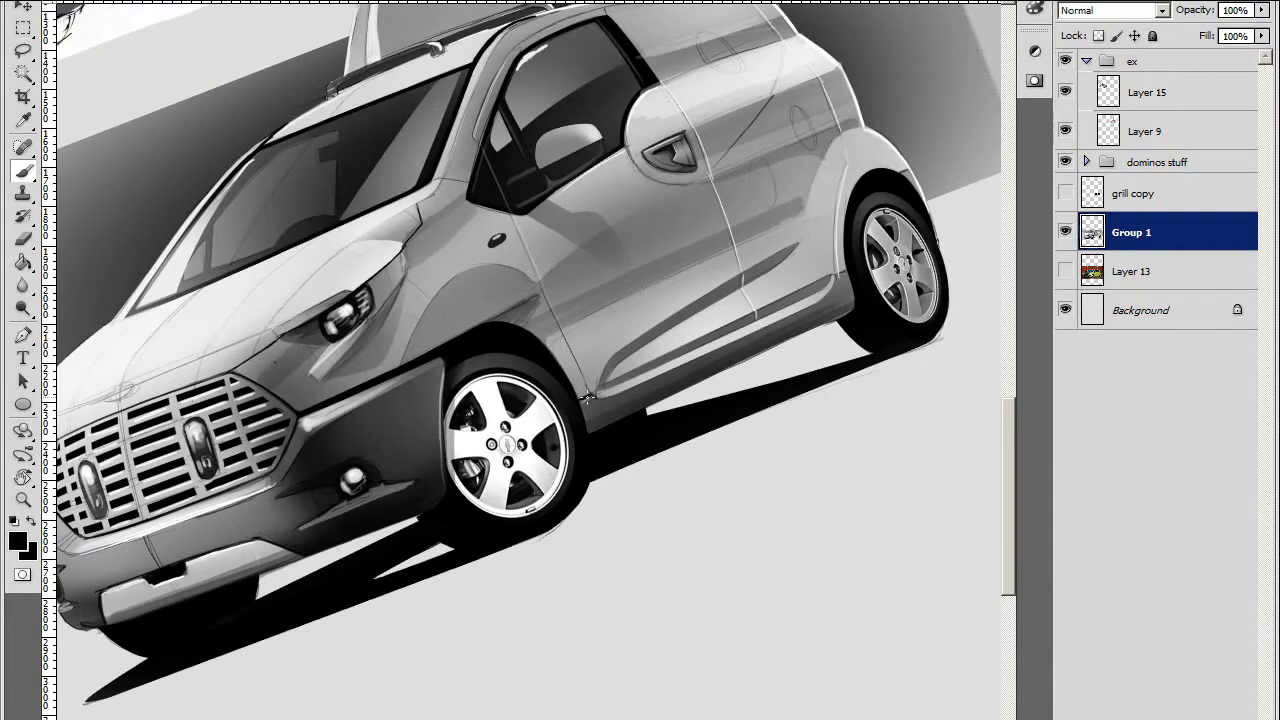
pyautogui.moveTo(838, 275); pyautogui.dragTo(760, 370)
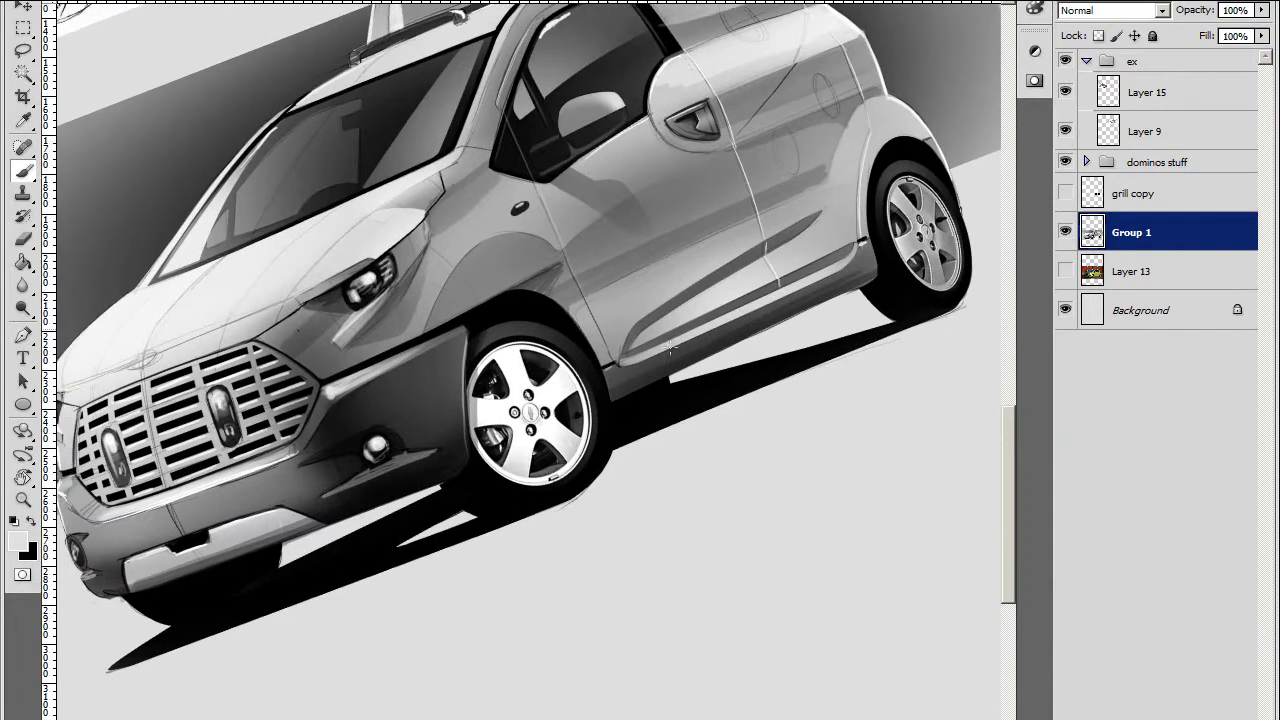
pyautogui.press('Escape')
pyautogui.hotkey('ctrl', '-')
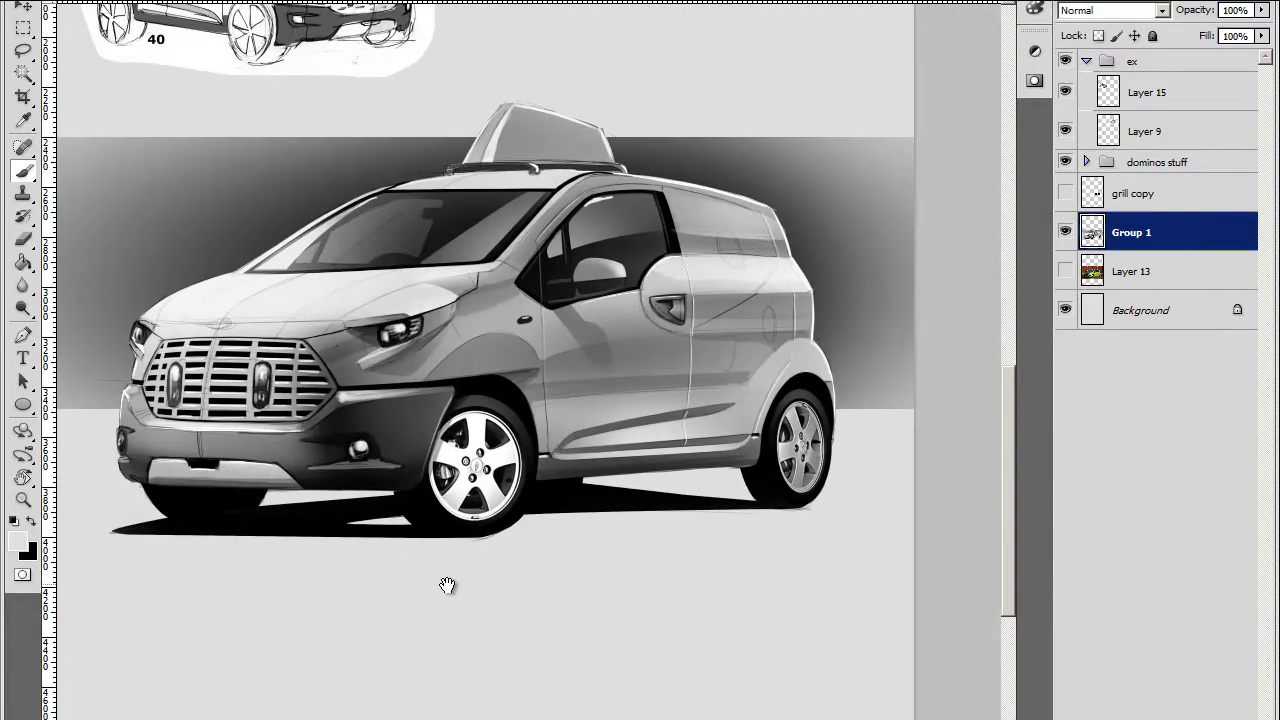
pyautogui.moveTo(446, 583)
pyautogui.mouseDown()
pyautogui.moveTo(606, 491)
pyautogui.moveTo(623, 500)
pyautogui.moveTo(607, 513)
pyautogui.moveTo(400, 466)
pyautogui.mouseUp()
pyautogui.press('Escape')
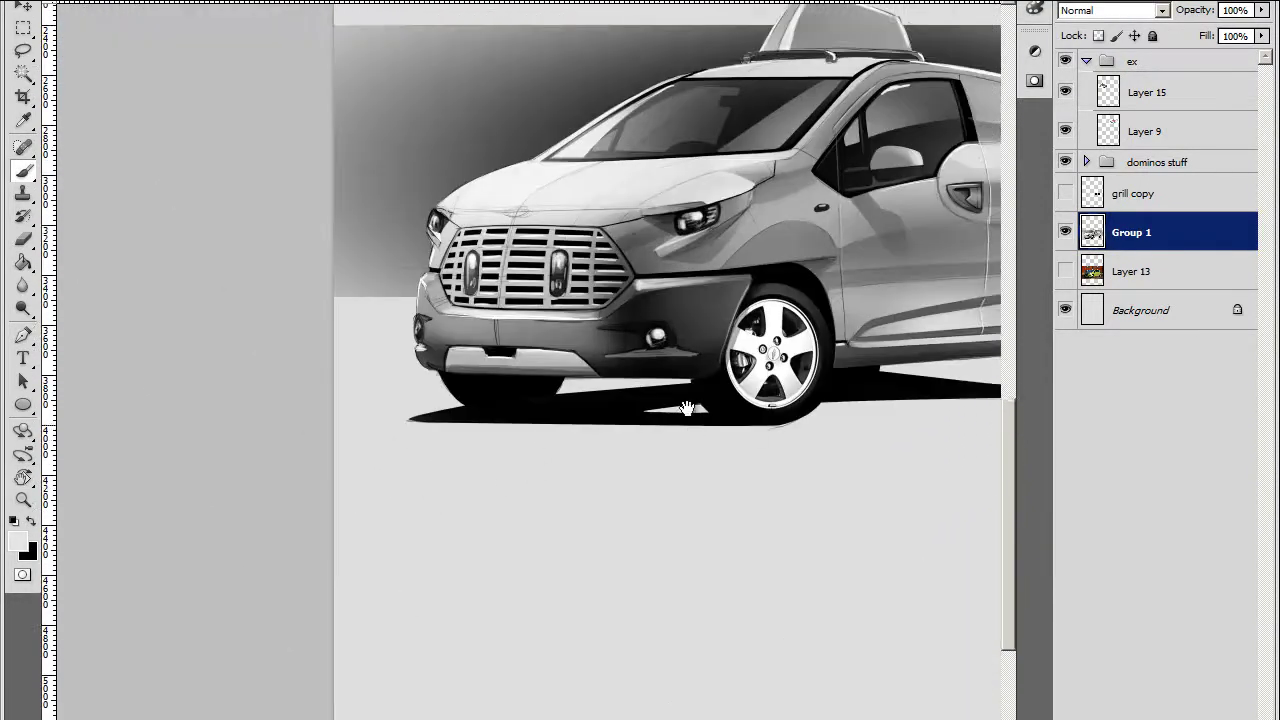
pyautogui.hotkey('ctrl', '-')
pyautogui.hotkey('ctrl', 'shift', 'alt', 'n')
# Set Layer 16 to Color Burn blending at 64% opacity
pyautogui.click(1110, 10)
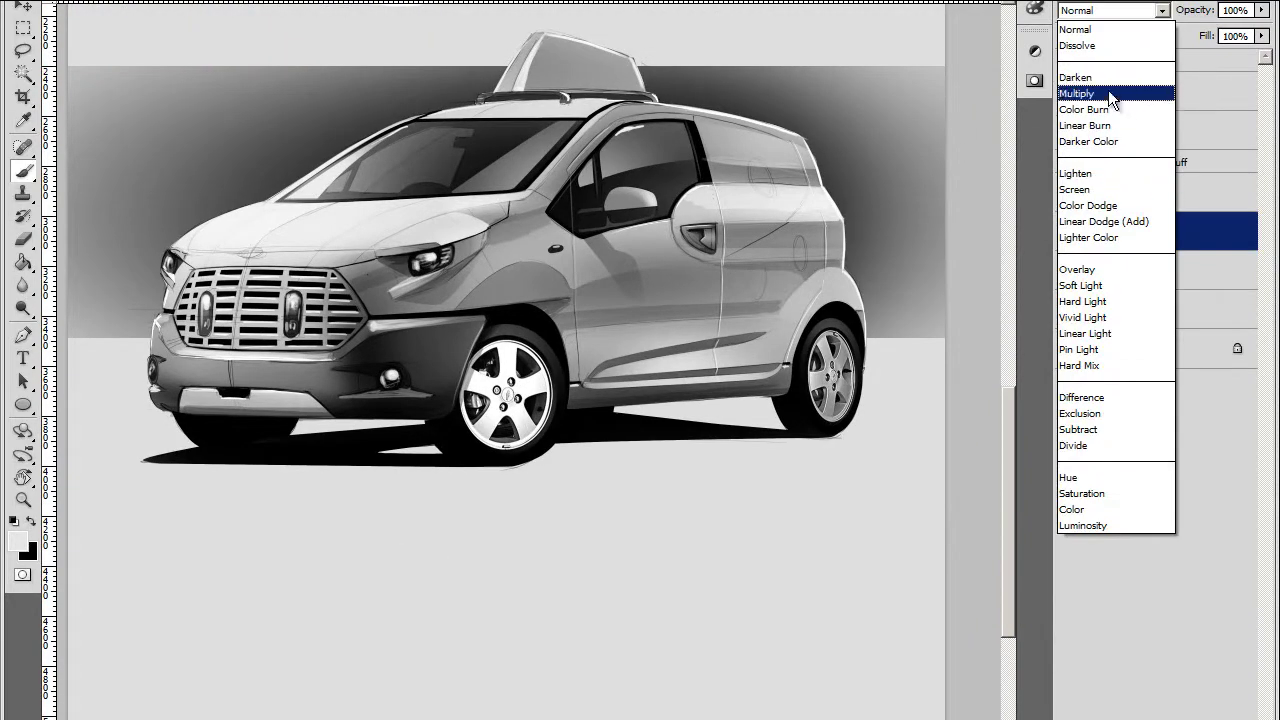
pyautogui.click(1100, 106)
pyautogui.moveTo(1261, 10); pyautogui.dragTo(1226, 40)
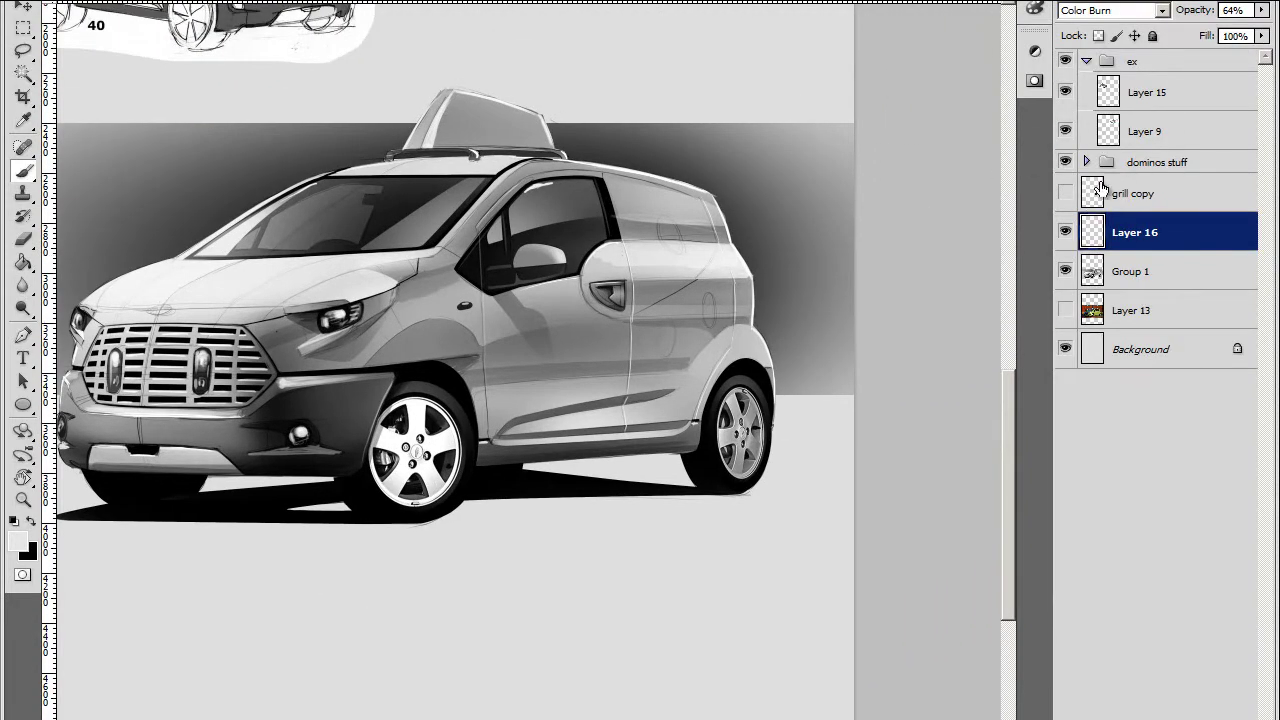
# Sample red and blue from the Domino's logo on Layer 8, then hide the logo layer
pyautogui.click(1087, 161)
pyautogui.click(1140, 232)
pyautogui.moveTo(356, 388); pyautogui.dragTo(383, 458)
pyautogui.click(18, 540)
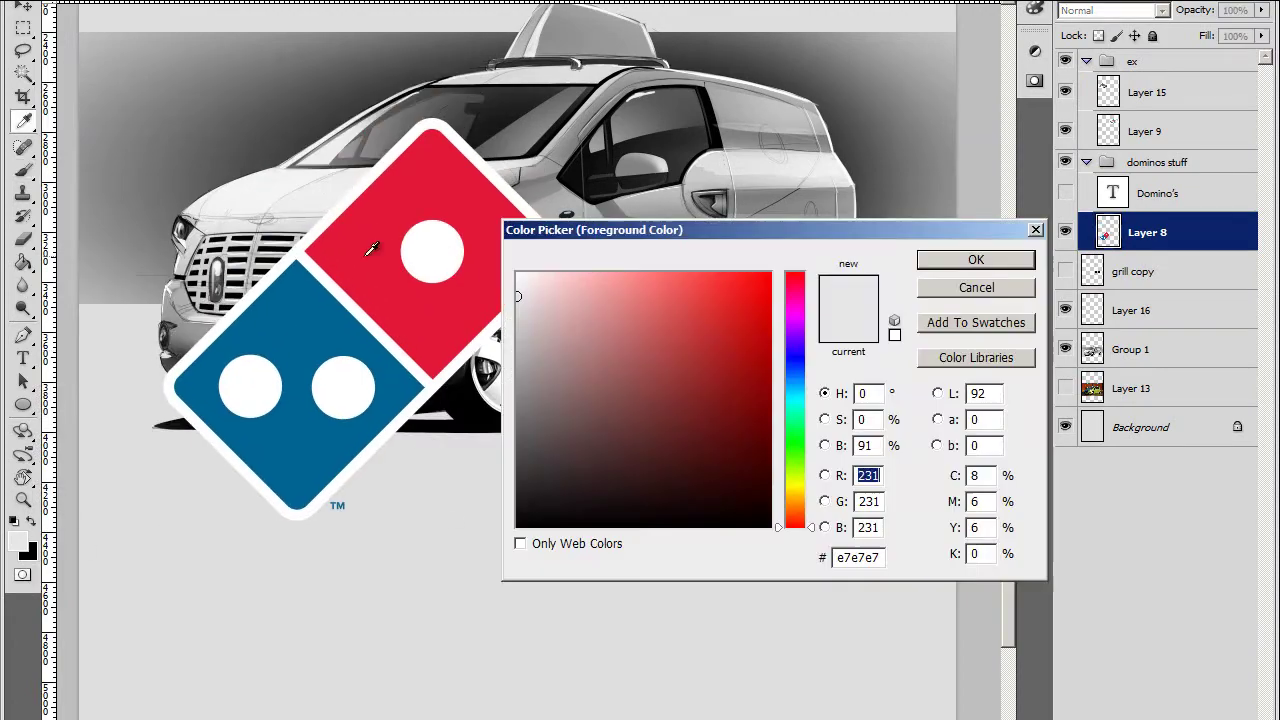
pyautogui.click(440, 250)
pyautogui.press('Return')
pyautogui.keyDown('alt'); pyautogui.click(240, 420); pyautogui.keyUp('alt')
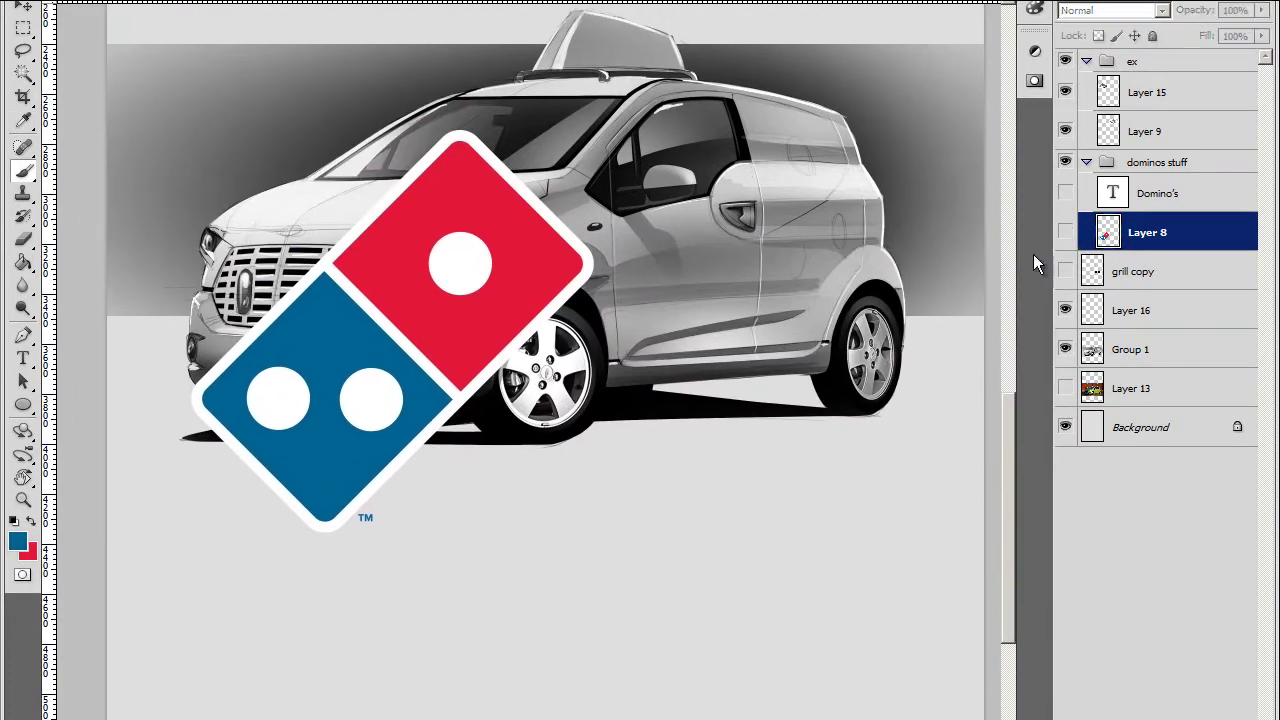
pyautogui.click(1065, 232)
pyautogui.click(1130, 349)
pyautogui.click(1135, 310)
pyautogui.click(1065, 310)
# Trace a pen path along the rear door seam and turn it into a selection
pyautogui.press('p')
pyautogui.scroll(3, 600, 343)
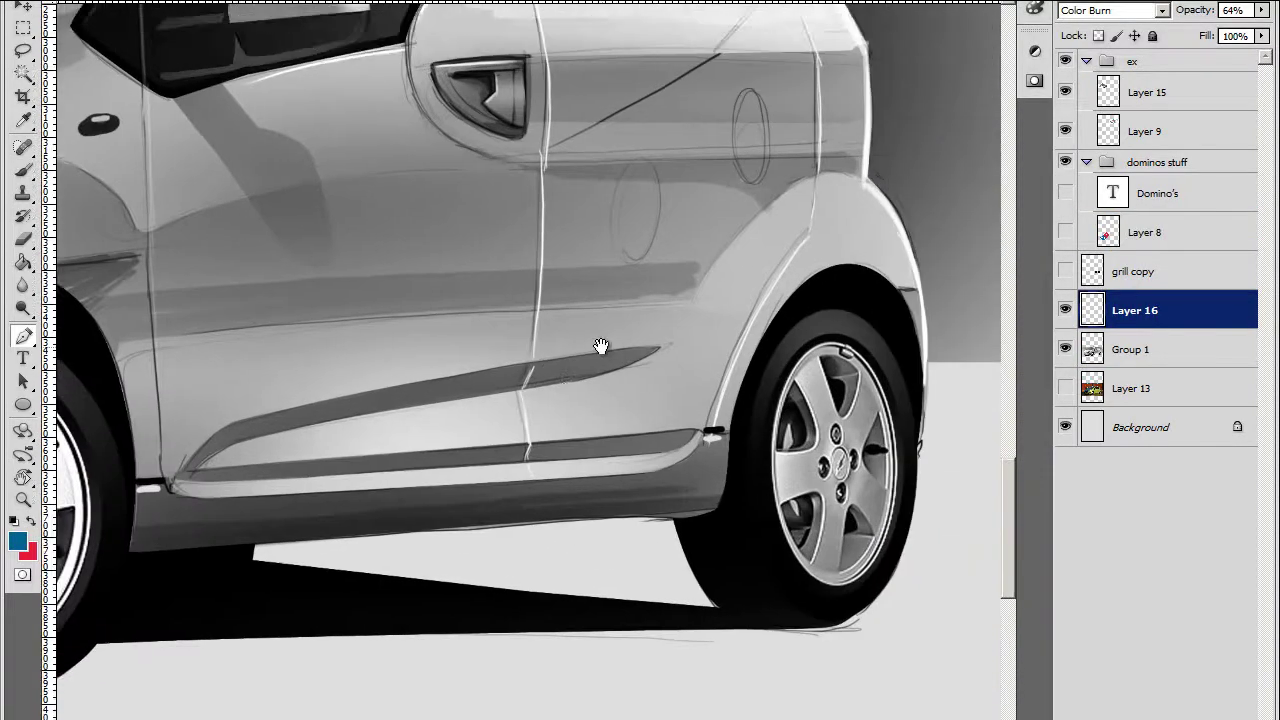
pyautogui.scroll(2, 517, 413)
pyautogui.moveTo(697, 386); pyautogui.dragTo(640, 440)
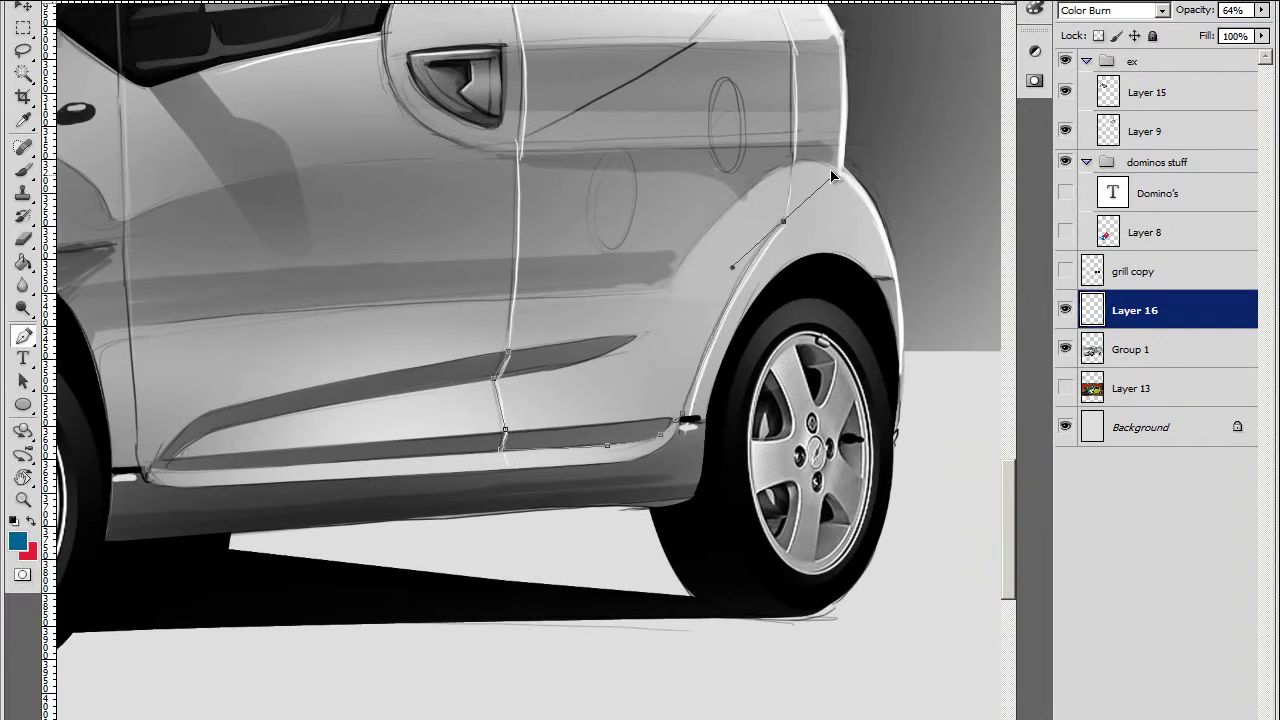
pyautogui.click(745, 240)
pyautogui.moveTo(640, 300); pyautogui.dragTo(560, 420)
pyautogui.moveTo(588, 120); pyautogui.dragTo(588, 170)
pyautogui.moveTo(330, 98); pyautogui.dragTo(430, 243)
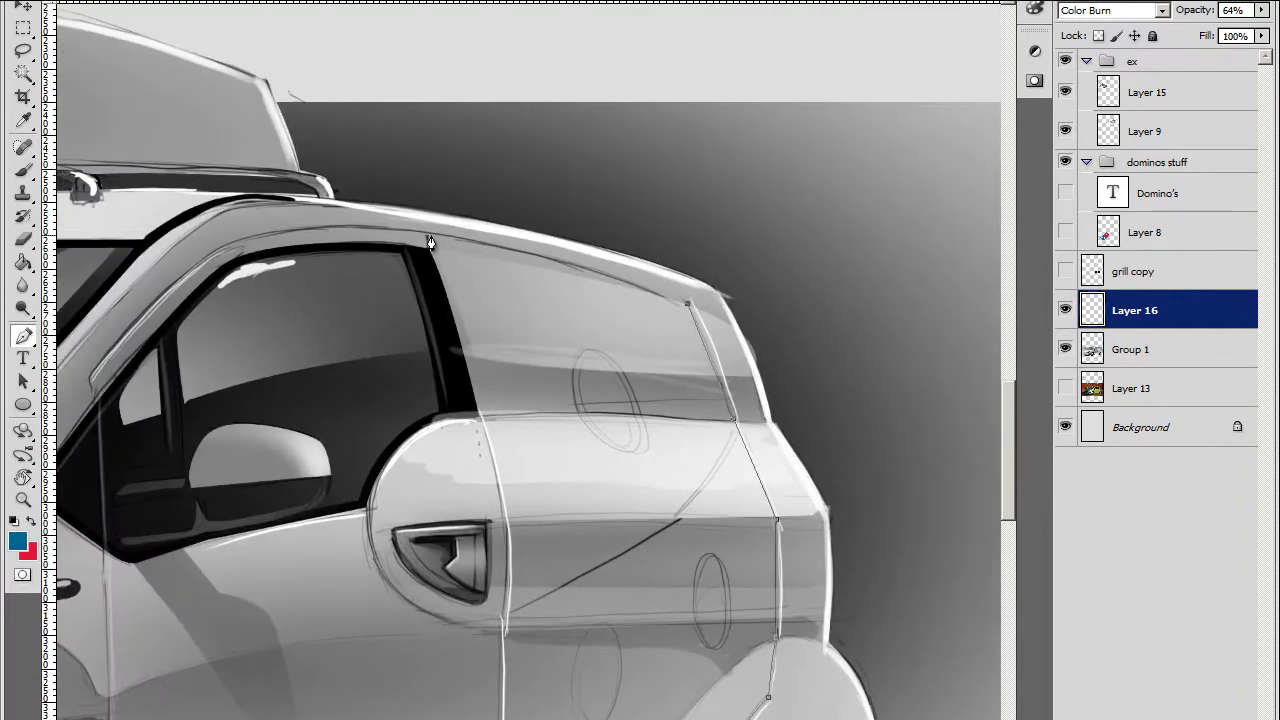
pyautogui.scroll(-2, 476, 317)
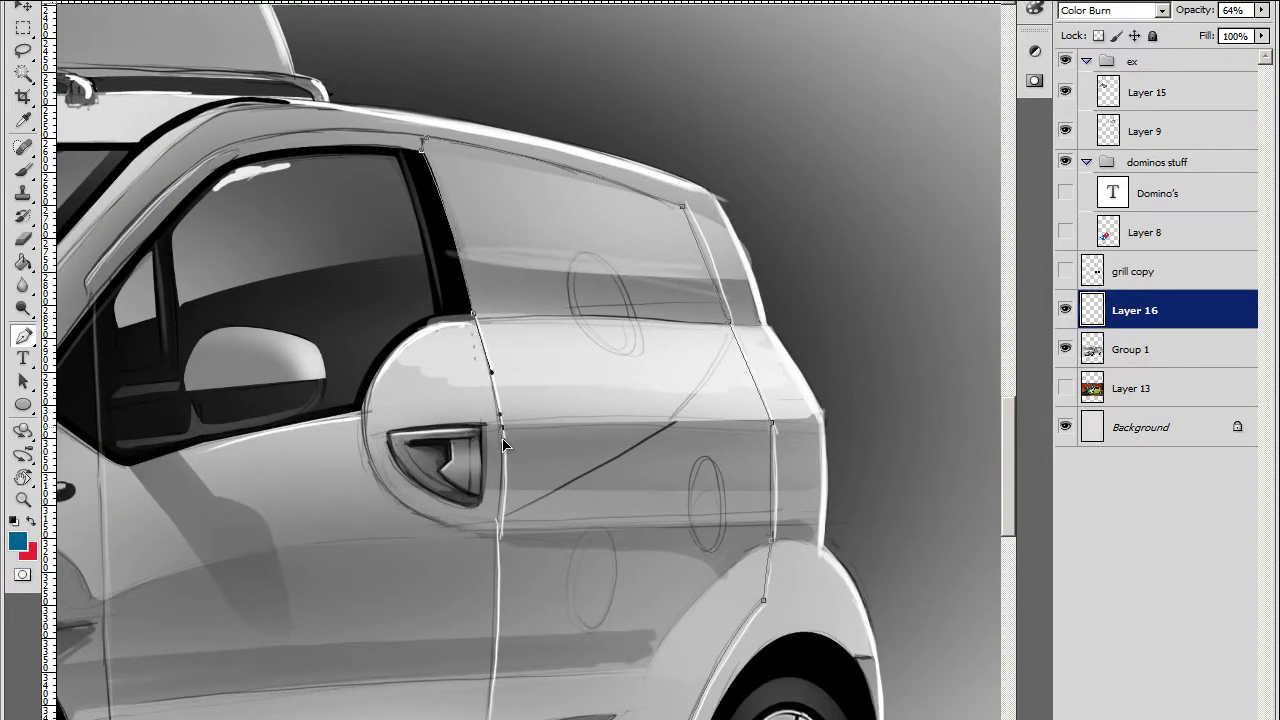
pyautogui.hotkey('ctrl', '-')
pyautogui.scroll(-2, 503, 445)
pyautogui.hotkey('ctrl', 'Return')
# Brush blue, then red diagonally across the rear door panel, and deselect
pyautogui.hotkey('ctrl', '-')
pyautogui.press('b')
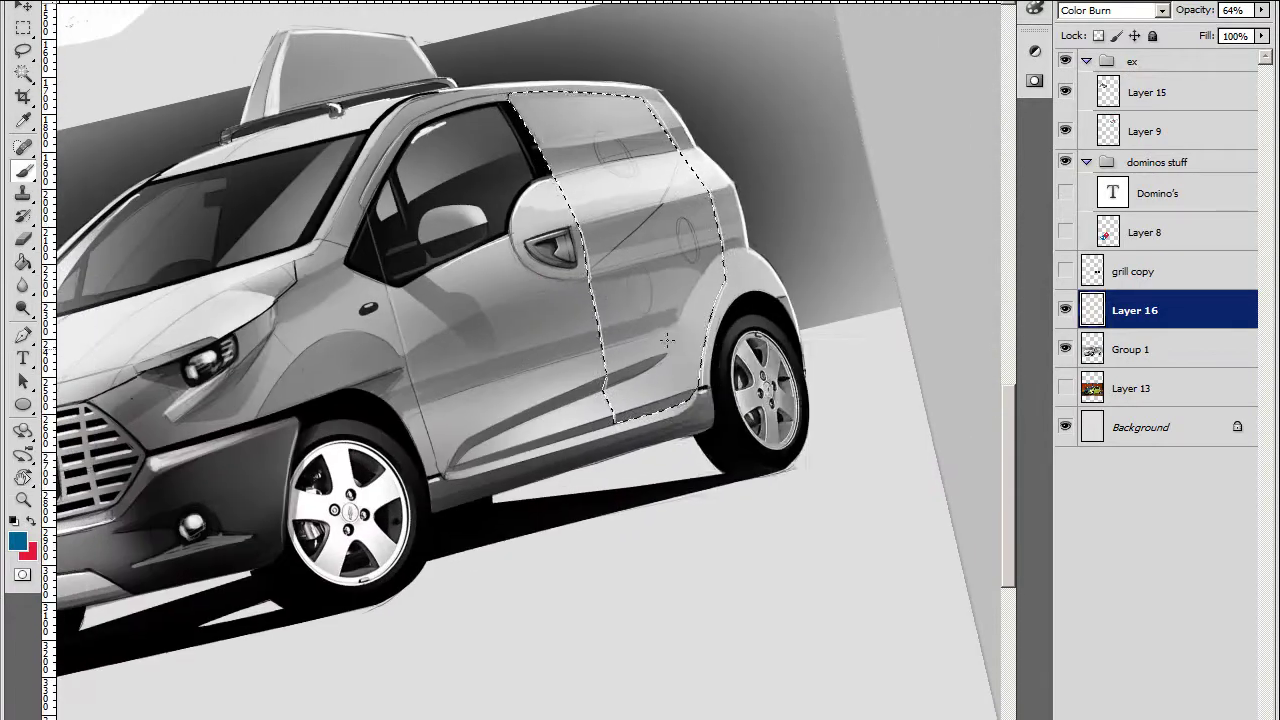
pyautogui.rightClick(666, 340)
pyautogui.press('Return')
pyautogui.moveTo(560, 360); pyautogui.dragTo(610, 345)
pyautogui.moveTo(690, 290)
pyautogui.mouseDown()
pyautogui.moveTo(615, 350)
pyautogui.moveTo(600, 180)
pyautogui.mouseUp()
pyautogui.scroll(1, 560, 250)
pyautogui.press('x')
pyautogui.moveTo(500, 160); pyautogui.dragTo(640, 249)
pyautogui.scroll(1, 640, 249)
pyautogui.scroll(1, 586, 349)
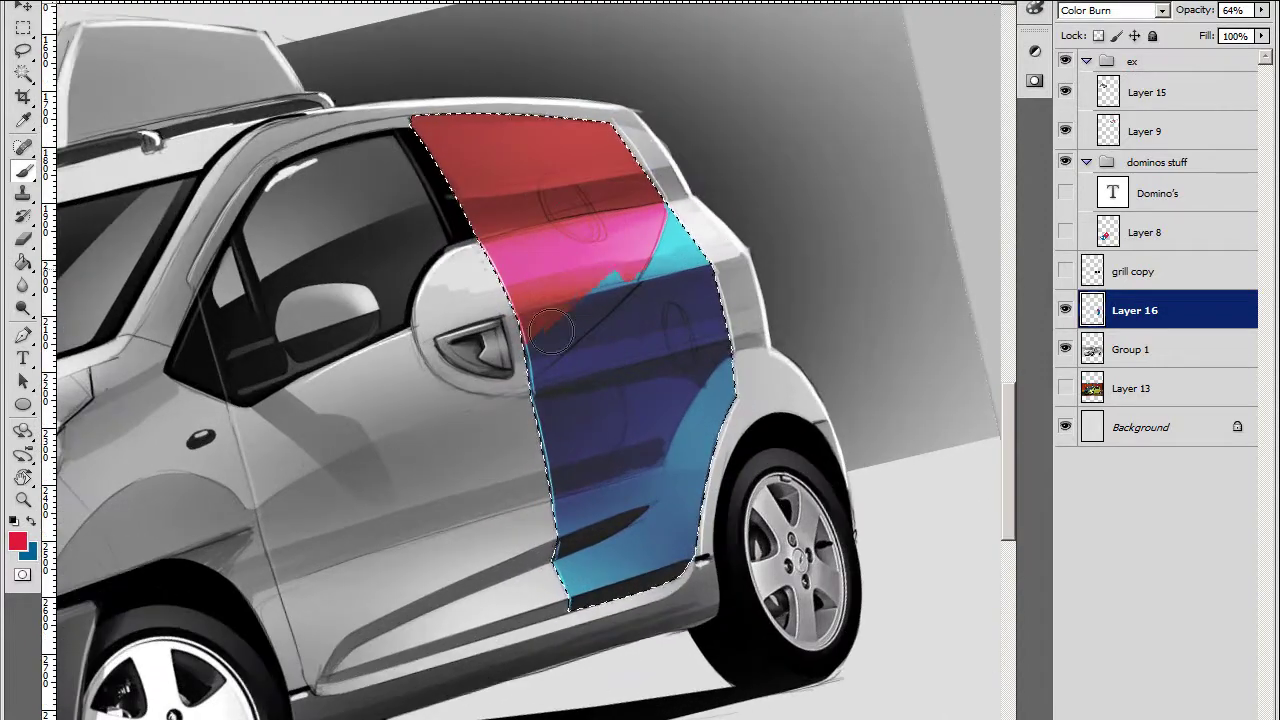
pyautogui.moveTo(550, 330)
pyautogui.mouseDown()
pyautogui.moveTo(525, 385)
pyautogui.moveTo(630, 280)
pyautogui.moveTo(637, 250)
pyautogui.mouseUp()
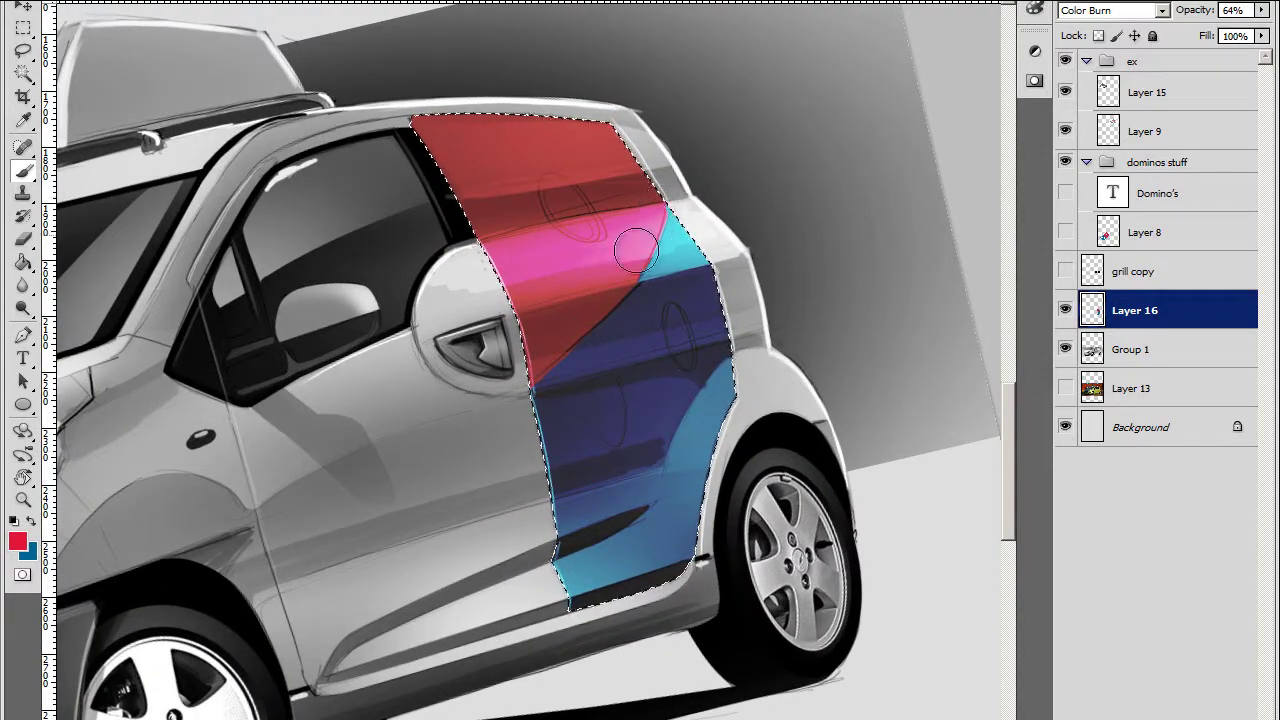
pyautogui.scroll(-1, 637, 250)
pyautogui.hotkey('ctrl', 'd')
# Free-transform the first ellipse, skewing it to follow the door's angle
pyautogui.press('u')
pyautogui.hotkey('ctrl', 't')
pyautogui.scroll(1, 563, 414)
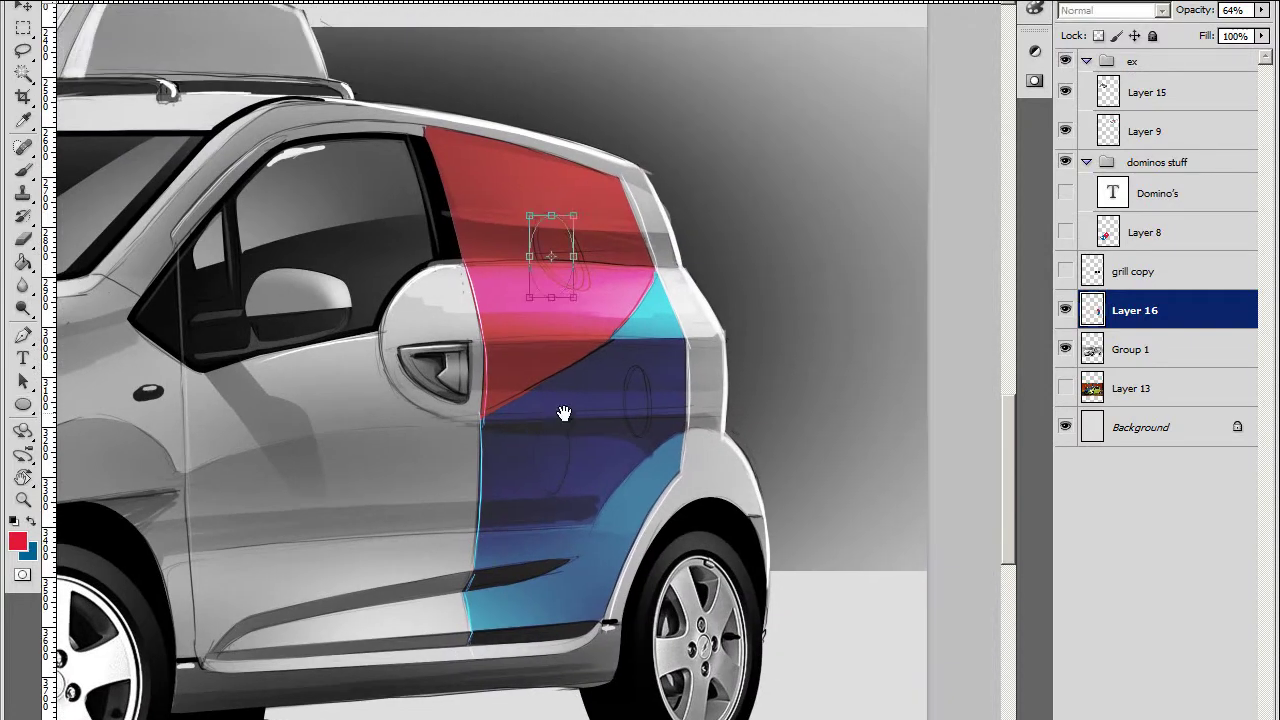
pyautogui.scroll(1, 528, 423)
pyautogui.scroll(1, 528, 357)
pyautogui.moveTo(430, 392); pyautogui.dragTo(471, 408)
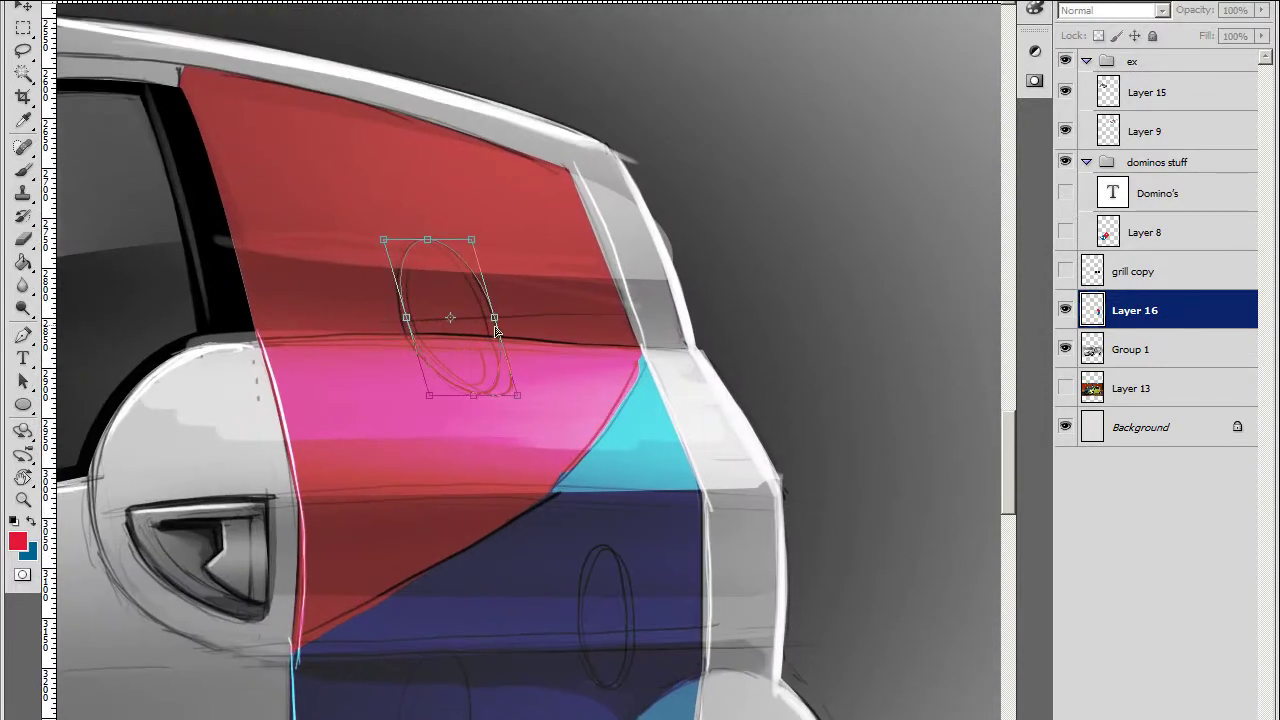
pyautogui.press('Return')
pyautogui.scroll(-3, 434, 520)
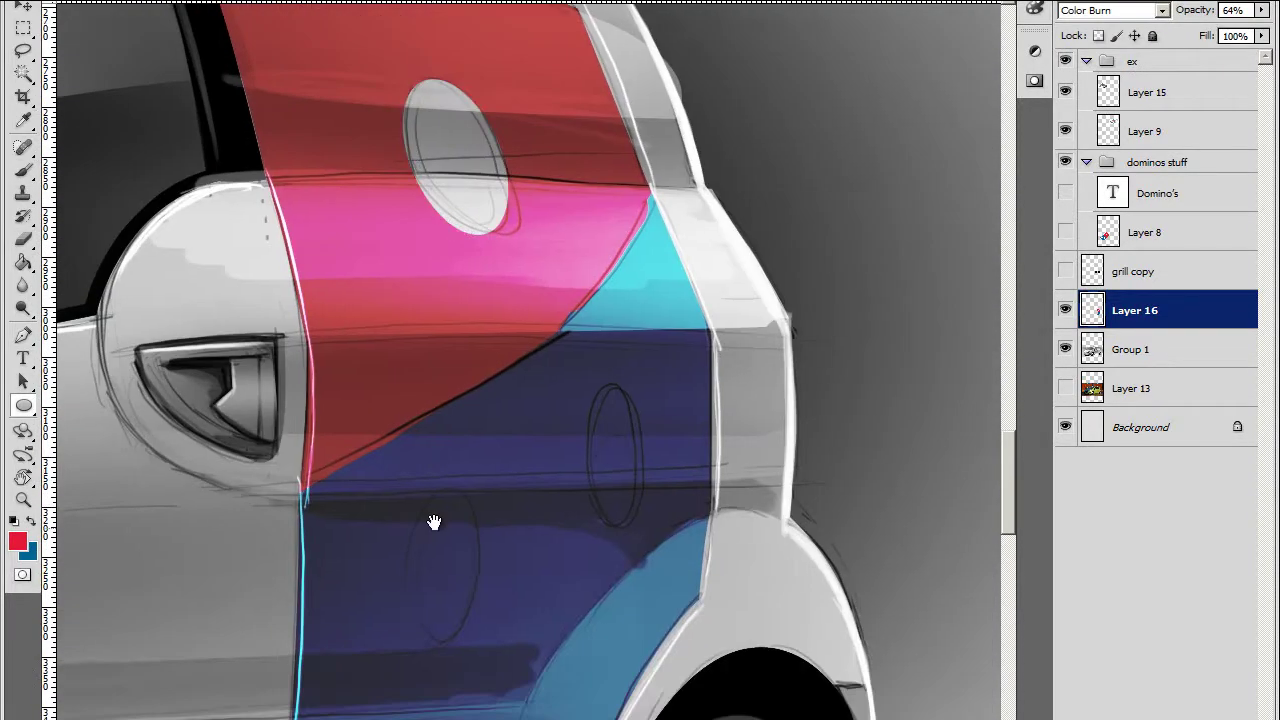
pyautogui.scroll(-3, 514, 457)
# Narrow the lower ellipse, rotate the selection onto the outline, and delete to cut the dots
pyautogui.hotkey('ctrl', 't')
pyautogui.moveTo(537, 403)
pyautogui.mouseDown()
pyautogui.moveTo(508, 403)
pyautogui.moveTo(610, 298)
pyautogui.mouseUp()
pyautogui.press('Return')
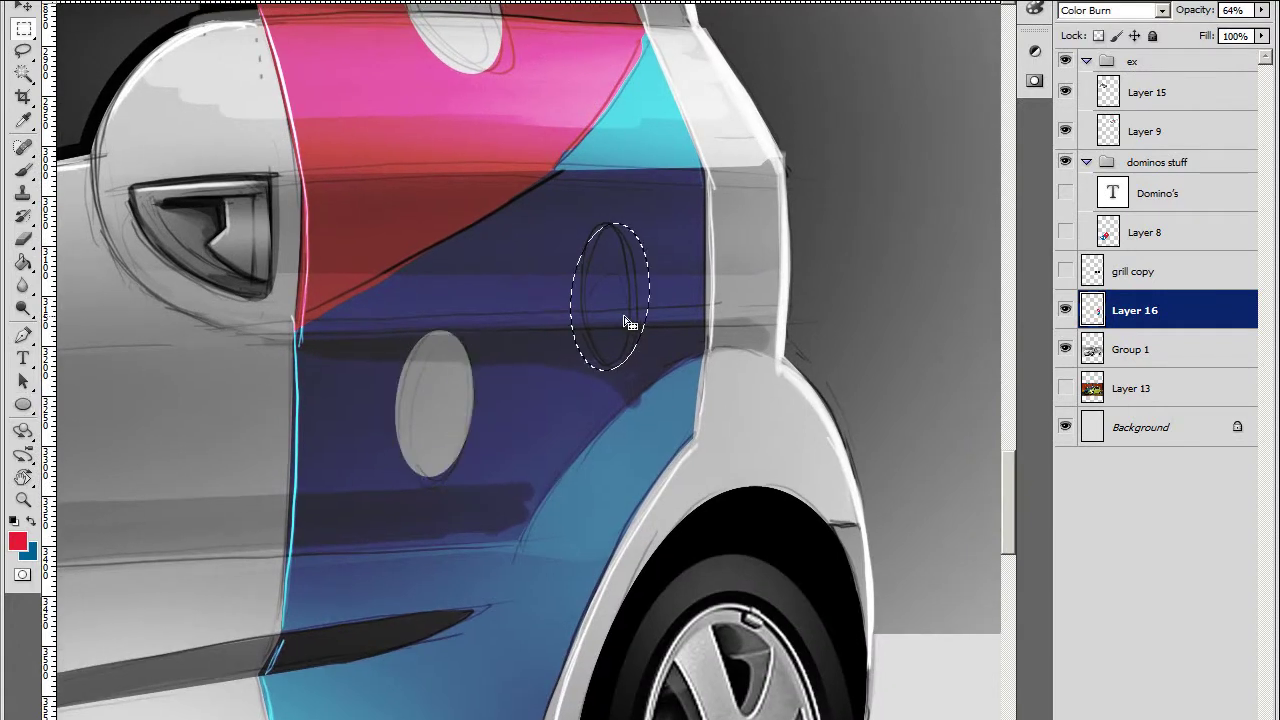
pyautogui.rightClick(636, 306)
pyautogui.click(700, 518)
pyautogui.moveTo(640, 222); pyautogui.dragTo(645, 233)
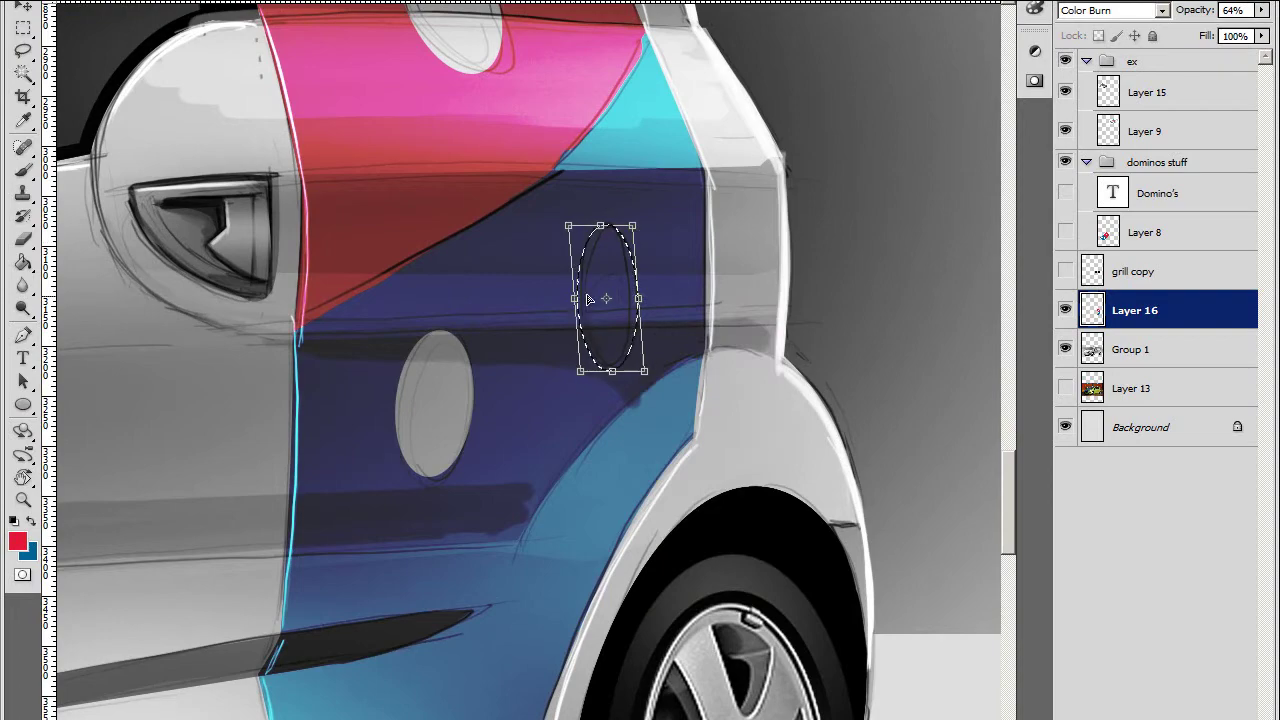
pyautogui.press('Return')
pyautogui.press('Delete')
pyautogui.scroll(-2, 594, 414)
pyautogui.scroll(-1, 700, 417)
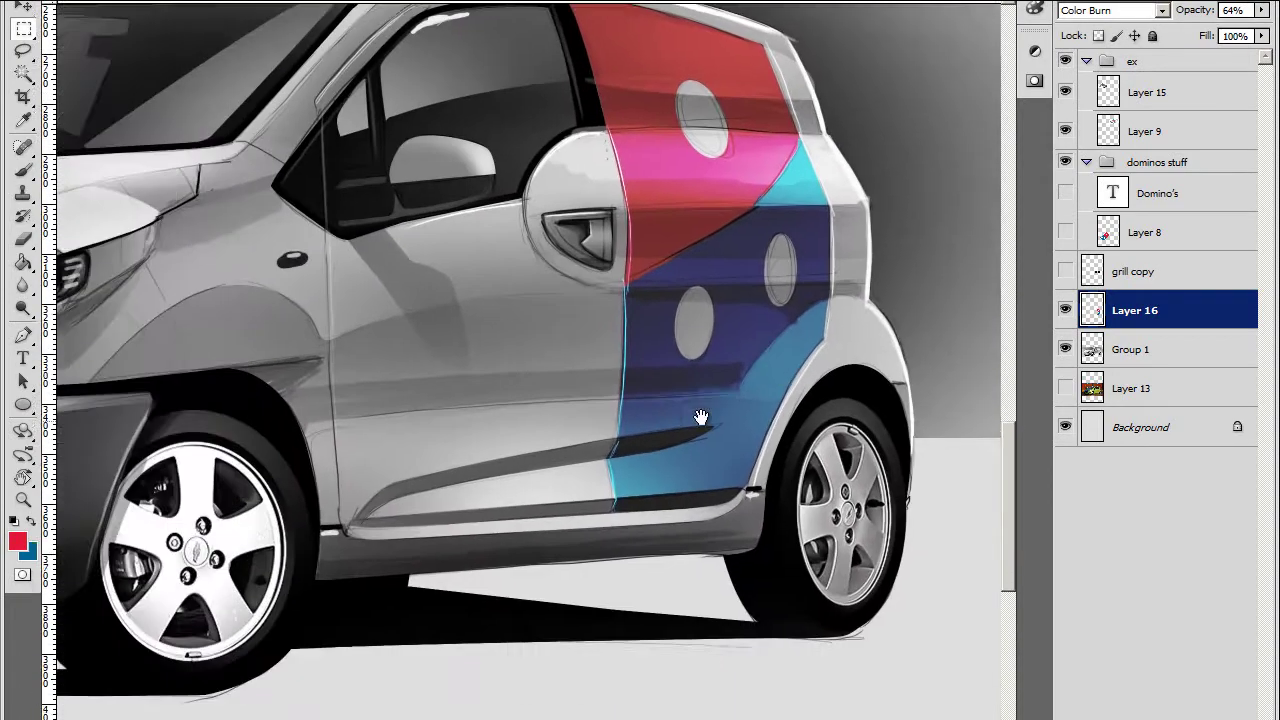
pyautogui.moveTo(120, 190); pyautogui.dragTo(590, 235)
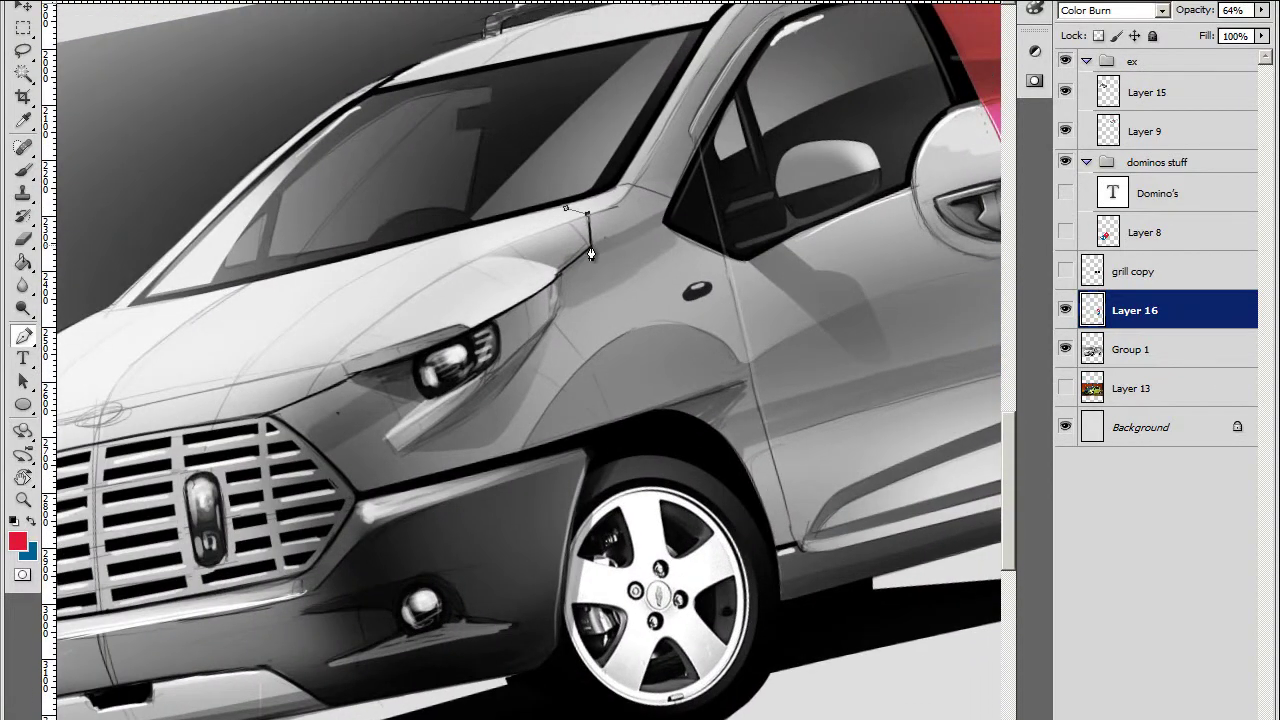
# Outline the hood with the Pen tool and convert the path into a selection
pyautogui.scroll(-2, 390, 366)
pyautogui.scroll(2, 447, 337)
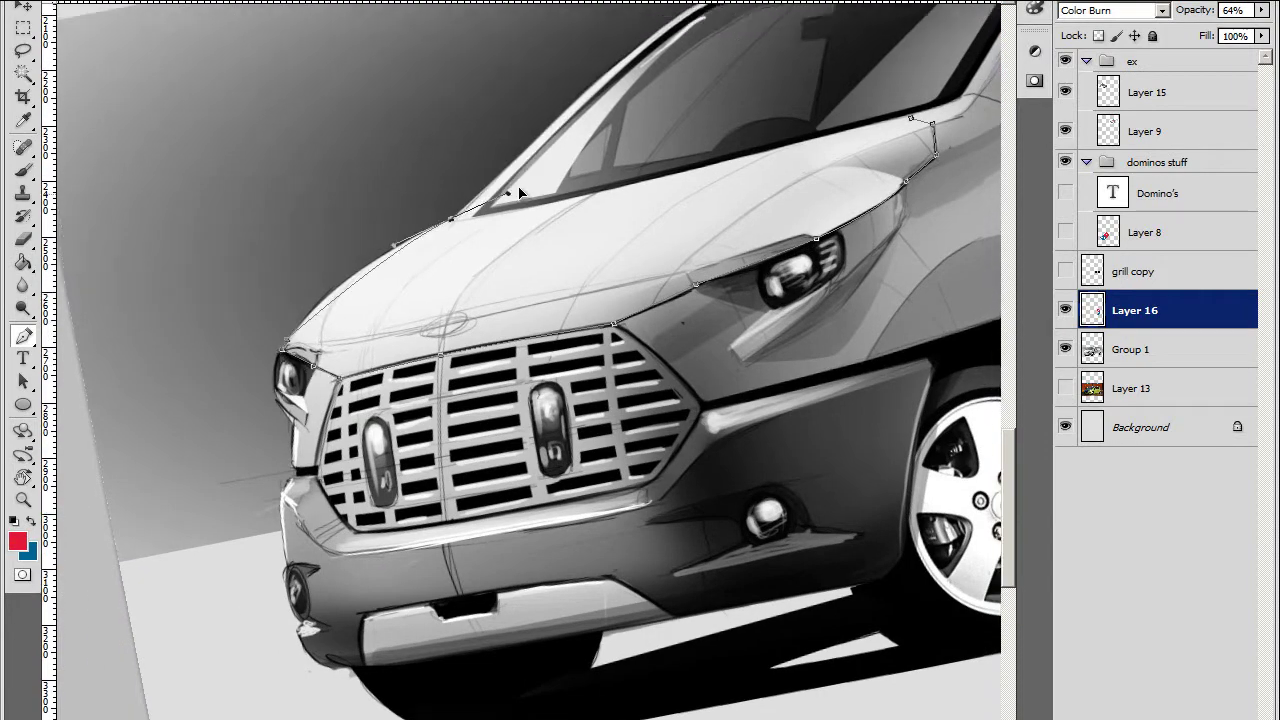
pyautogui.moveTo(450, 218)
pyautogui.mouseDown()
pyautogui.moveTo(478, 214)
pyautogui.moveTo(427, 270)
pyautogui.mouseUp()
pyautogui.click(780, 186)
pyautogui.hotkey('ctrl', 'Return')
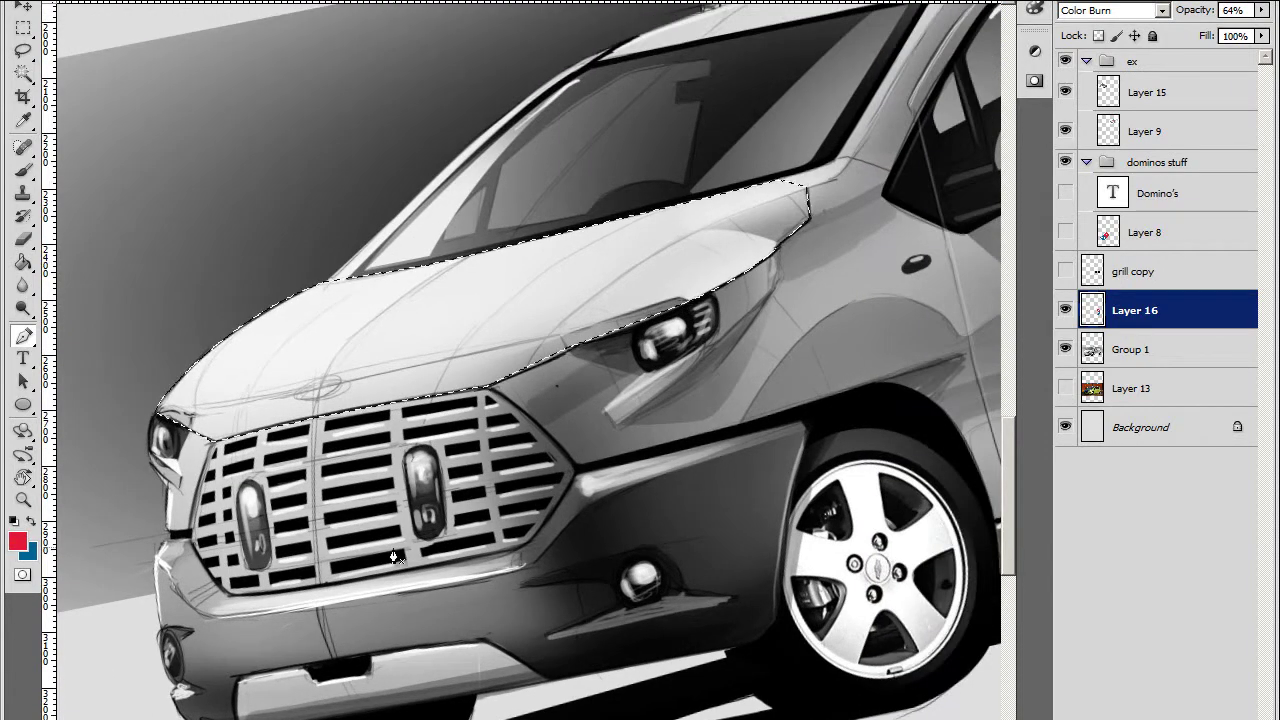
pyautogui.scroll(-2, 780, 186)
pyautogui.scroll(2, 546, 528)
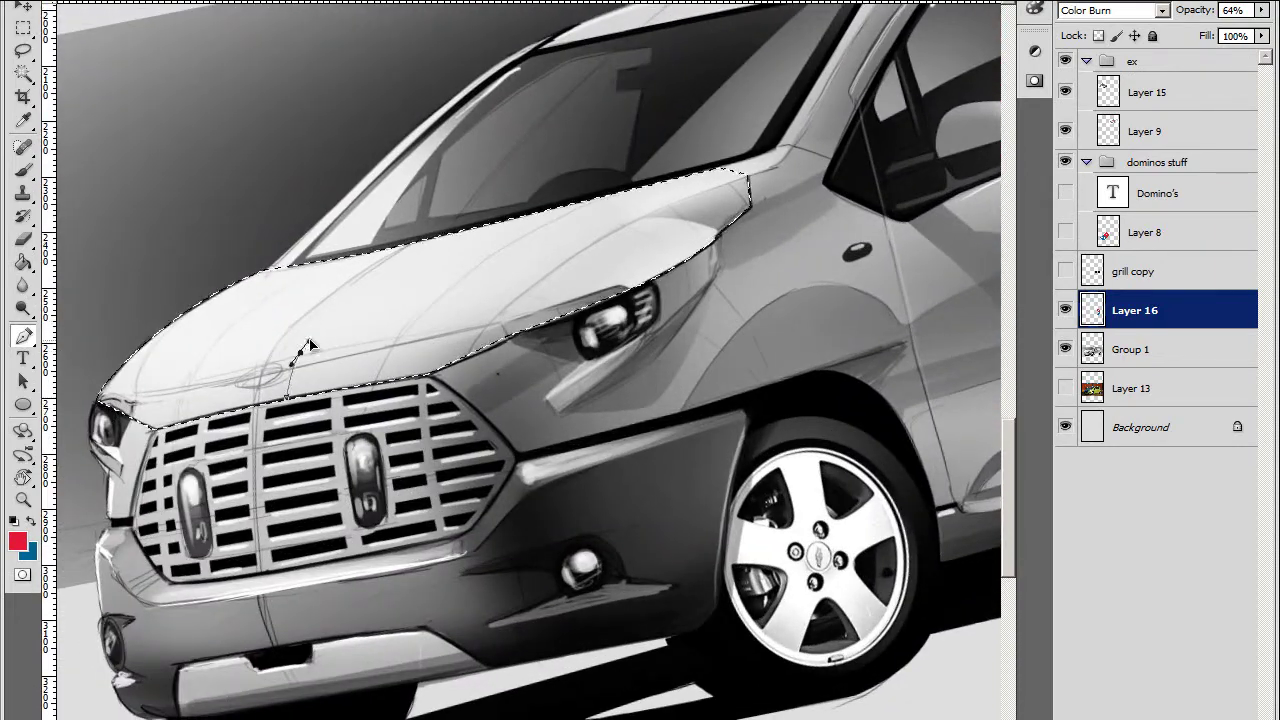
pyautogui.click(302, 350)
pyautogui.click(406, 244)
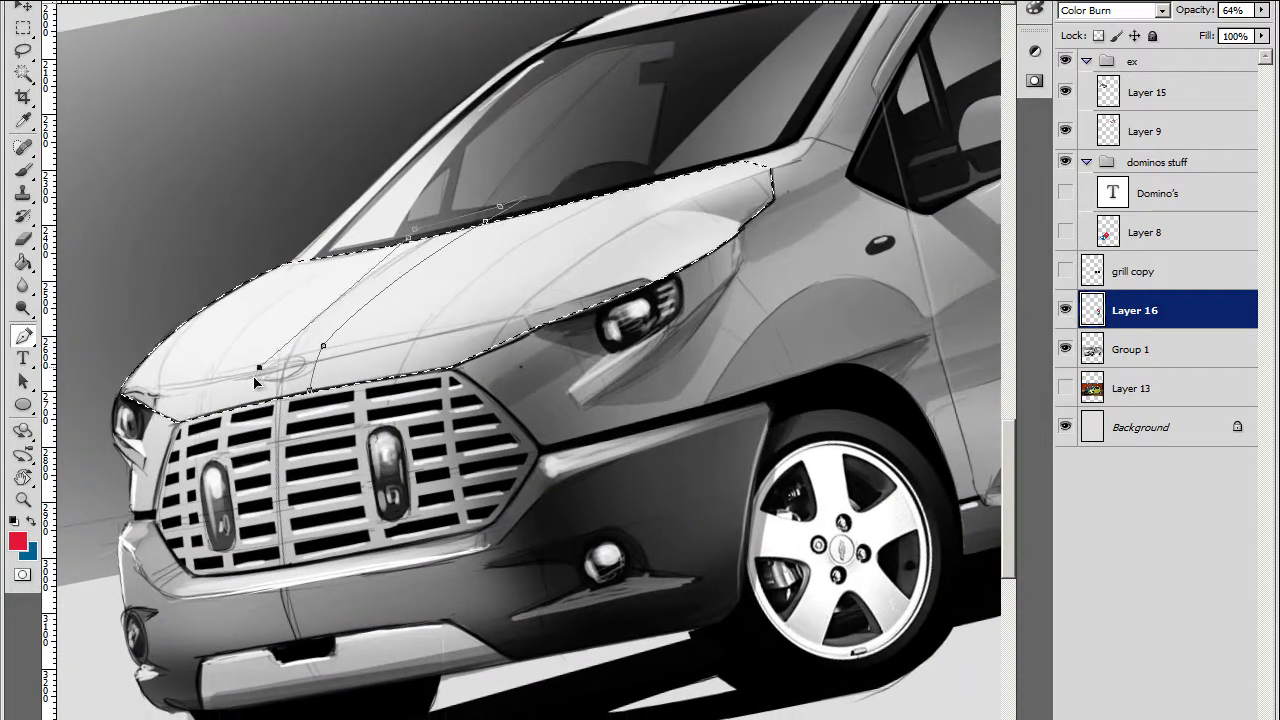
pyautogui.moveTo(255, 377); pyautogui.dragTo(248, 418)
# With the view rotated, brush cyan toward the windshield and pink on the hood's left side
pyautogui.hotkey('ctrl', '-')
pyautogui.moveTo(445, 448); pyautogui.dragTo(343, 480)
pyautogui.press('b')
pyautogui.press('x')
pyautogui.moveTo(490, 335); pyautogui.dragTo(650, 255)
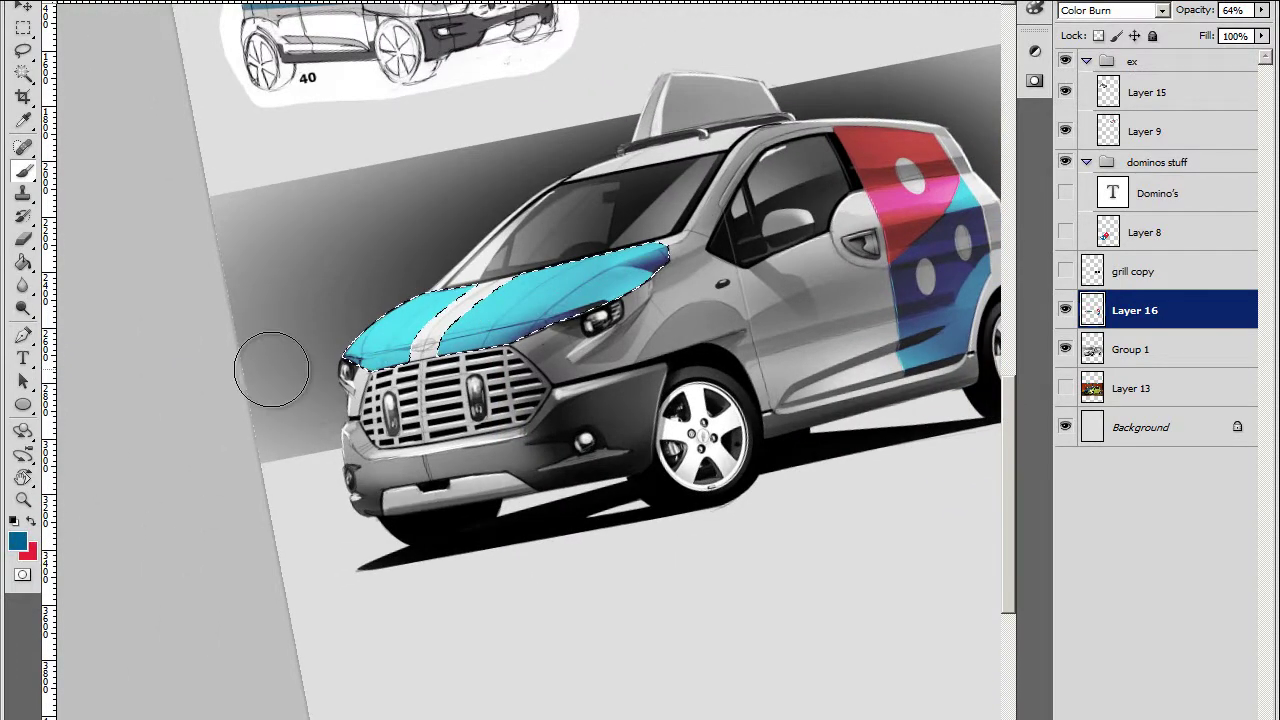
pyautogui.press('x')
pyautogui.moveTo(369, 420); pyautogui.dragTo(342, 445)
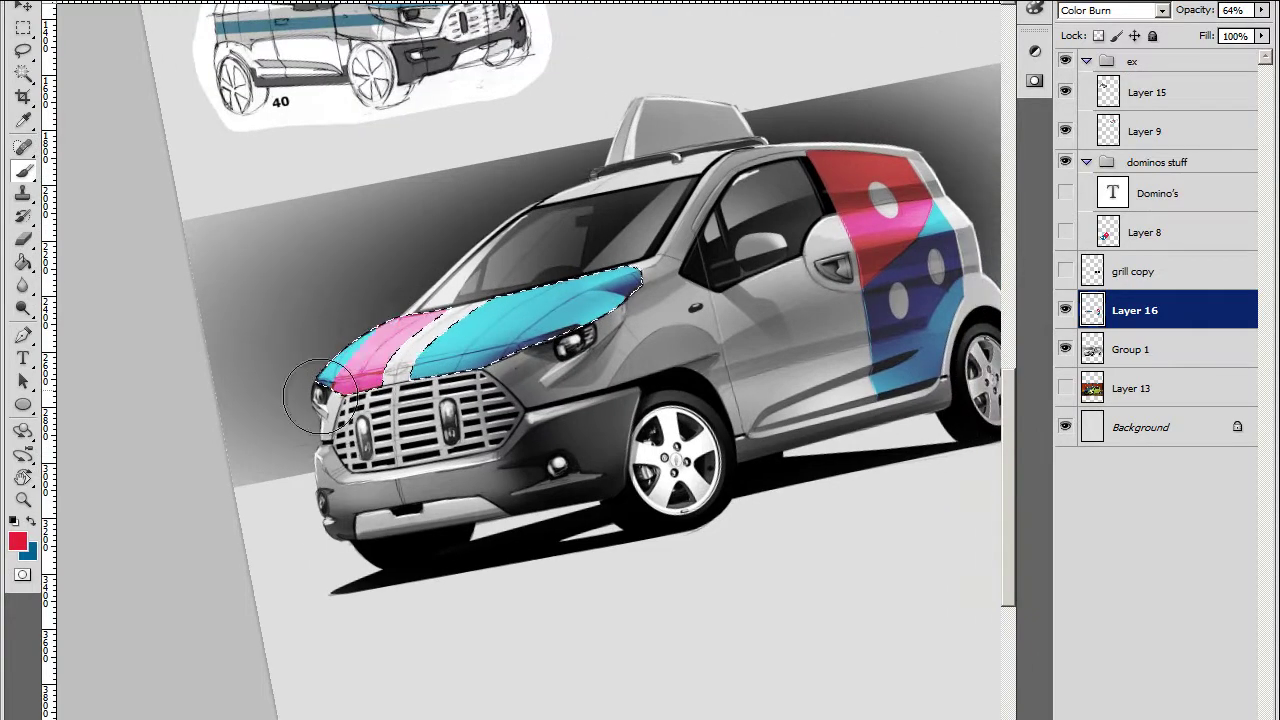
pyautogui.moveTo(274, 528); pyautogui.dragTo(251, 666)
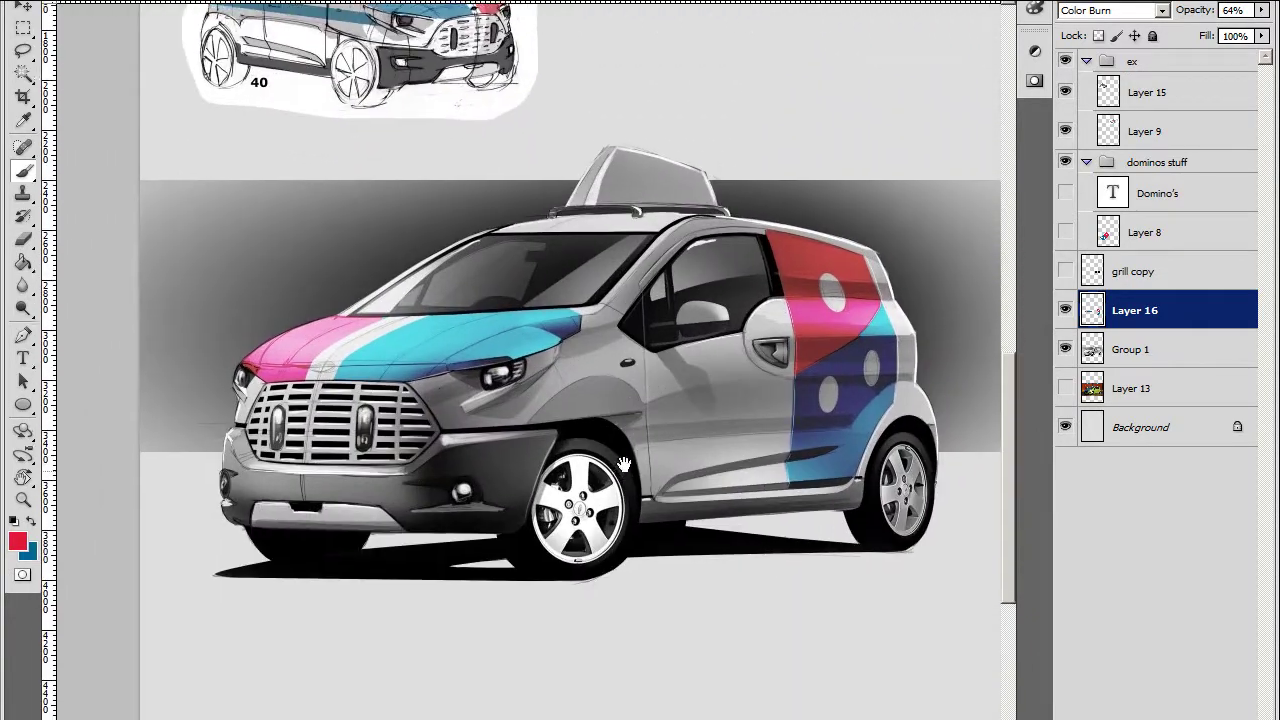
pyautogui.moveTo(623, 465)
pyautogui.mouseDown()
pyautogui.moveTo(650, 420)
pyautogui.moveTo(679, 450)
pyautogui.moveTo(699, 265)
pyautogui.mouseUp()
pyautogui.hotkey('alt', '[')
# Apply Levels to Group 1, dragging the white input slider left to brighten highlights
pyautogui.hotkey('ctrl', 'l')
pyautogui.moveTo(907, 31); pyautogui.dragTo(753, 379)
pyautogui.moveTo(778, 601); pyautogui.dragTo(751, 603)
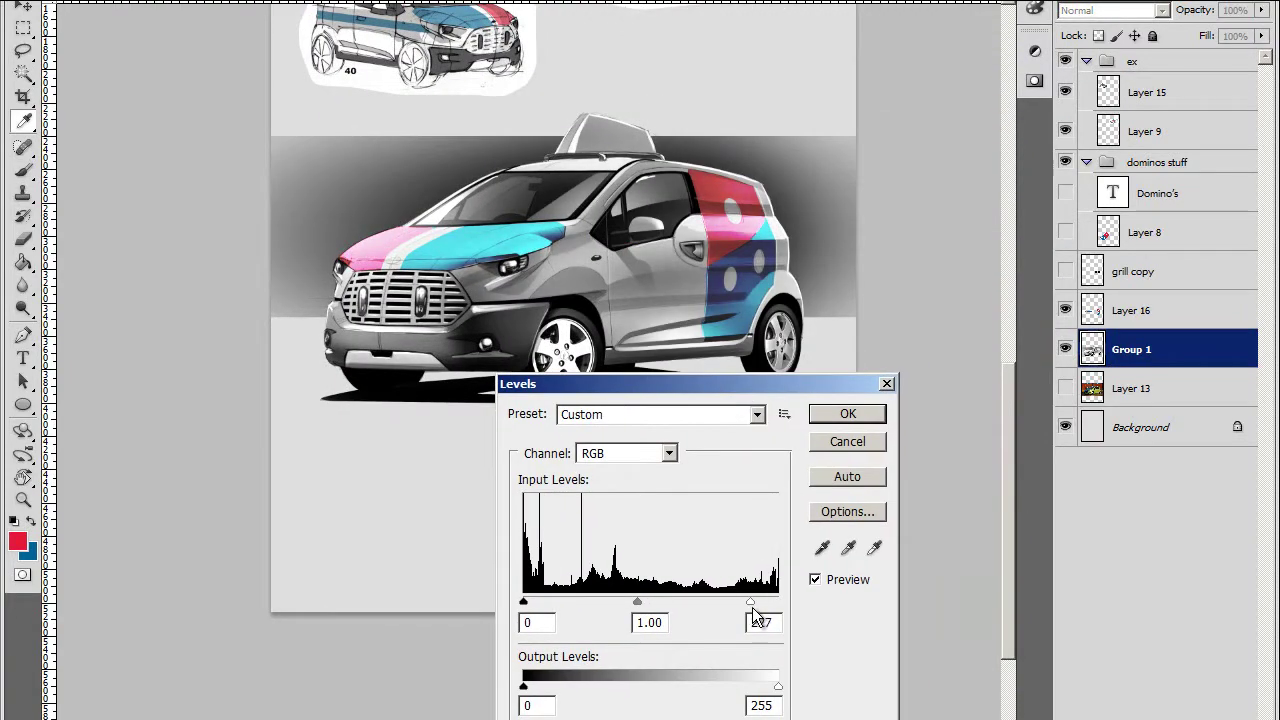
pyautogui.press('Return')
pyautogui.scroll(3, 651, 574)
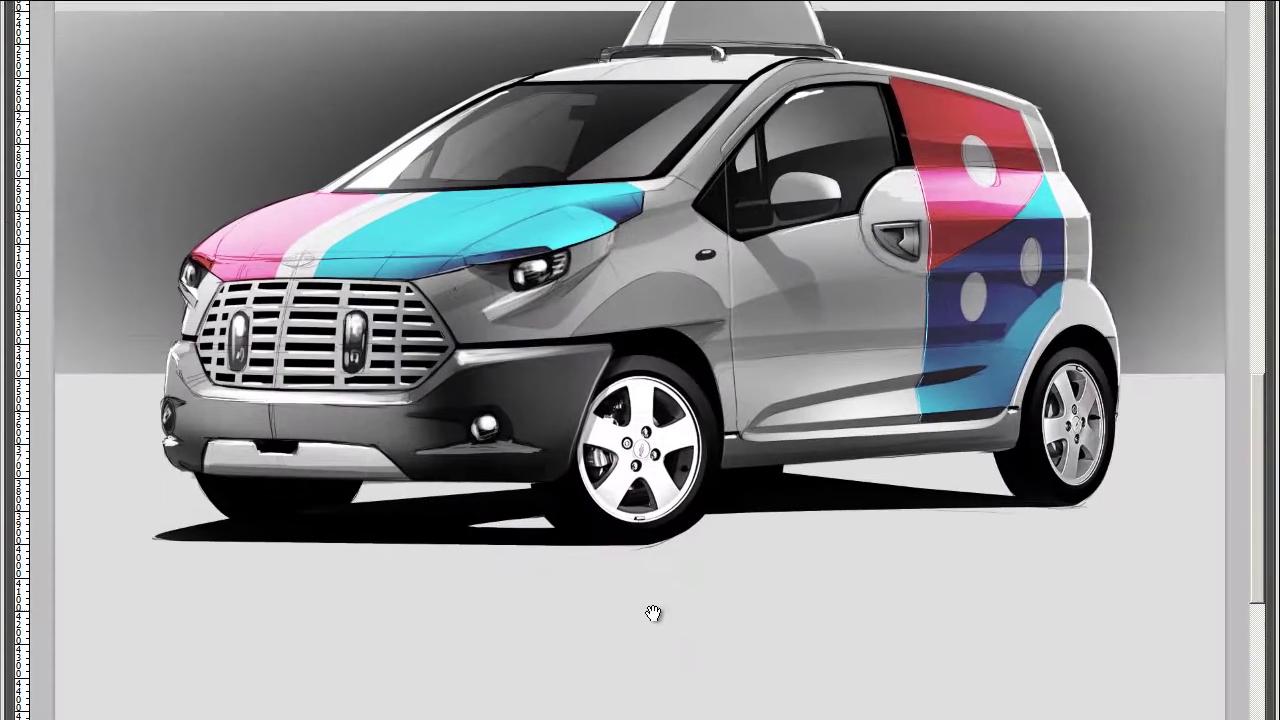
pyautogui.scroll(2, 691, 567)
pyautogui.scroll(-3, 680, 594)
pyautogui.scroll(1, 680, 594)
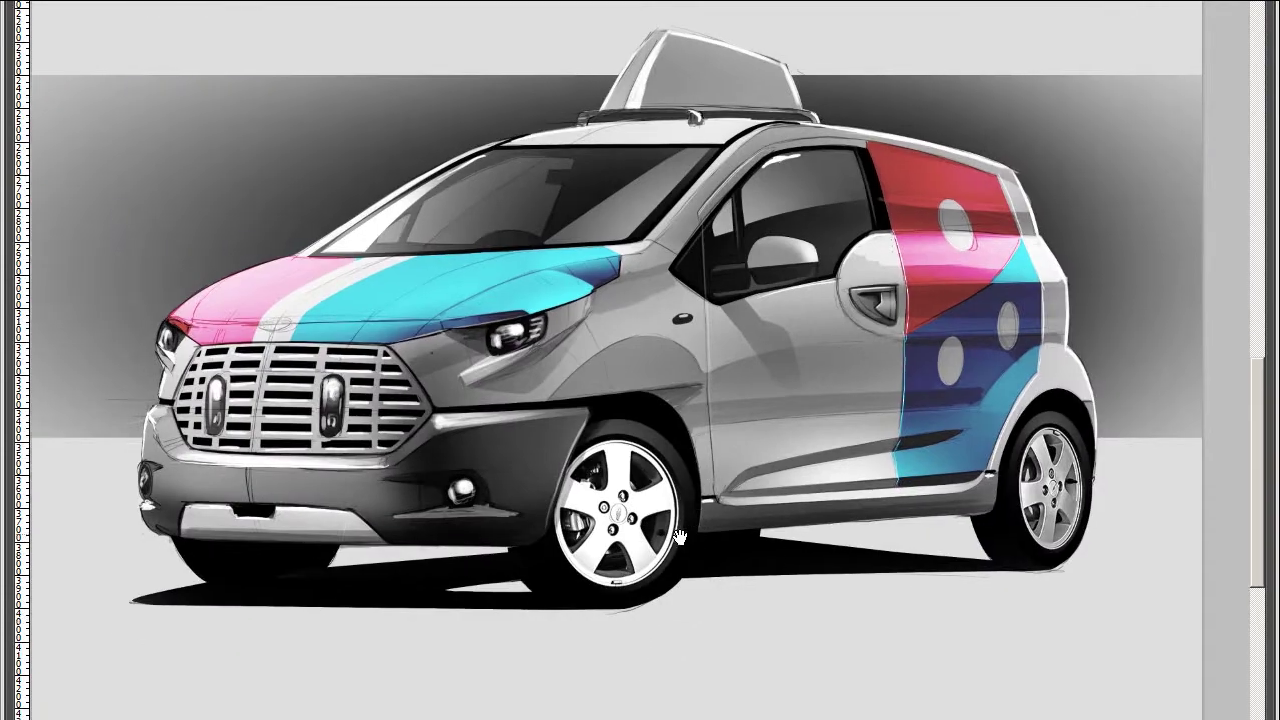
pyautogui.scroll(2, 515, 625)
pyautogui.scroll(2, 367, 208)
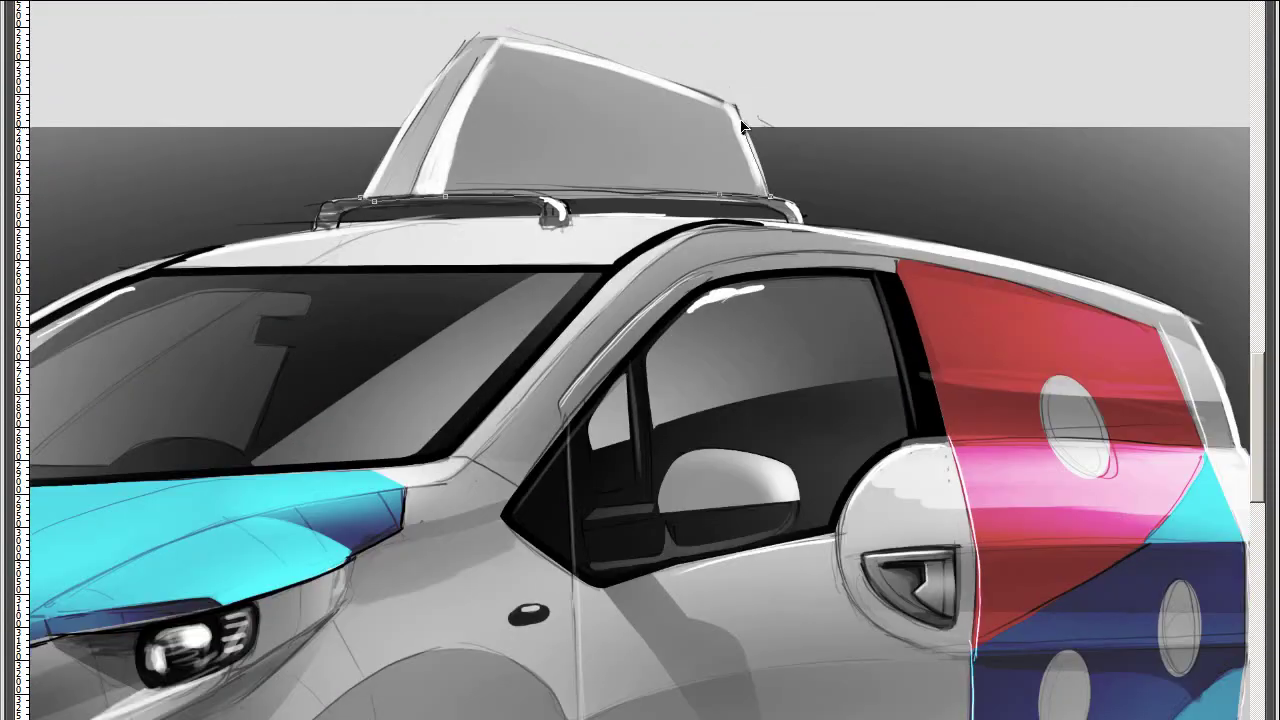
# Load the roof-sign outline as a selection and paint it blue on Layer 16
pyautogui.scroll(2, 445, 113)
pyautogui.hotkey('ctrl', 'Return')
pyautogui.scroll(-3, 296, 390)
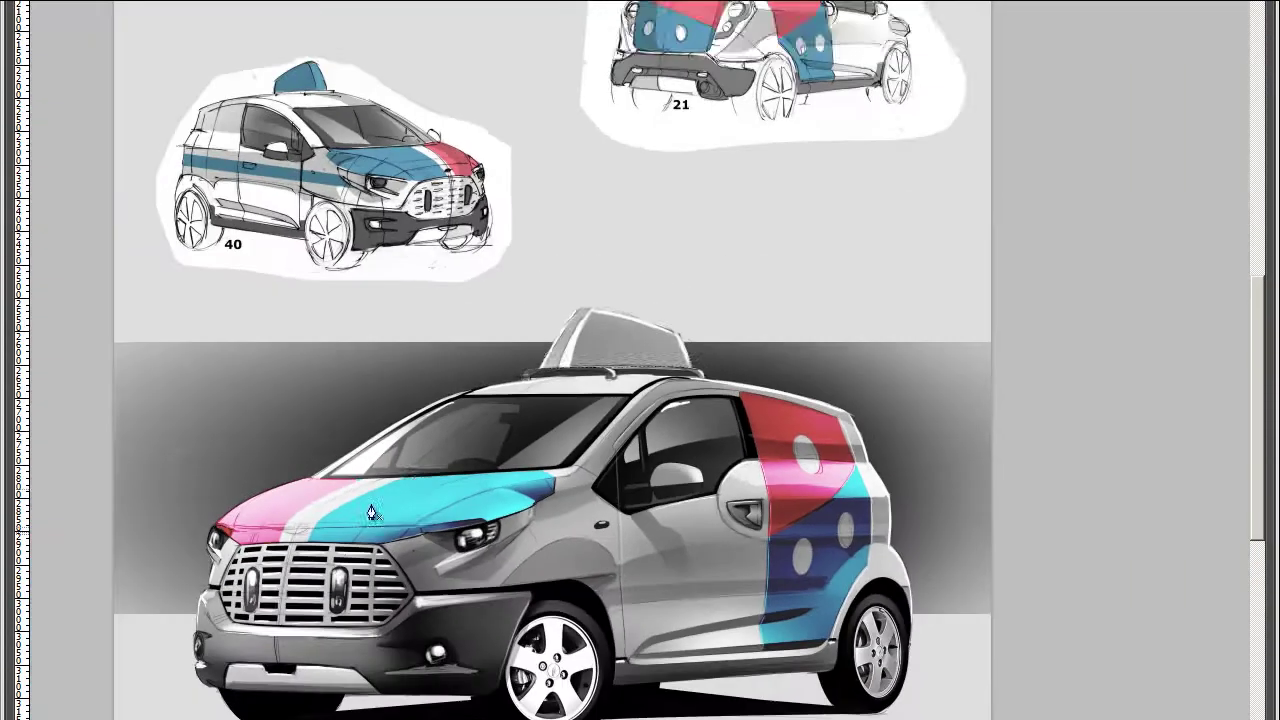
pyautogui.press('Tab')
pyautogui.click(1135, 310)
pyautogui.moveTo(600, 170); pyautogui.dragTo(612, 255)
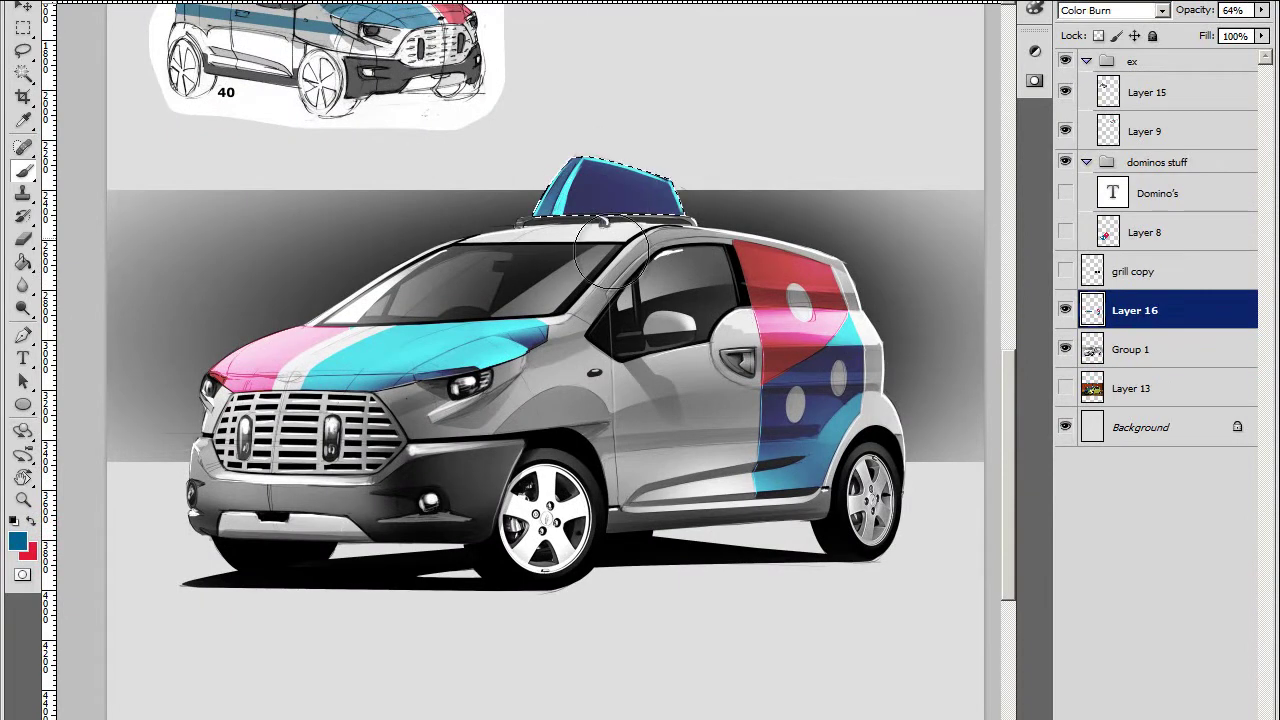
# Rasterize the Domino's text layer and move the lettering onto the roof sign
pyautogui.click(1117, 193)
pyautogui.click(297, 299)
pyautogui.press('Escape')
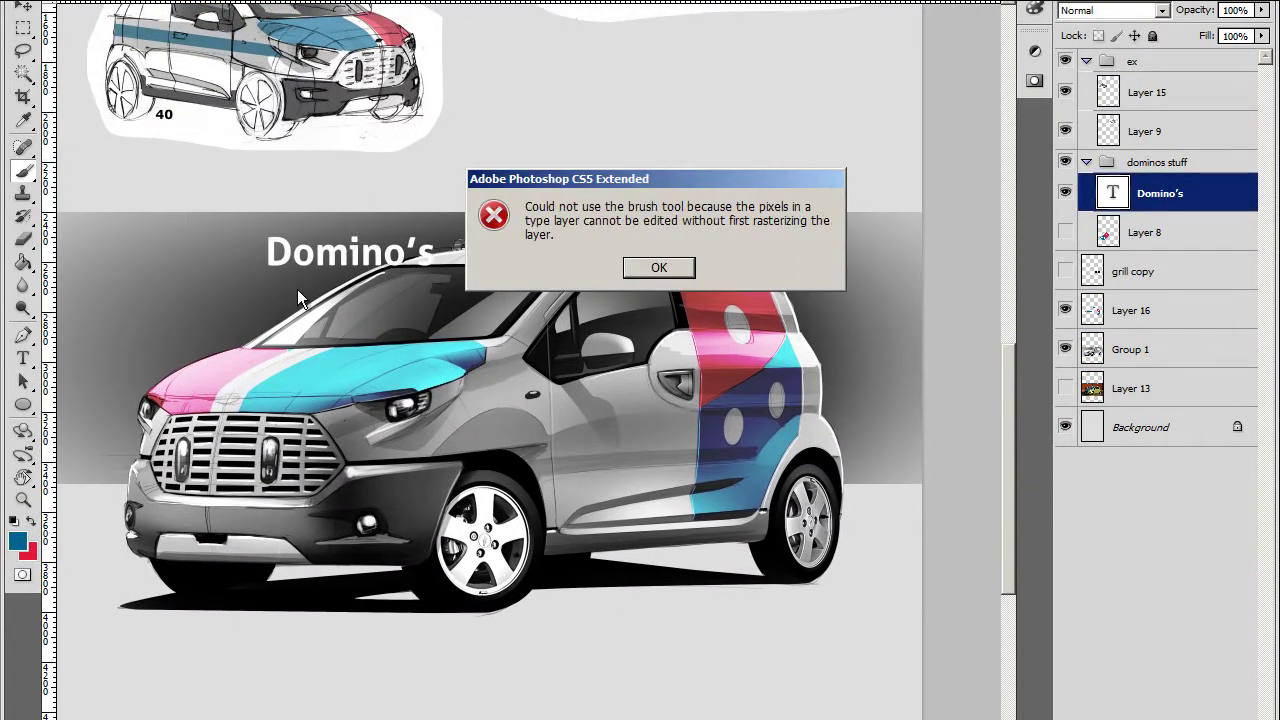
pyautogui.press('Return')
pyautogui.rightClick(1160, 193)
pyautogui.click(1165, 385)
pyautogui.moveTo(430, 318); pyautogui.dragTo(676, 288)
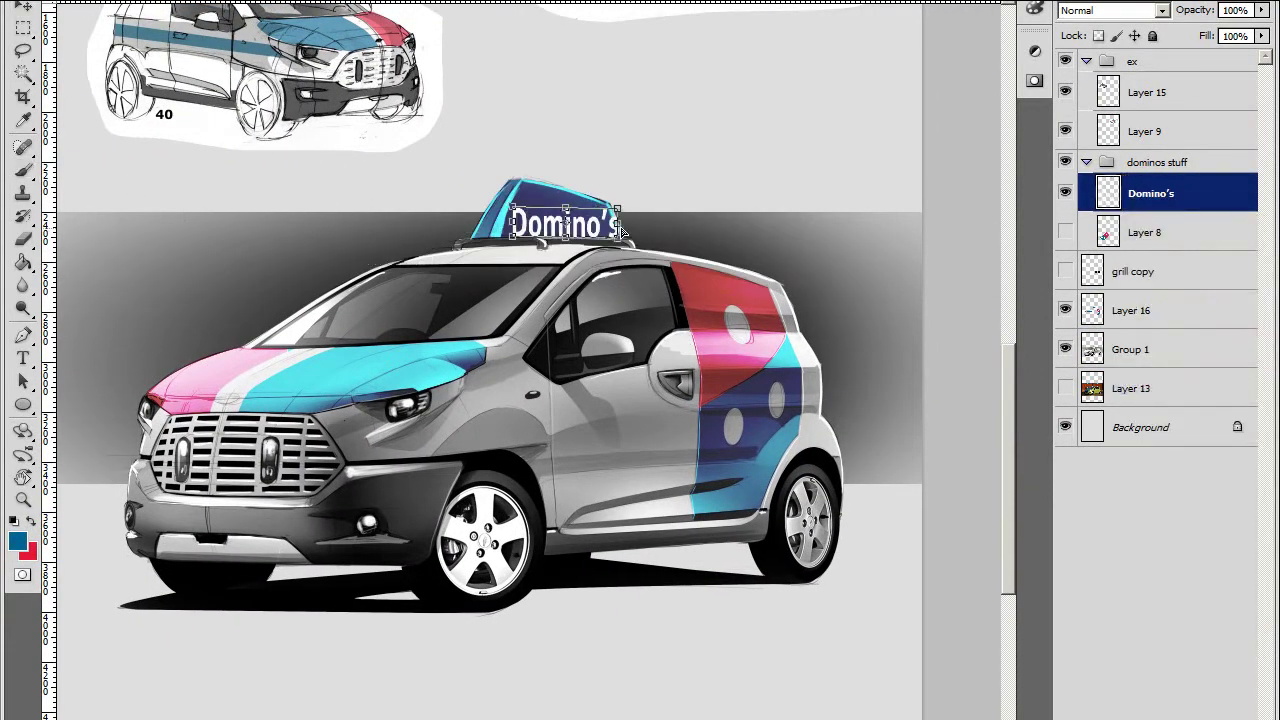
pyautogui.press('Return')
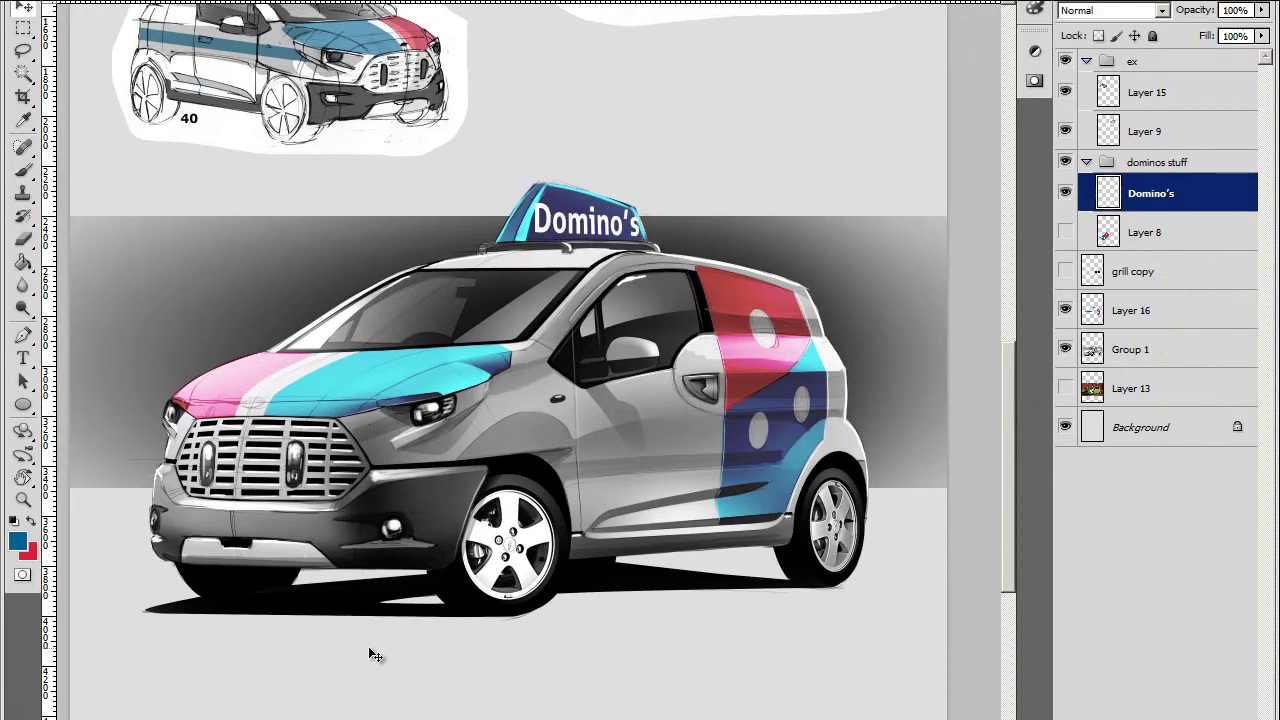
# Set the Domino's lettering's blend mode to Linear Dodge (Add) for a glowing look
pyautogui.keyDown('alt'); pyautogui.scroll(3, 657, 311); pyautogui.keyUp('alt')
pyautogui.click(1110, 10)
pyautogui.click(1110, 110)
pyautogui.press('Down')
pyautogui.press('Down')
pyautogui.press('Down')
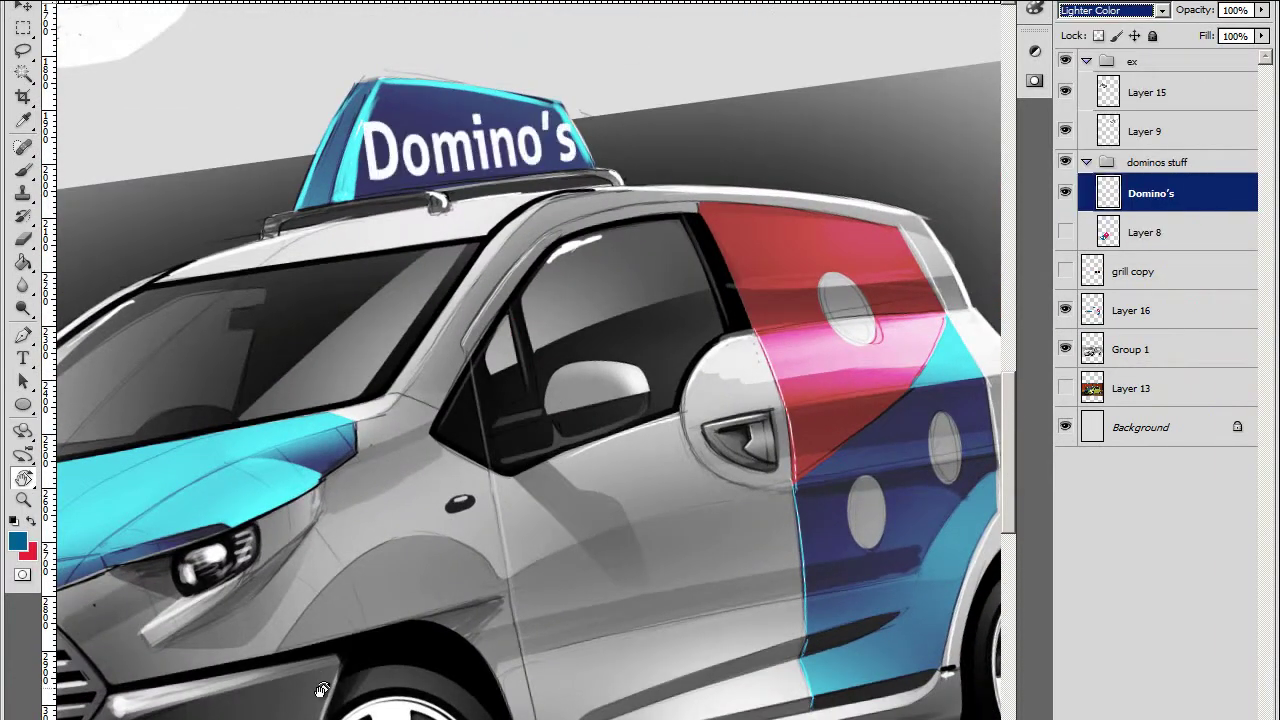
pyautogui.press('Down')
pyautogui.press('Down')
pyautogui.press('Down')
pyautogui.press('Down')
pyautogui.press('Down')
pyautogui.press('Down')
pyautogui.moveTo(405, 378); pyautogui.dragTo(372, 435)
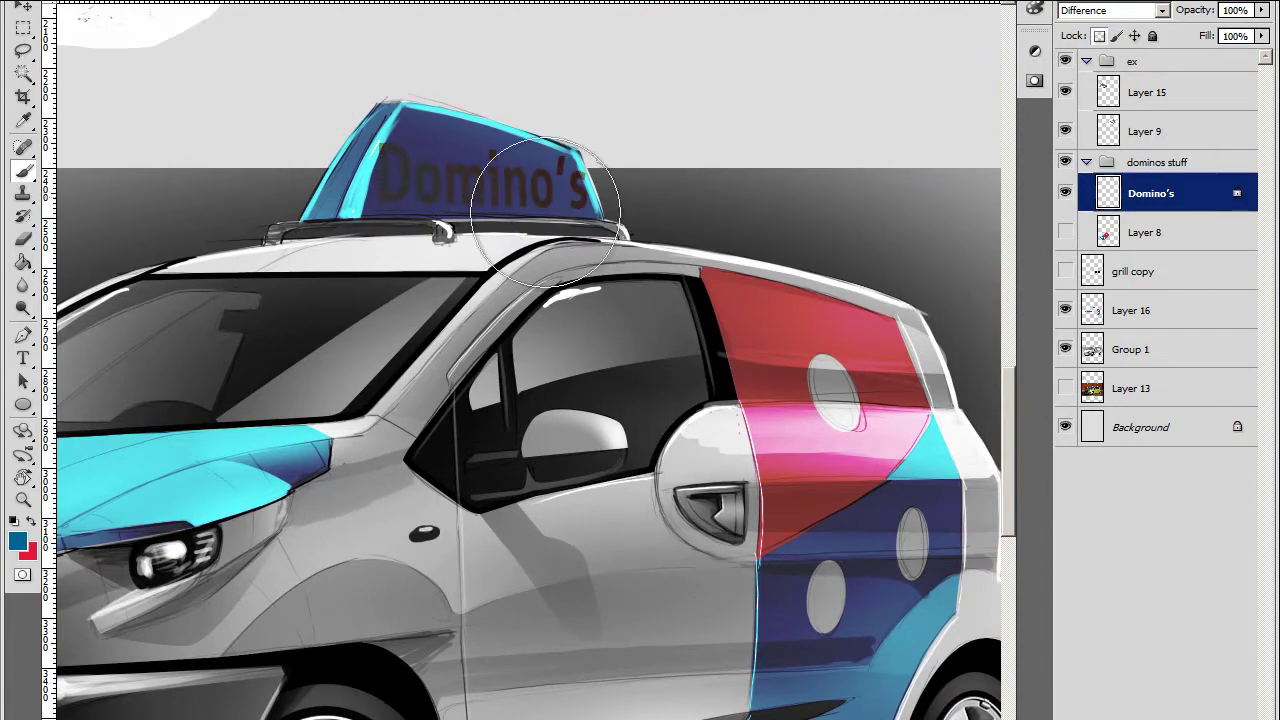
pyautogui.click(1110, 10)
pyautogui.scroll(-3, 350, 170)
pyautogui.press('Down')
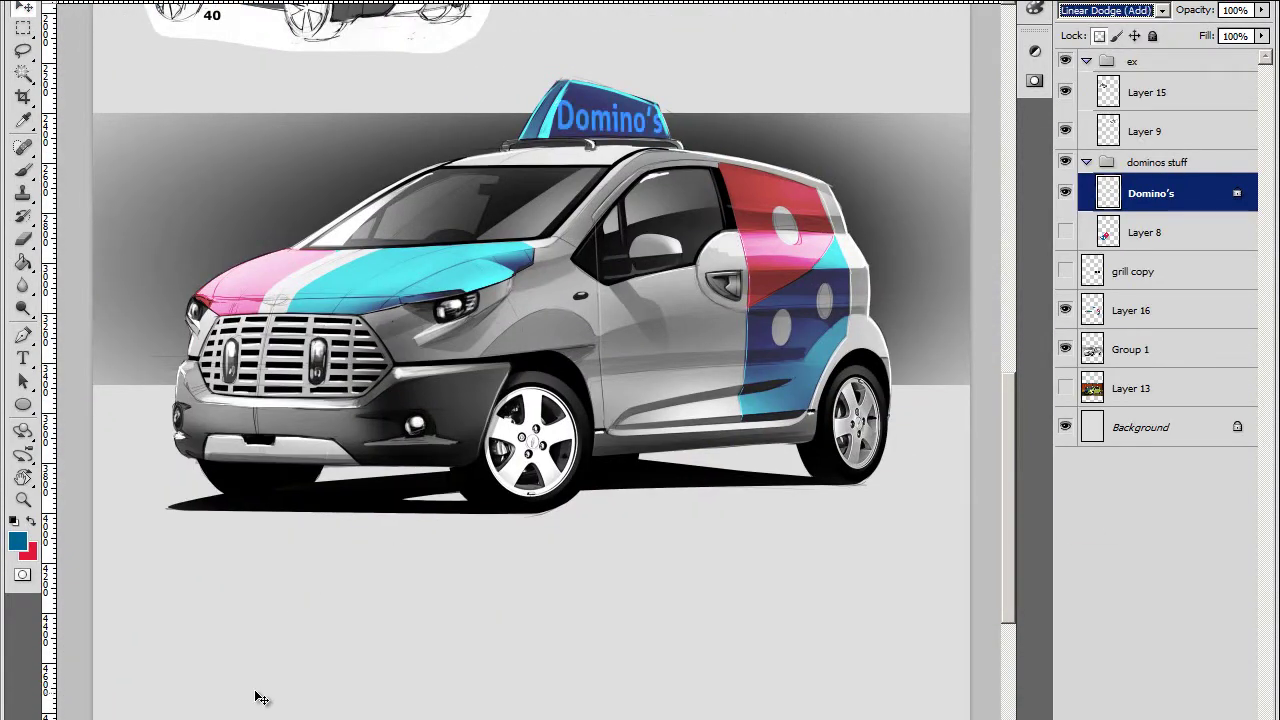
# Free-transform the Domino's lettering to fit the roof sign
pyautogui.hotkey('ctrl', 't')
pyautogui.hotkey('ctrl', 't')
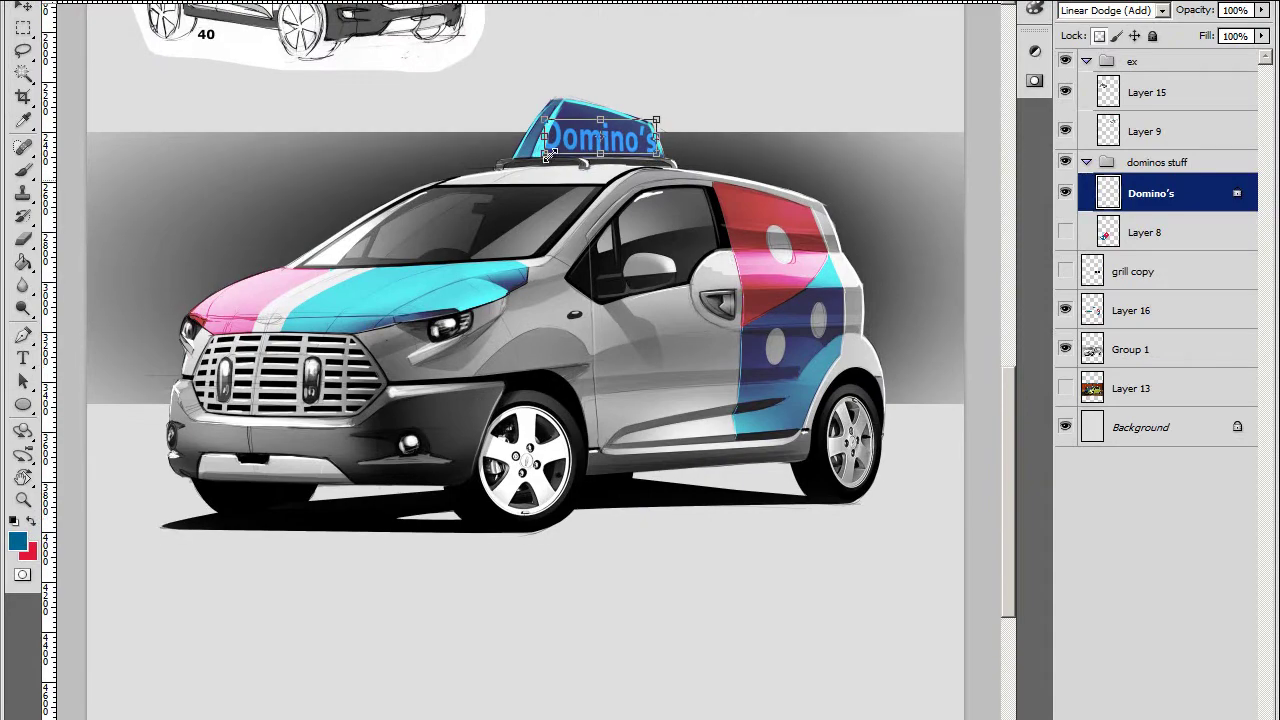
pyautogui.press('Return')
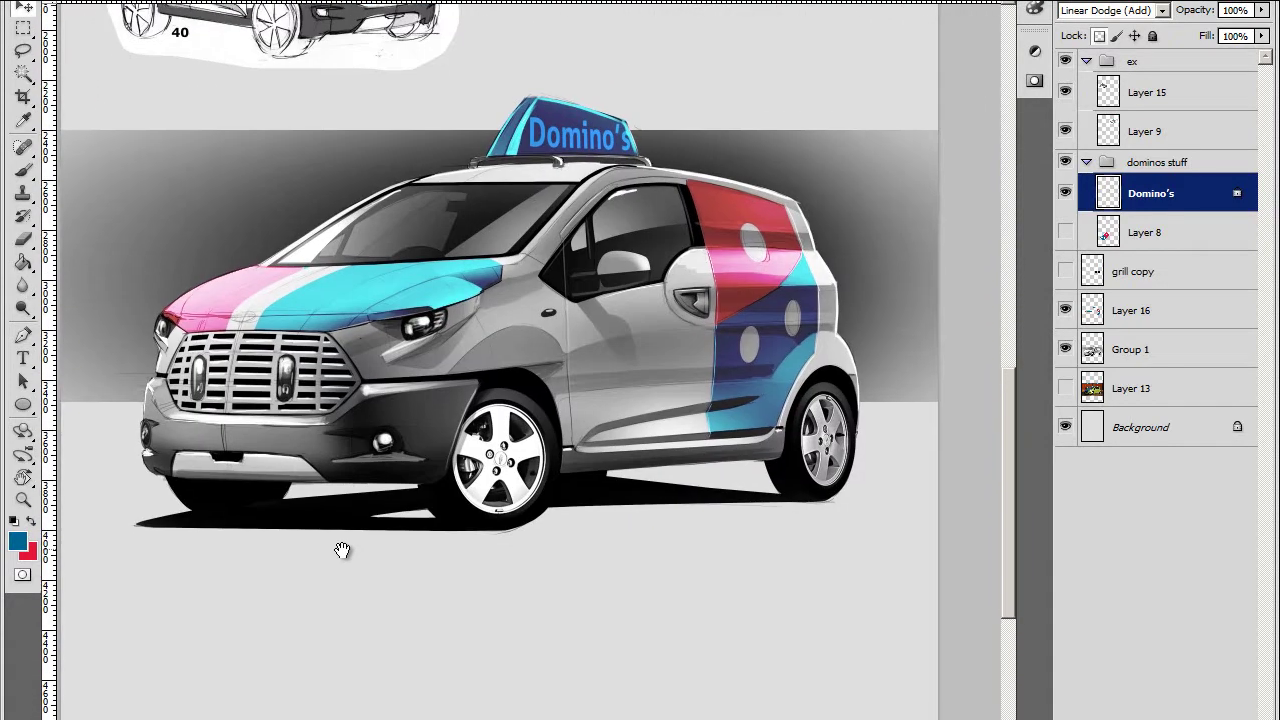
pyautogui.moveTo(337, 549); pyautogui.dragTo(364, 533)
pyautogui.scroll(3, 364, 533)
pyautogui.scroll(2, 400, 386)
# On Layer 16, select the lower bumper and paint it blue with a red left end
pyautogui.press('p')
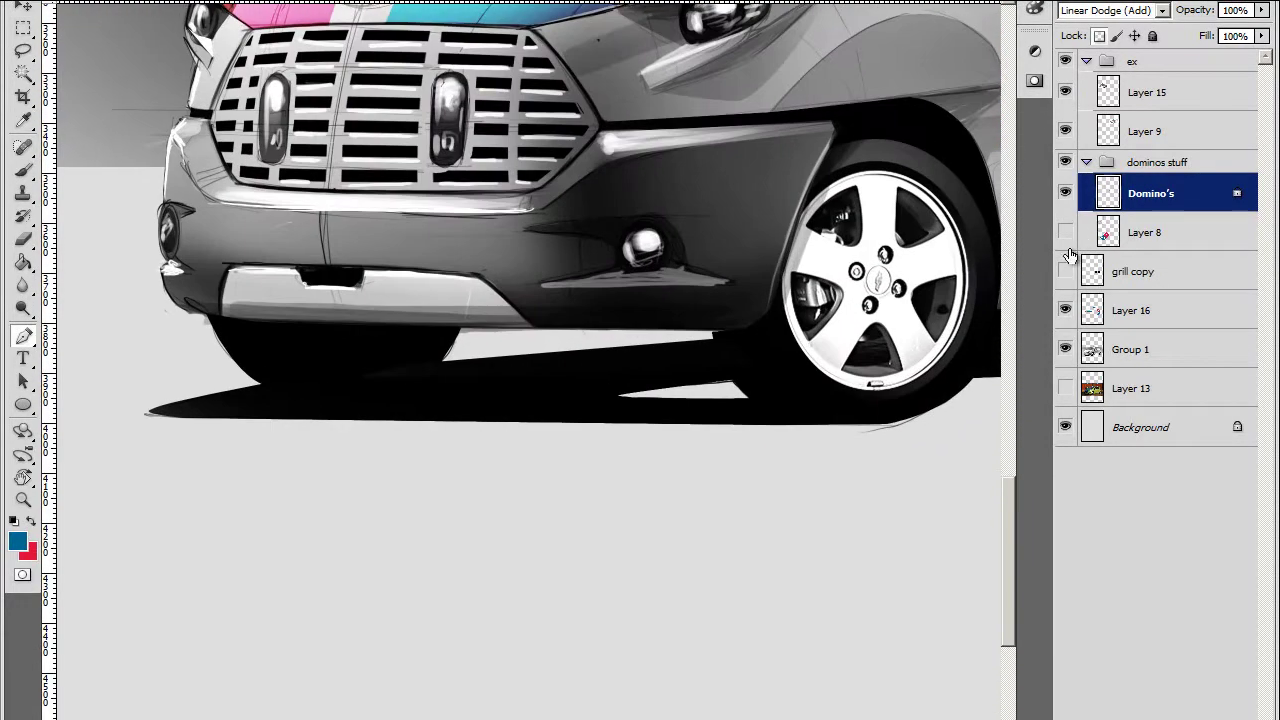
pyautogui.click(1135, 310)
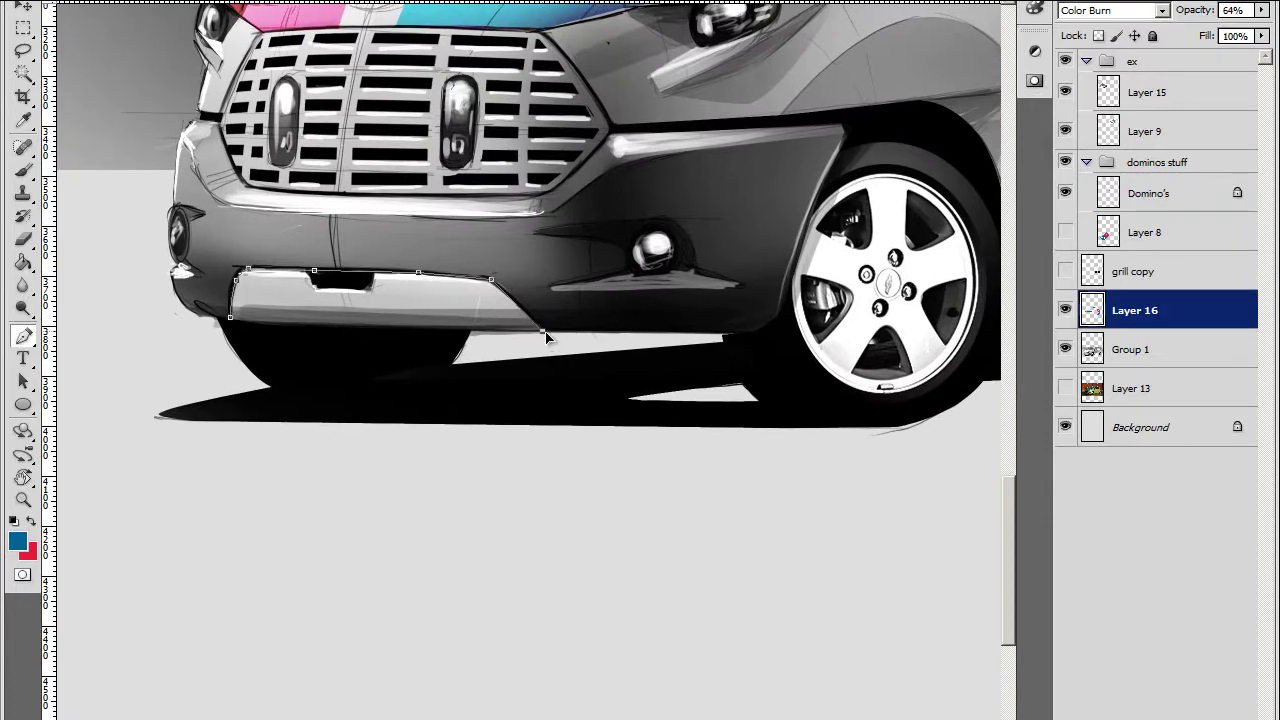
pyautogui.hotkey('ctrl', '-')
pyautogui.press('b')
pyautogui.hotkey('ctrl', 'Return')
pyautogui.moveTo(320, 325); pyautogui.dragTo(480, 330)
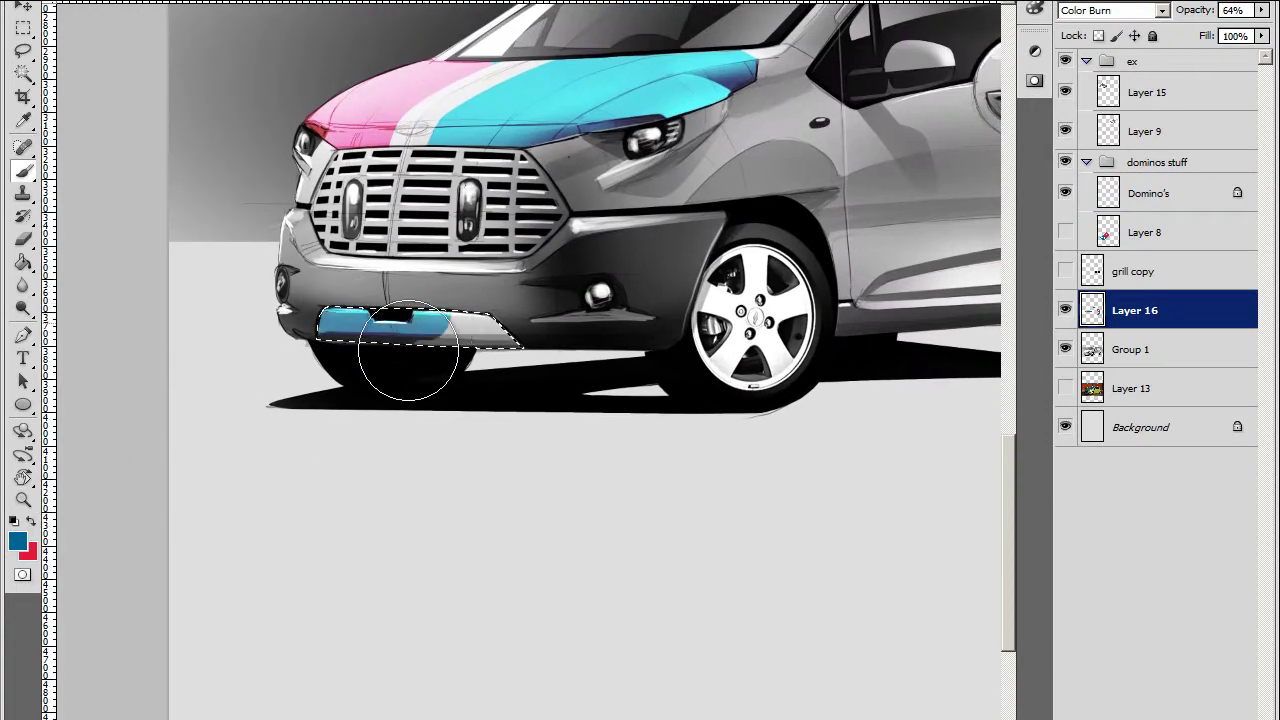
pyautogui.press('x')
pyautogui.moveTo(322, 322); pyautogui.dragTo(338, 338)
pyautogui.hotkey('ctrl', 'd')
# Duplicate Group 1 into a new Layer 17 and set its blending to Overlay
pyautogui.hotkey('ctrl', '-')
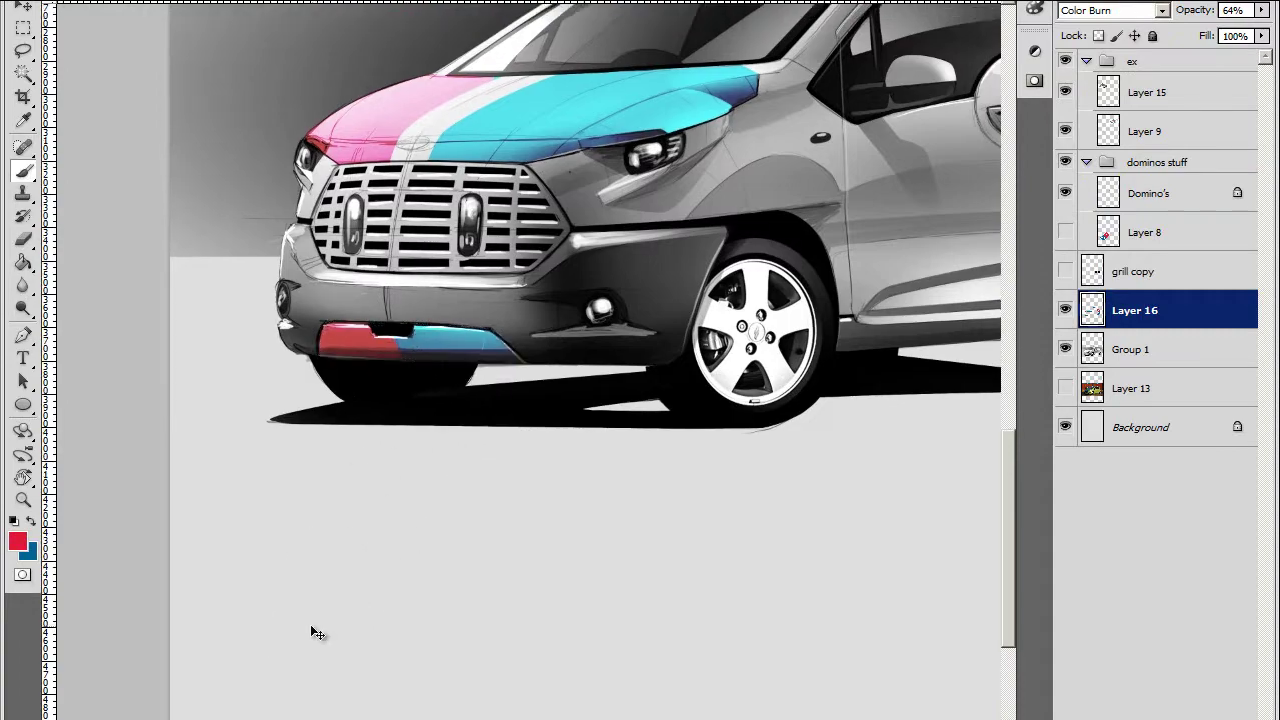
pyautogui.hotkey('ctrl', '-')
pyautogui.scroll(2, 569, 465)
pyautogui.hotkey('ctrl', '-')
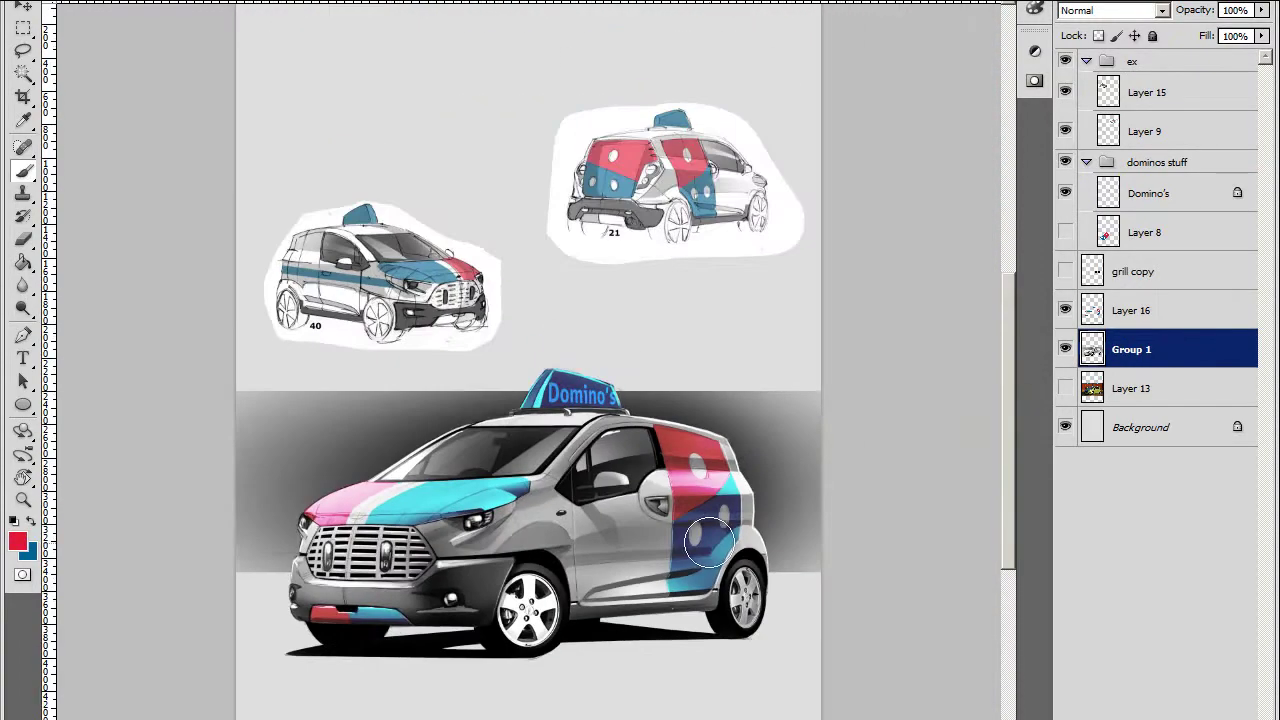
pyautogui.scroll(-3, 577, 707)
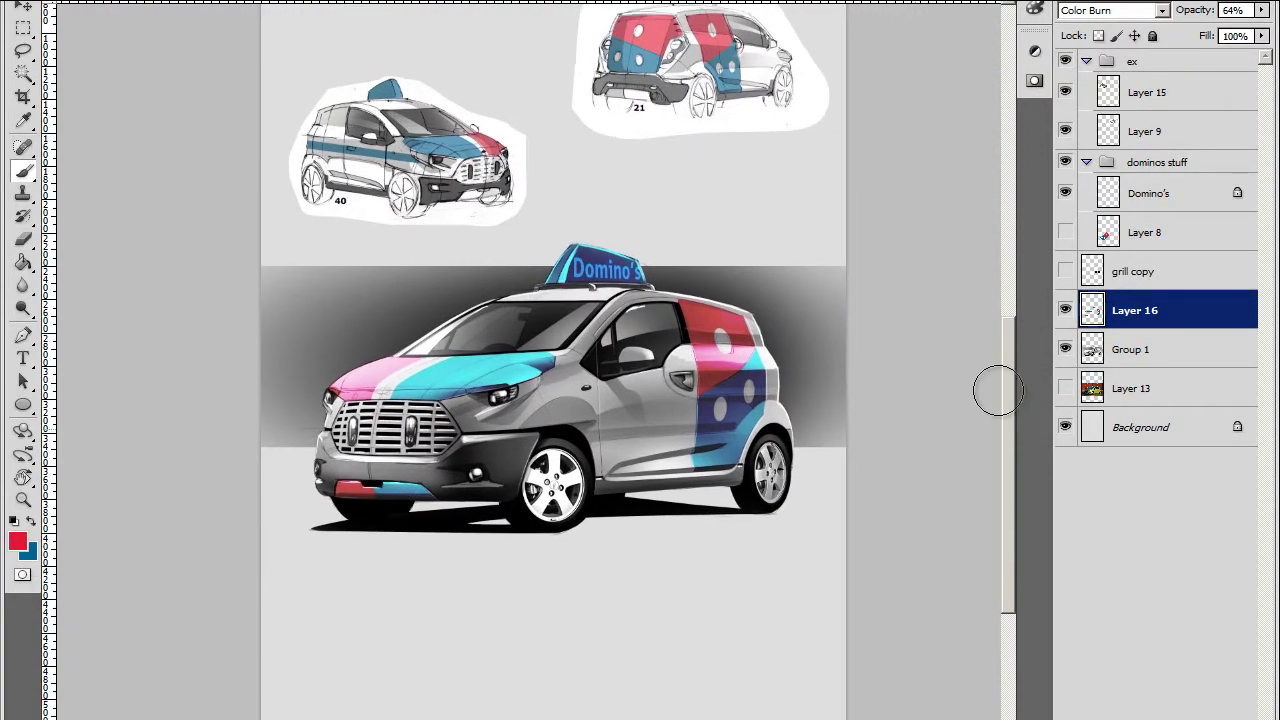
pyautogui.click(1095, 355)
pyautogui.hotkey('ctrl', '+')
pyautogui.hotkey('ctrl', '+')
pyautogui.hotkey('ctrl', 'j')
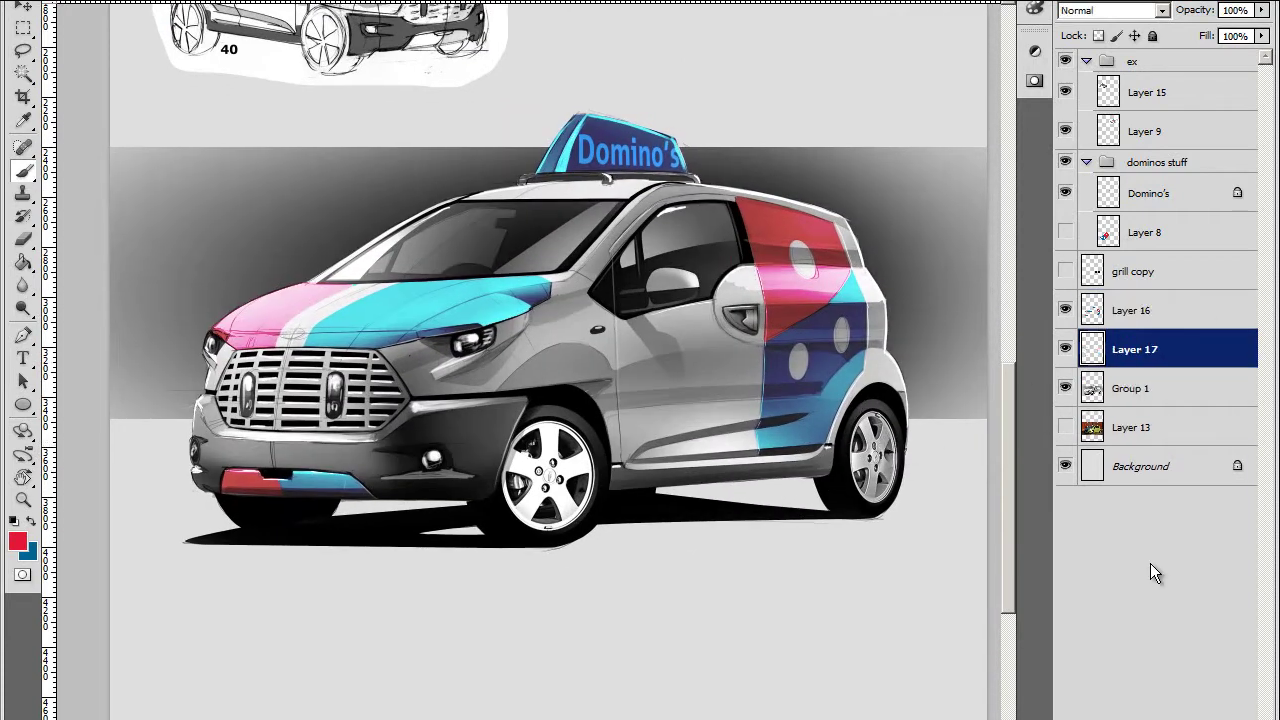
pyautogui.click(1110, 10)
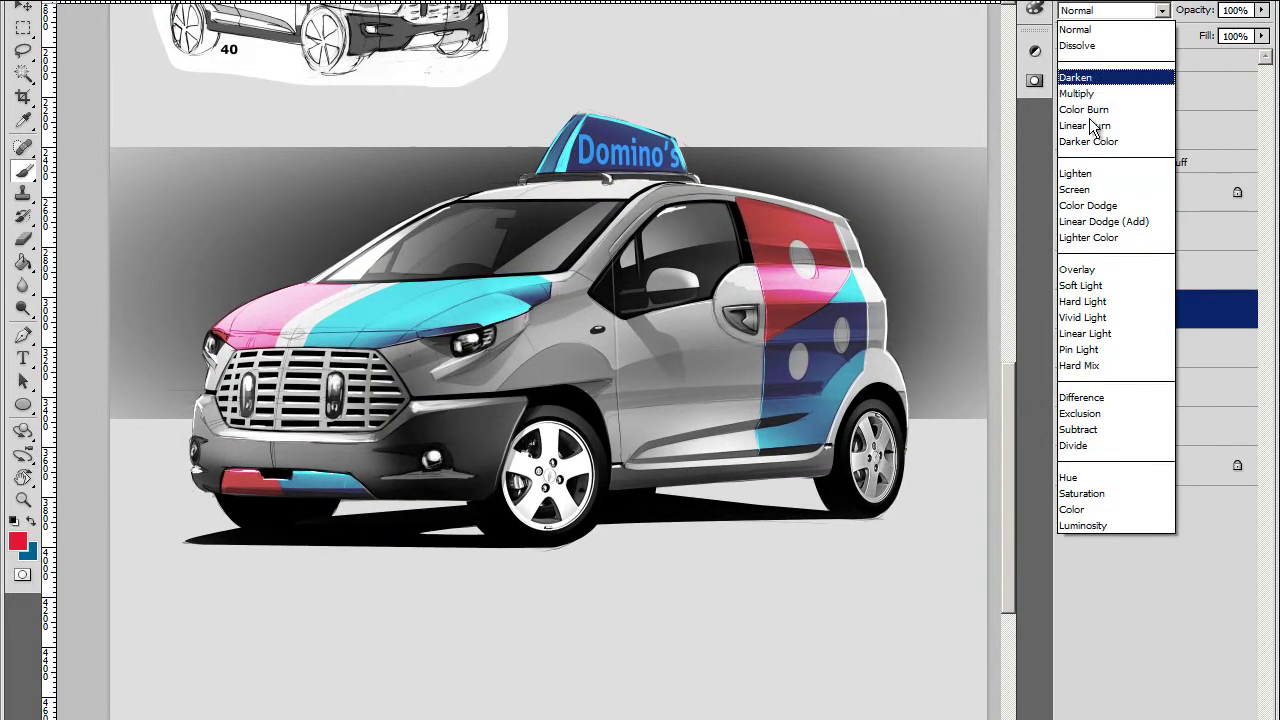
pyautogui.click(1092, 277)
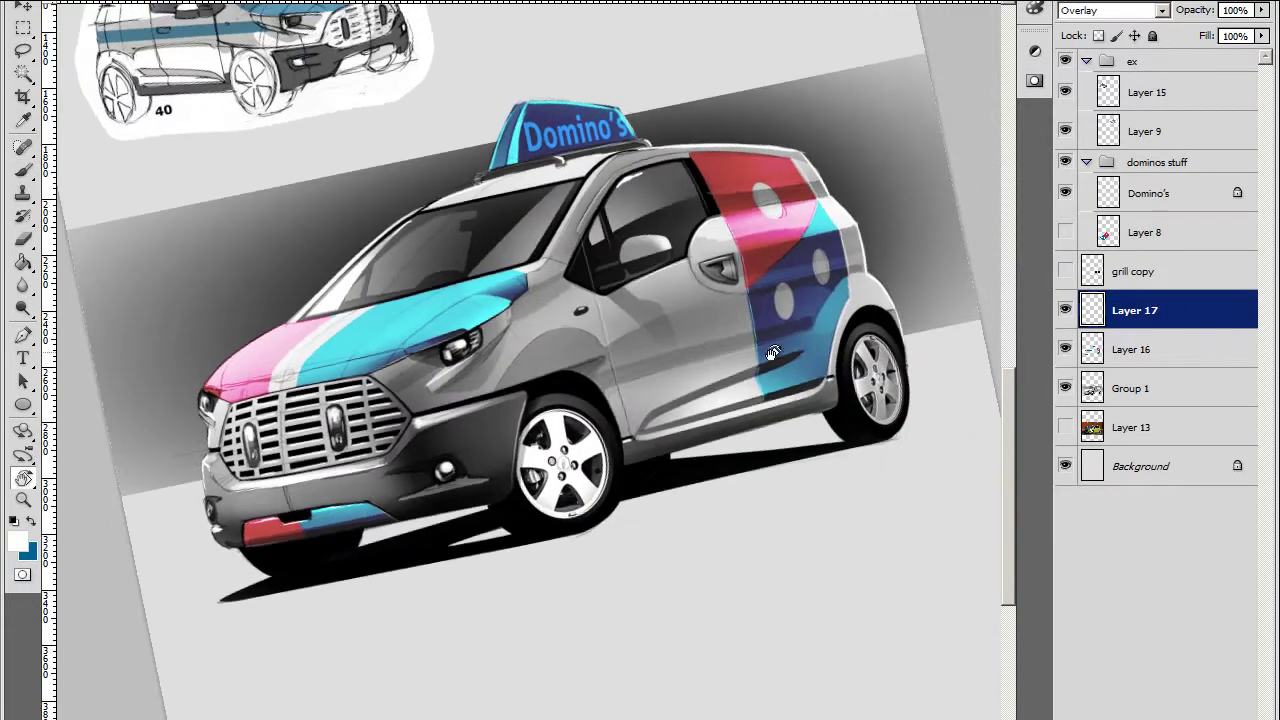
# With a larger white brush, paint overlay highlights on the door, side panel and hood
pyautogui.press('b')
pyautogui.scroll(1, 518, 456)
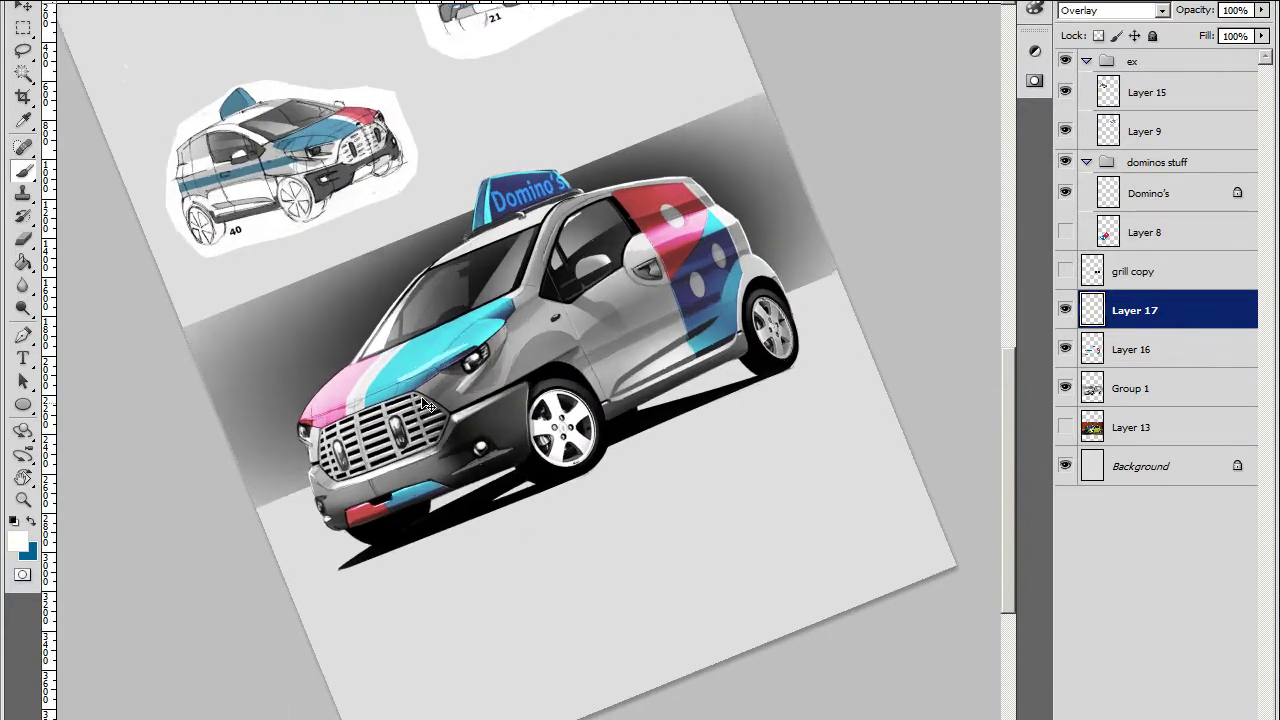
pyautogui.rightClick(535, 322)
pyautogui.press('Return')
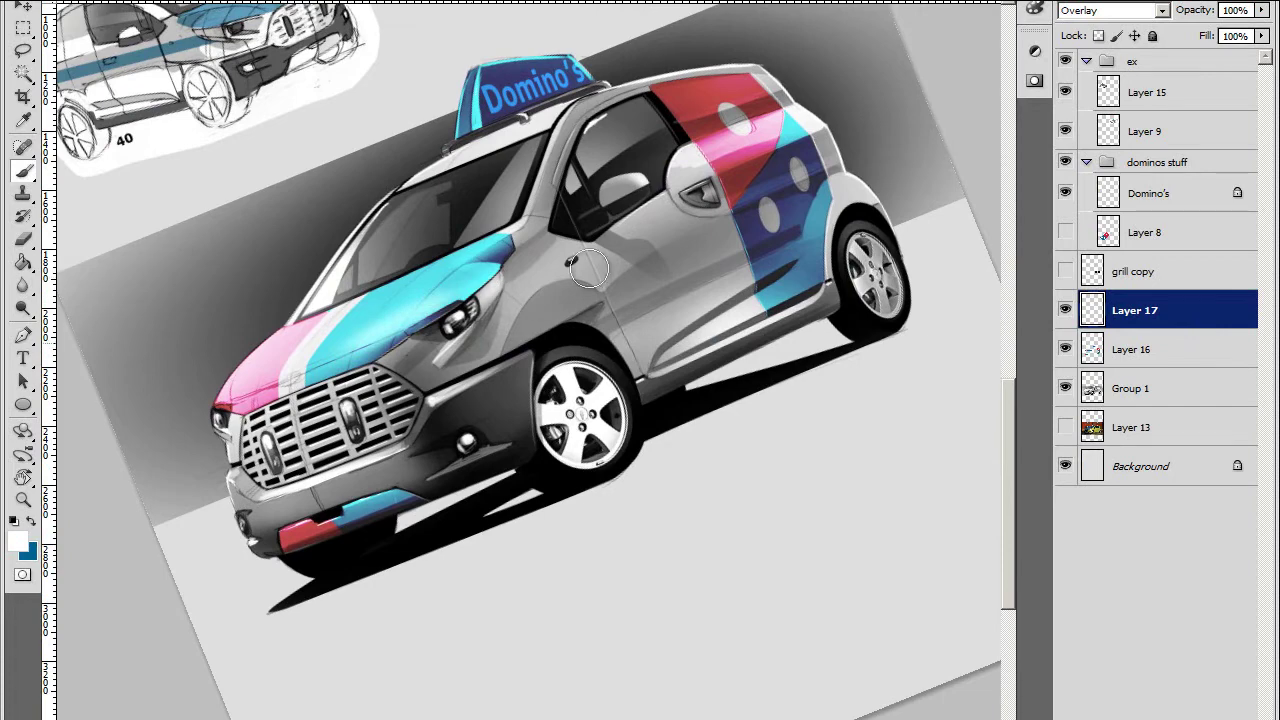
pyautogui.moveTo(589, 268); pyautogui.dragTo(643, 240)
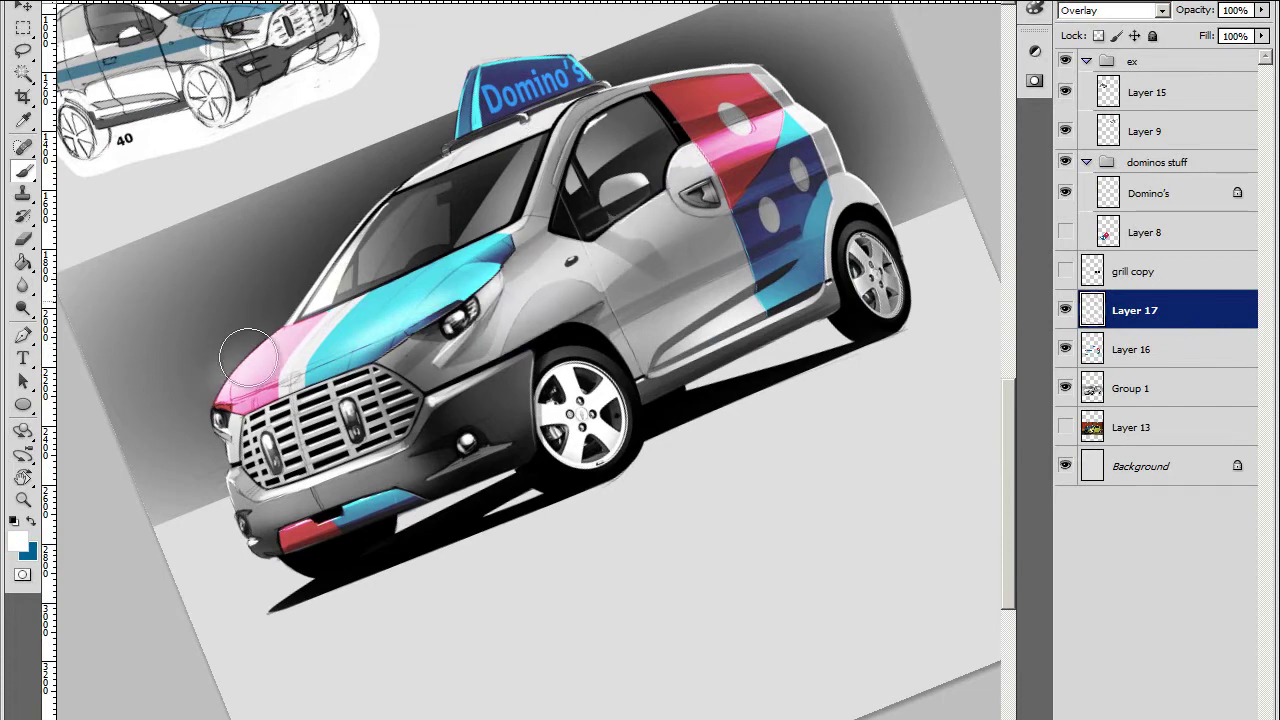
pyautogui.moveTo(247, 355); pyautogui.dragTo(233, 385)
pyautogui.press('[')
pyautogui.press('[')
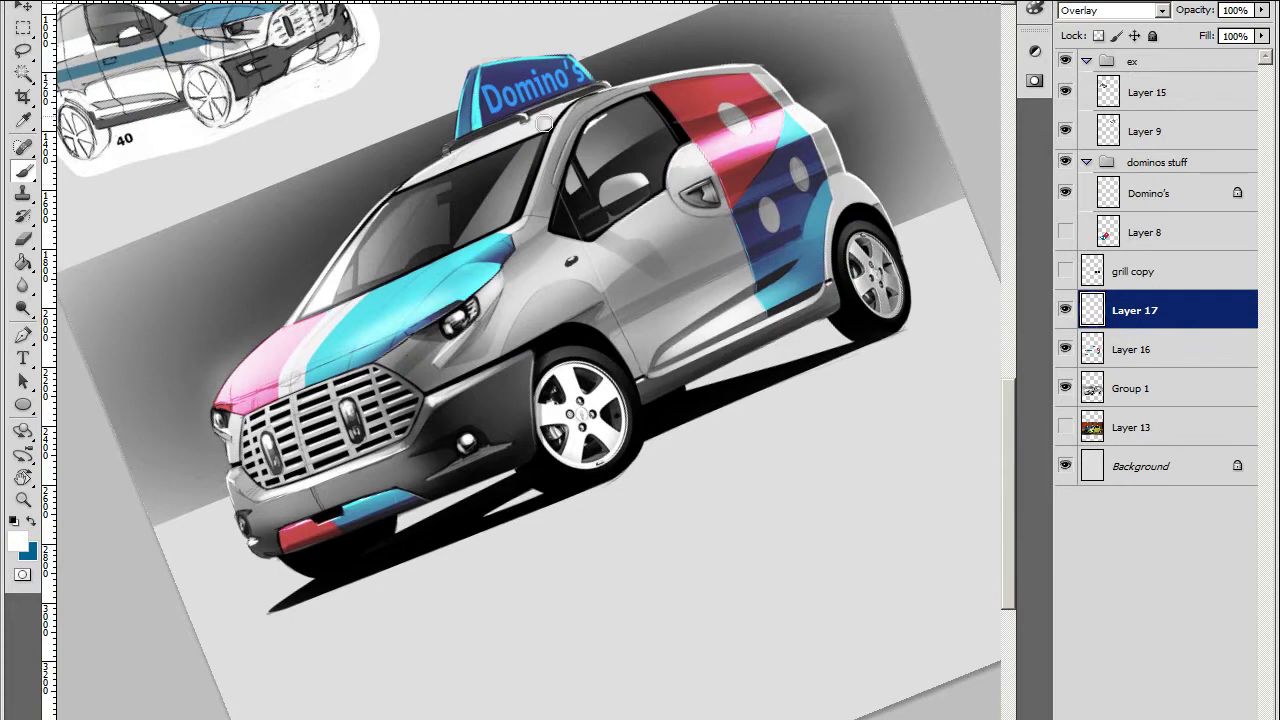
# Rotate the canvas view to tilt the van, then reset it level and recentre
pyautogui.press('r')
pyautogui.moveTo(666, 465)
pyautogui.mouseDown()
pyautogui.moveTo(668, 536)
pyautogui.moveTo(367, 407)
pyautogui.mouseUp()
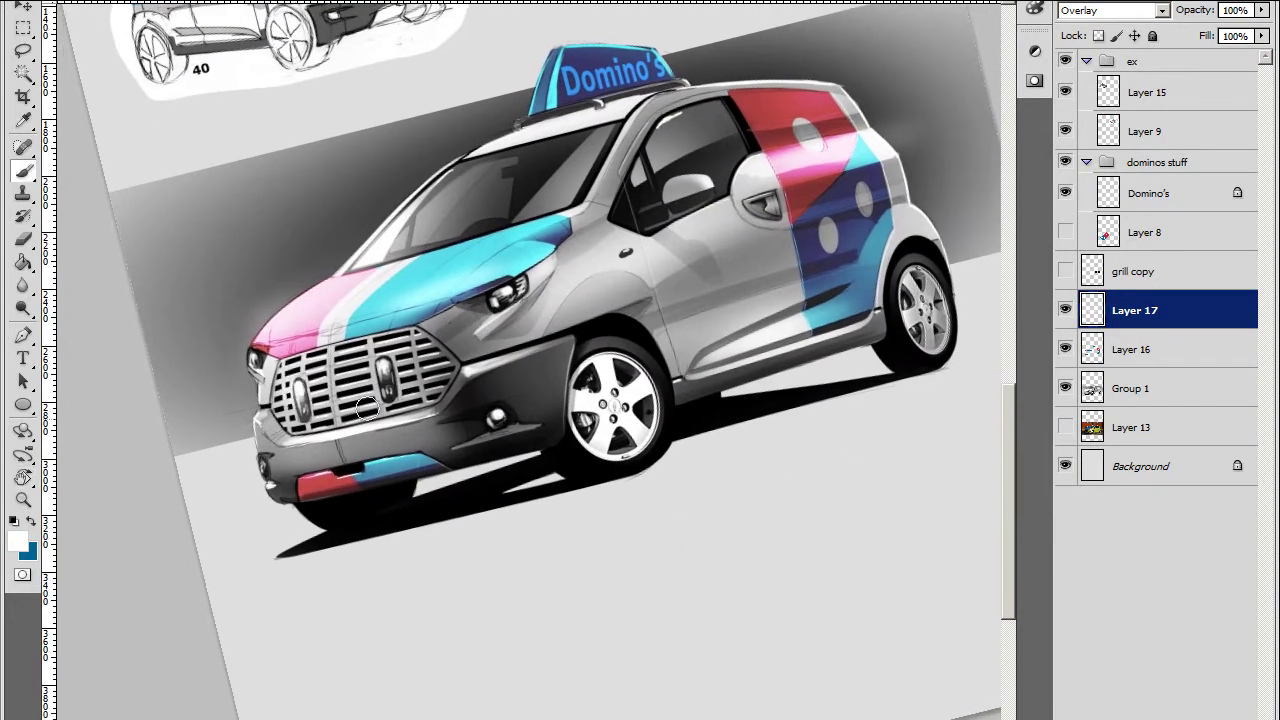
pyautogui.moveTo(451, 330)
pyautogui.mouseDown()
pyautogui.moveTo(523, 396)
pyautogui.moveTo(579, 196)
pyautogui.mouseUp()
pyautogui.press('Escape')
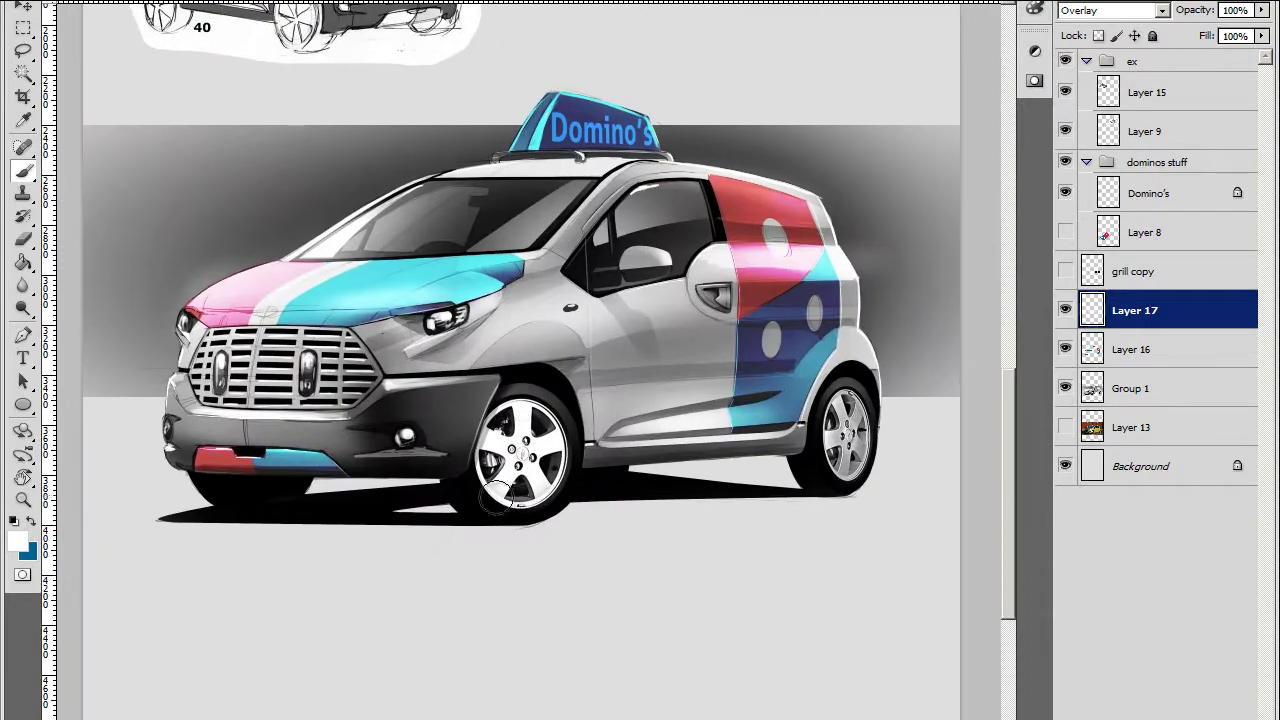
pyautogui.moveTo(441, 540); pyautogui.dragTo(612, 497)
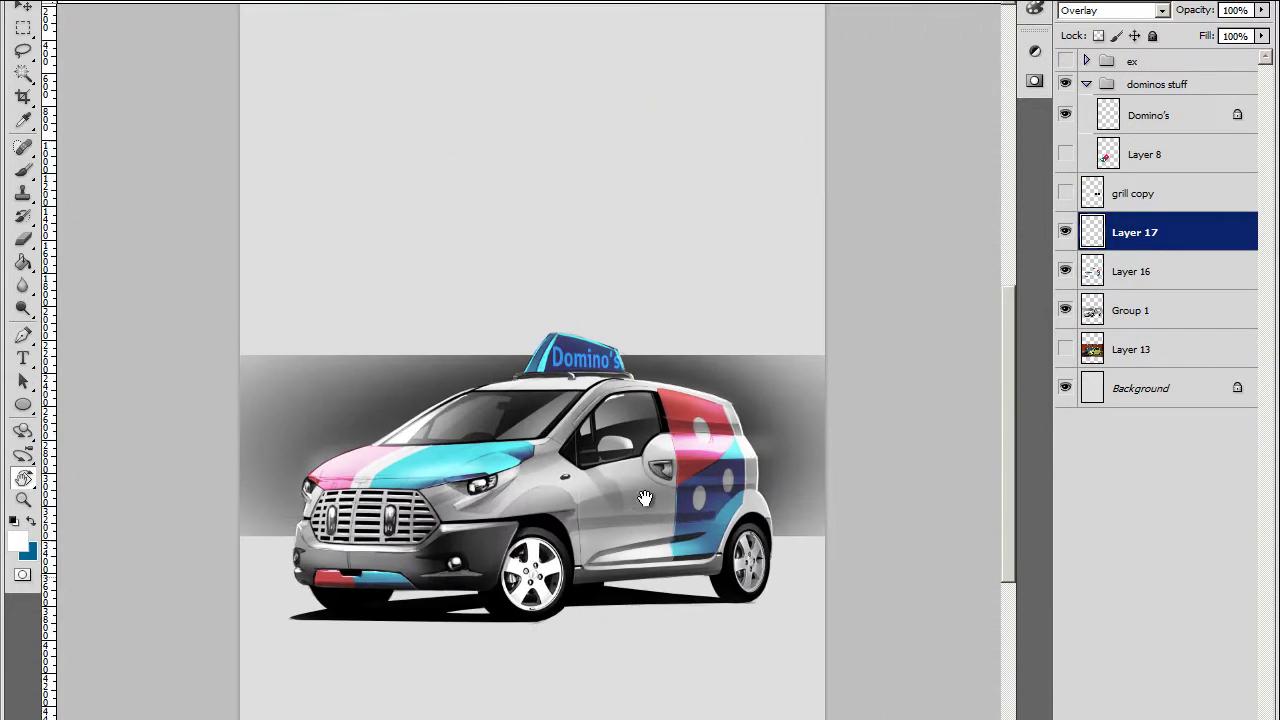
# Move the Domino's layer below Layer 16 at 75% opacity, and place an enlarged copy on the door
pyautogui.moveTo(626, 503)
pyautogui.mouseDown()
pyautogui.moveTo(683, 432)
pyautogui.moveTo(514, 617)
pyautogui.mouseUp()
pyautogui.hotkey('ctrl', 'shift', 'h')
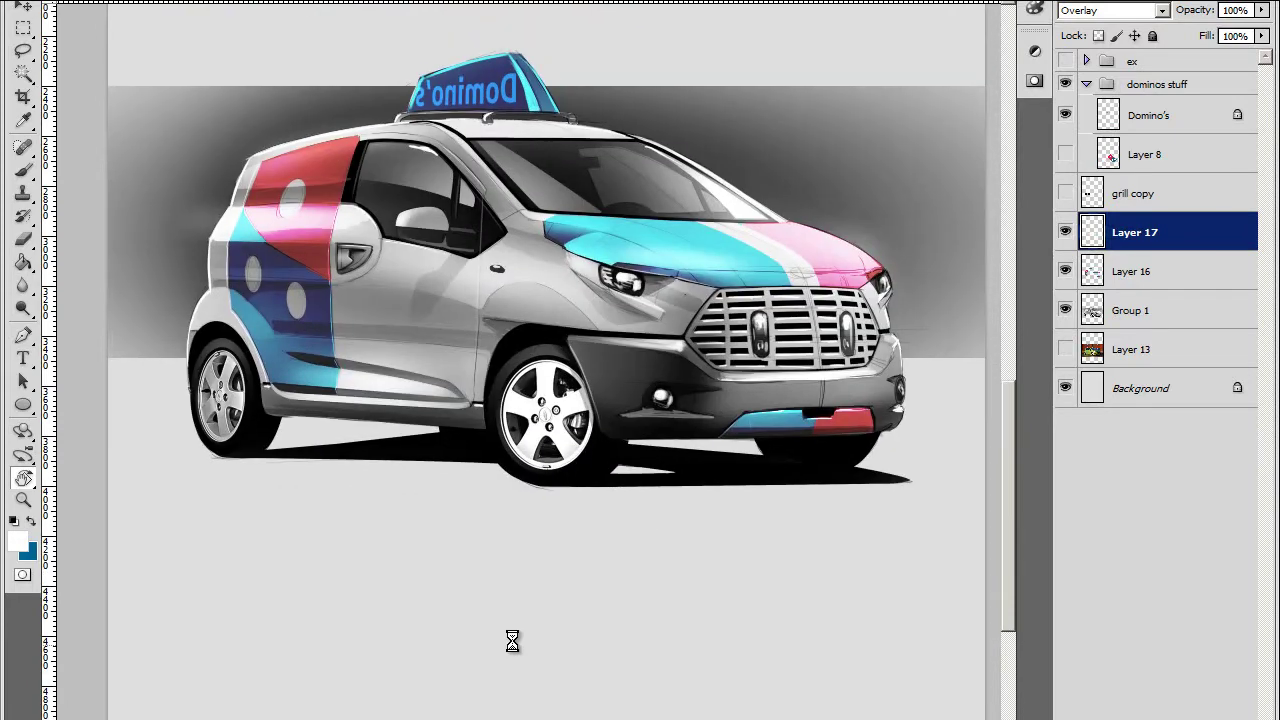
pyautogui.hotkey('ctrl', 'shift', 'h')
pyautogui.moveTo(1148, 115); pyautogui.dragTo(1060, 280)
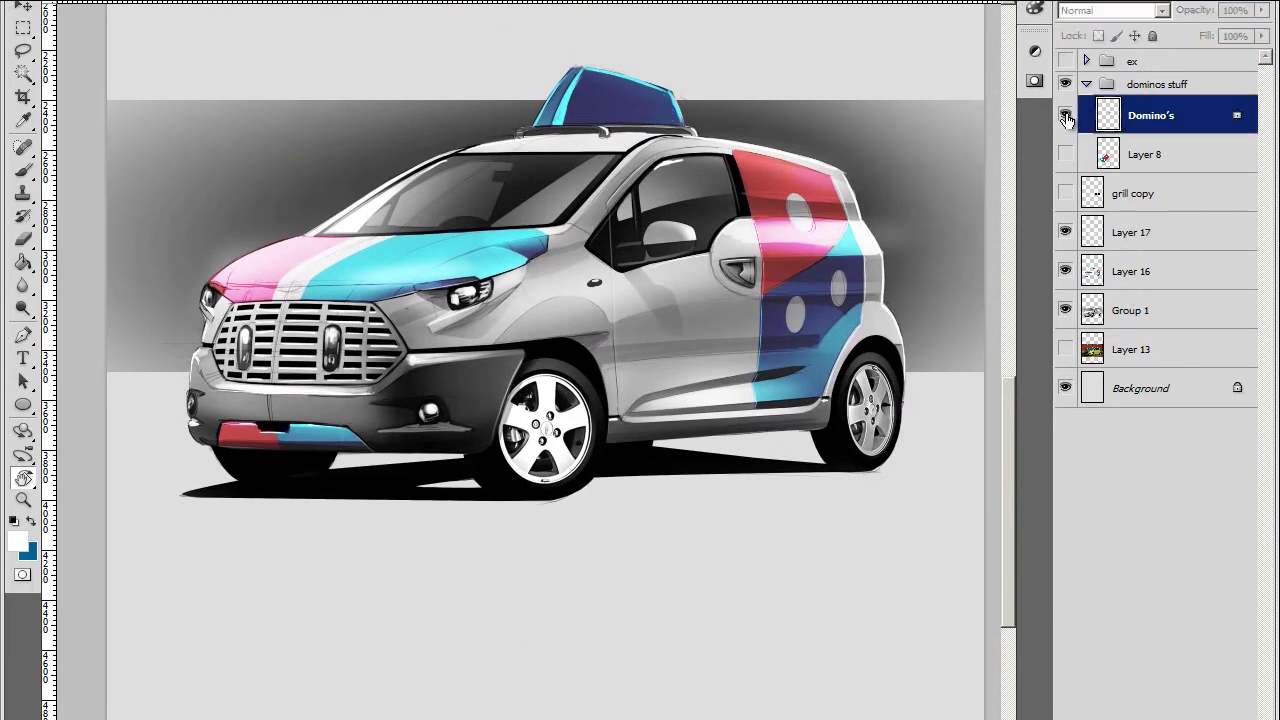
pyautogui.moveTo(1240, 35); pyautogui.dragTo(1240, 35)
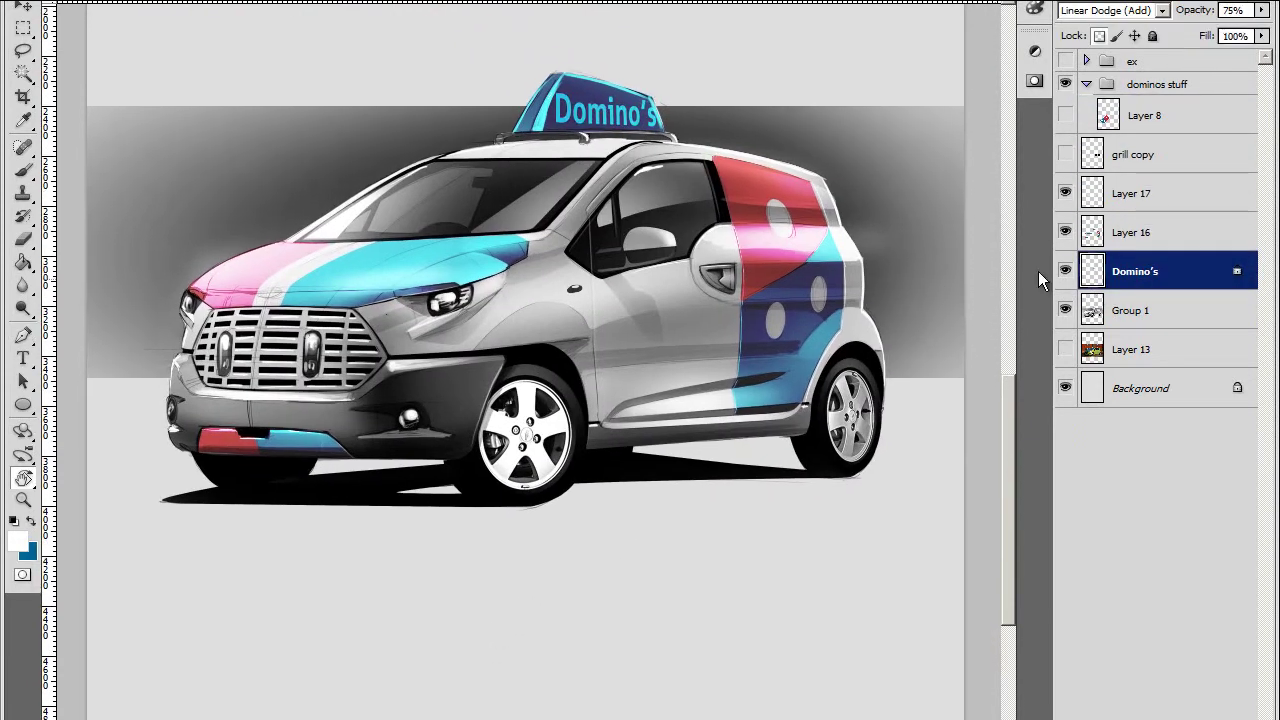
pyautogui.moveTo(1130, 281); pyautogui.dragTo(1130, 295)
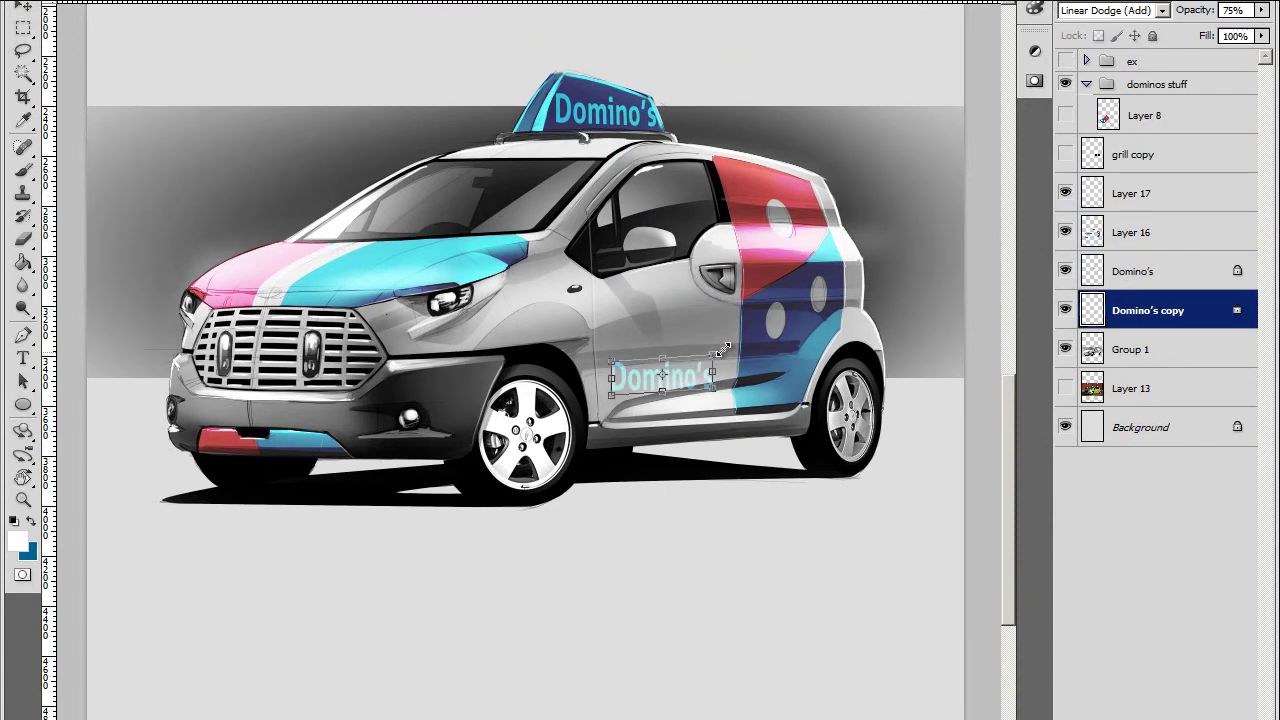
pyautogui.moveTo(723, 347); pyautogui.dragTo(712, 360)
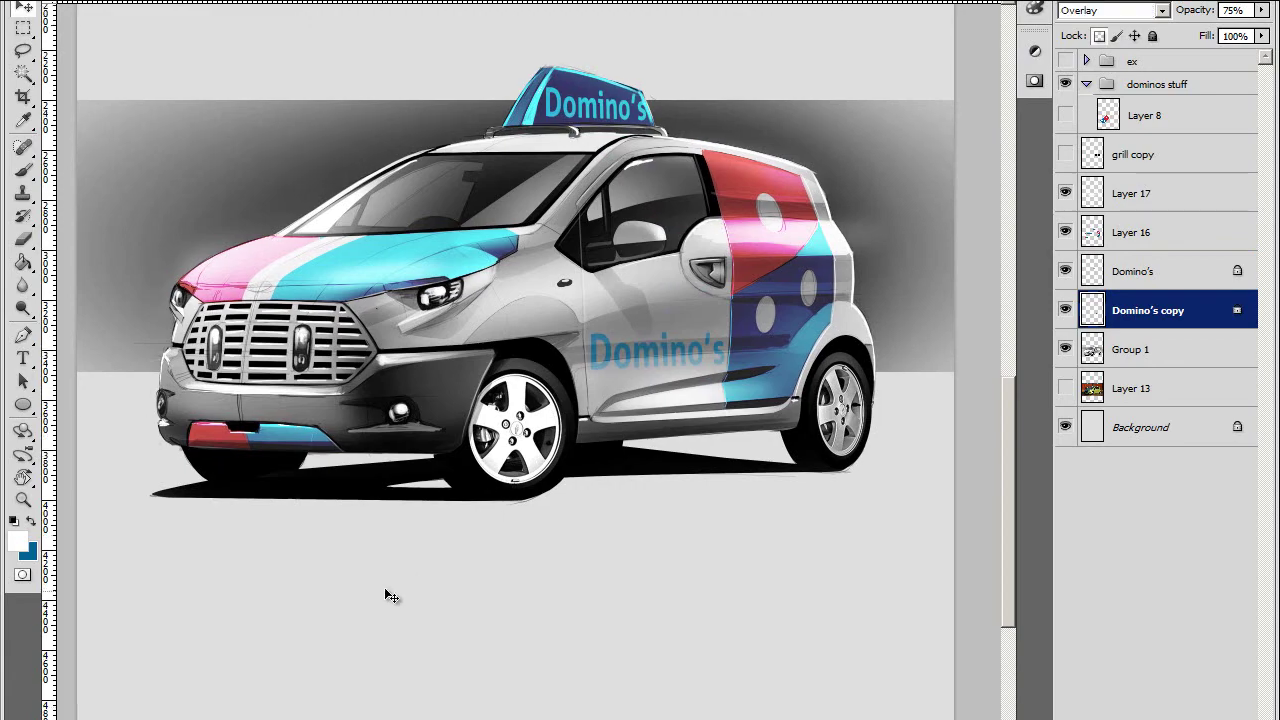
# Merge the selected painted layers into Layer 17
pyautogui.click(1131, 193)
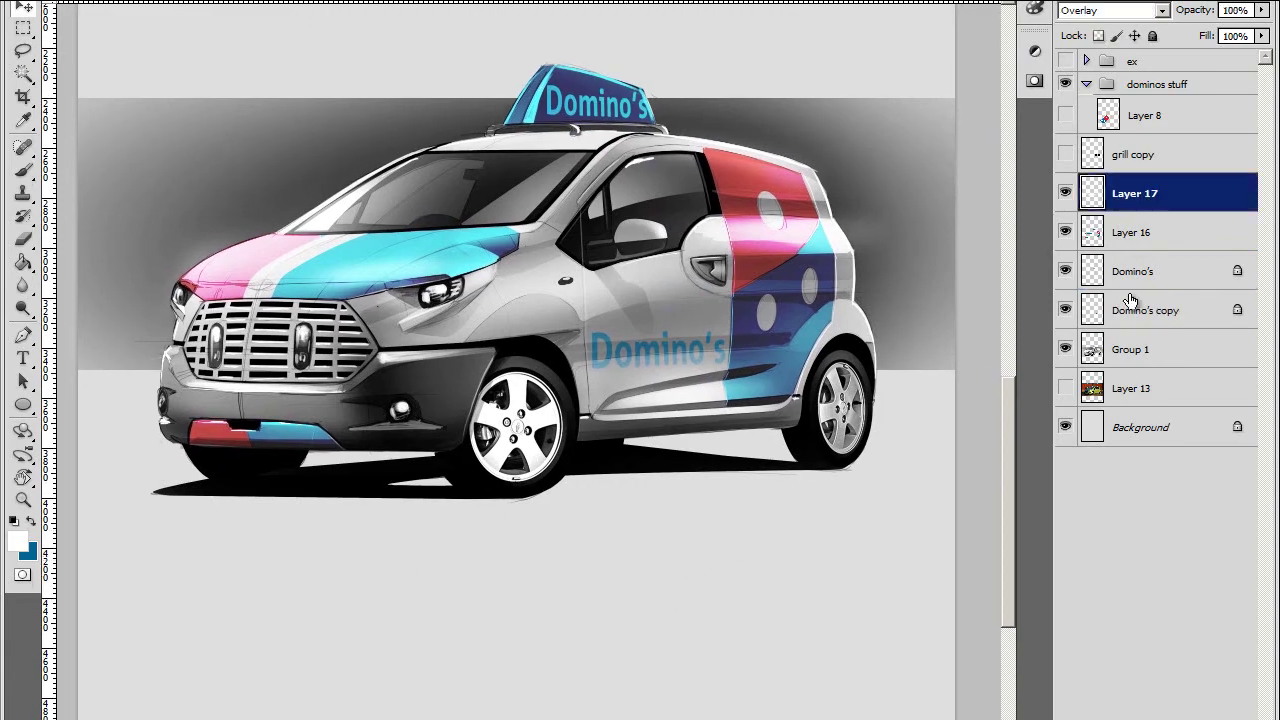
pyautogui.keyDown('shift'); pyautogui.click(1130, 349); pyautogui.keyUp('shift')
pyautogui.hotkey('ctrl', 'e')
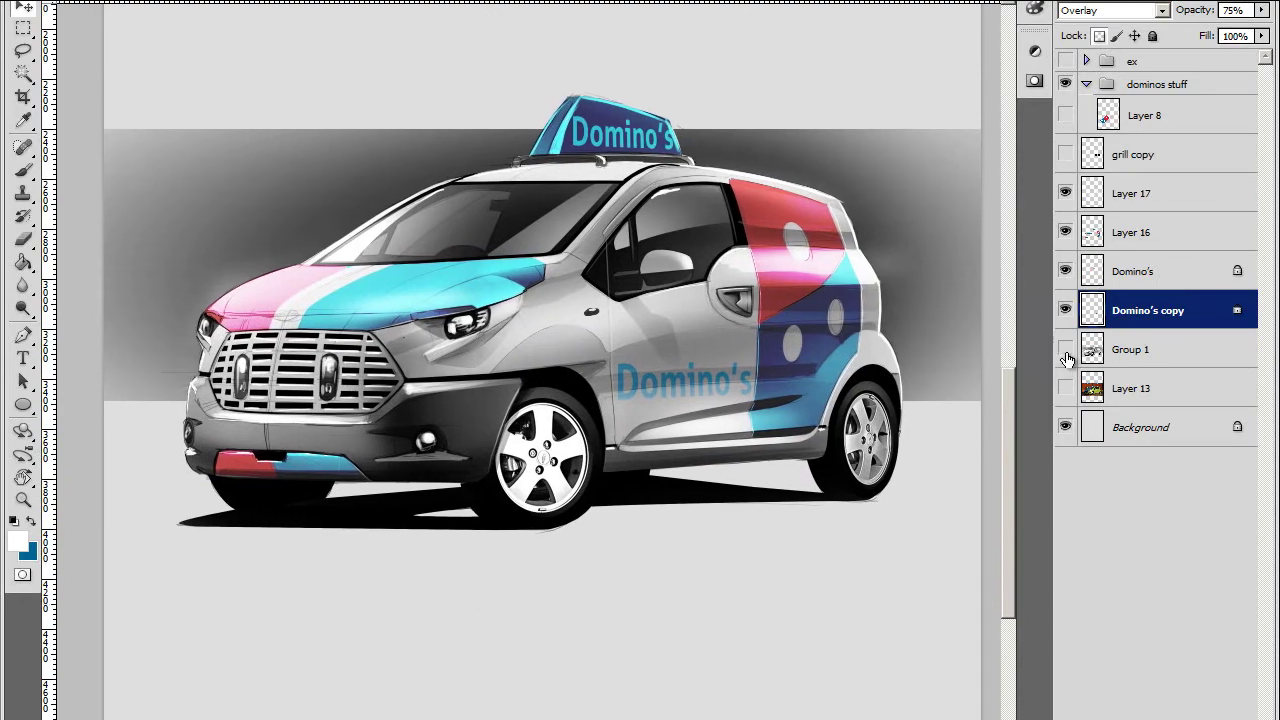
pyautogui.click(1065, 350)
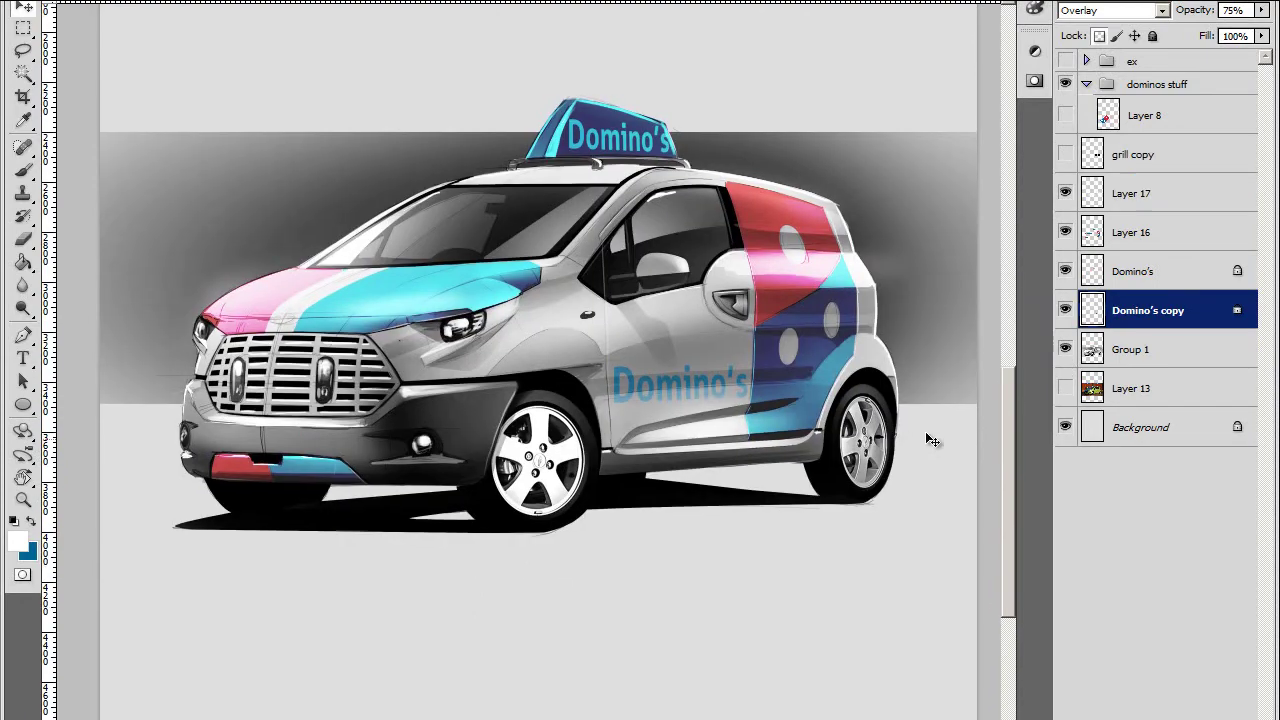